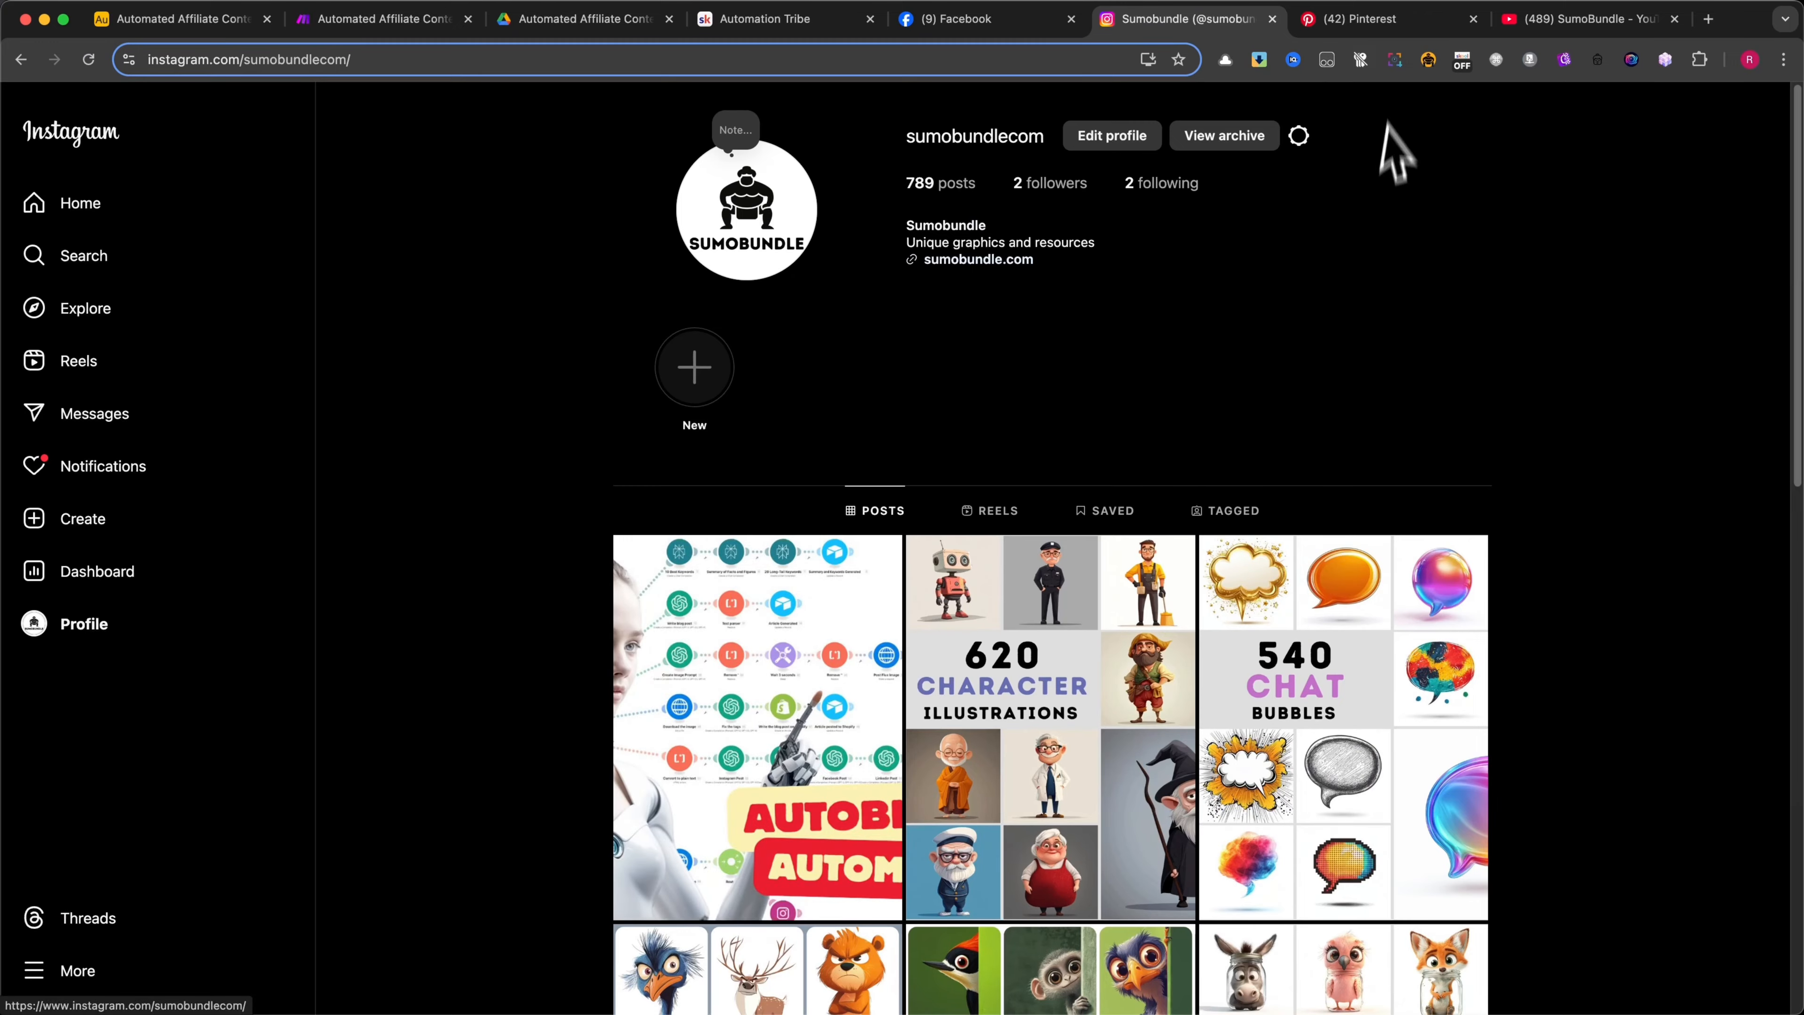
Review the SumoBundle Pinterest profile, the Airtable base and the Automated Affiliate Content Posting System scenario in Make
left_click(1359, 19)
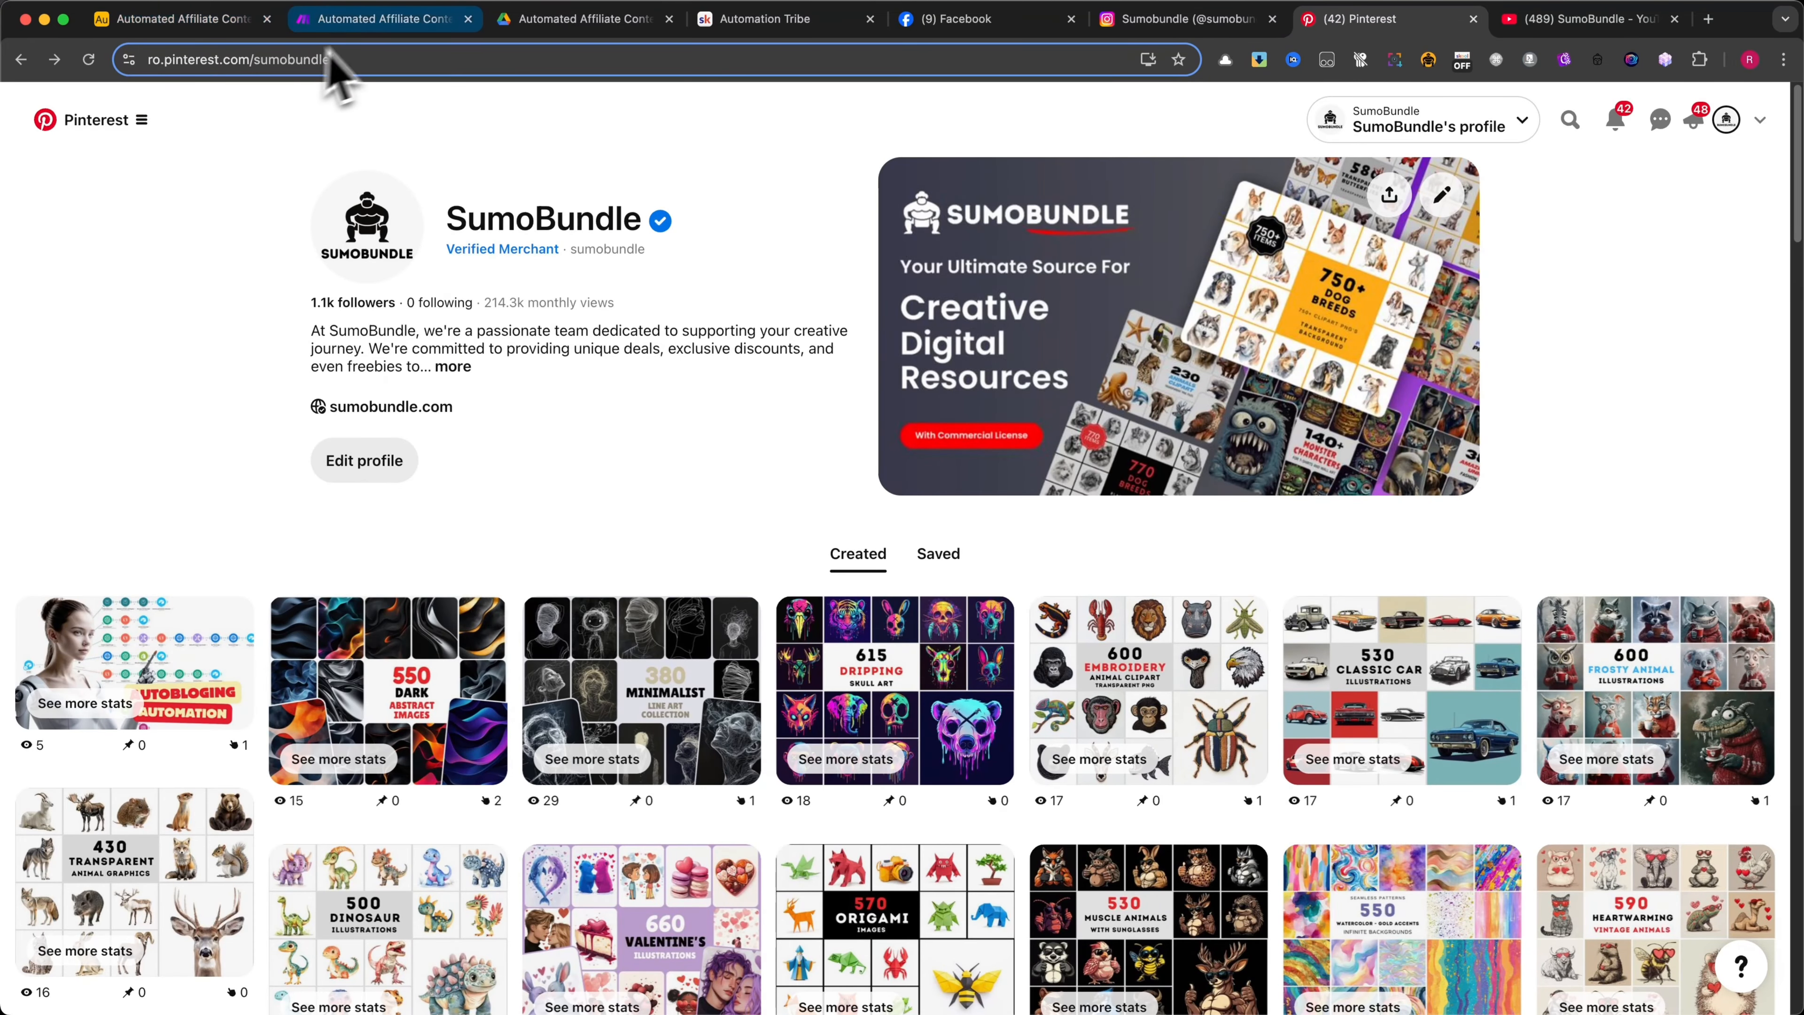
left_click(376, 19)
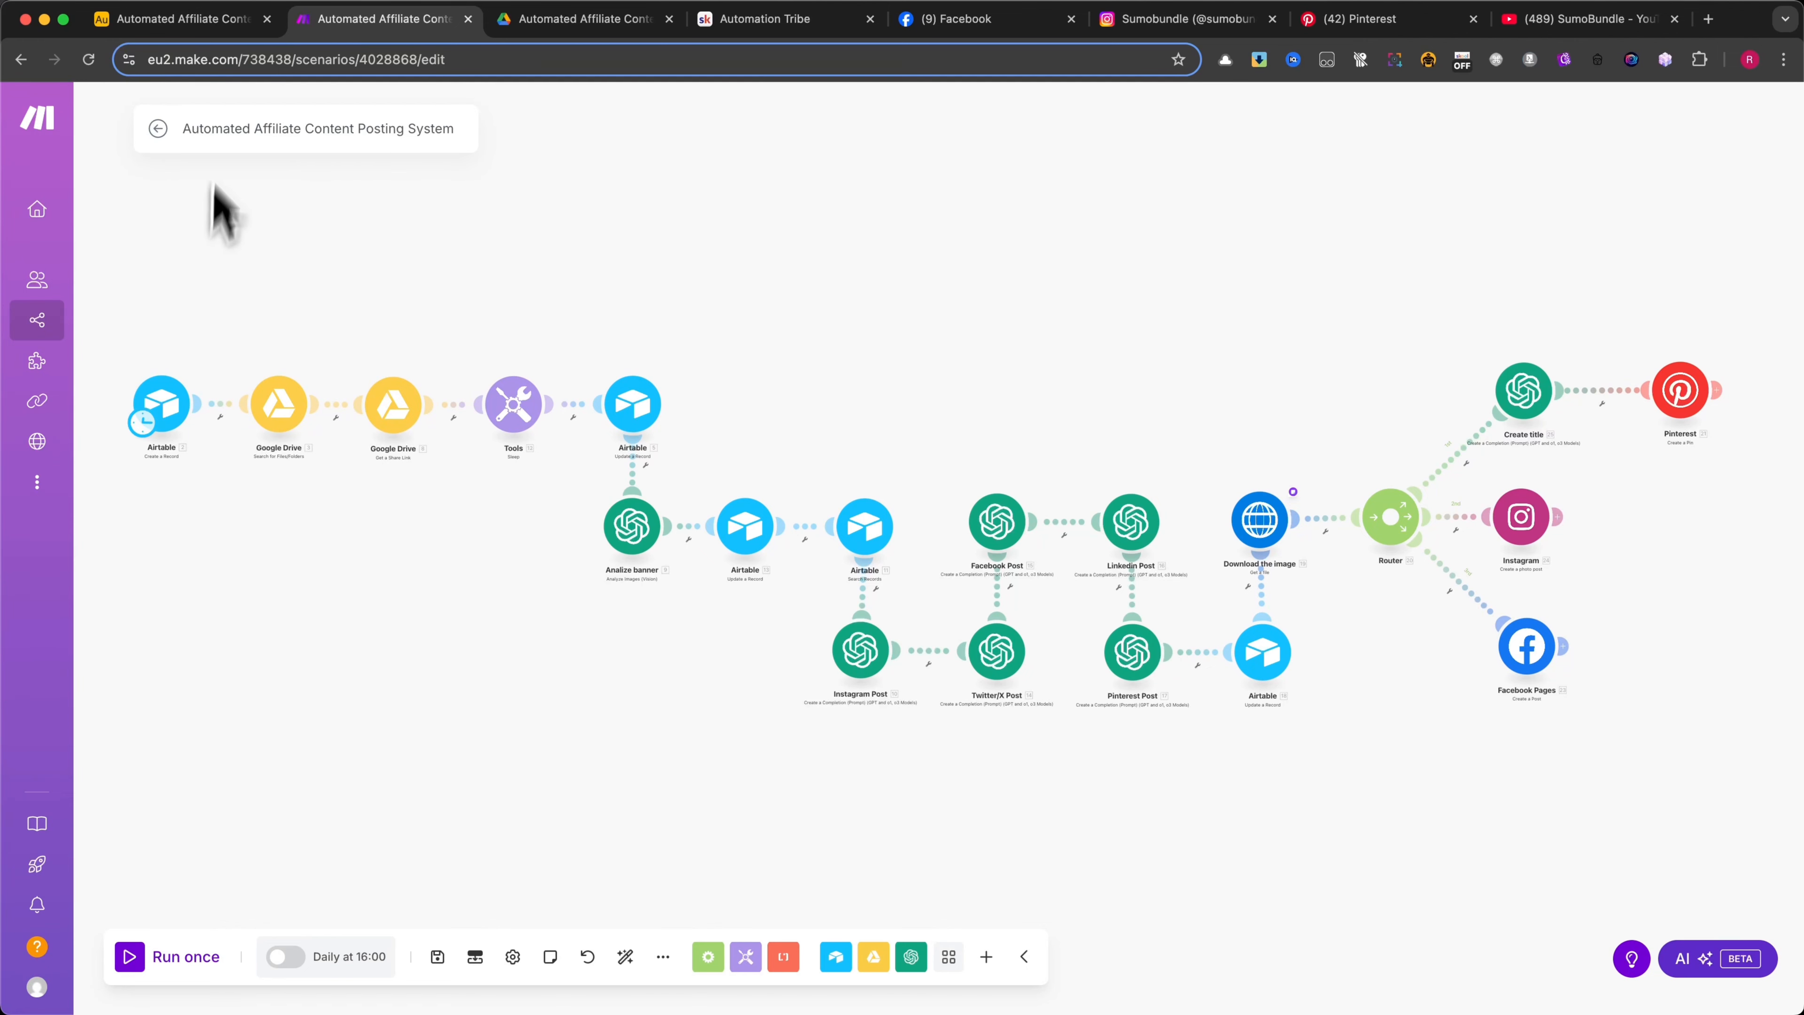
left_click(178, 20)
left_click(374, 21)
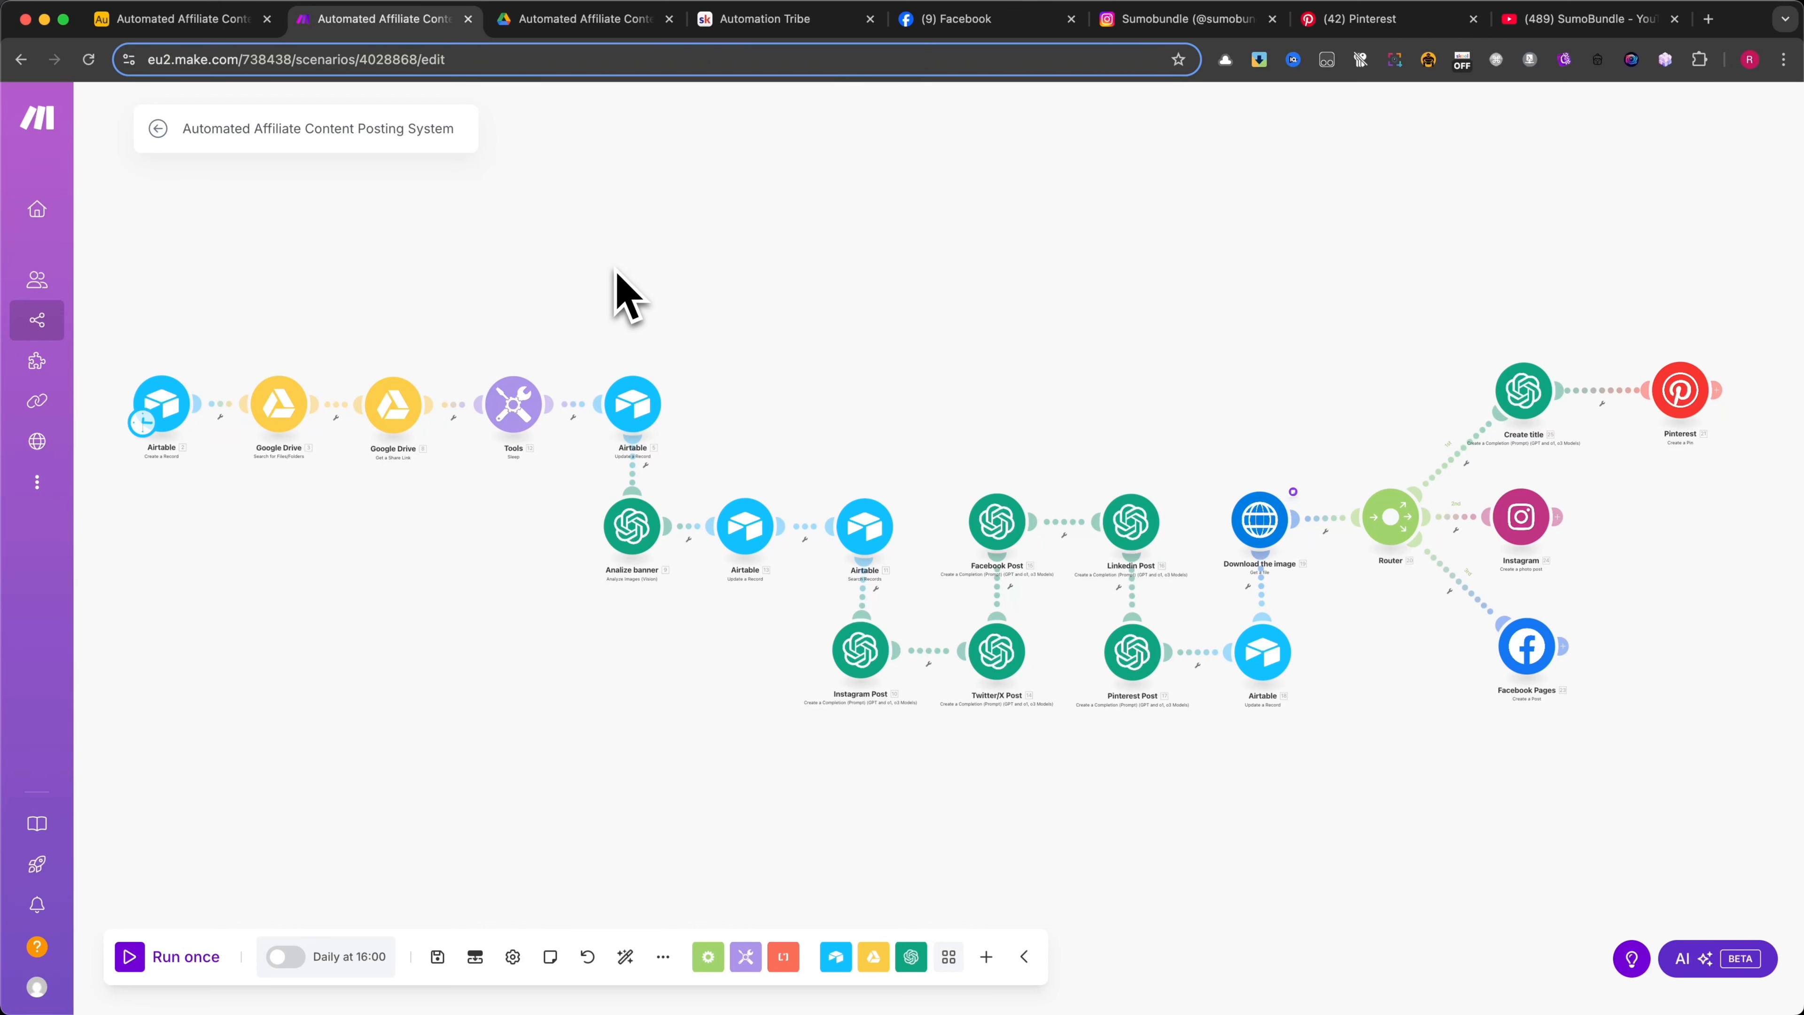
Switch to the Automation Tribe community on Skool and open the Download Blueprints course in its classroom, down to the lesson's resources
left_click(753, 20)
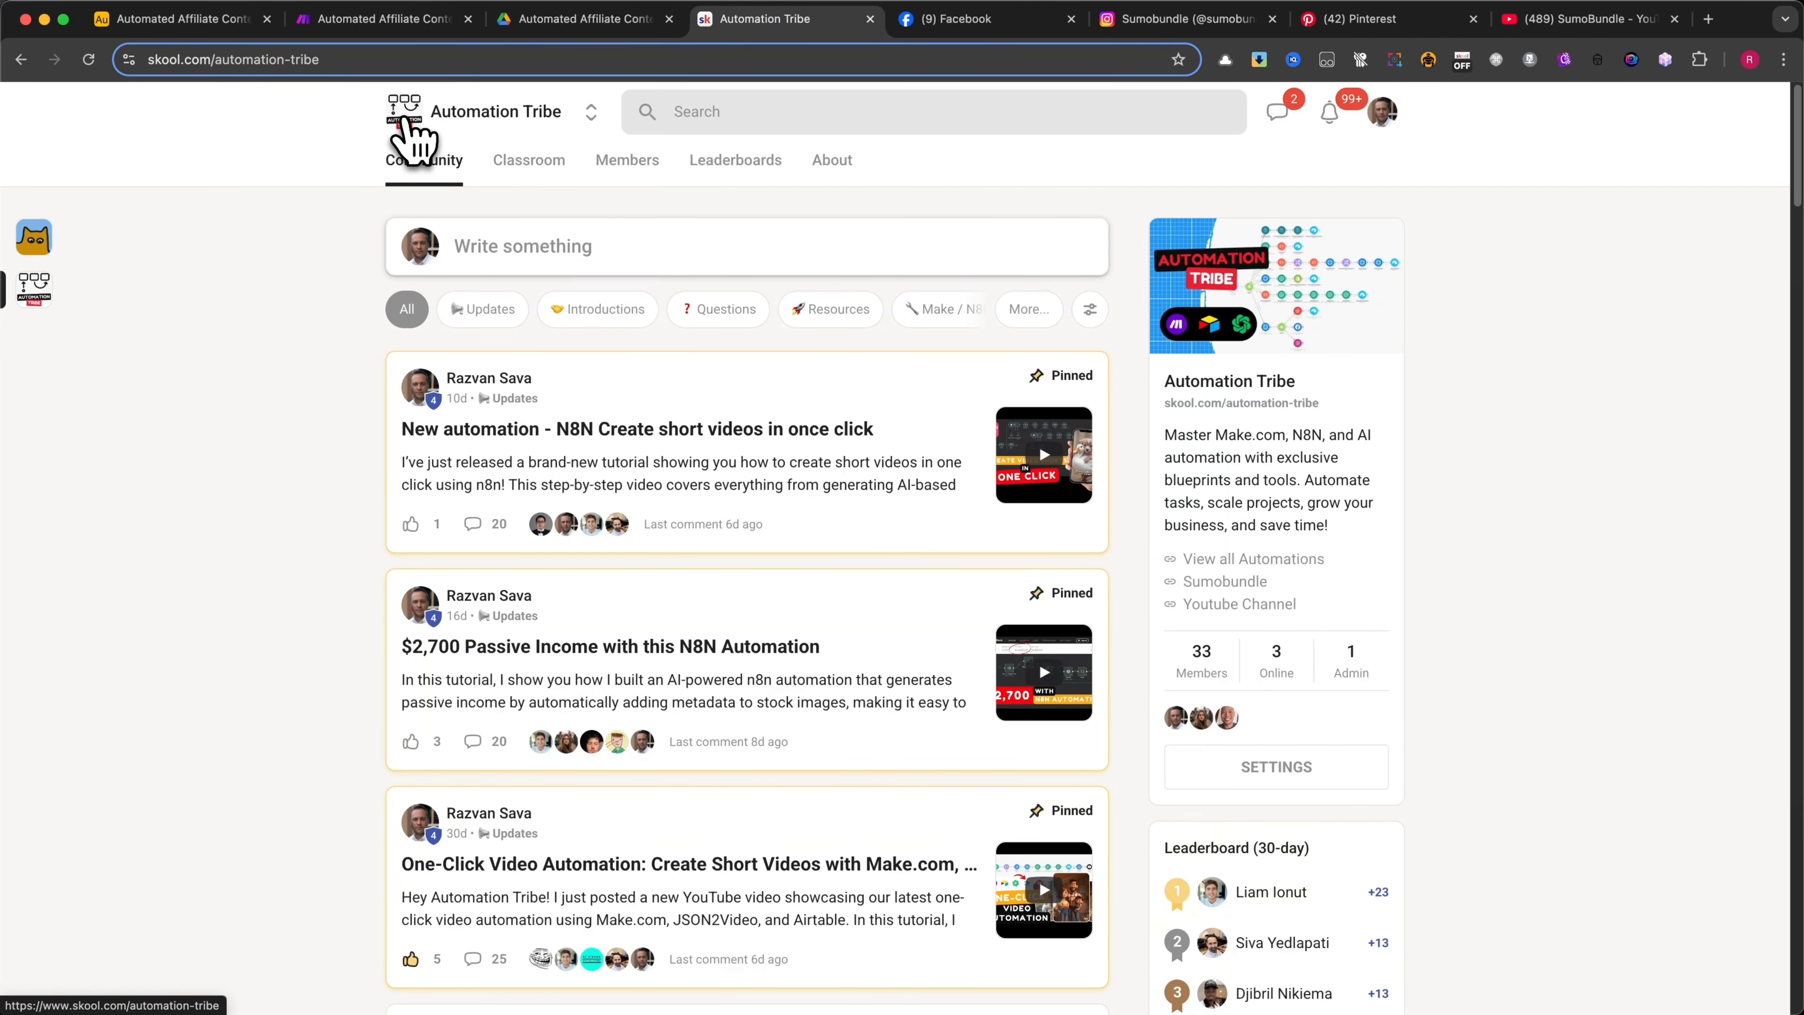
left_click(529, 162)
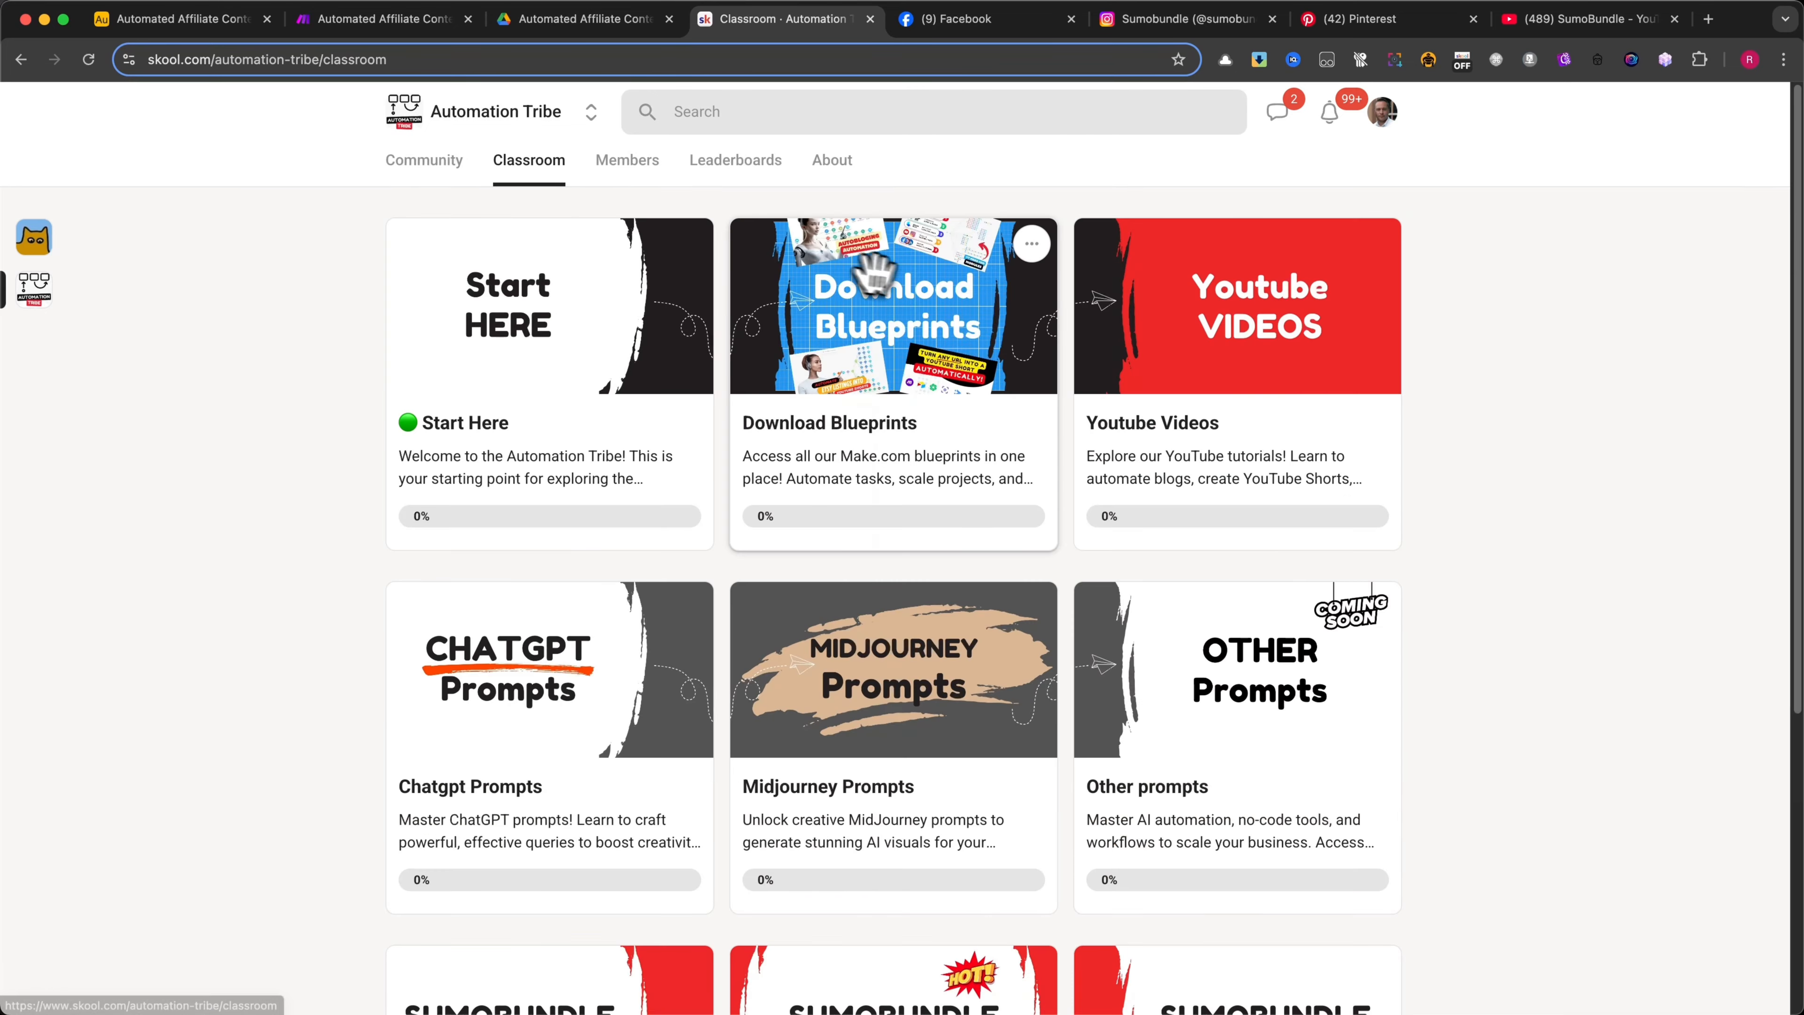
left_click(852, 263)
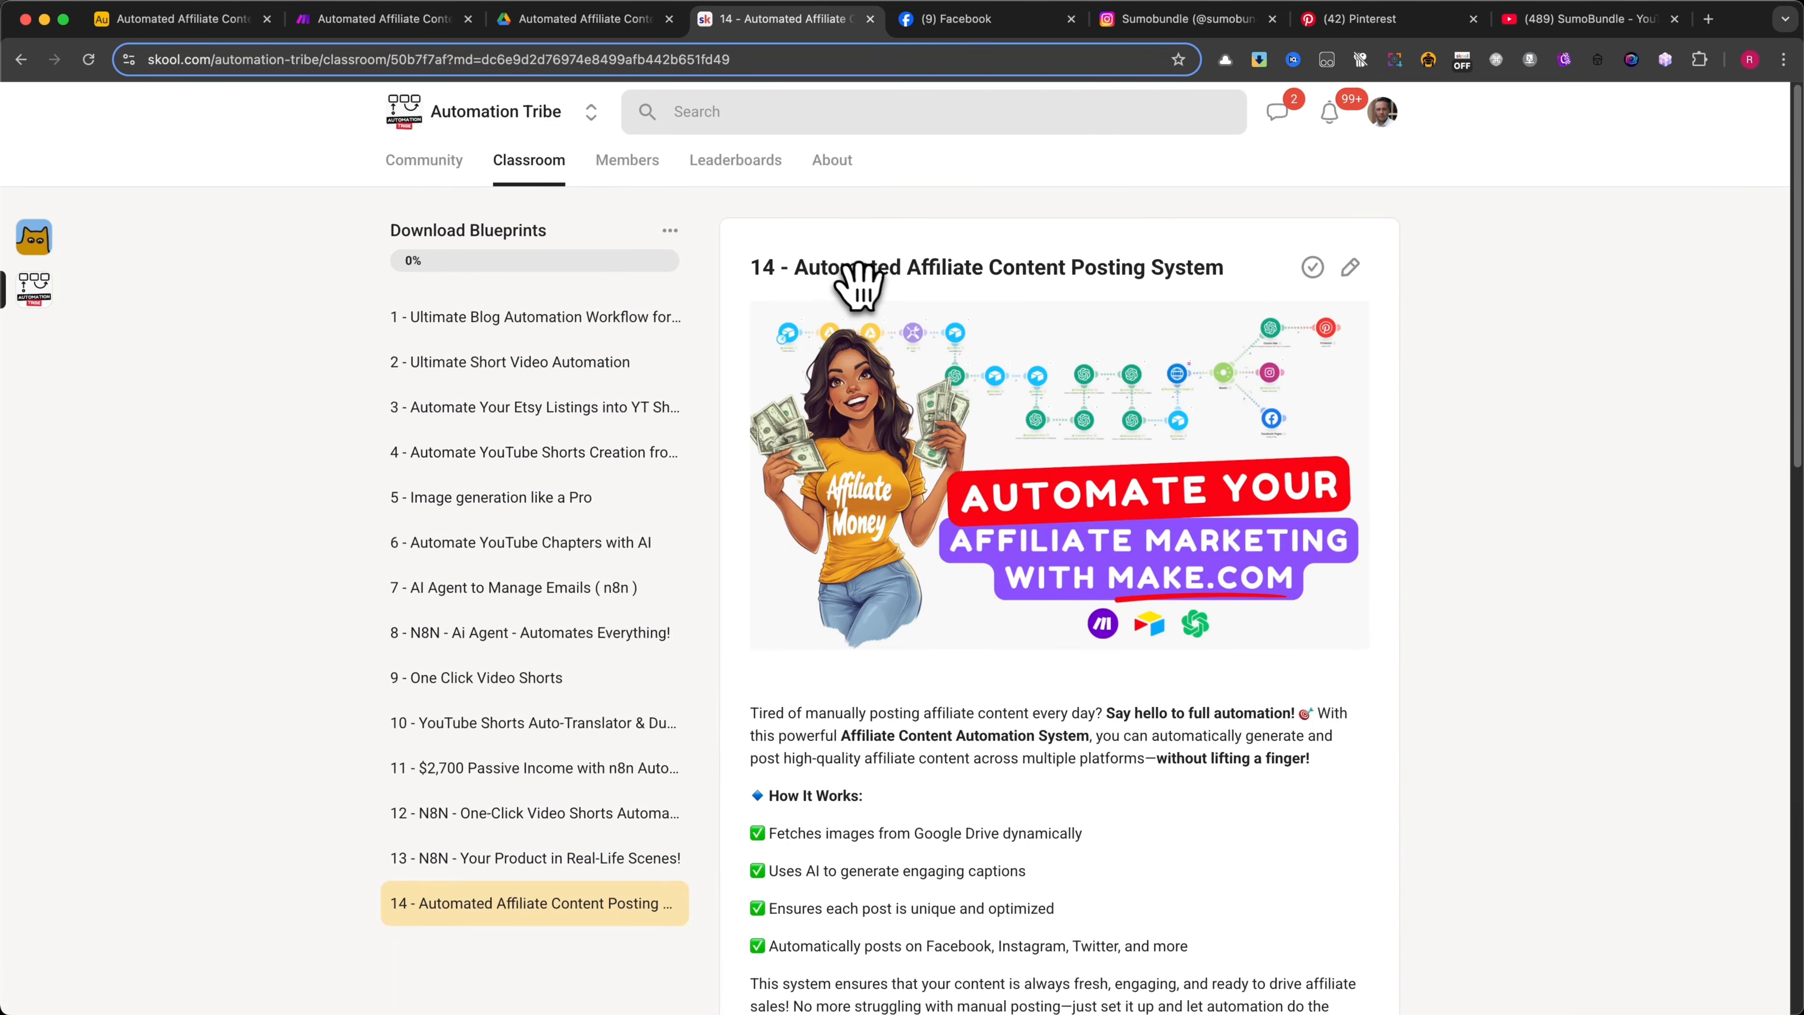
scroll(924, 561, "down", 1)
scroll(930, 557, "down", 4)
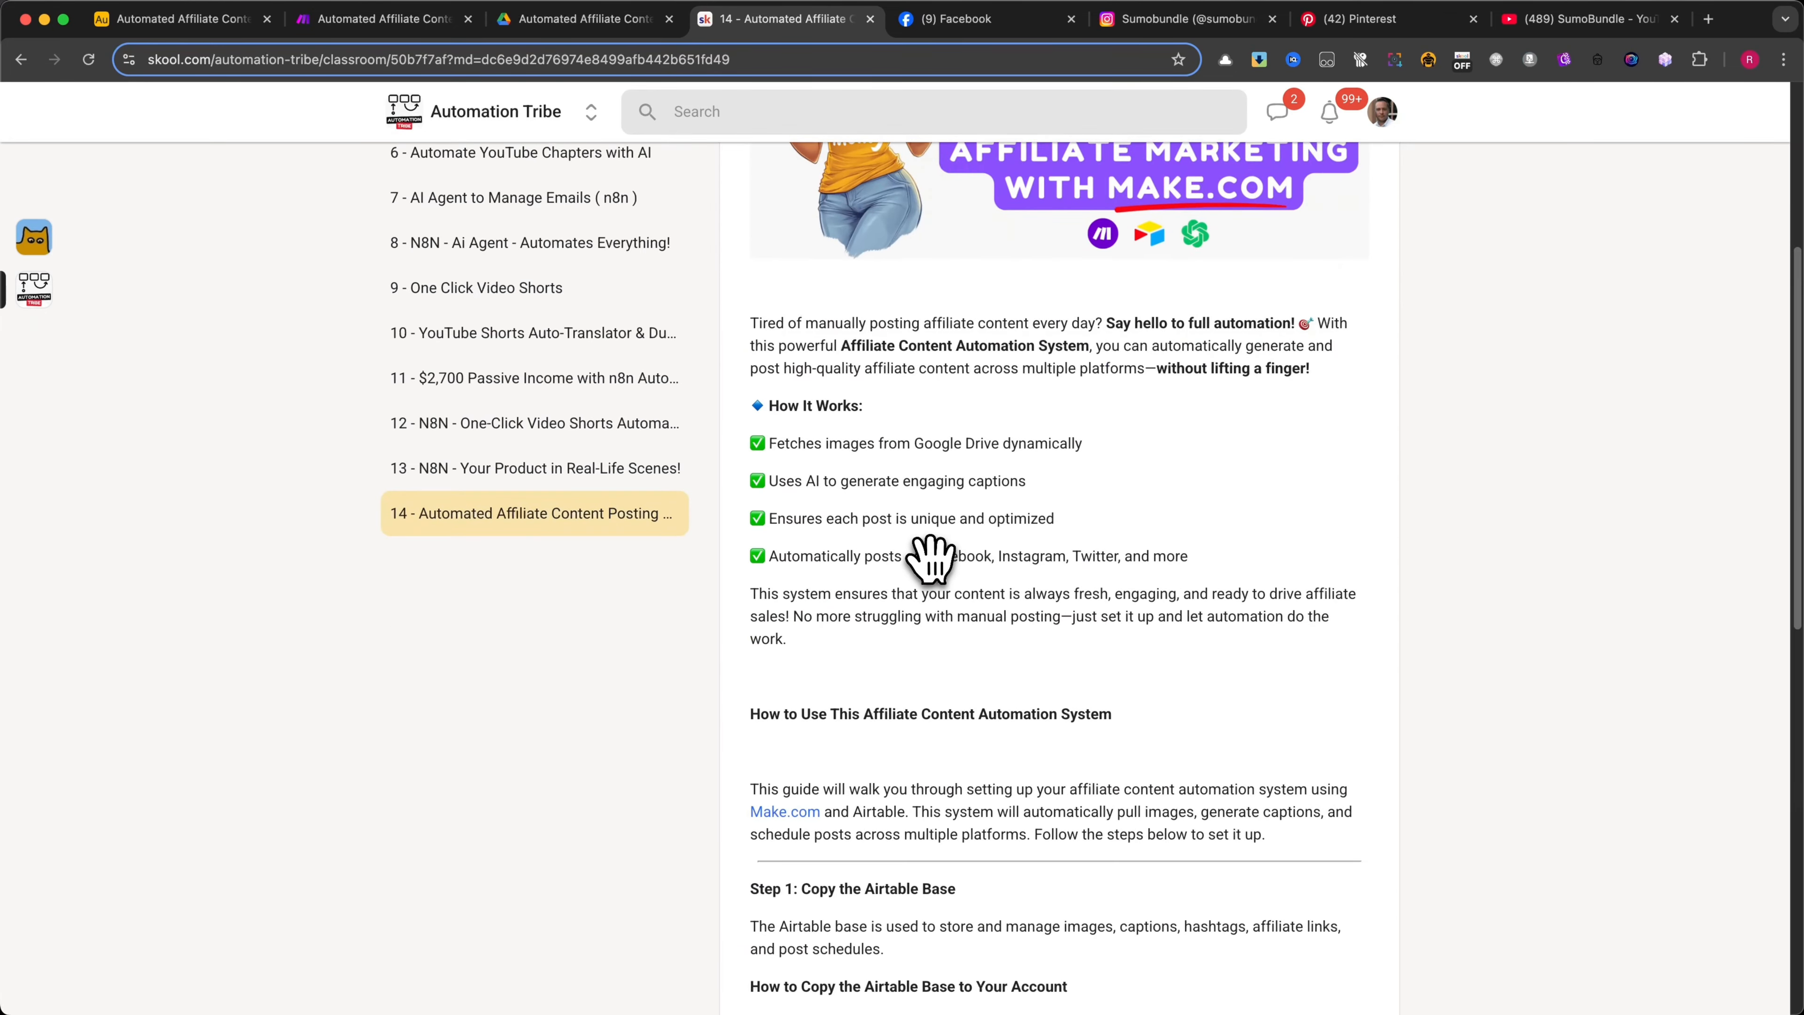
scroll(930, 557, "up", 6)
scroll(930, 557, "down", 15)
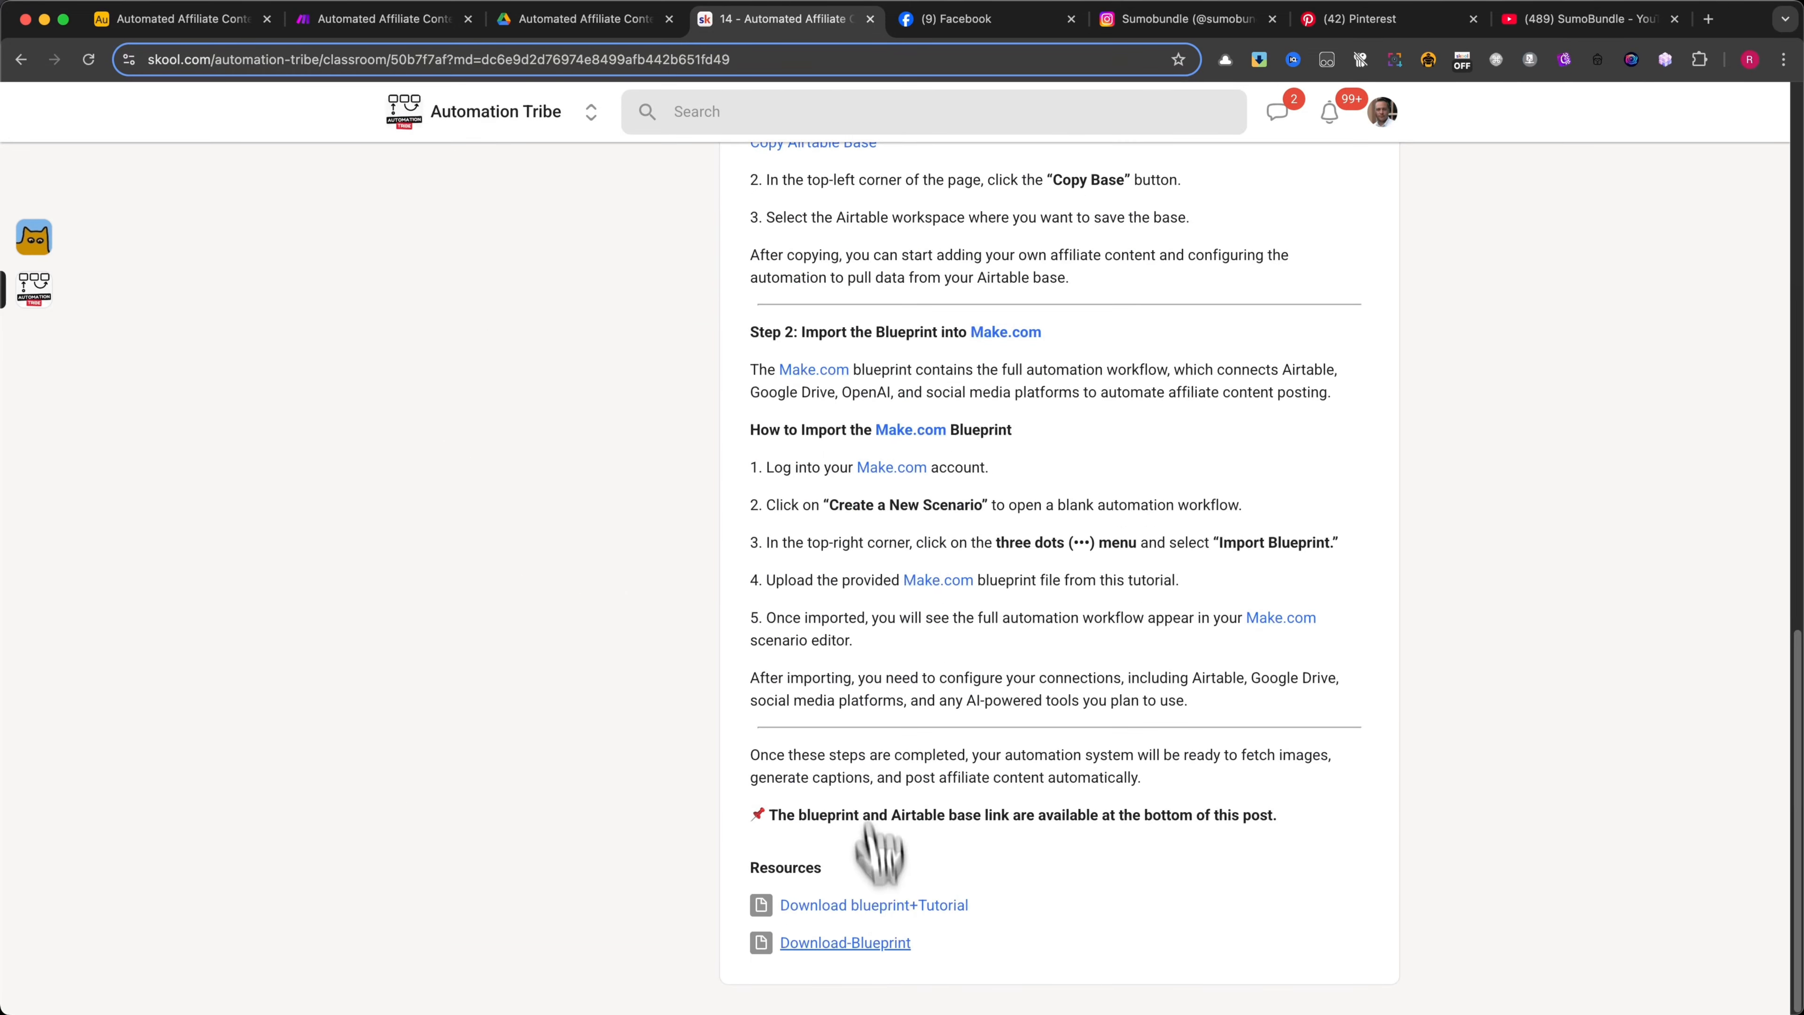
Download the blueprint.json file from the Download-Blueprint resource and close its preview
left_click(852, 944)
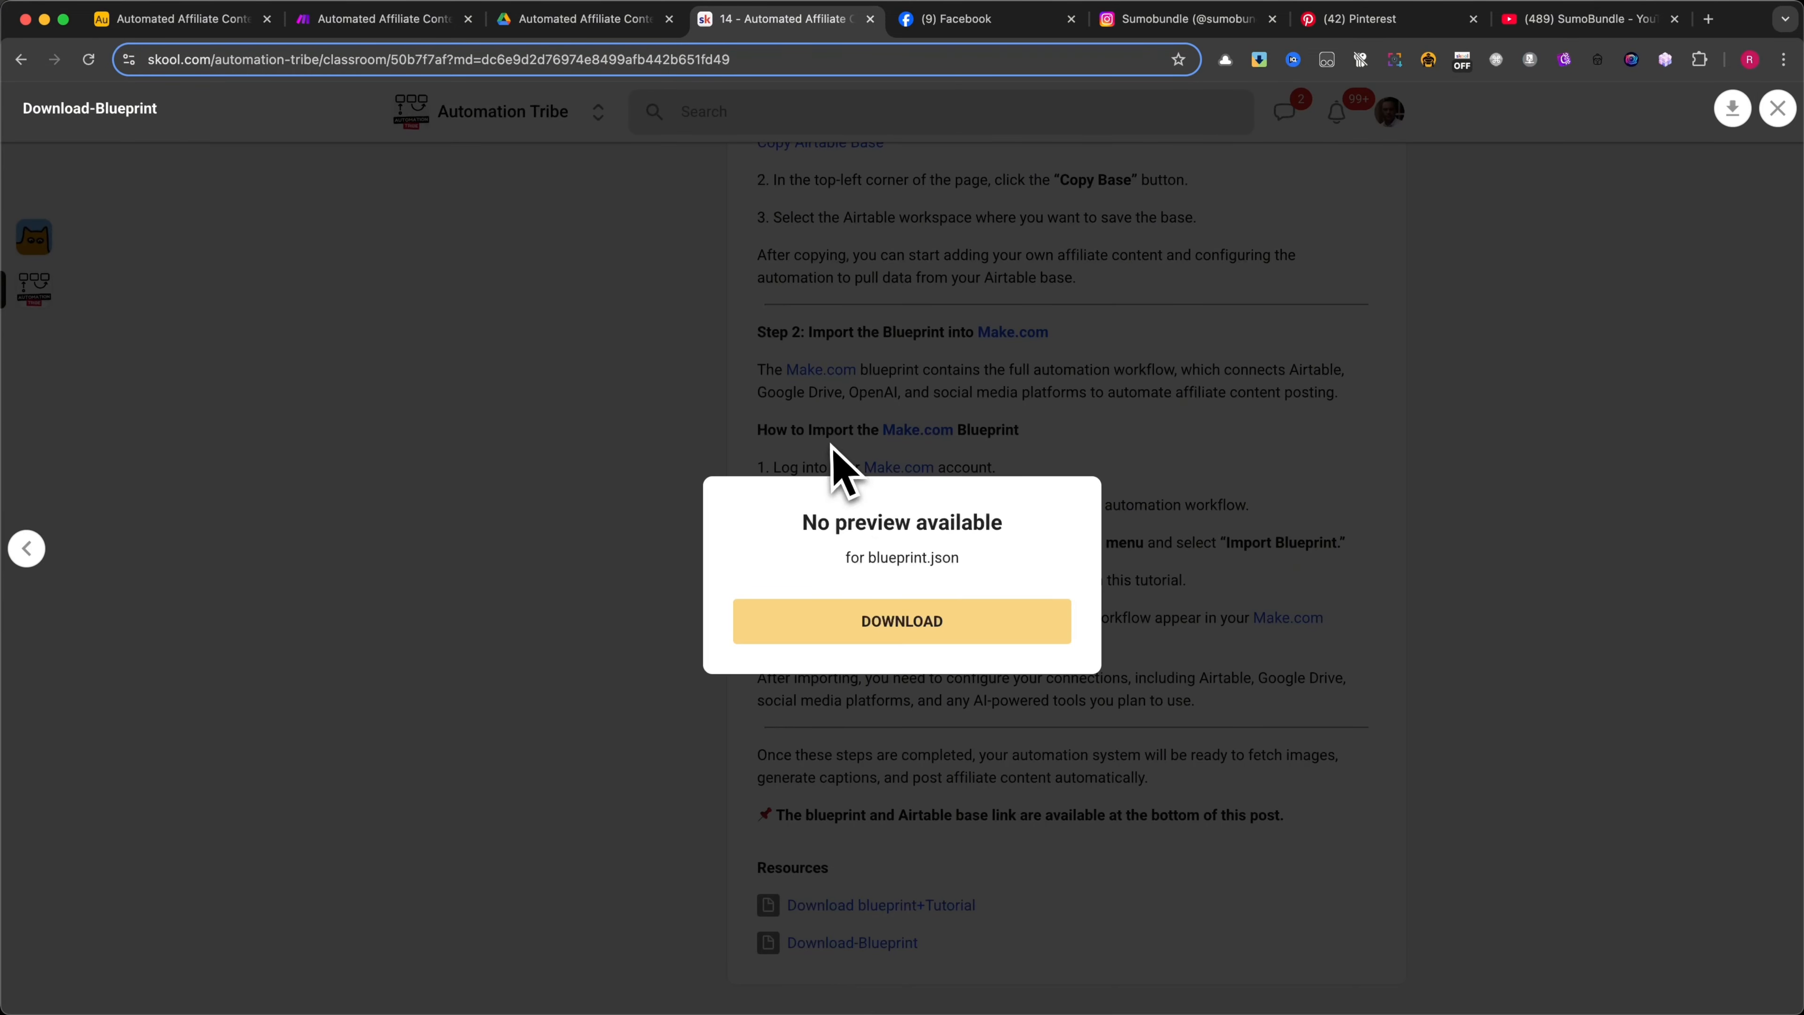
left_click(888, 619)
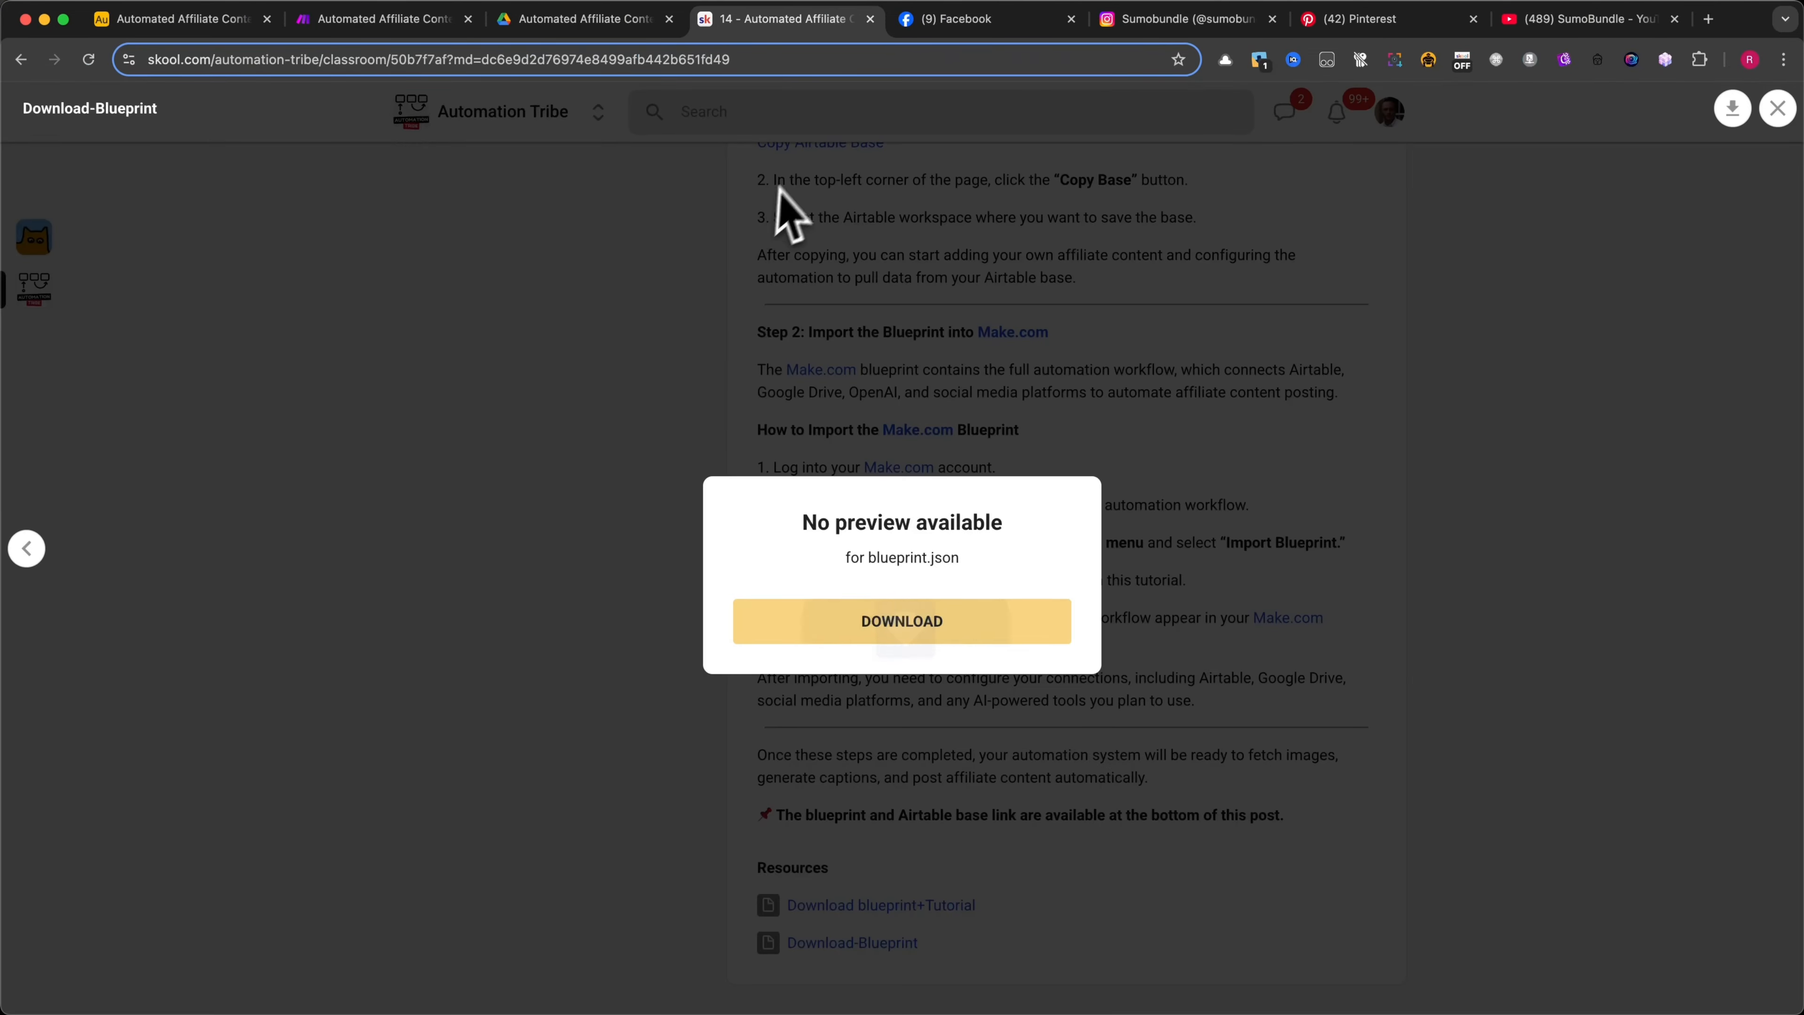
left_click(572, 373)
scroll(934, 564, "up", 10)
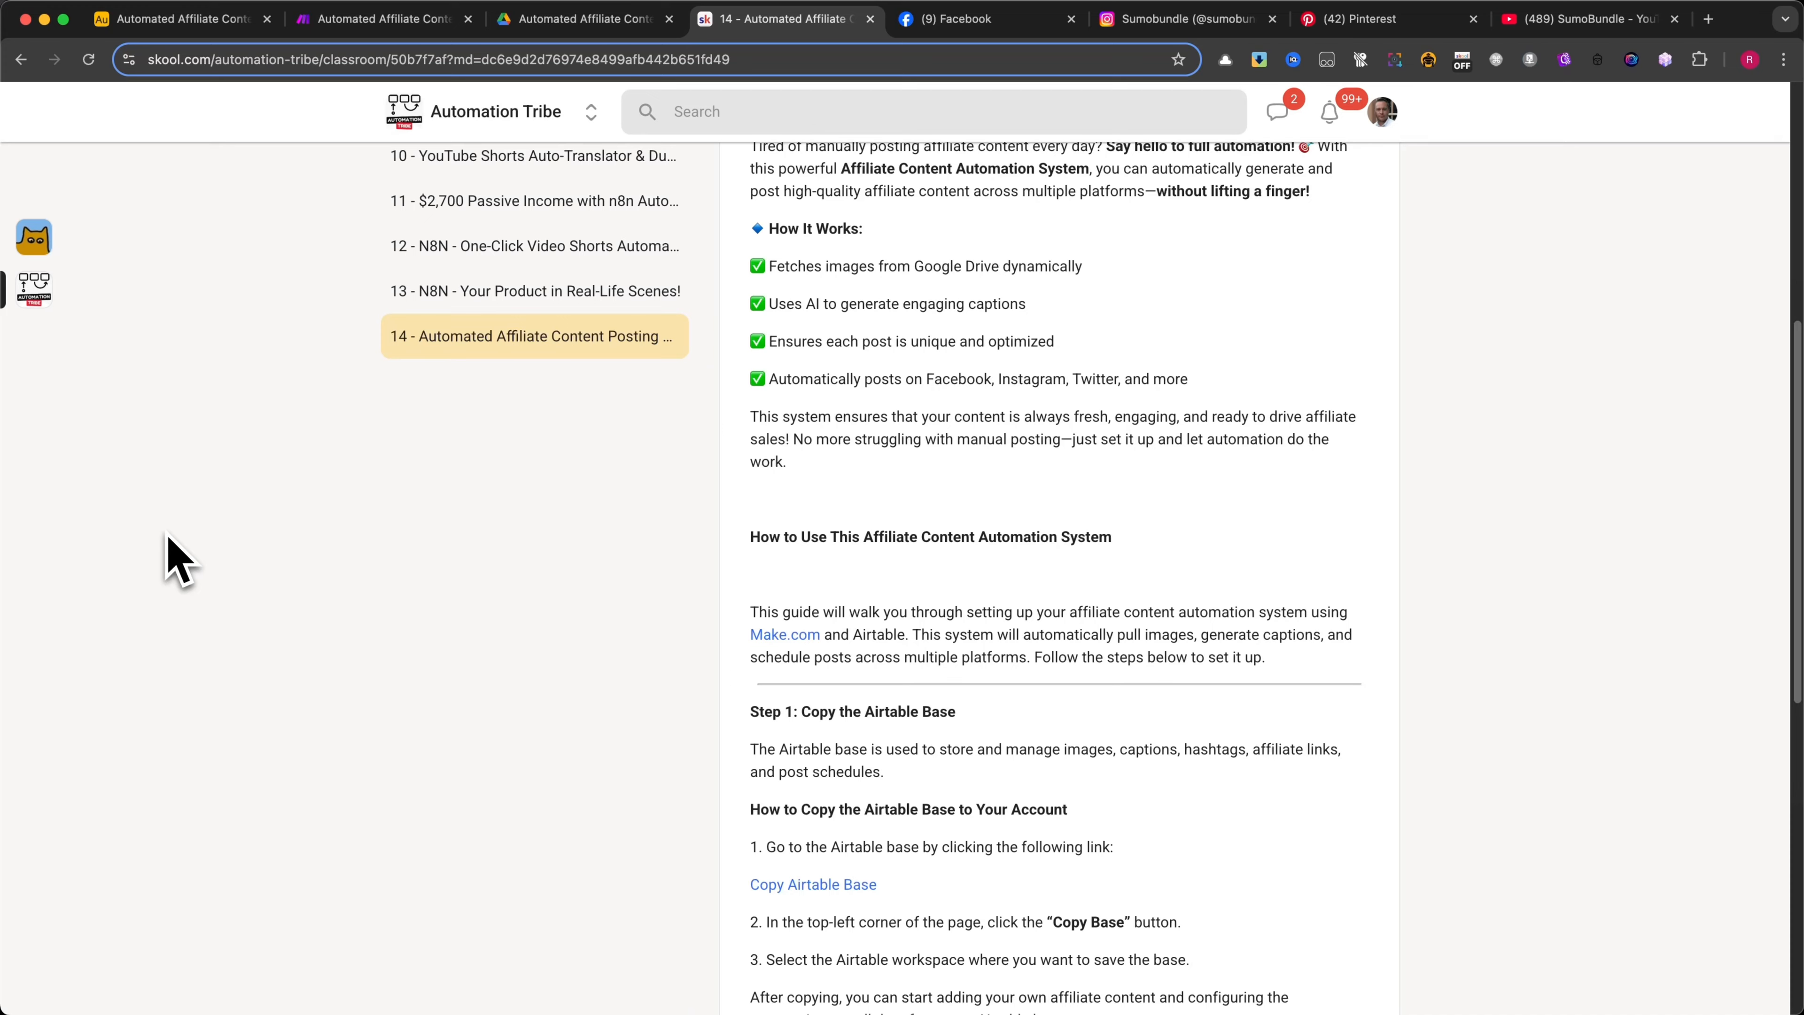
scroll(219, 572, "up", 8)
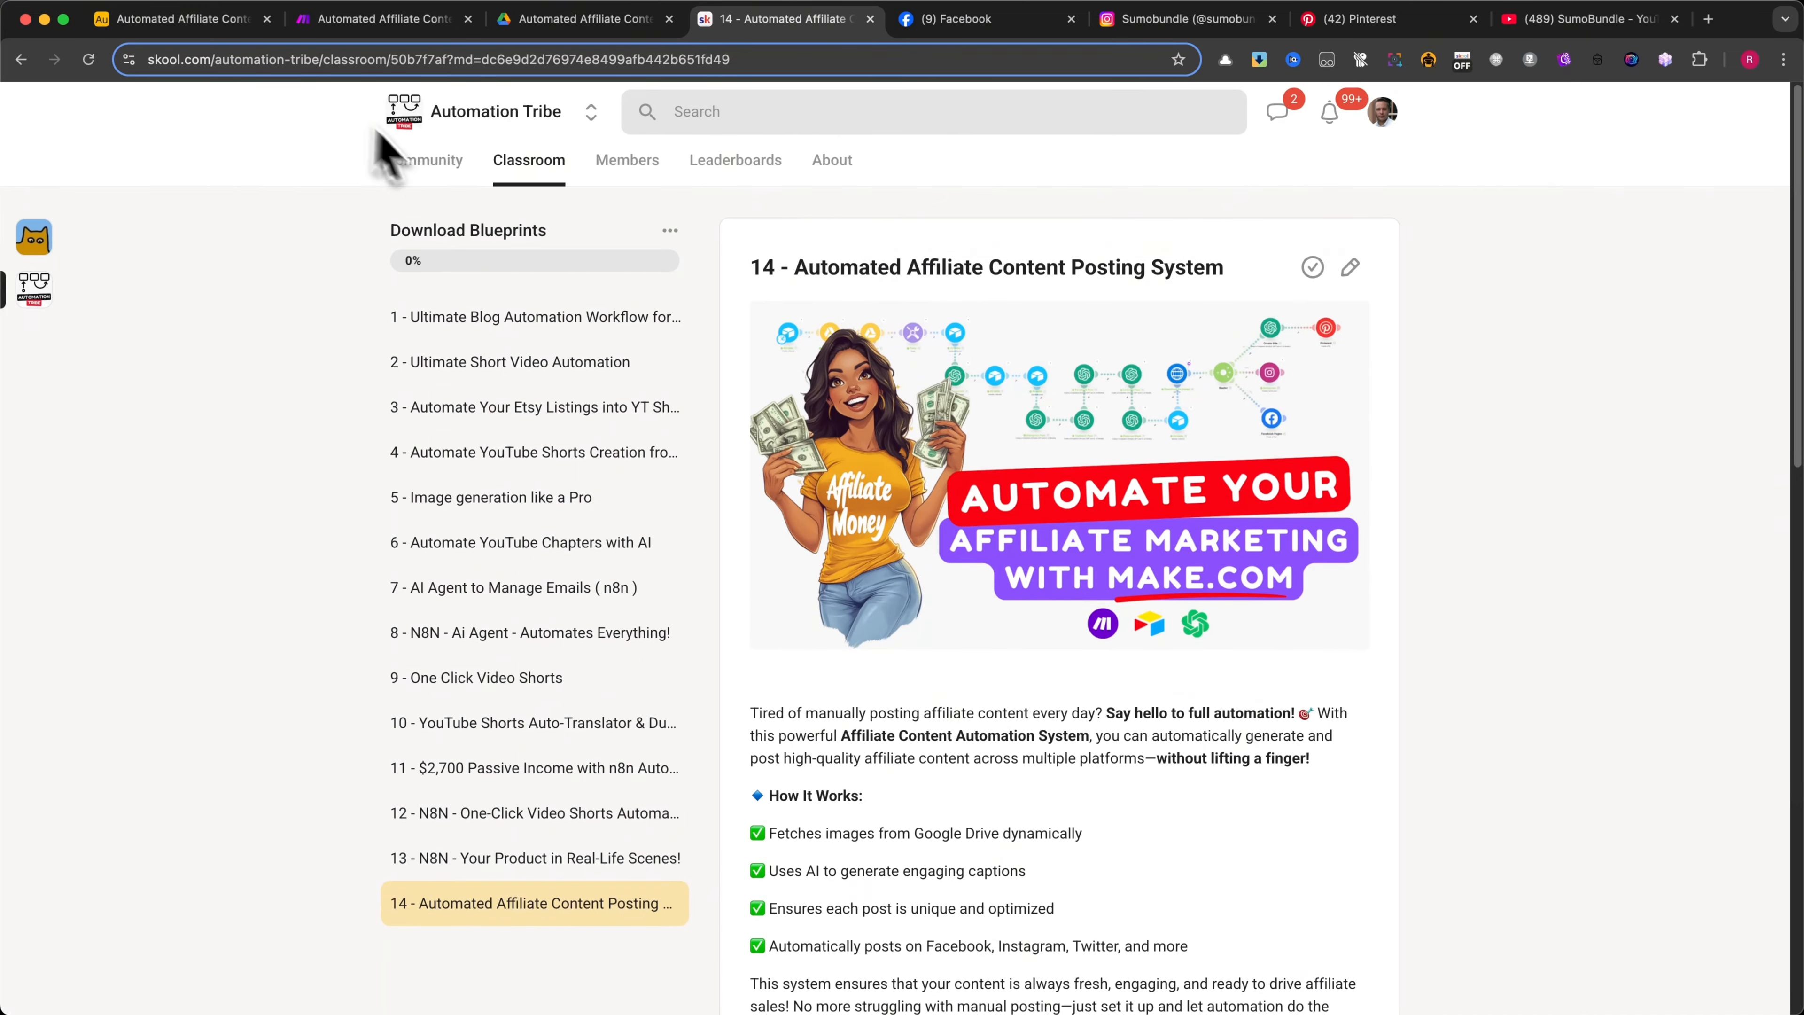
Switch to the Airtable base and look over its Calendar and Settings tables, ending on Calendar
left_click(186, 19)
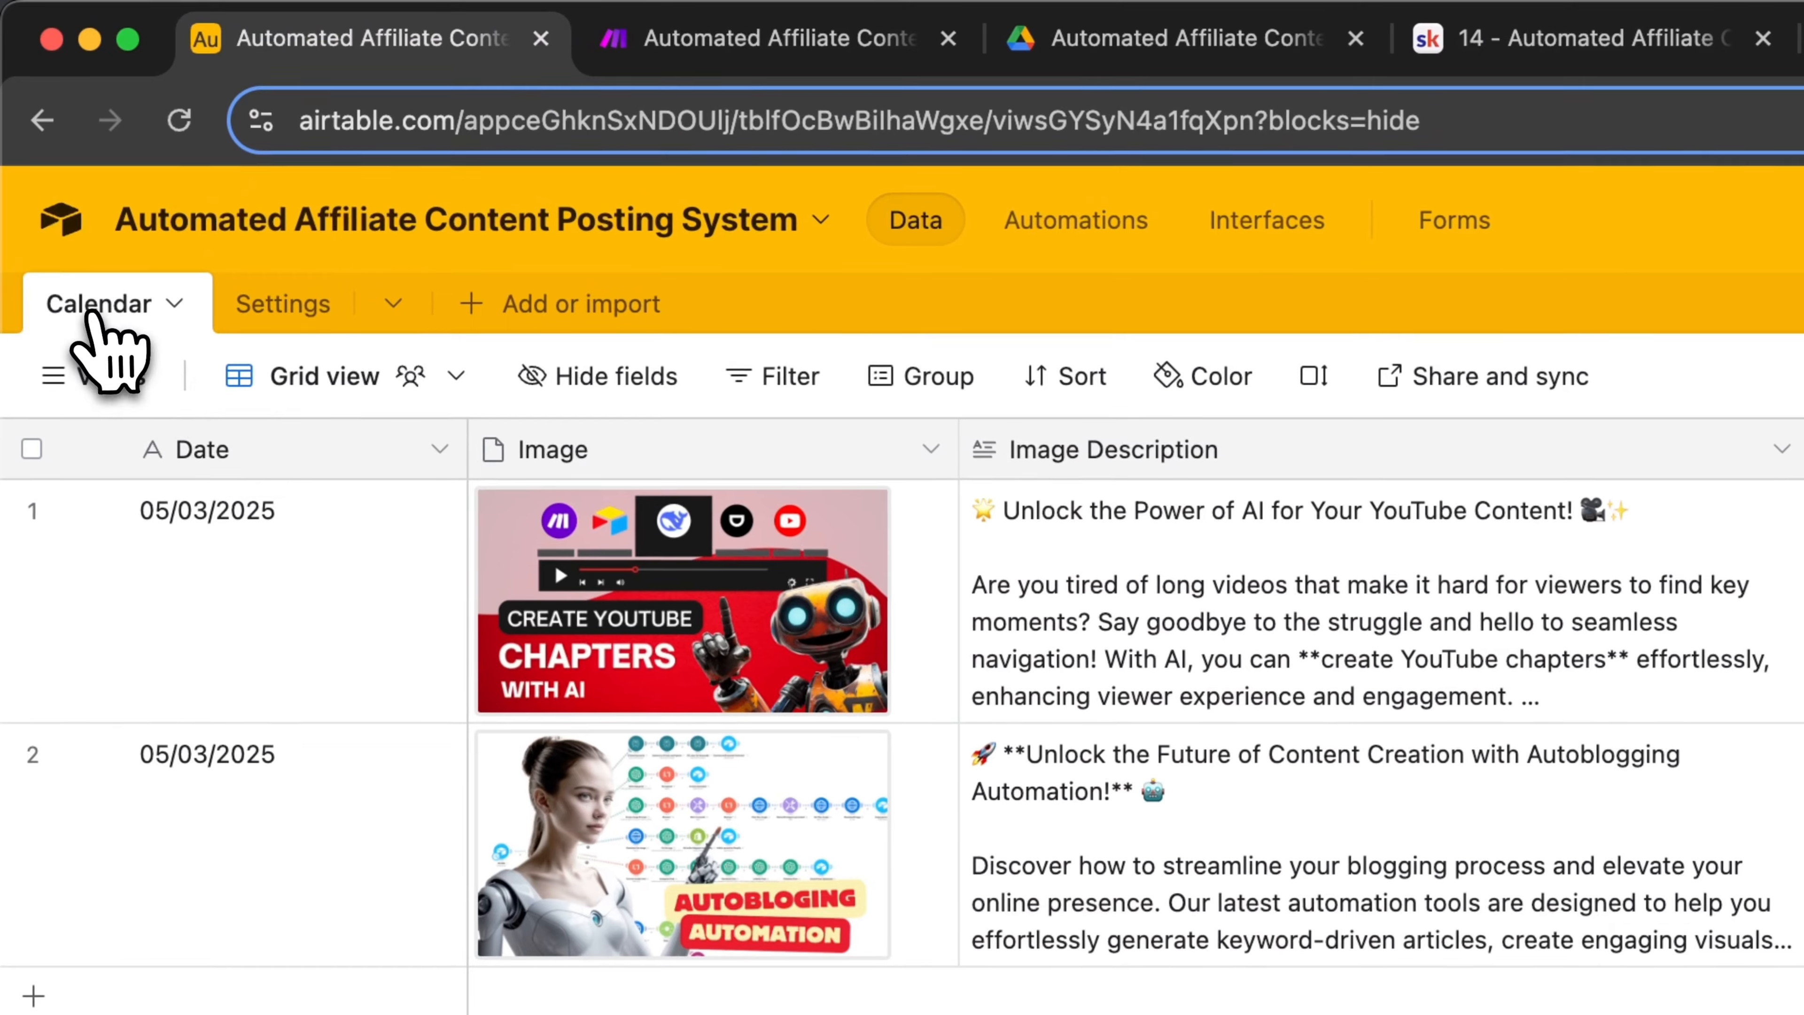
left_click(94, 312)
left_click(284, 304)
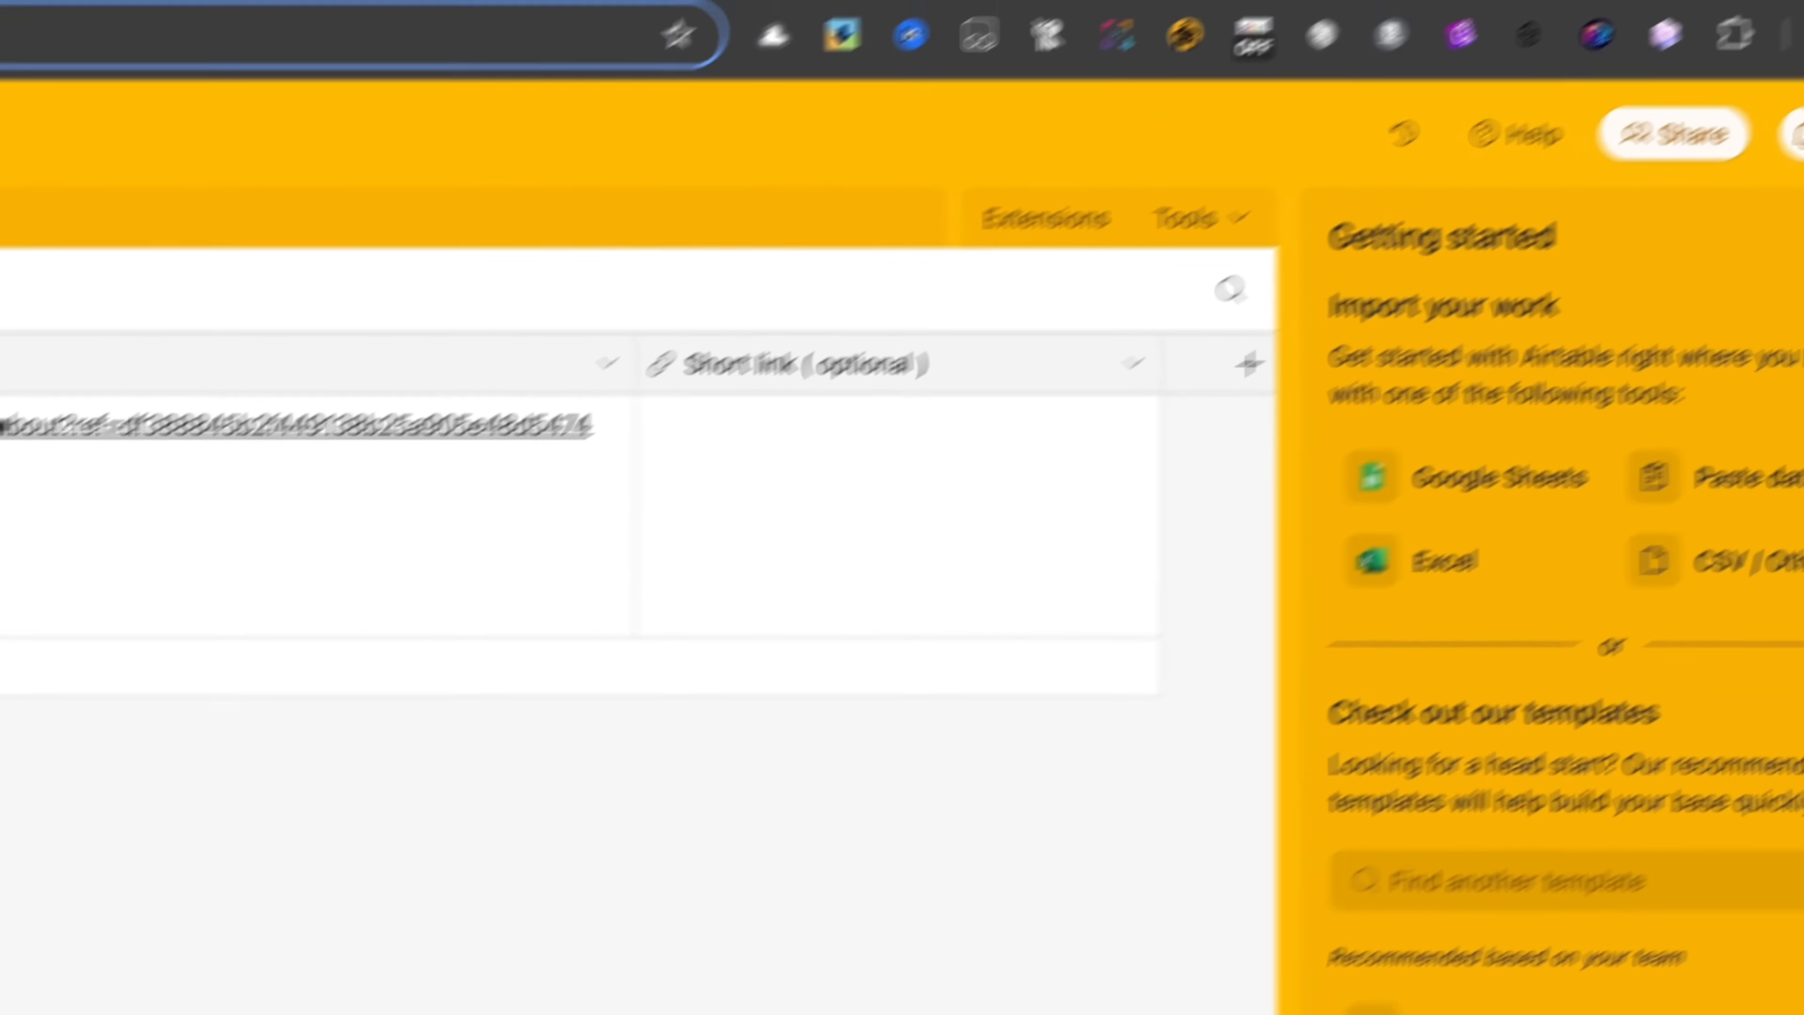
left_click(1761, 323)
left_click(13, 157)
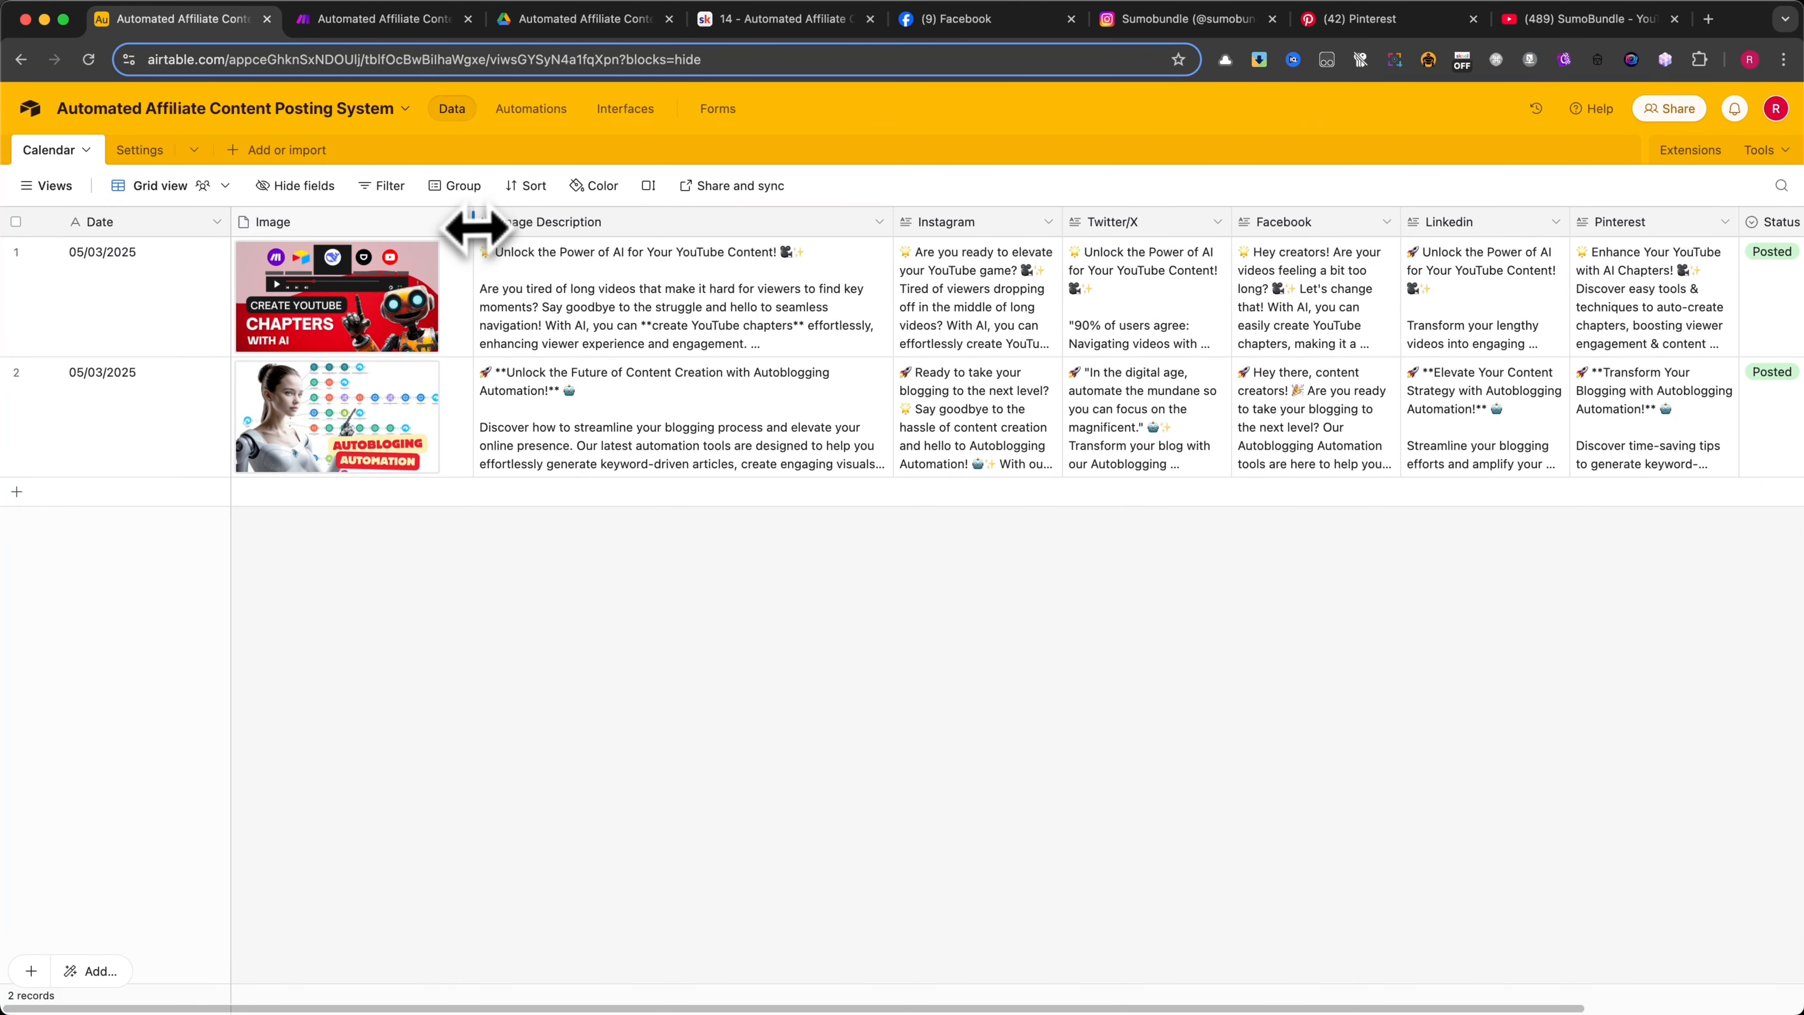
Narrow the Image and Date columns in the Calendar table's grid view
left_click_drag(475, 227, 459, 226)
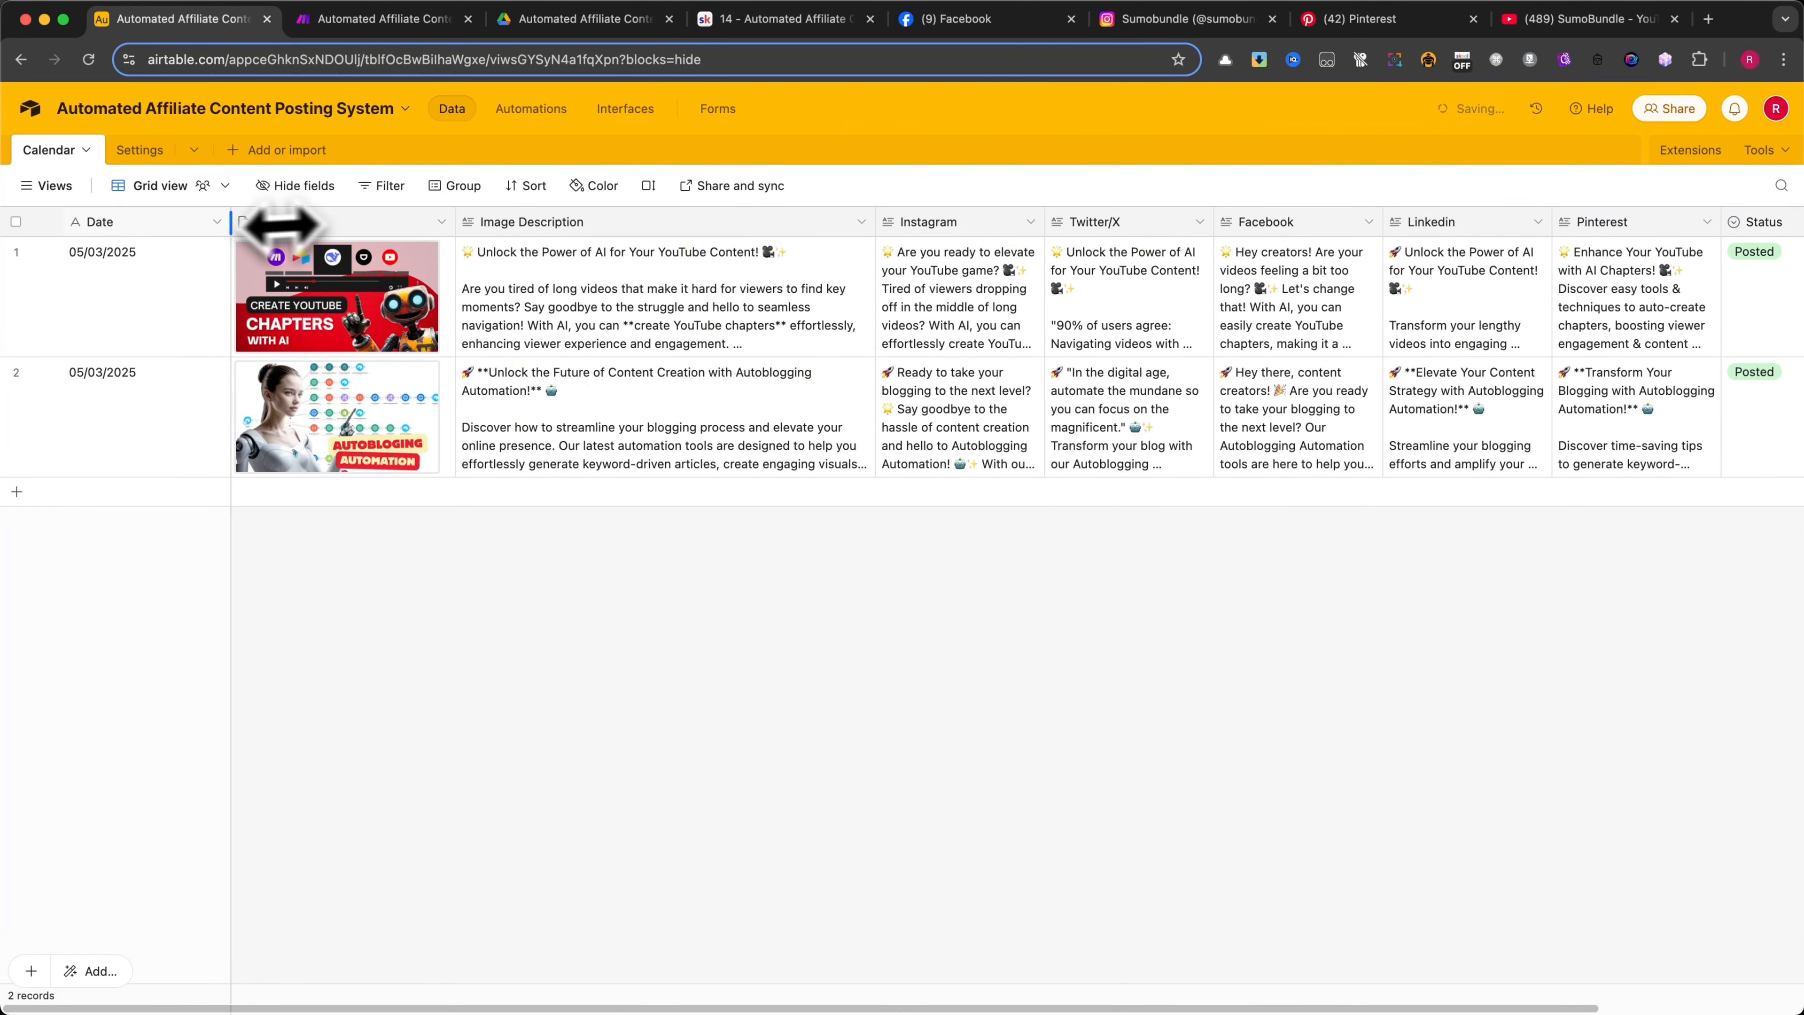
left_click_drag(231, 226, 176, 226)
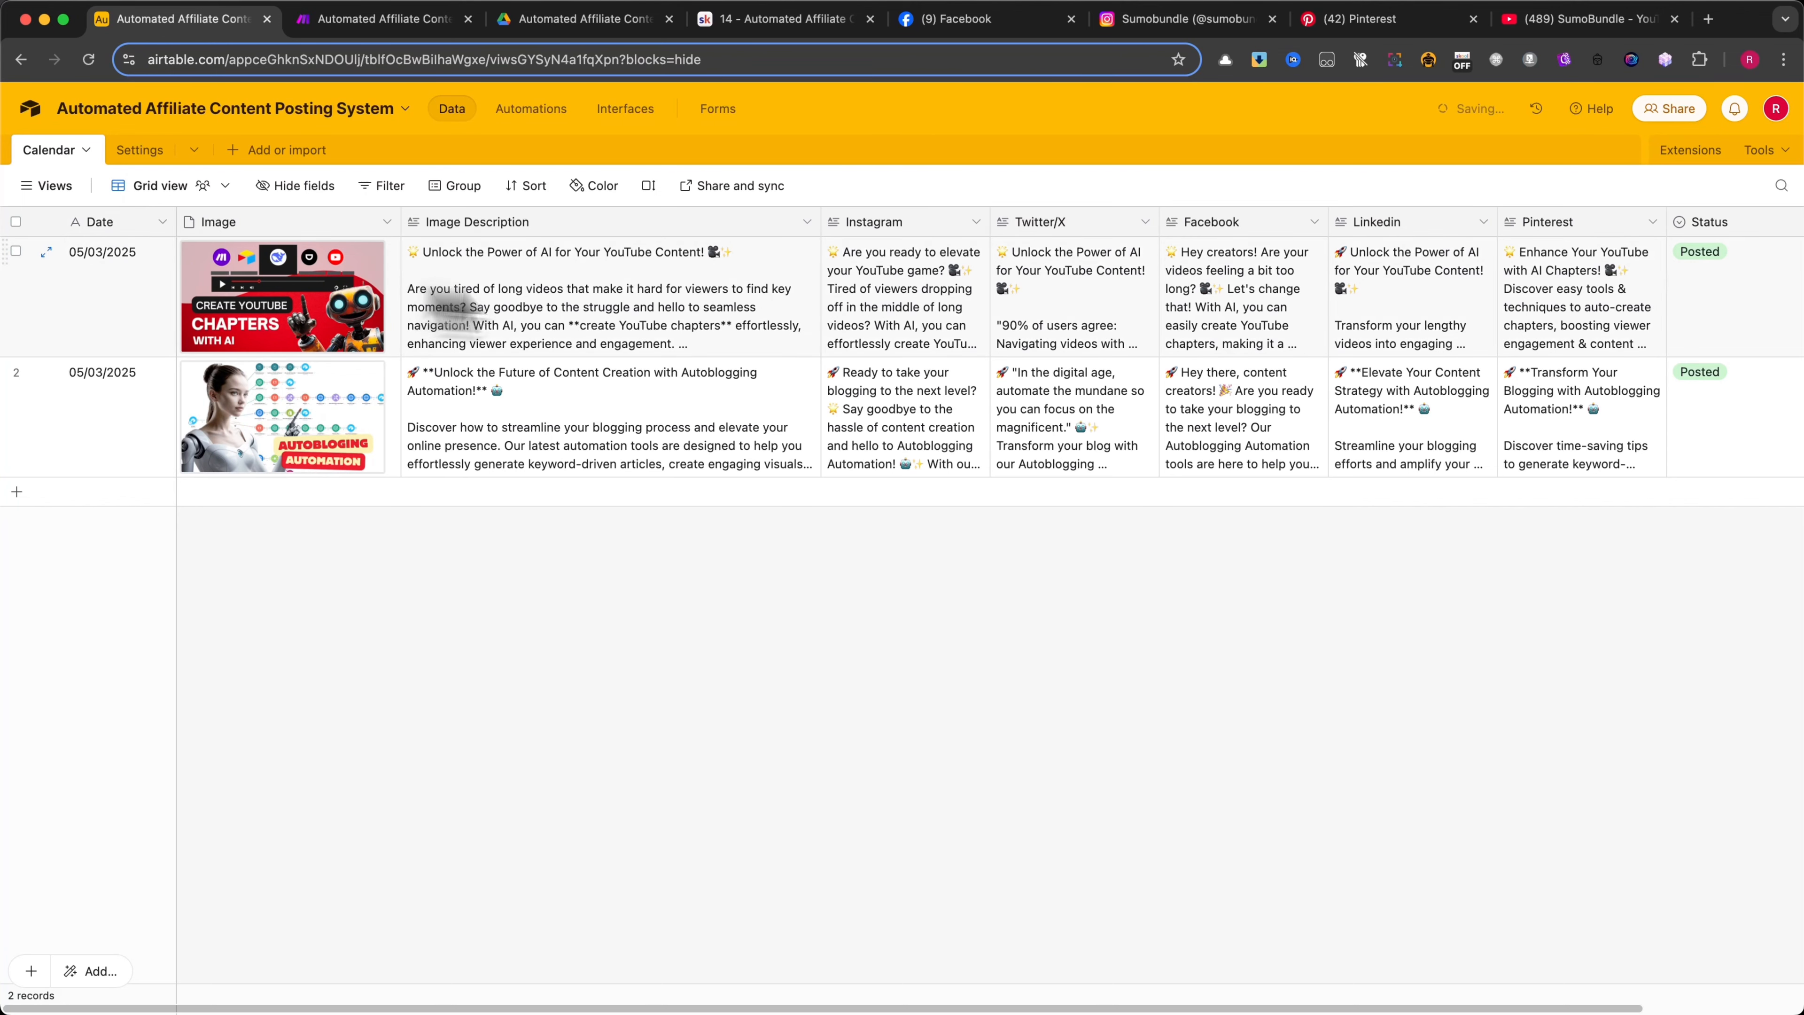
left_click_drag(178, 227, 169, 228)
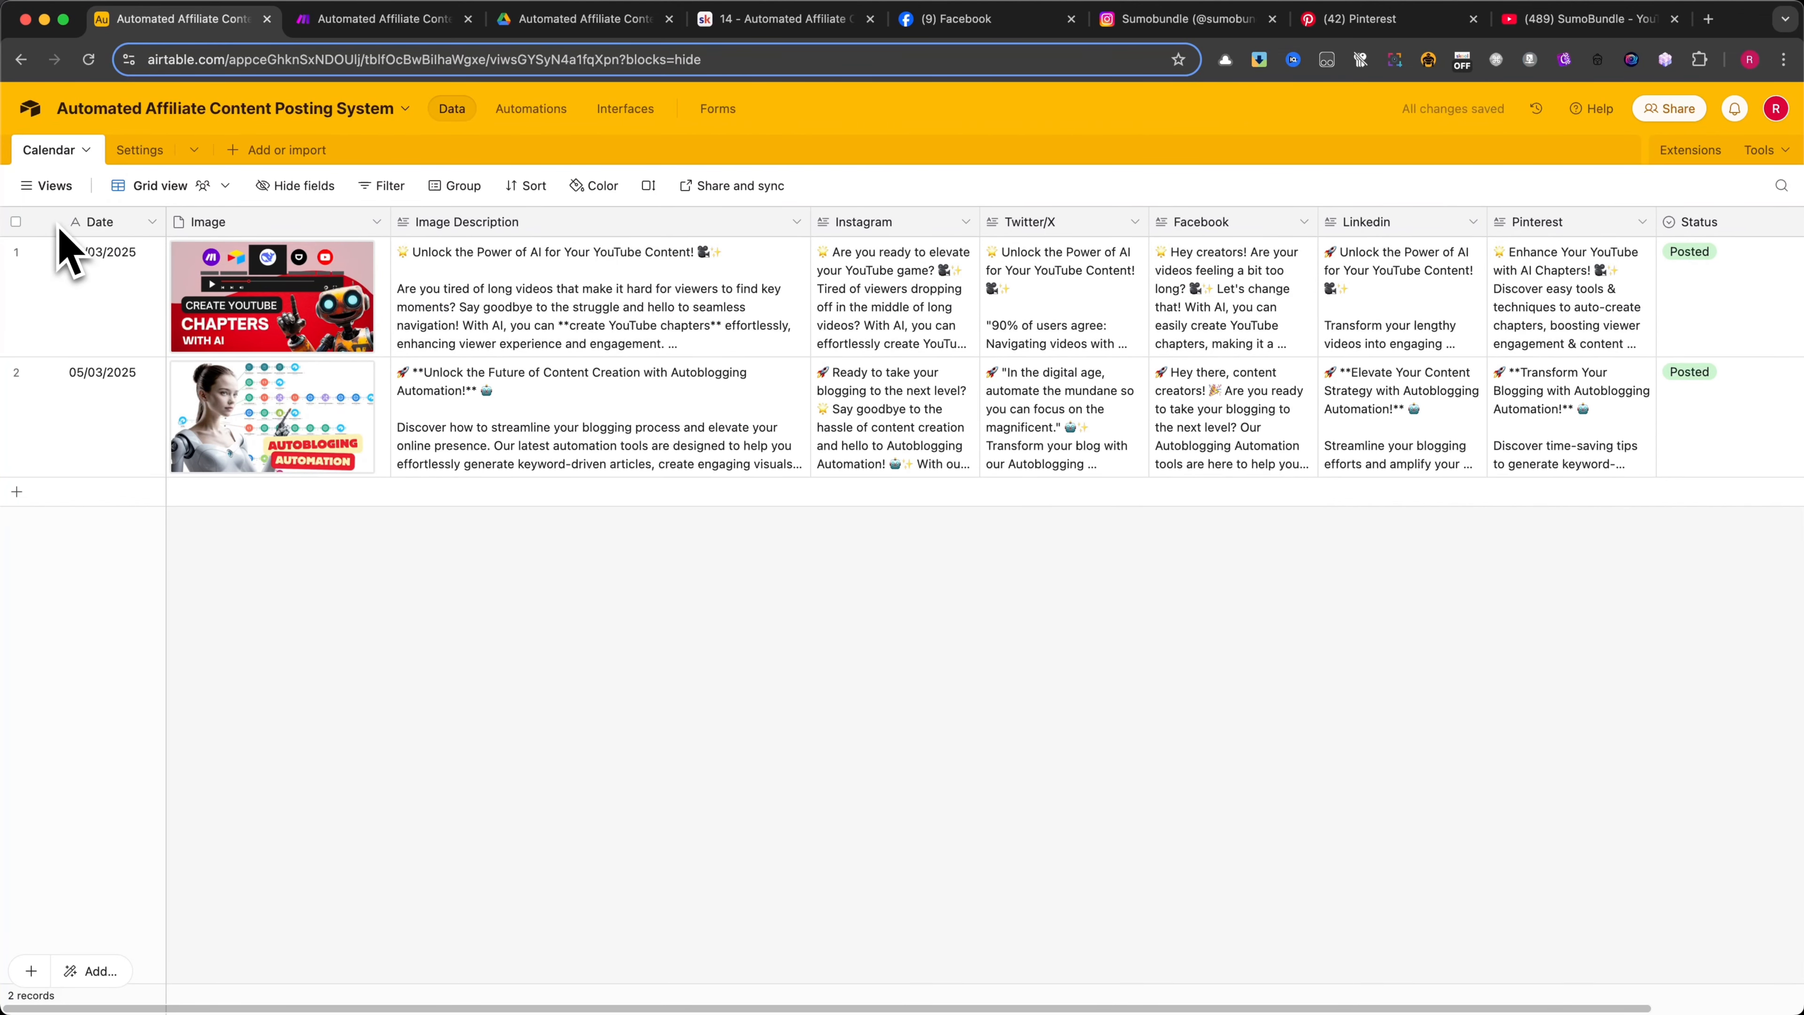
Check the field settings of the Date and Image columns and leave them without saving
left_click(152, 223)
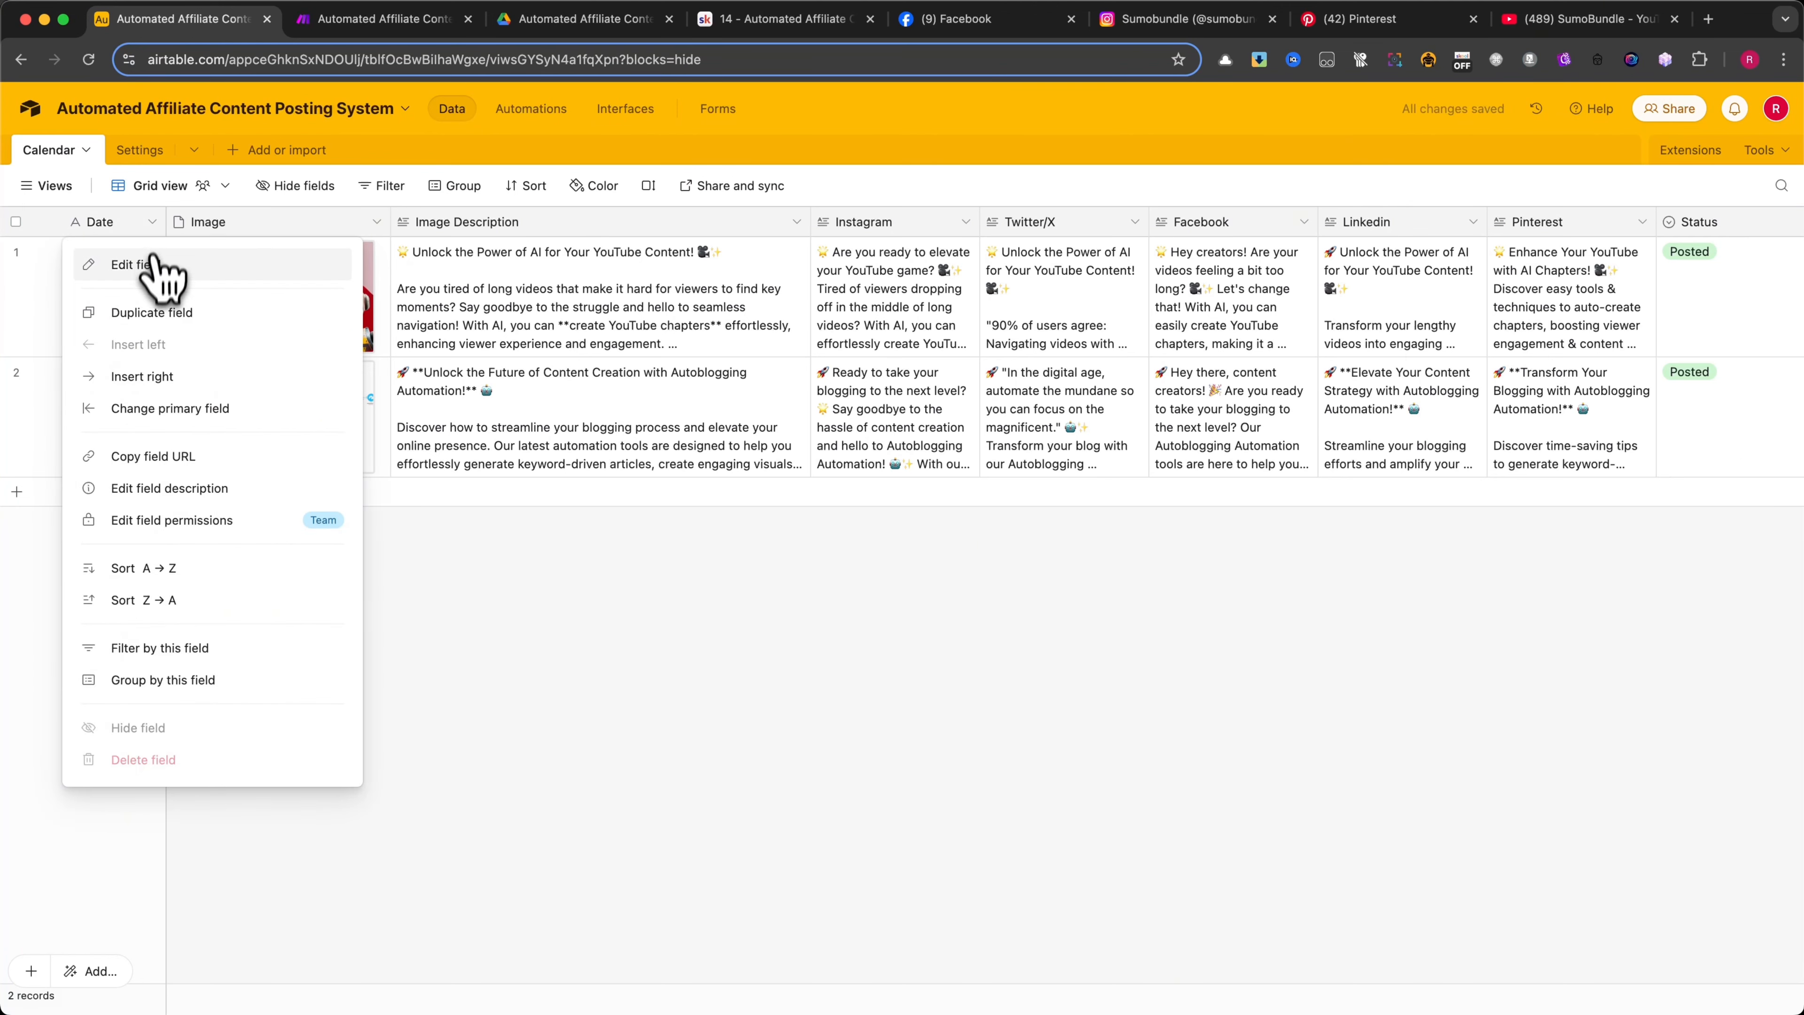
left_click(145, 264)
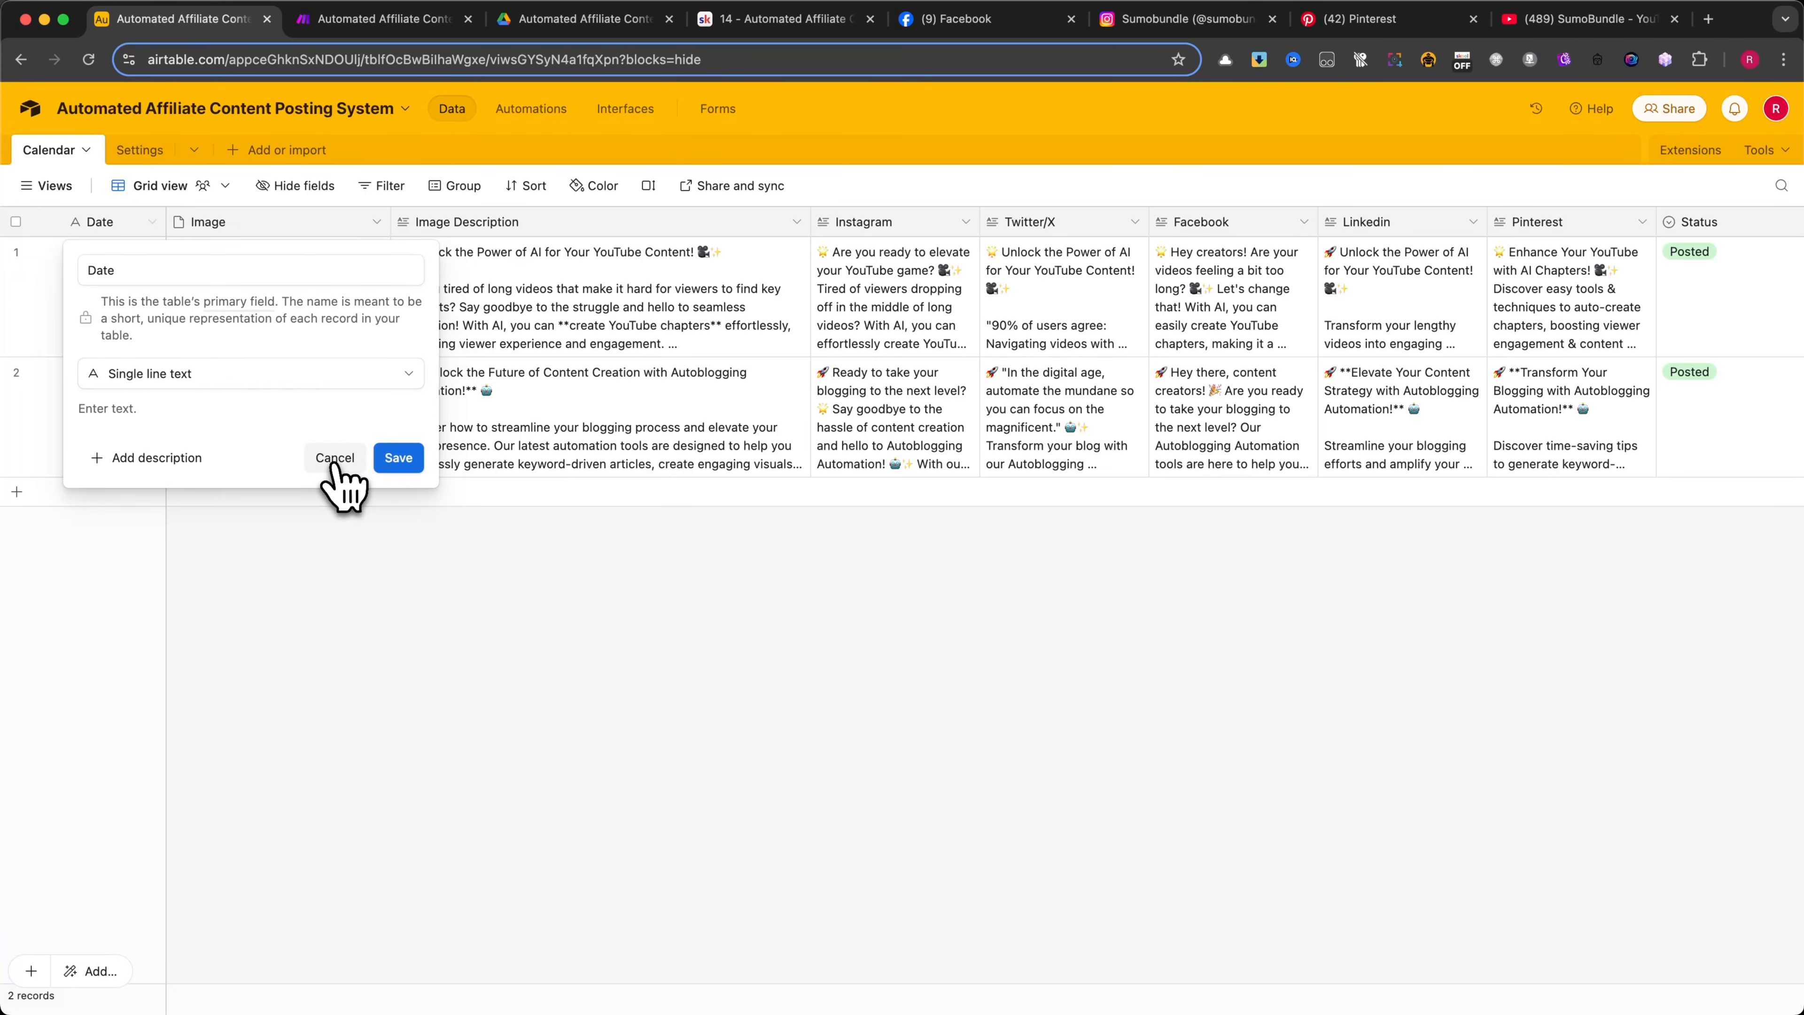
left_click(334, 459)
left_click(377, 222)
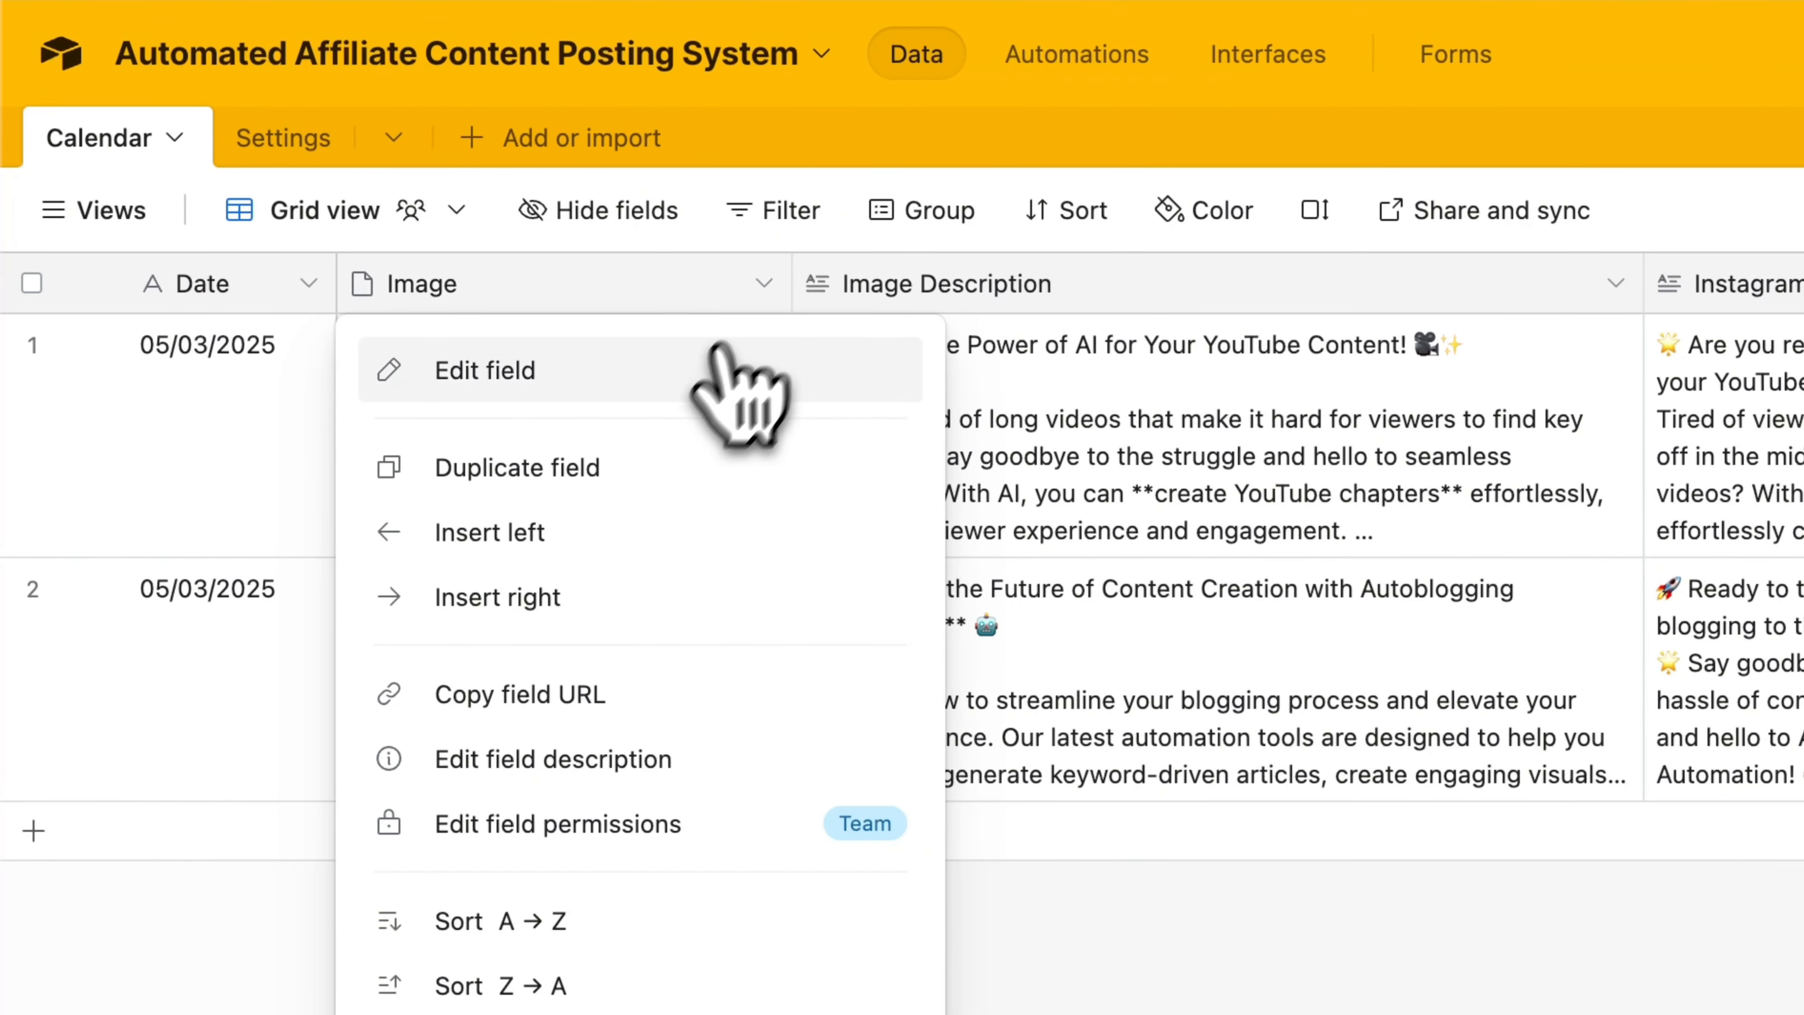
left_click(716, 355)
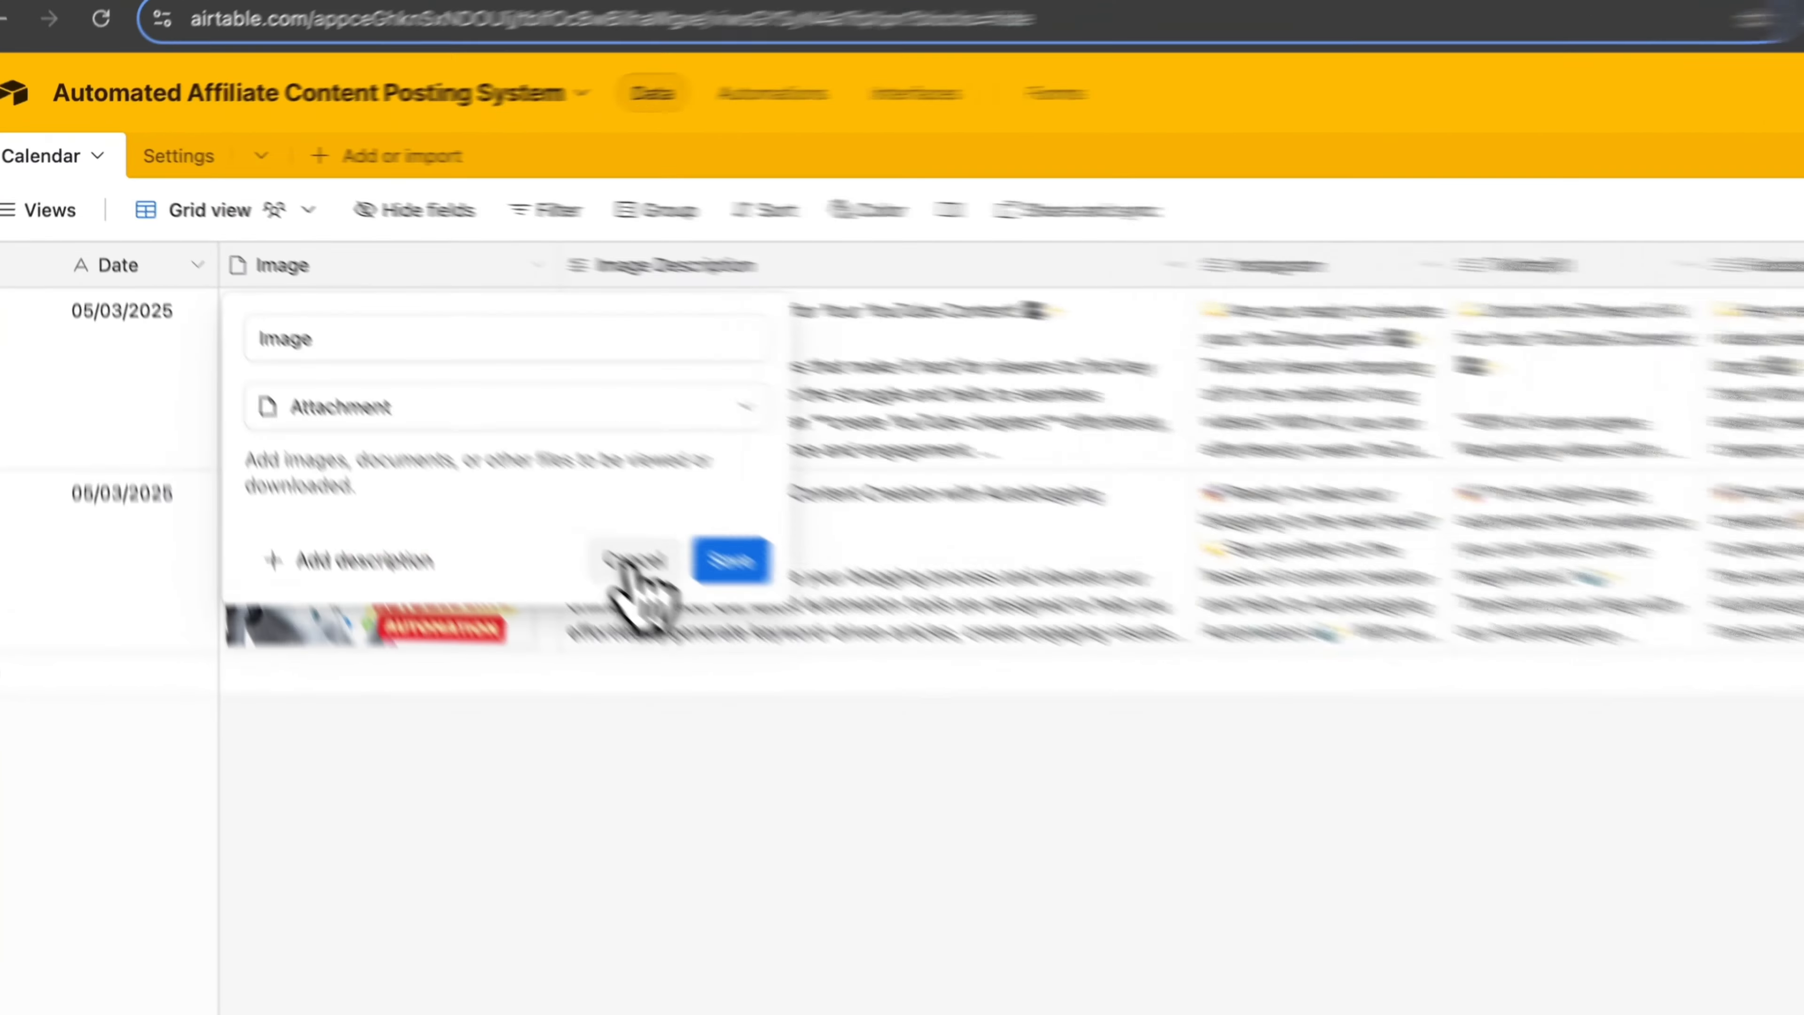
left_click(442, 417)
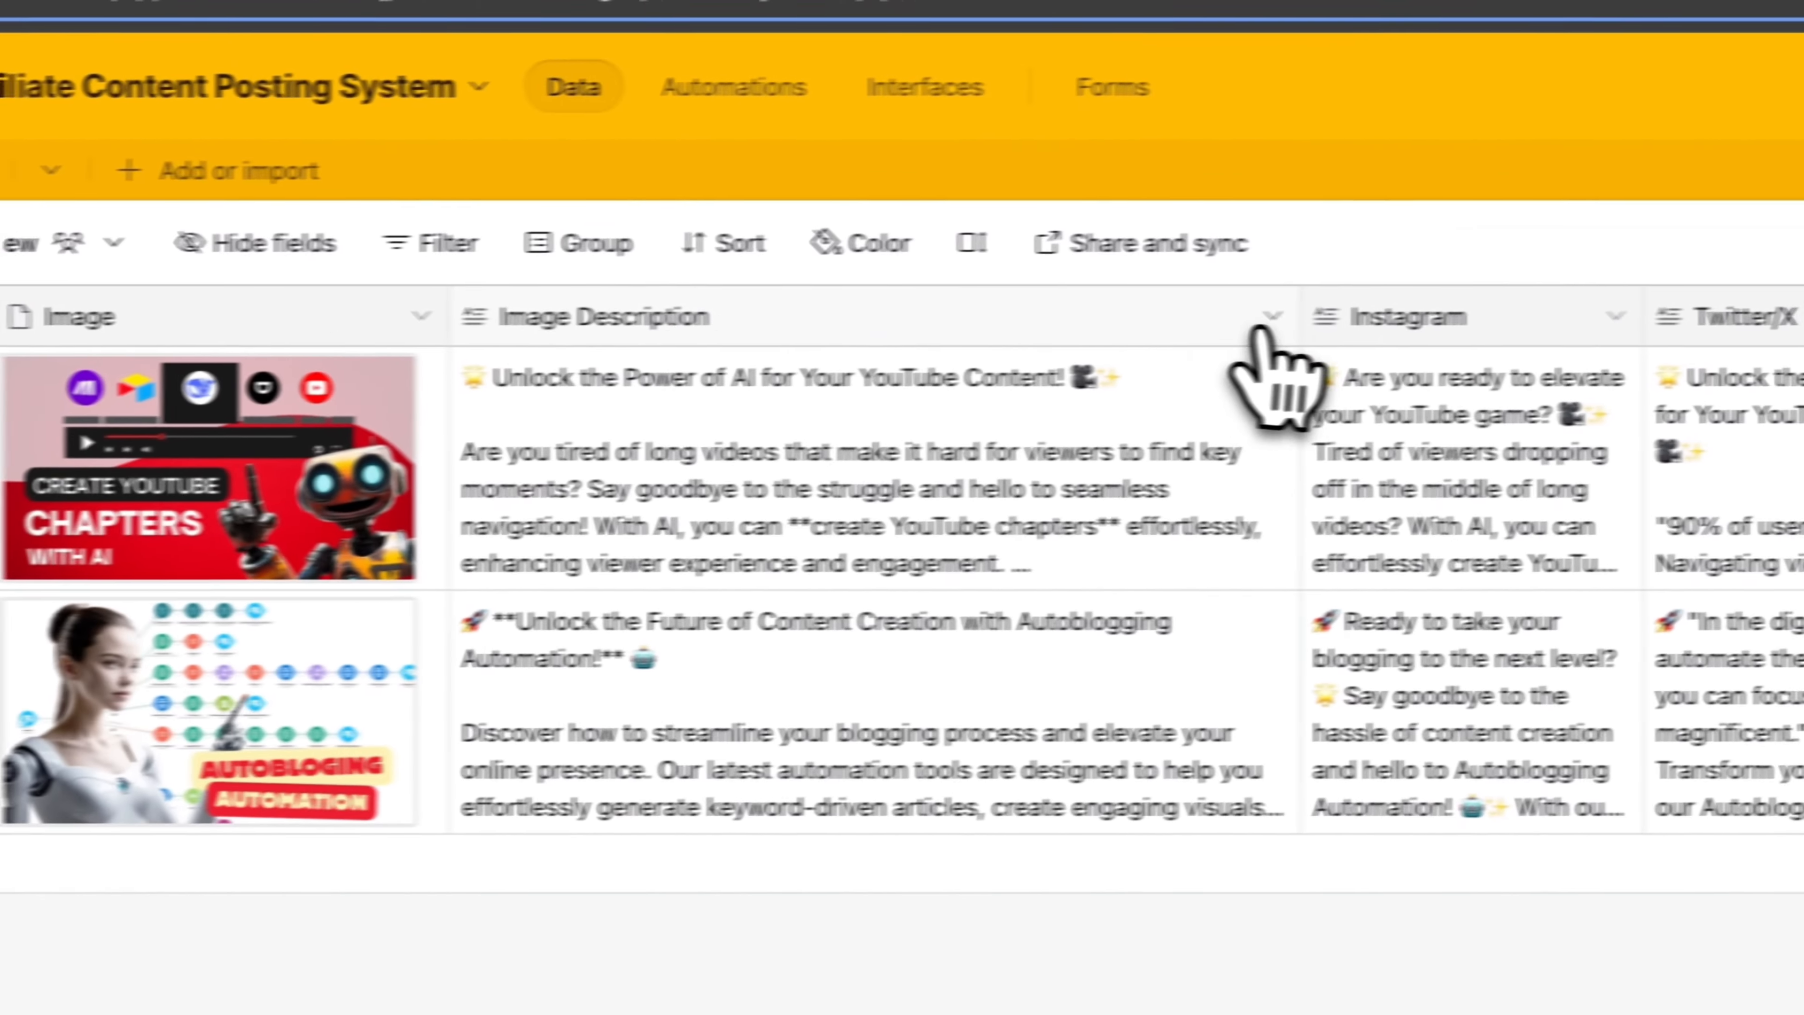
Check the field settings of the Image Description and Instagram columns and leave them without saving
left_click(1510, 303)
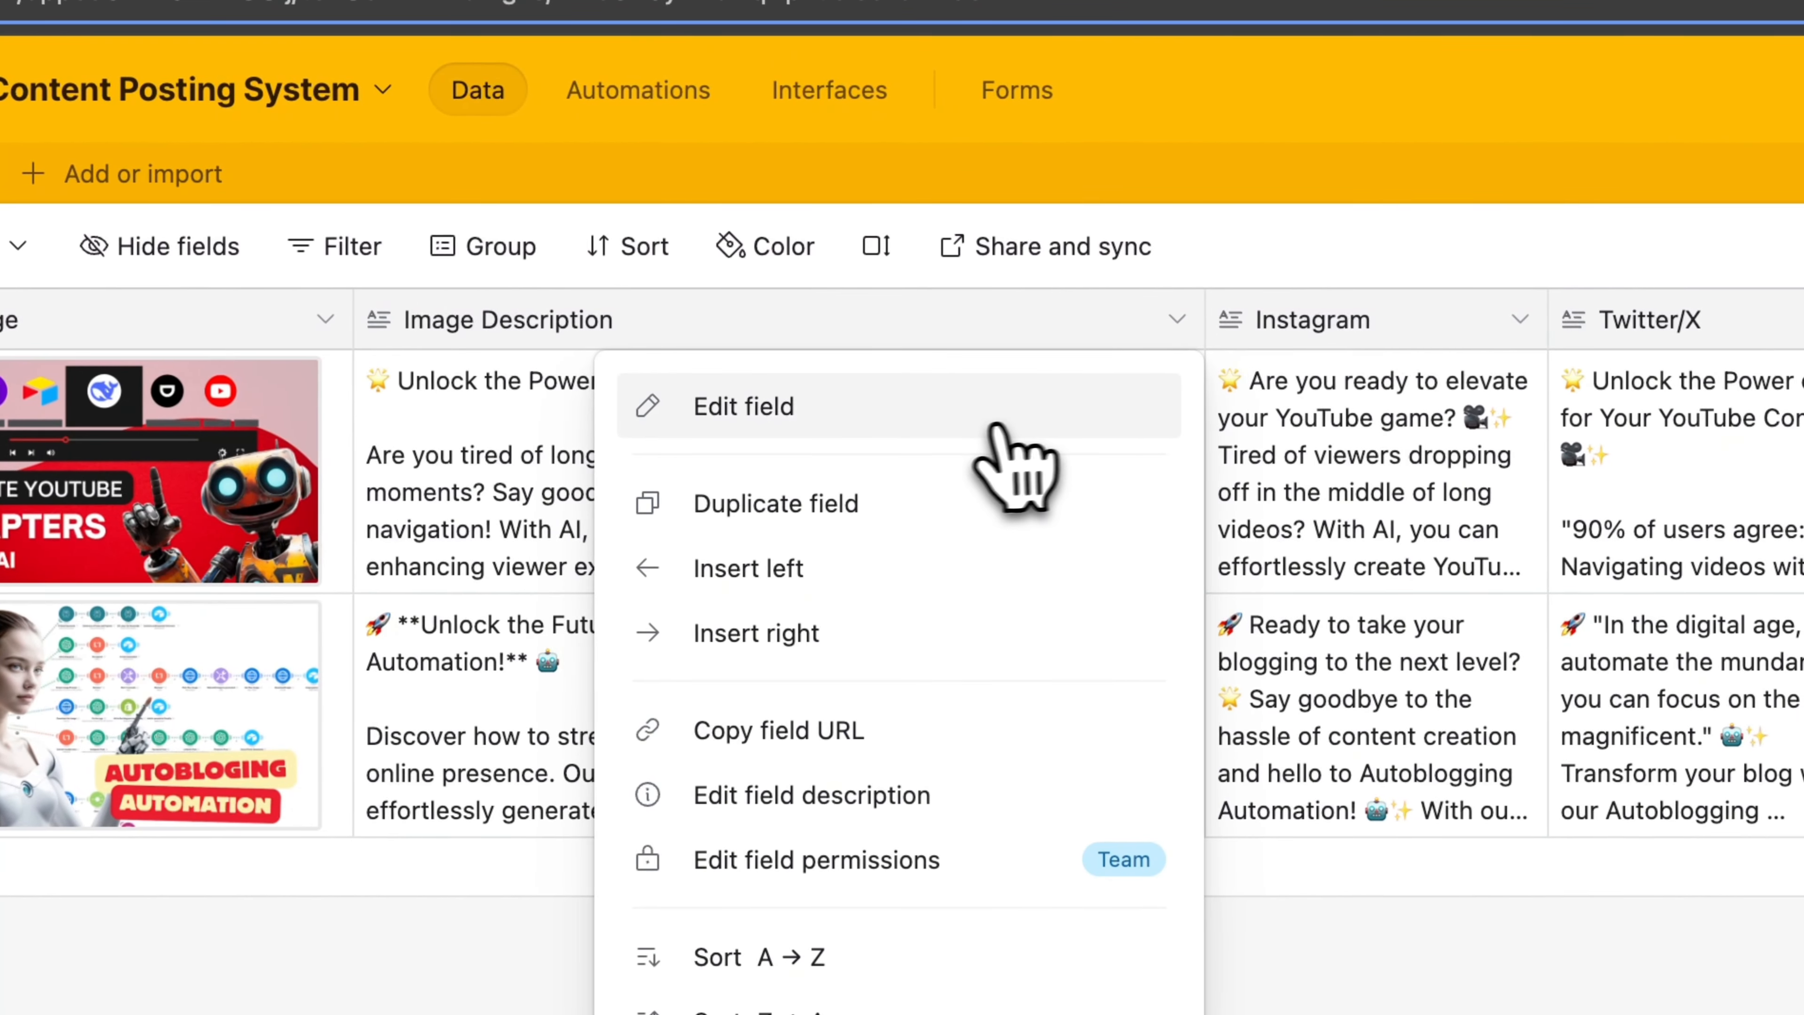
left_click(998, 426)
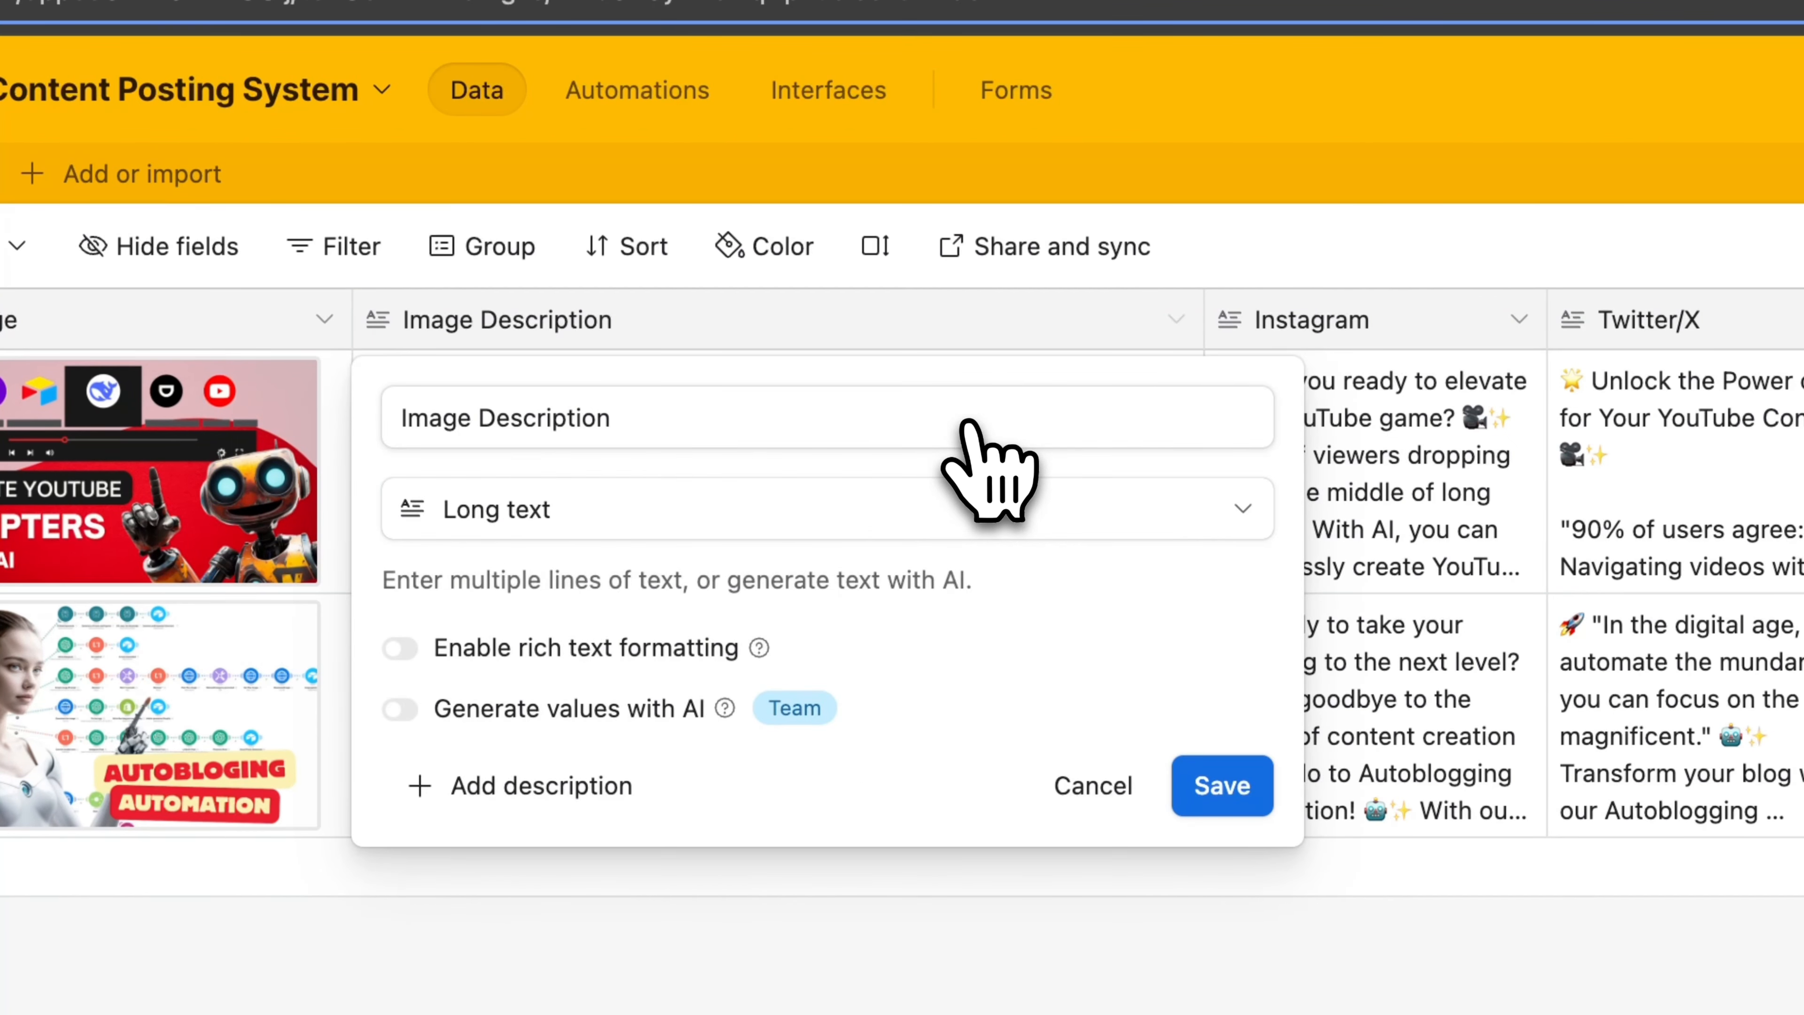
left_click(1107, 789)
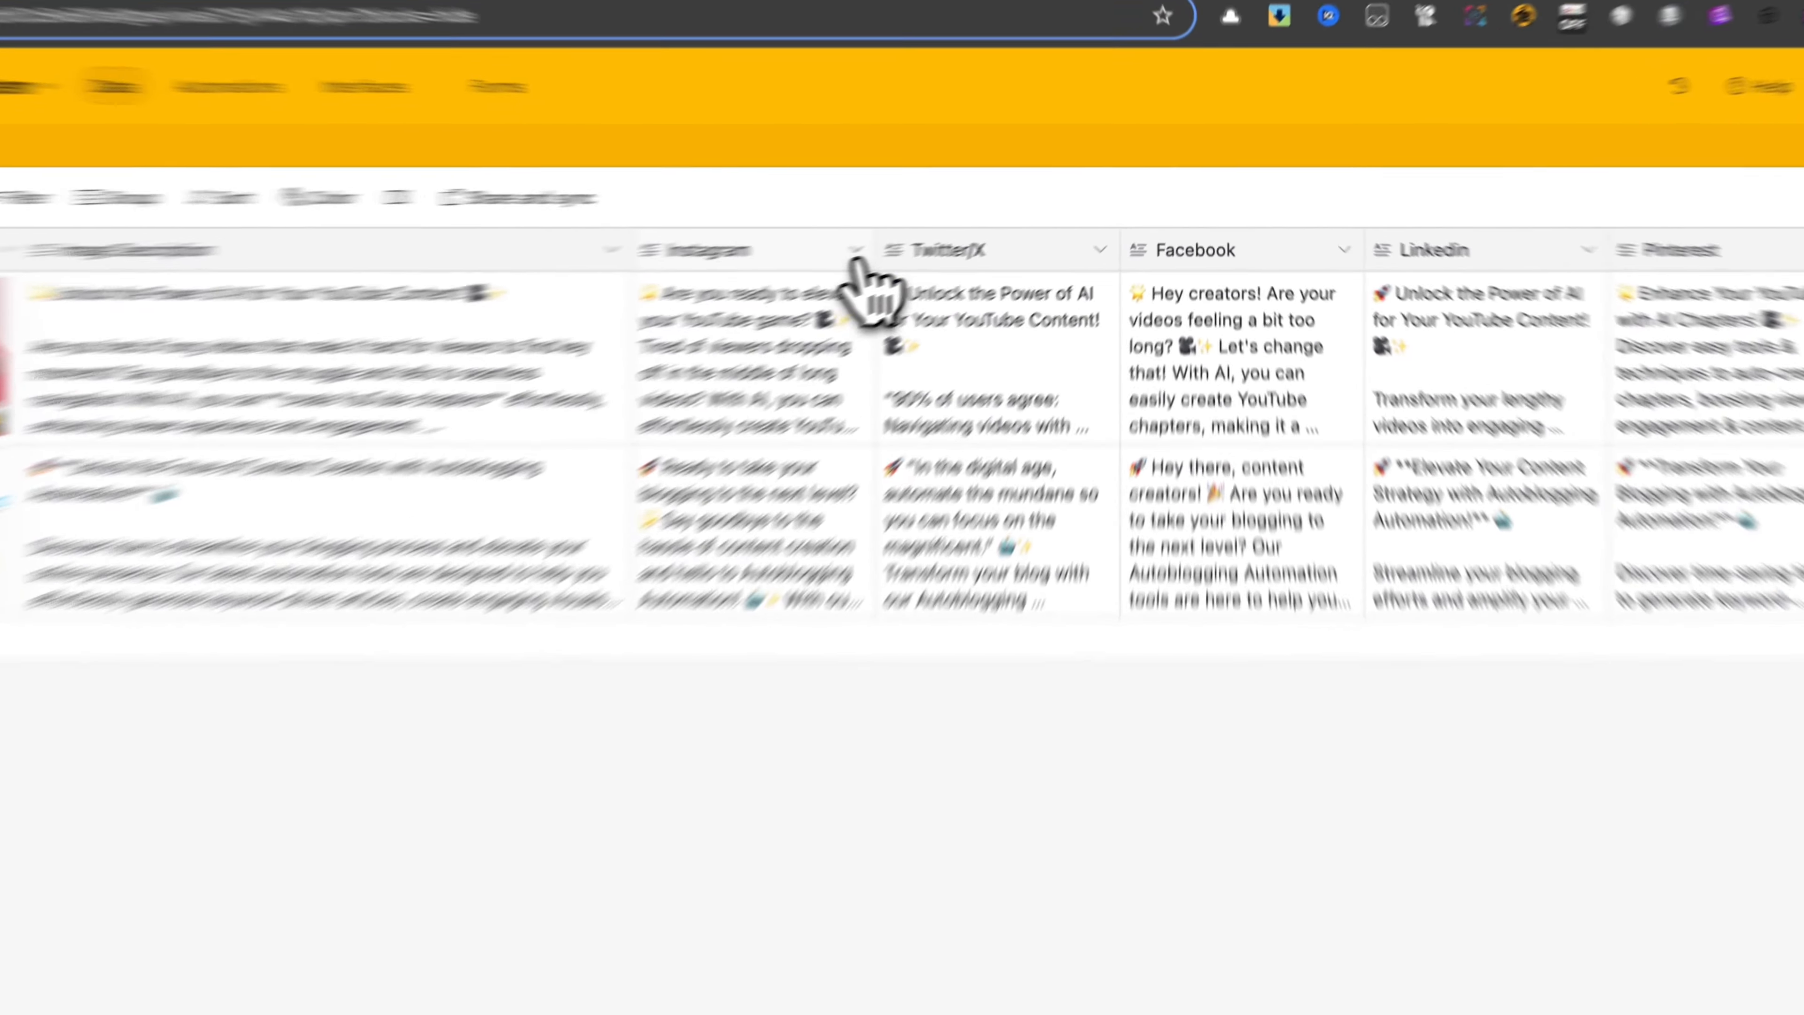
left_click(966, 221)
left_click(976, 263)
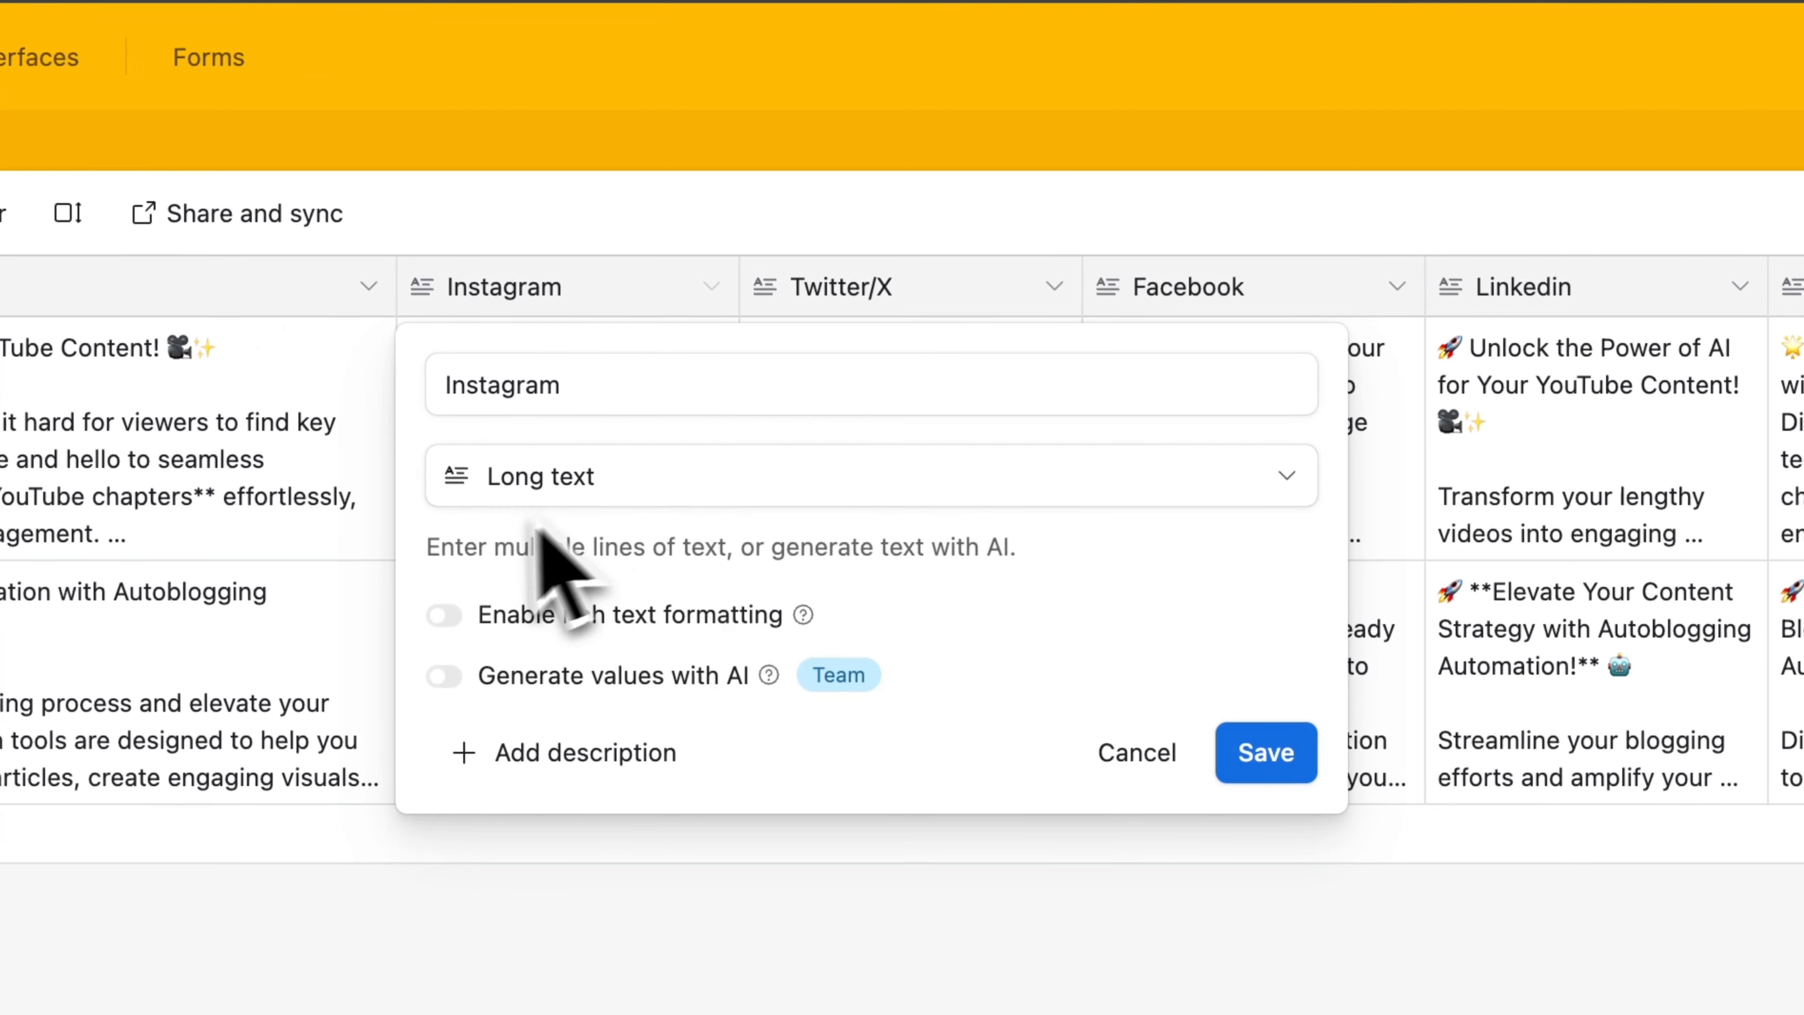
left_click(1137, 751)
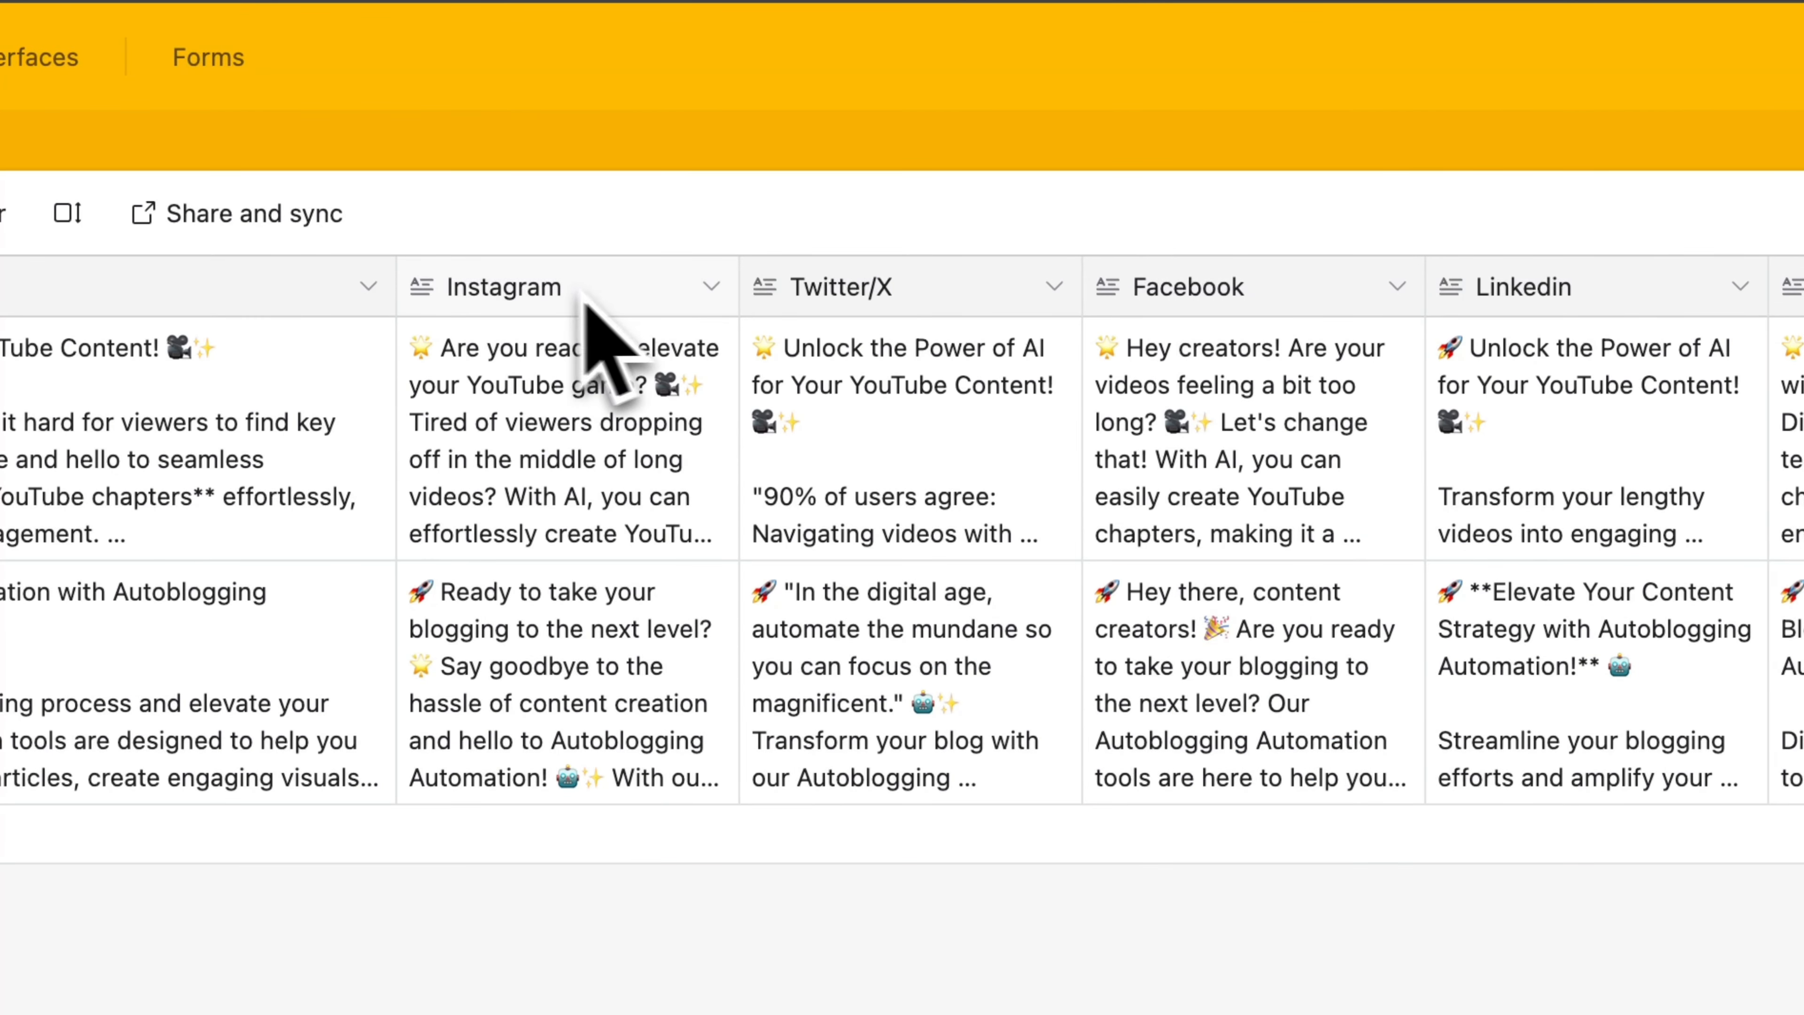
Check the field settings of the Twitter/X and Facebook columns and leave them without saving
left_click(1054, 287)
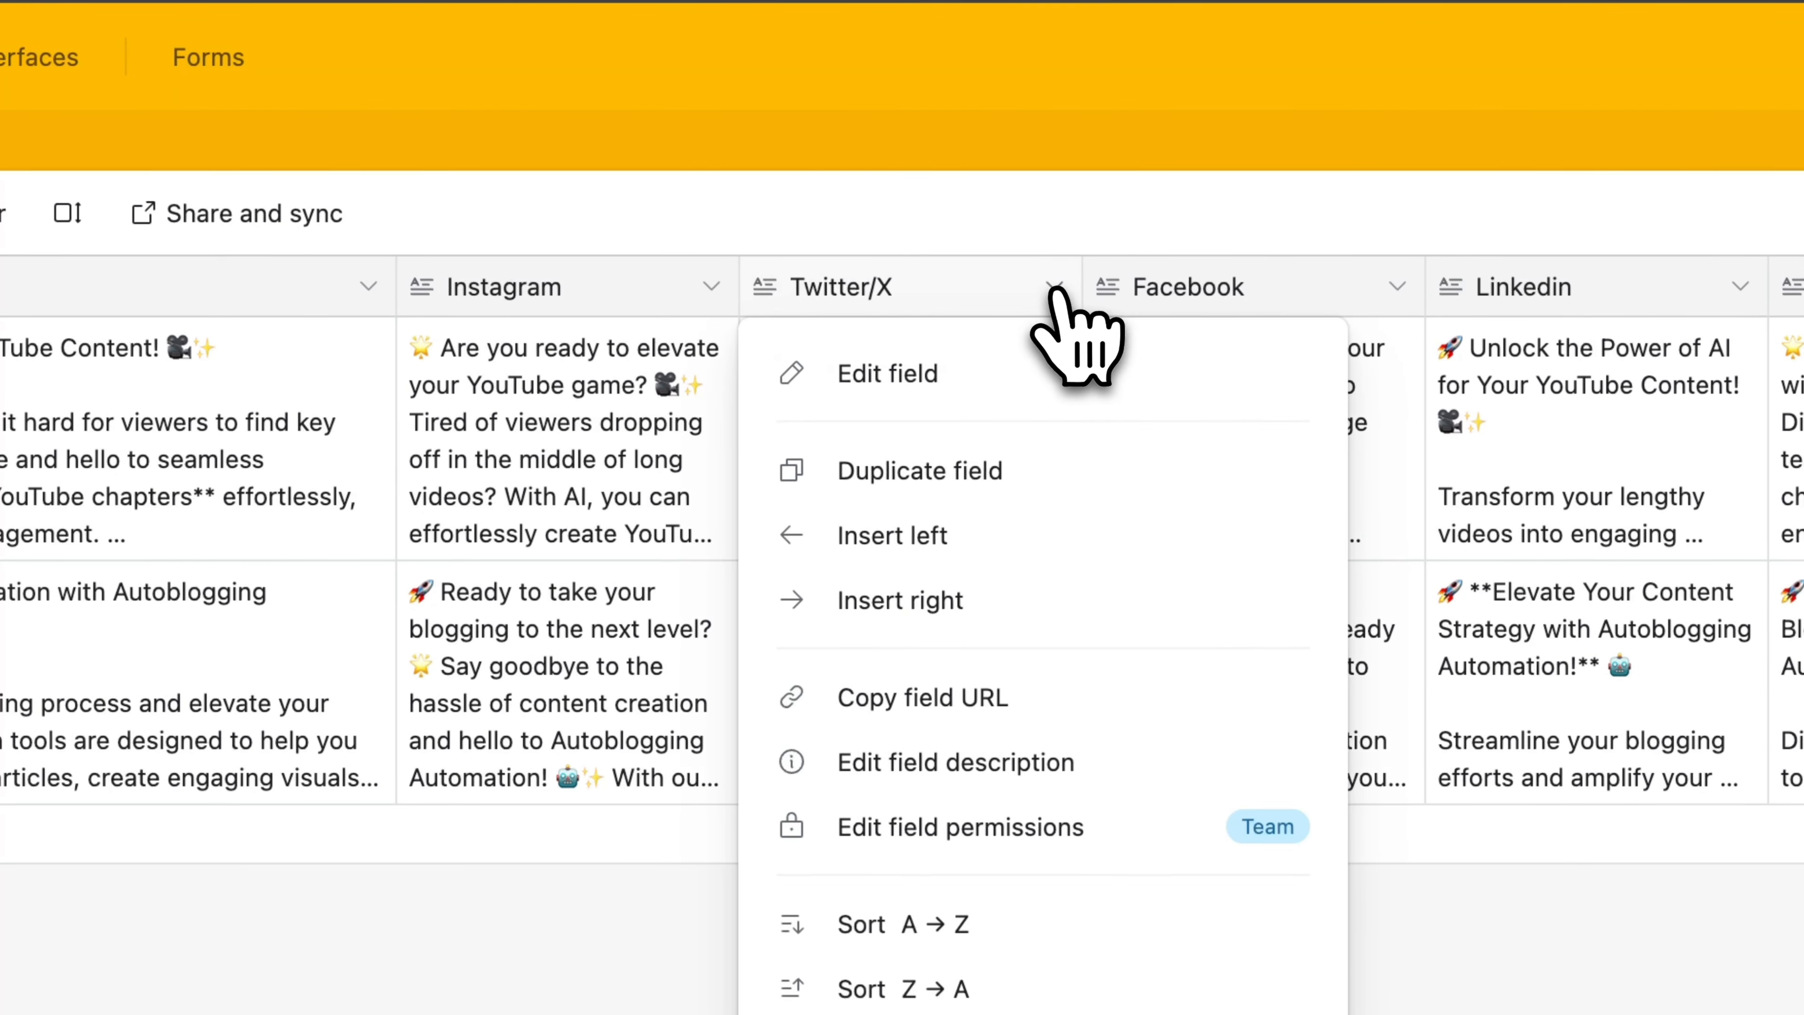
left_click(984, 377)
left_click(1397, 750)
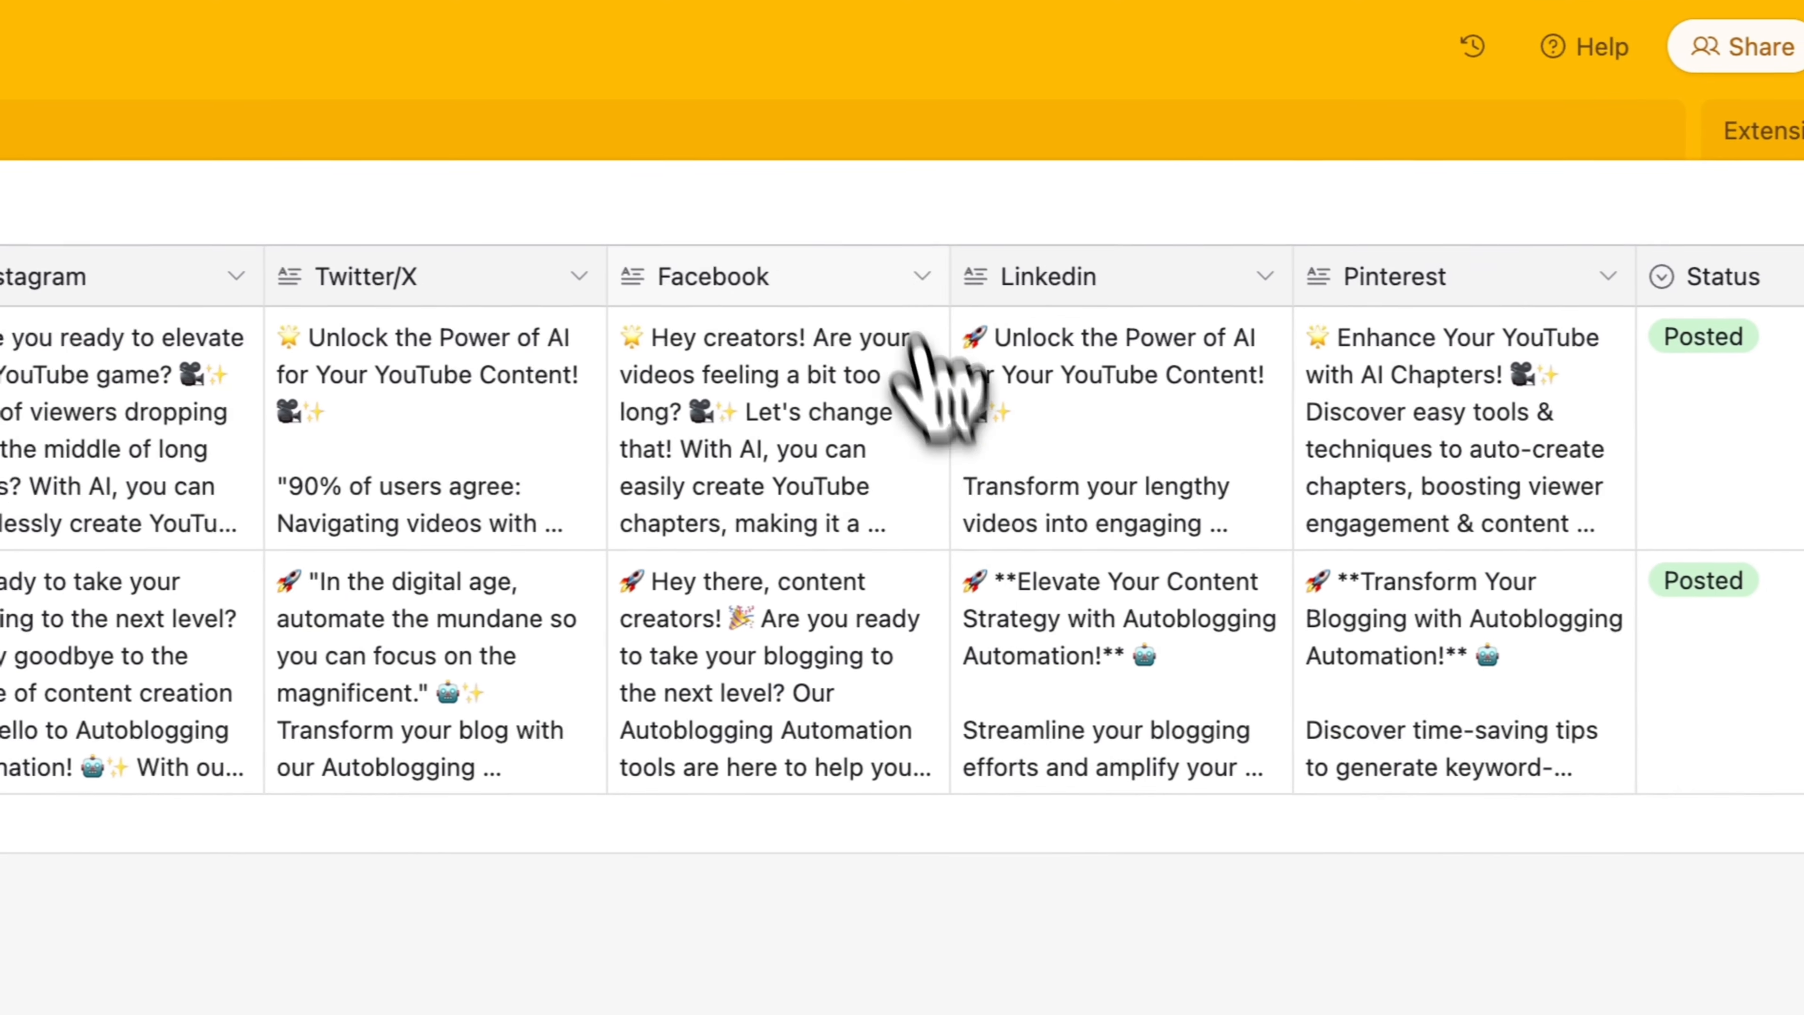
left_click(922, 276)
left_click(895, 359)
left_click(1023, 743)
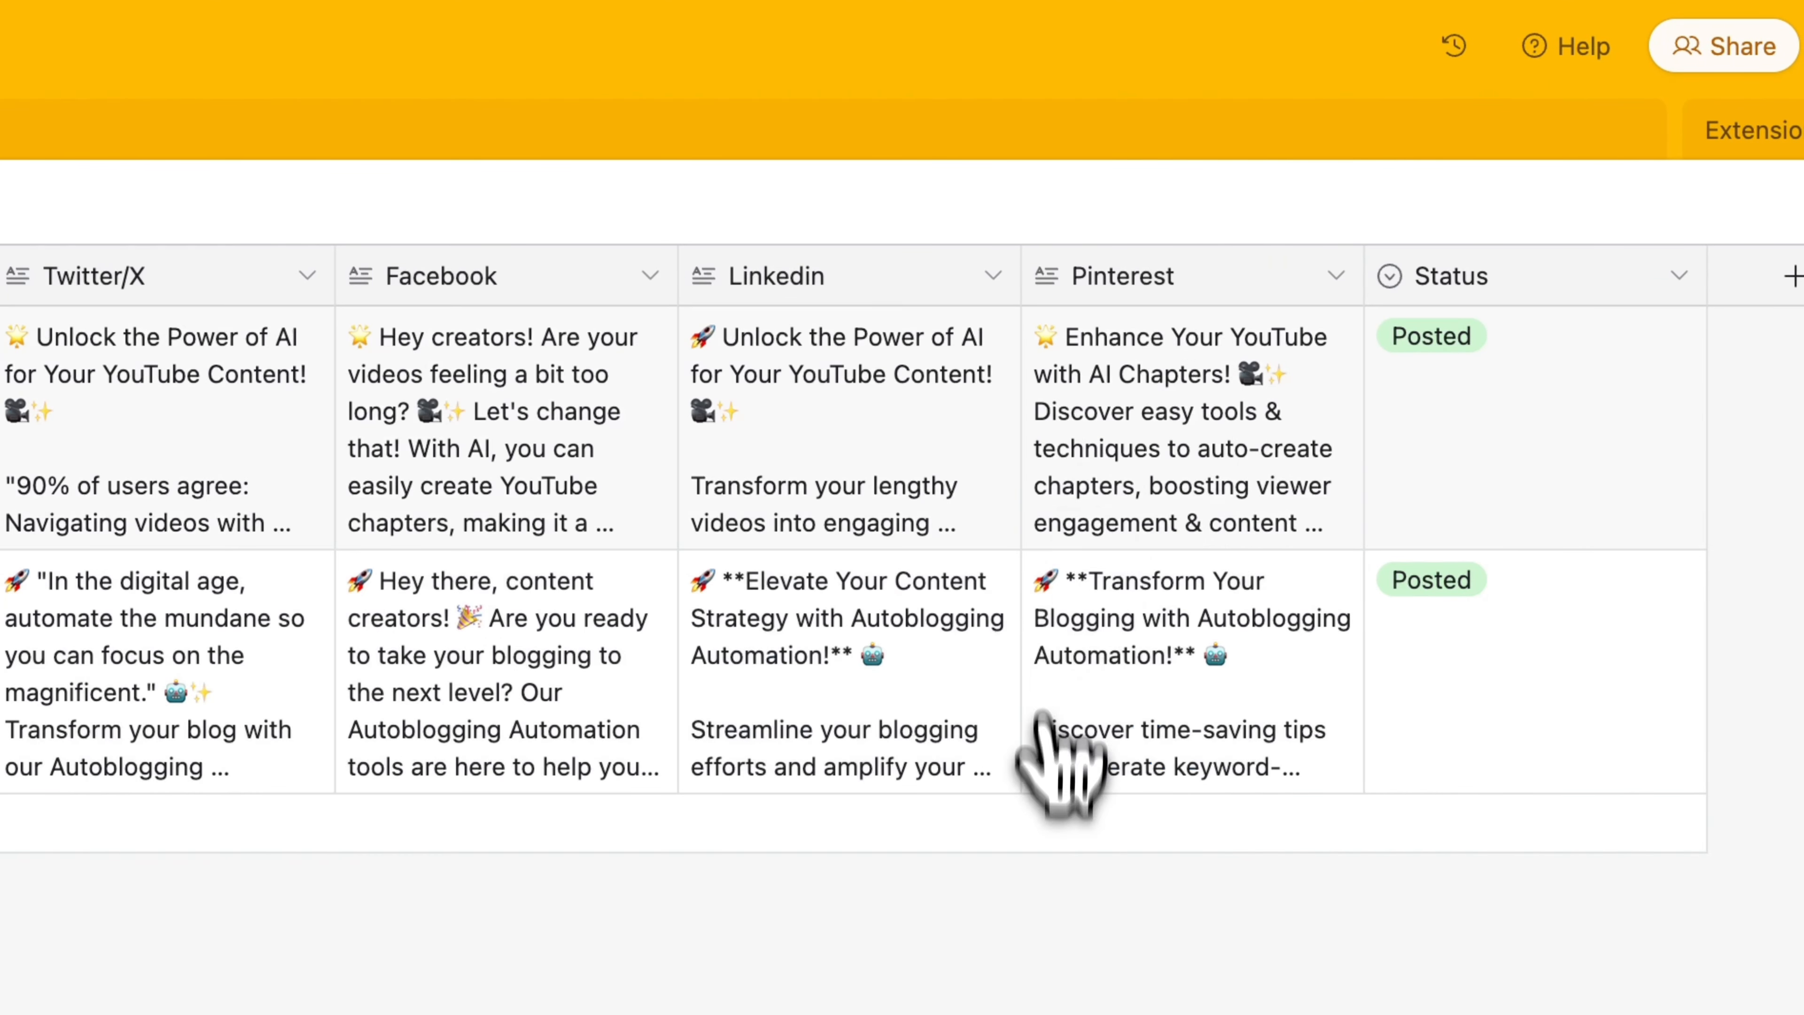
Check the field settings of the Linkedin and Pinterest columns and leave them without saving
left_click(994, 277)
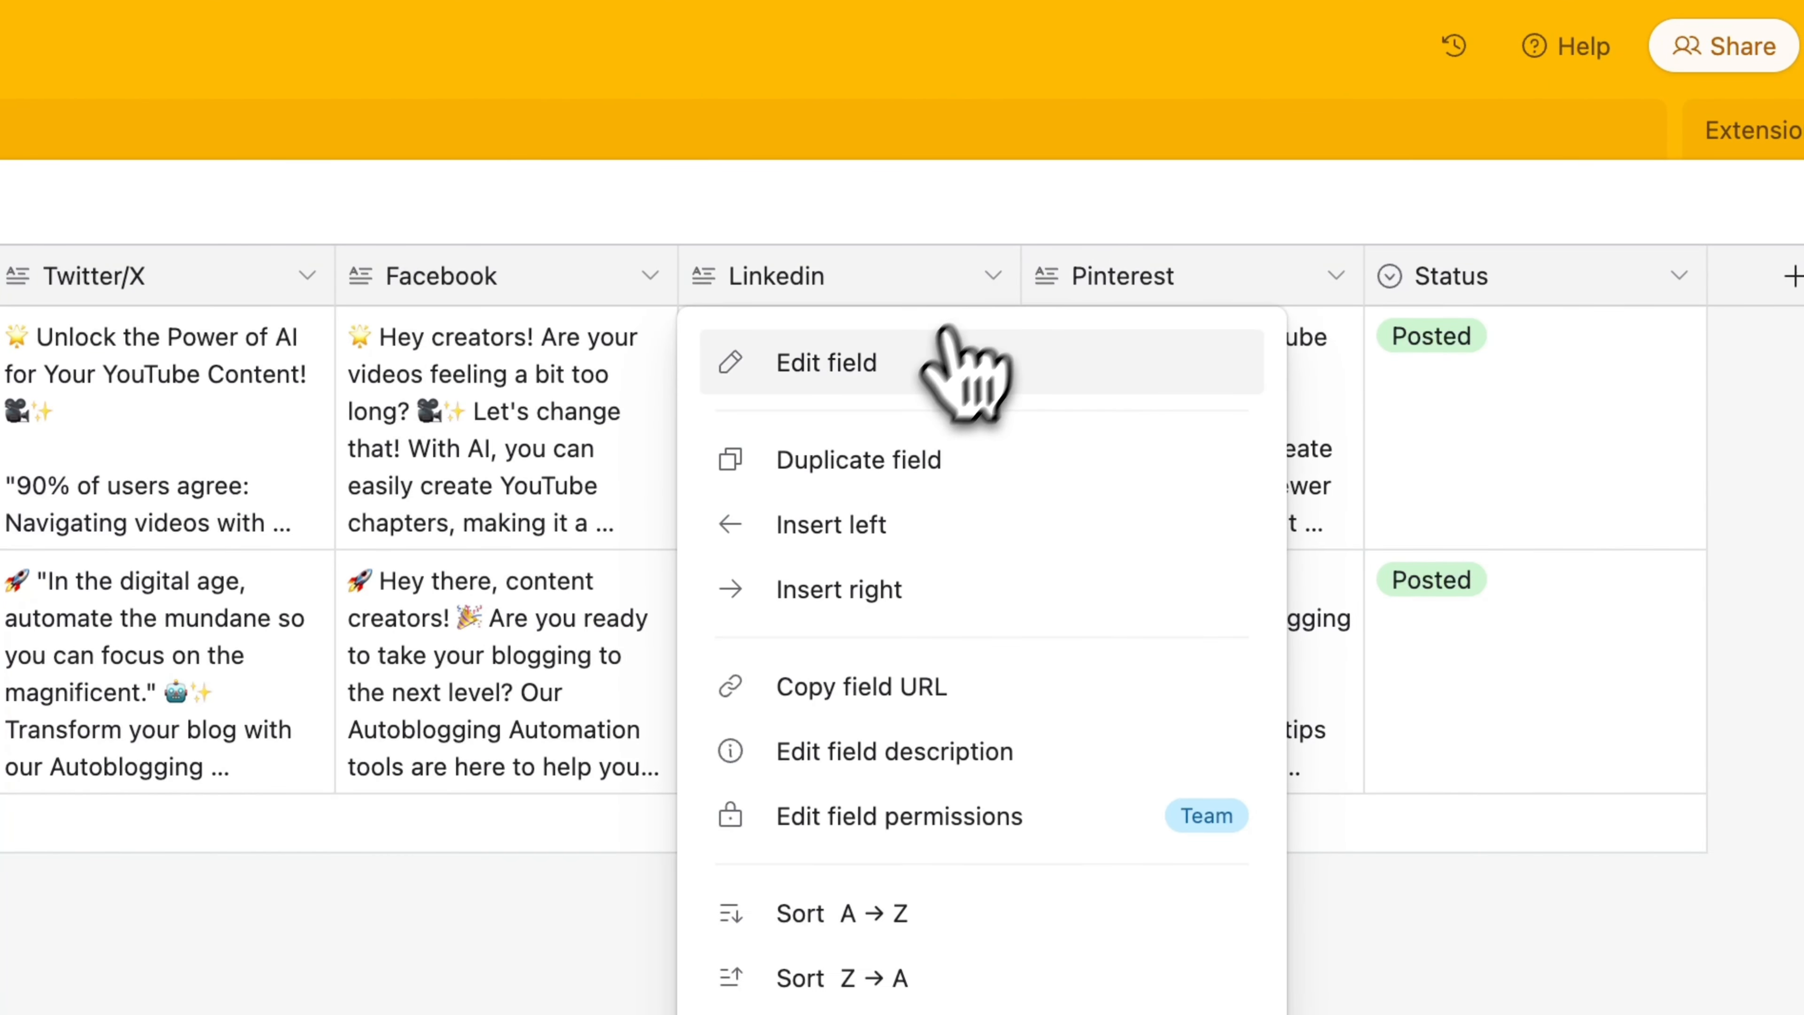
left_click(952, 359)
left_click(1022, 743)
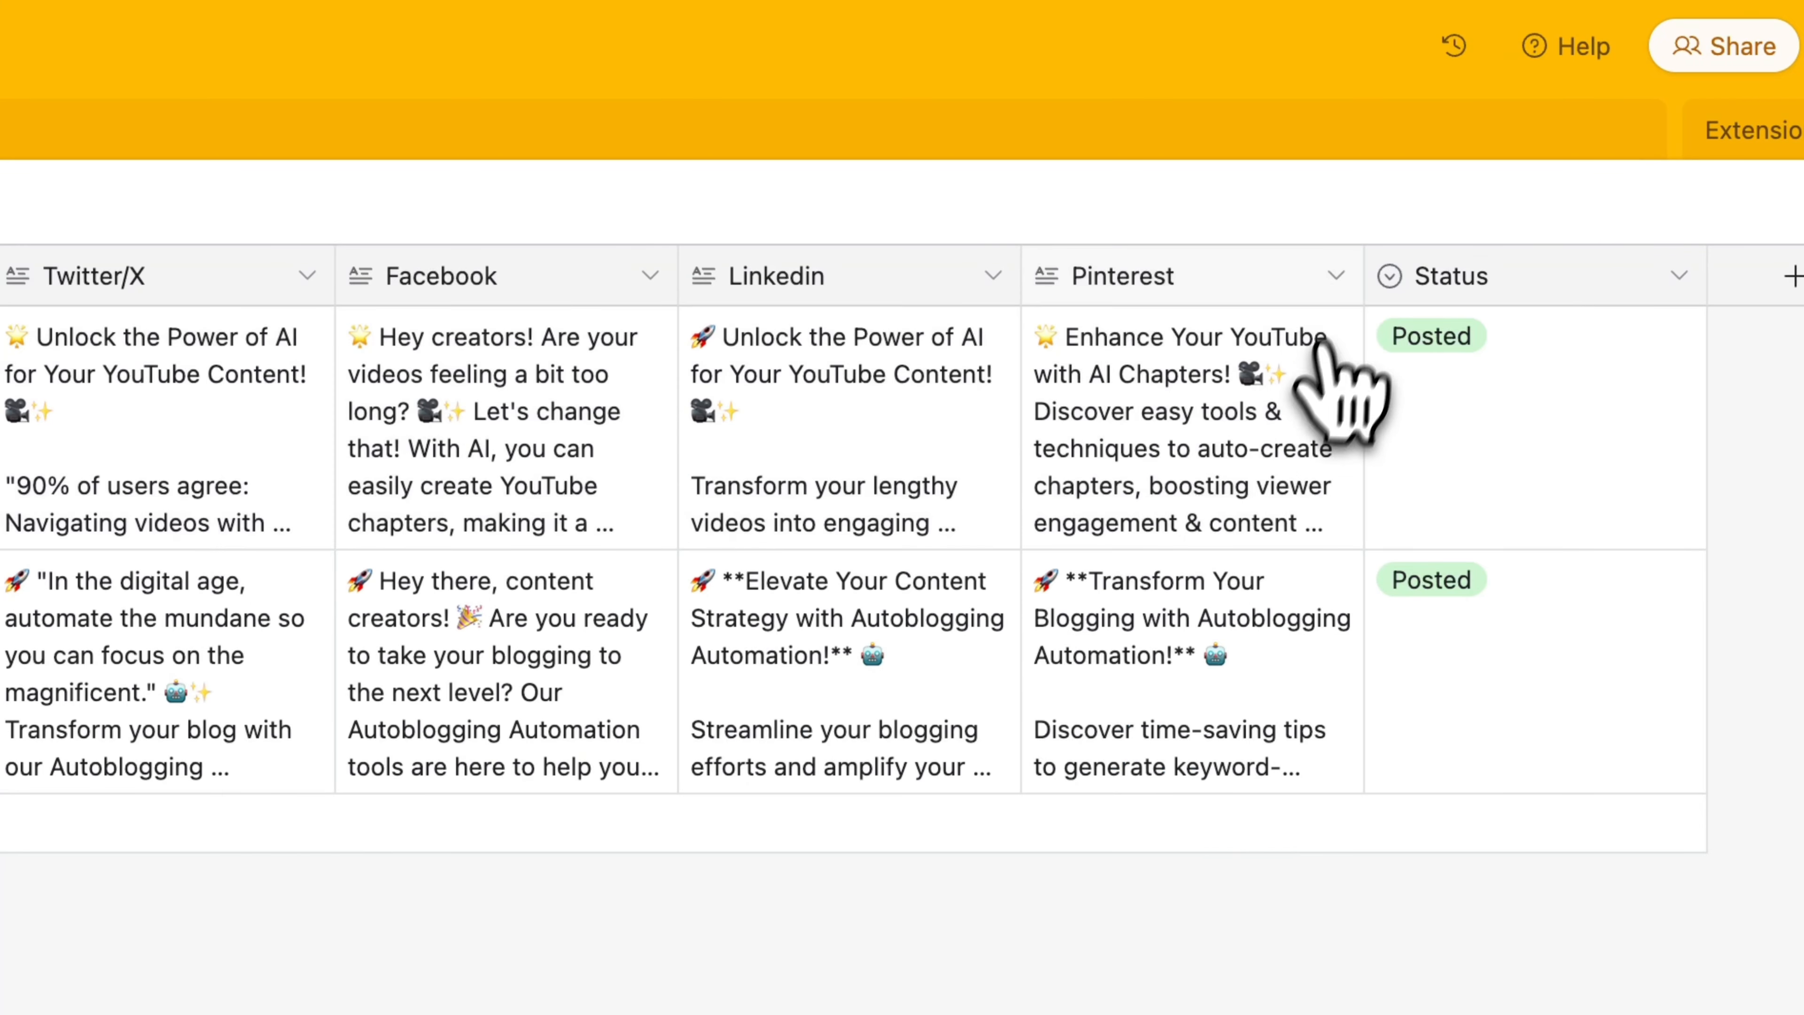
left_click(1334, 277)
left_click(1194, 364)
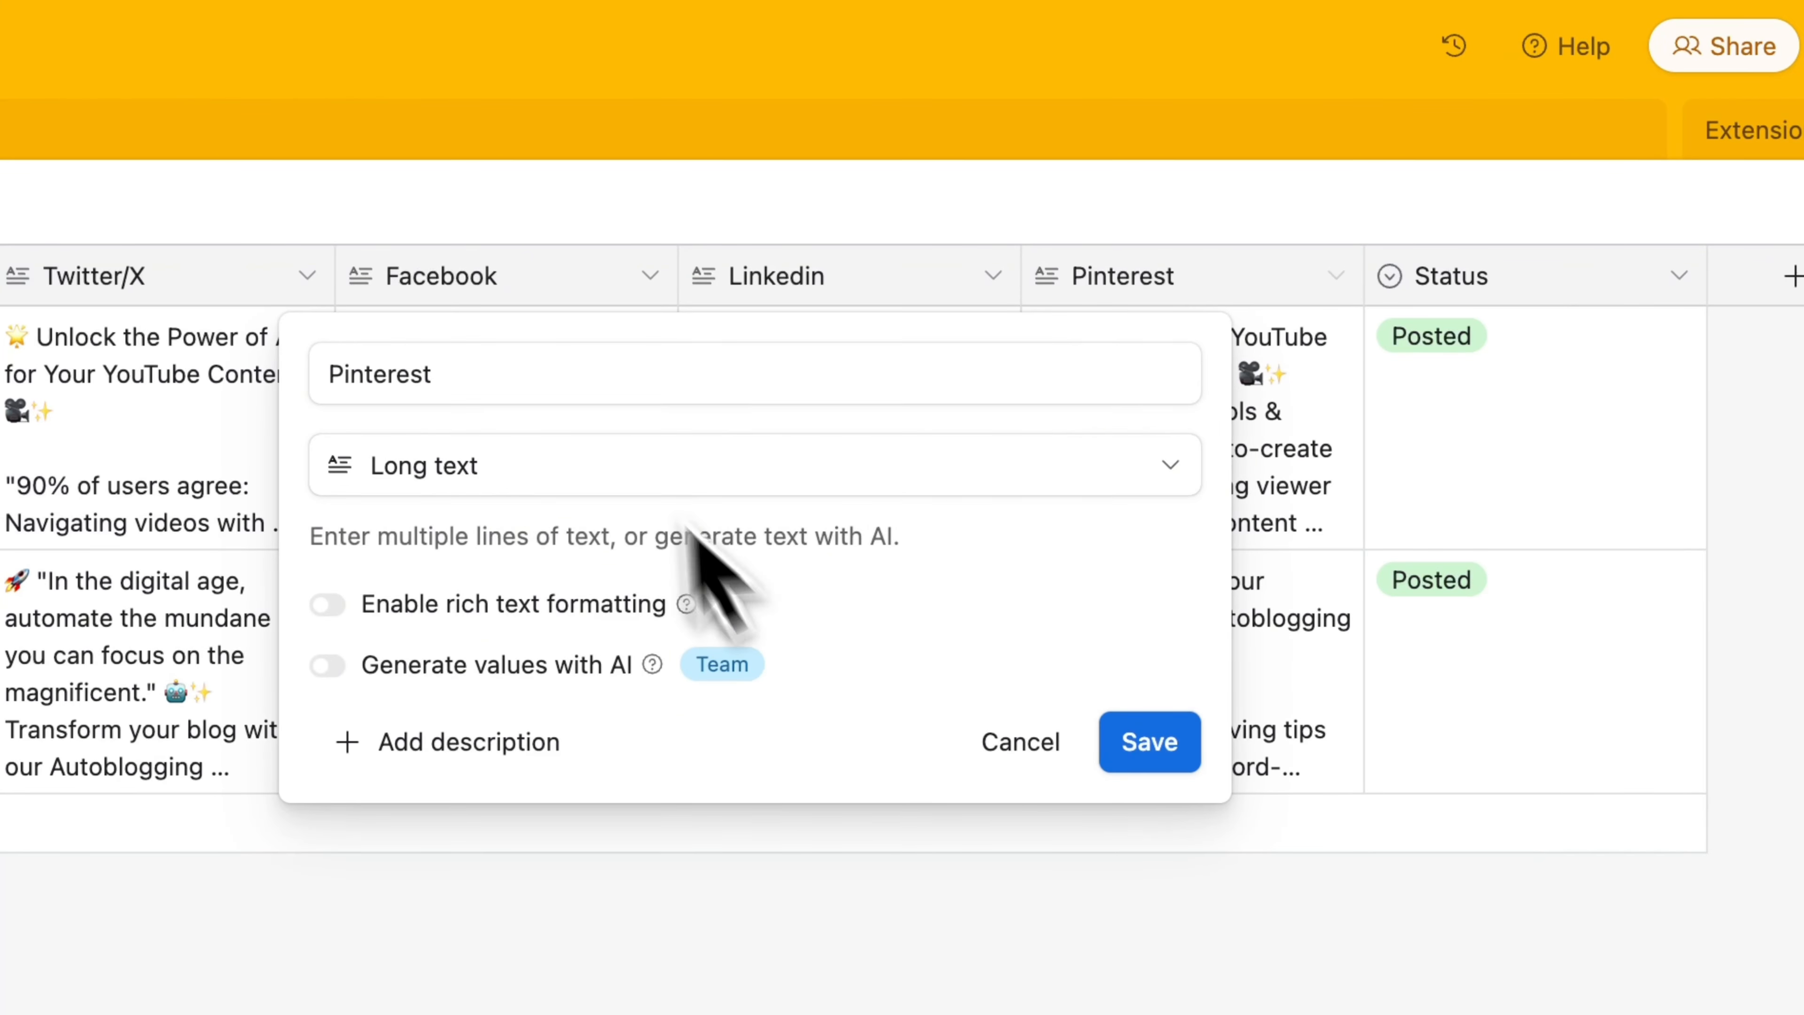
left_click(1022, 742)
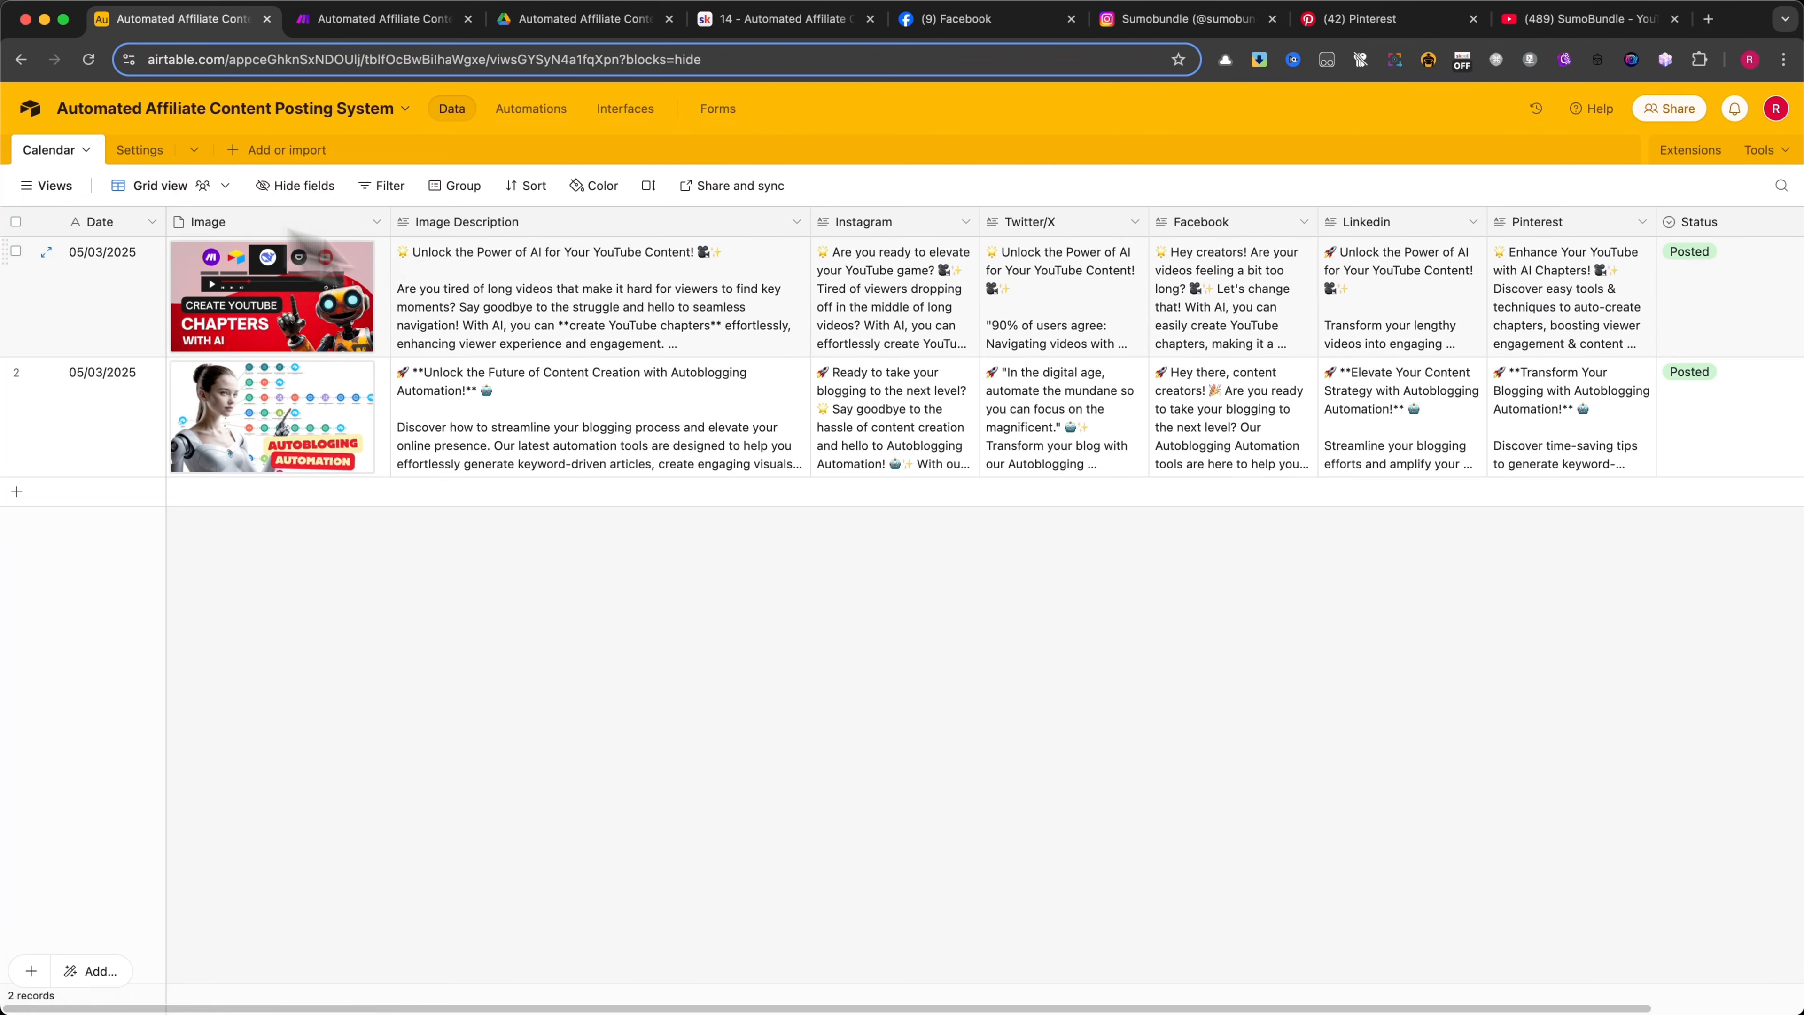
Check the field settings of the Status column and leave them without saving
right_click(1559, 229)
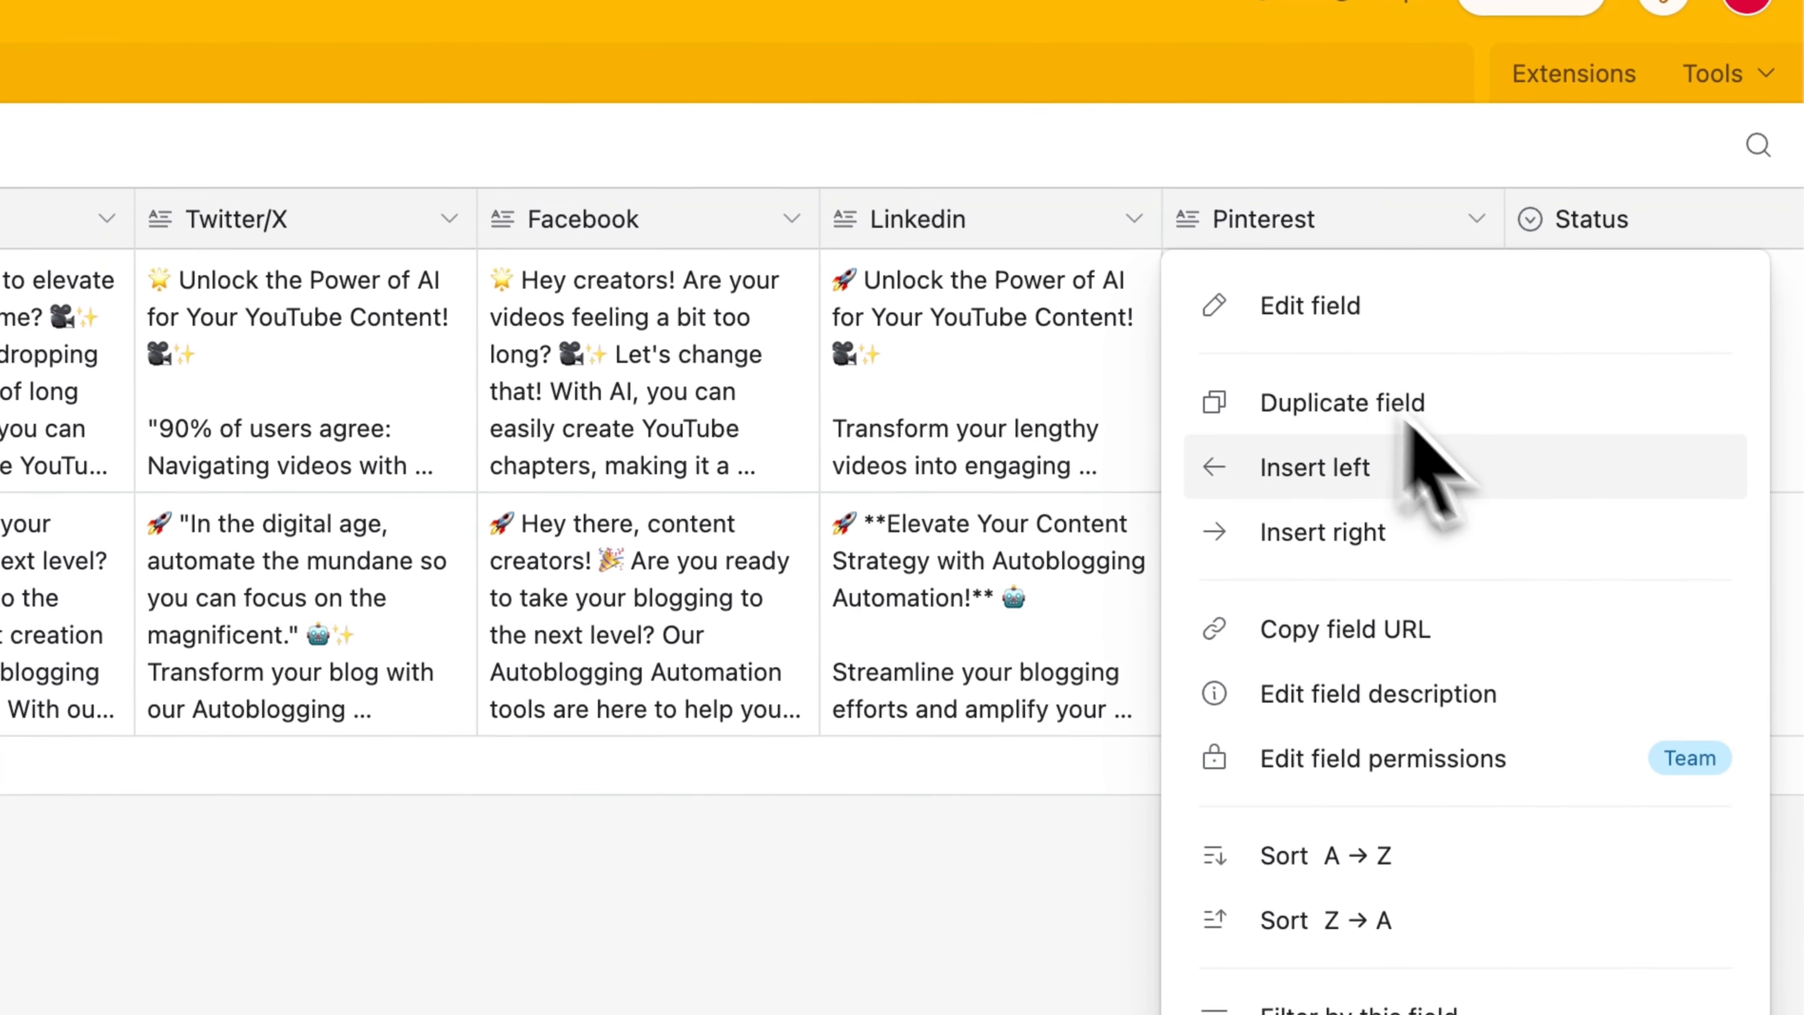
left_click(398, 874)
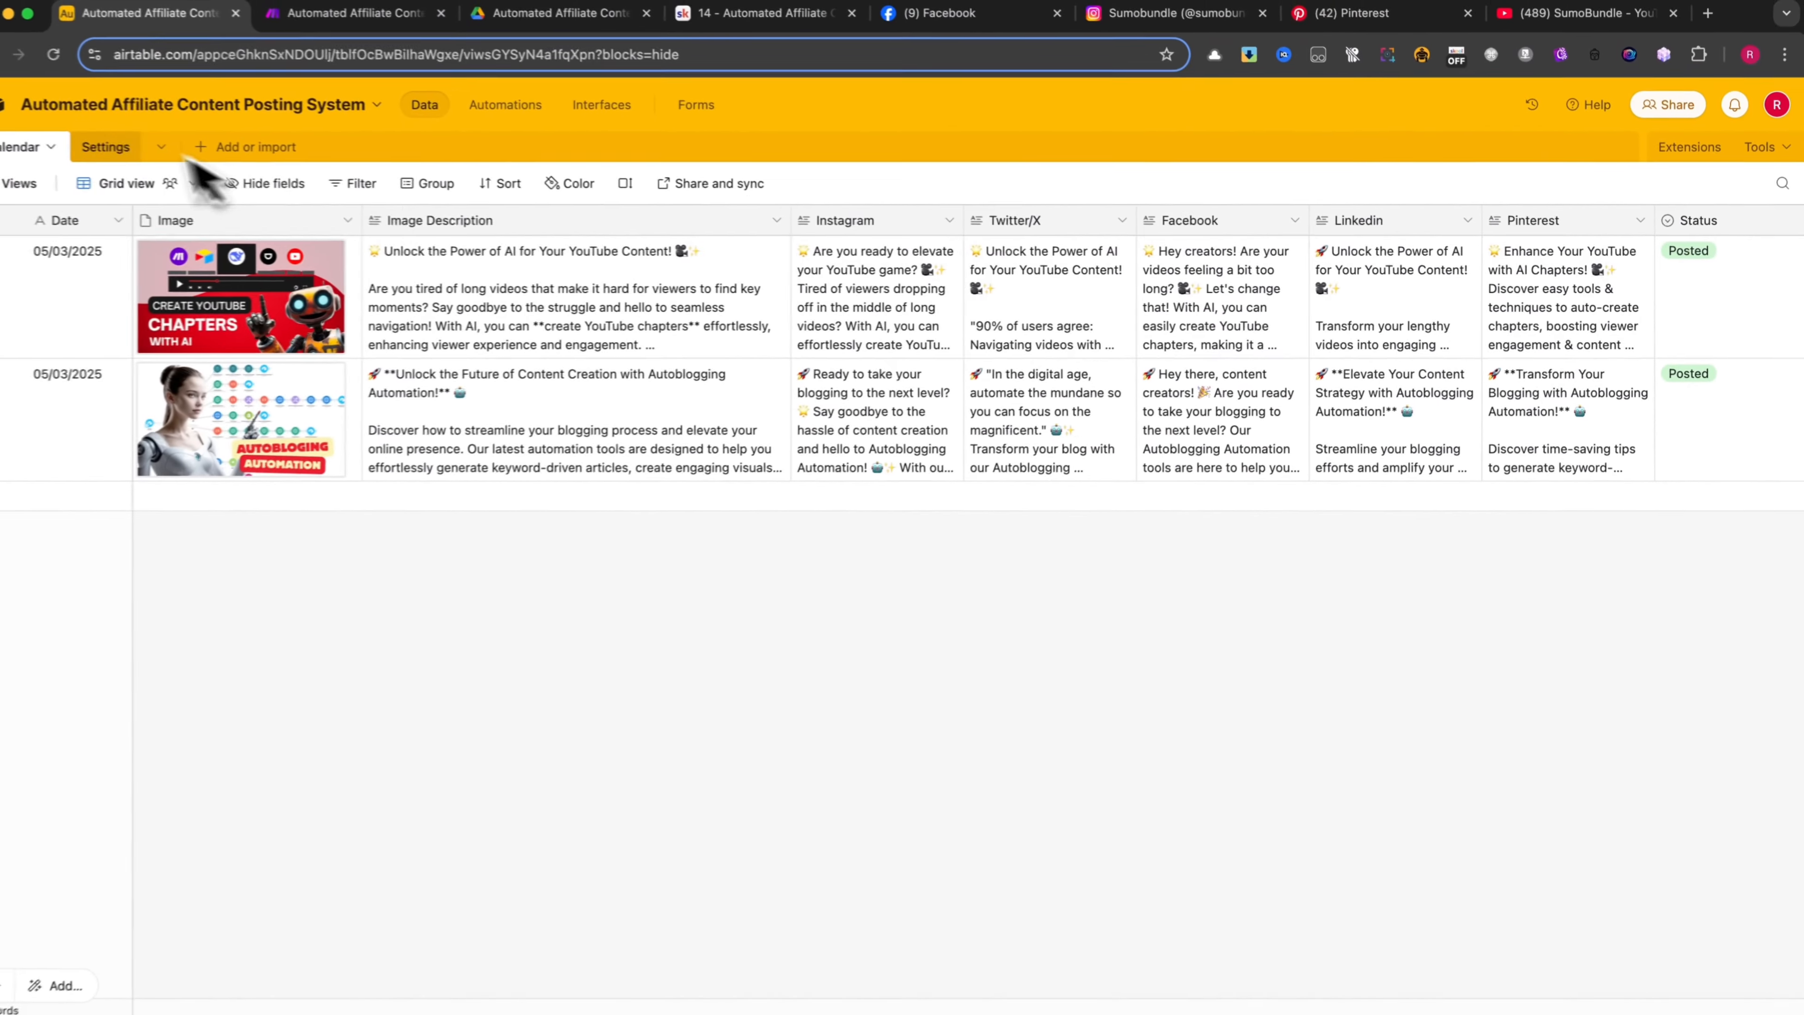
left_click(1699, 223)
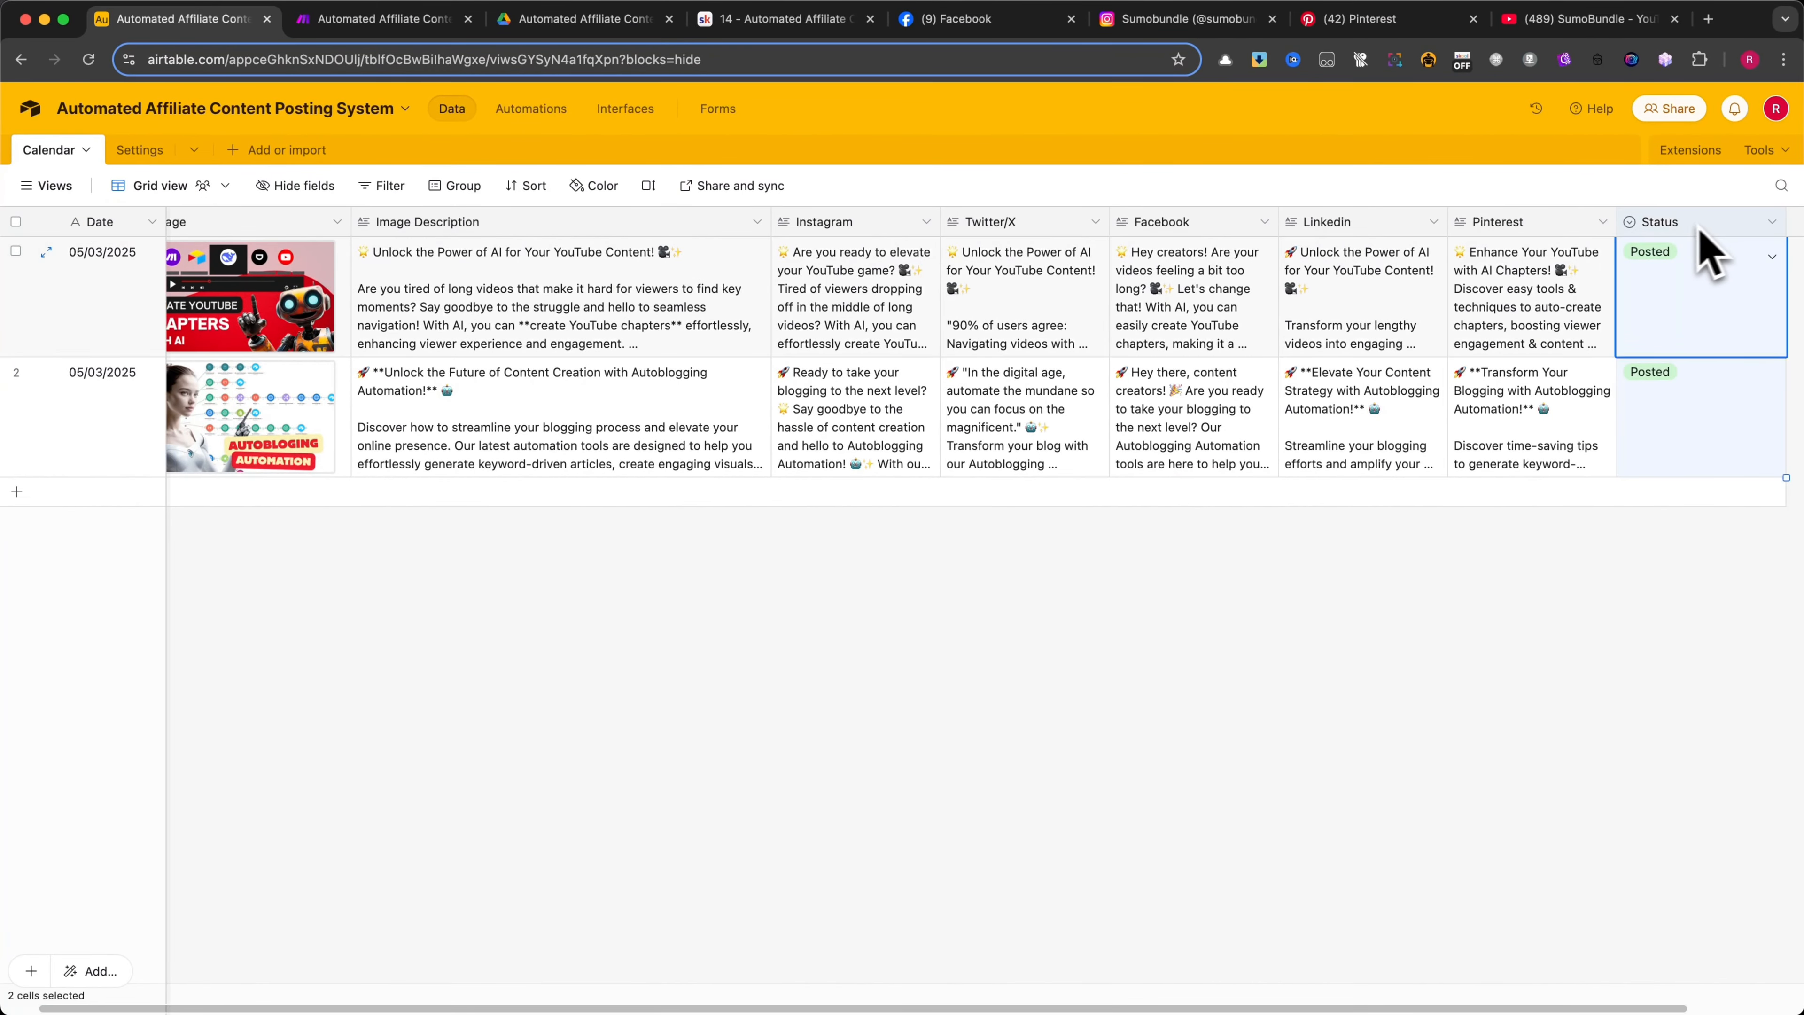
left_click(1770, 224)
left_click(1598, 270)
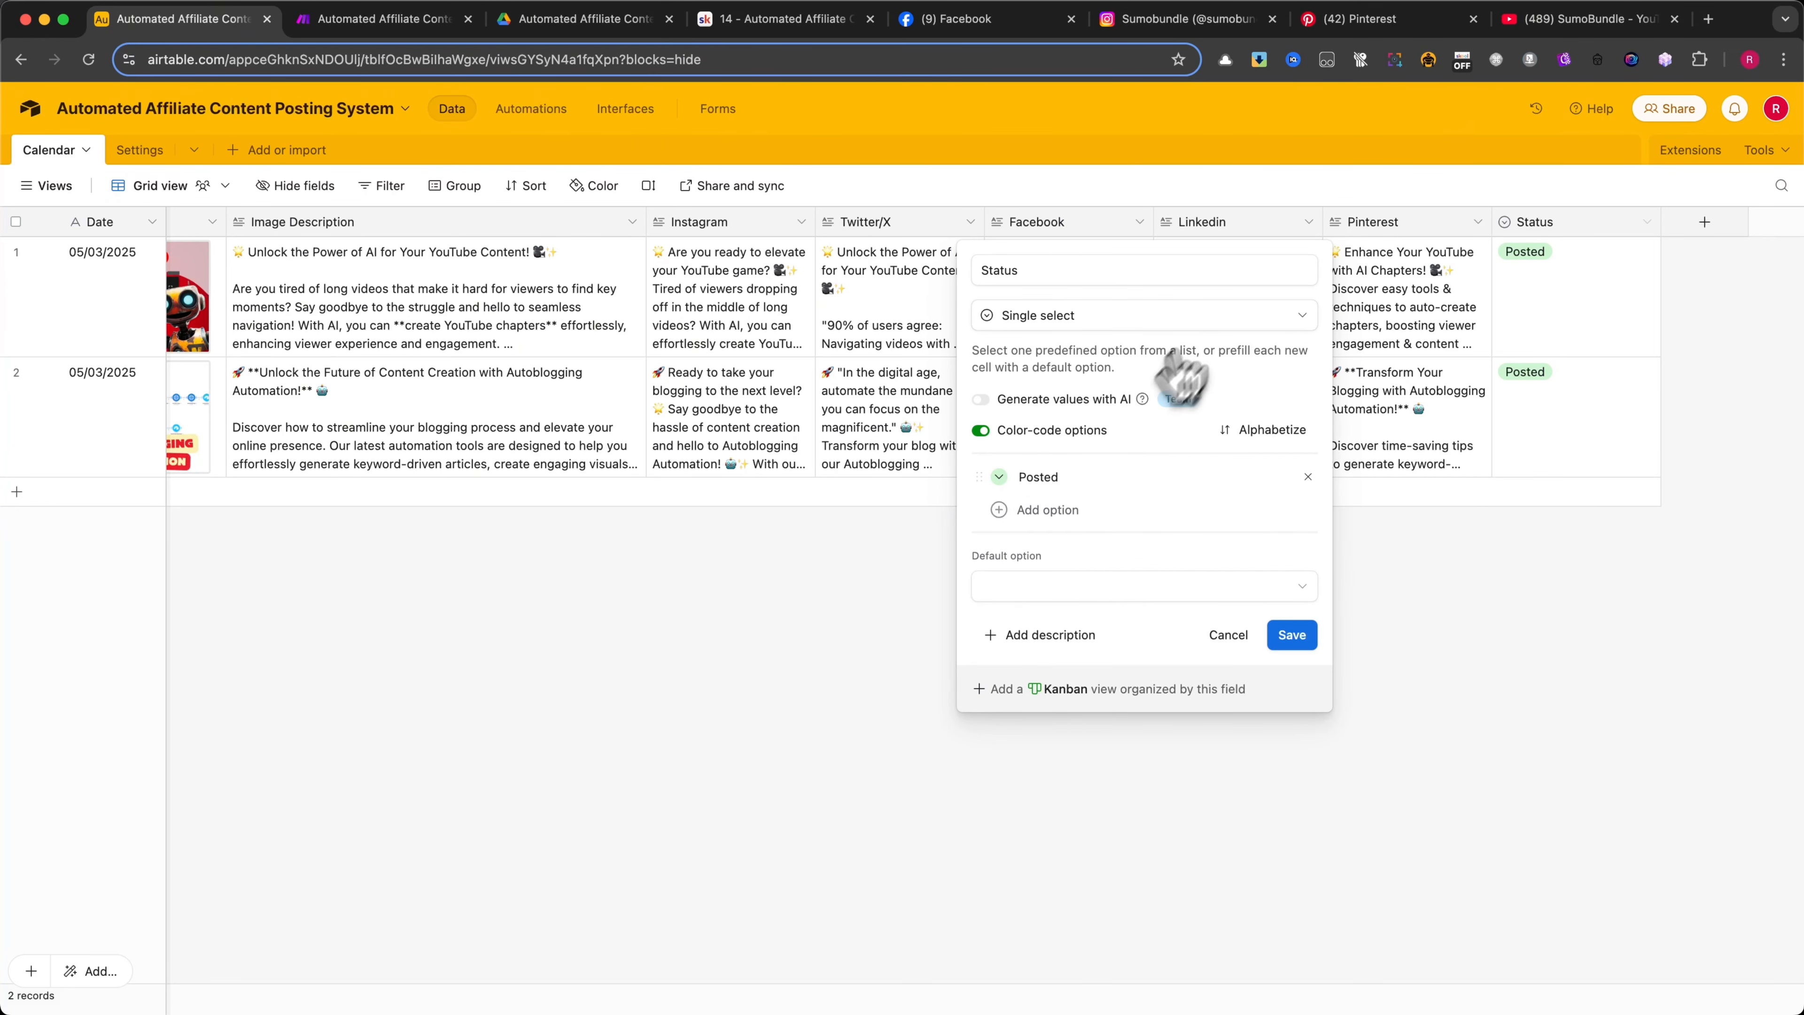
left_click(1228, 634)
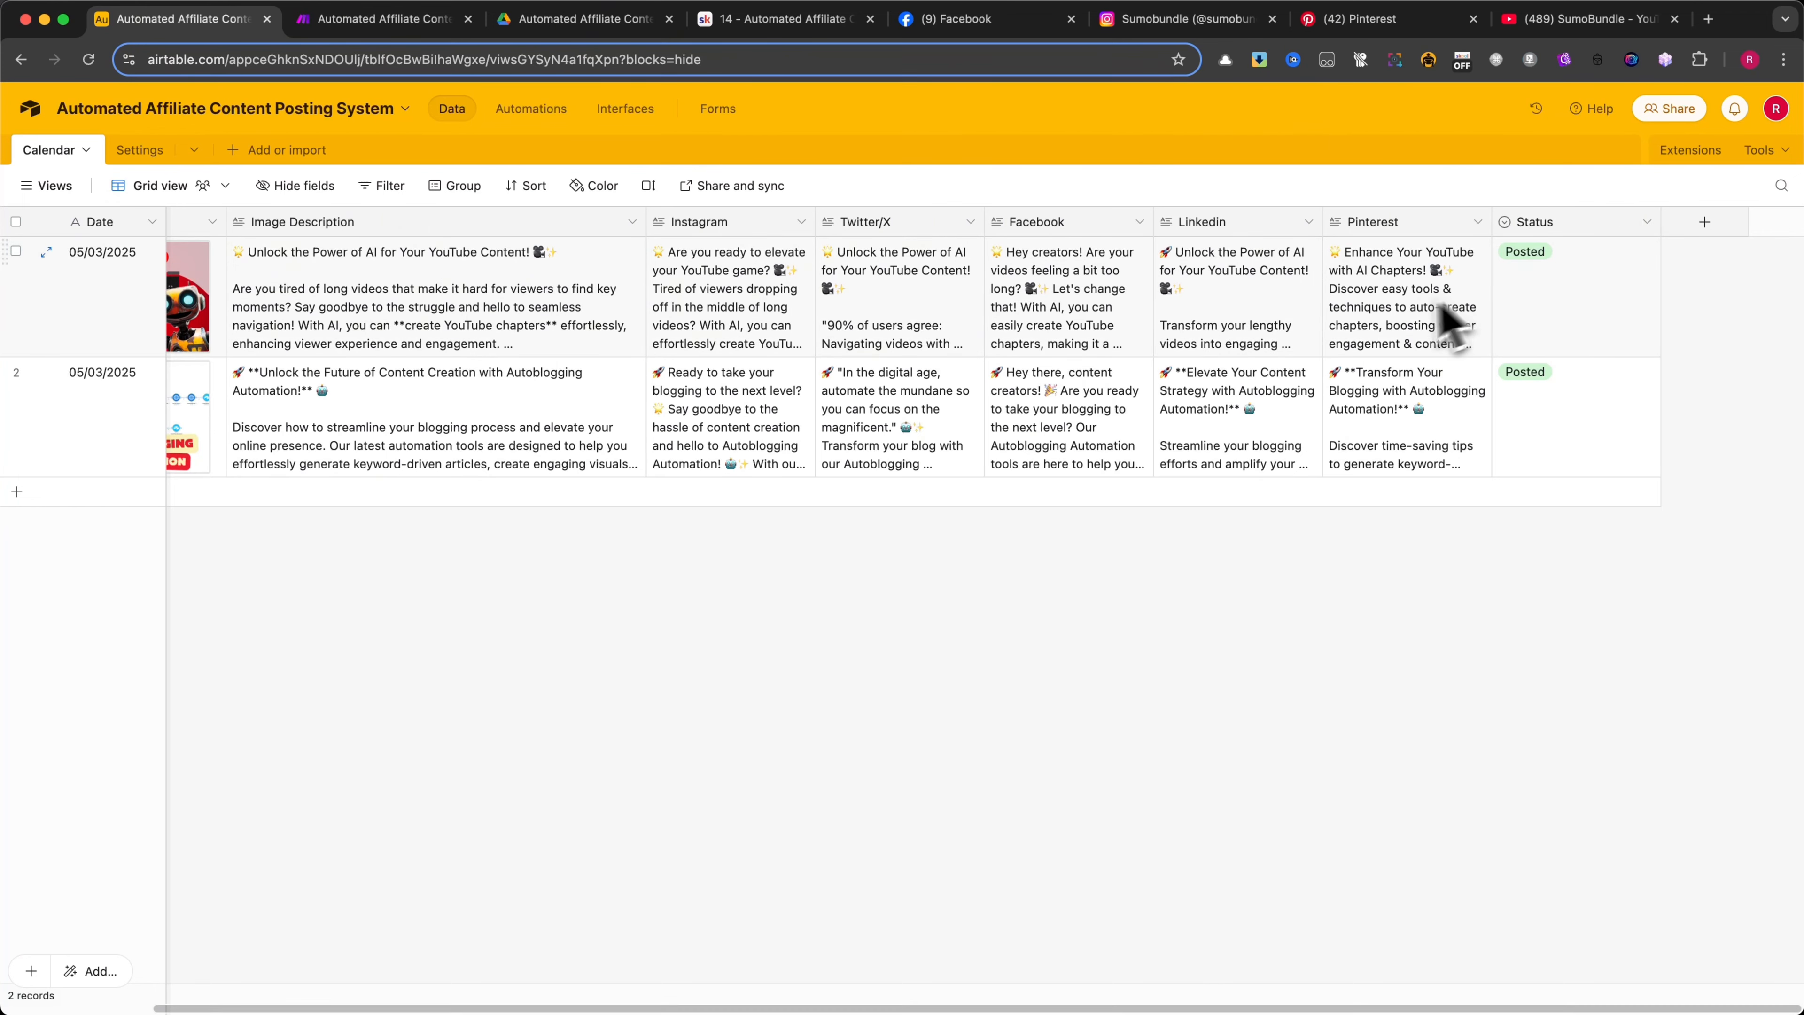
Open the Settings table, check the Description column's field settings and leave them without saving
left_click(135, 150)
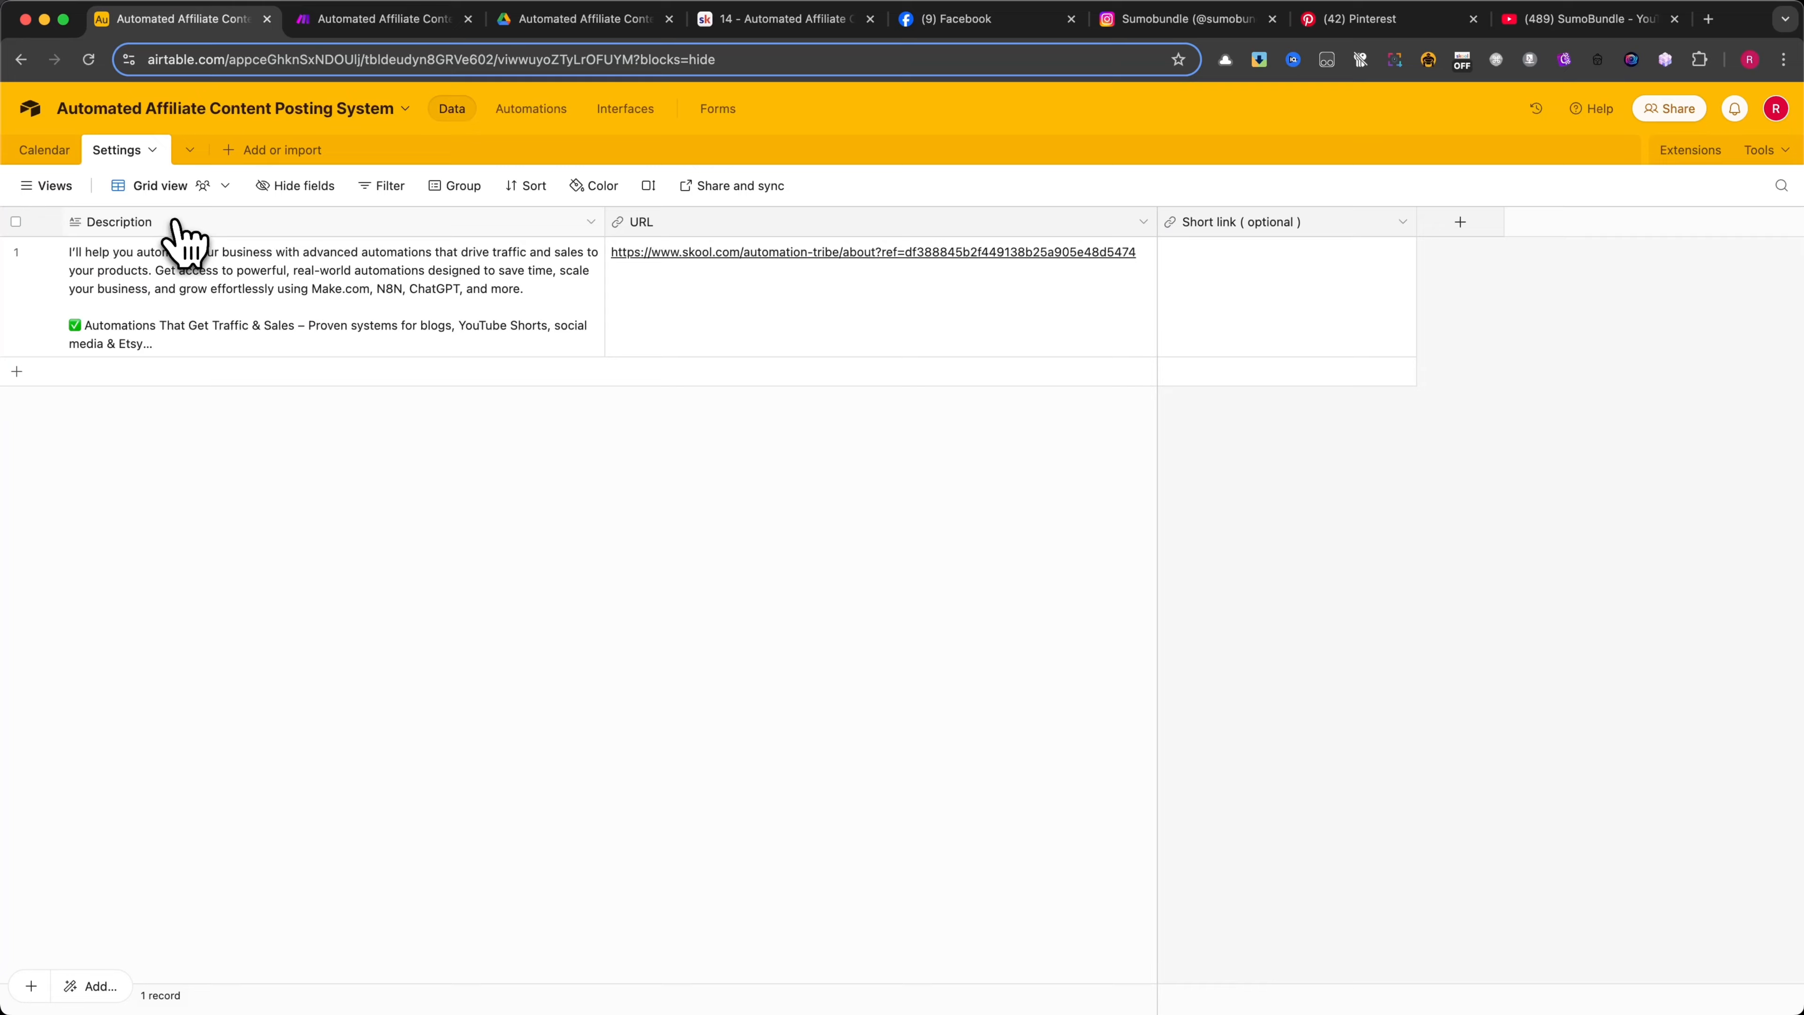
left_click(590, 221)
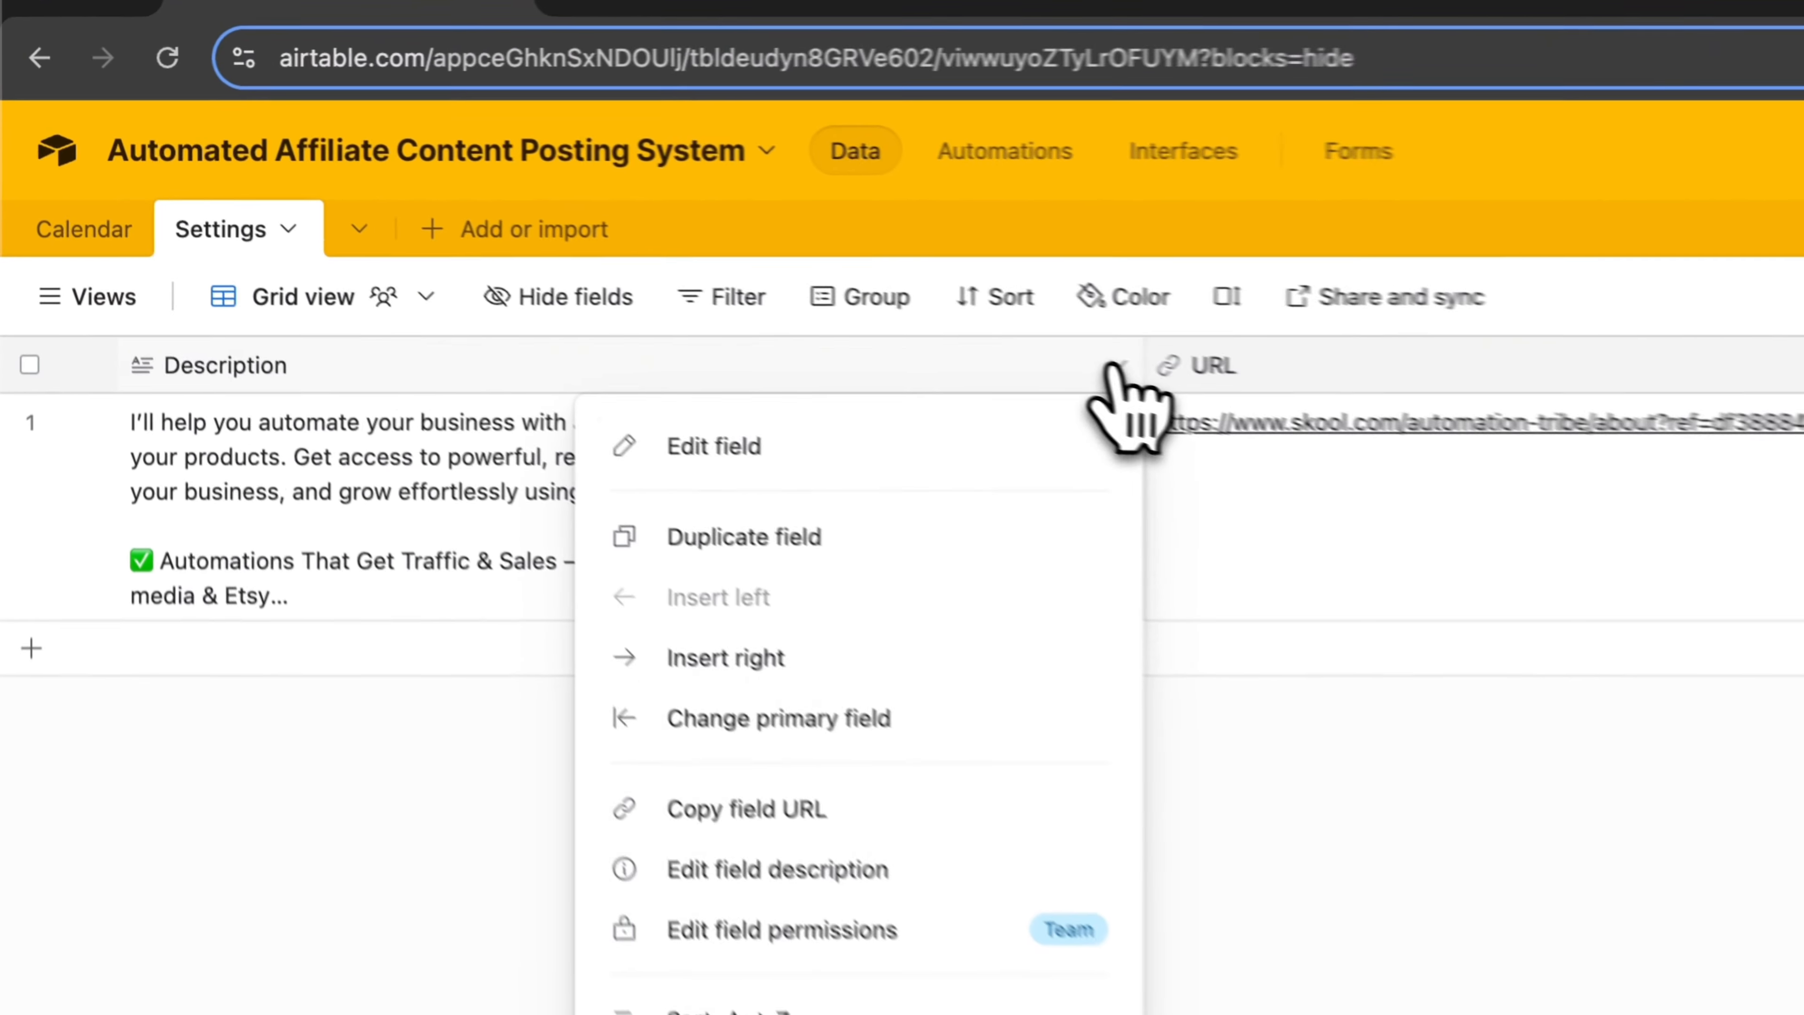
left_click(383, 269)
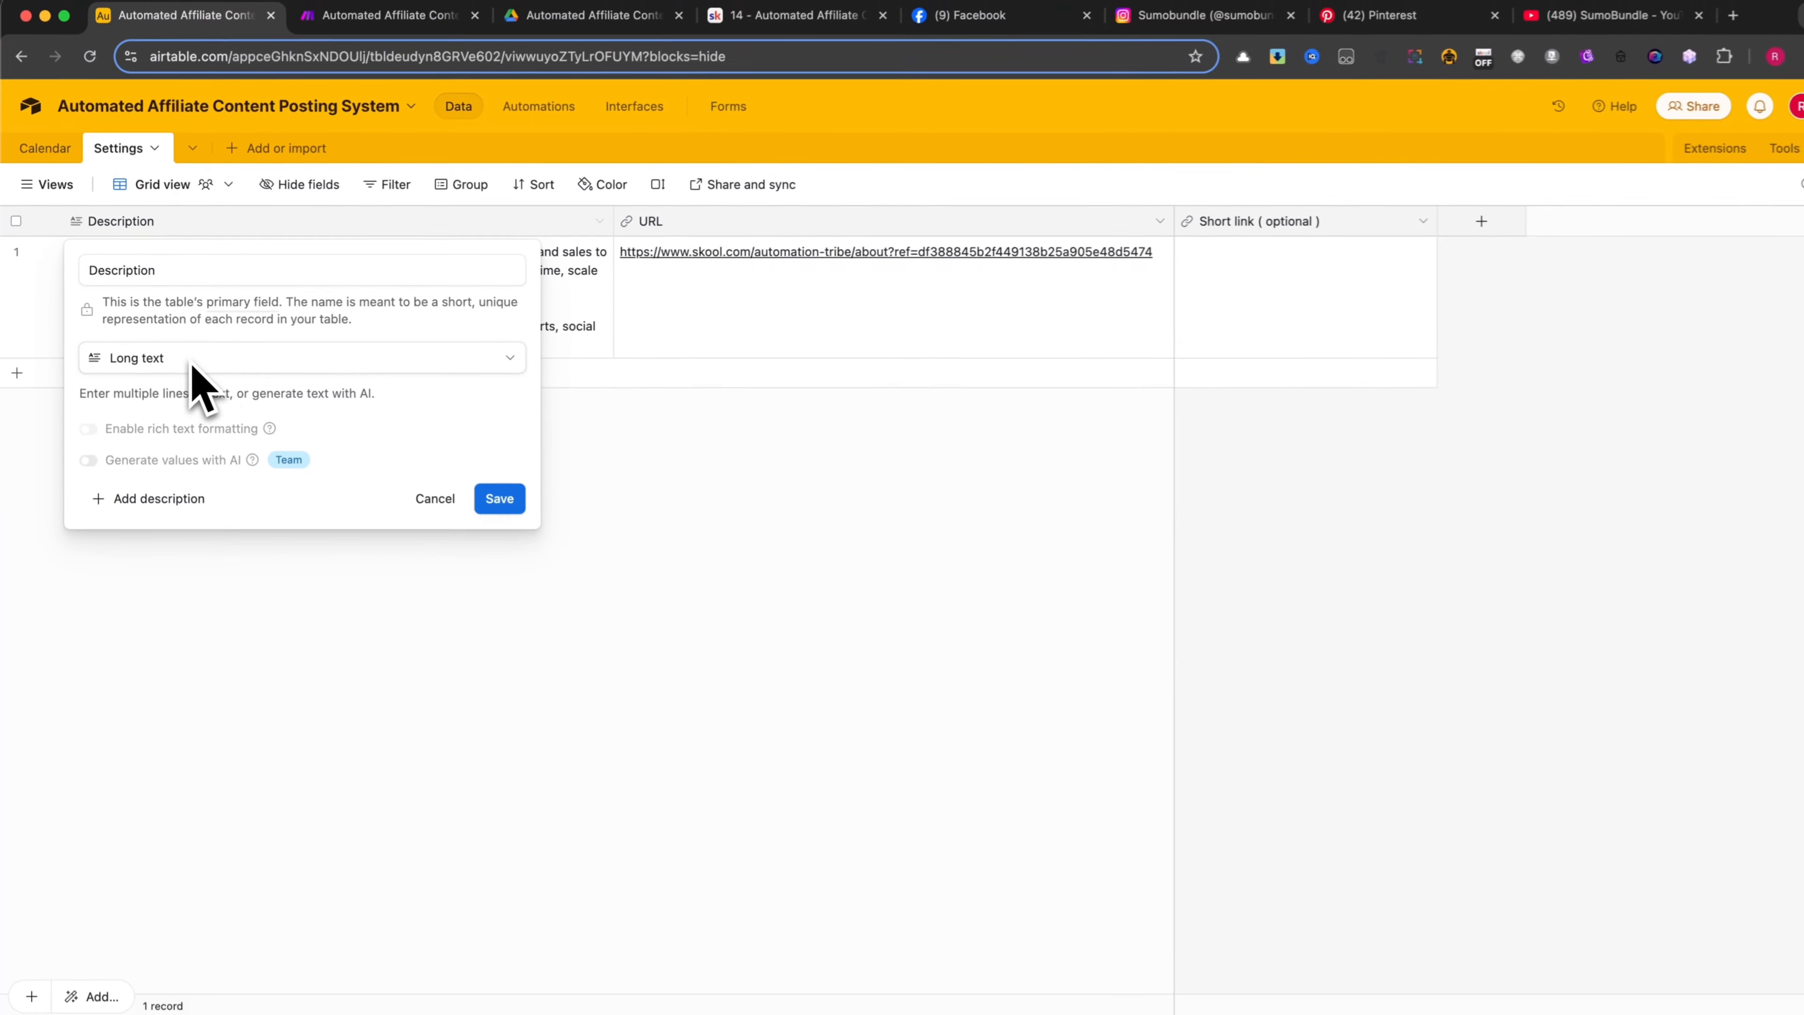
left_click(430, 496)
Switch to Skool, review the description on the community's About page, and return to Airtable to view the Description cell in the first record
left_click(758, 27)
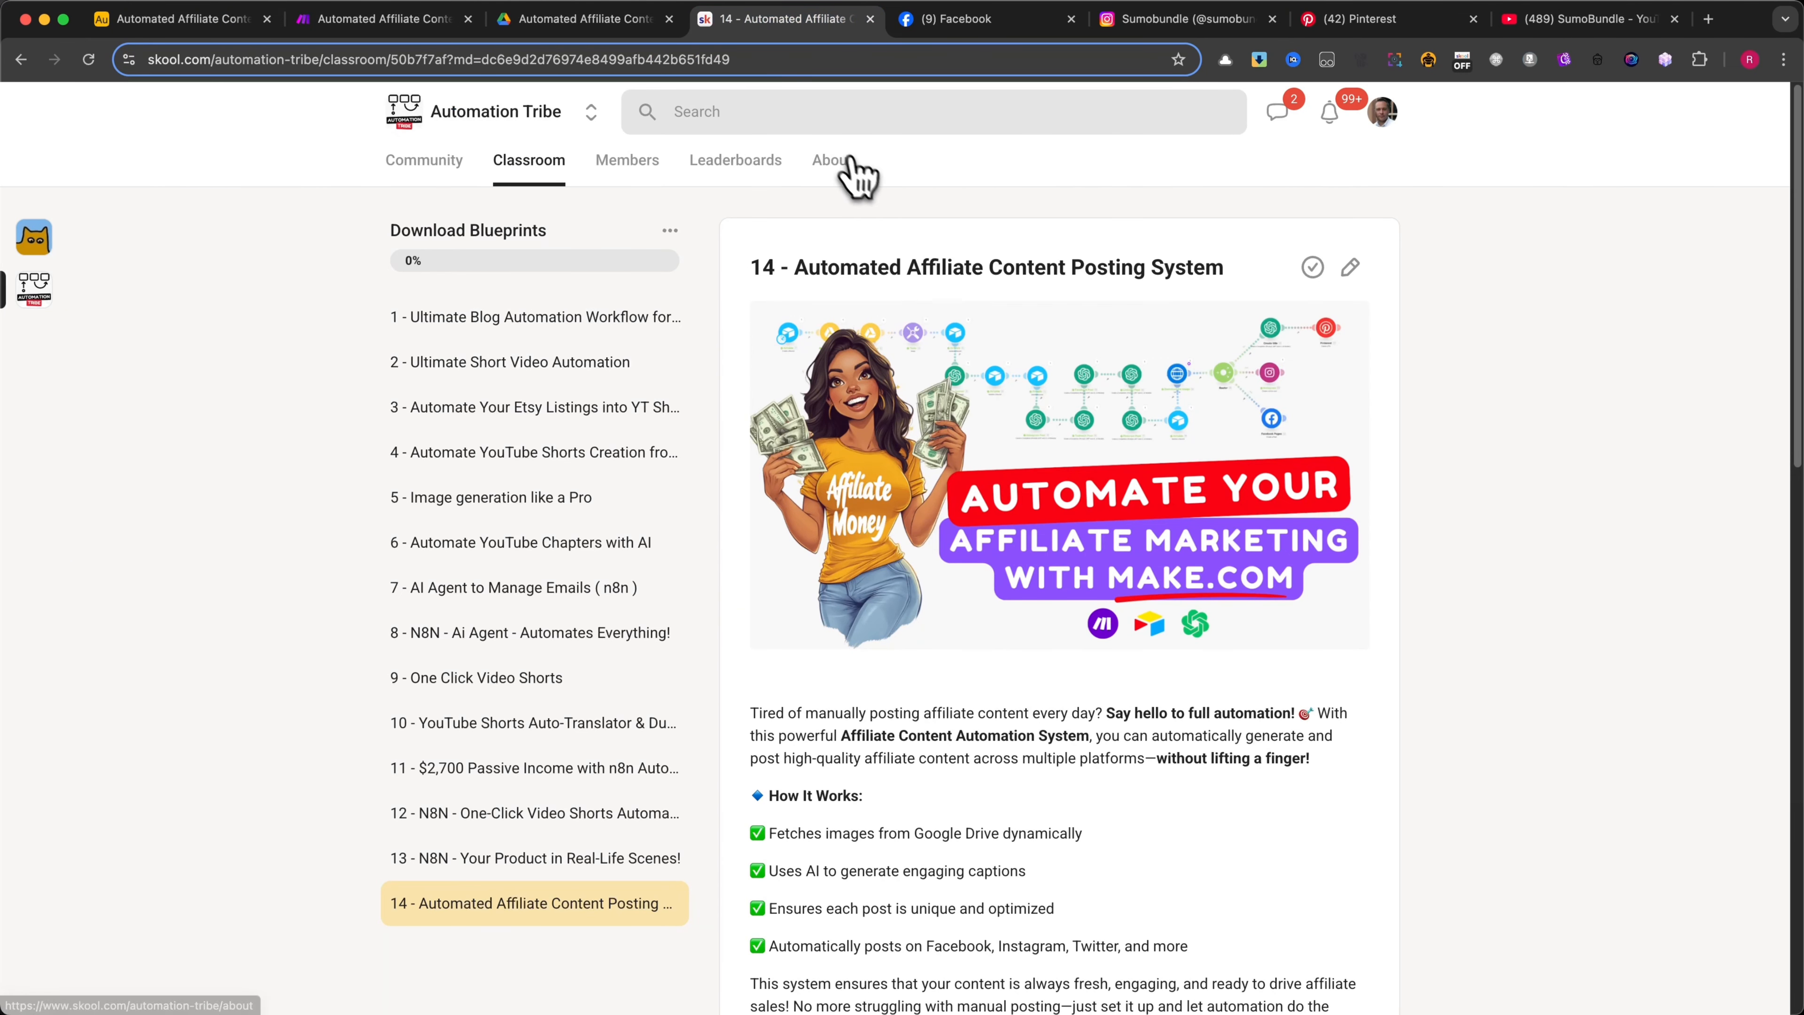
left_click(832, 162)
scroll(845, 355, "down", 5)
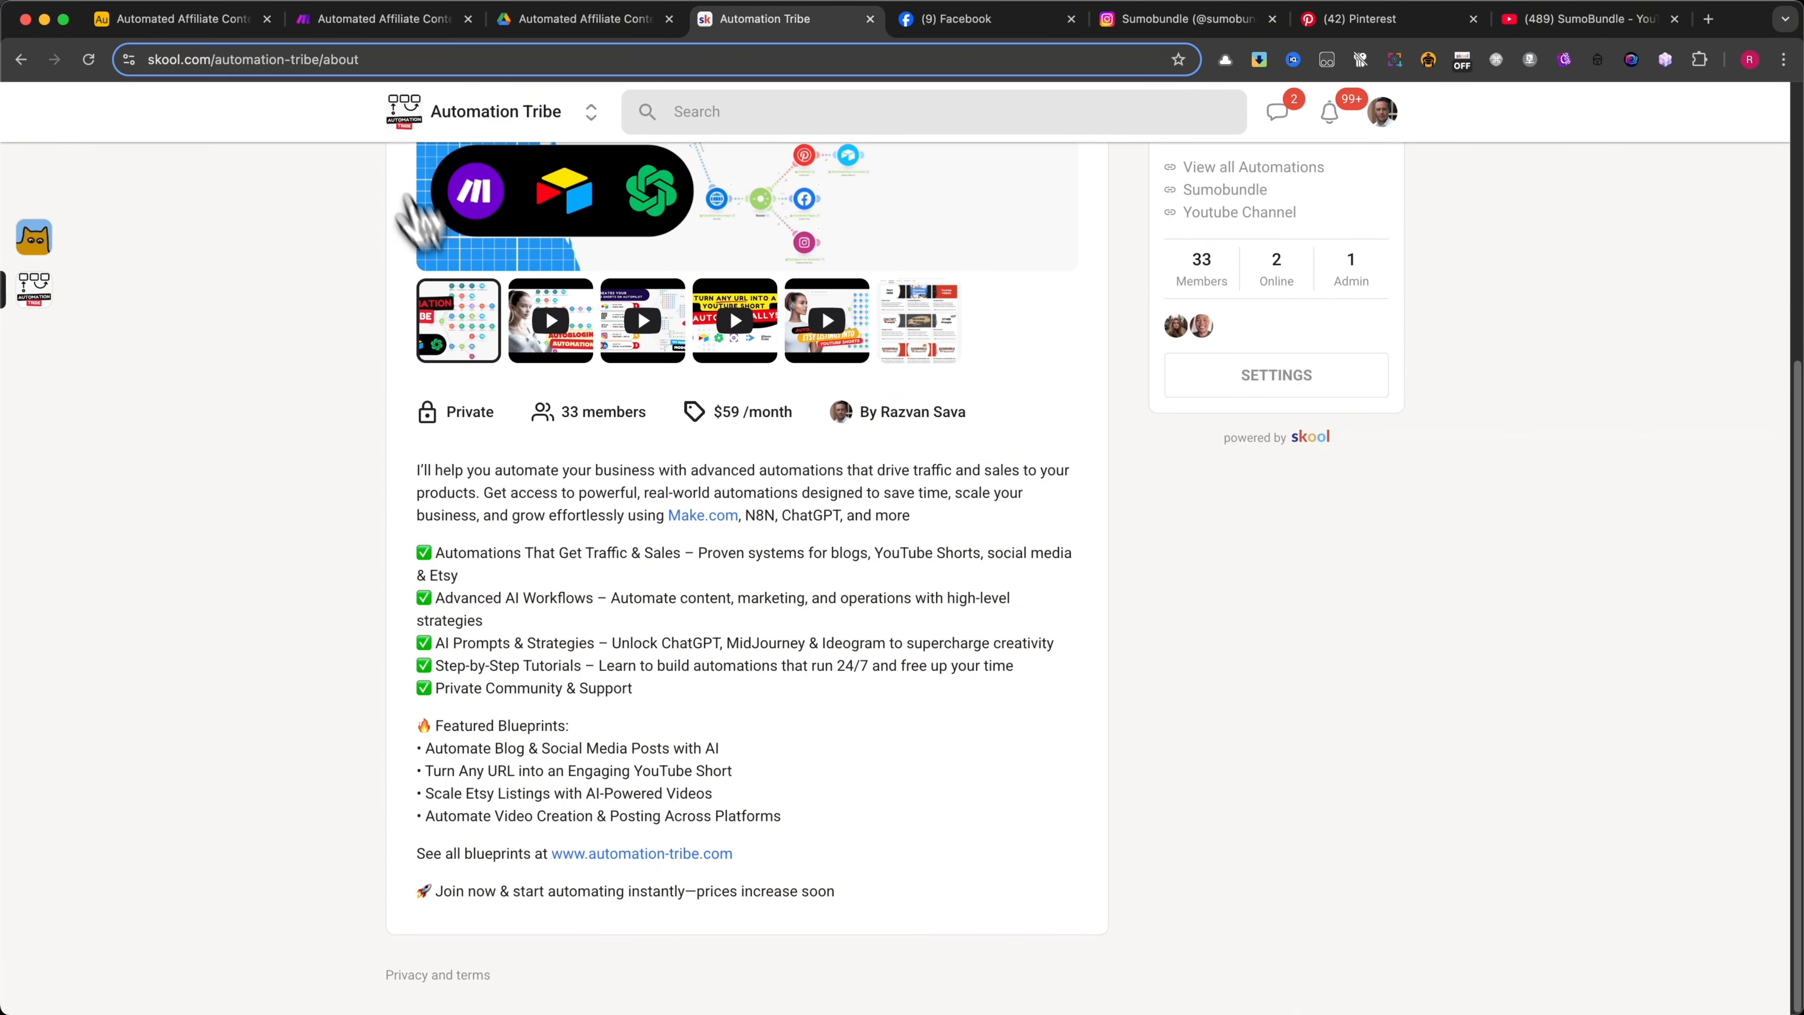
left_click(181, 21)
left_click(302, 291)
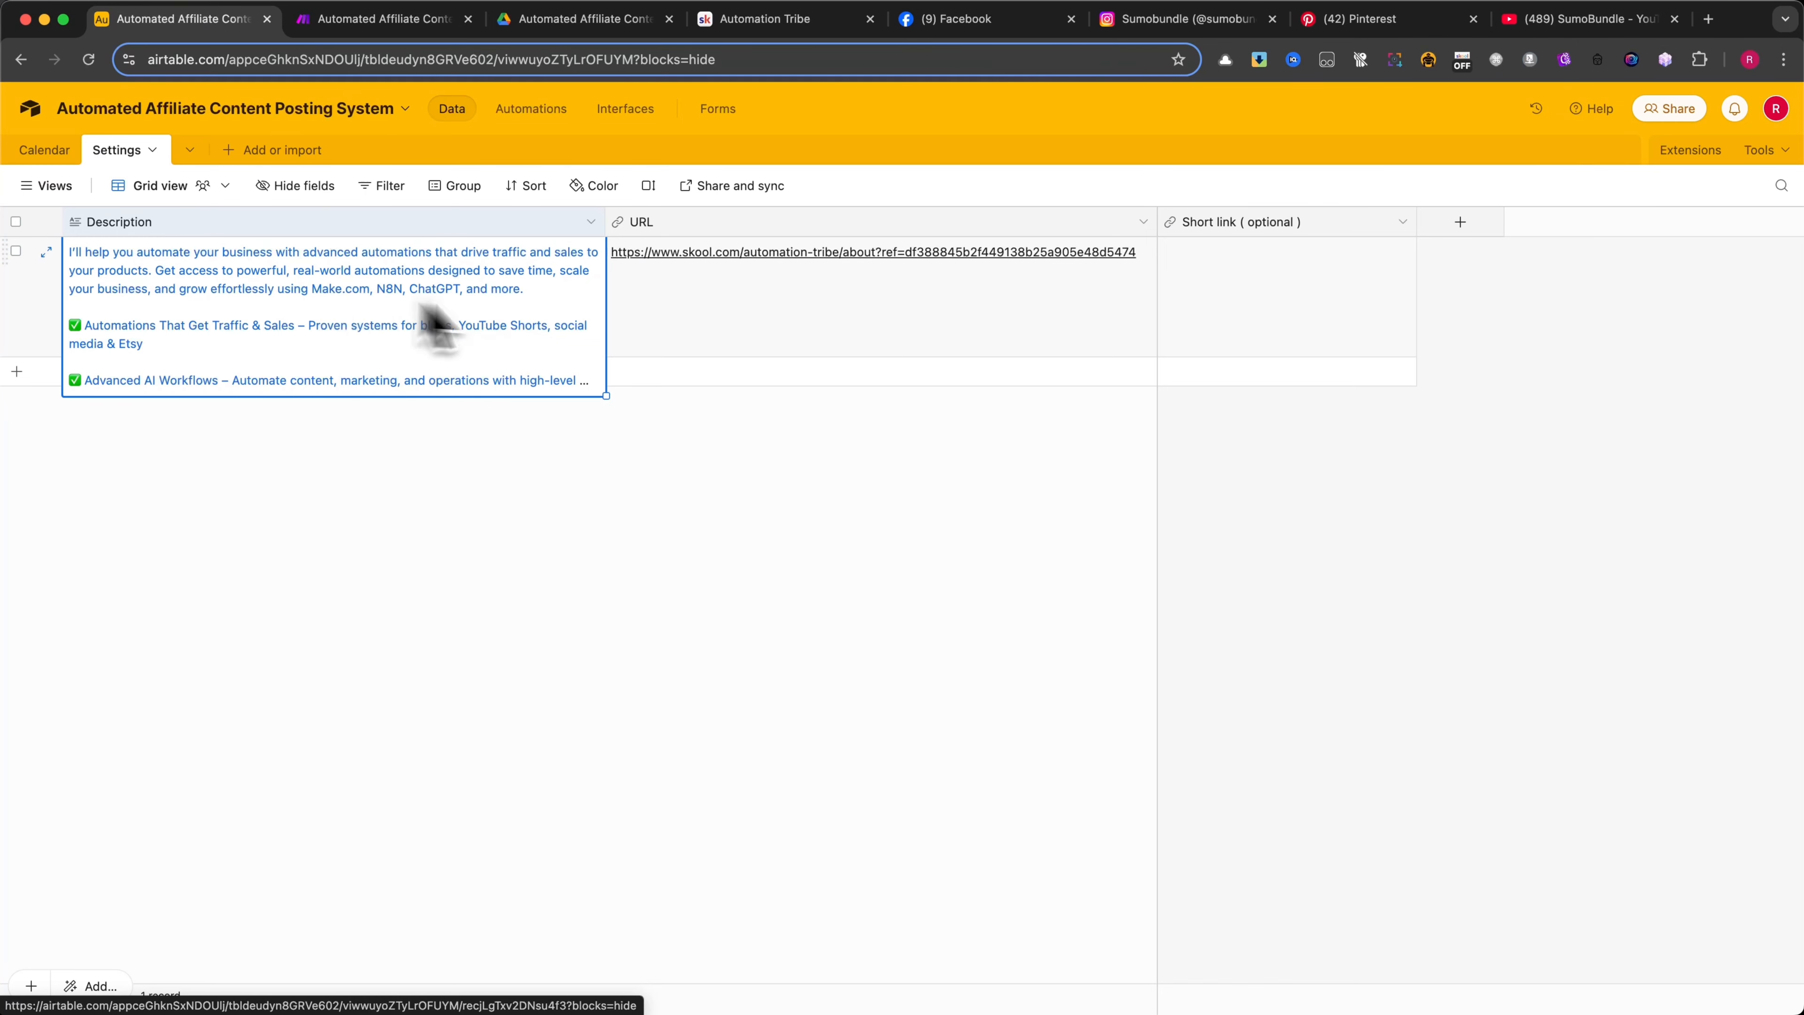
Check the field settings of the URL and Short link ( optional ) columns and leave them without saving
left_click(714, 327)
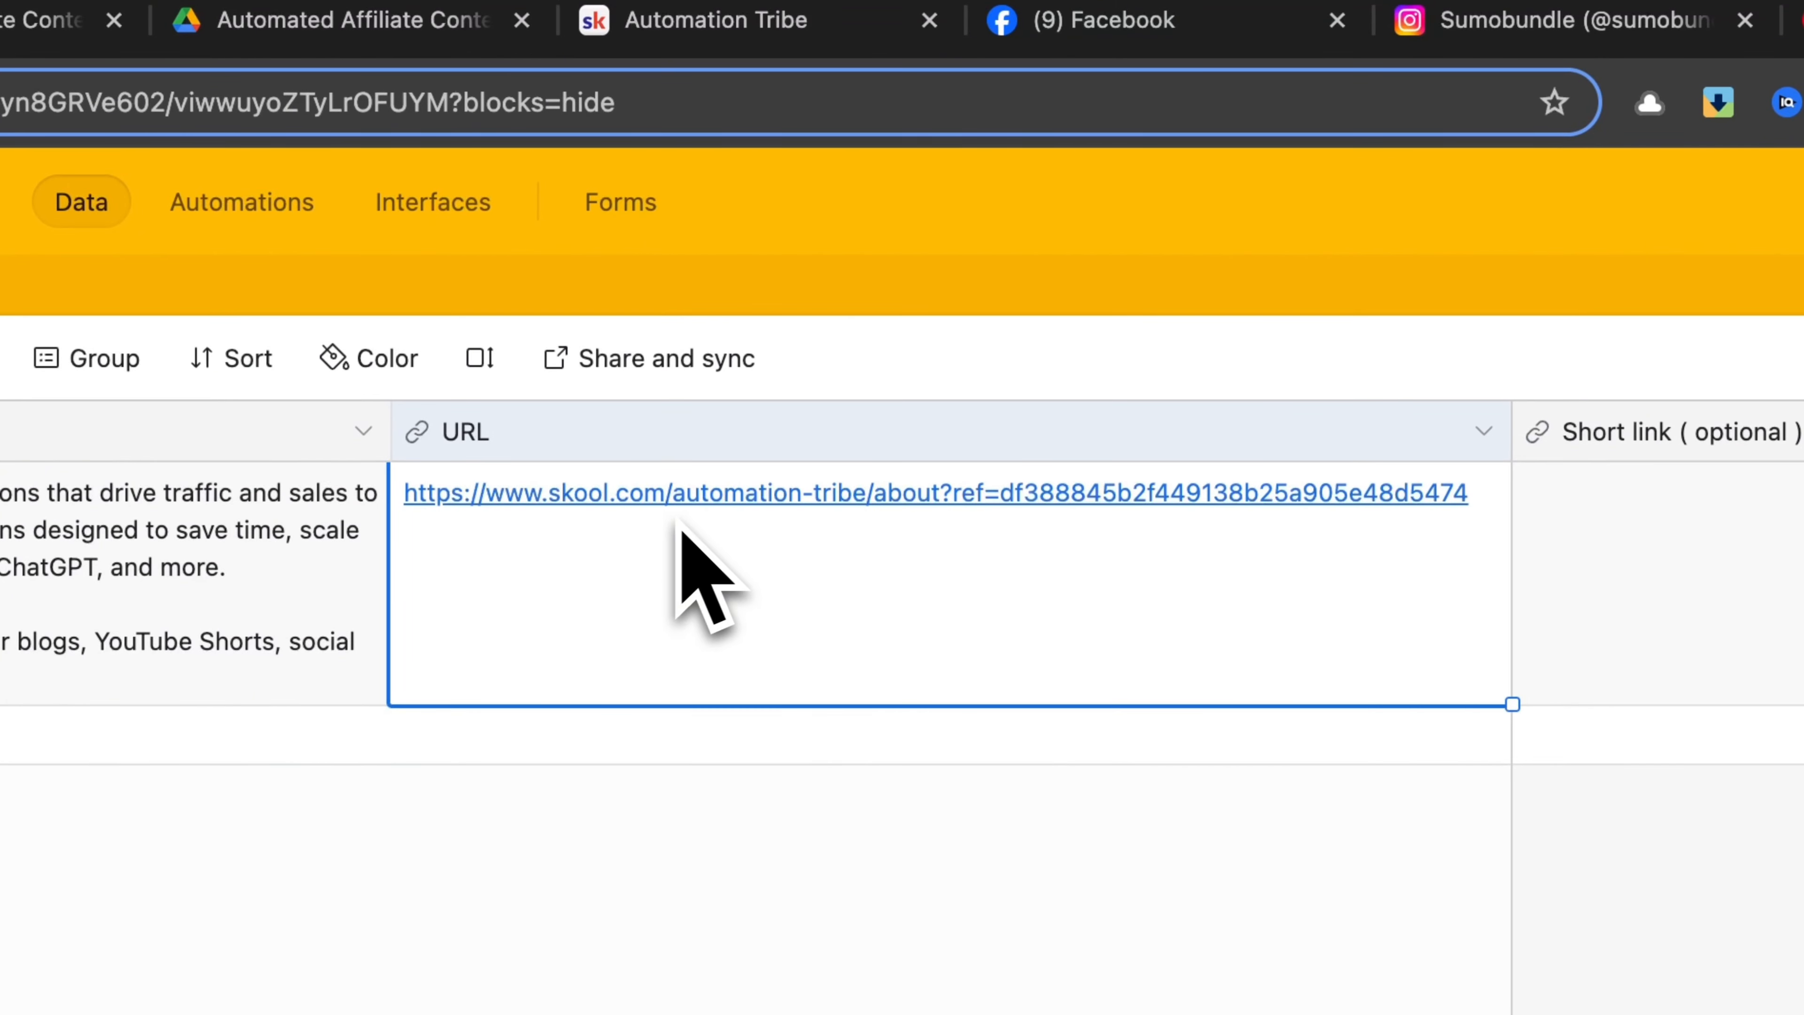
left_click(1484, 431)
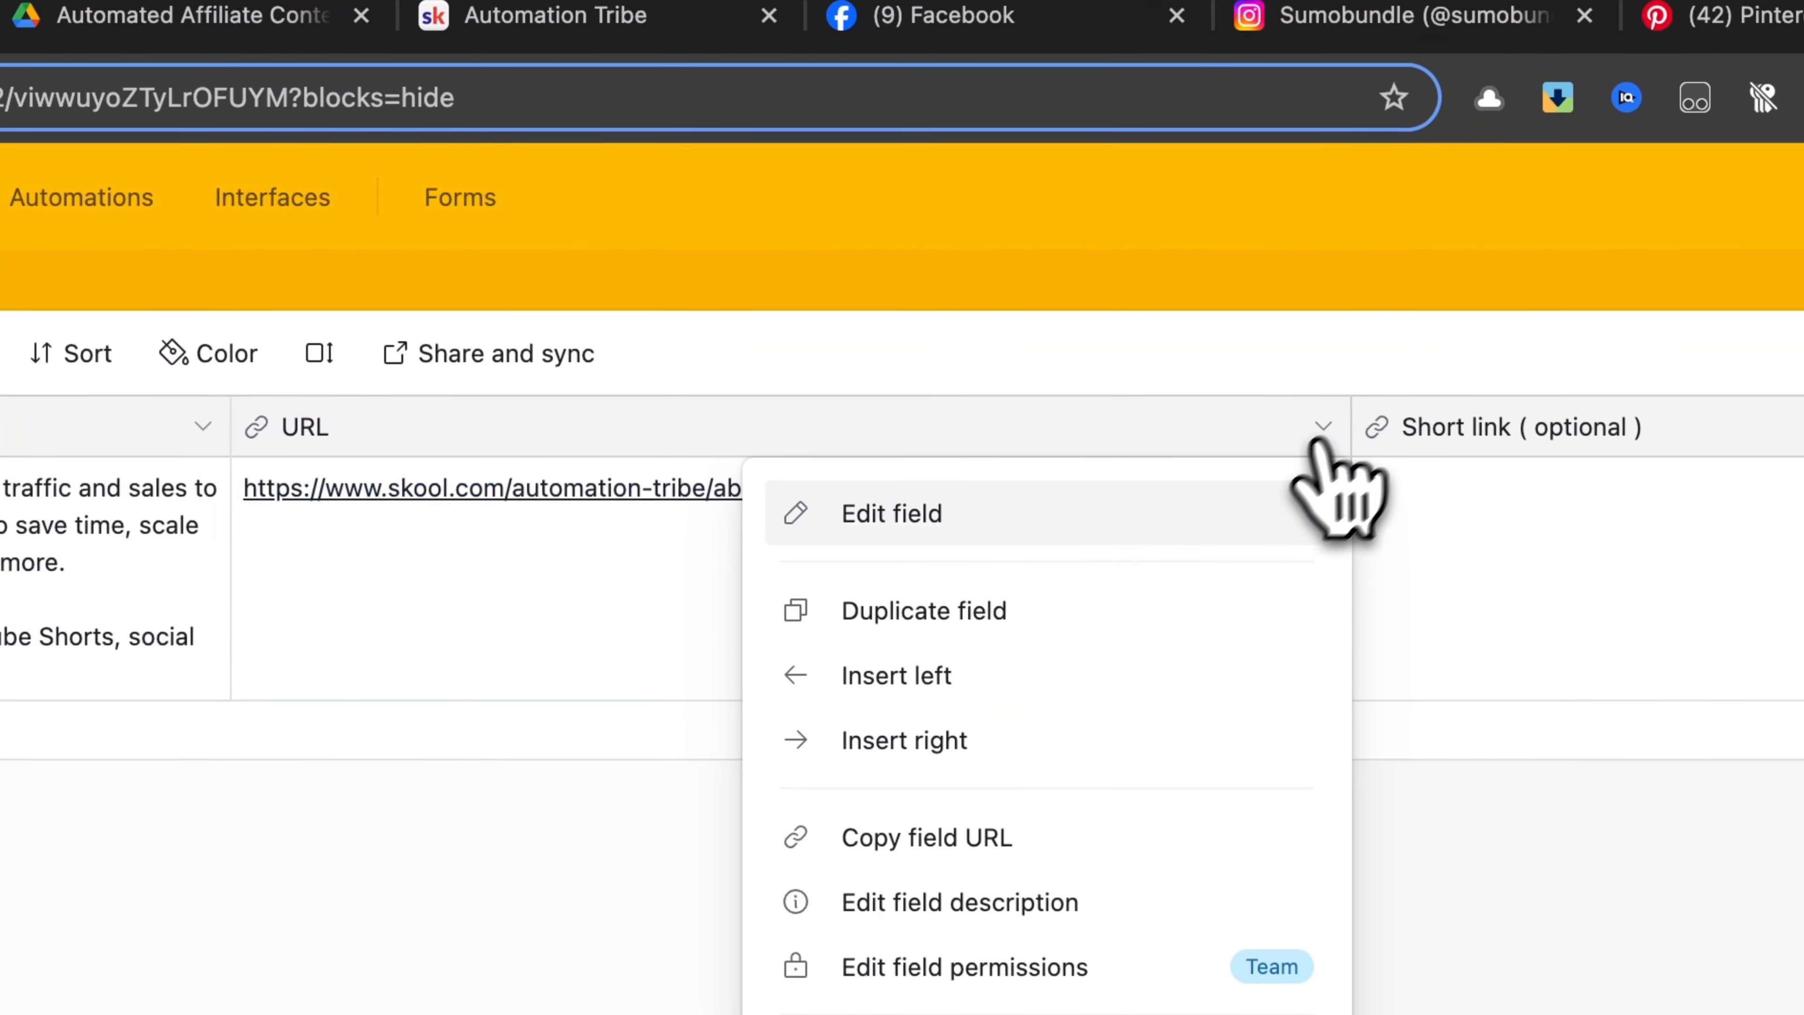
left_click(1066, 509)
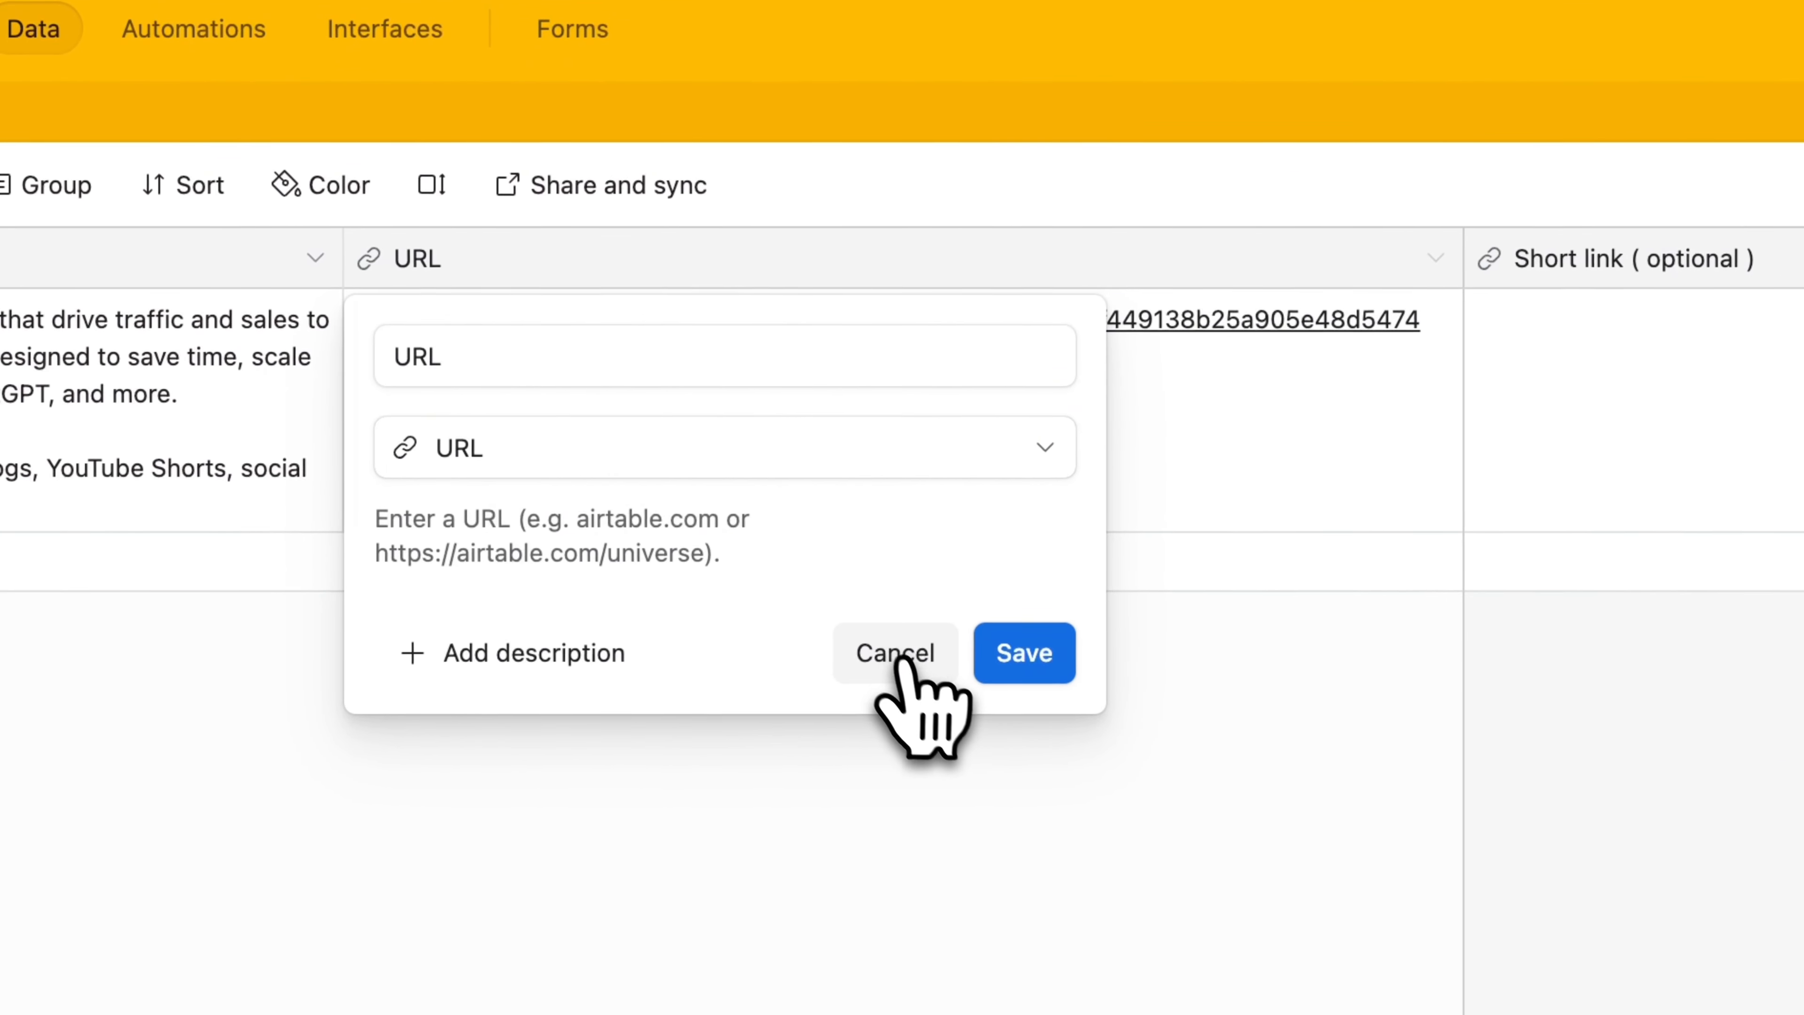
left_click(897, 661)
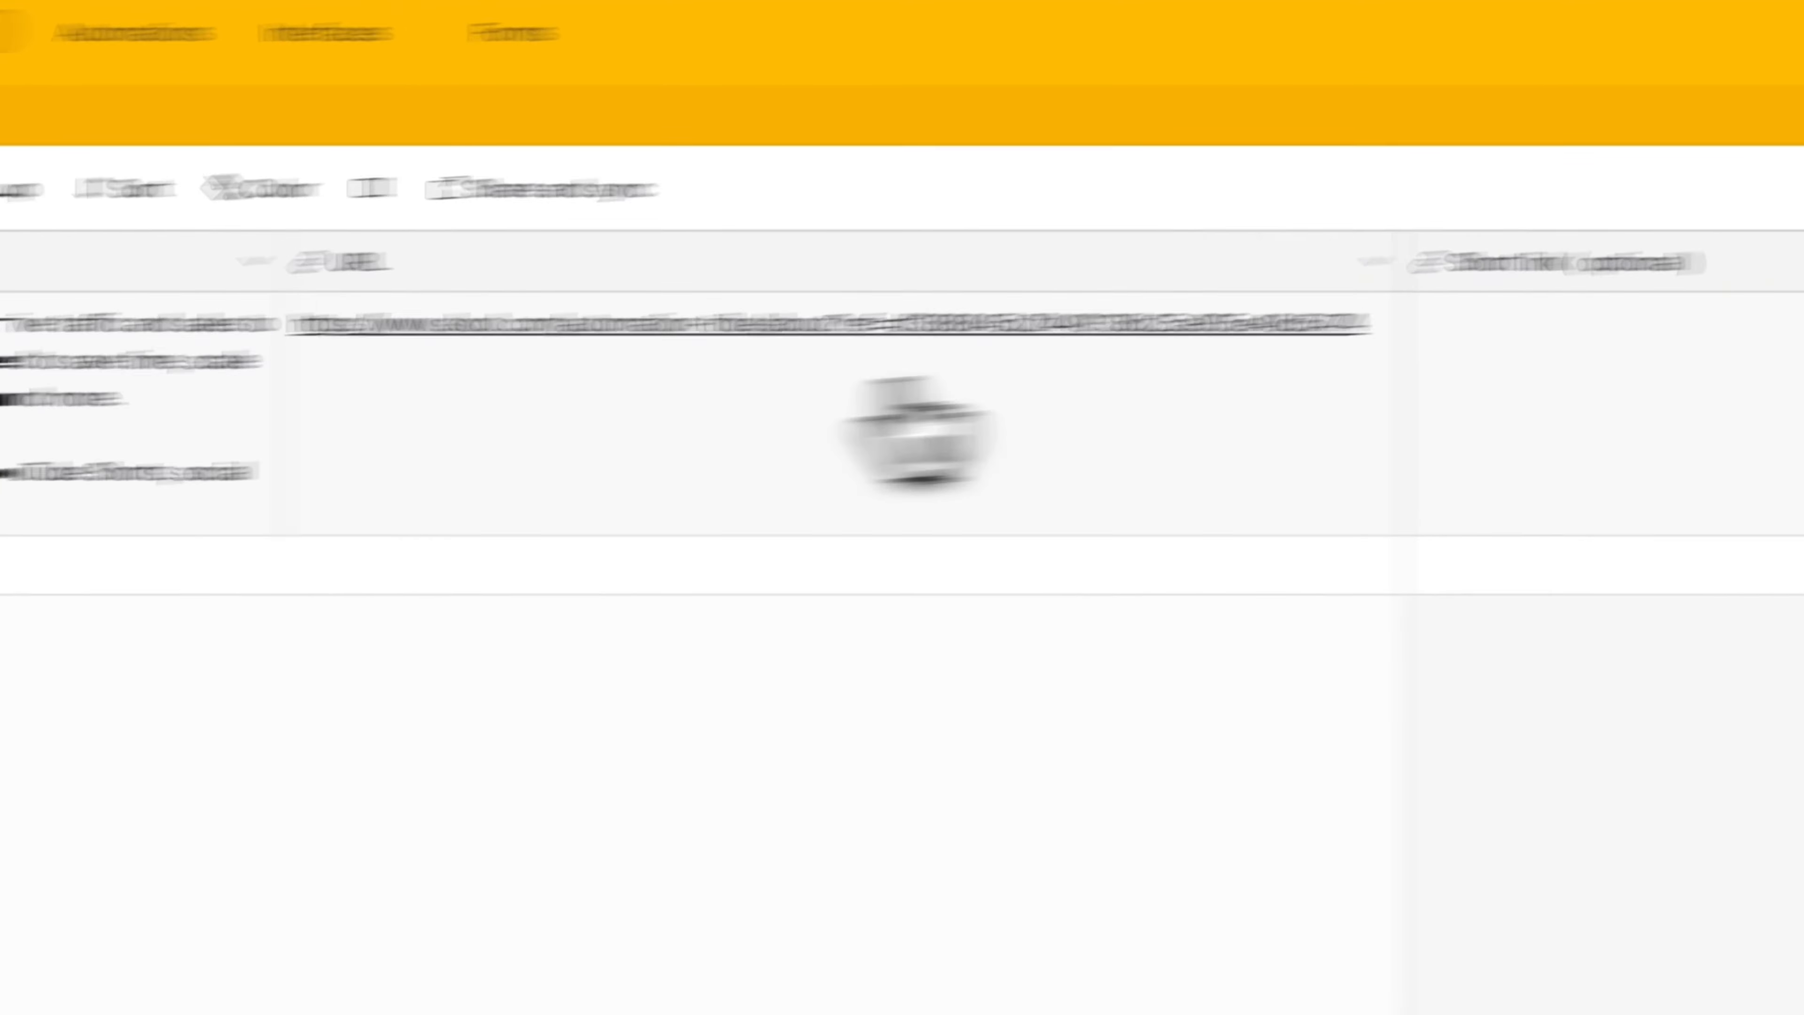
left_click(1374, 261)
left_click(947, 395)
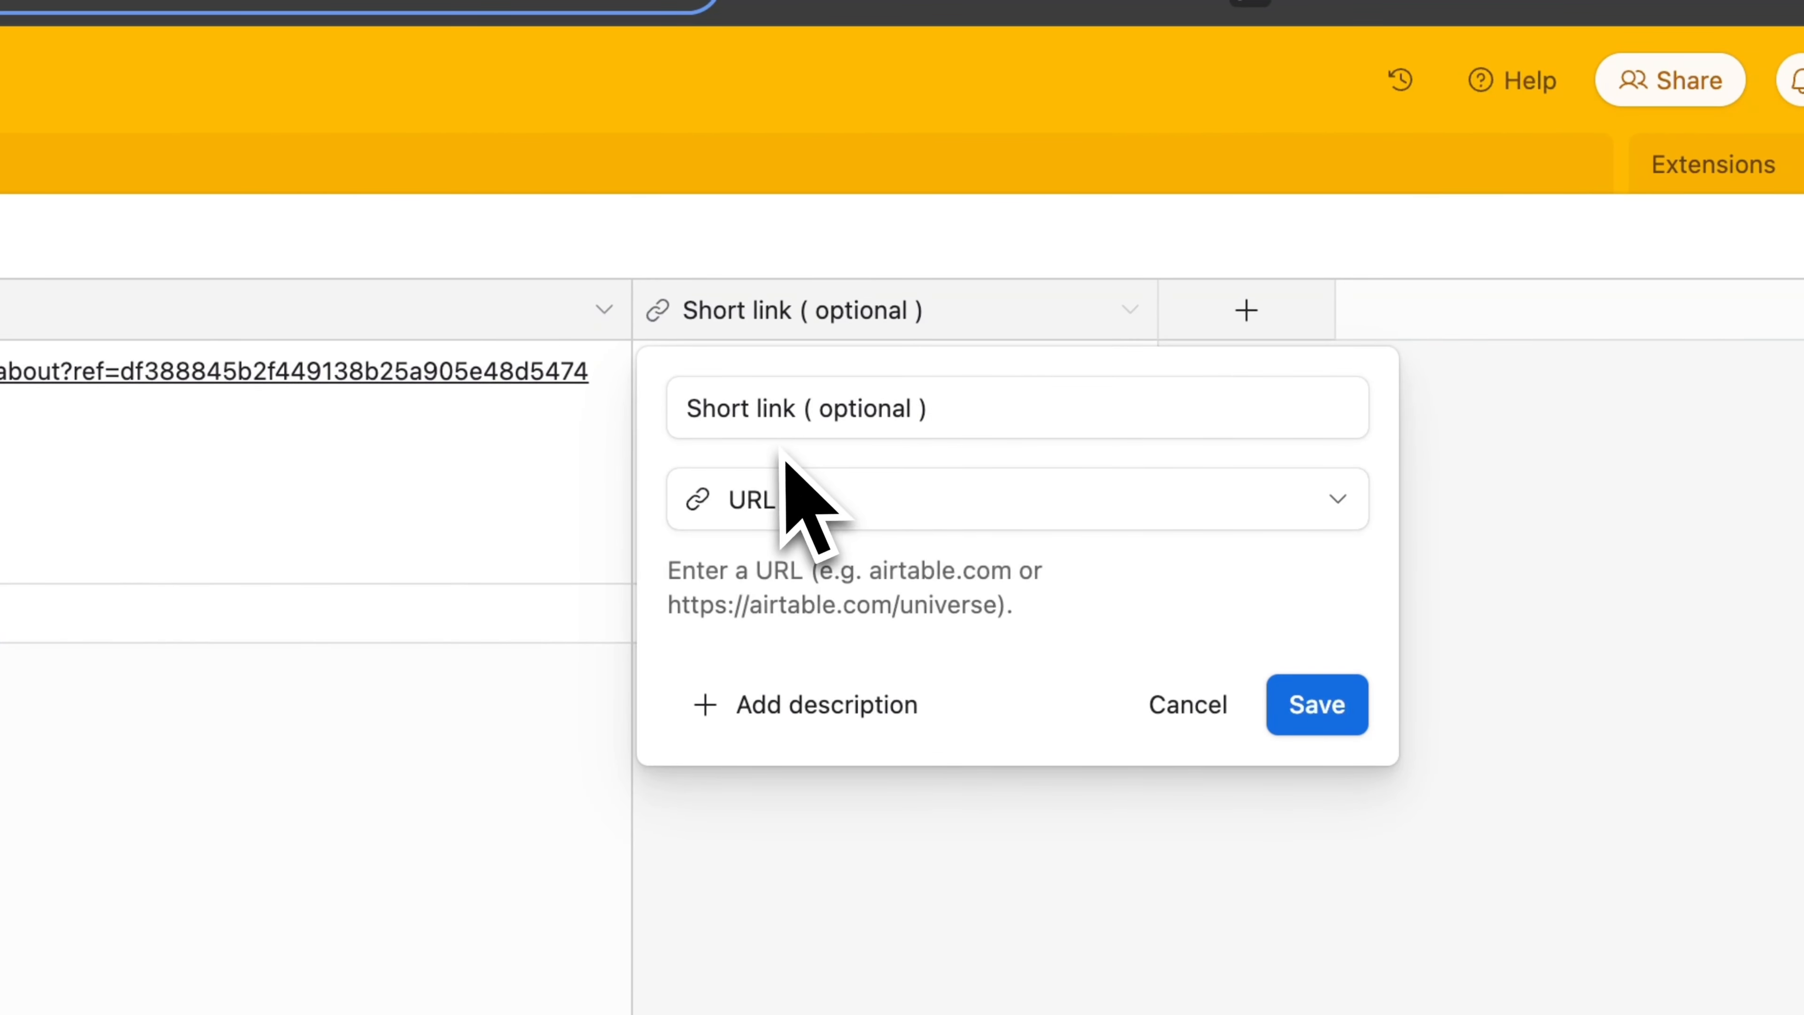
left_click(1185, 710)
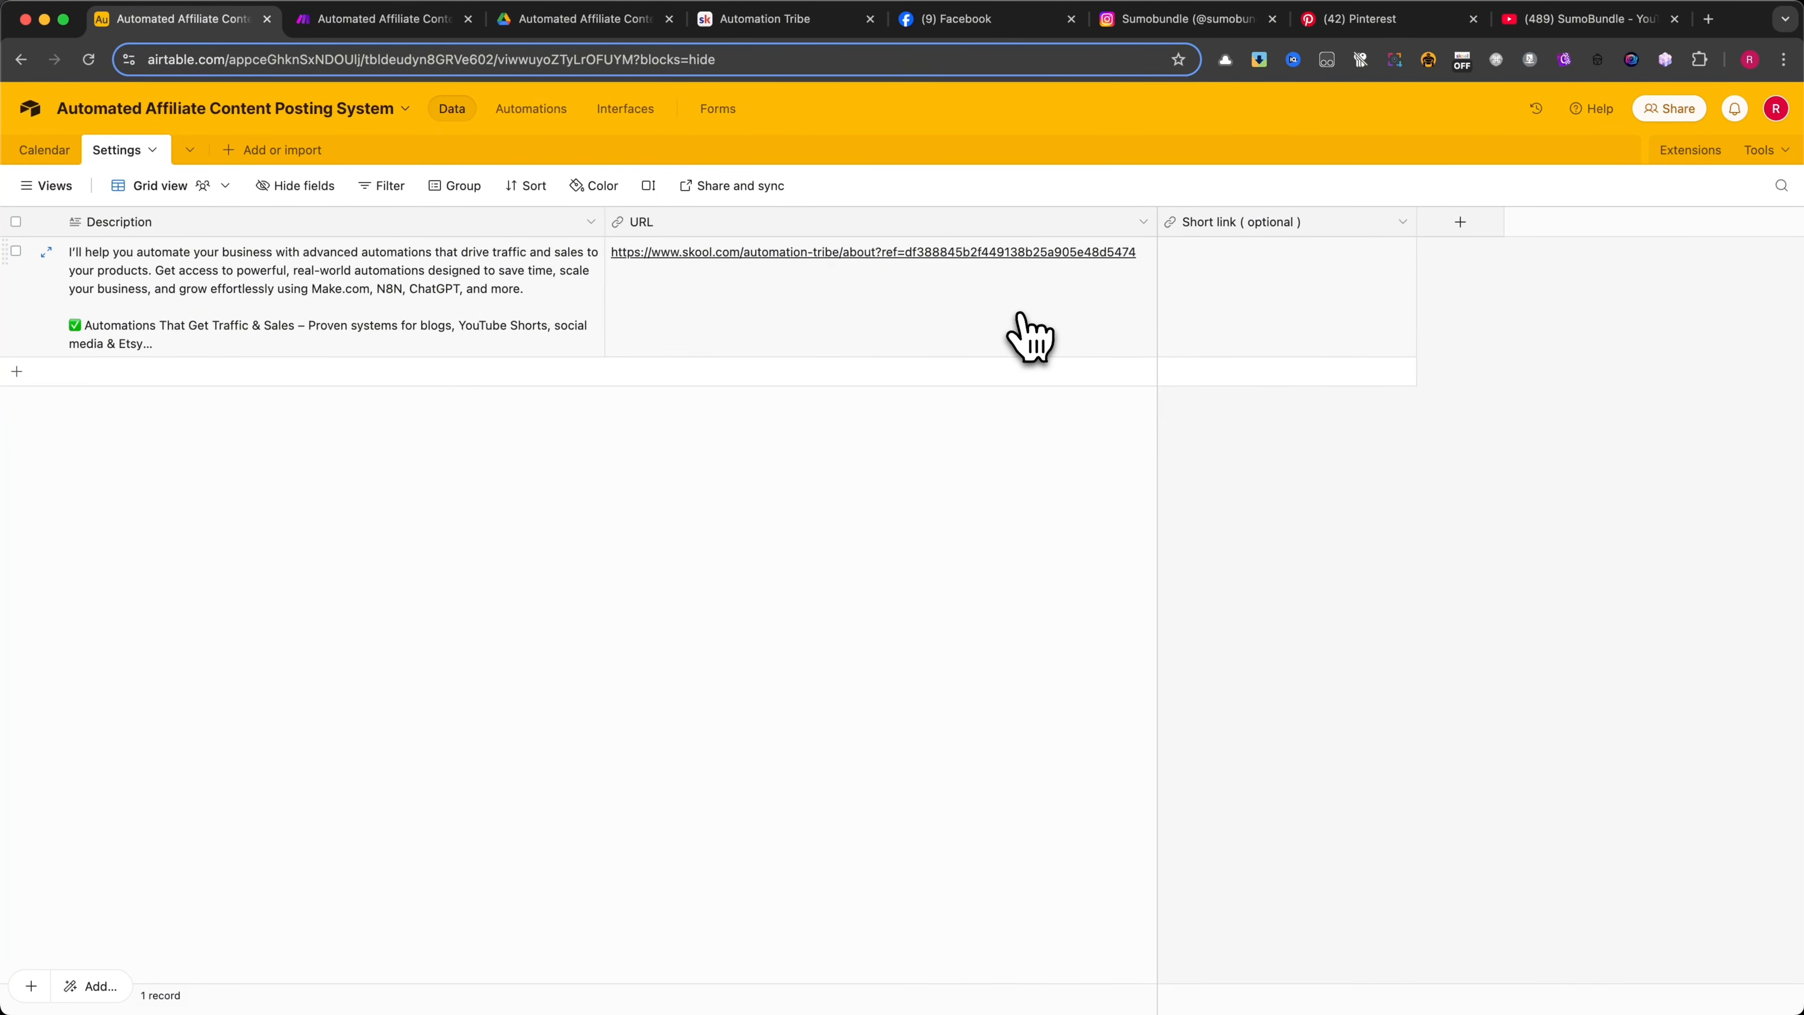
Return to the Calendar table, then switch to Google Drive and reopen the Automated Affiliate Content Posting System folder from its AUTOMATIONS parent folder
left_click(44, 149)
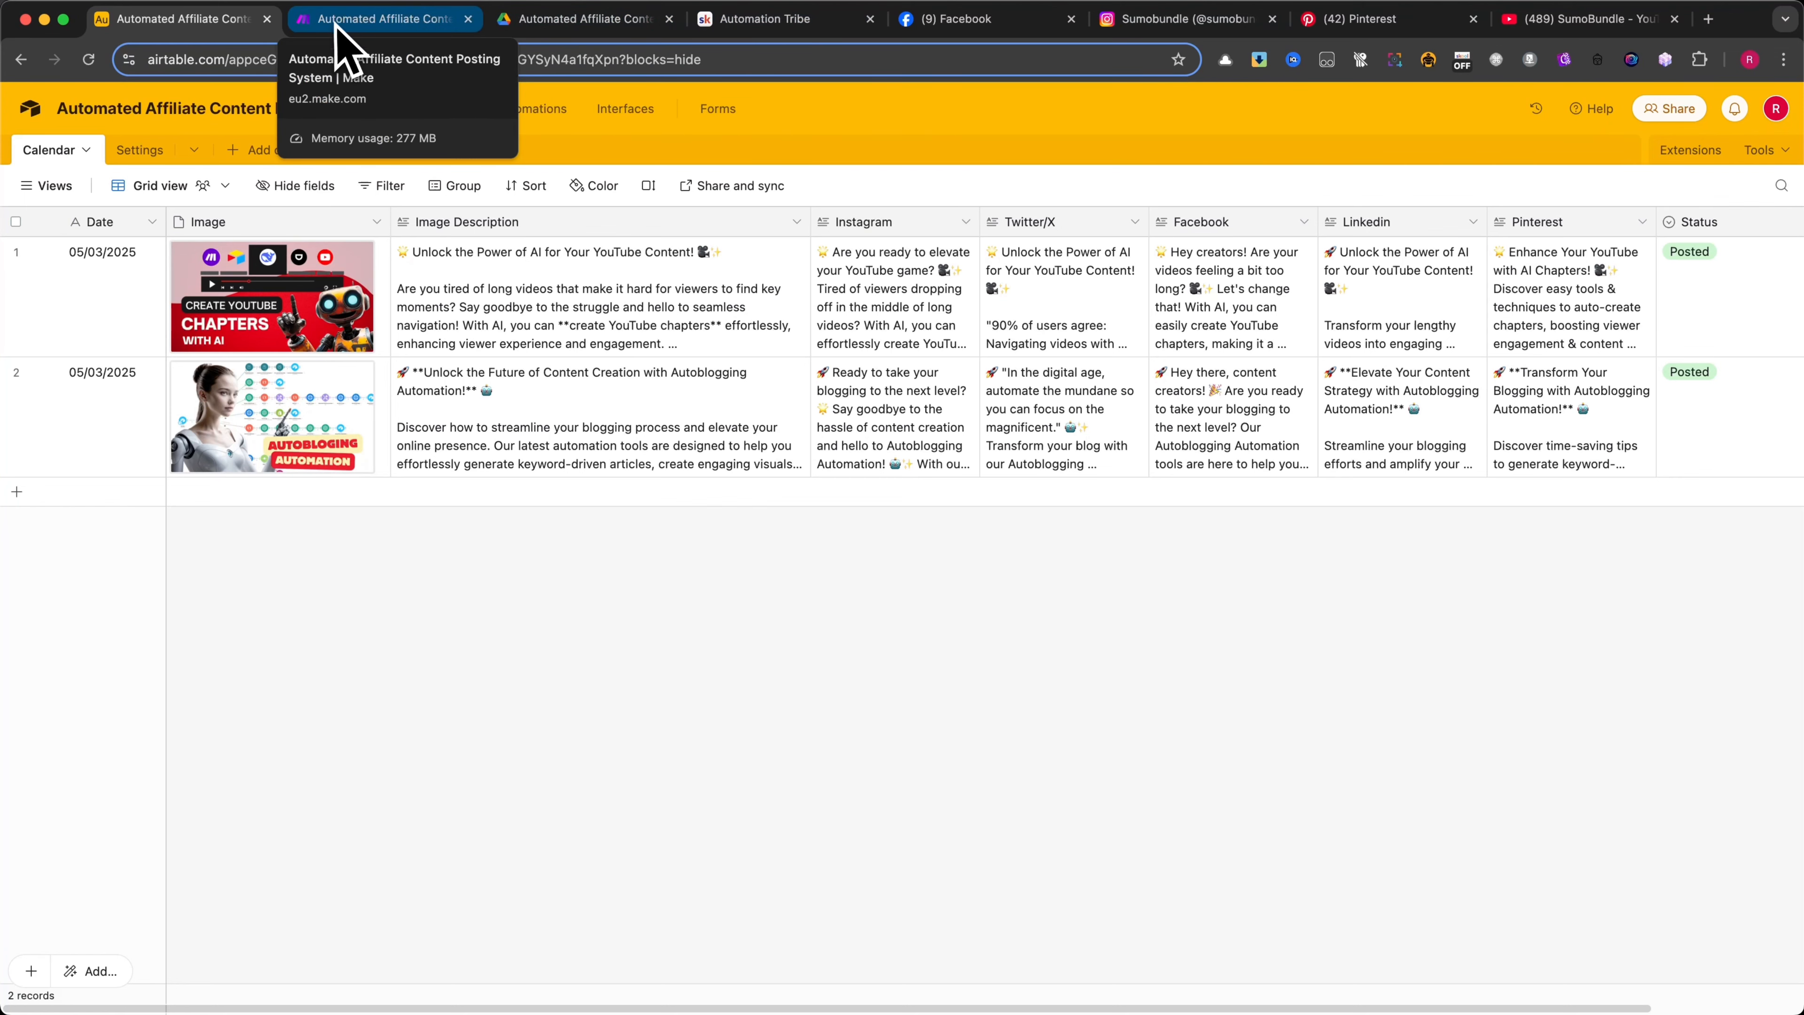
left_click(579, 21)
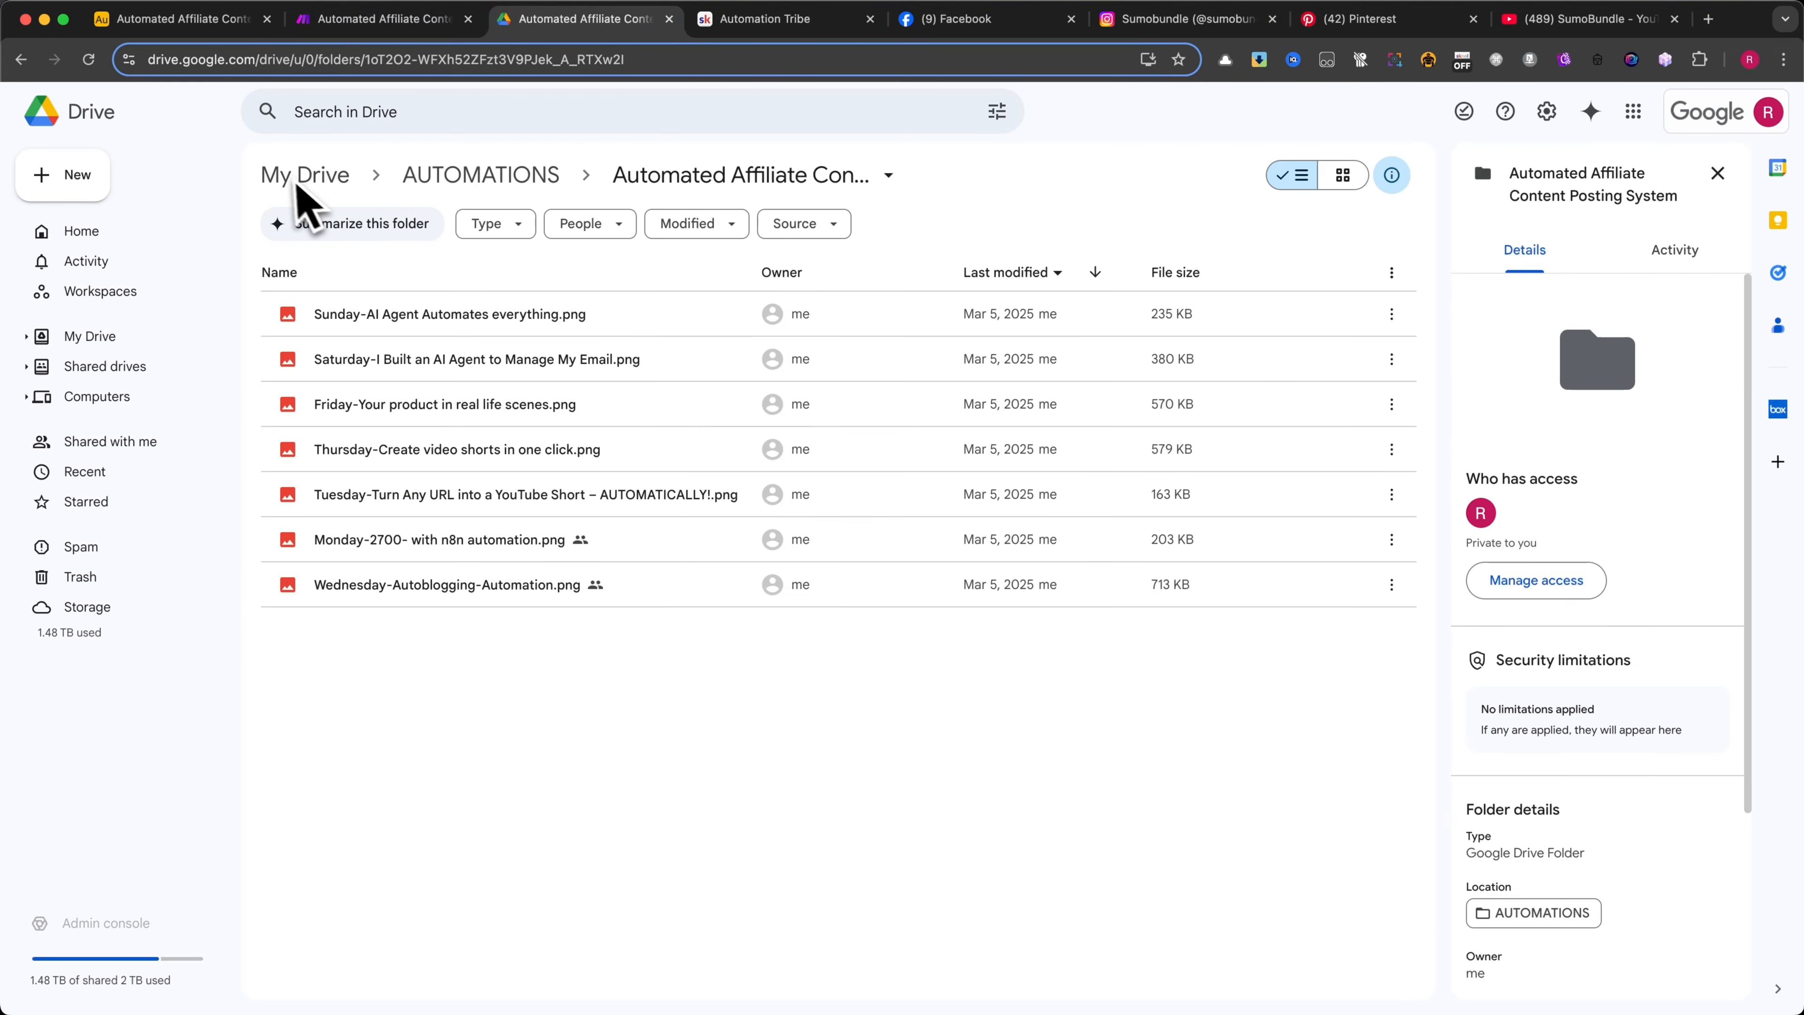
left_click(504, 188)
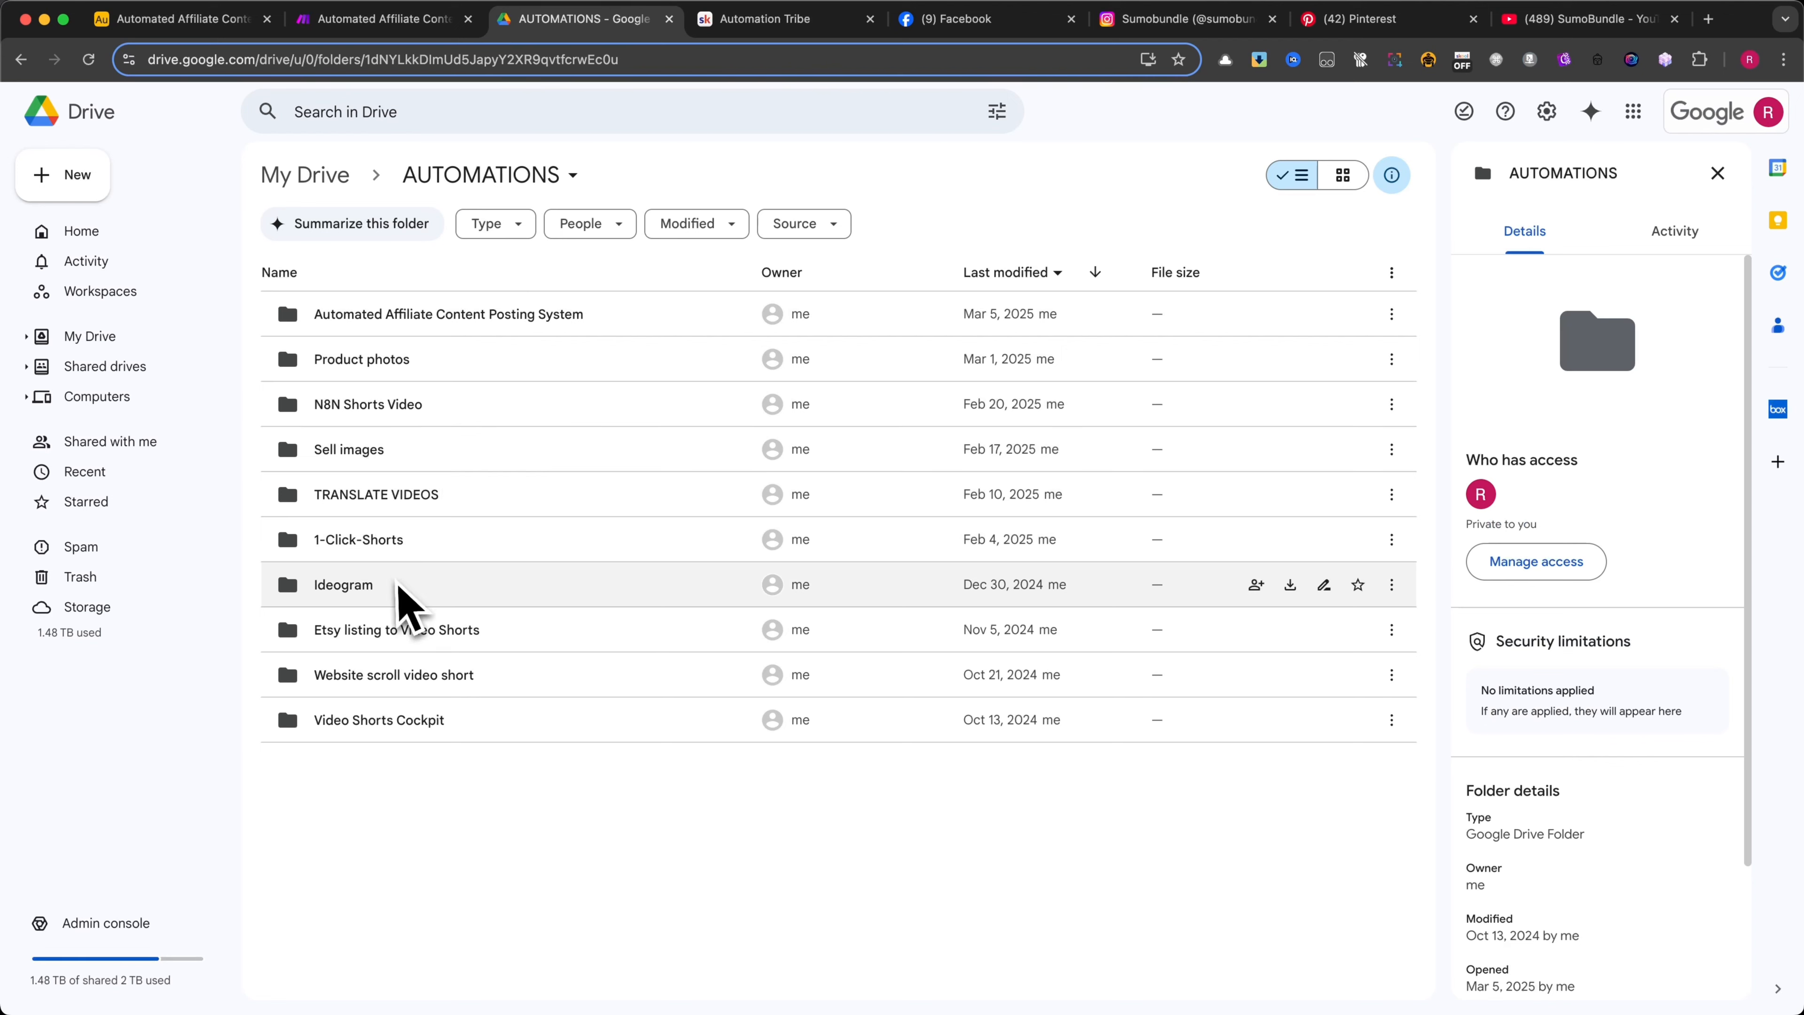
double_click(292, 323)
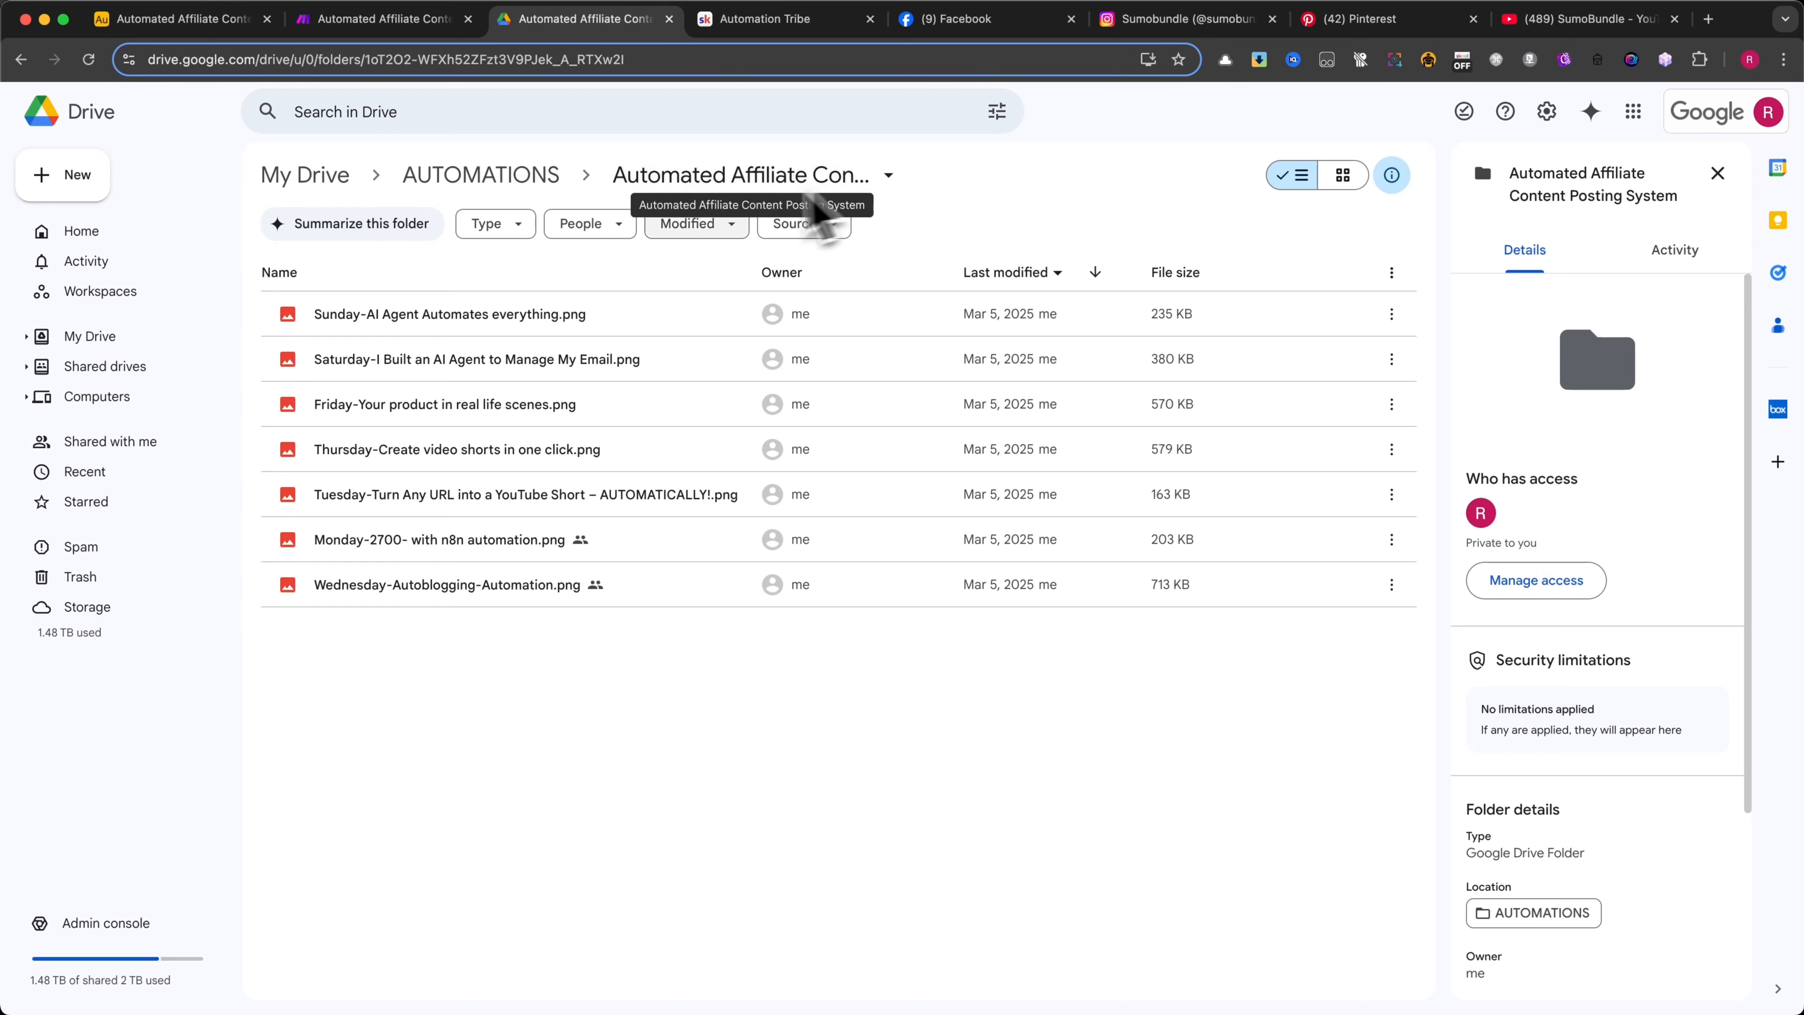
Preview the banner images in the folder and examine how their file names begin with a weekday
mouse_move(286, 326)
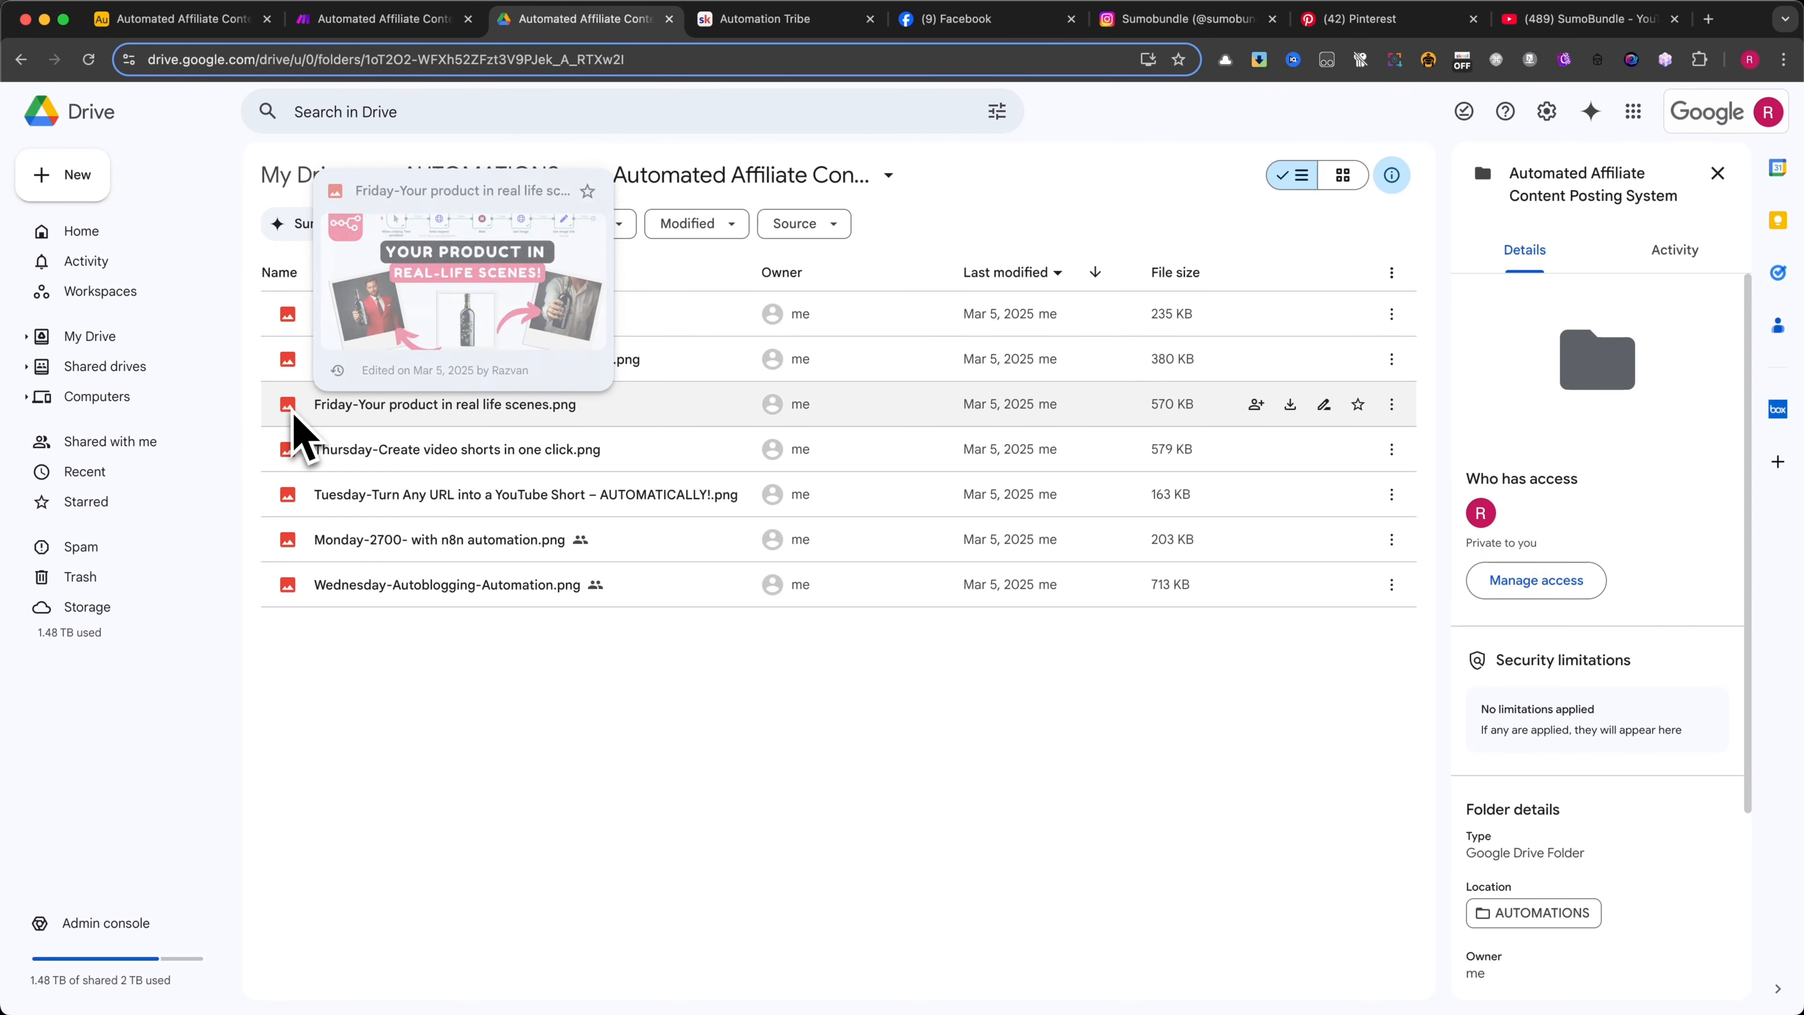
mouse_move(293, 459)
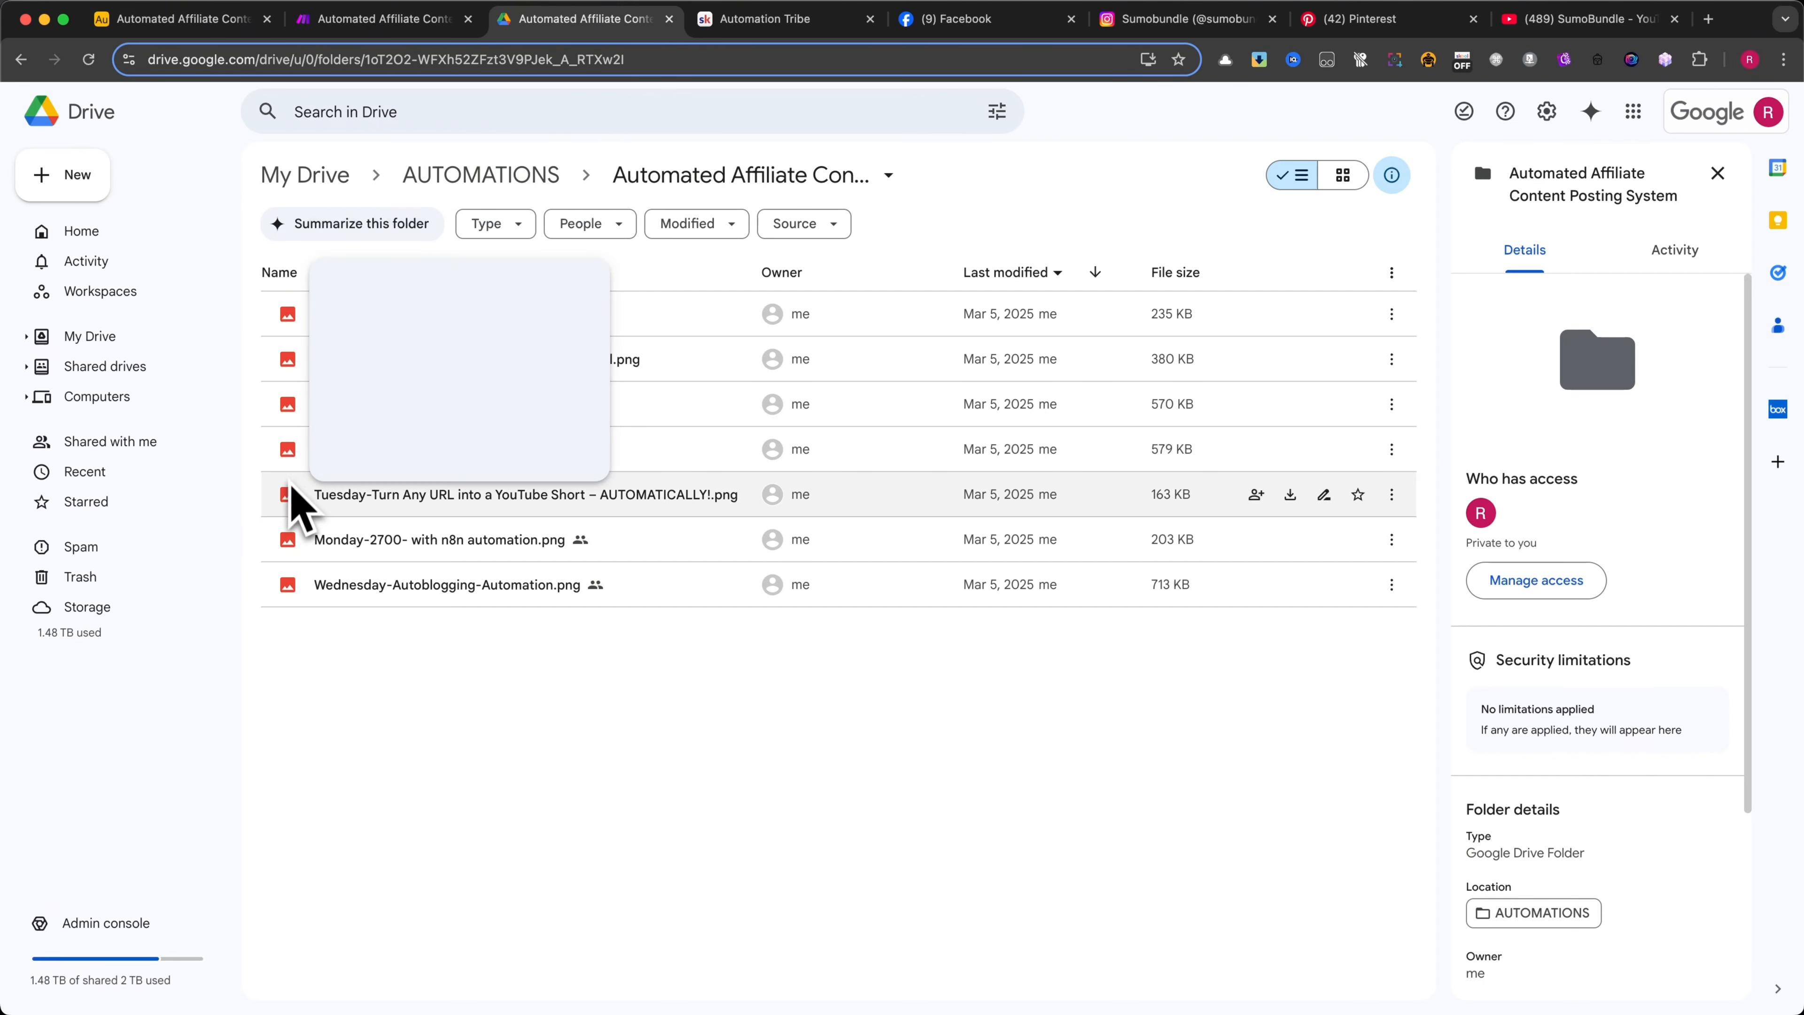
mouse_move(293, 497)
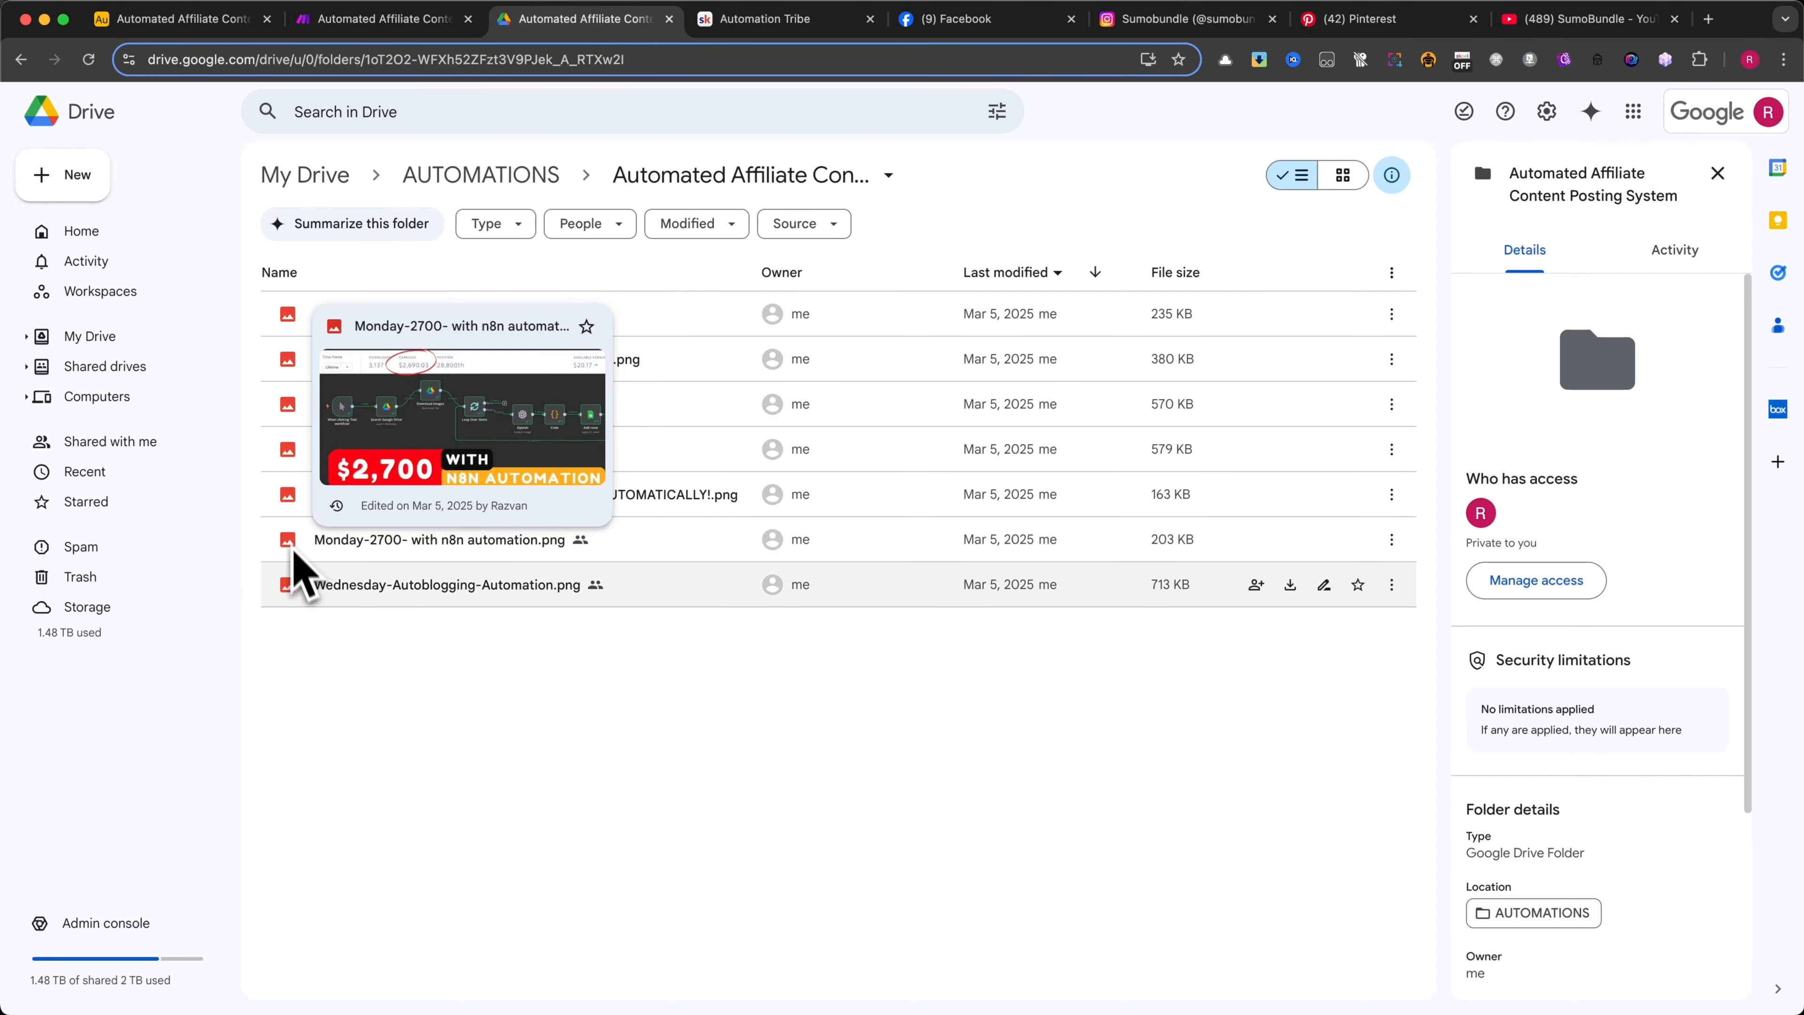
mouse_move(291, 591)
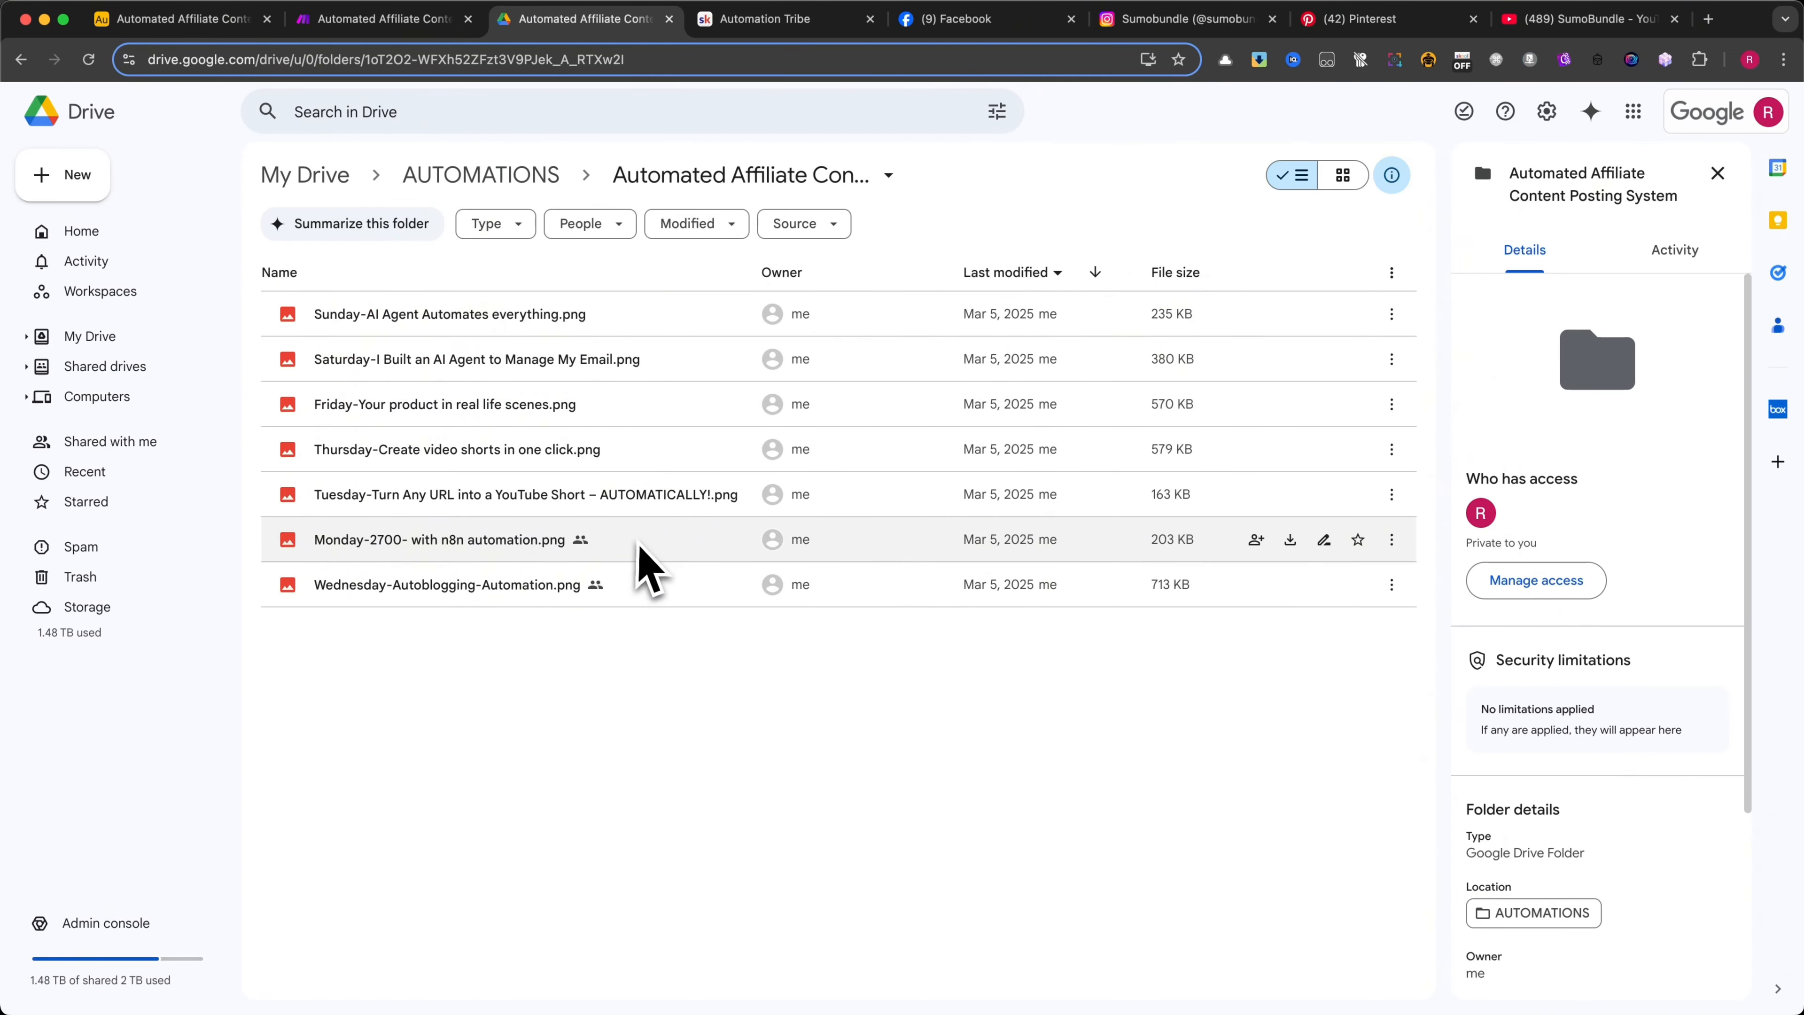
left_click(652, 539)
left_click(490, 700)
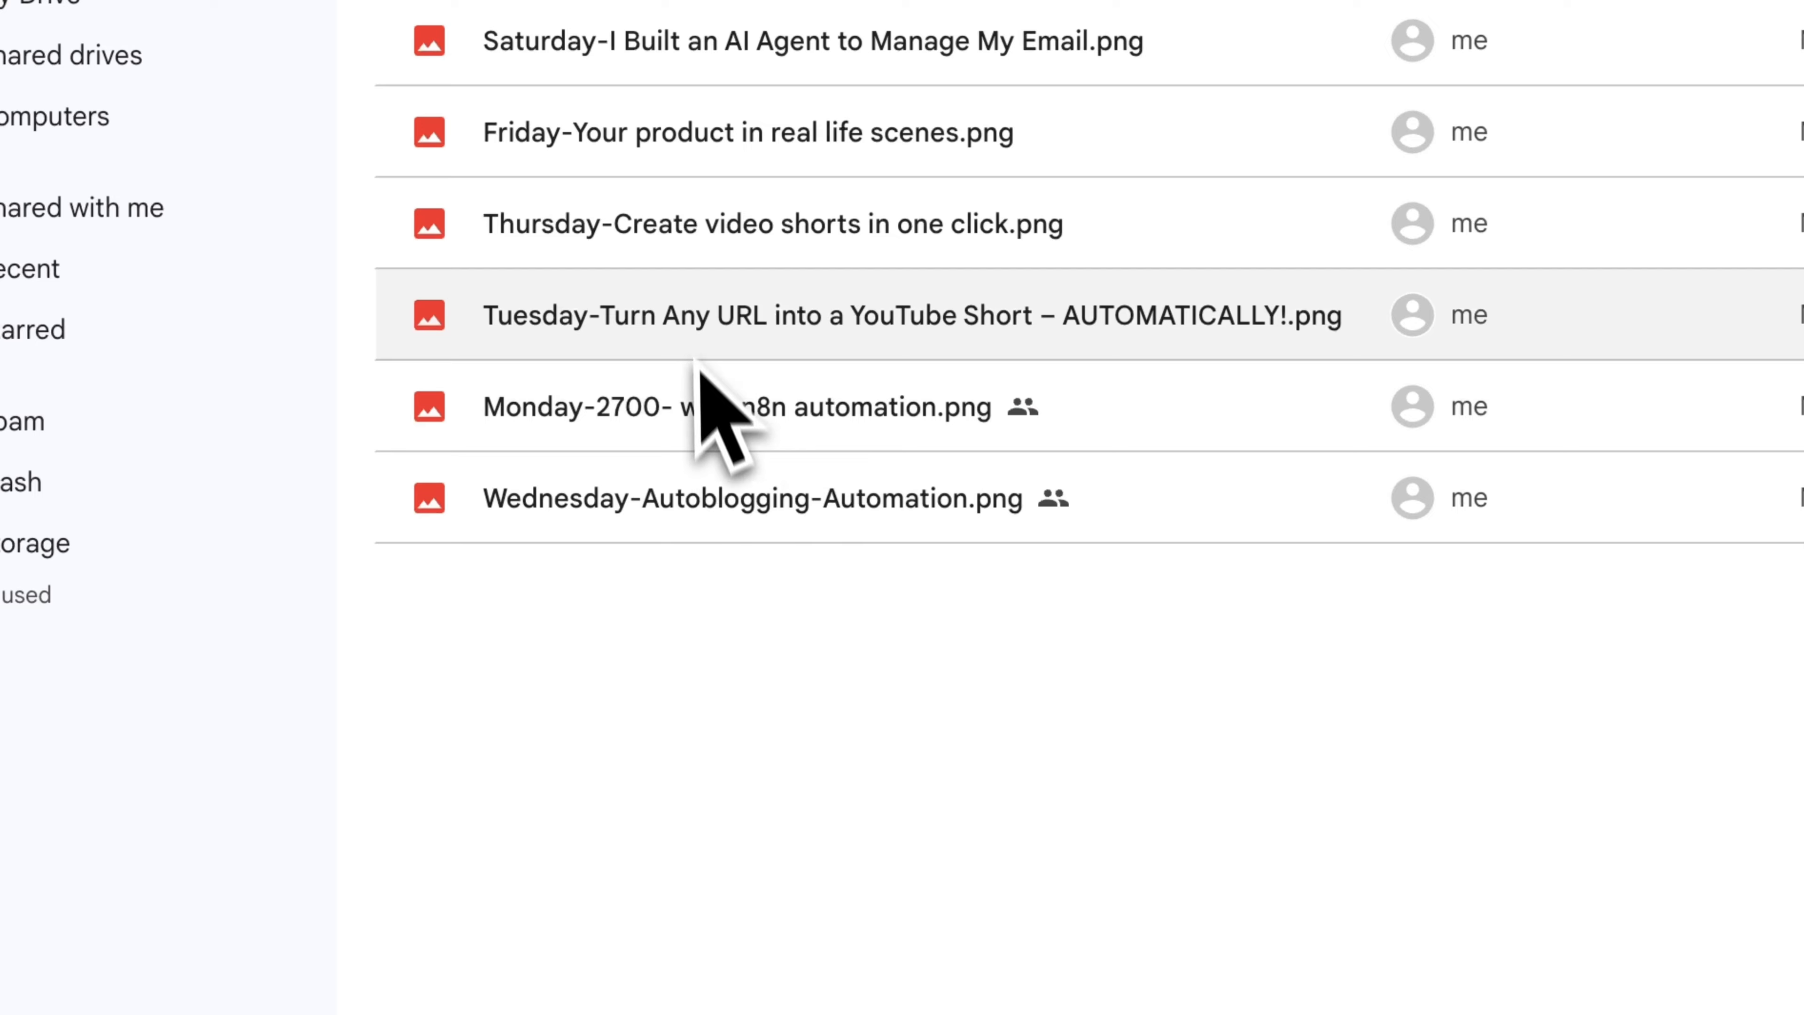
left_click(696, 356)
left_click(899, 701)
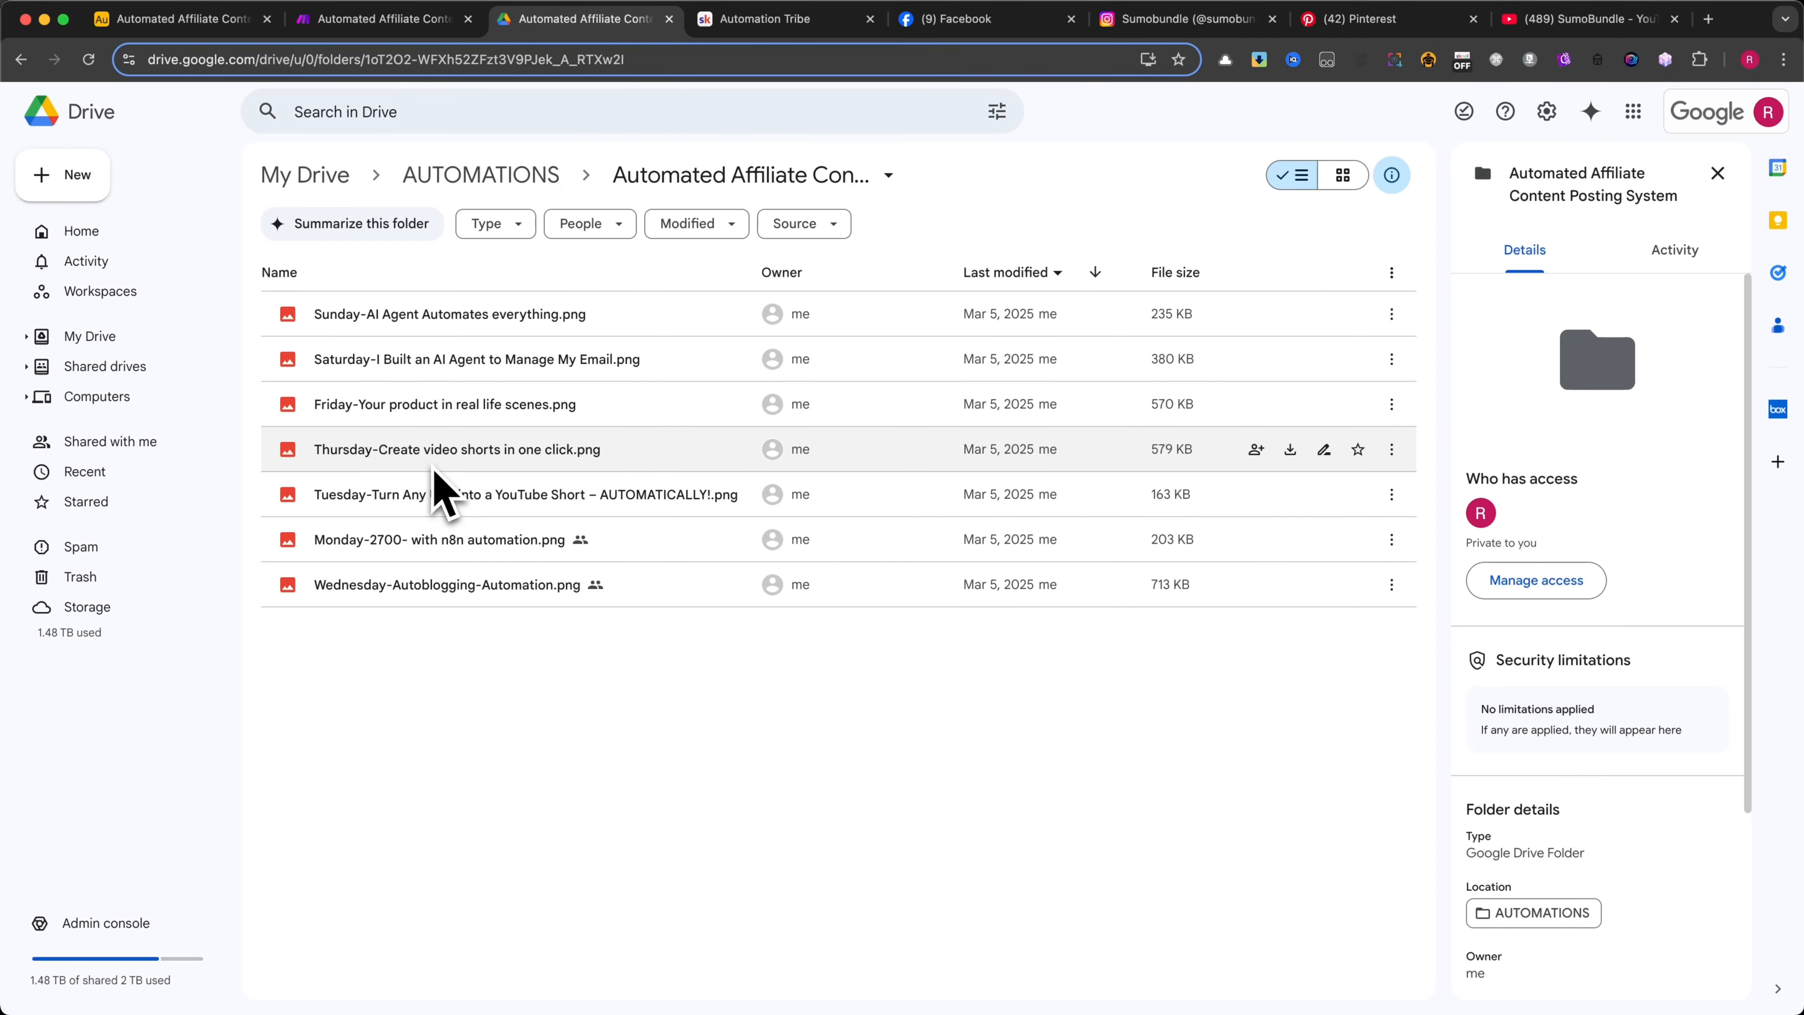
View the Make scenario, then switch to Skool and review the affiliate system's setup guide in the classroom's Download Blueprints course
left_click(362, 20)
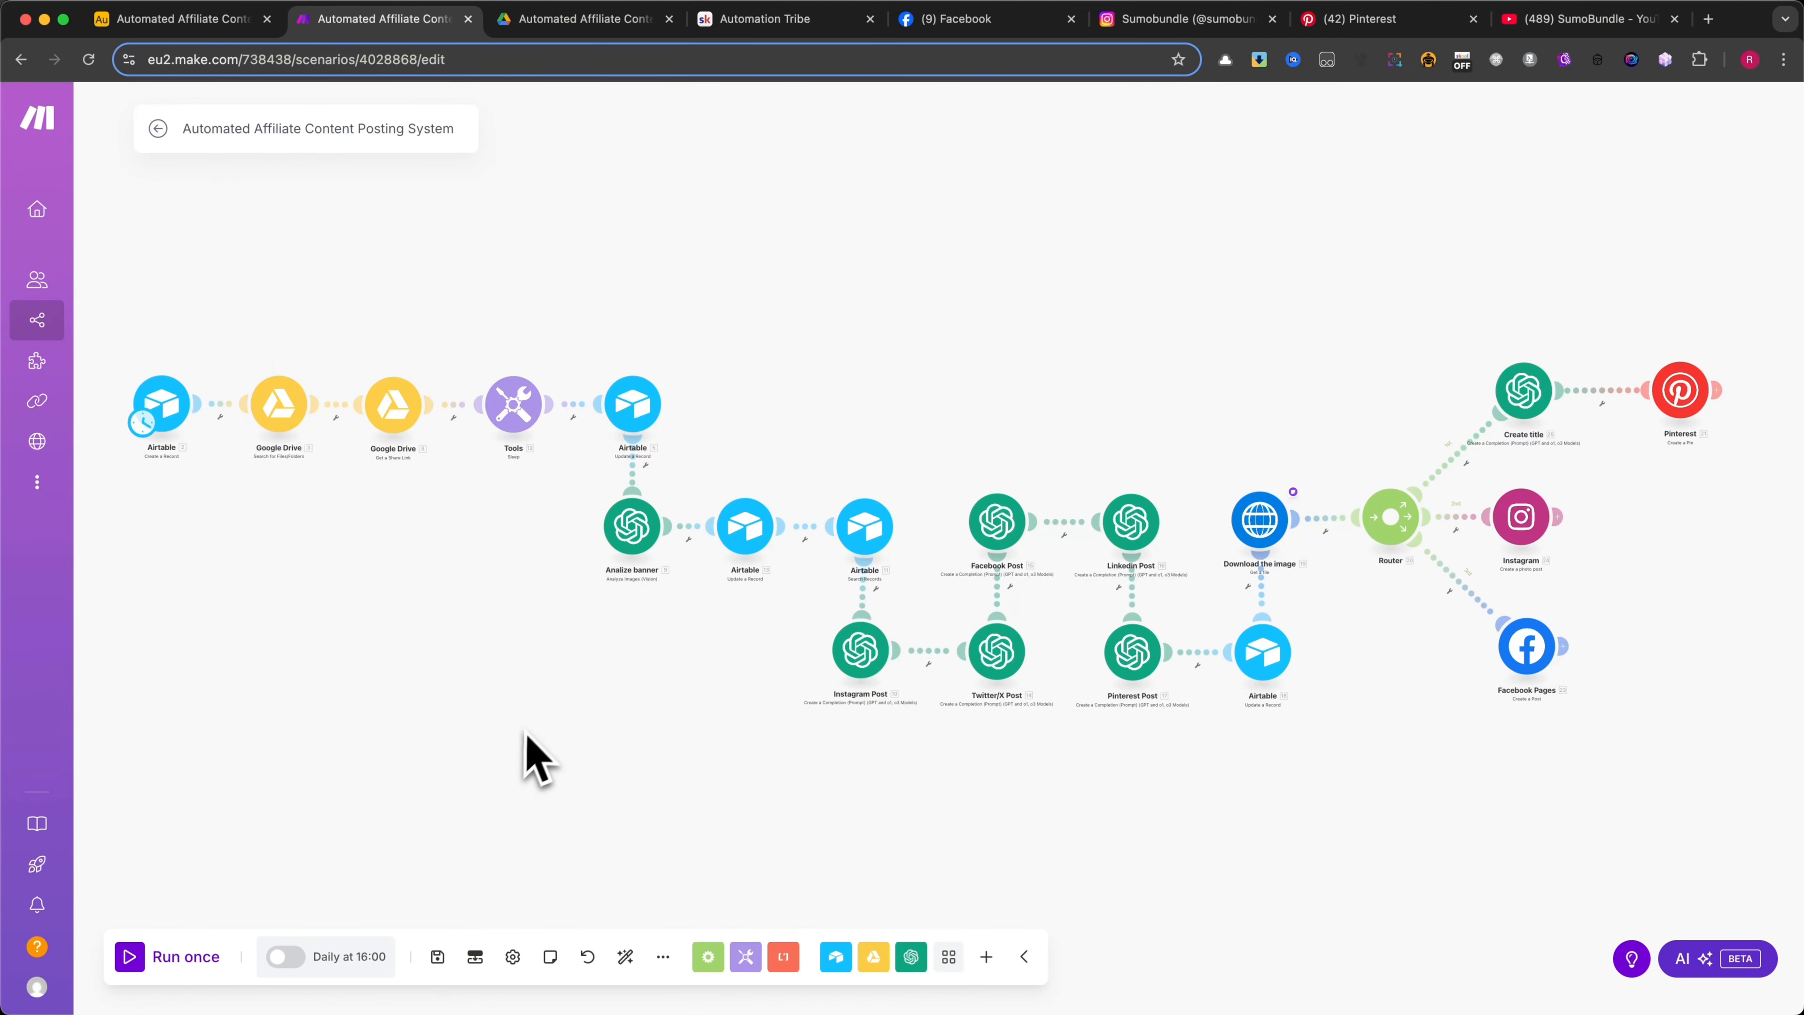
left_click(786, 26)
scroll(720, 298, "up", 5)
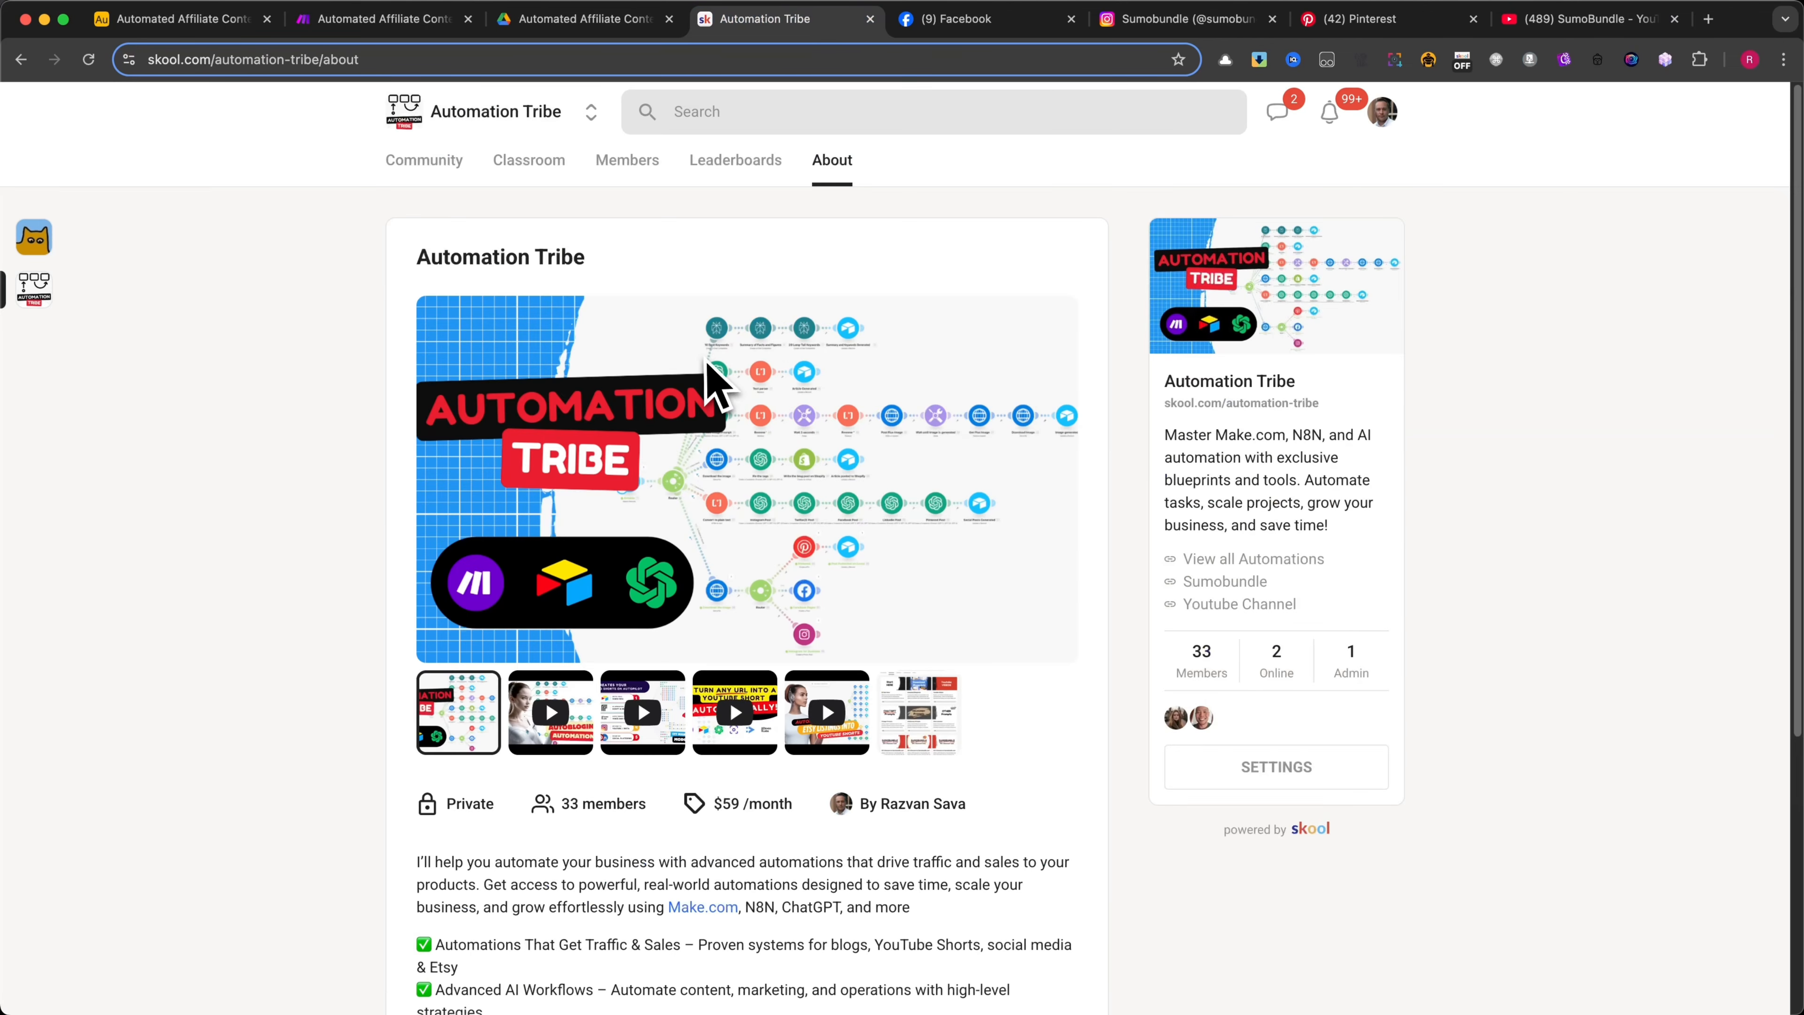
left_click(529, 161)
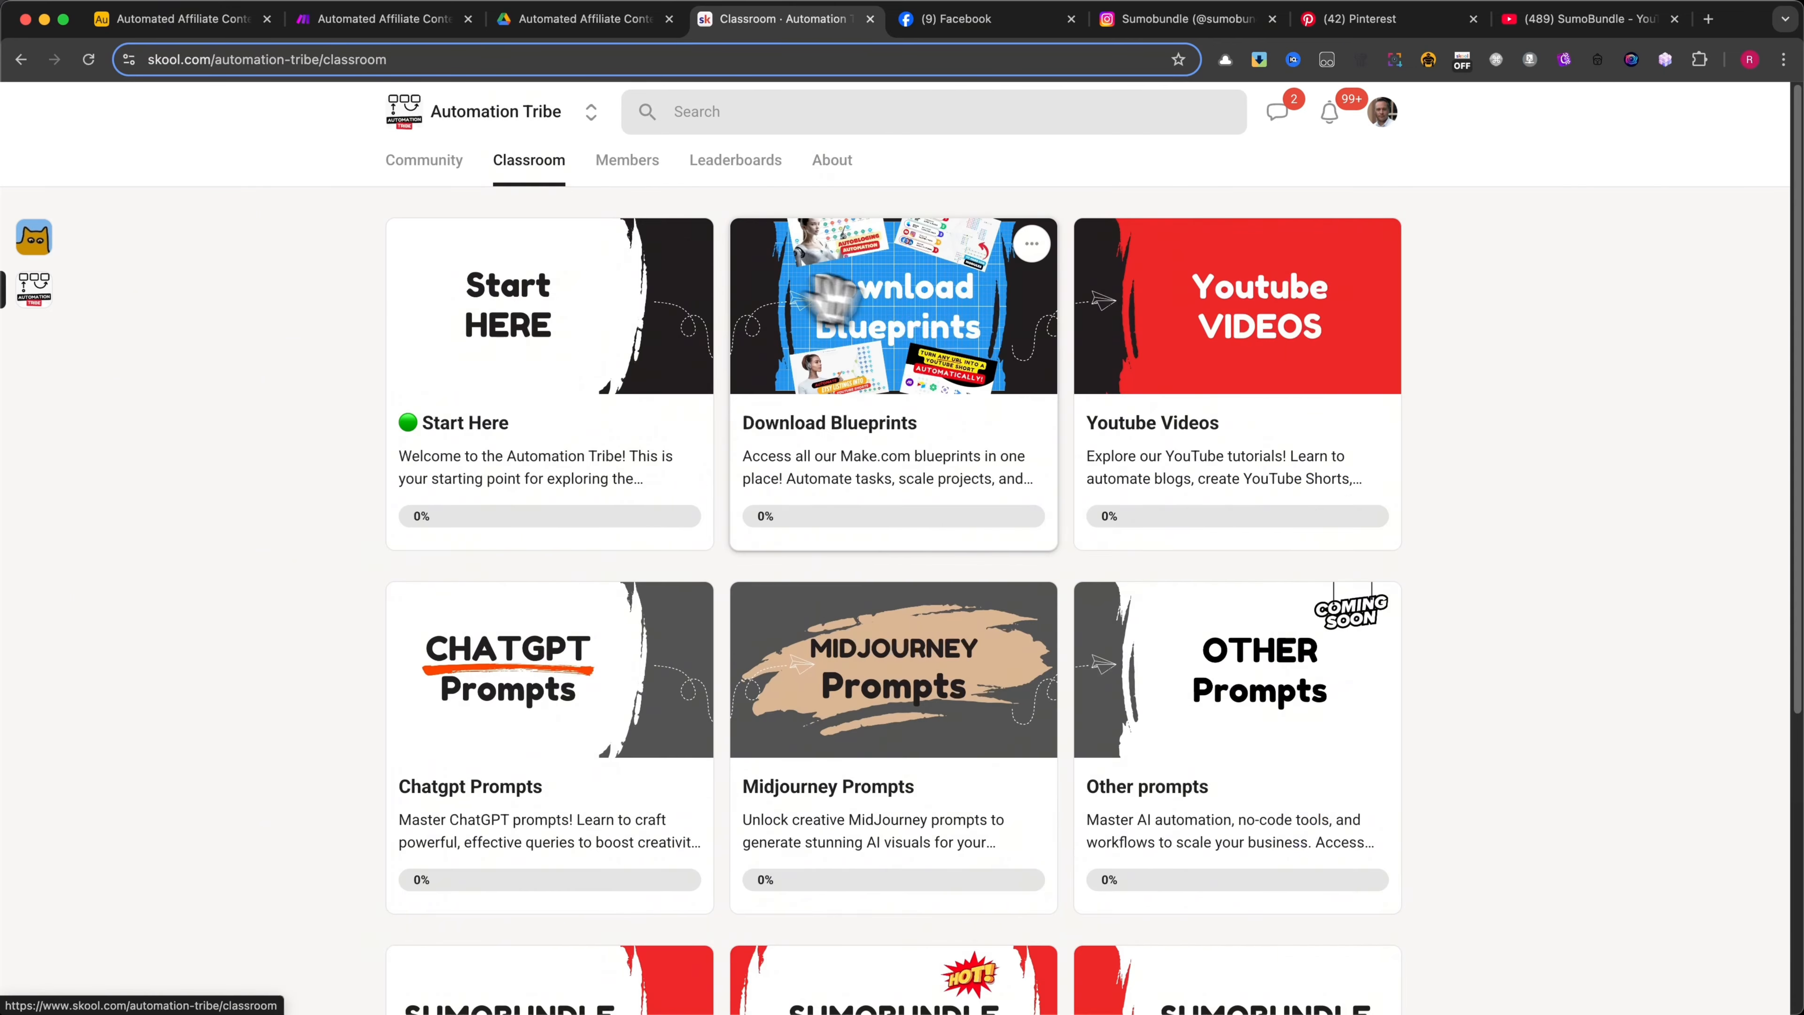
left_click(923, 313)
scroll(919, 693, "down", 15)
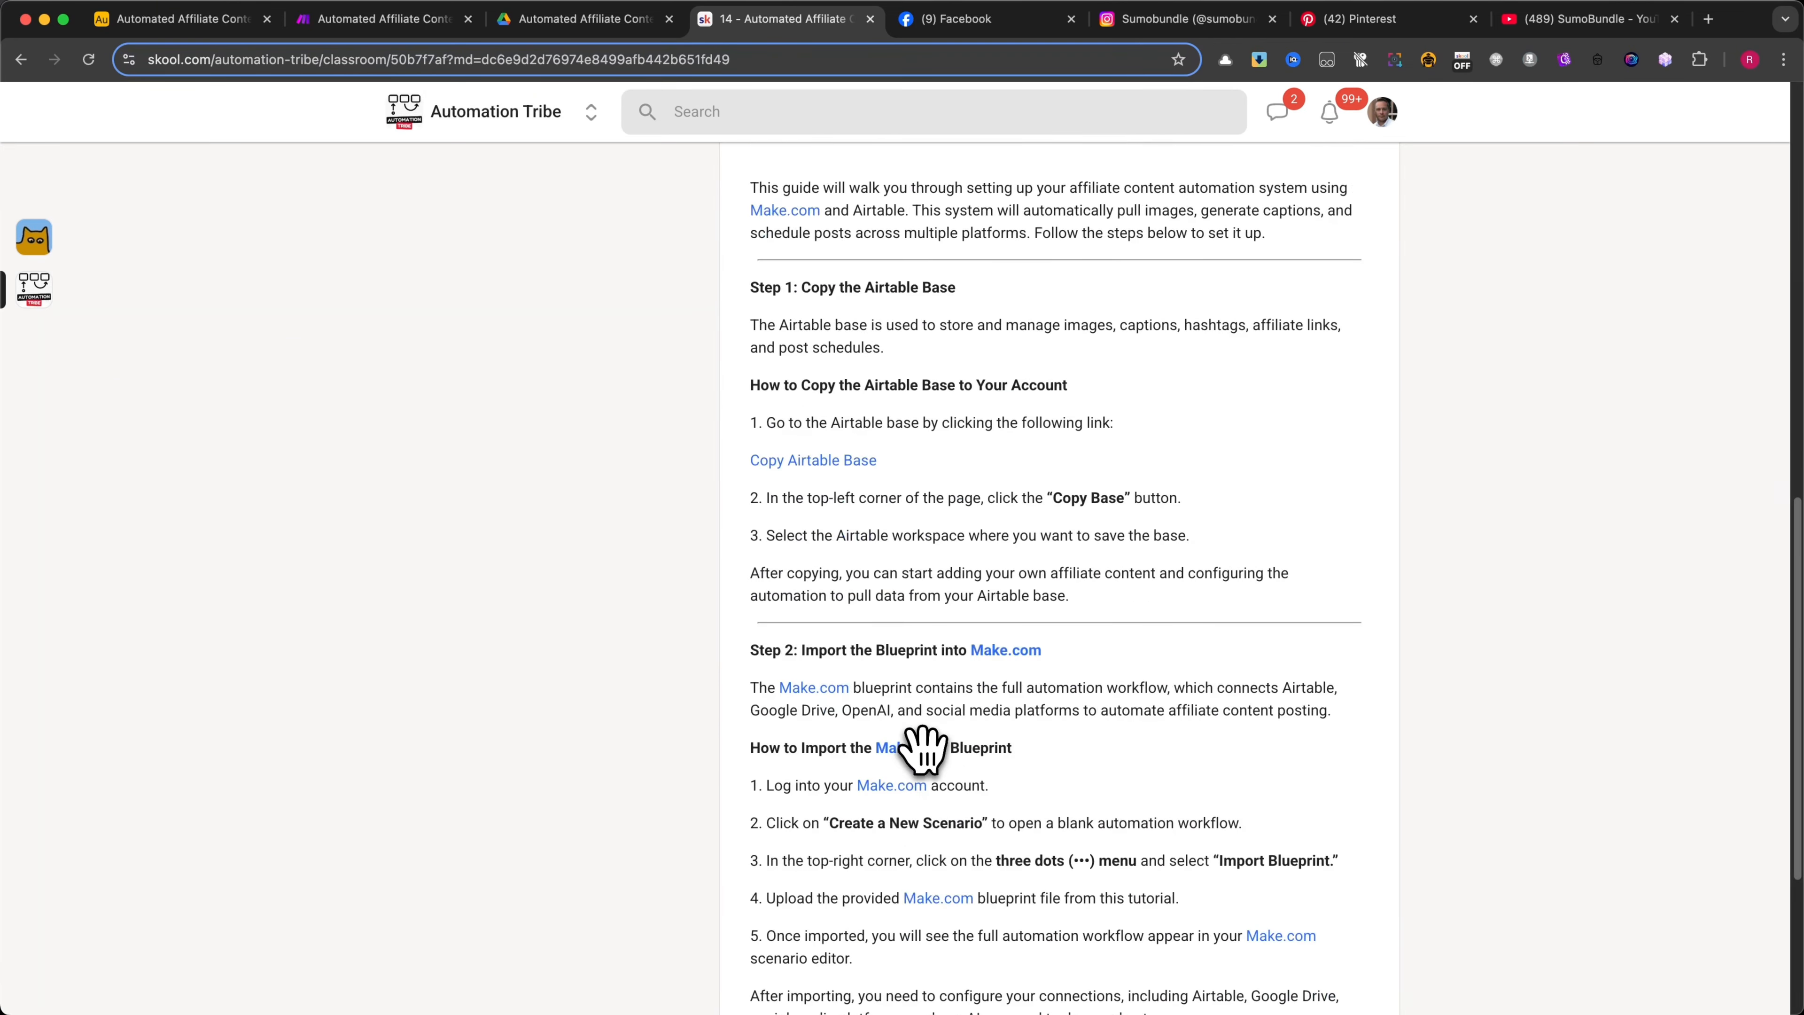
Switch to the Make scenario, open the blueprint import dialog and close it without choosing a file
left_click(383, 19)
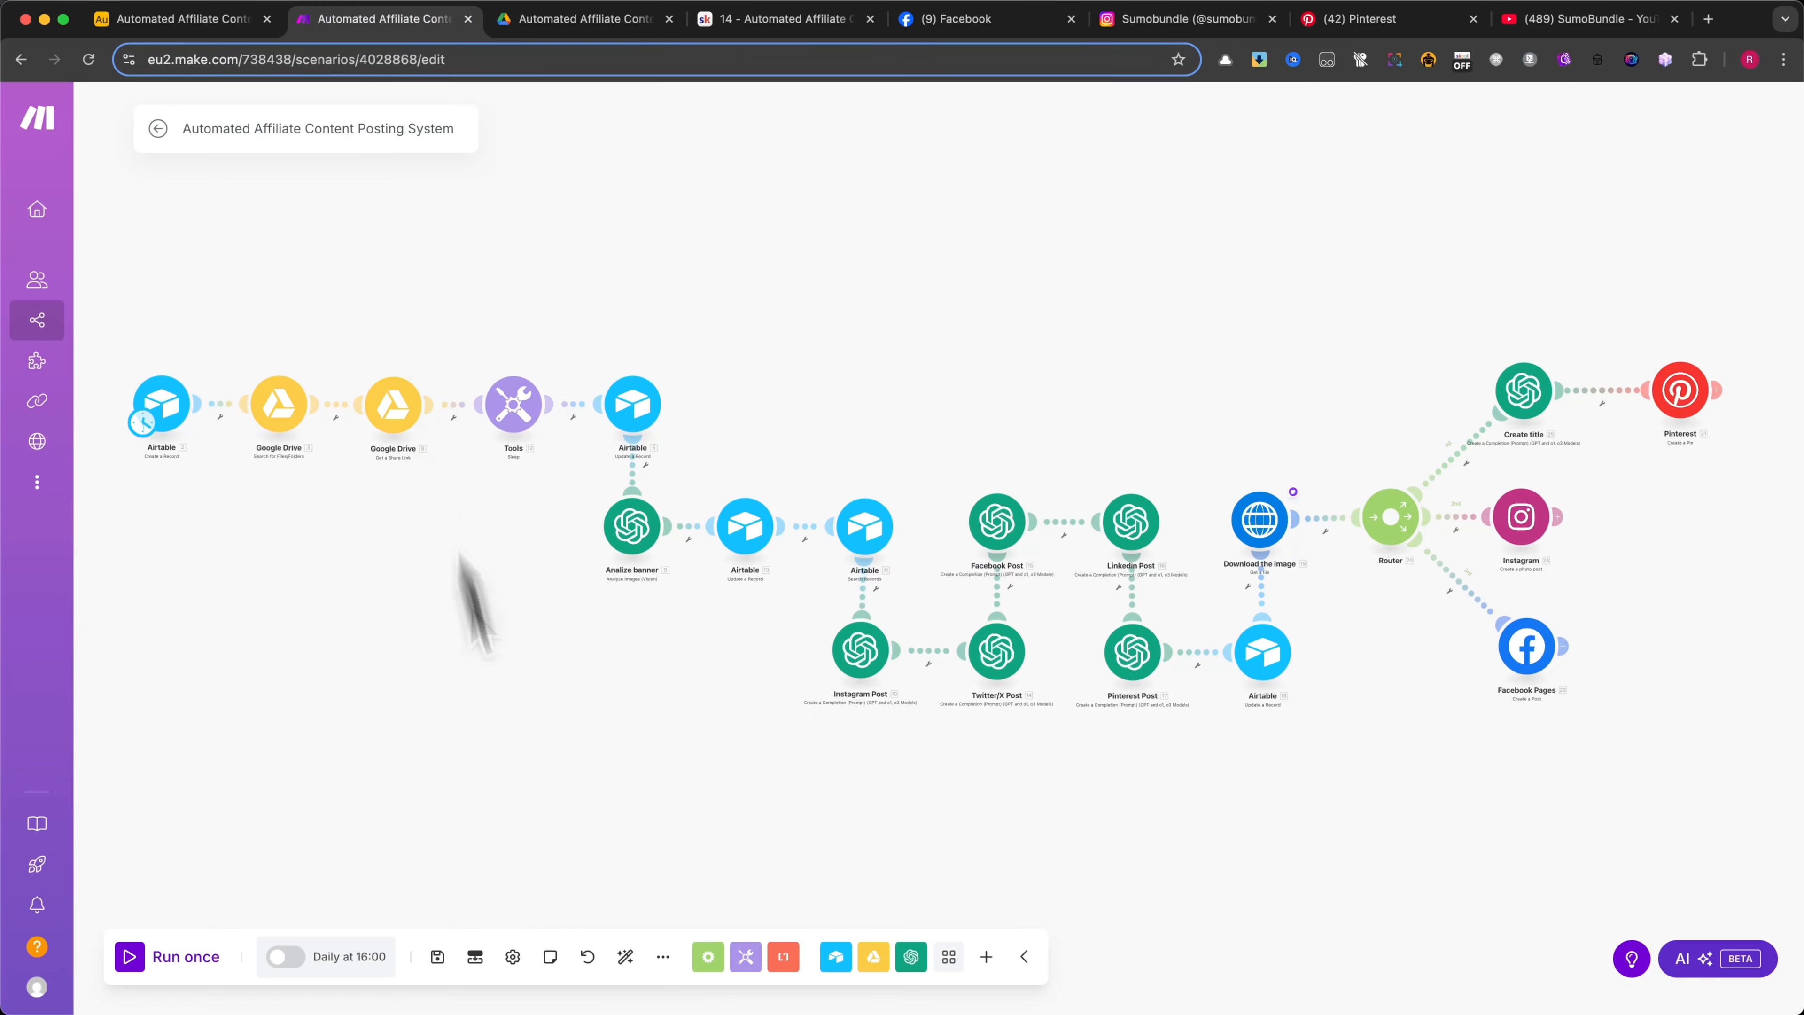
left_click(668, 952)
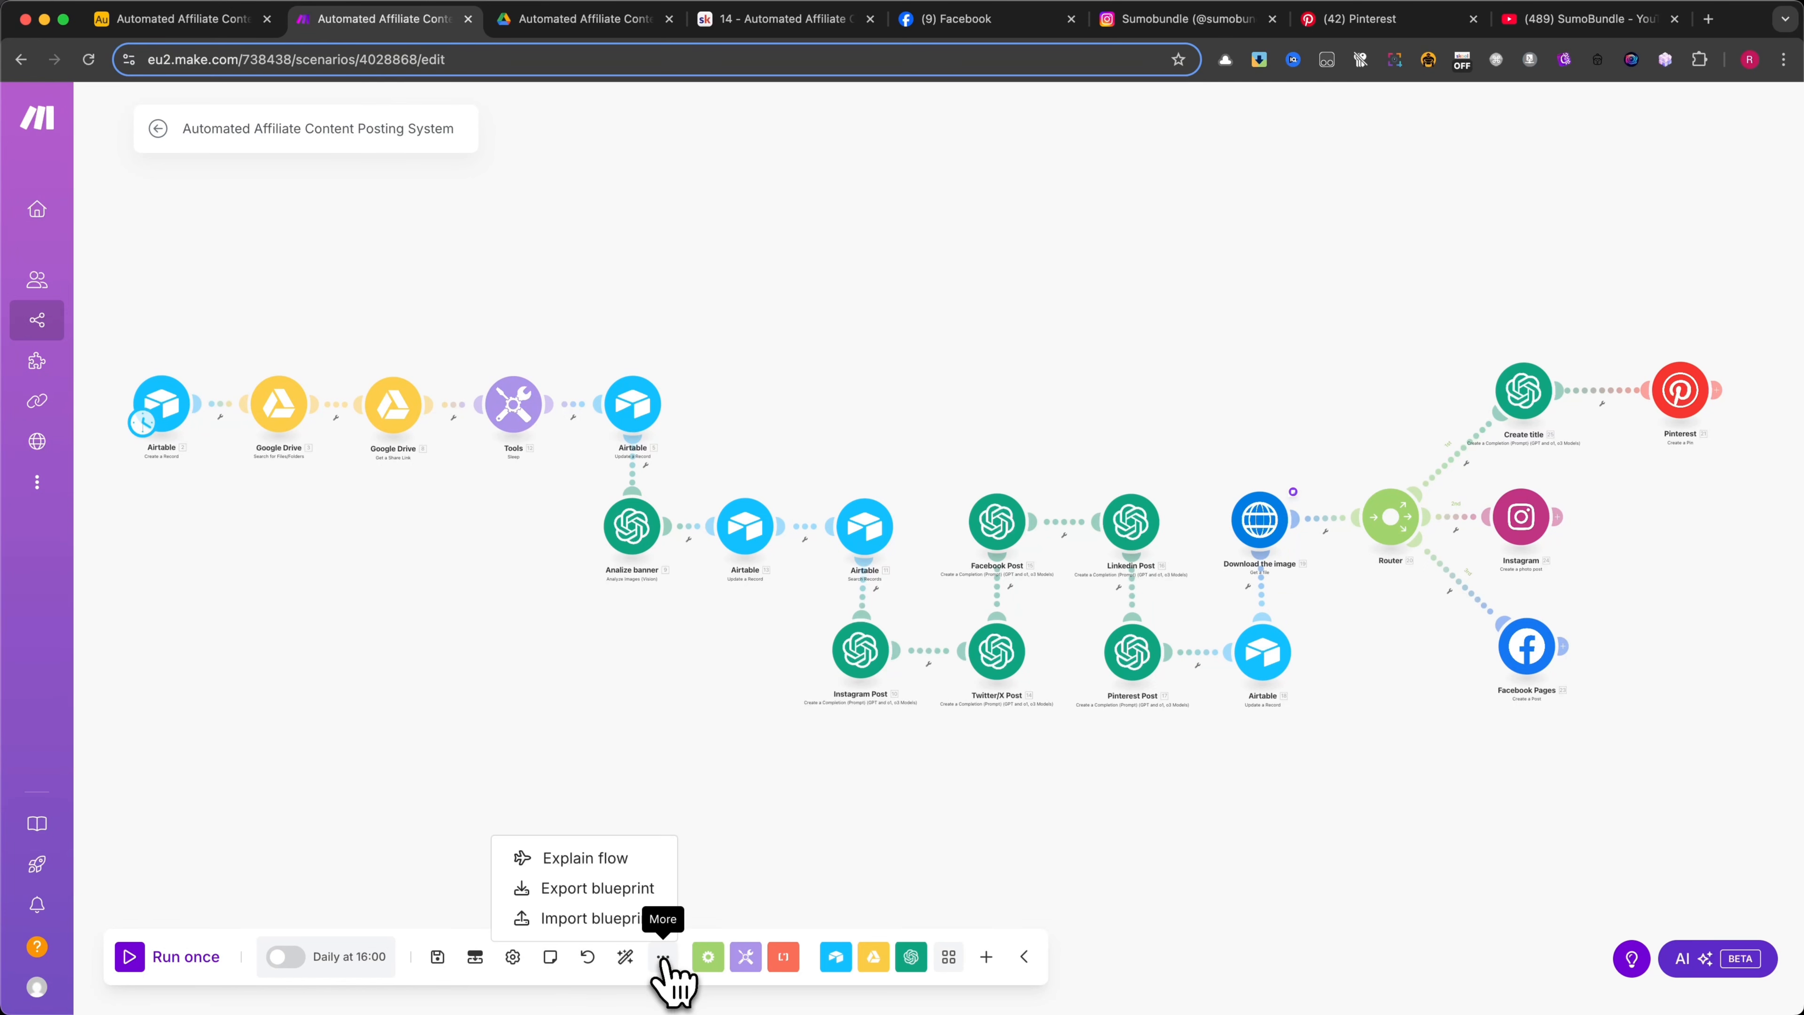
left_click(622, 920)
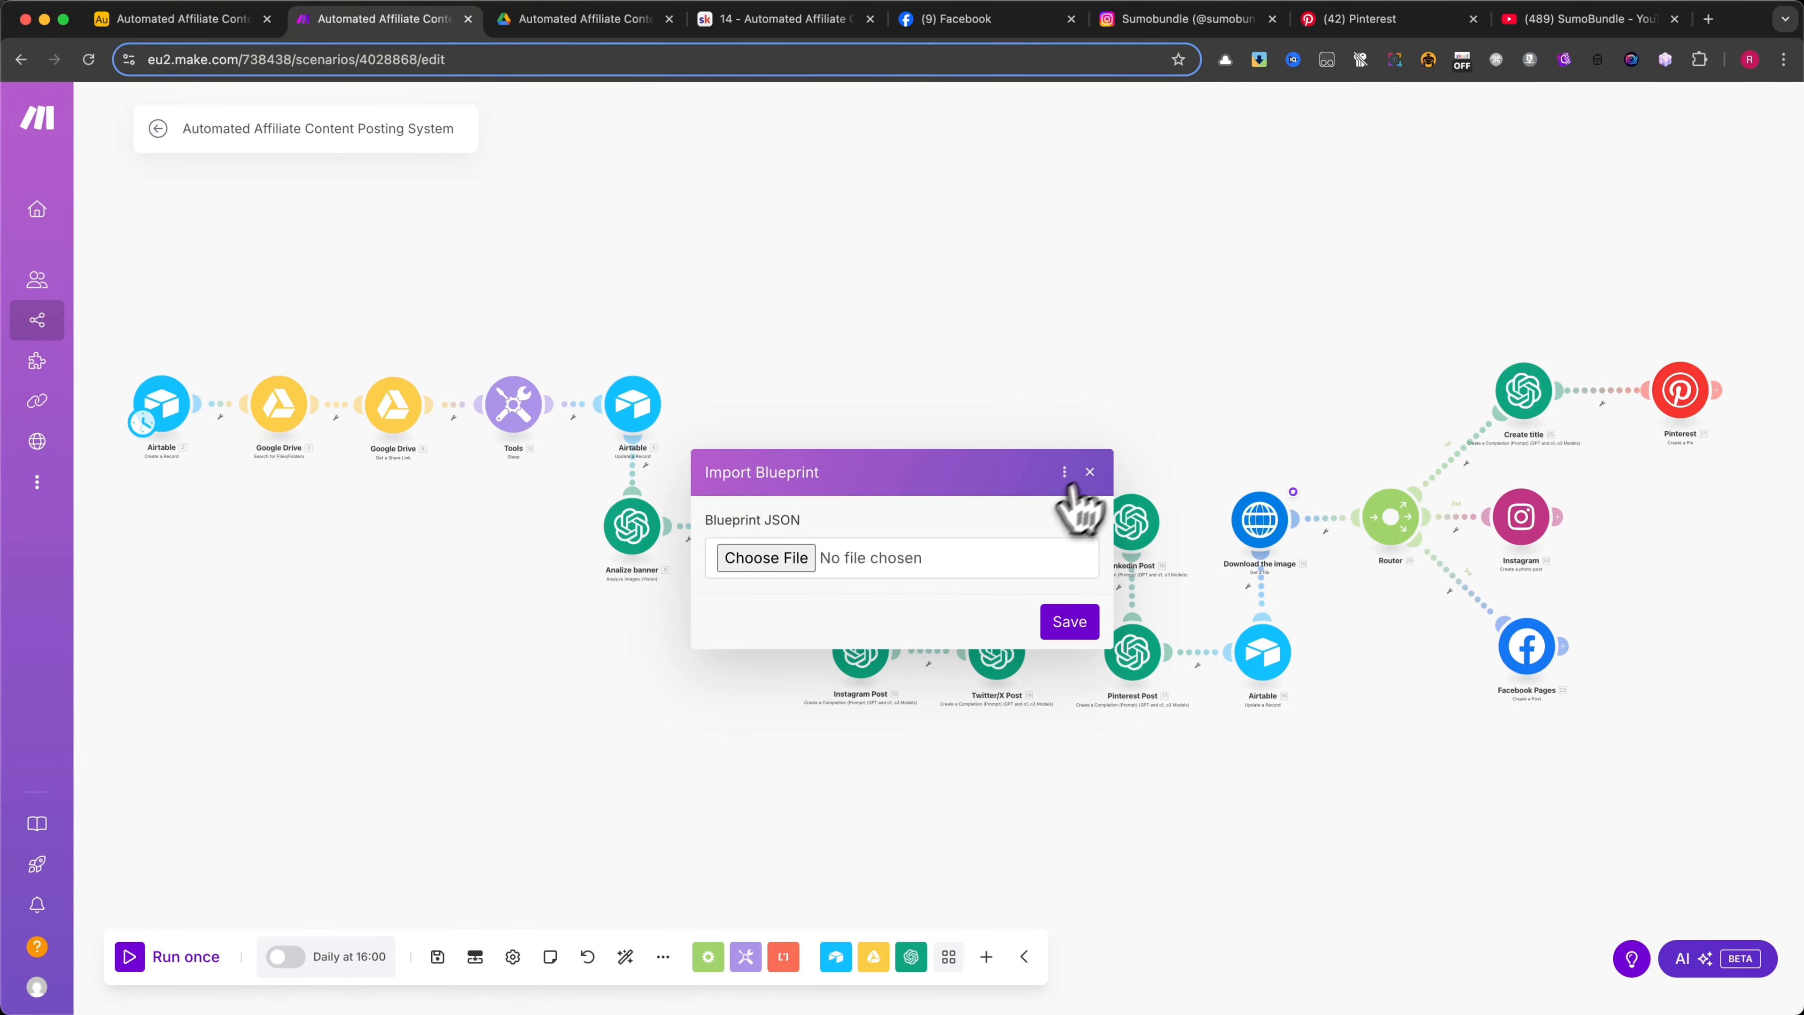
left_click(1090, 472)
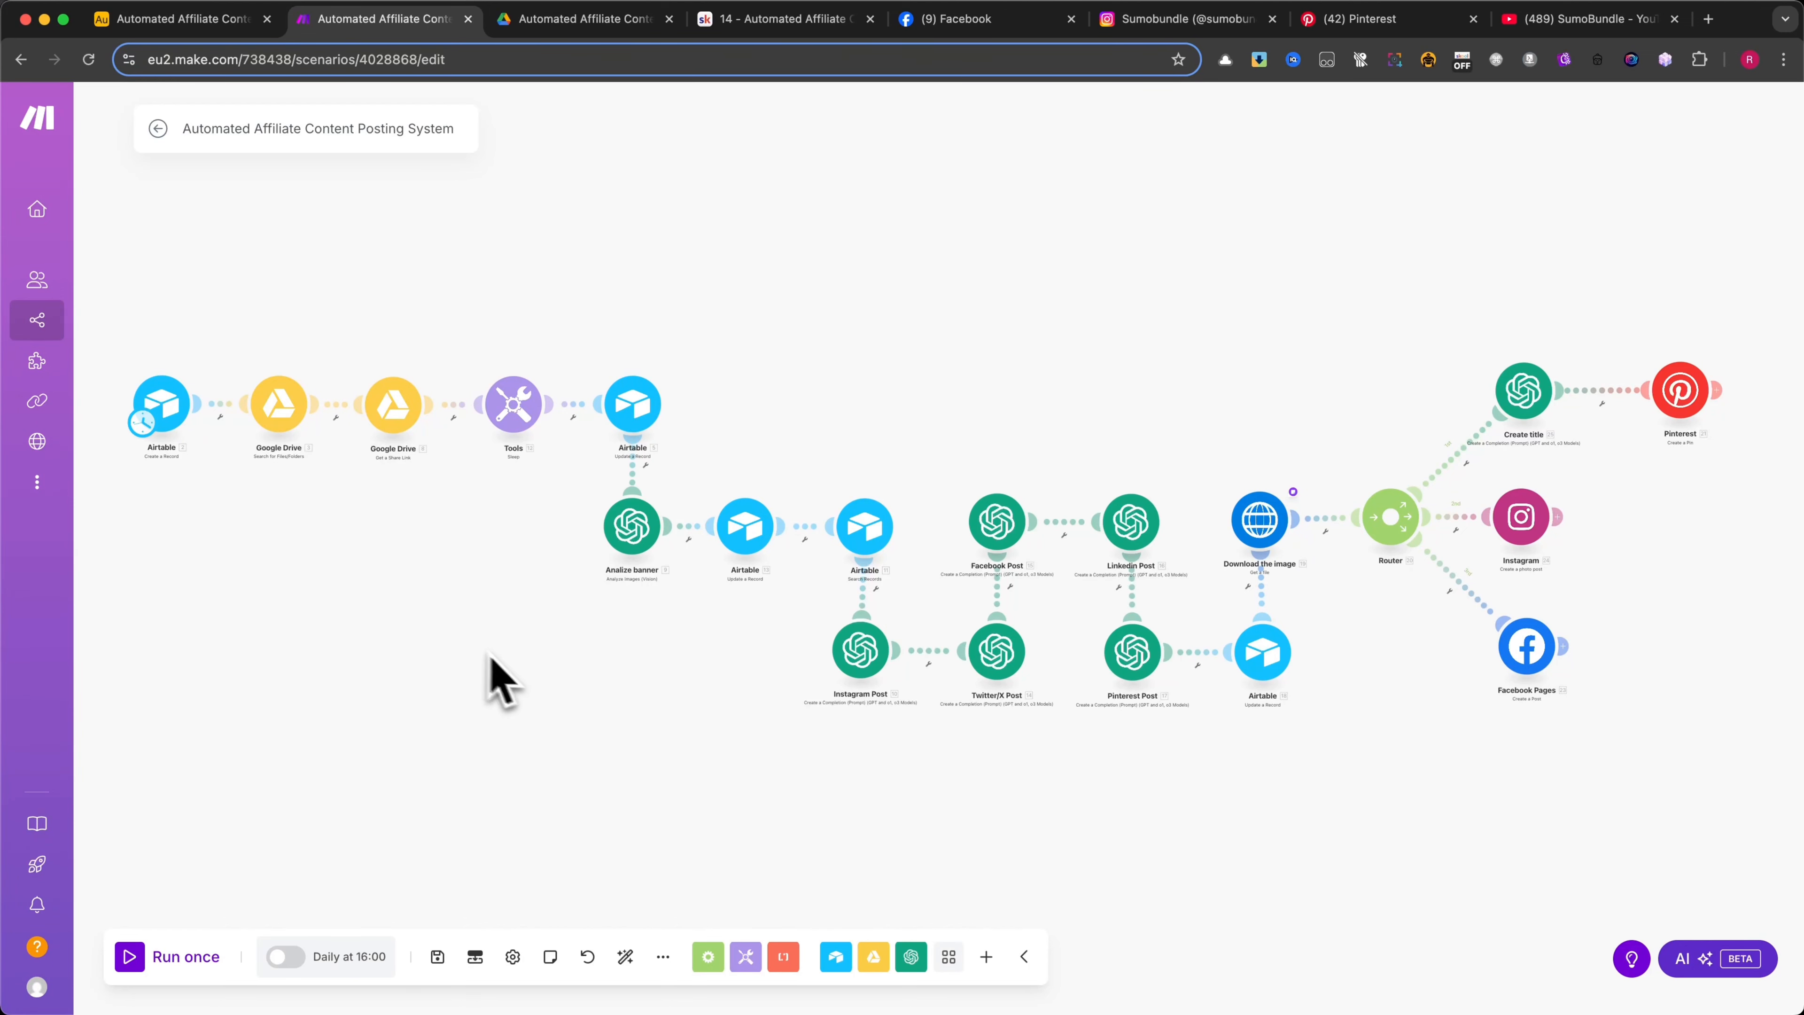
Open the Google Drive search module in the scenario and compare its selected folder with the image folder in Google Drive
left_click_drag(347, 613, 512, 713)
scroll(458, 661, "up", 2)
left_click(310, 469)
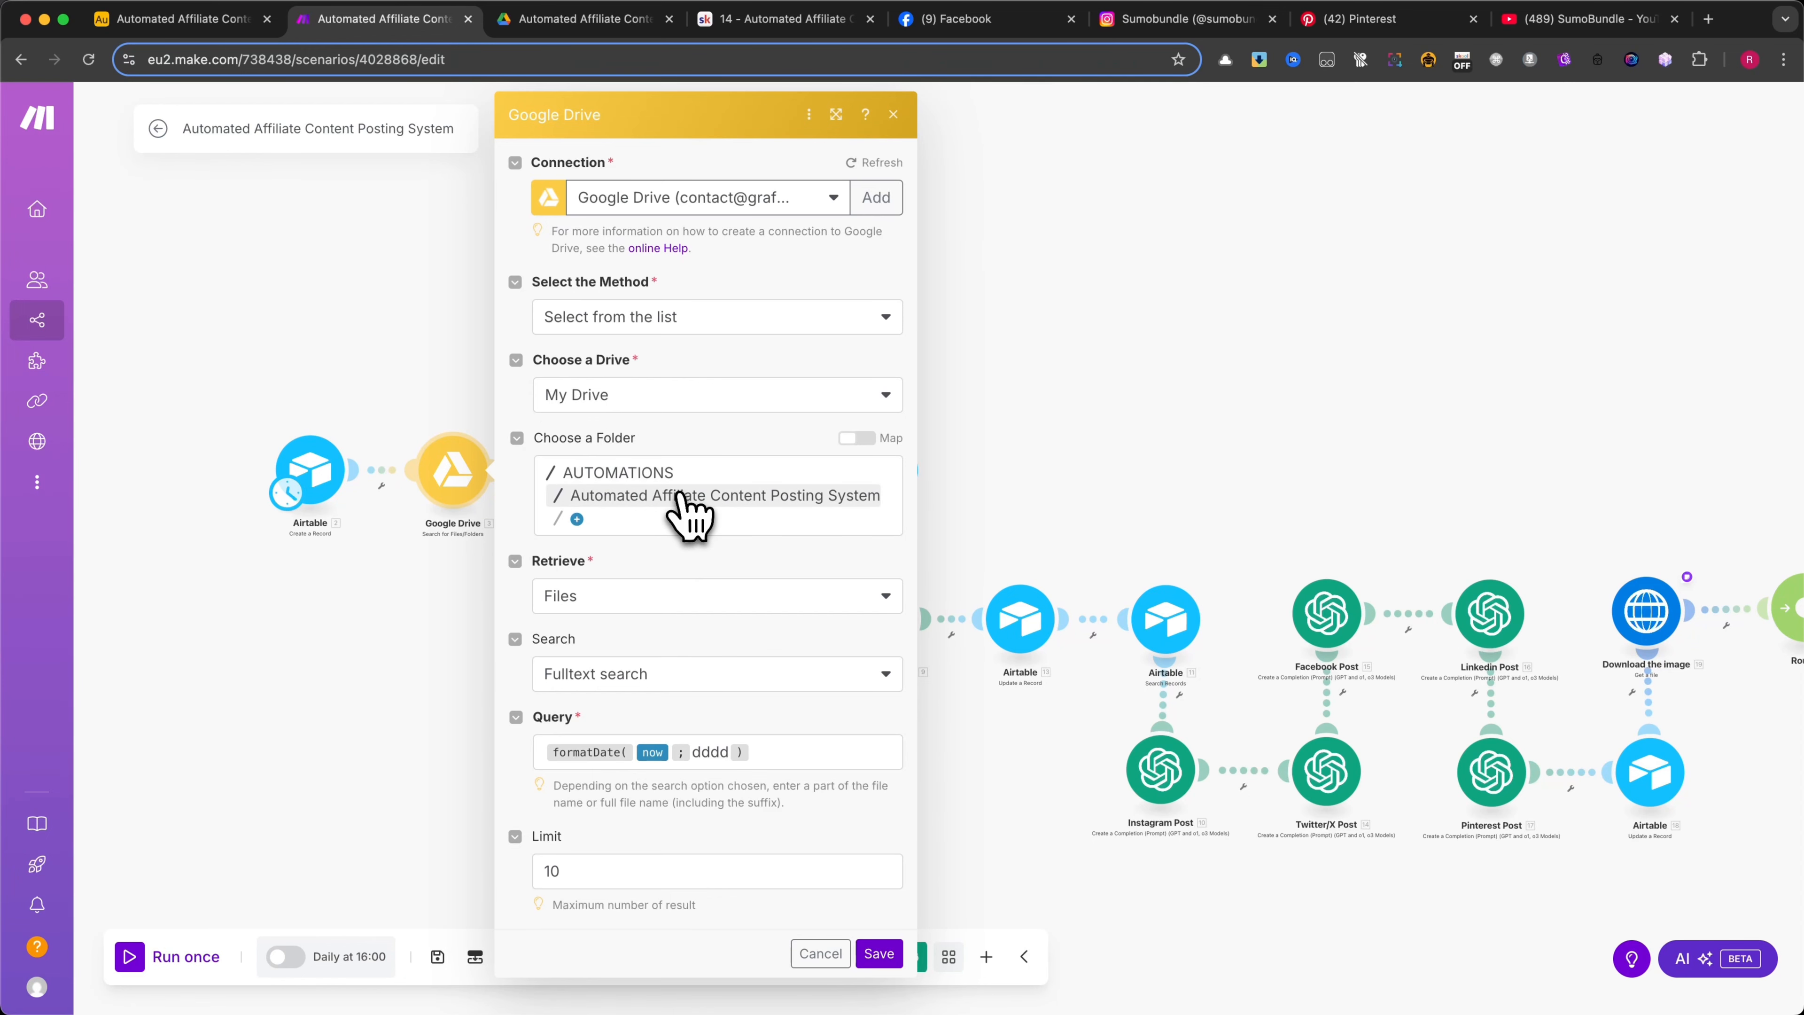
left_click(596, 20)
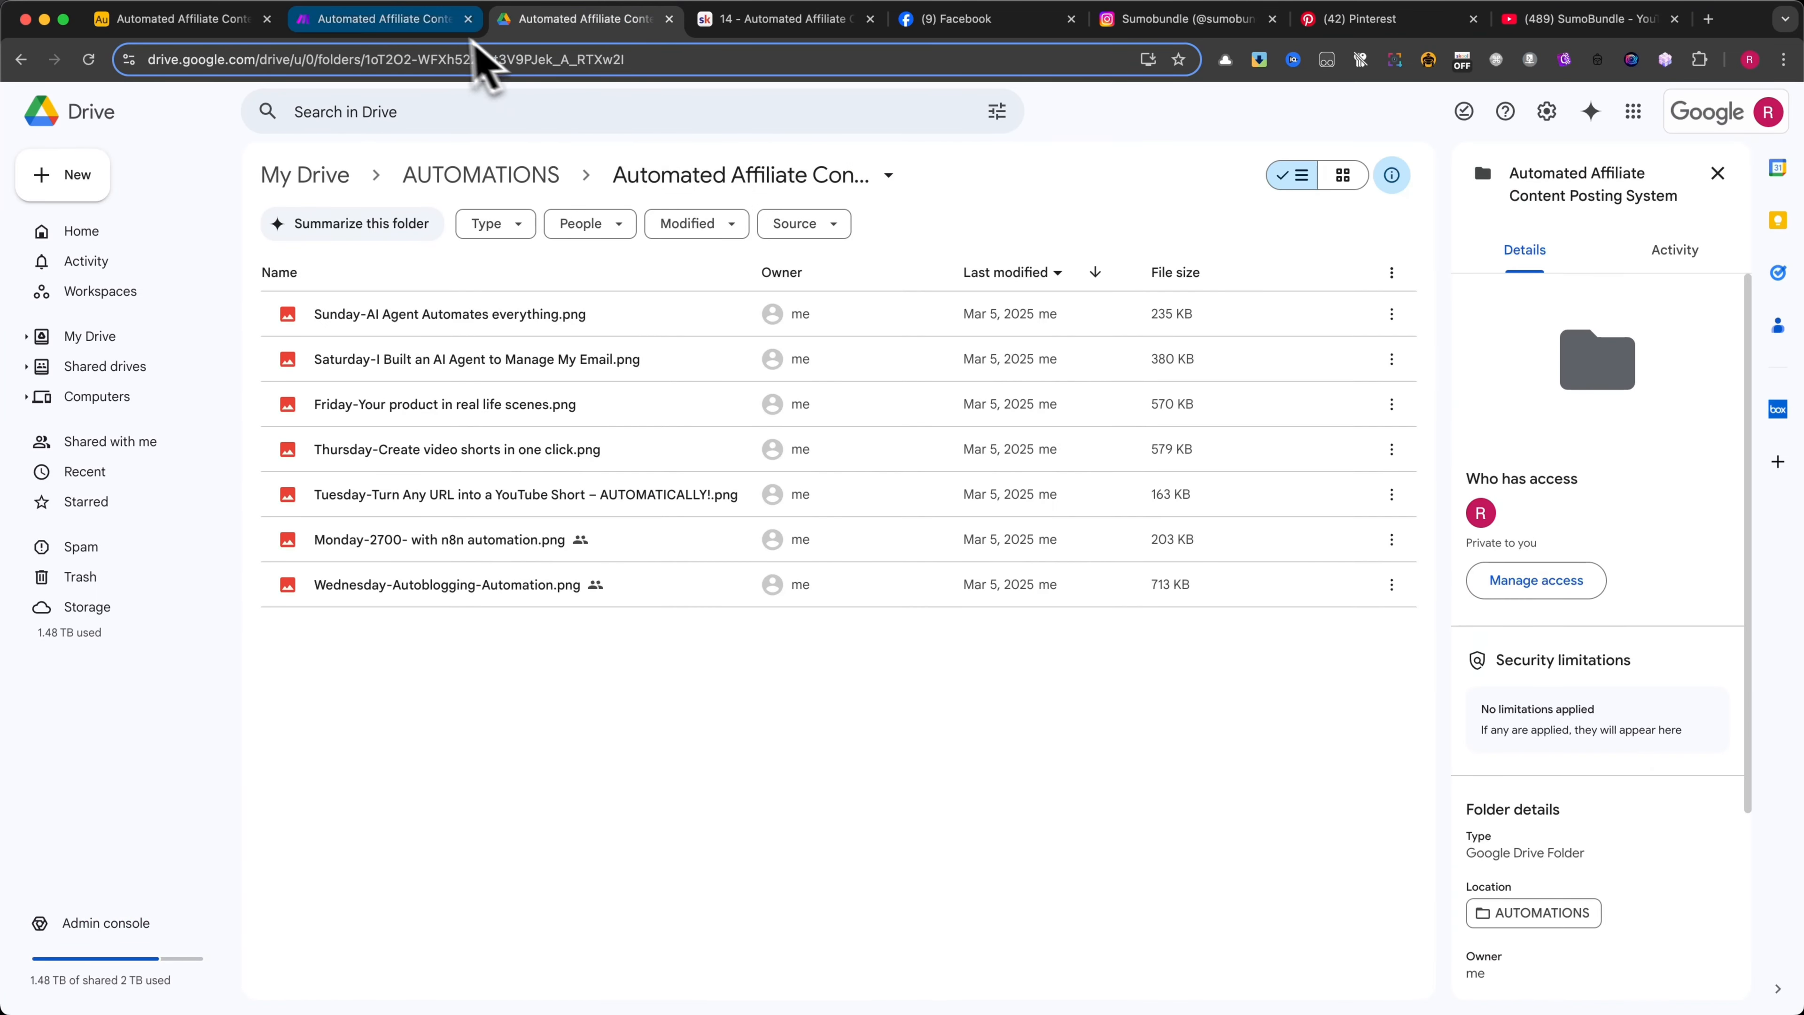
left_click(455, 20)
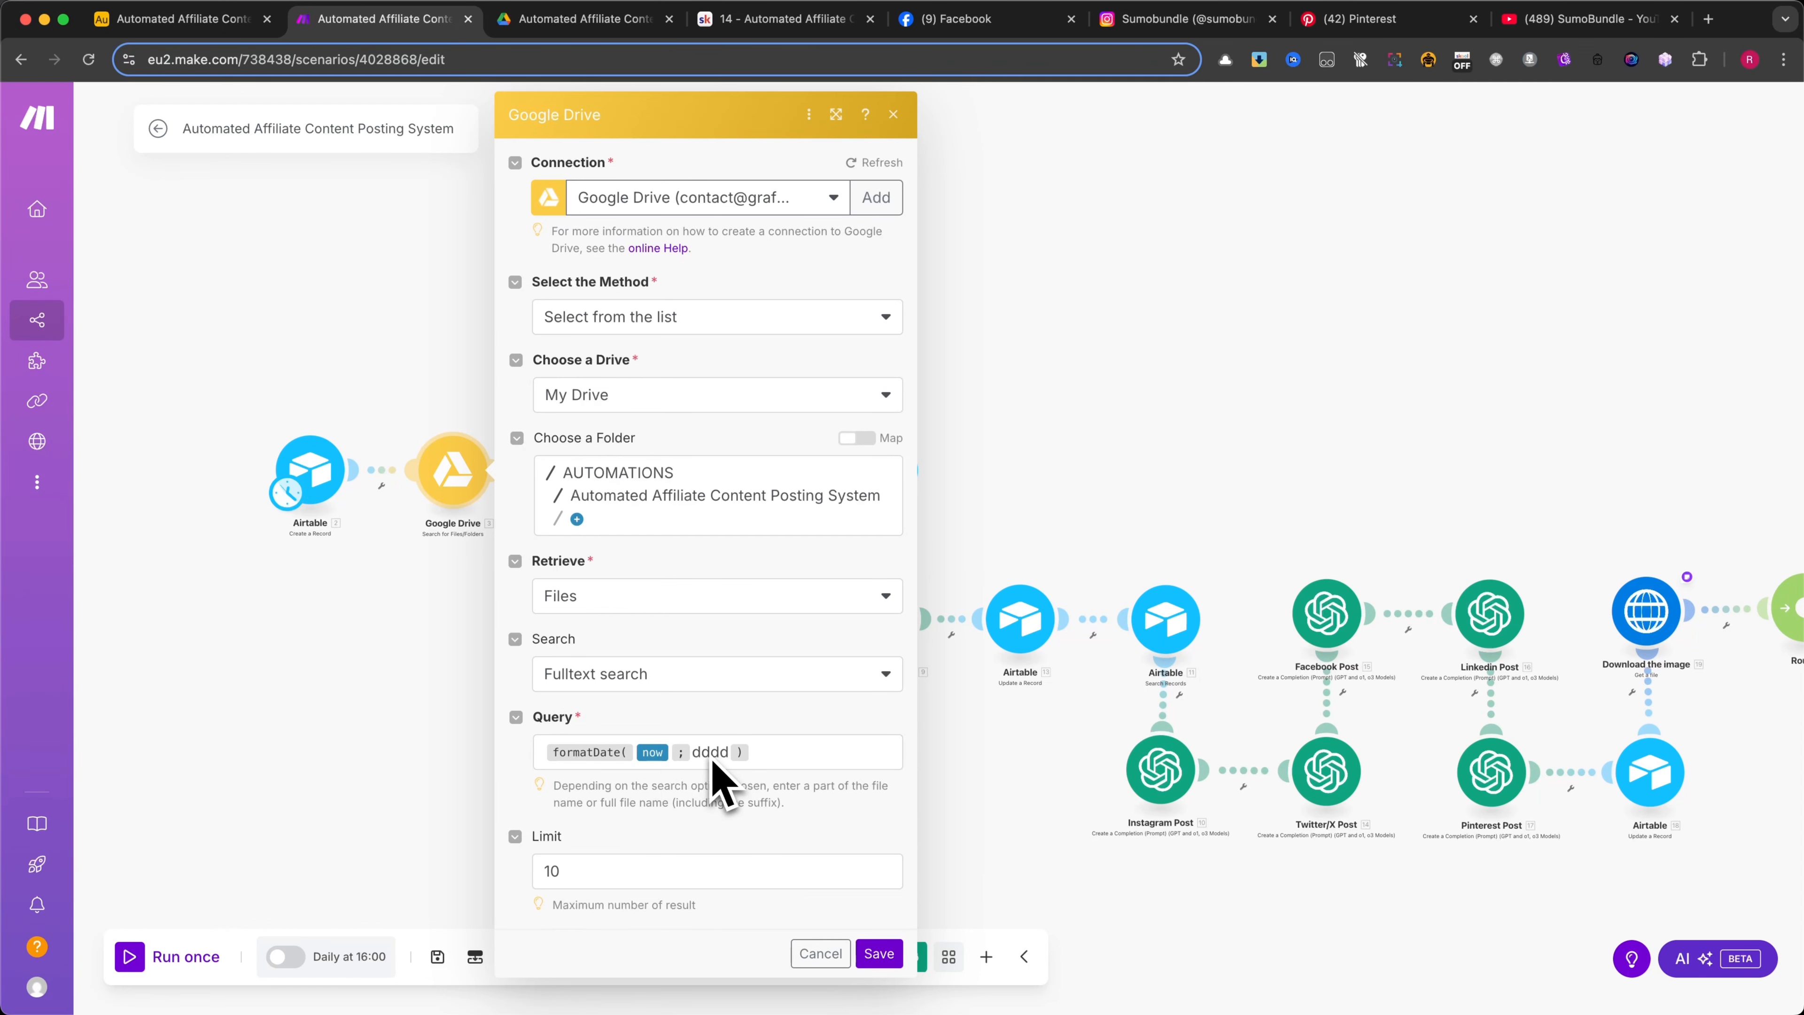
Set the Google Drive search module's result limit to 30 and inspect the formatDate expression in its query
left_click(603, 864)
type("3")
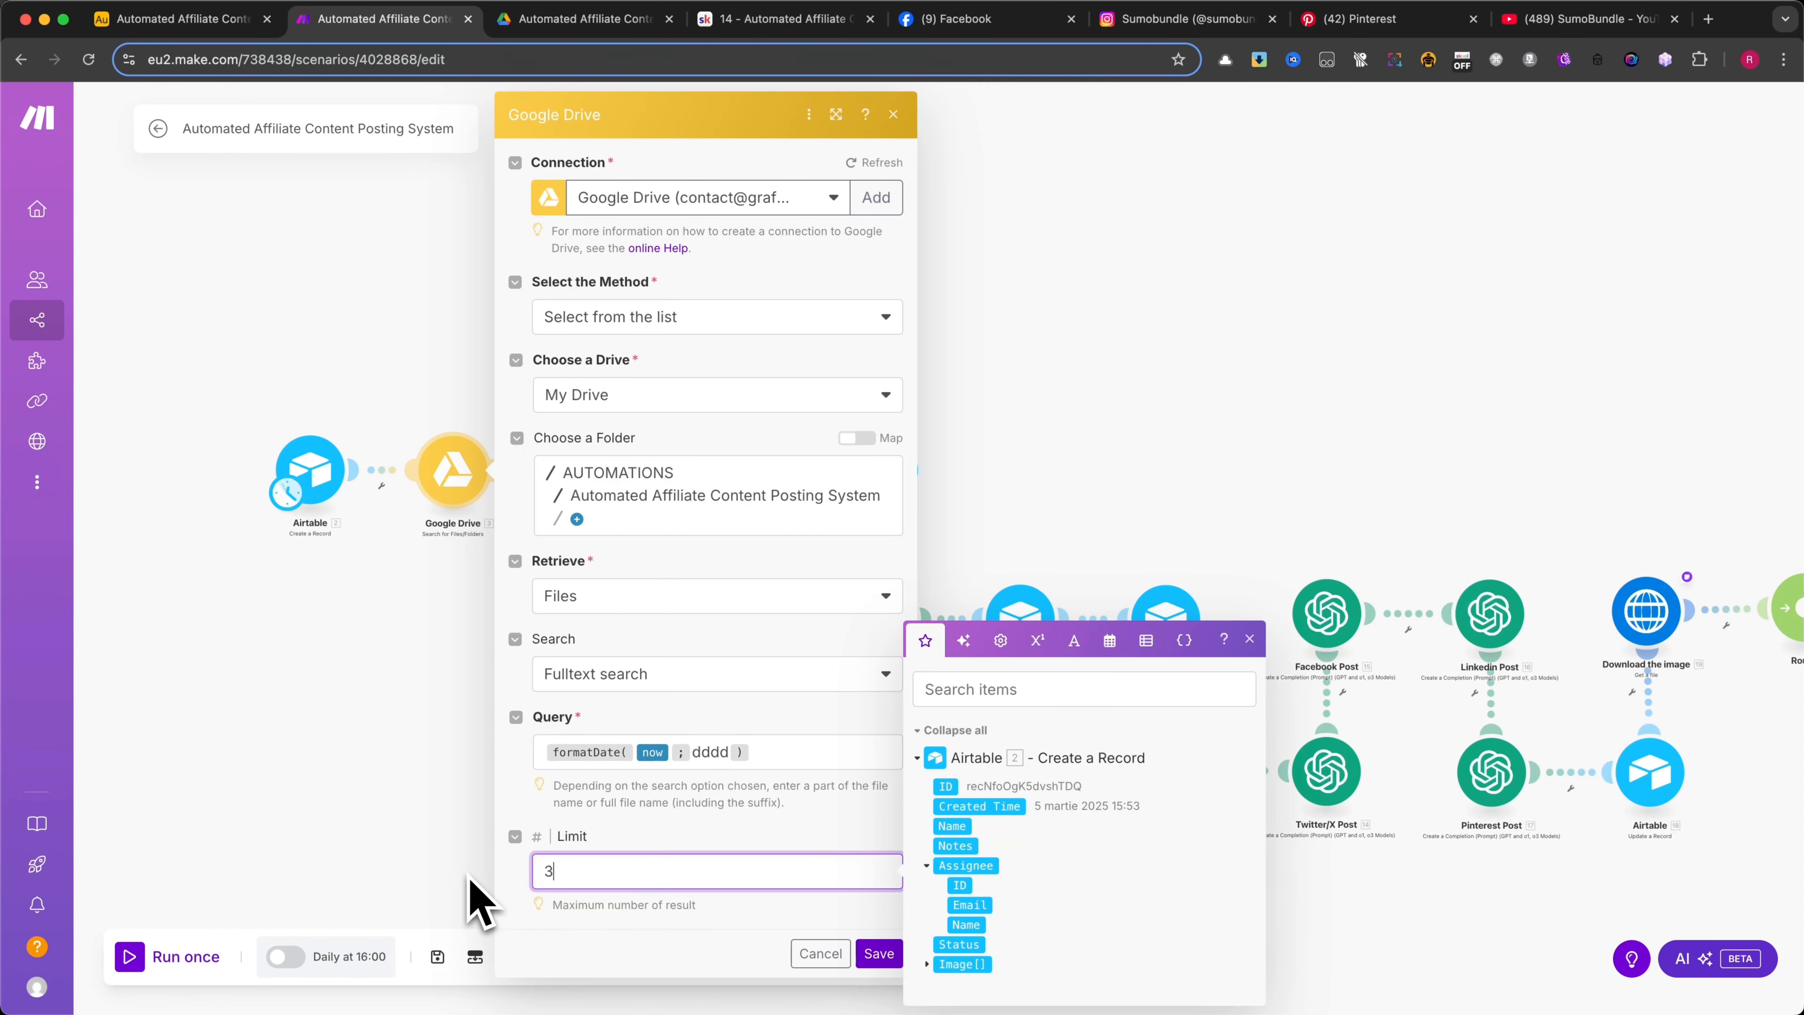
type("0")
left_click(692, 807)
left_click(707, 751)
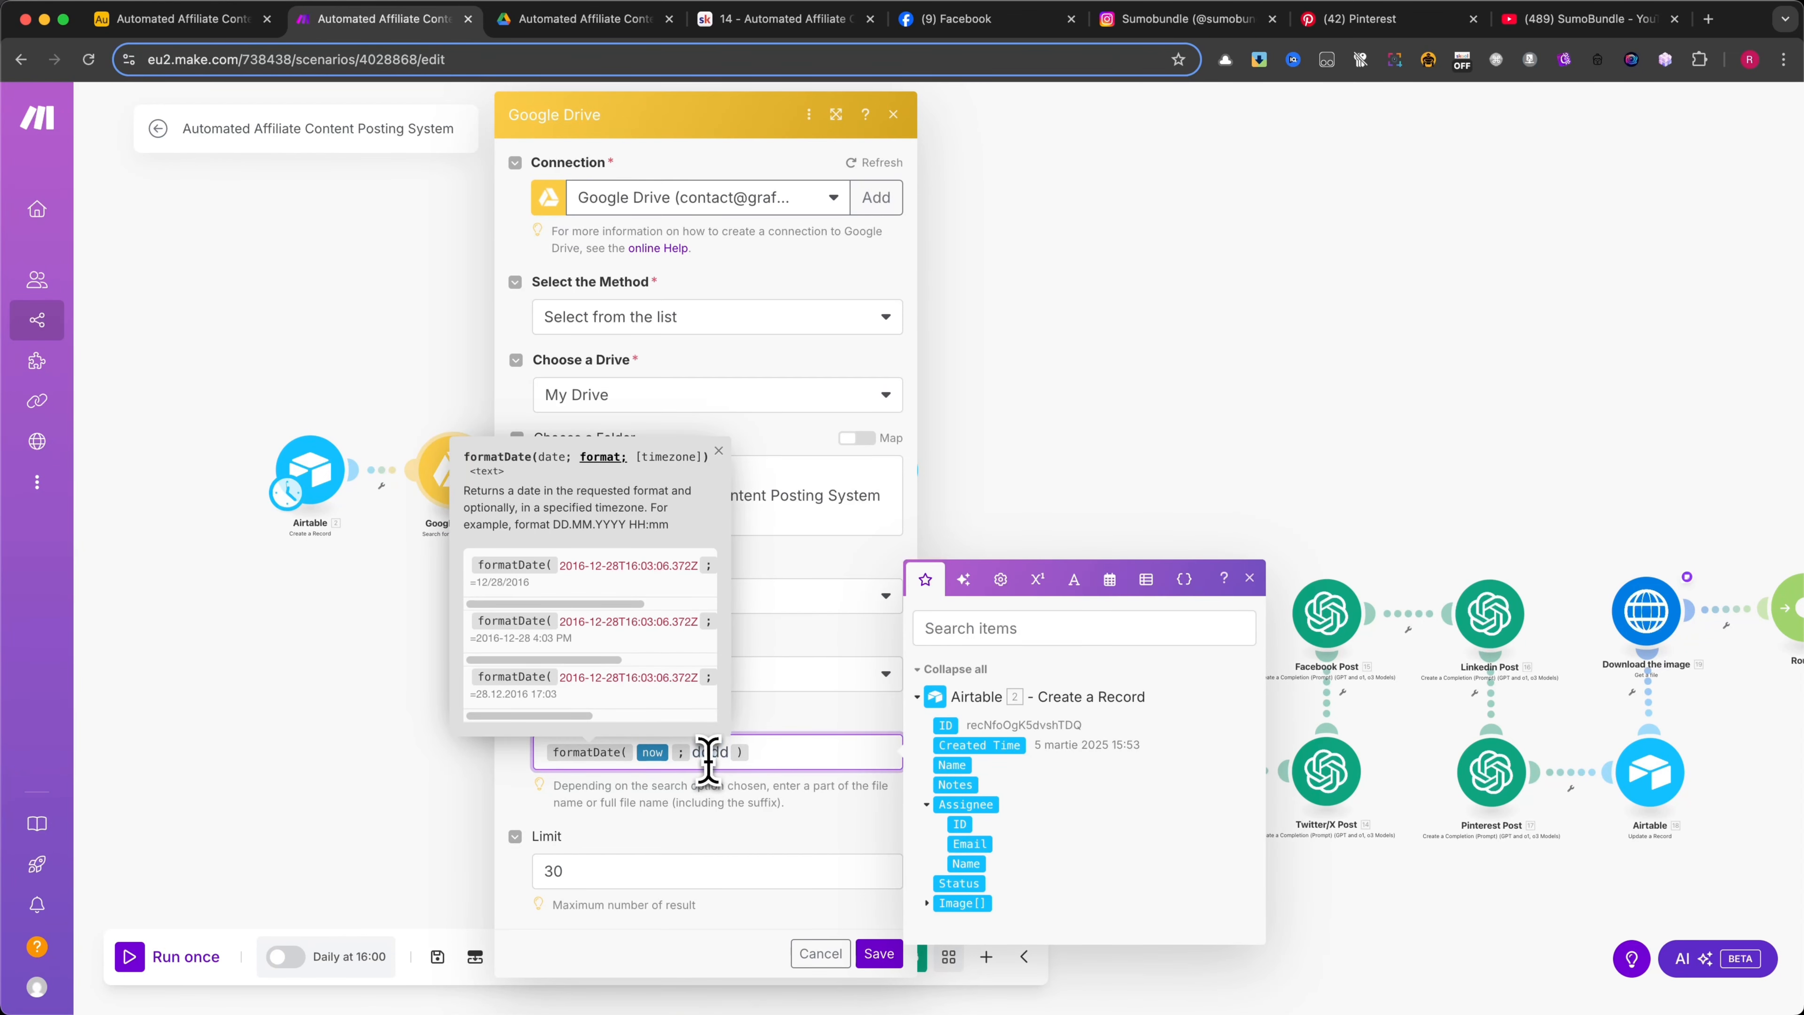
left_click(794, 752)
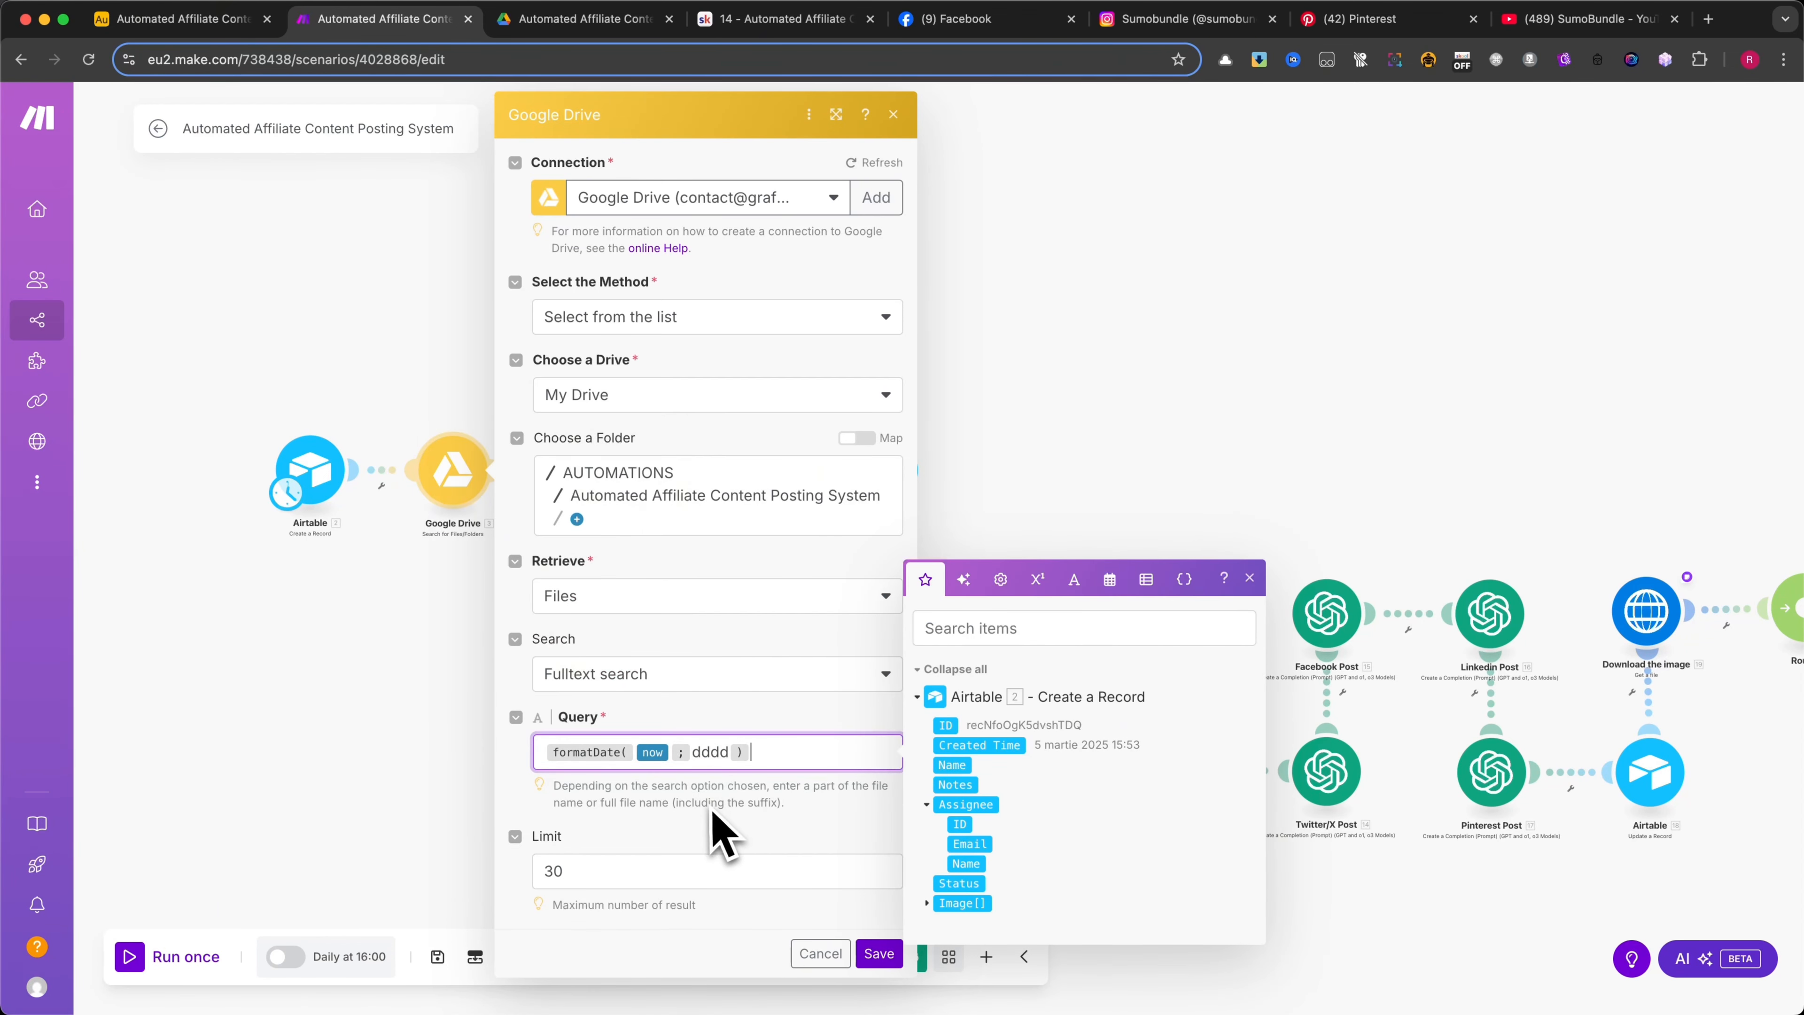
left_click(799, 720)
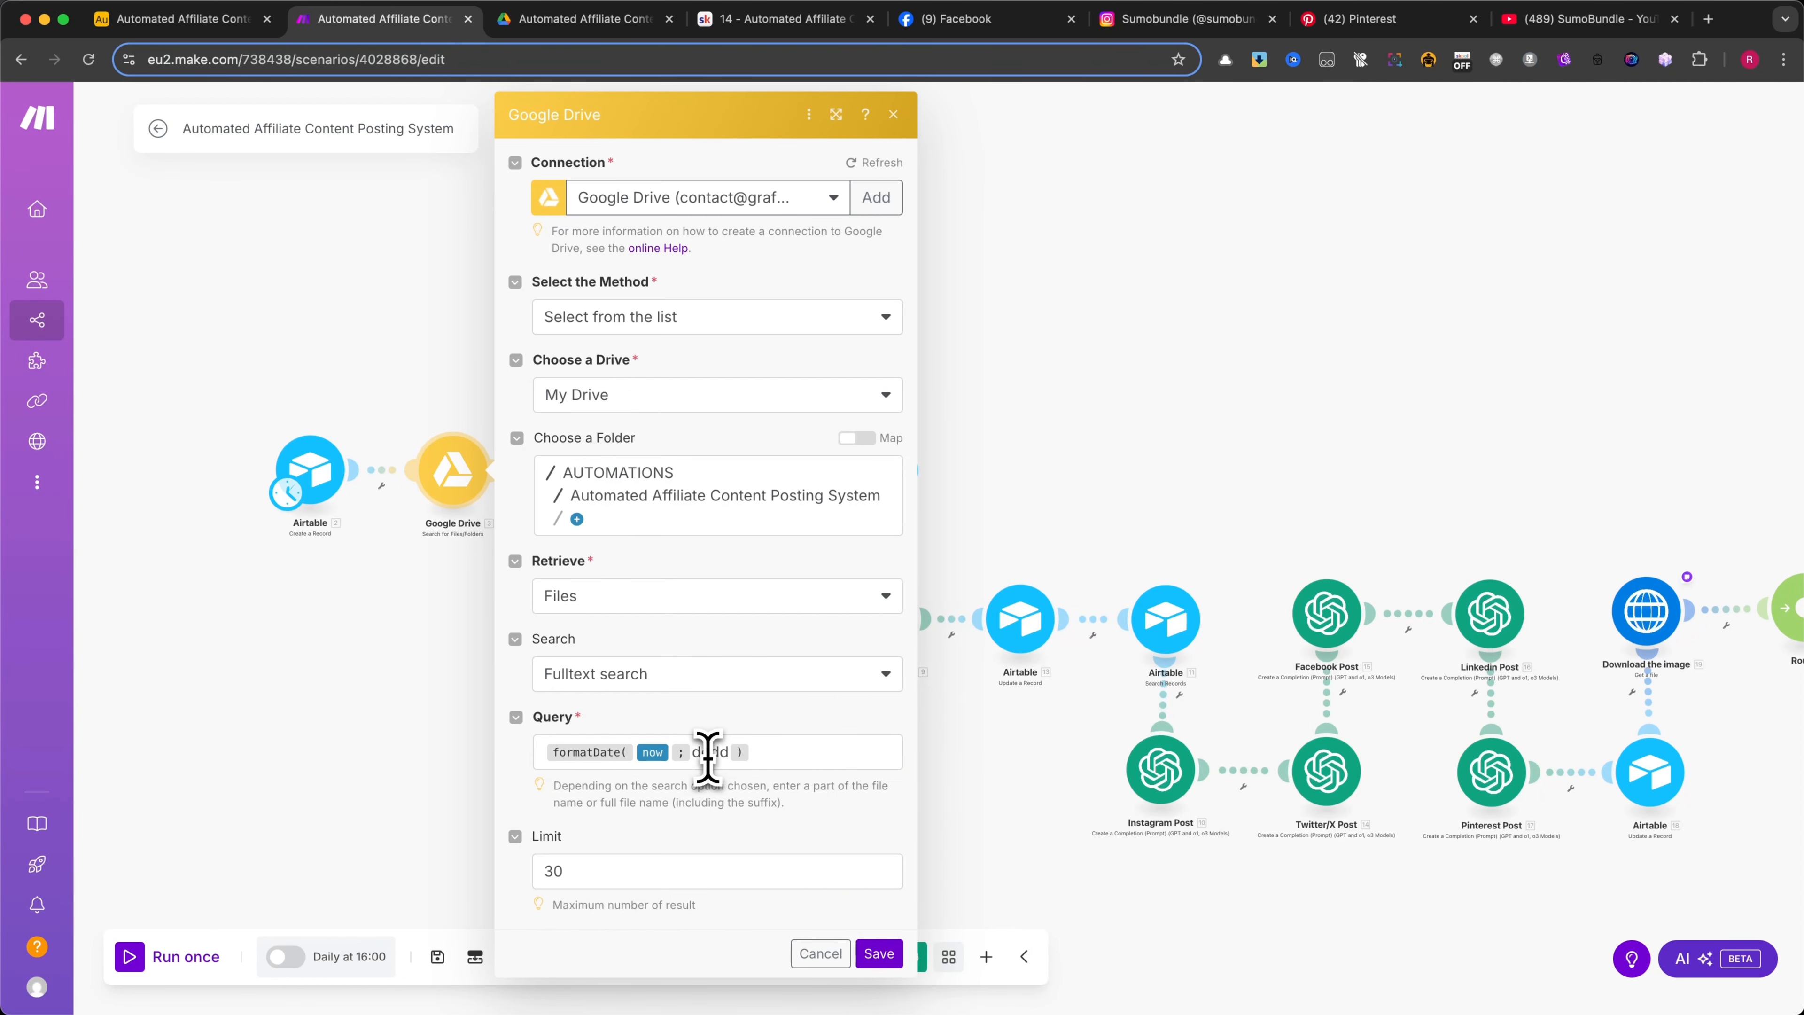
Try replacing the weekday code dddd in the query's formatDate expression with E, and restore dddd
left_click_drag(693, 753, 719, 754)
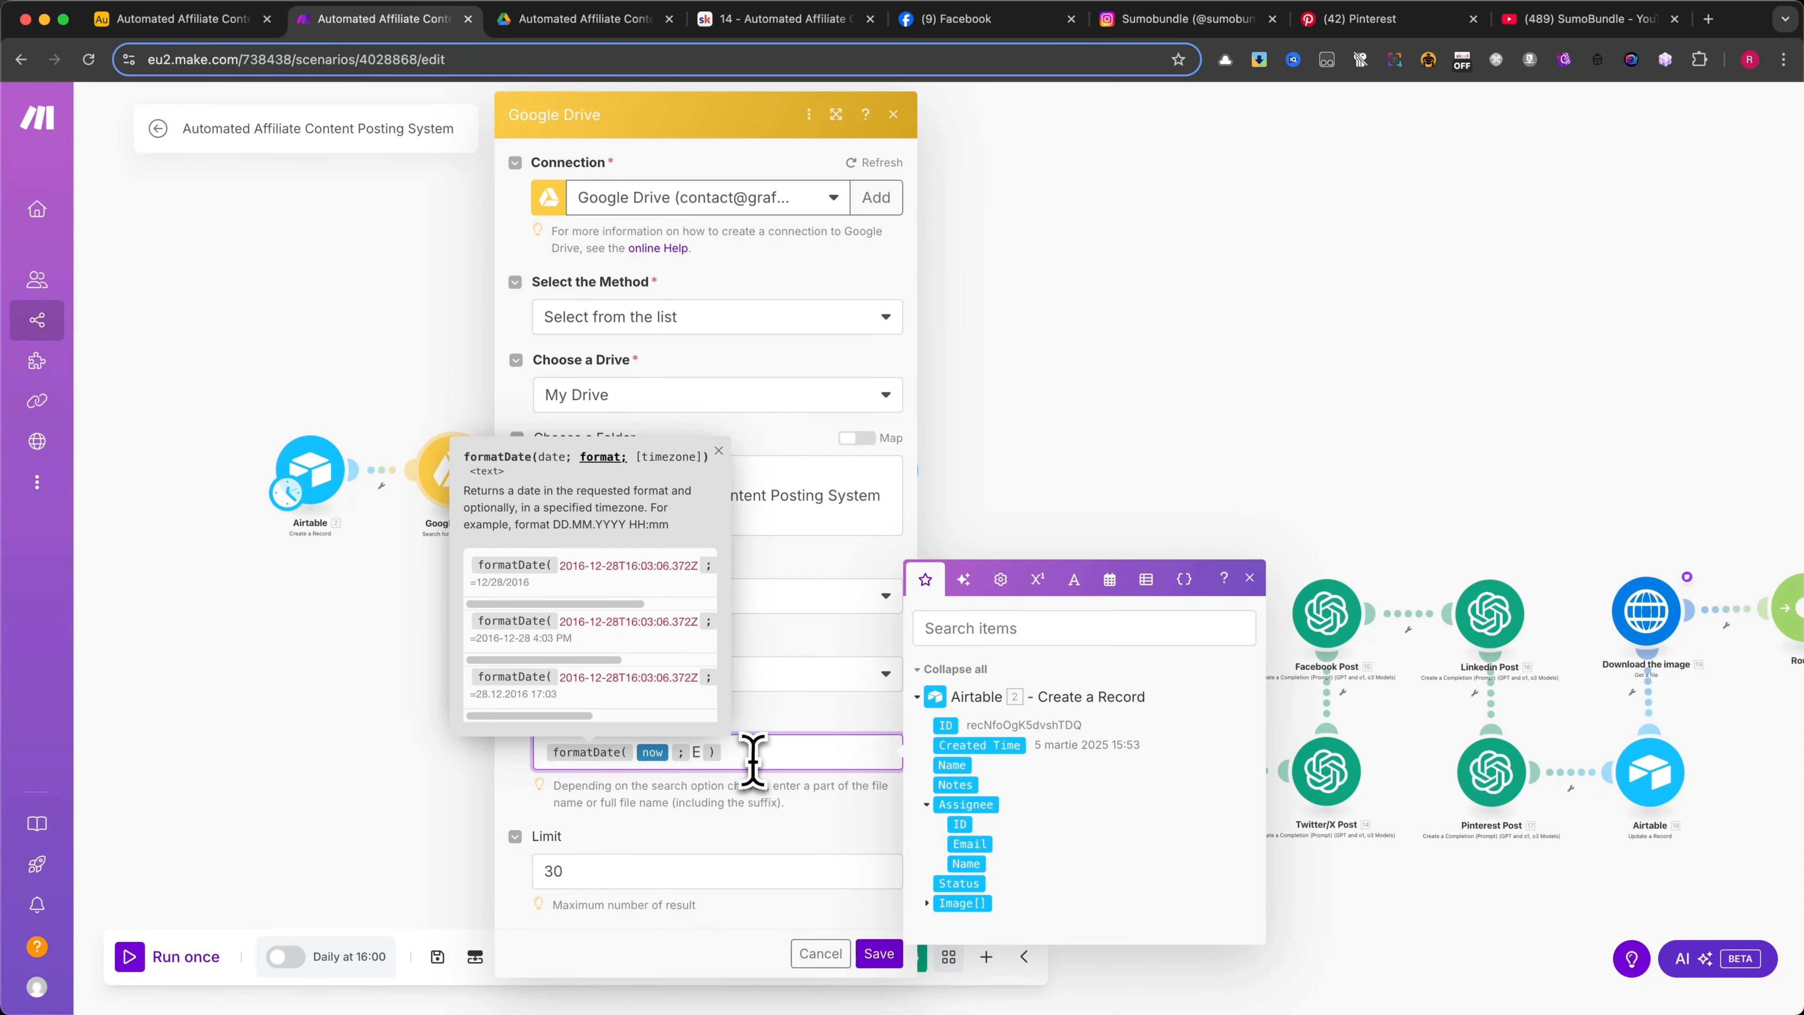
left_click(759, 721)
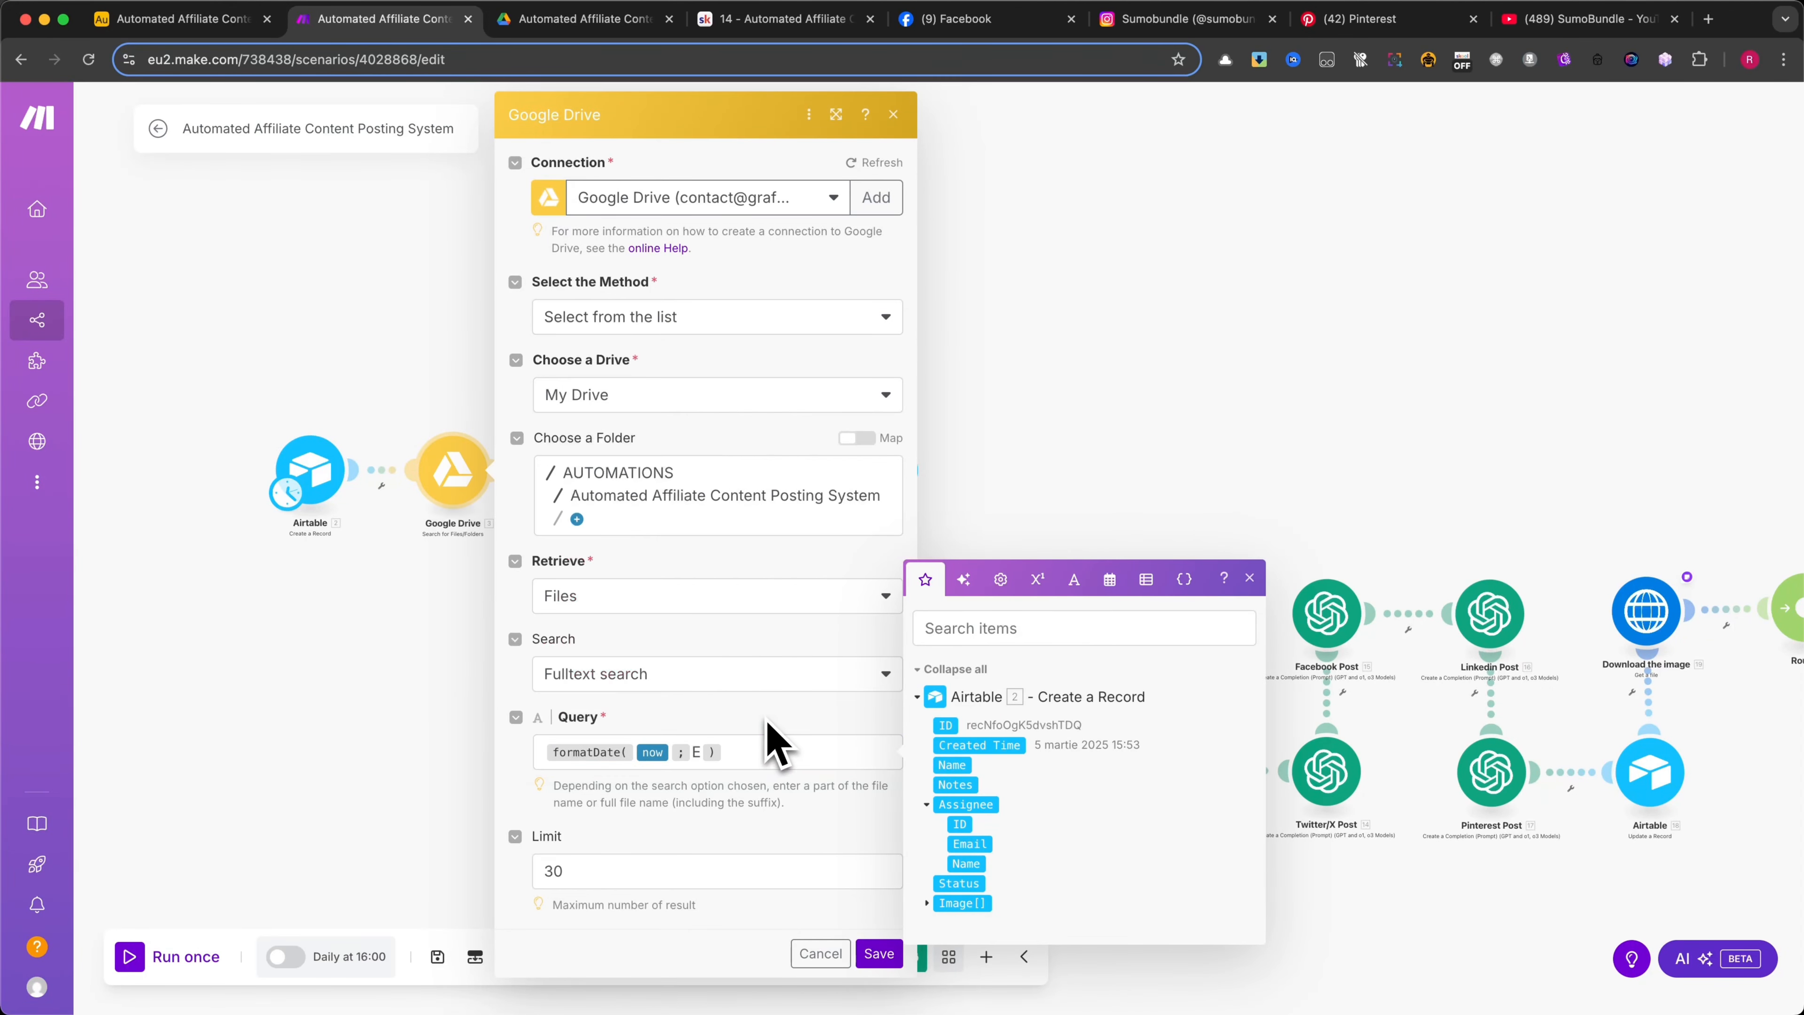
left_click(701, 752)
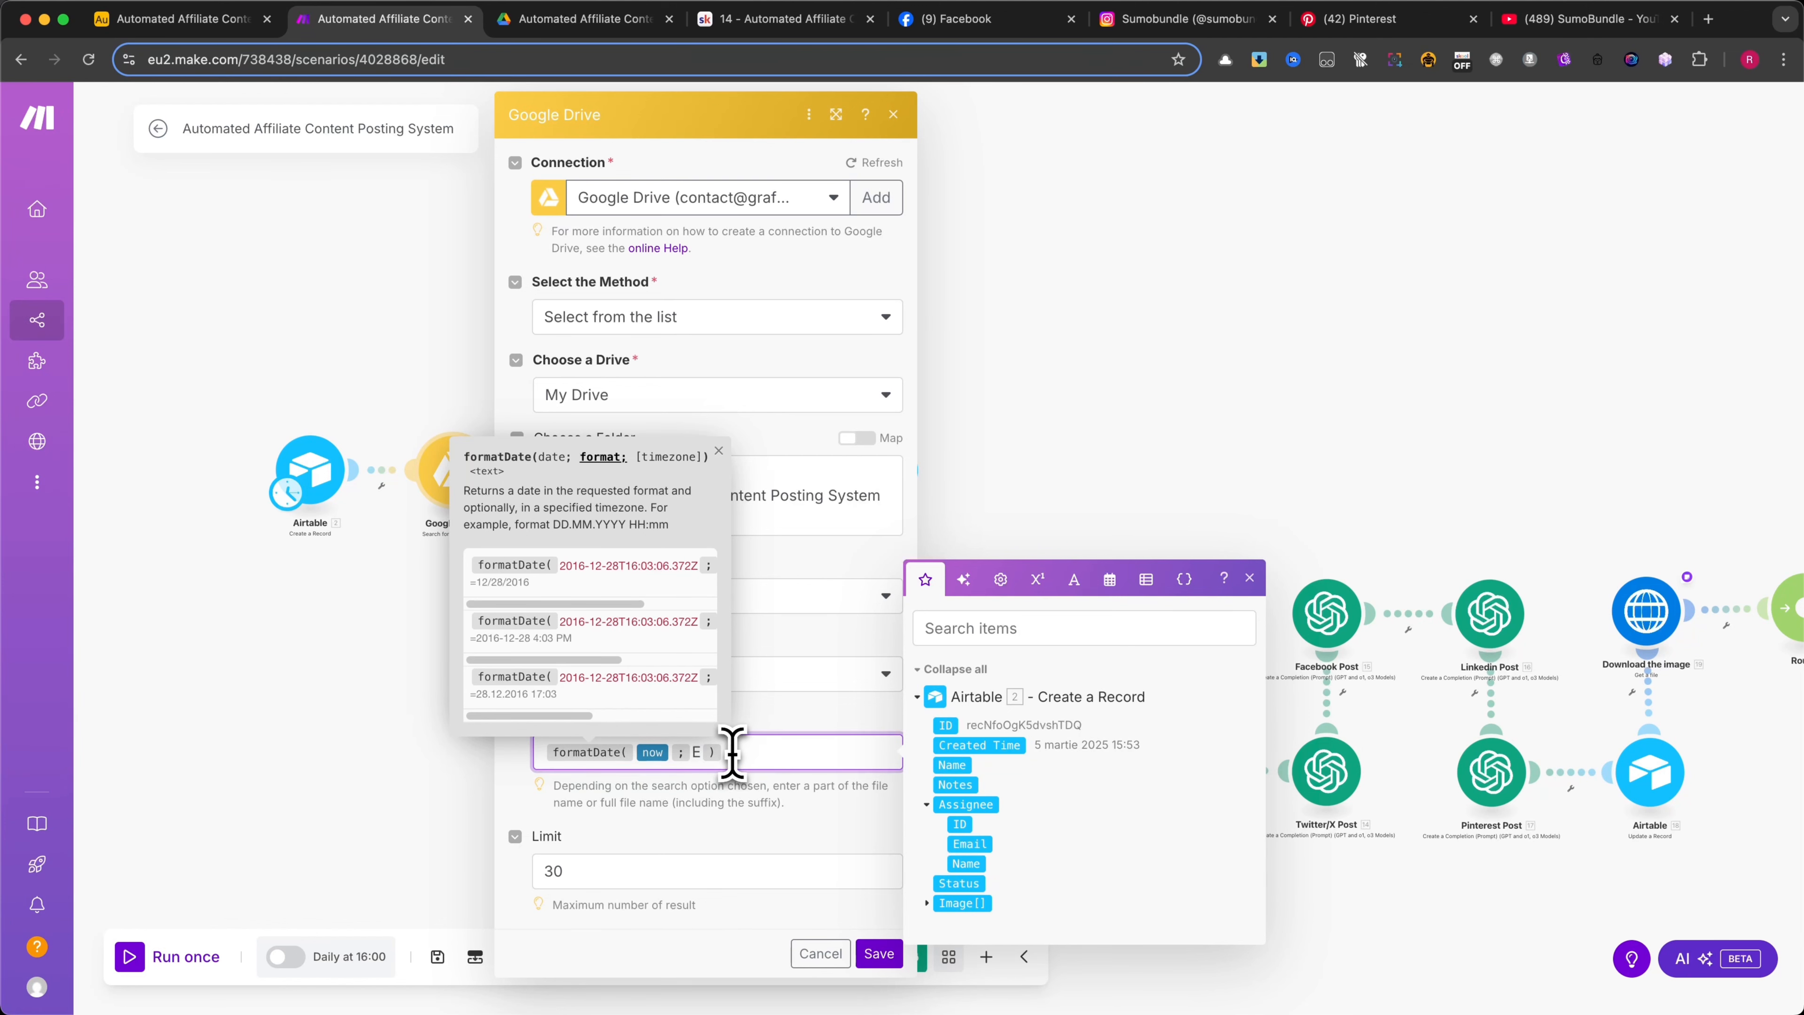
key("super+v")
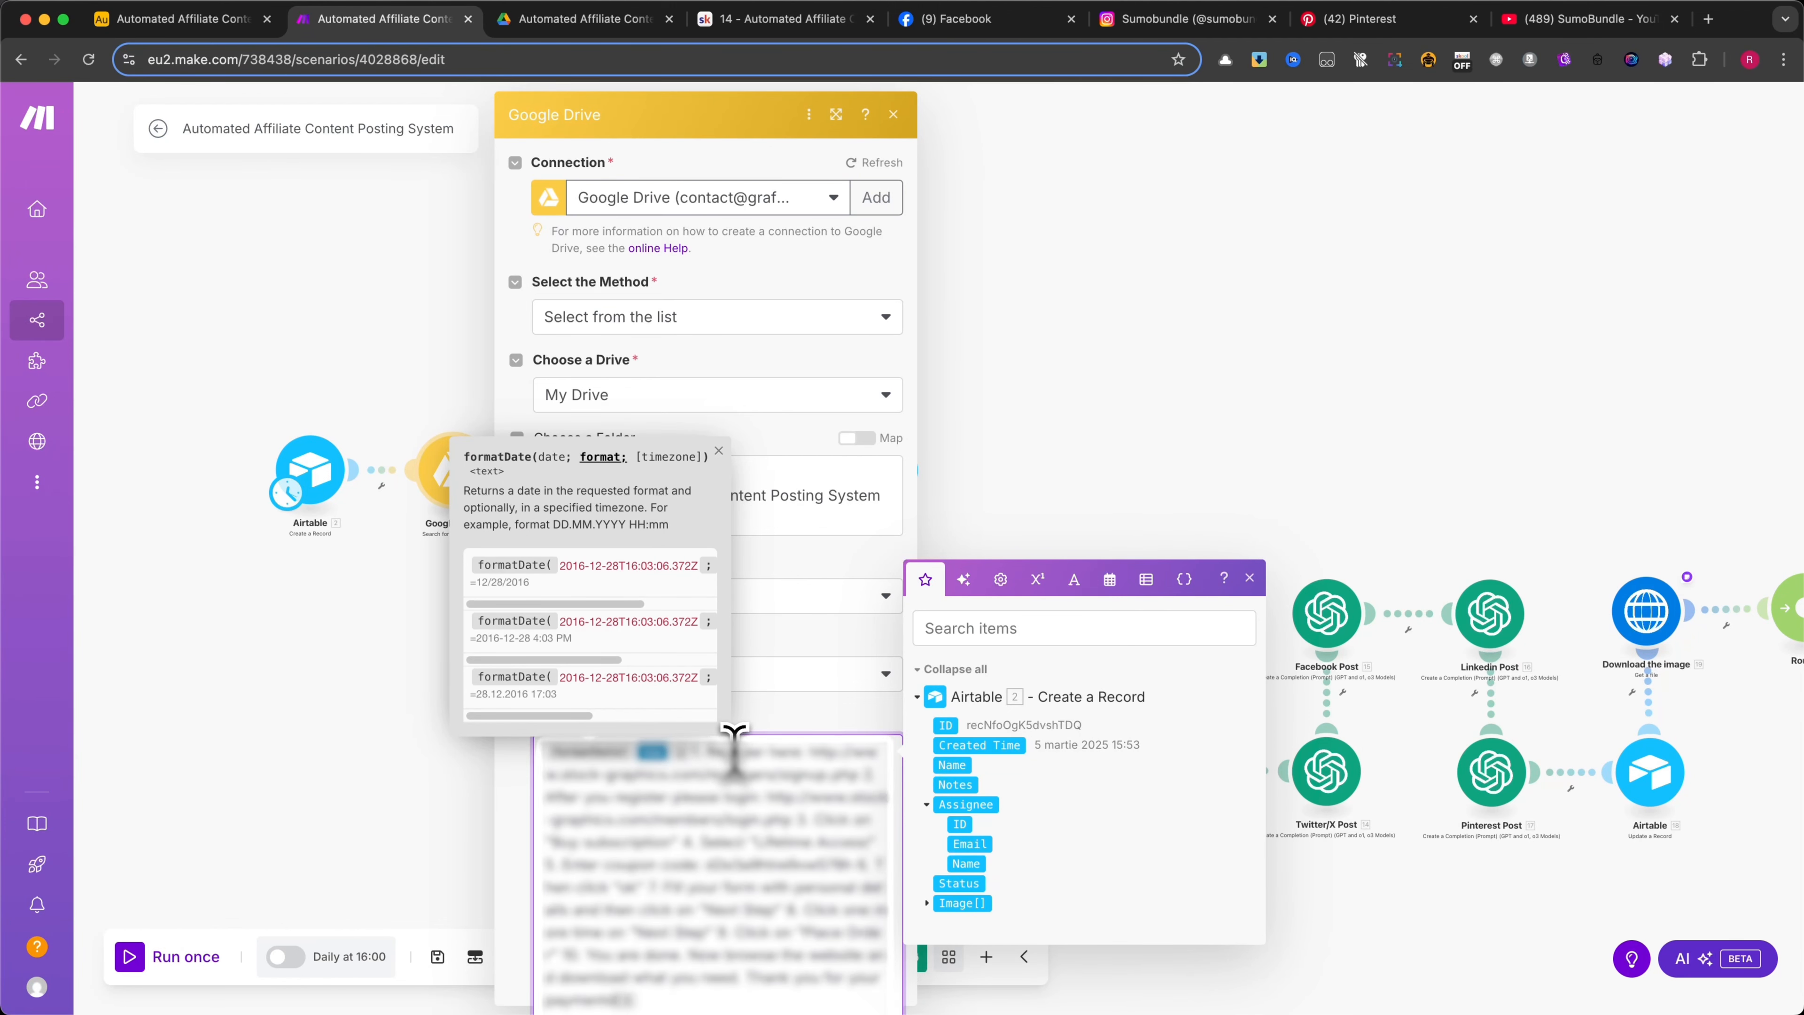
key("super+z")
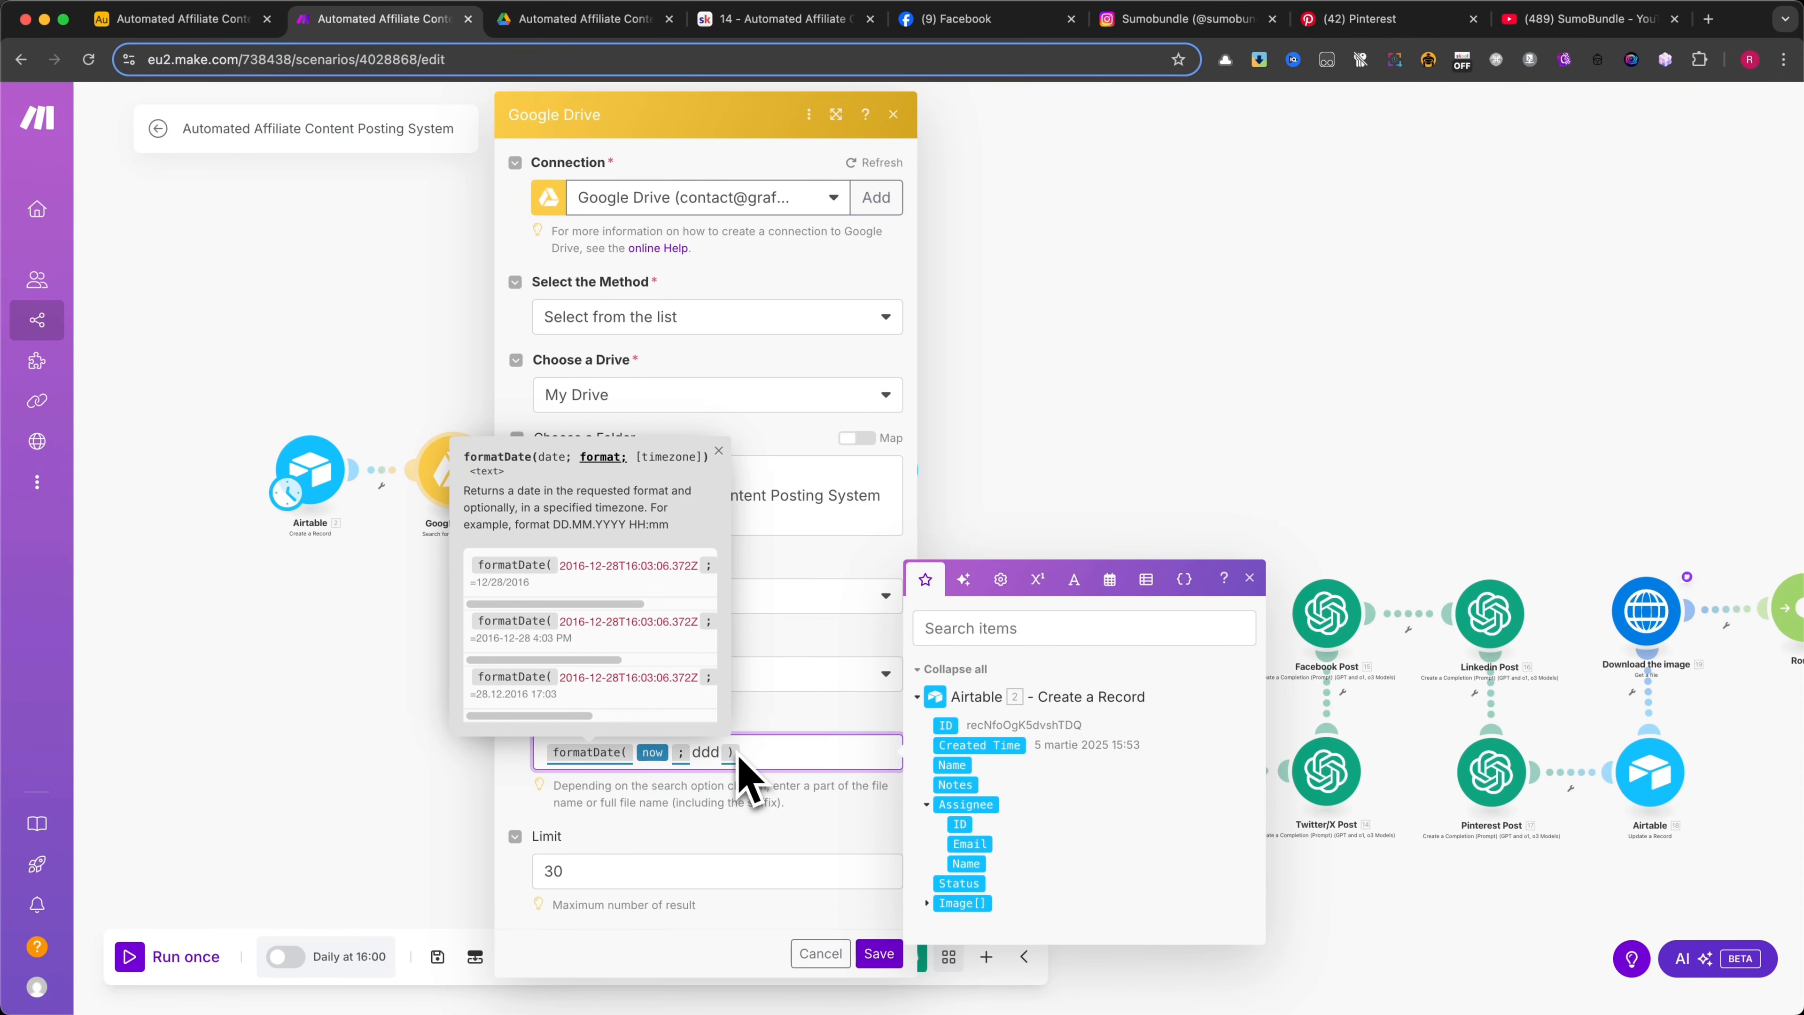
left_click(765, 707)
Save the Google Drive search module's settings, then reopen the module to check them and close it
left_click(705, 868)
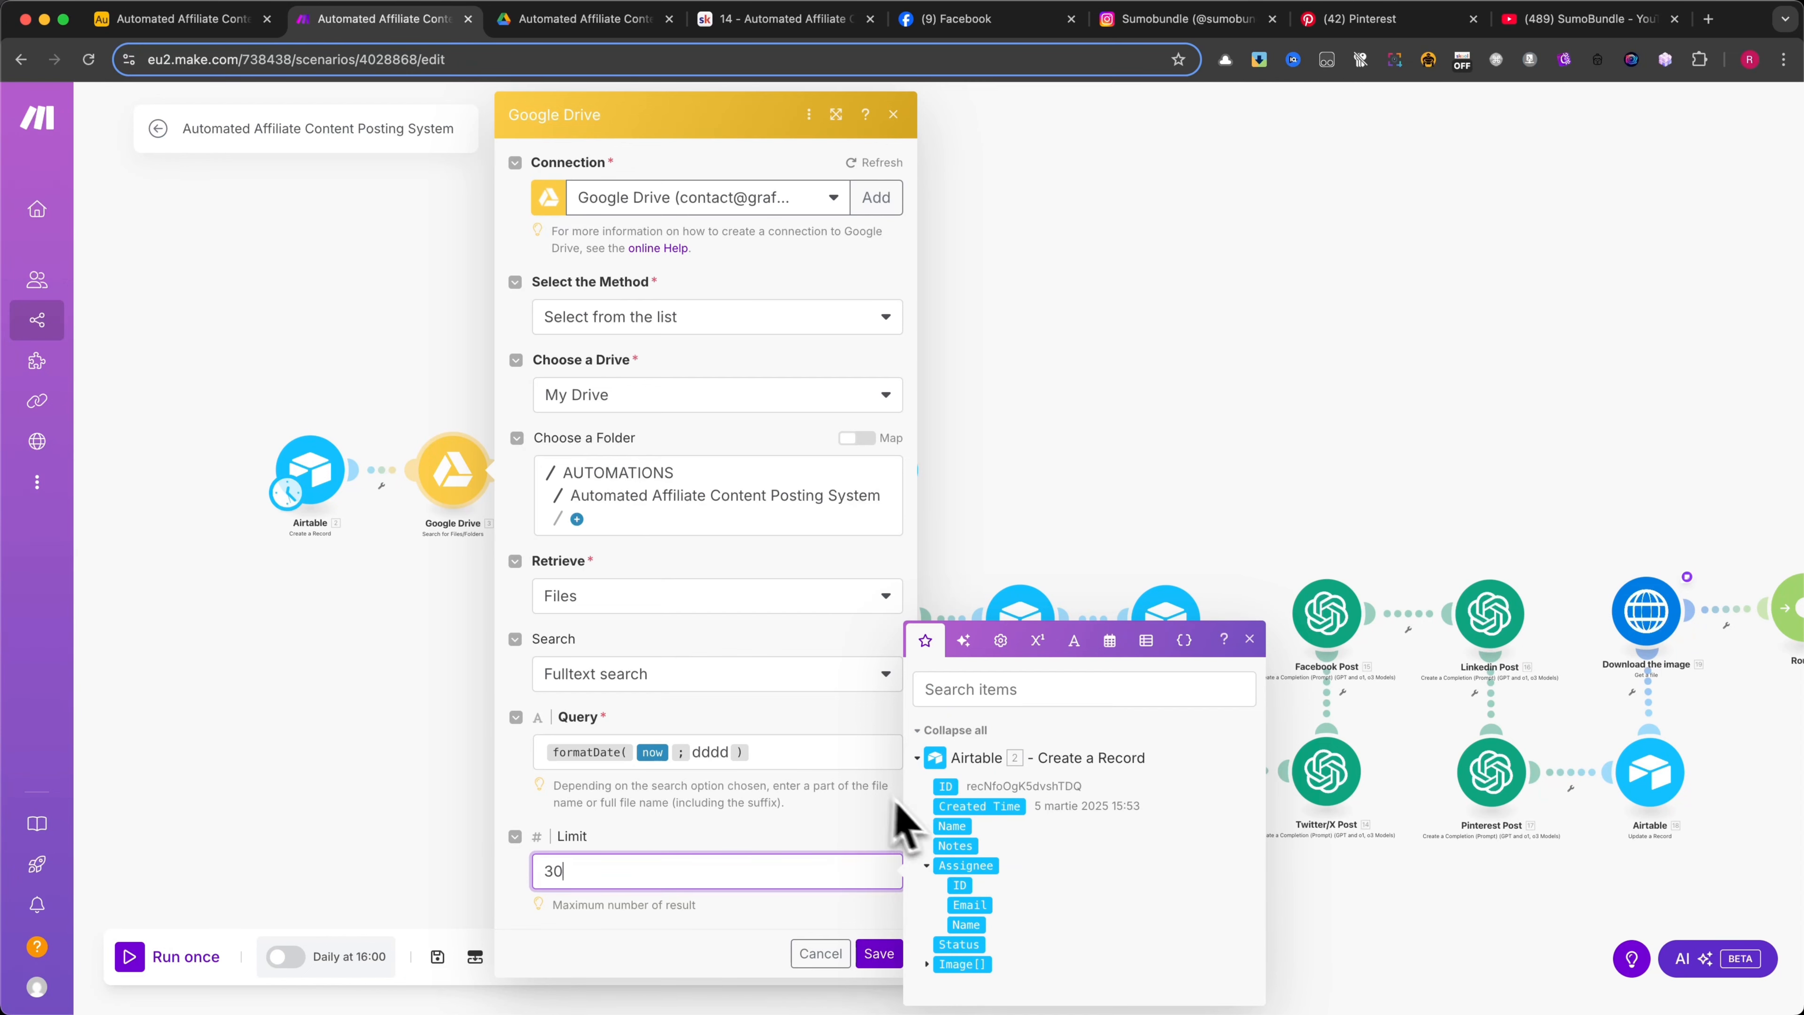
left_click(775, 915)
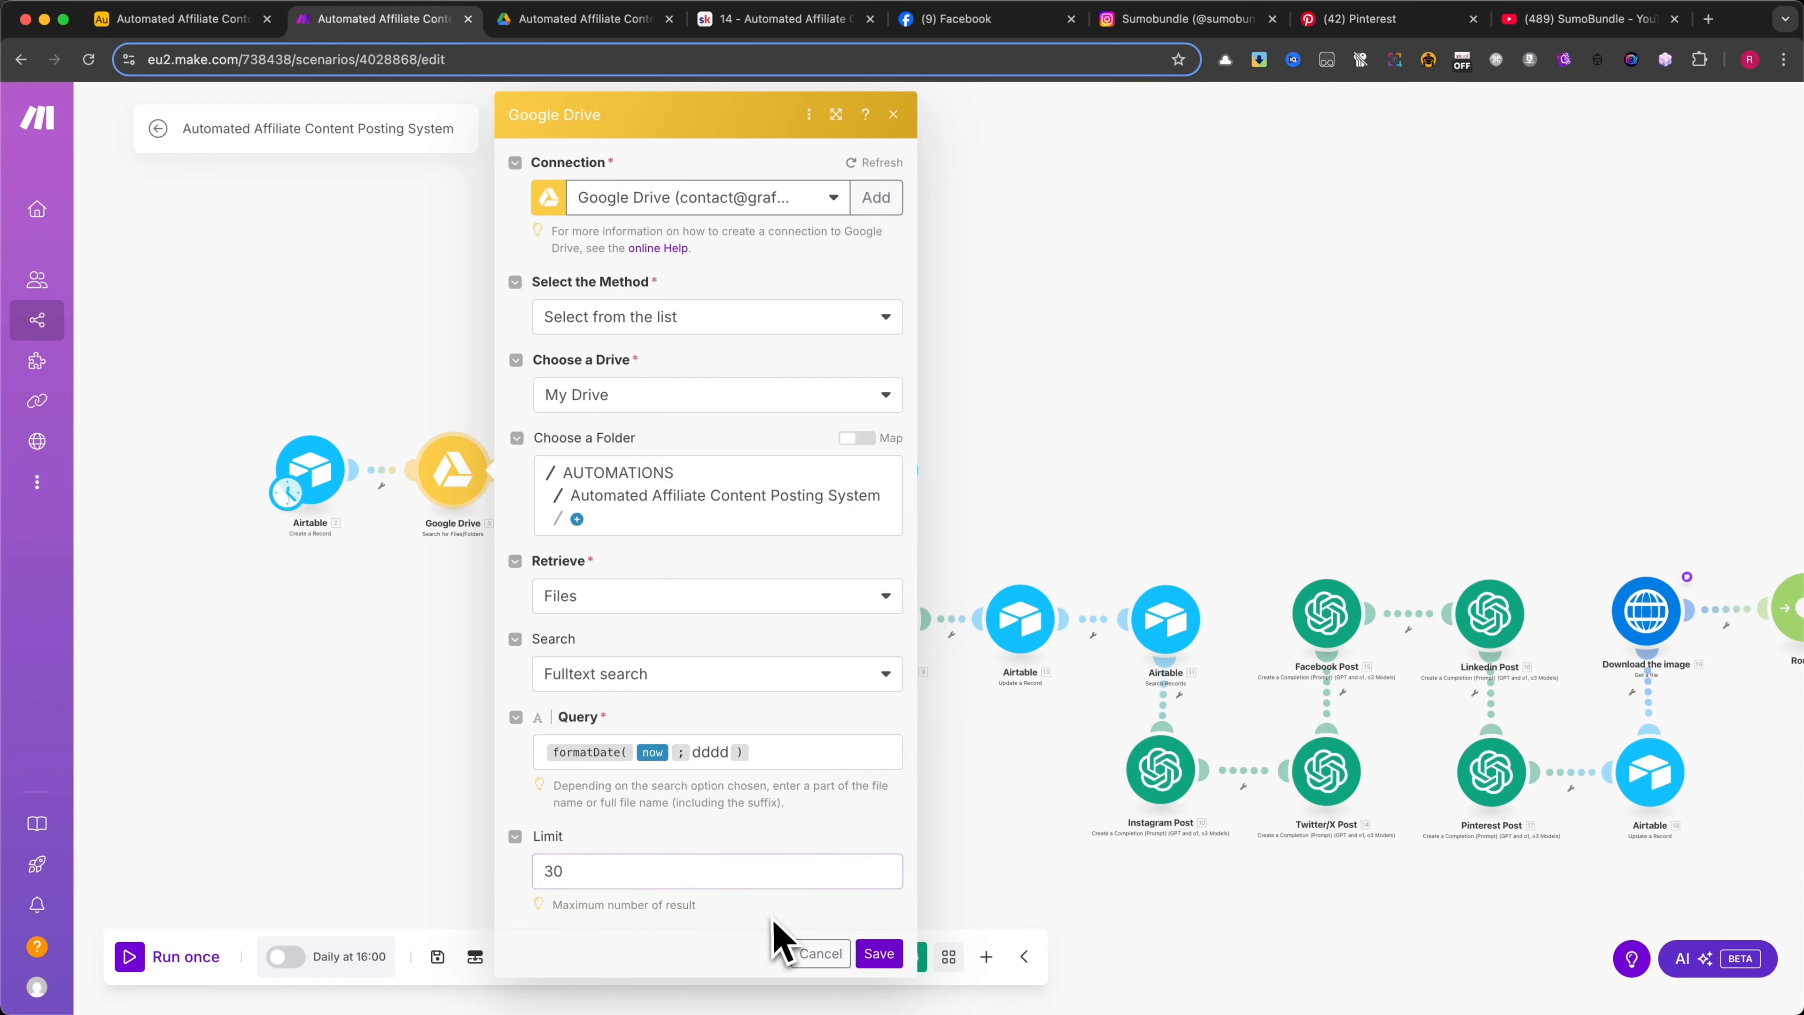
left_click(888, 956)
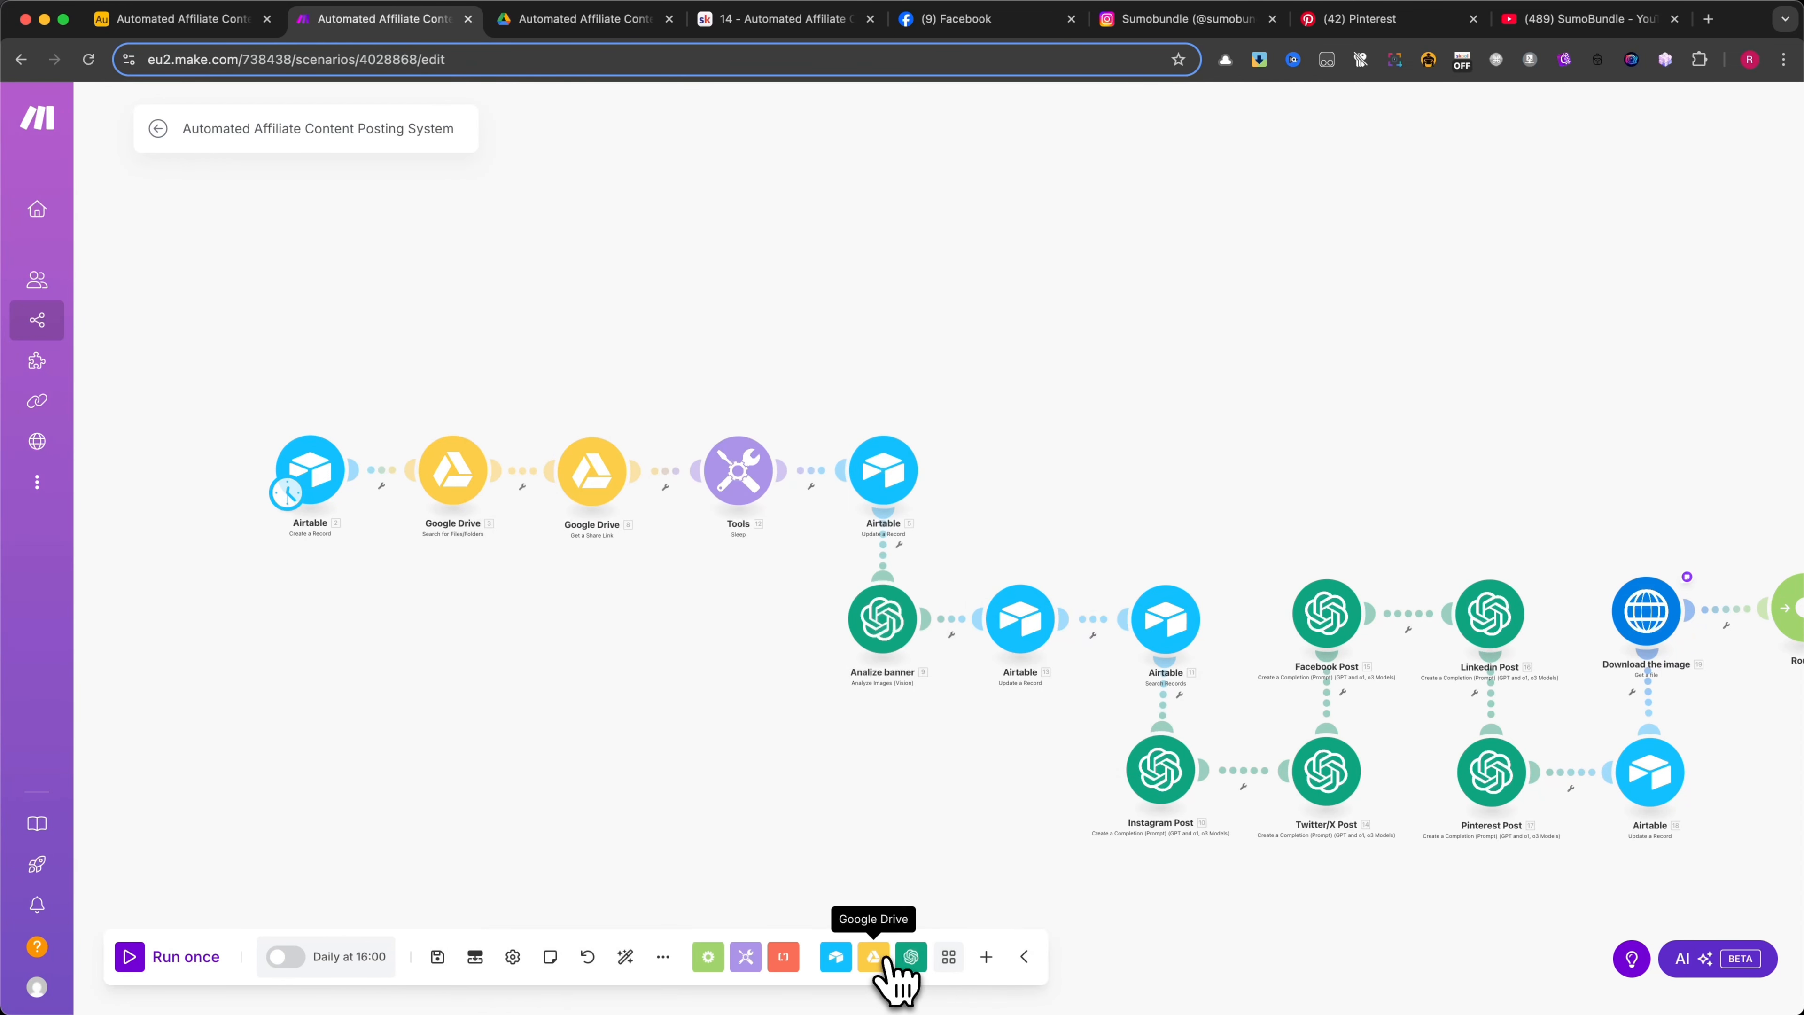
left_click(458, 494)
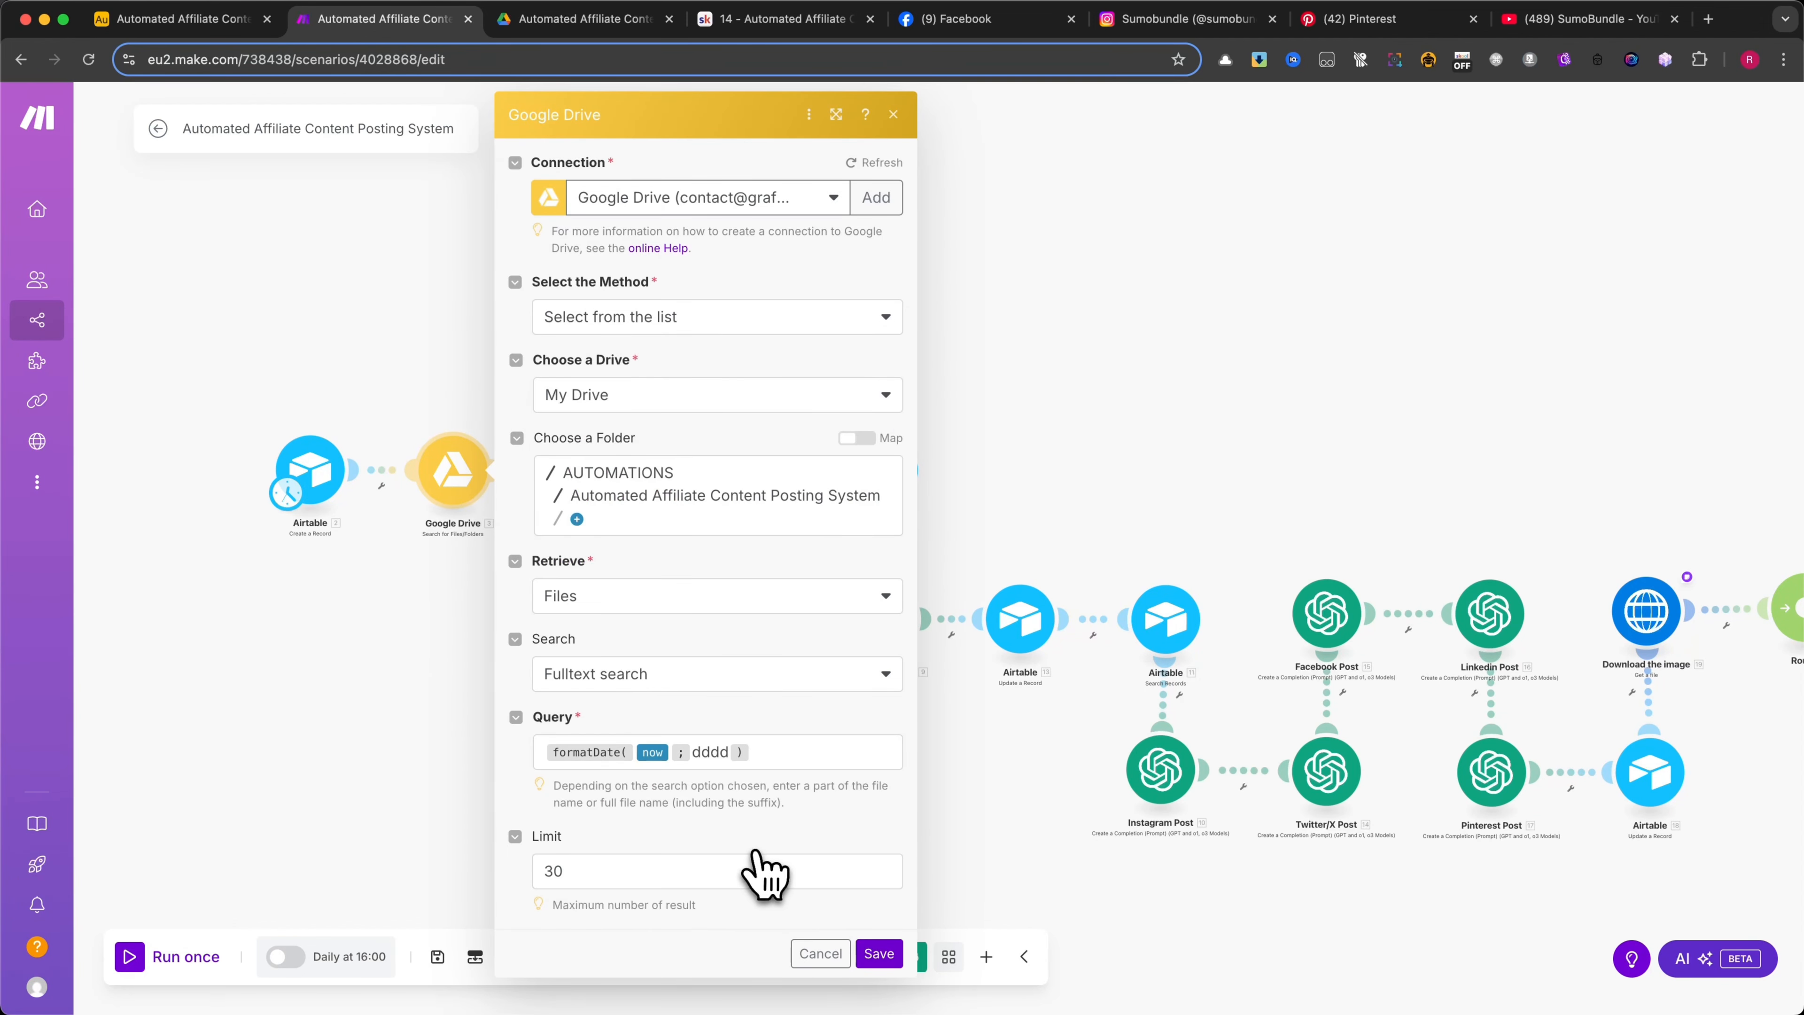
left_click(820, 953)
Examine the Get a Share Link module's File ID mapping, role and access type, then close it without saving
left_click(589, 487)
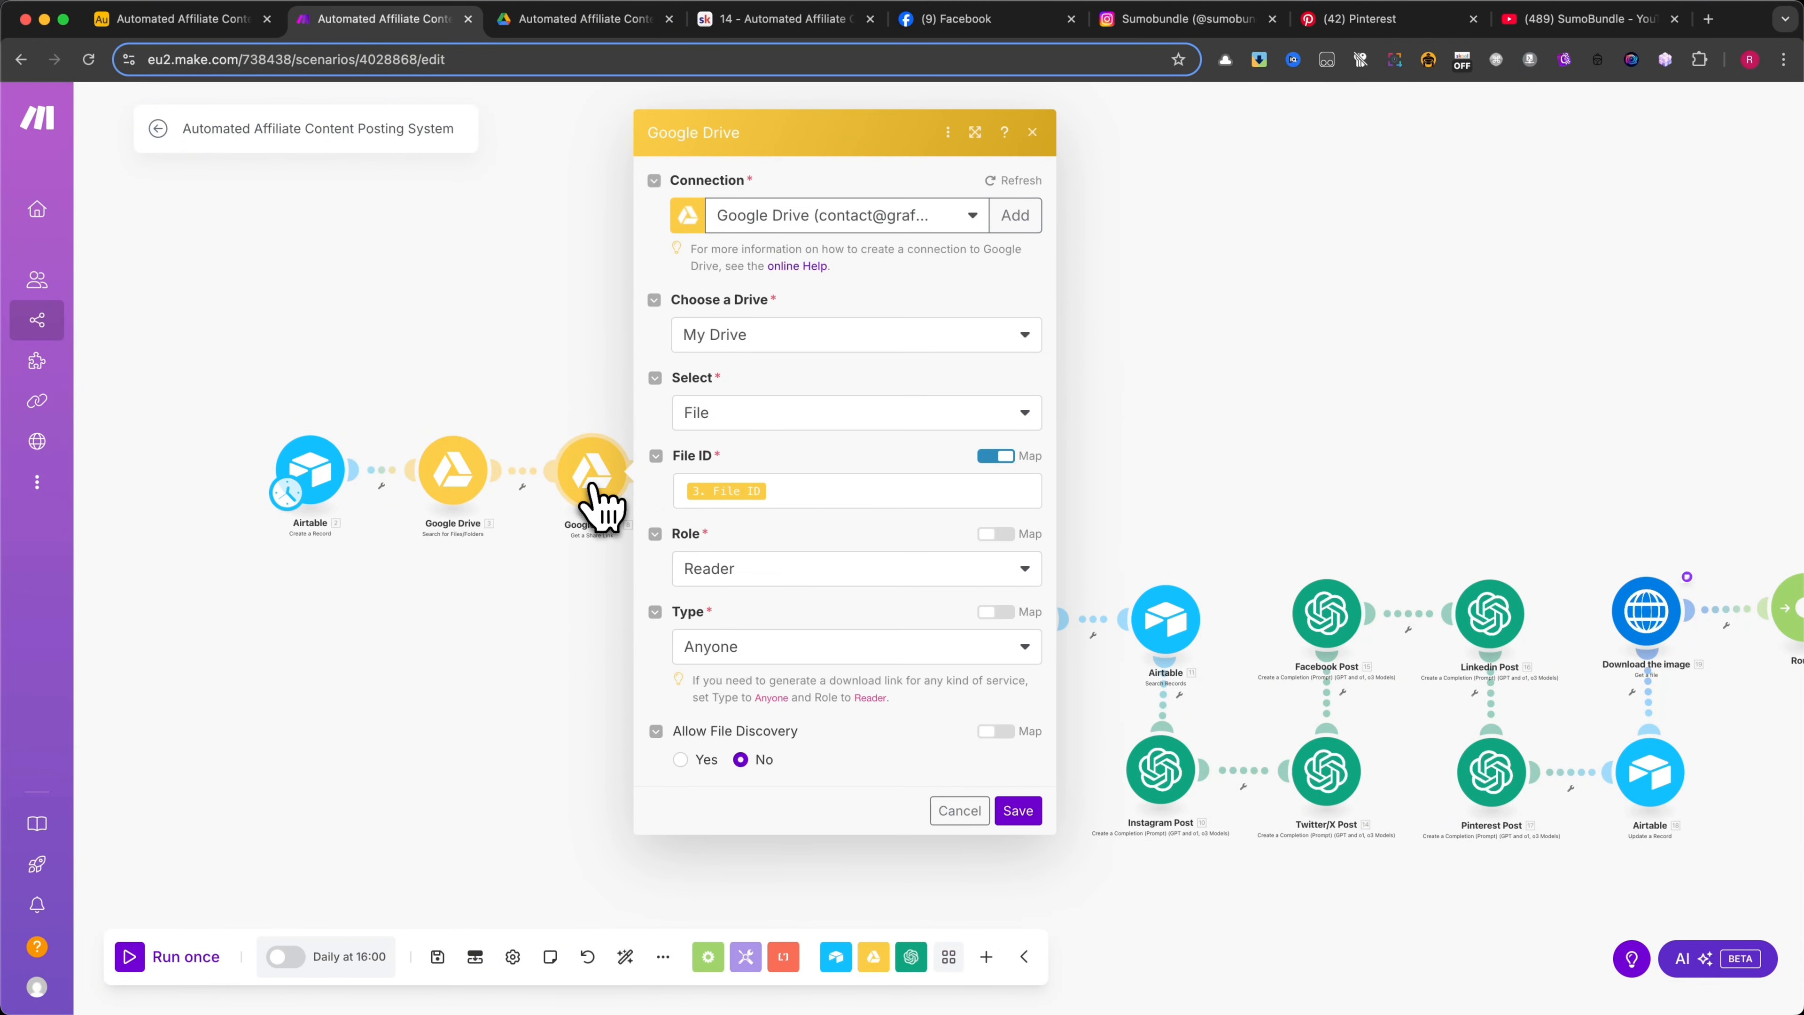
left_click(803, 492)
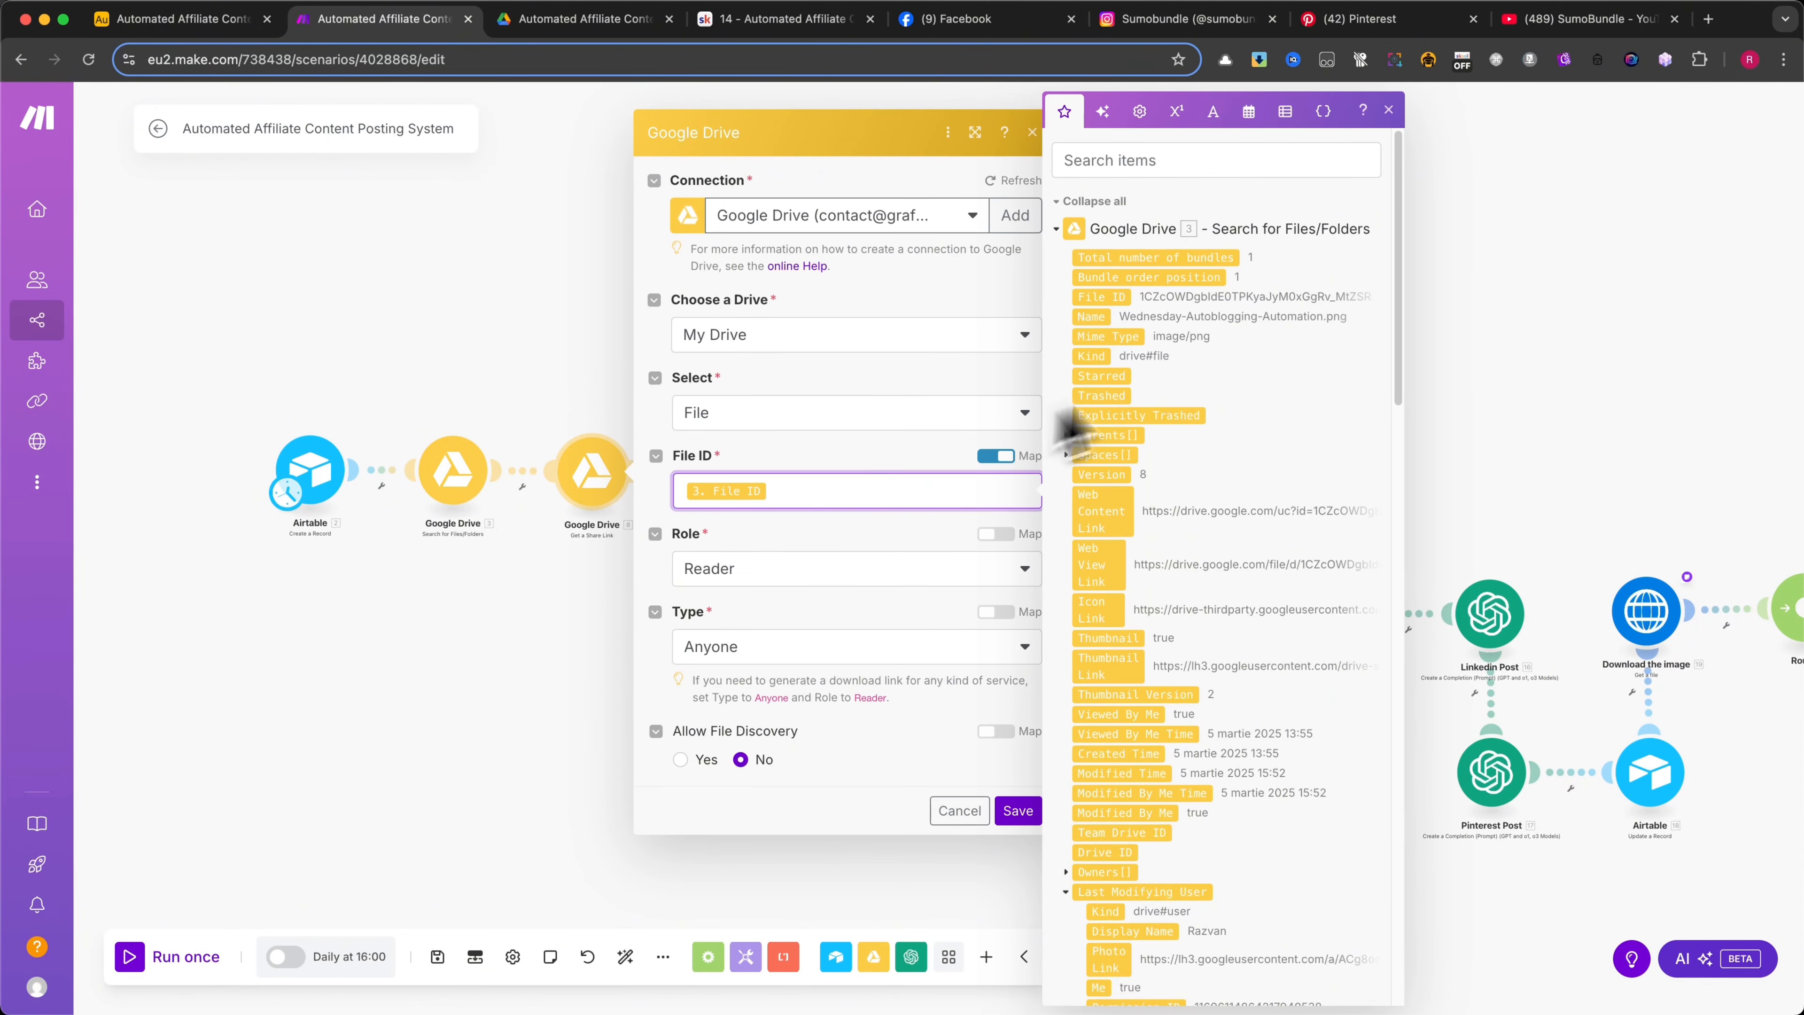
left_click(838, 313)
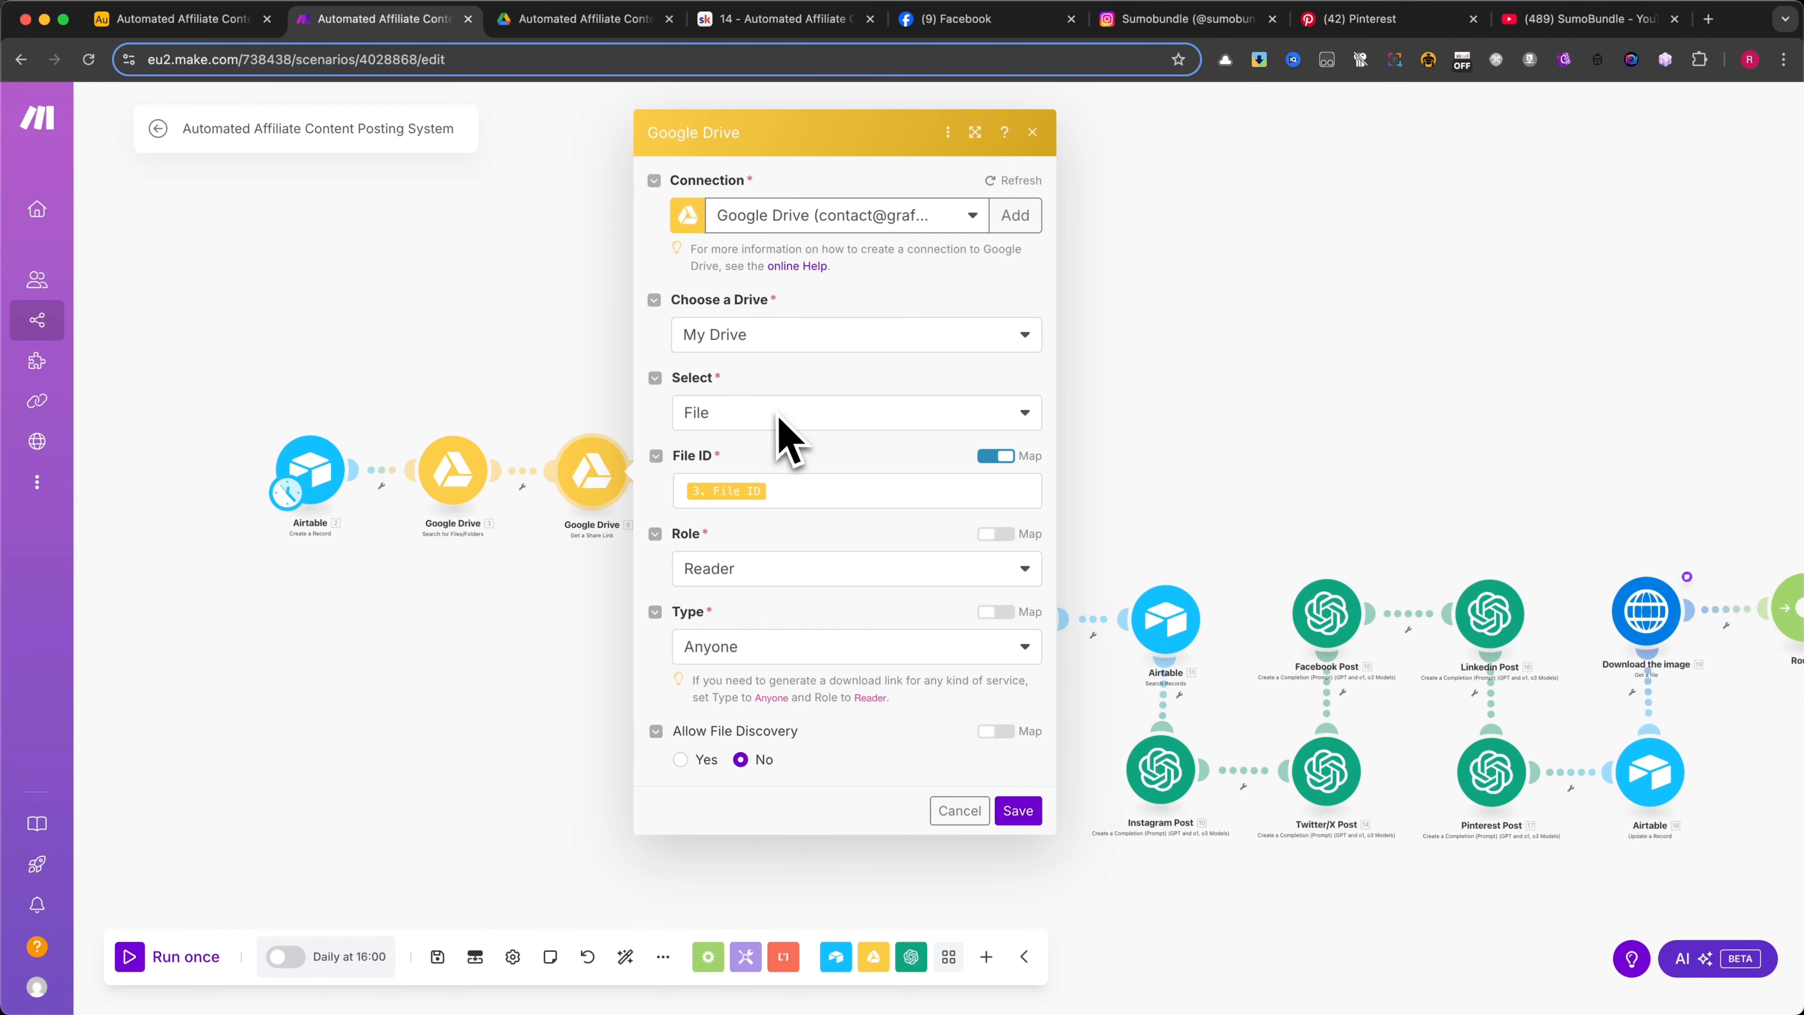
left_click(781, 495)
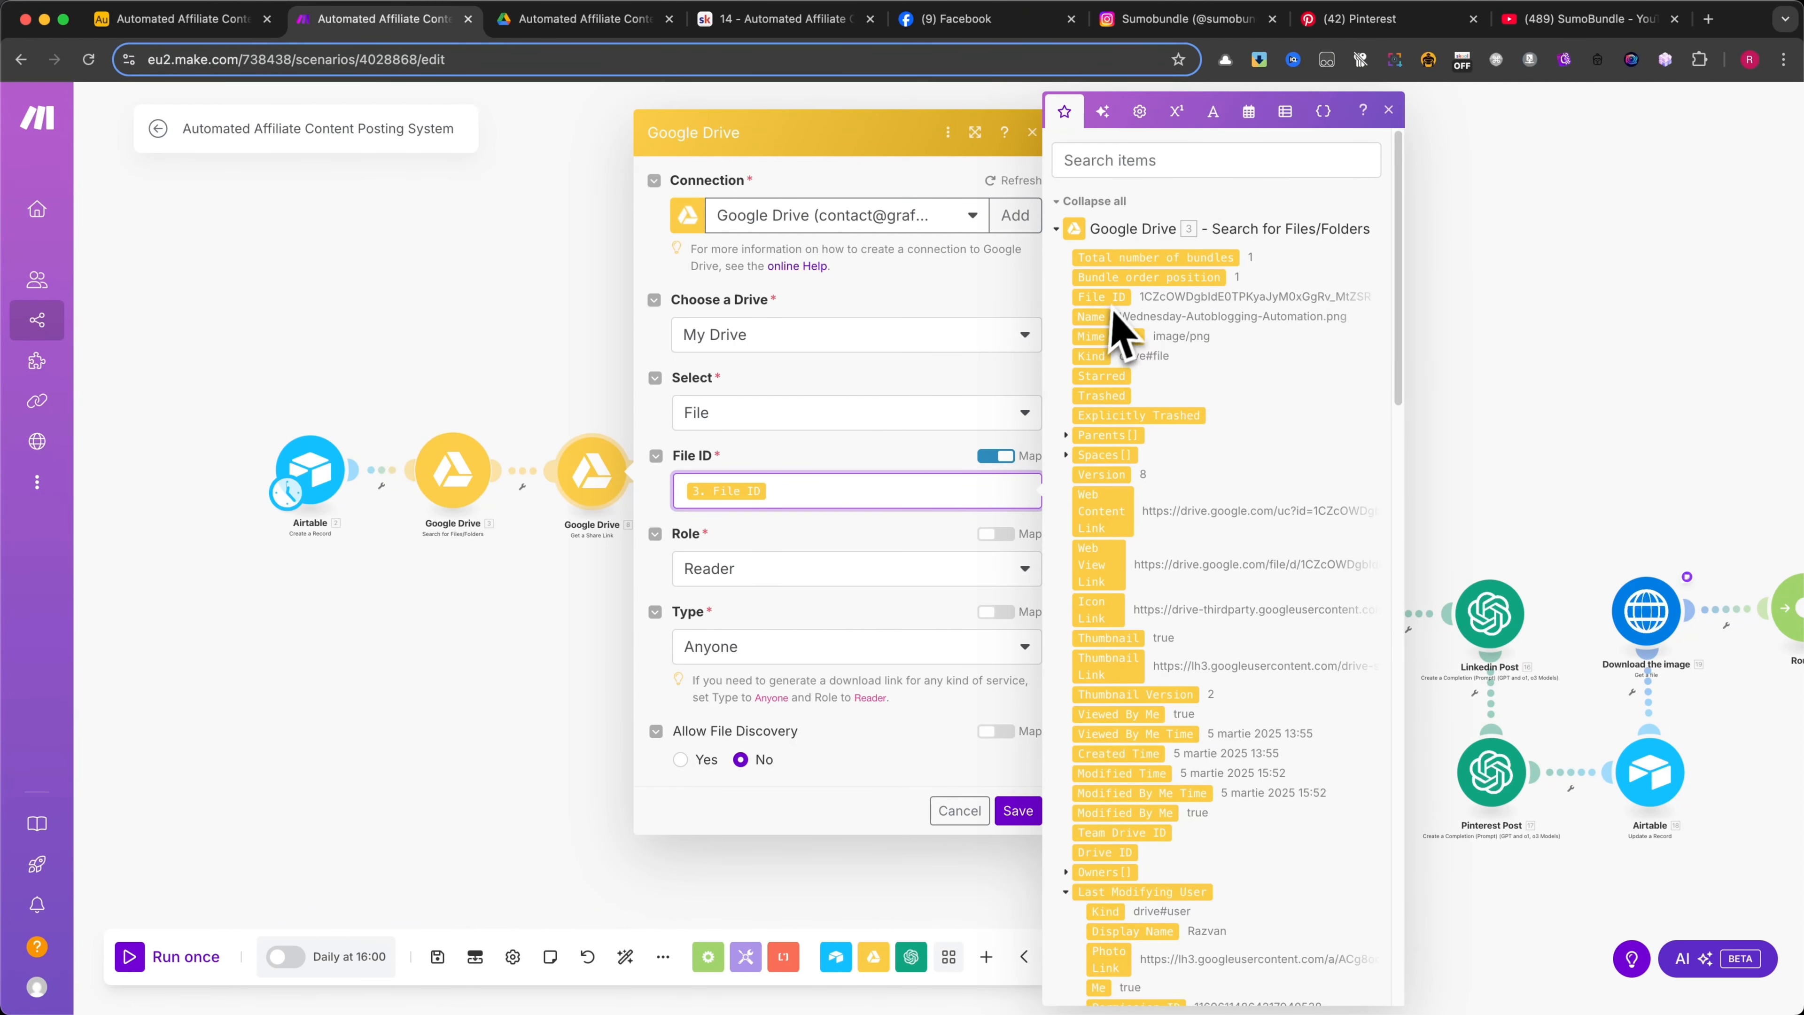
left_click(916, 387)
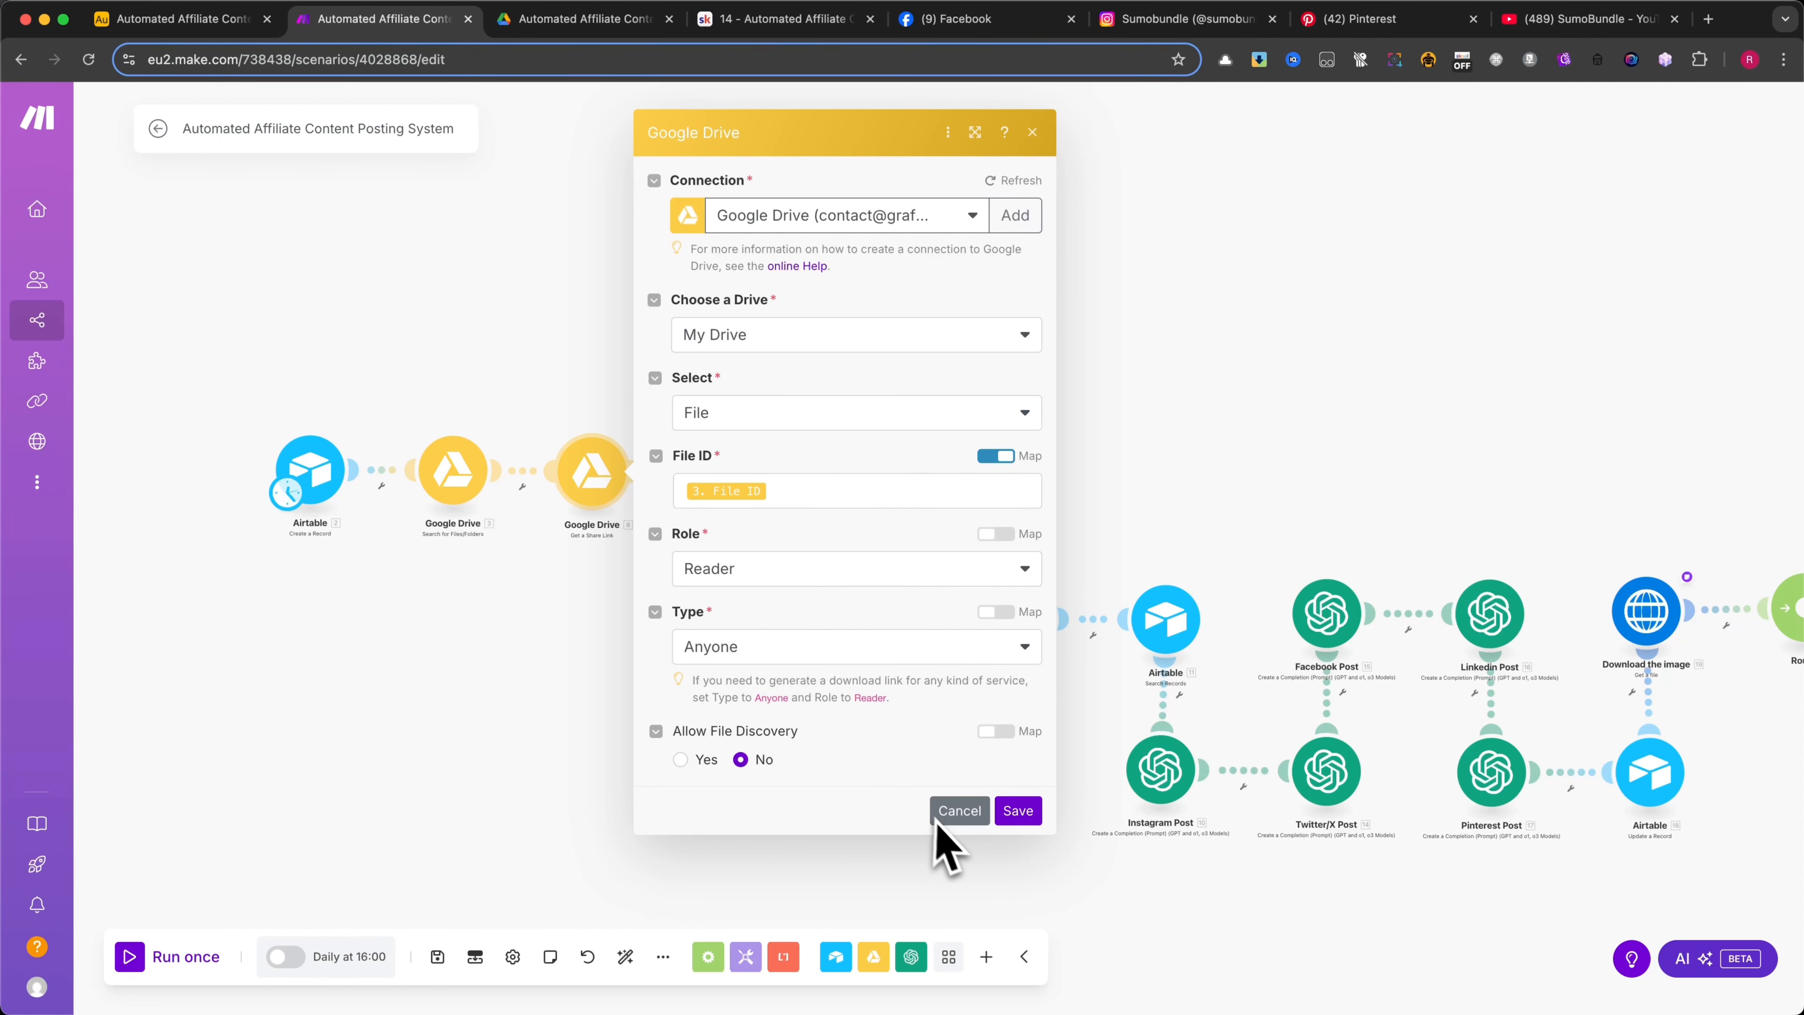
left_click(858, 643)
left_click(837, 599)
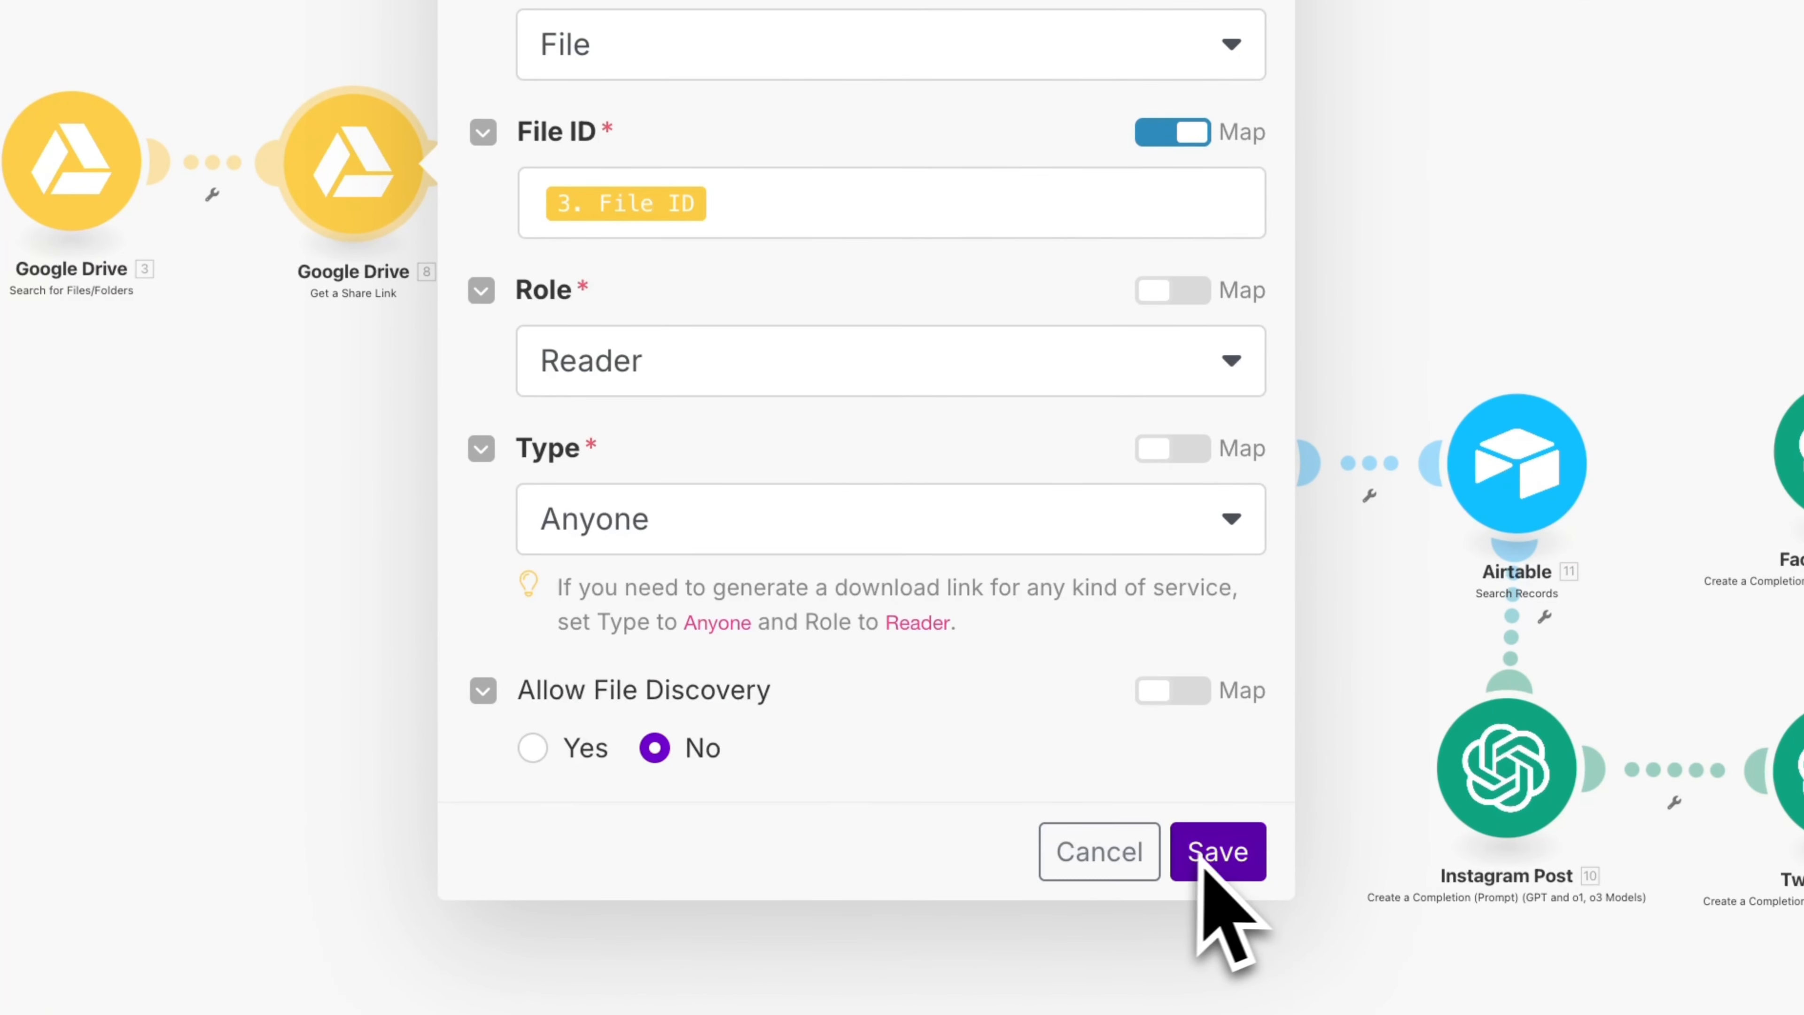
left_click(1132, 860)
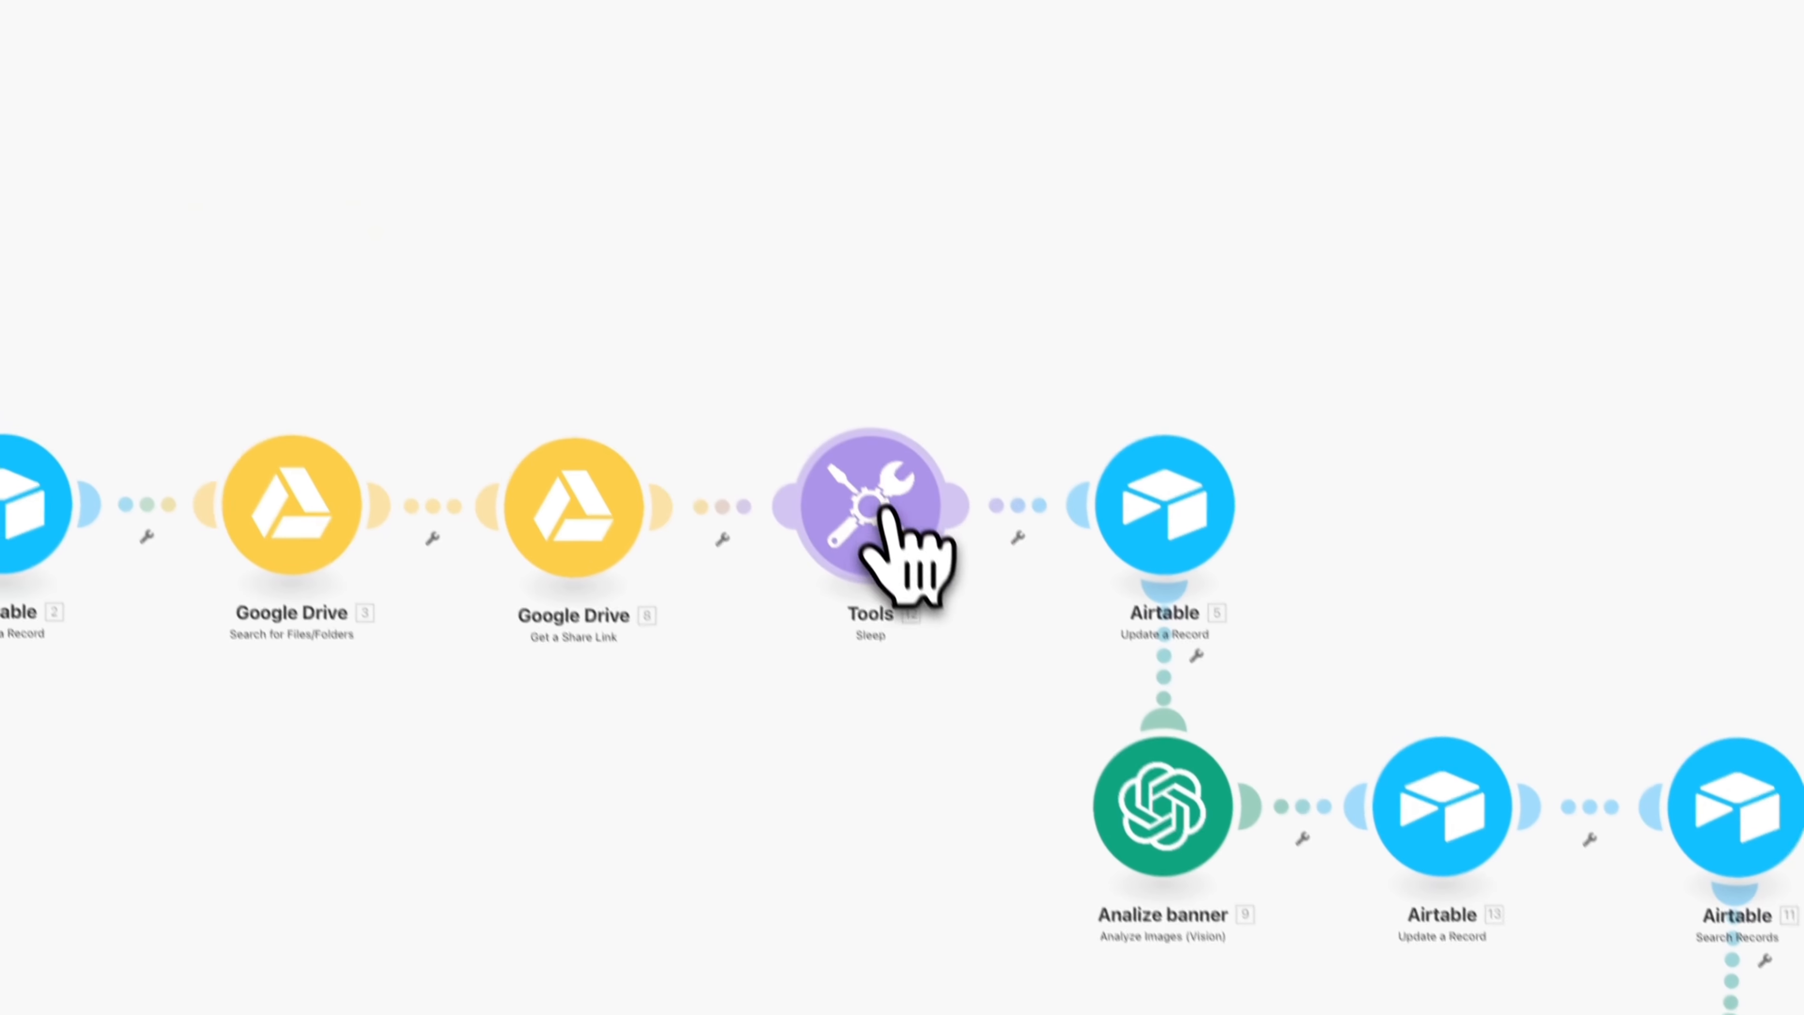
Inspect the delay of the Sleep module that follows the share link module, and close it without saving
left_click(888, 548)
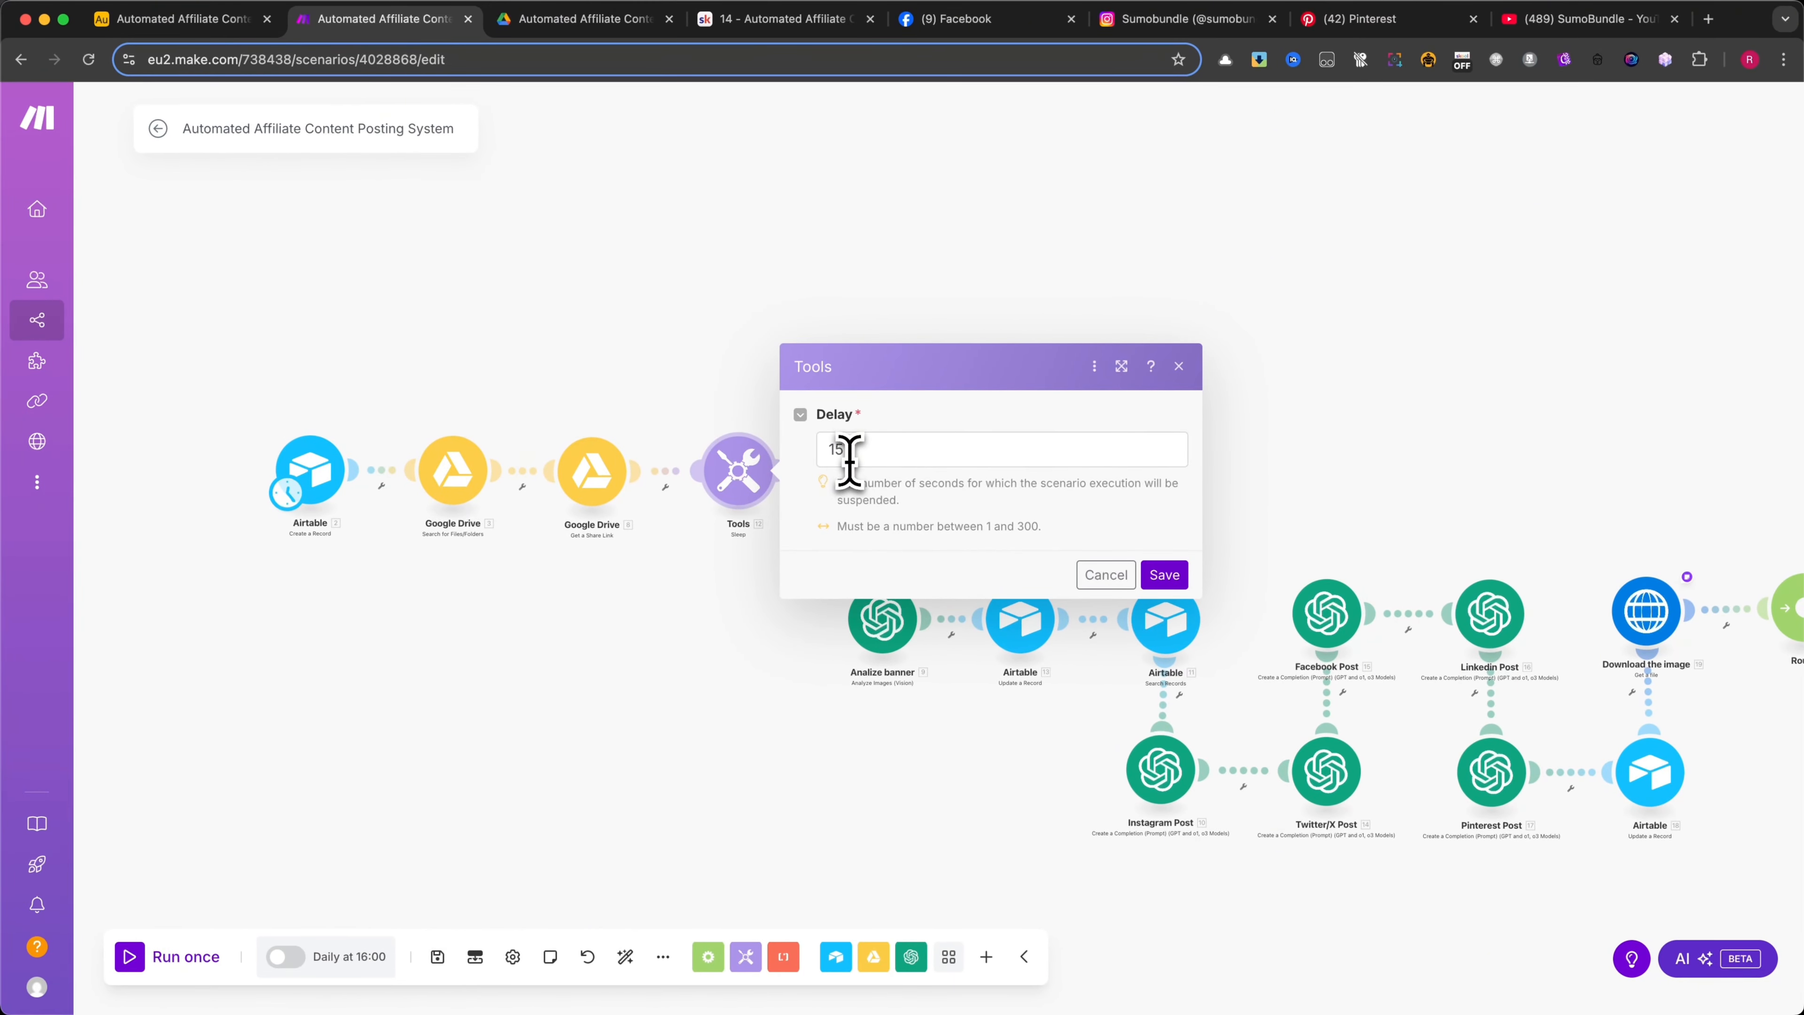
left_click(855, 455)
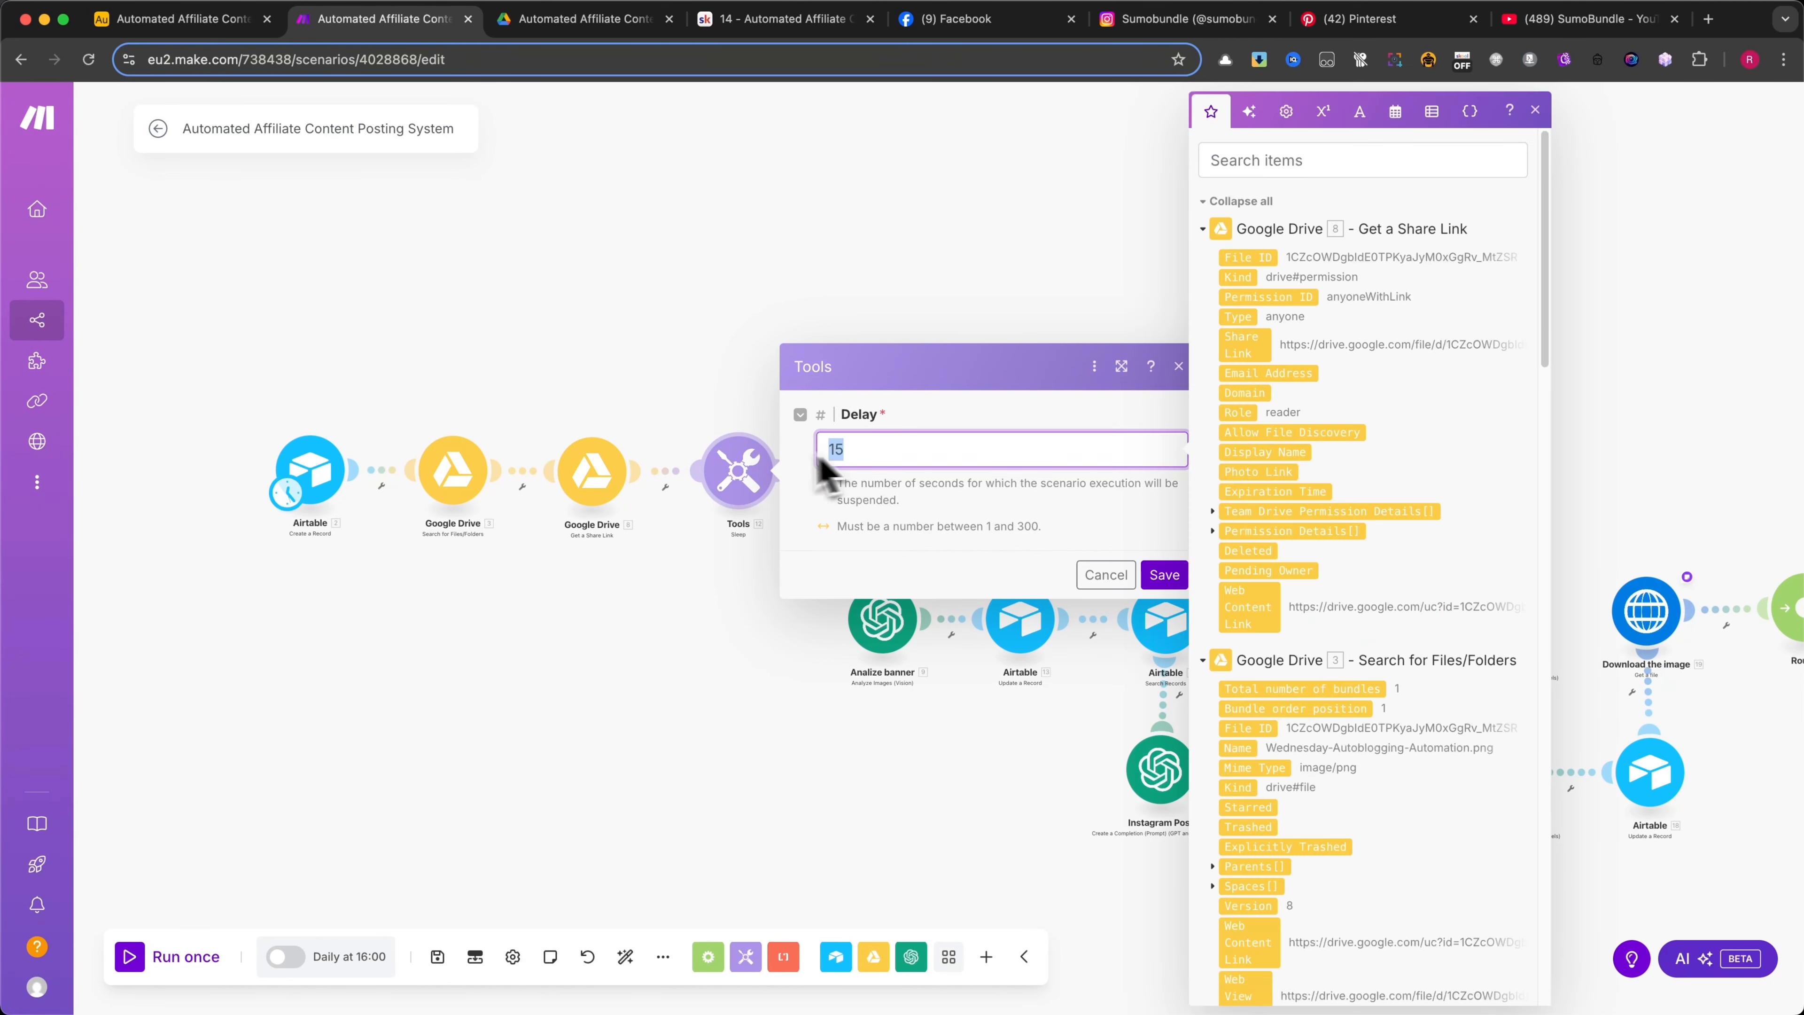
left_click(1025, 372)
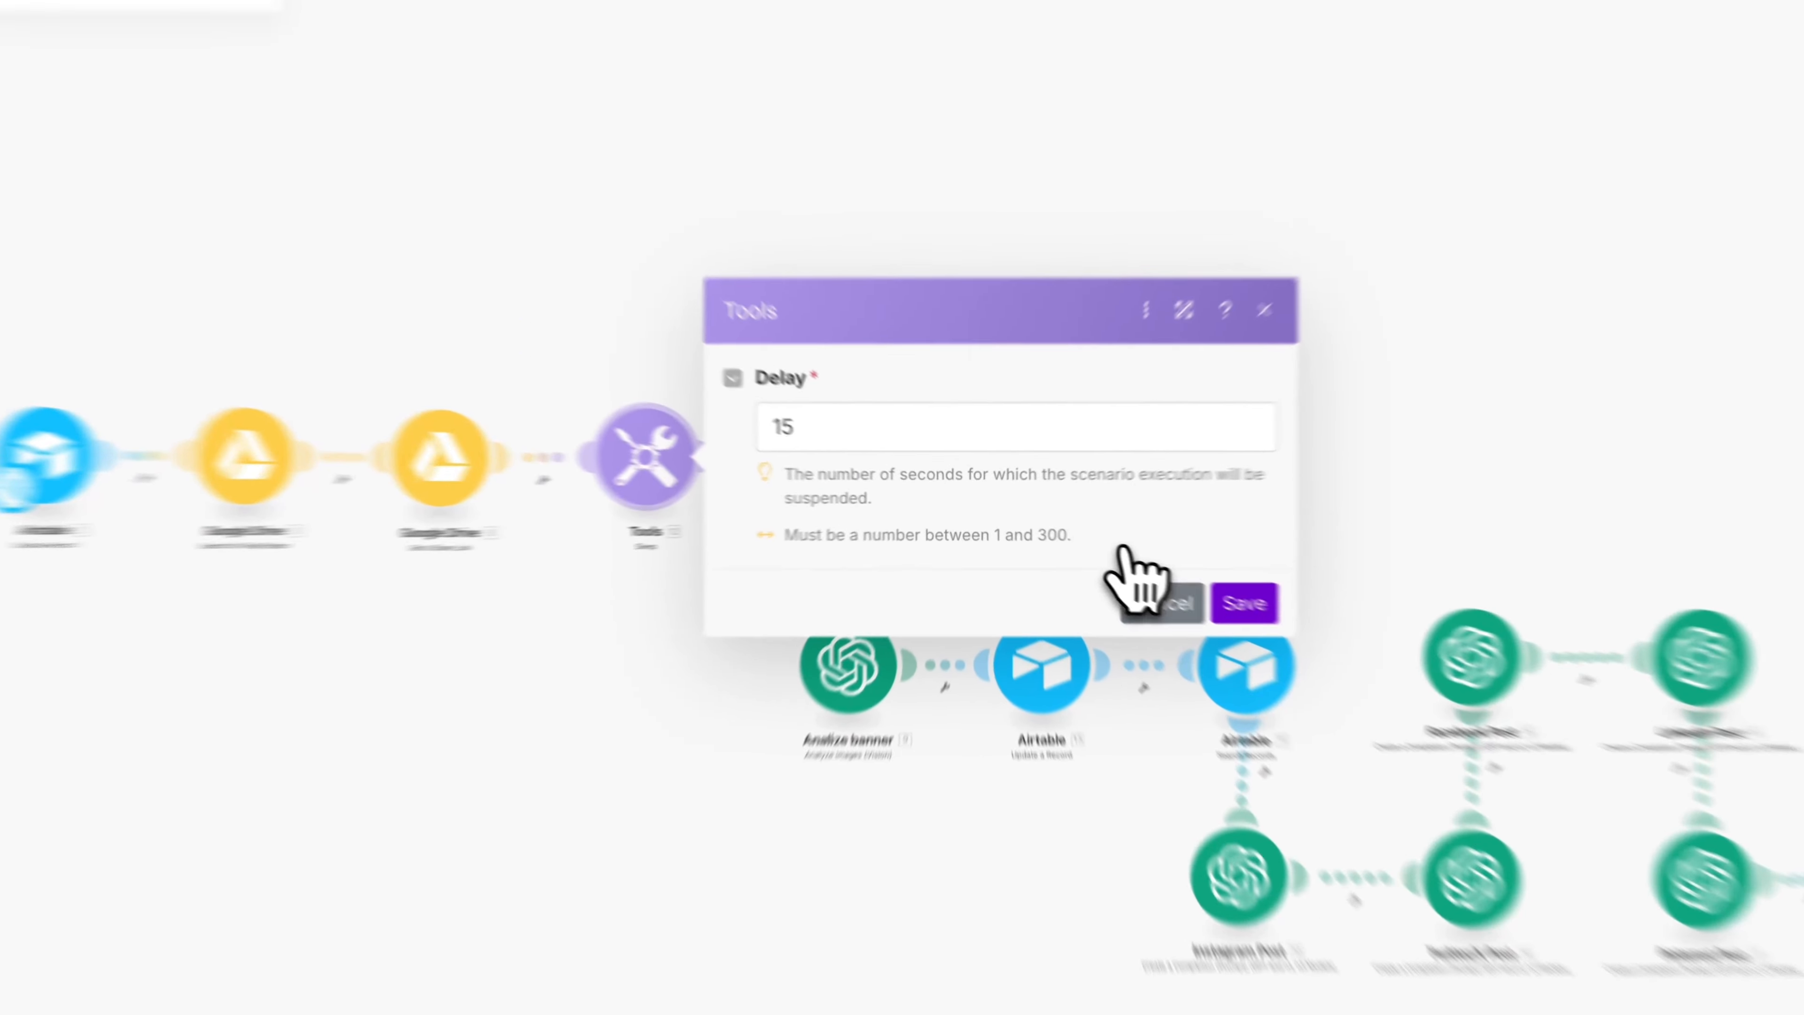
left_click(1097, 572)
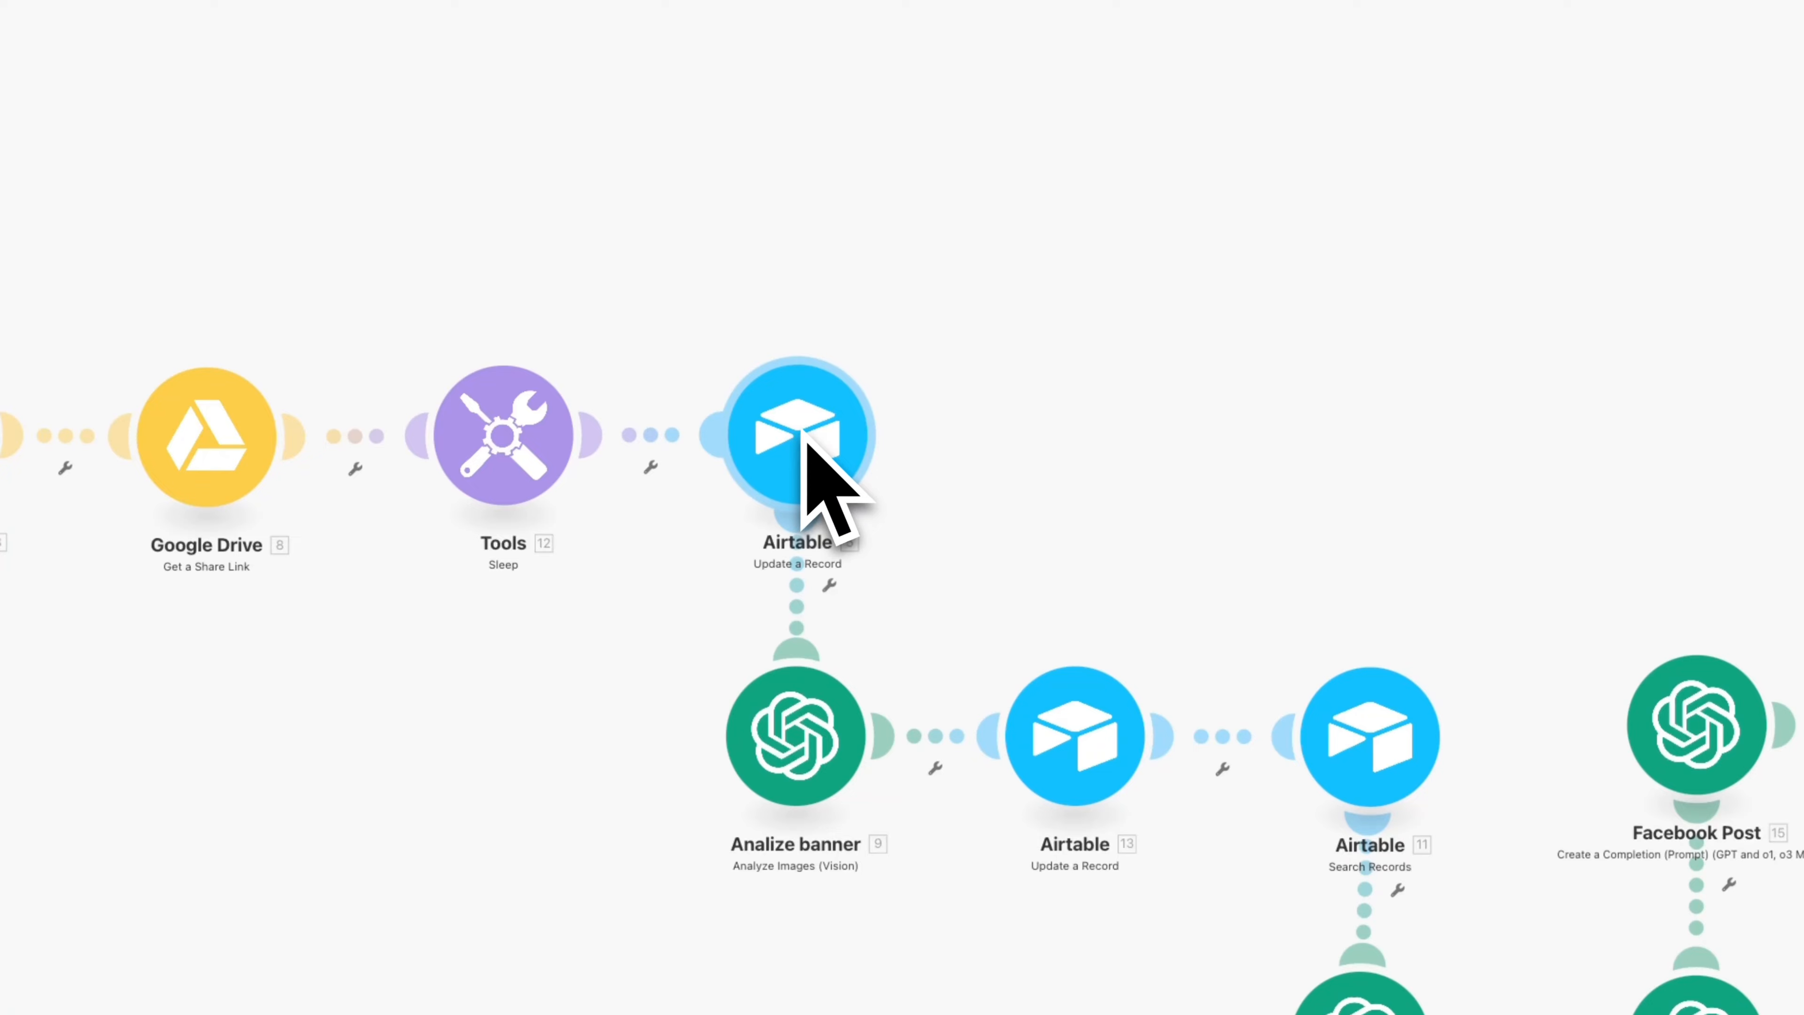
Open the Airtable Update a Record module after the Sleep module and review its table, record ID, date and image fields
left_click(642, 529)
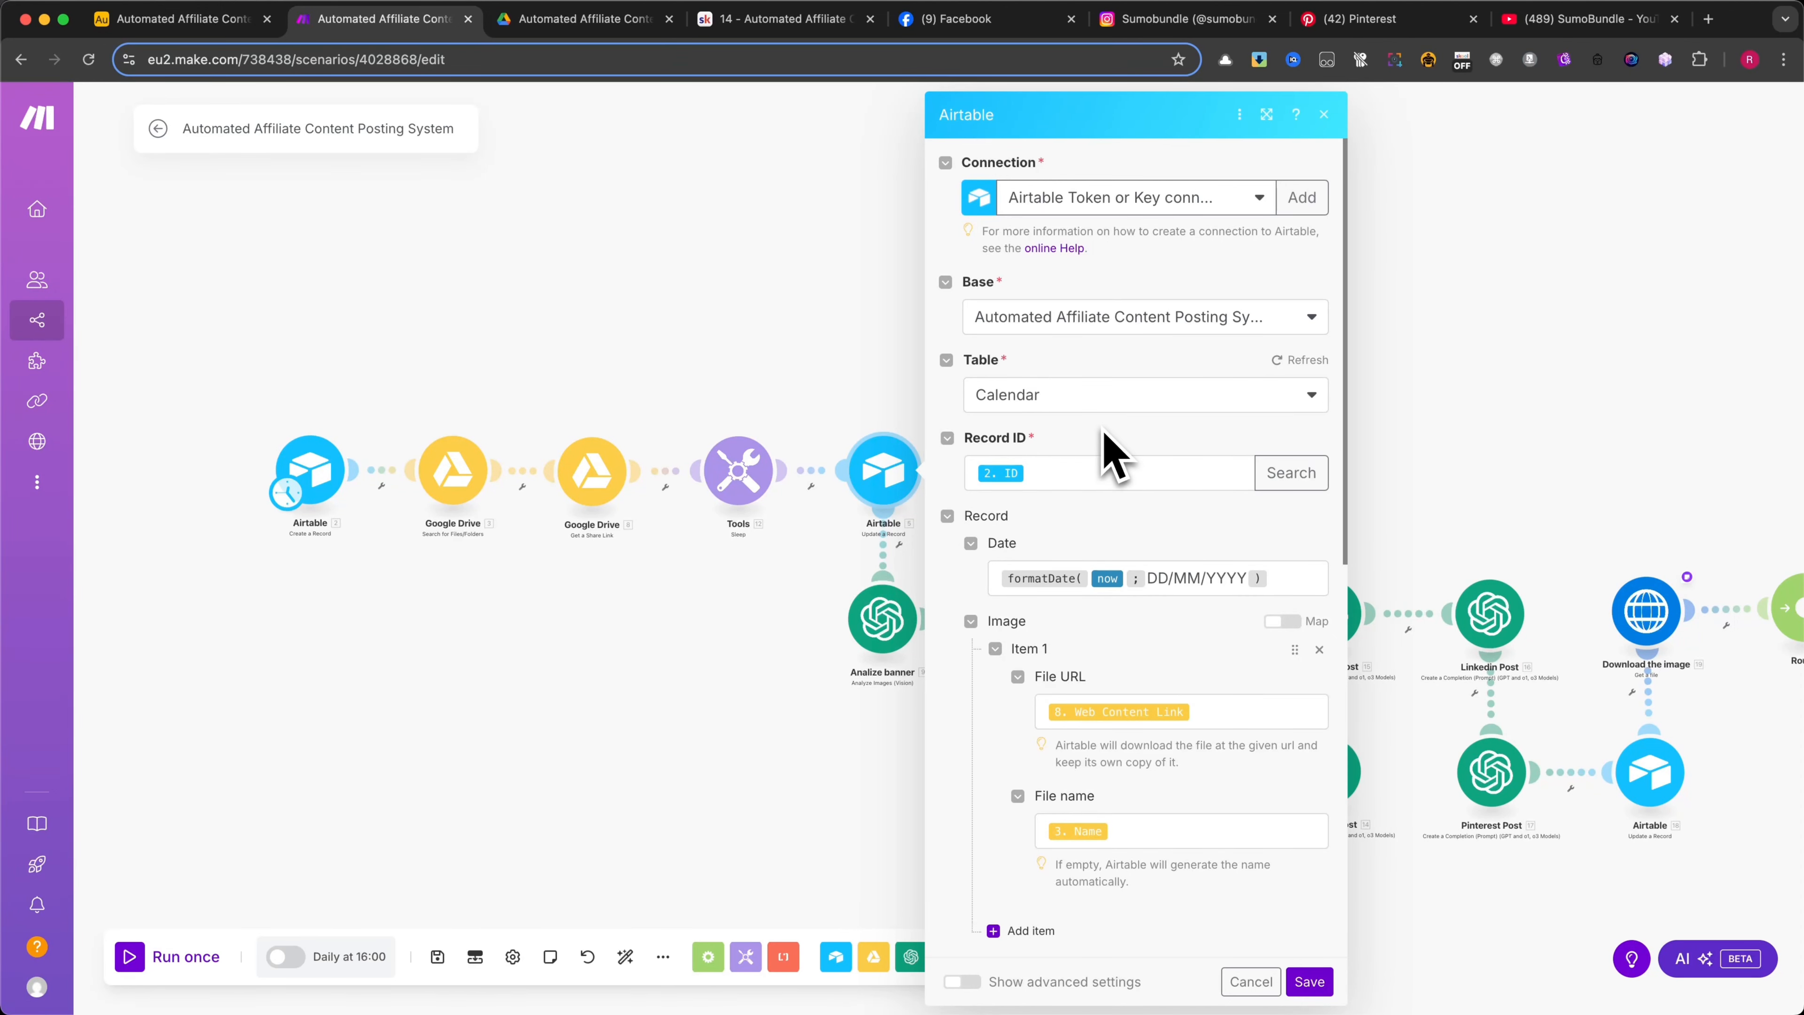
scroll(1105, 466, "down", 3)
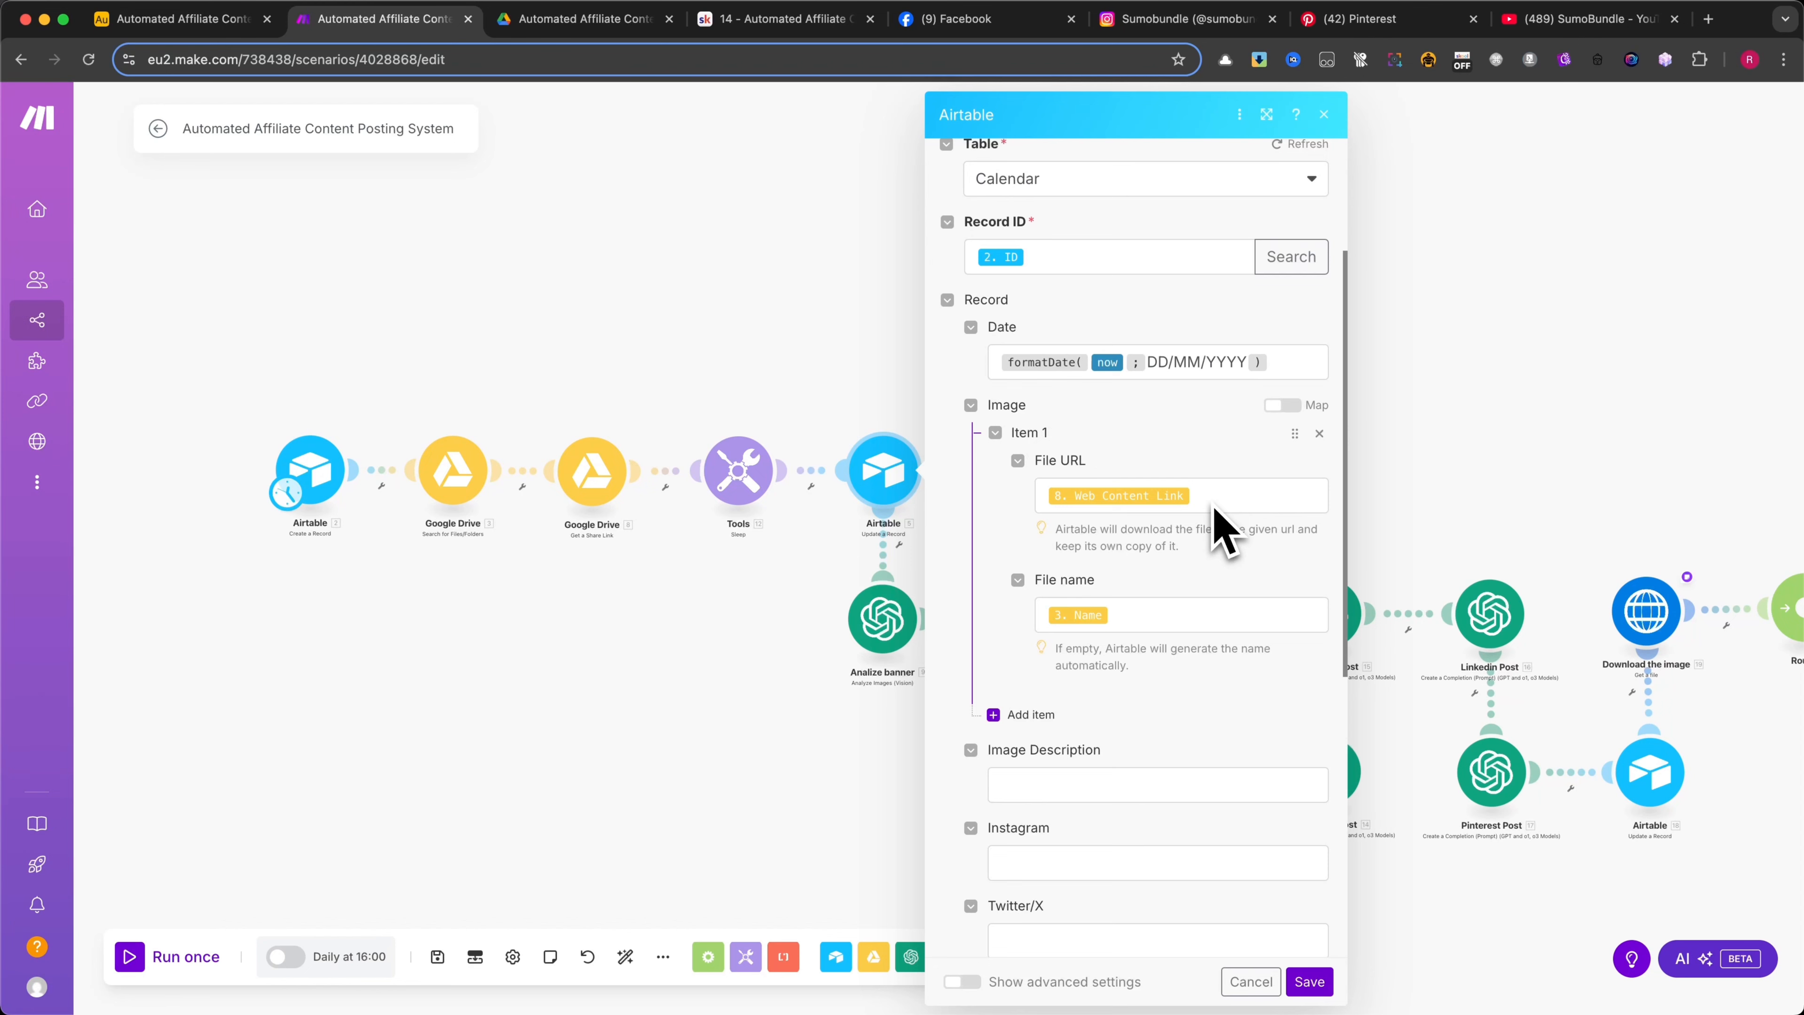
scroll(1214, 511, "up", 3)
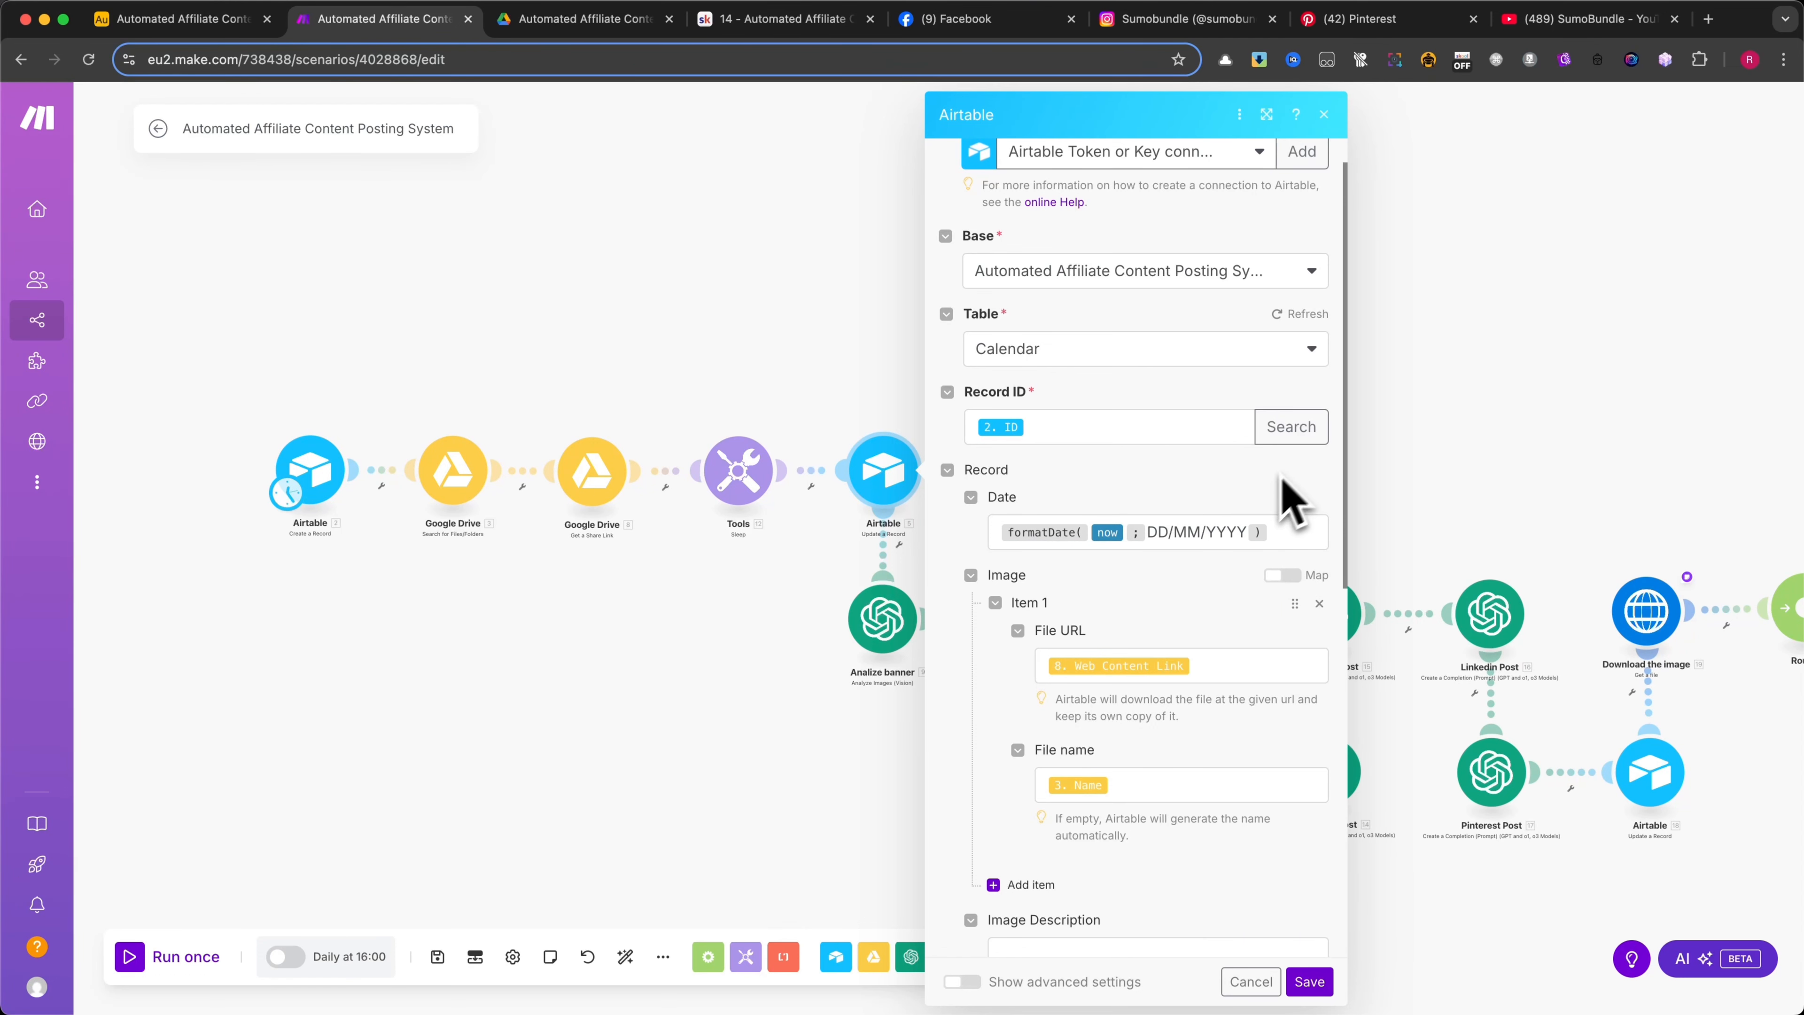
scroll(1107, 572, "down", 2)
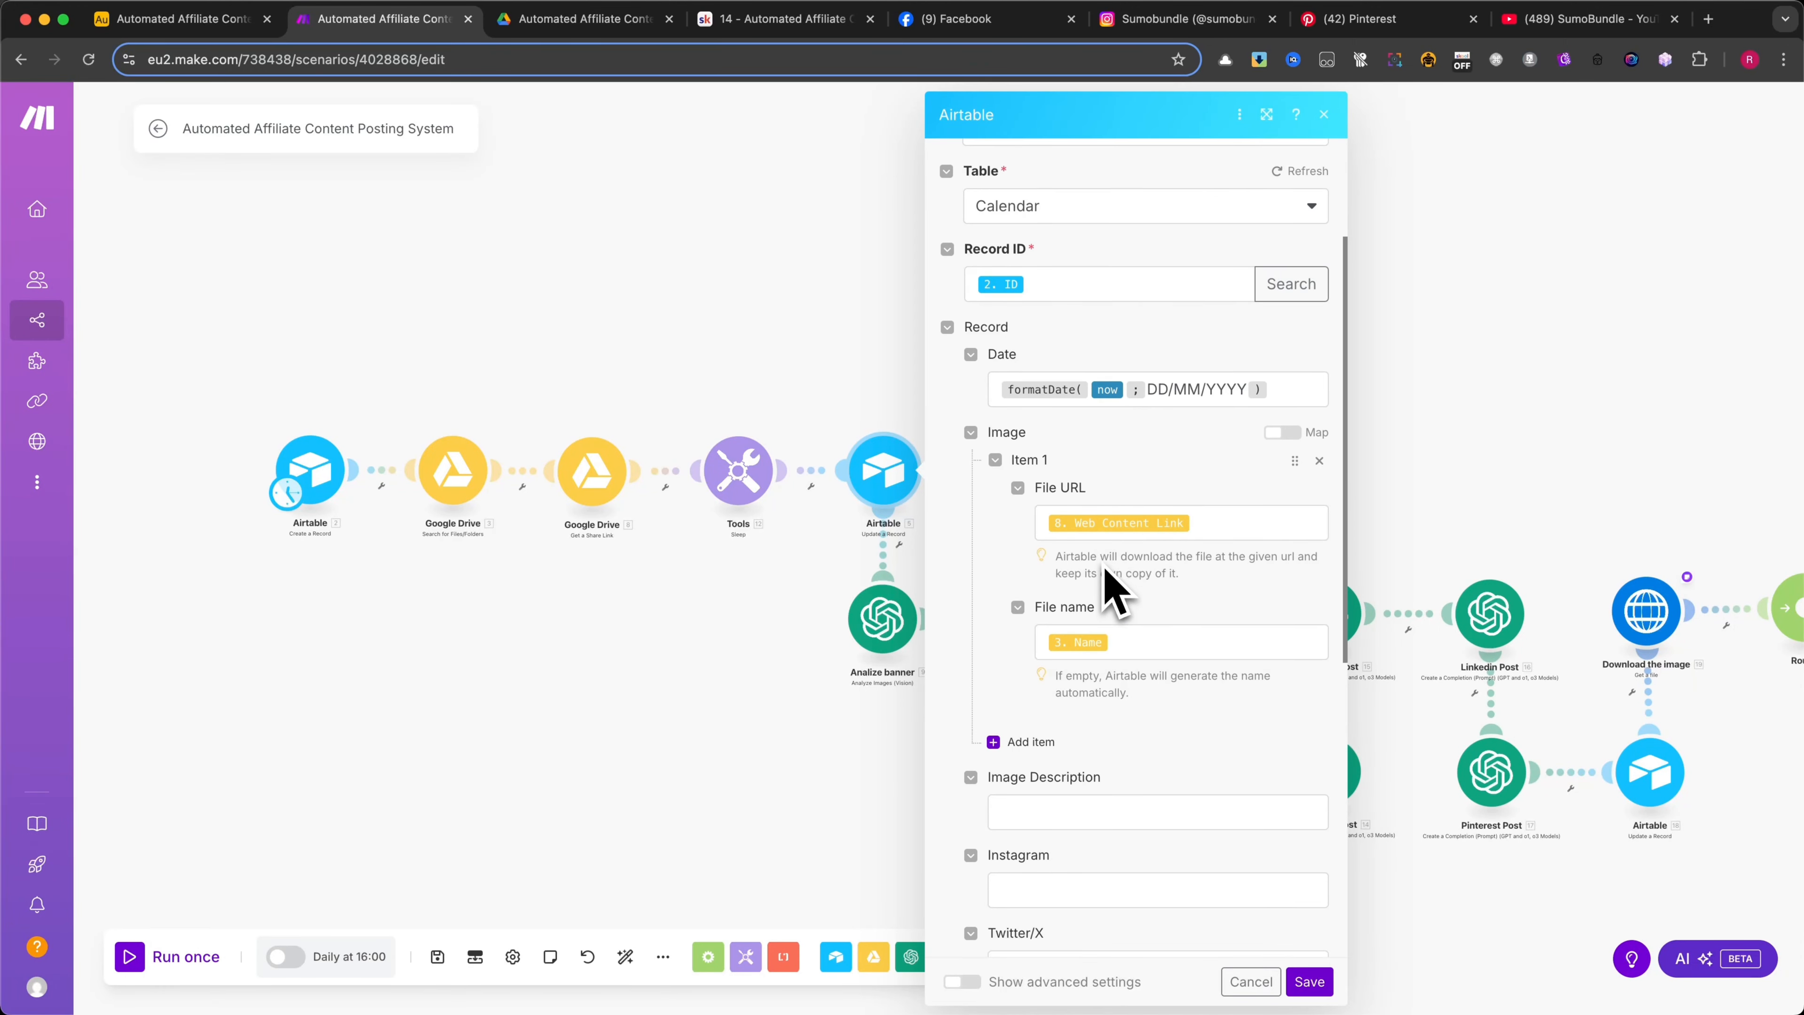
Examine the image's File URL and File name mappings and the remaining record fields, then close the module without saving
left_click(1209, 510)
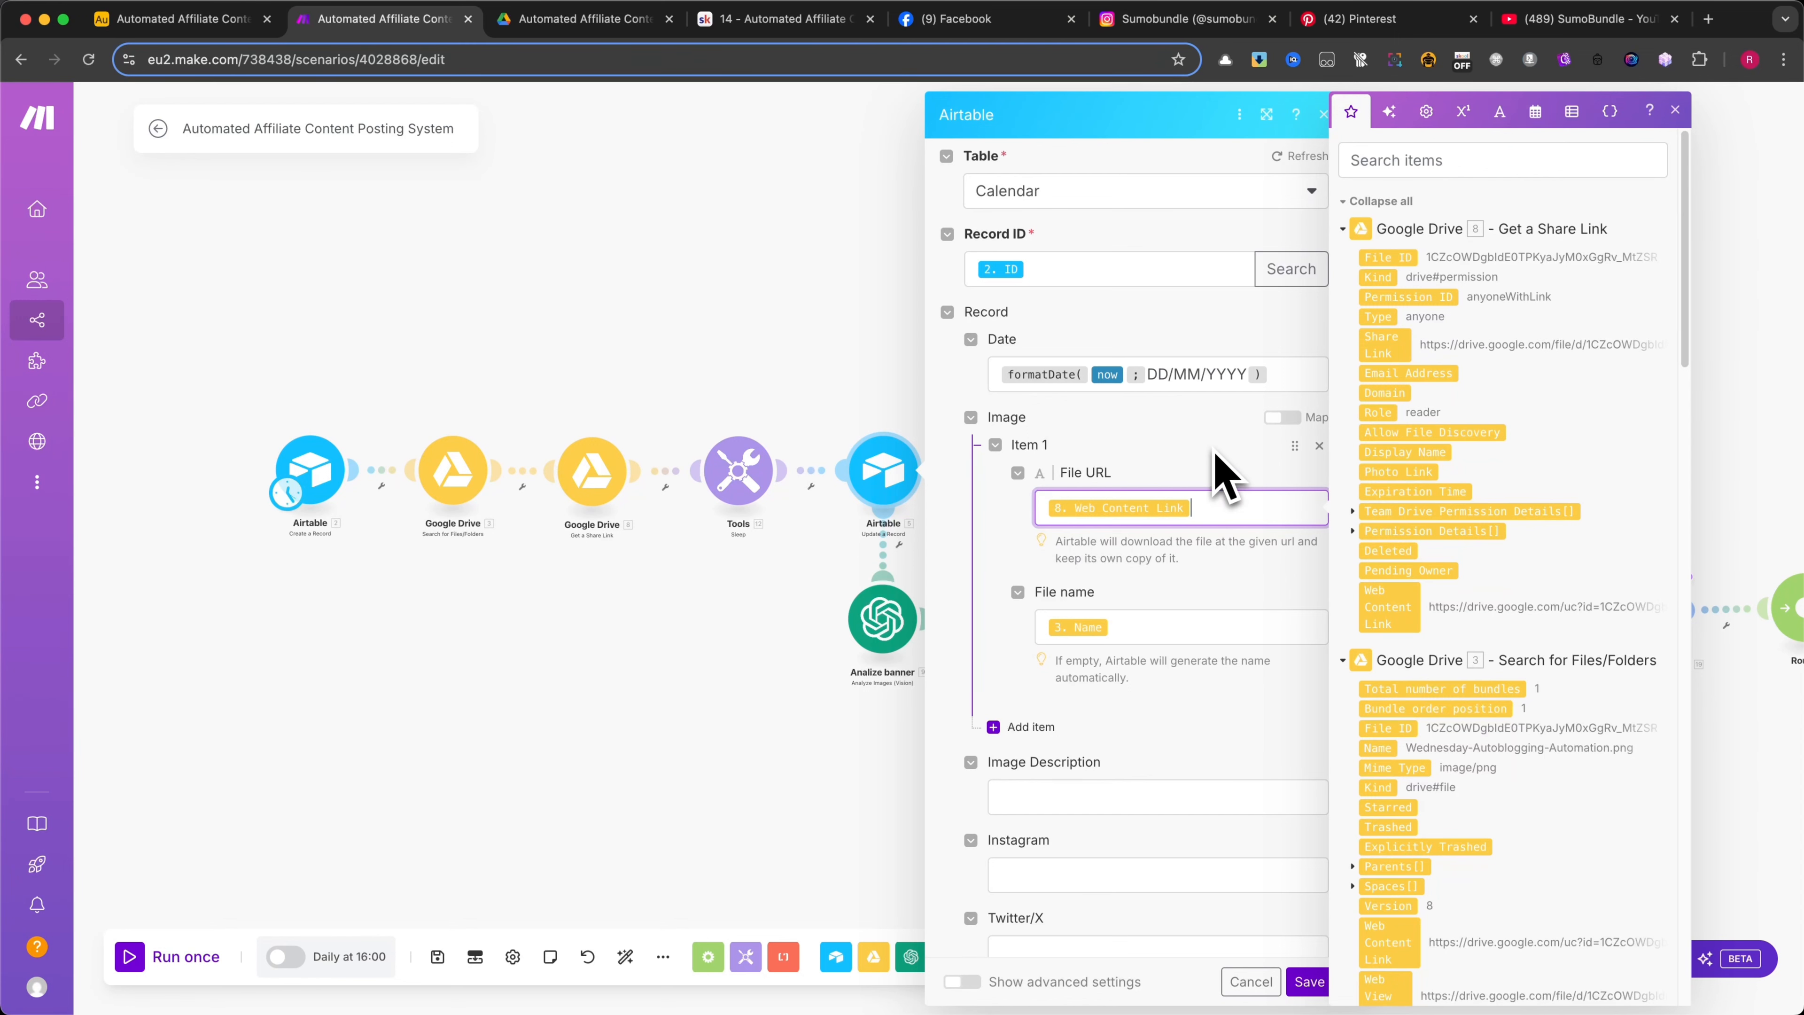
left_click(1153, 629)
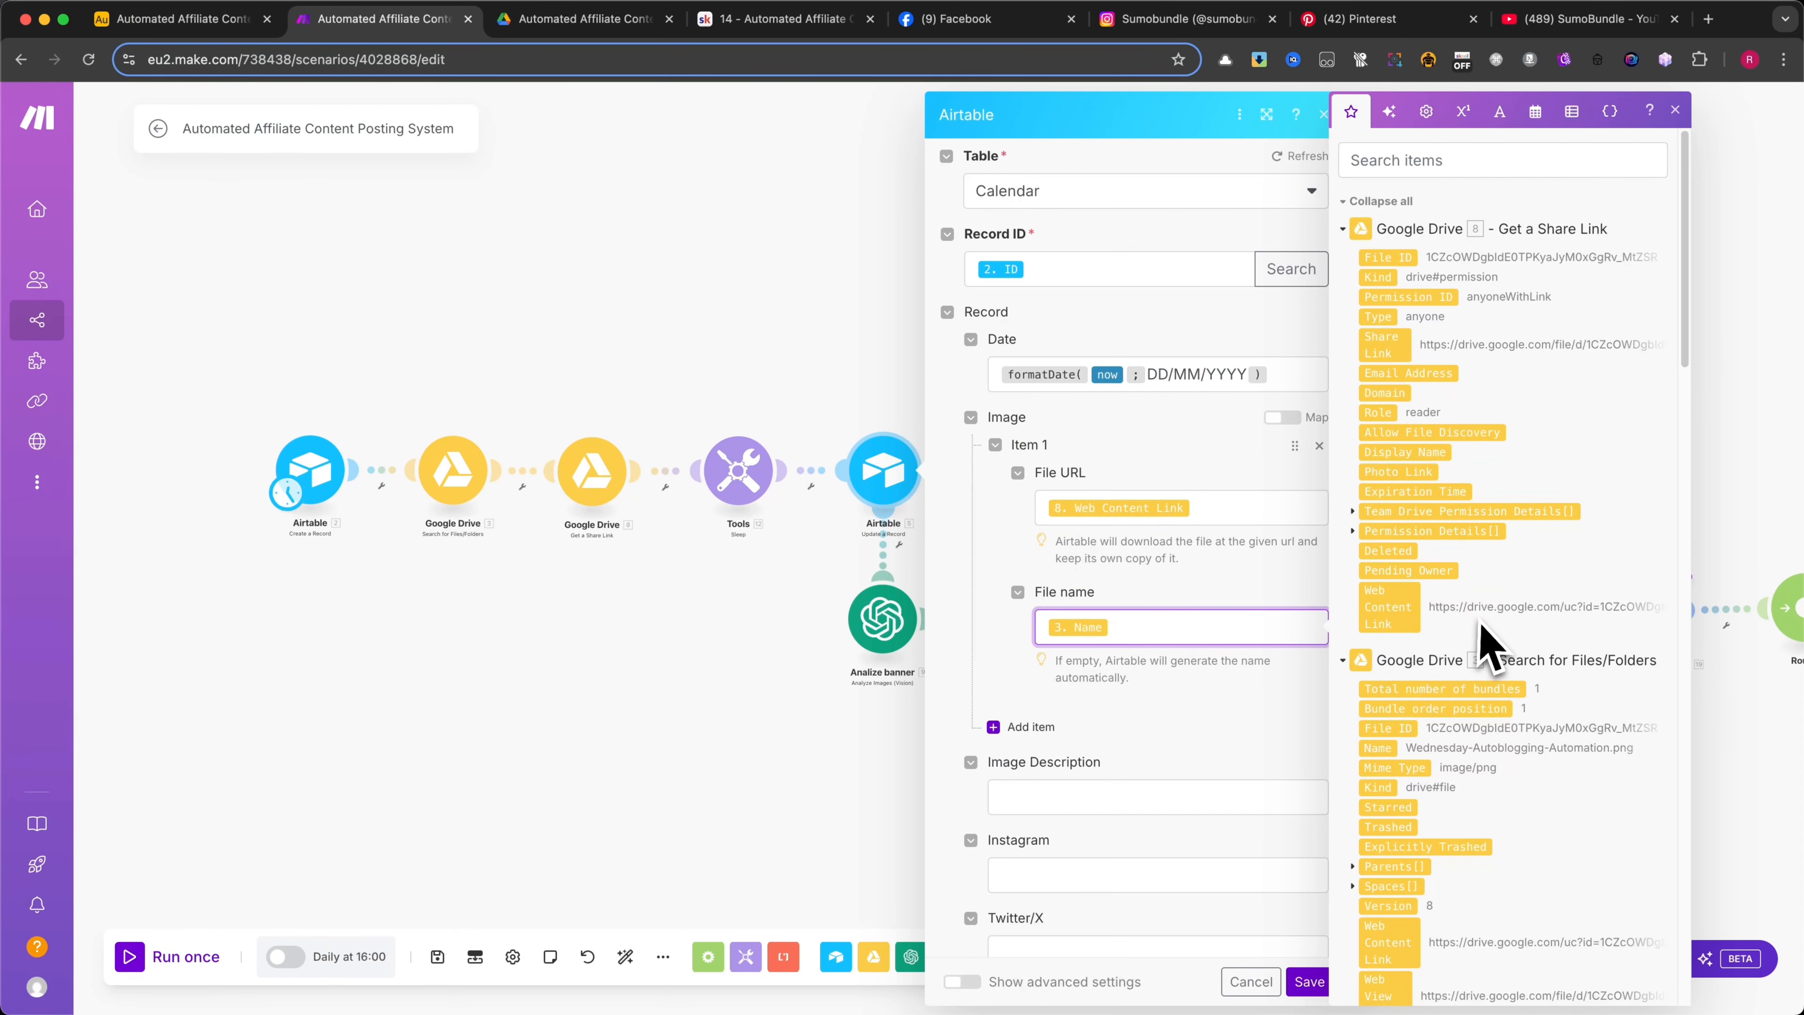
scroll(1491, 640, "down", 1)
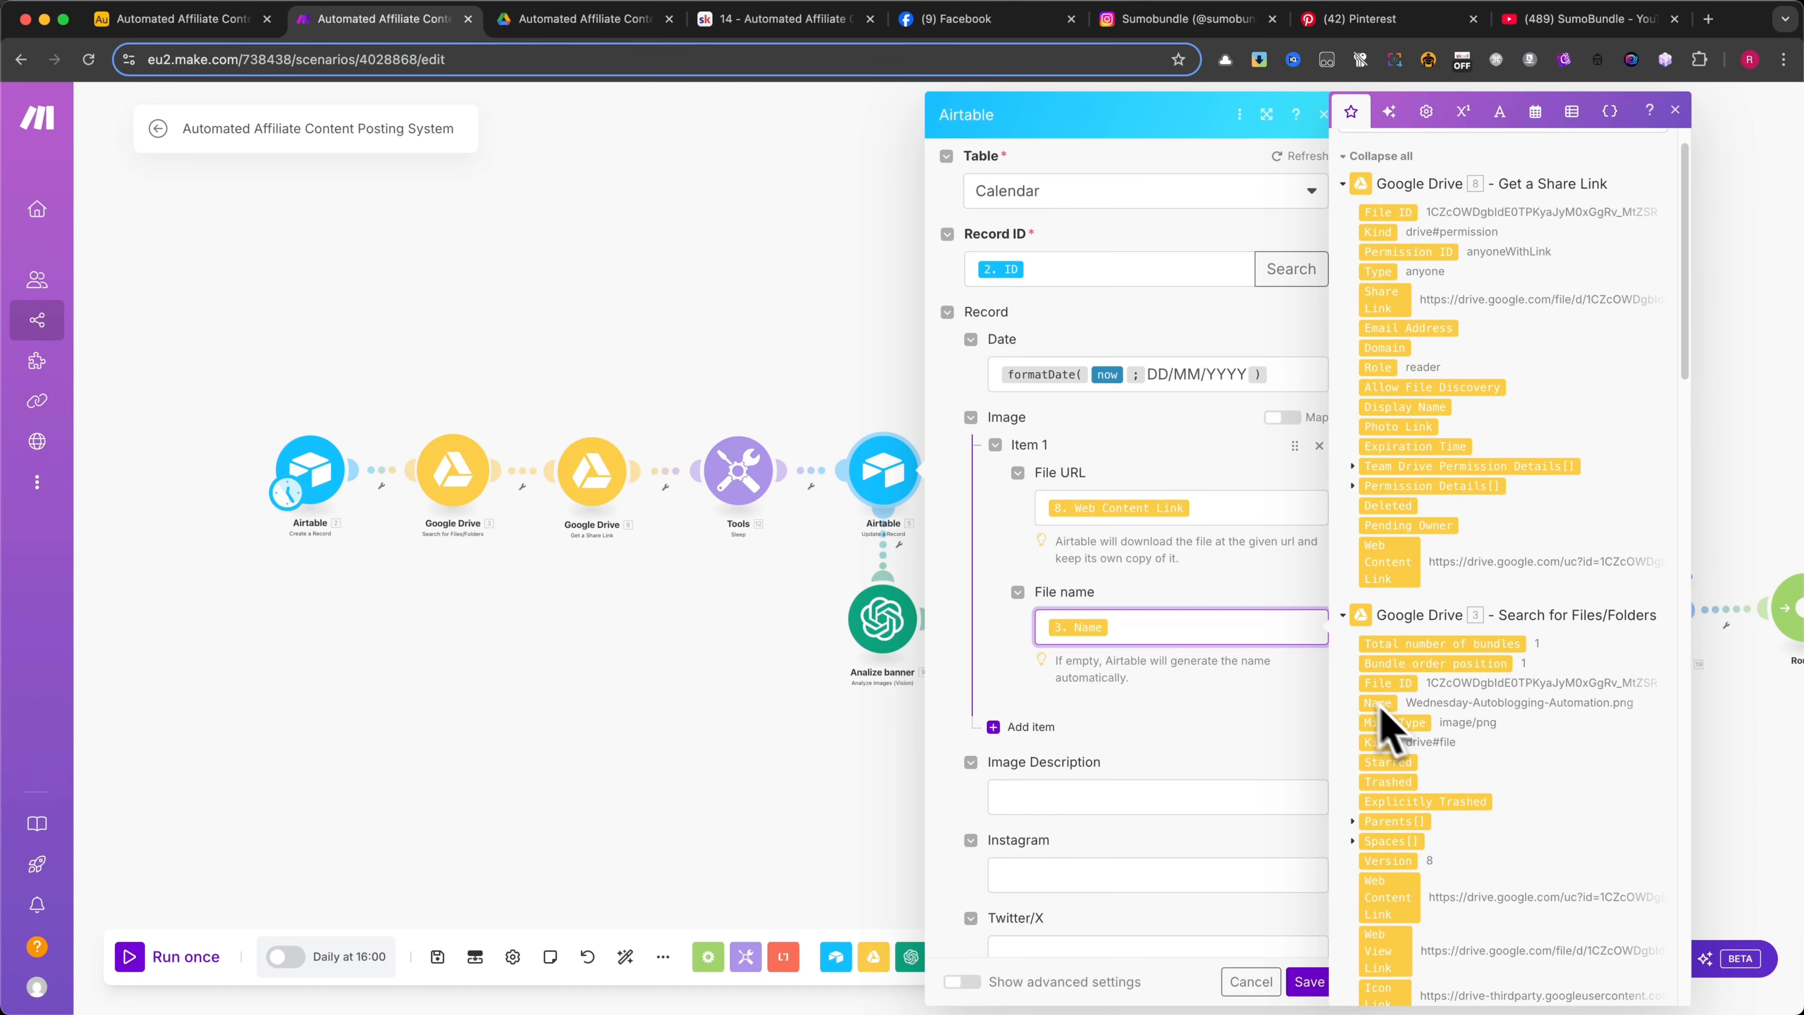
left_click(1223, 587)
scroll(1233, 611, "down", 10)
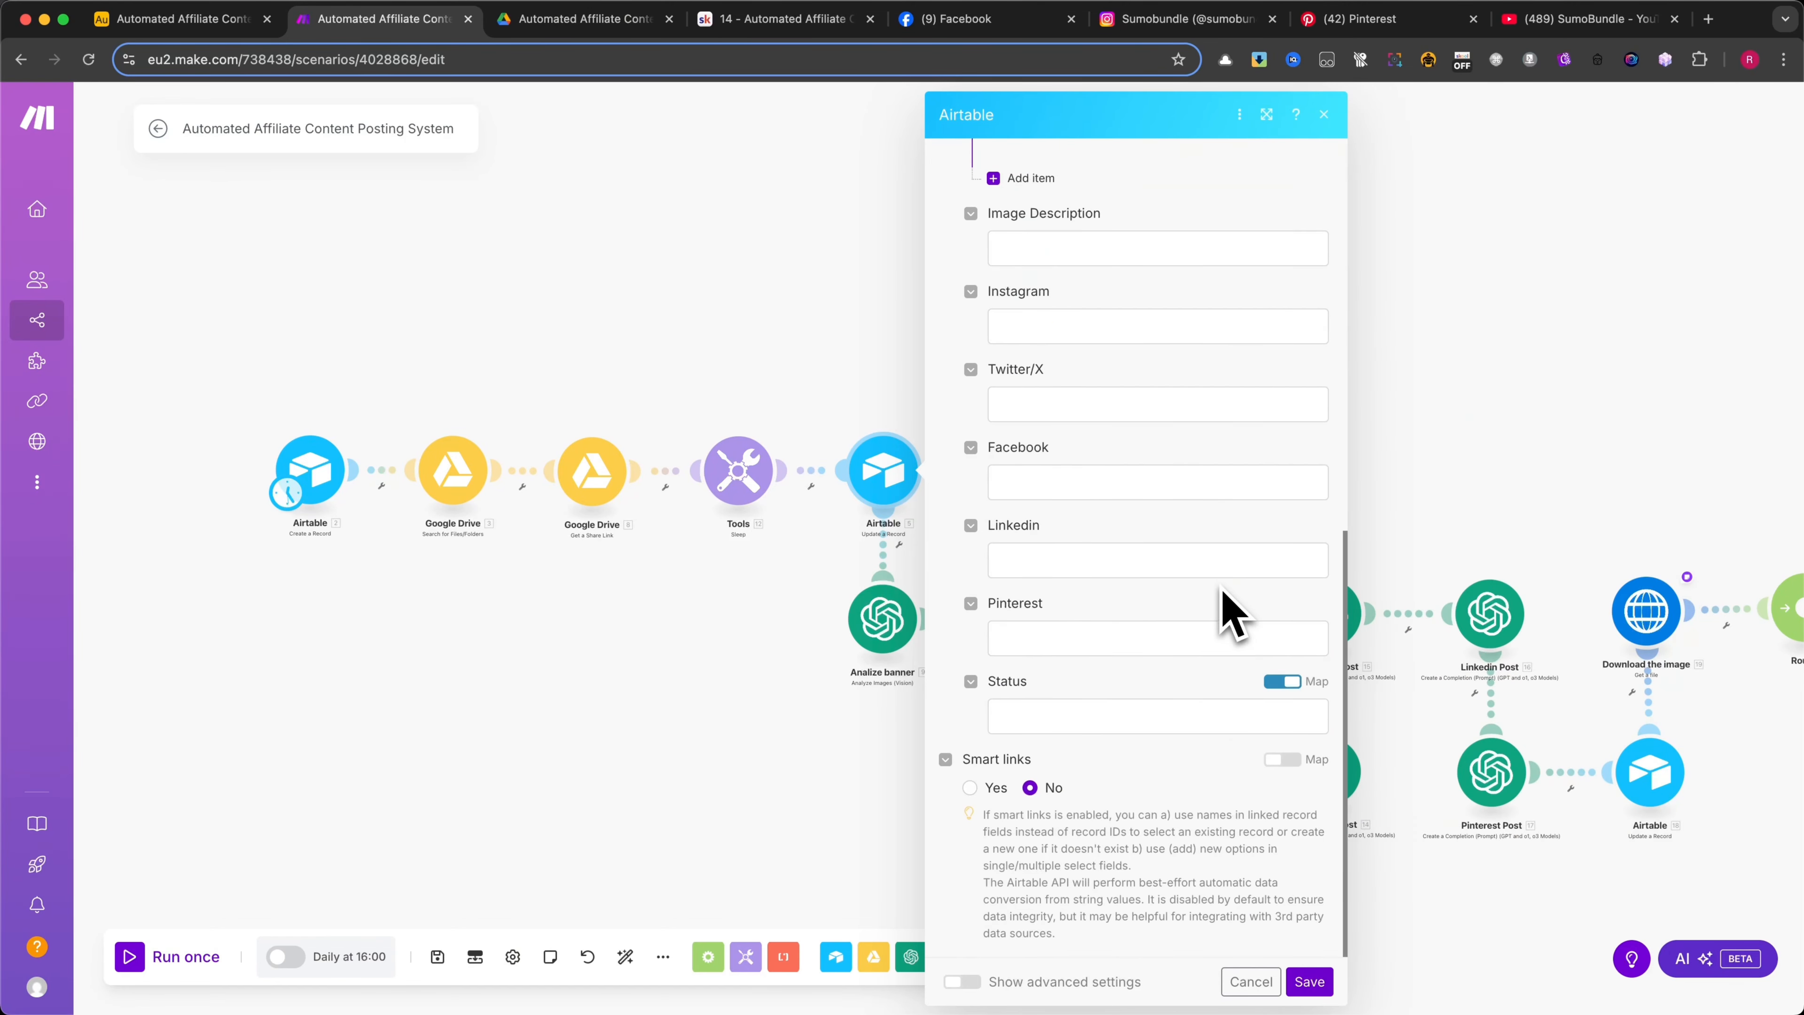
left_click(1249, 981)
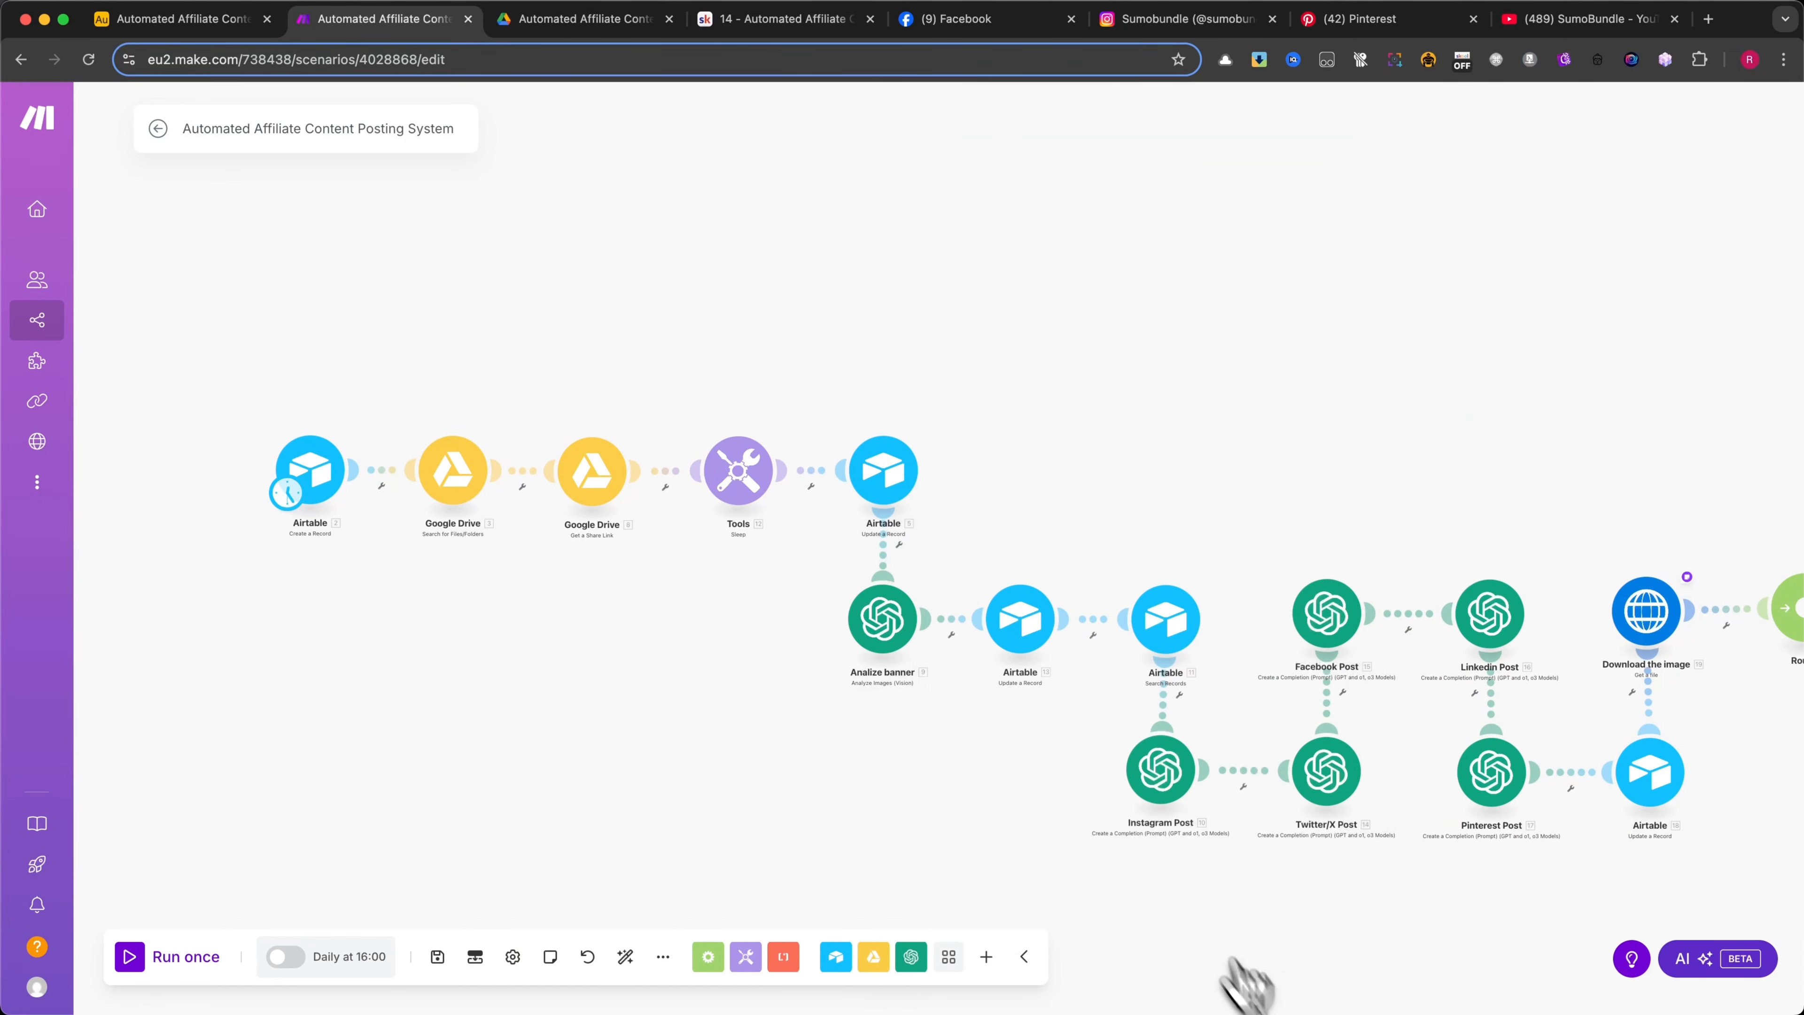
Open the Analize banner OpenAI module and review its connection and the image analysis prompt
left_click(884, 622)
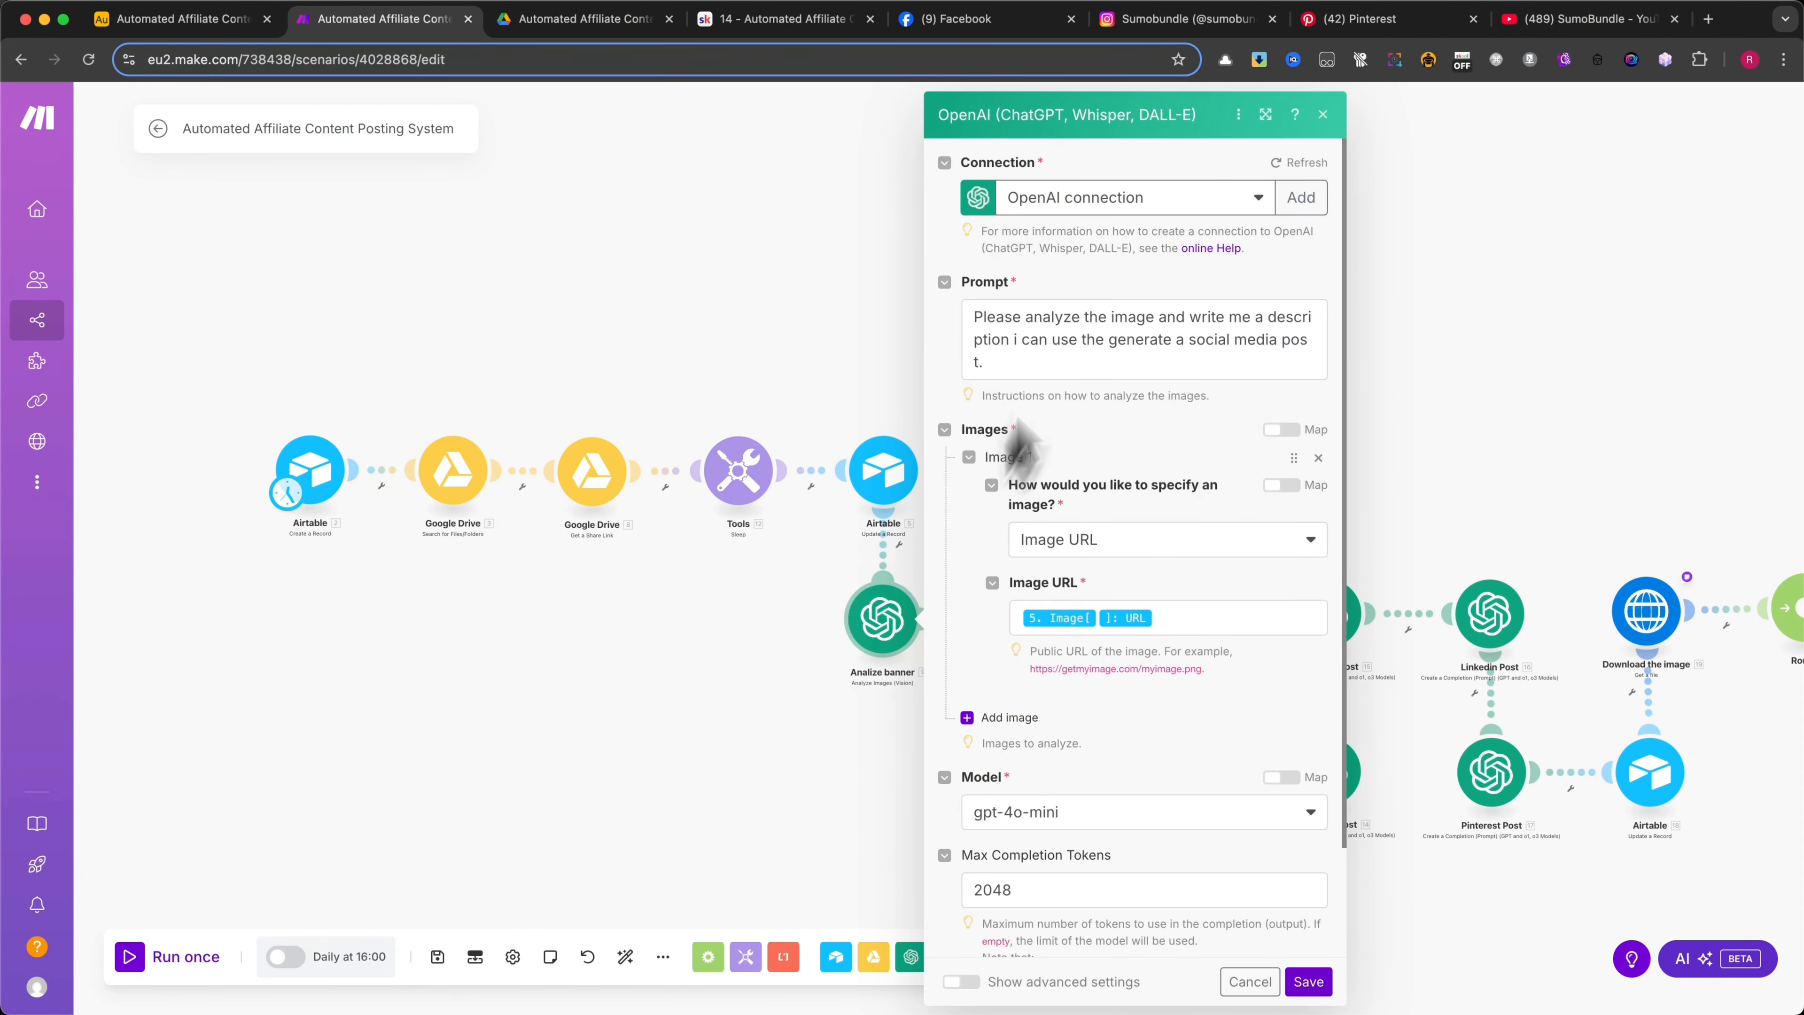
left_click(1051, 355)
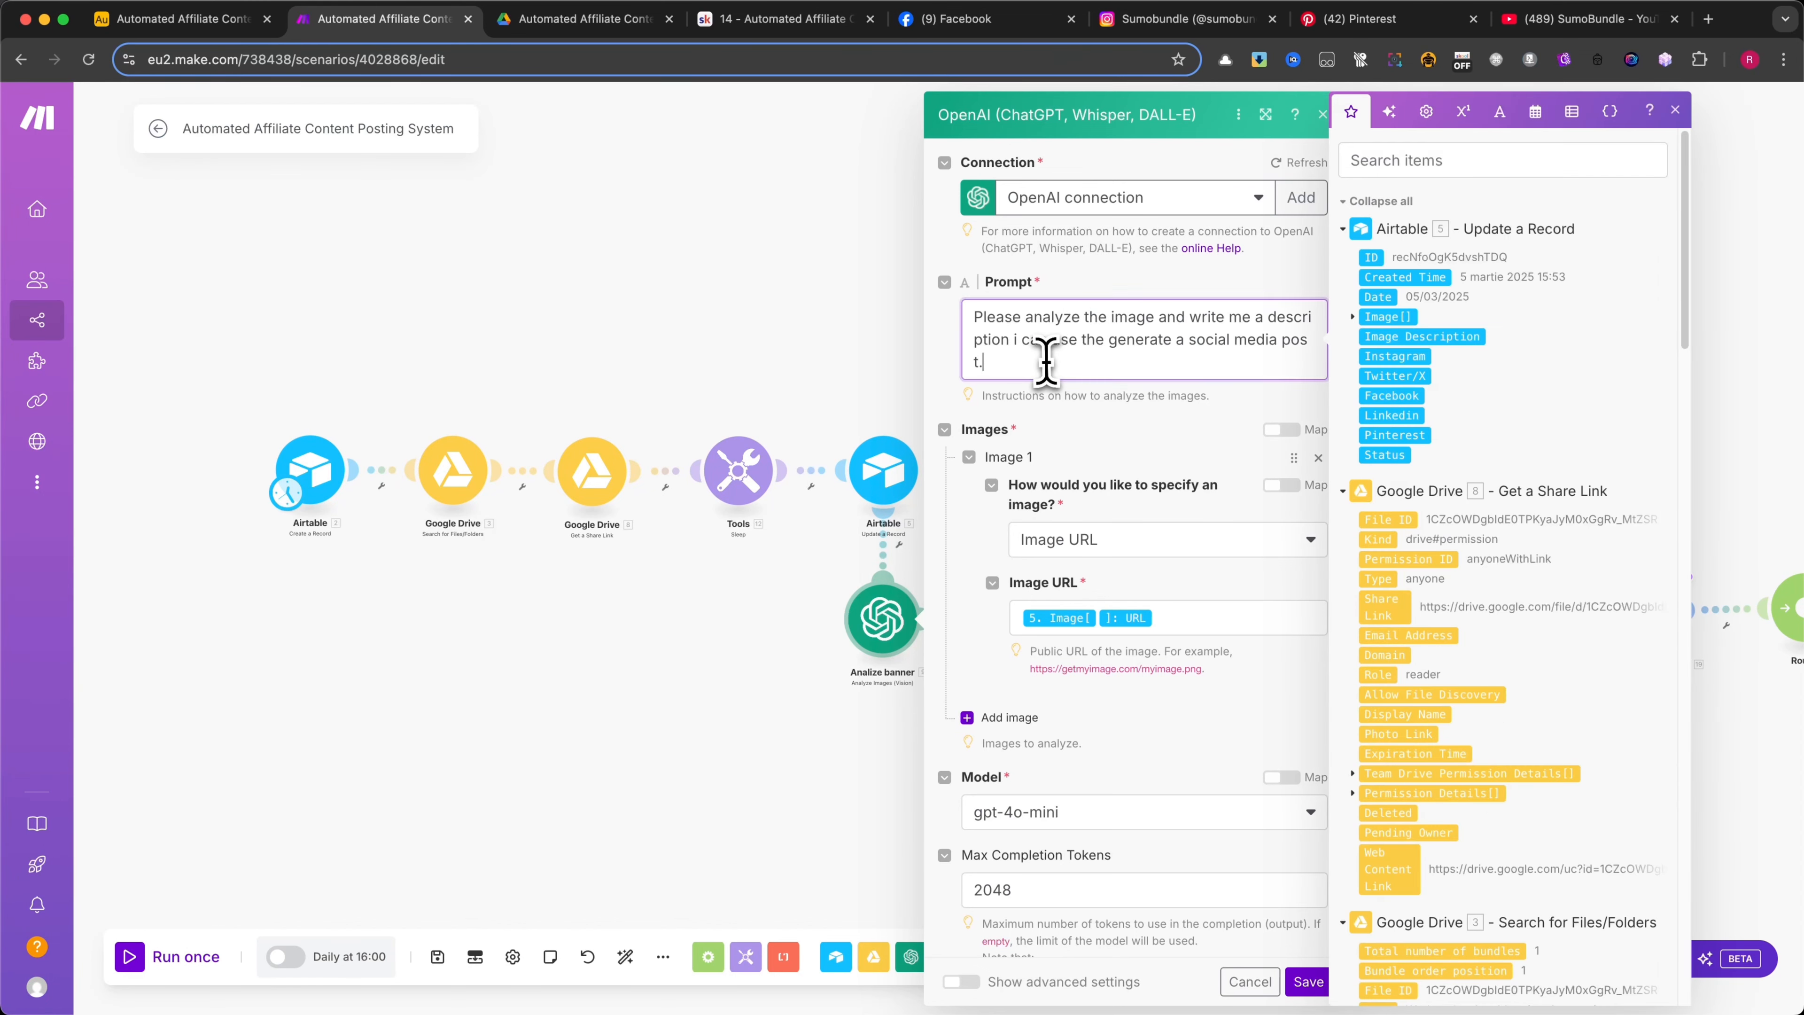
left_click(1102, 282)
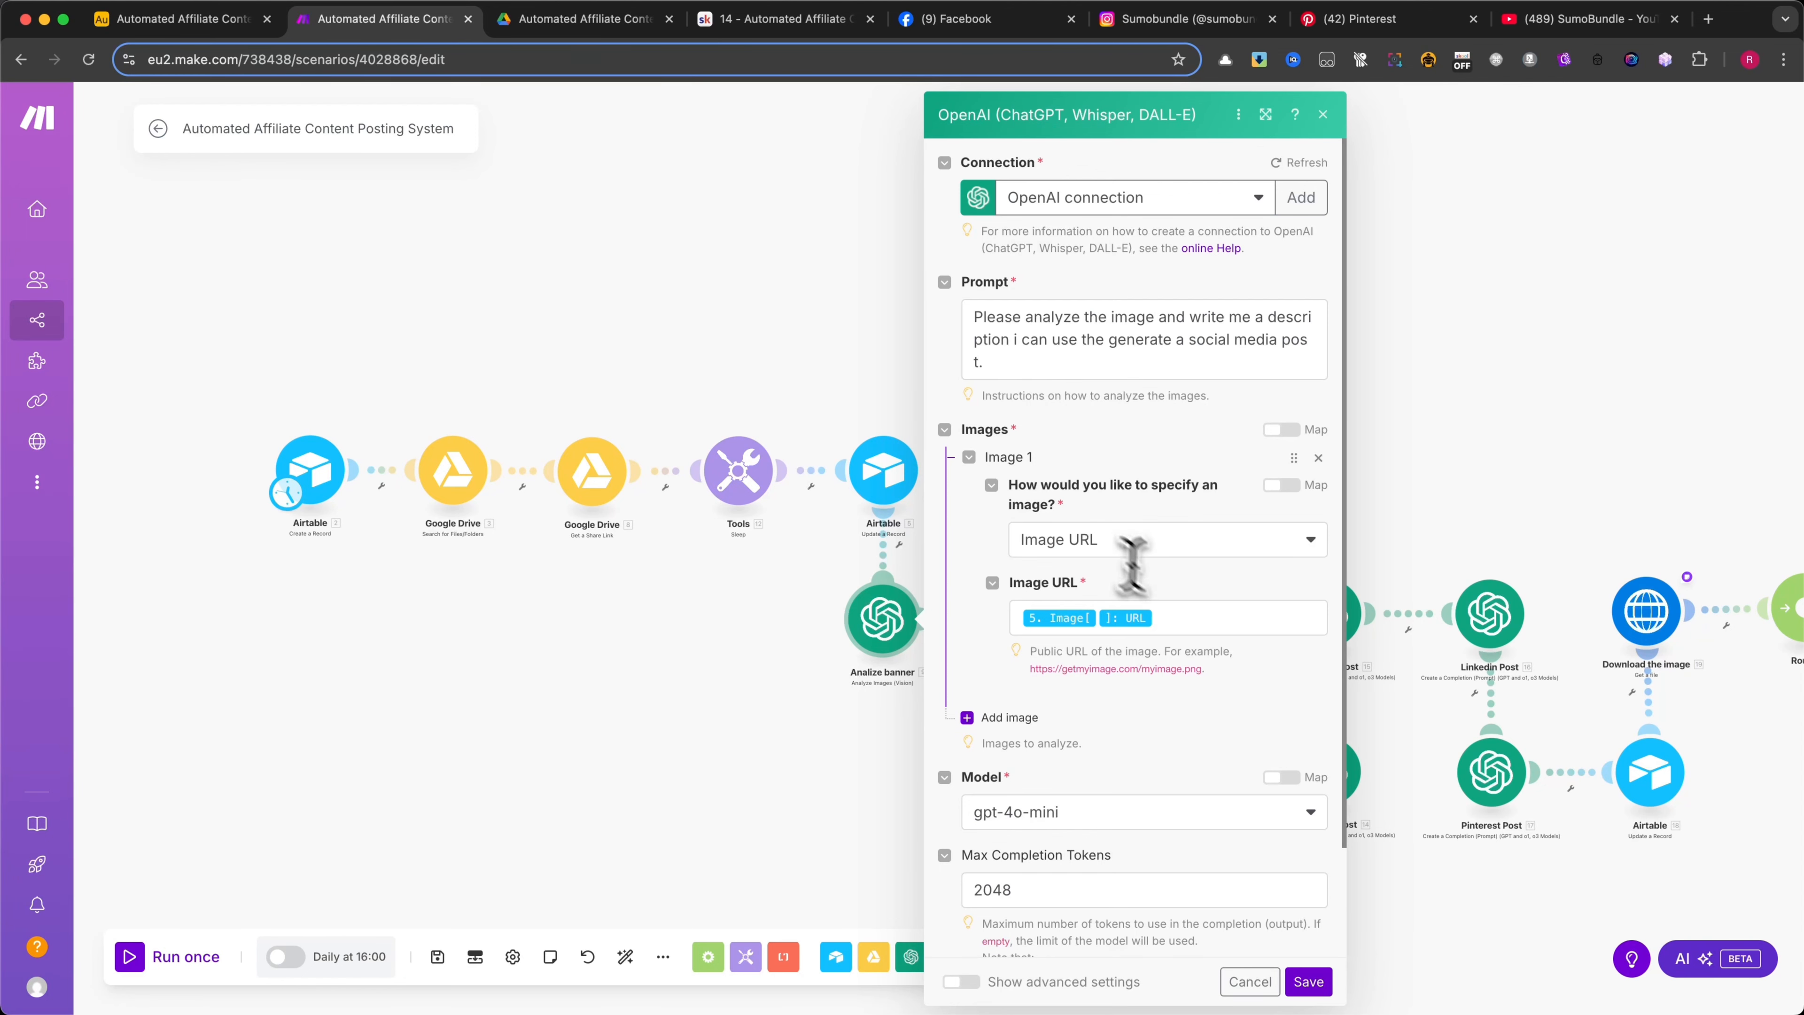
Examine the Image URL mapping, model and token limit of the Analize banner module, then close it without saving
left_click(1193, 617)
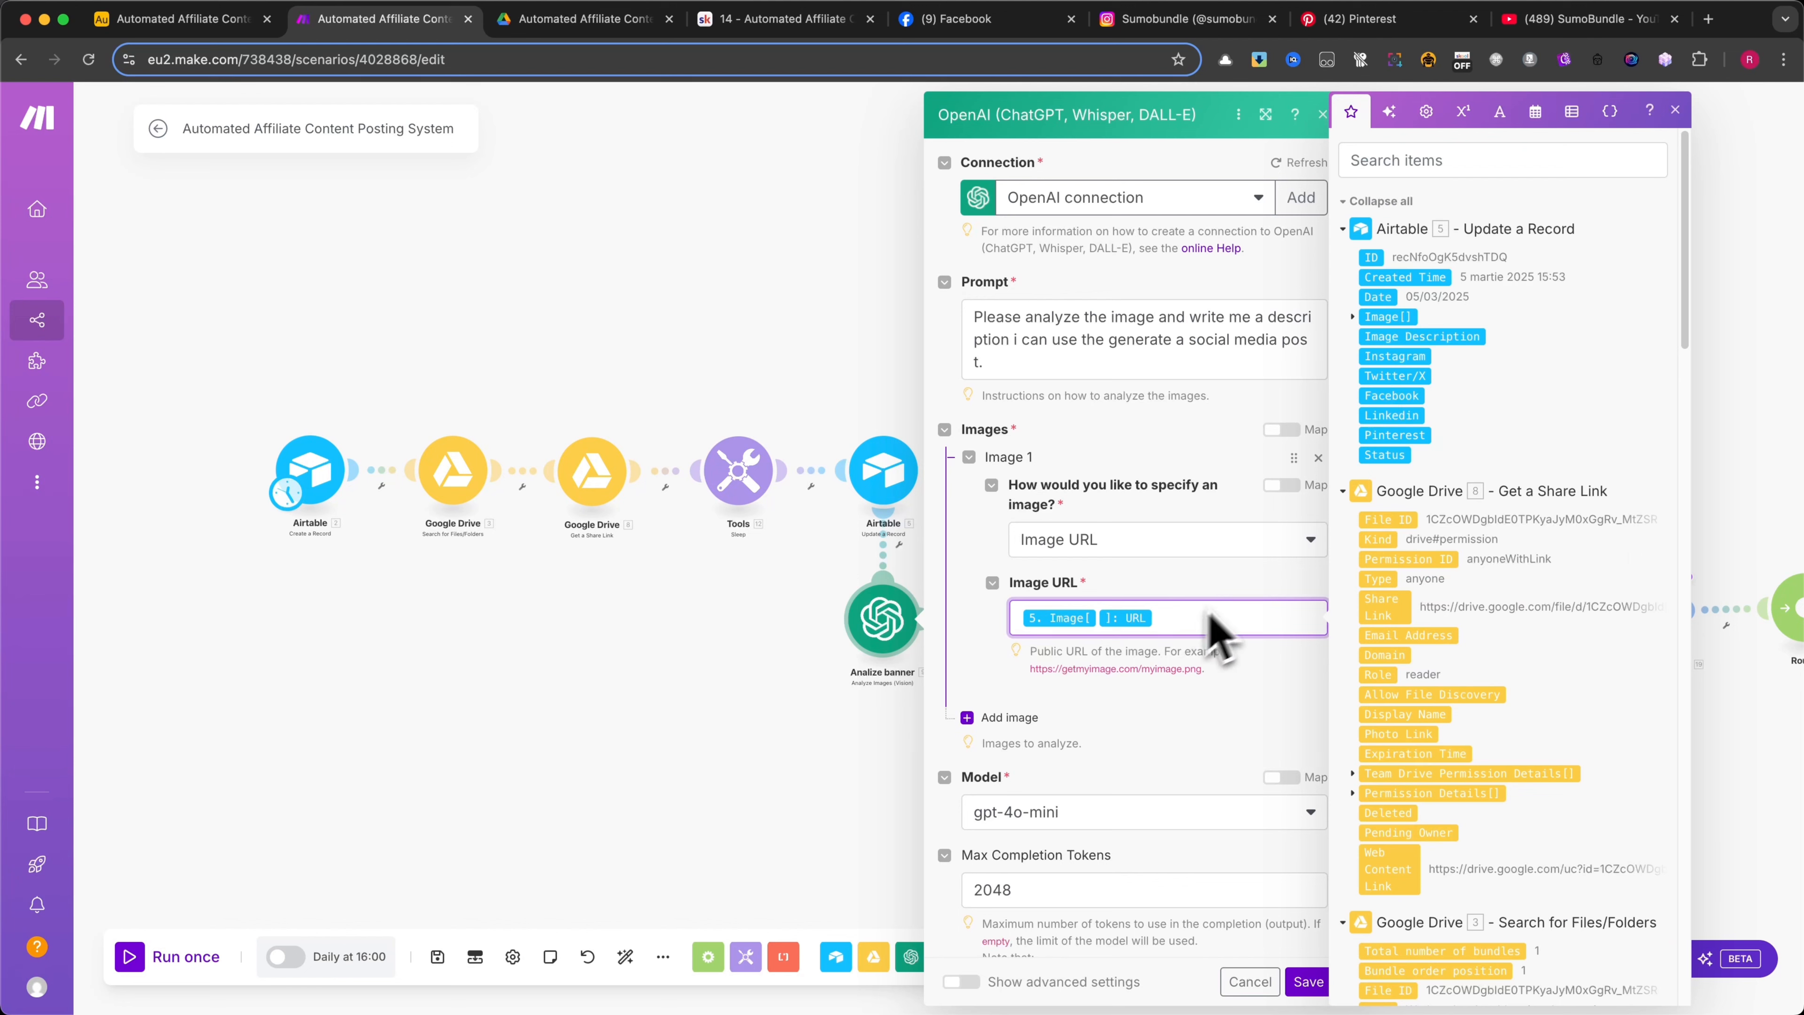
scroll(1443, 503, "down", 5)
scroll(1444, 504, "up", 5)
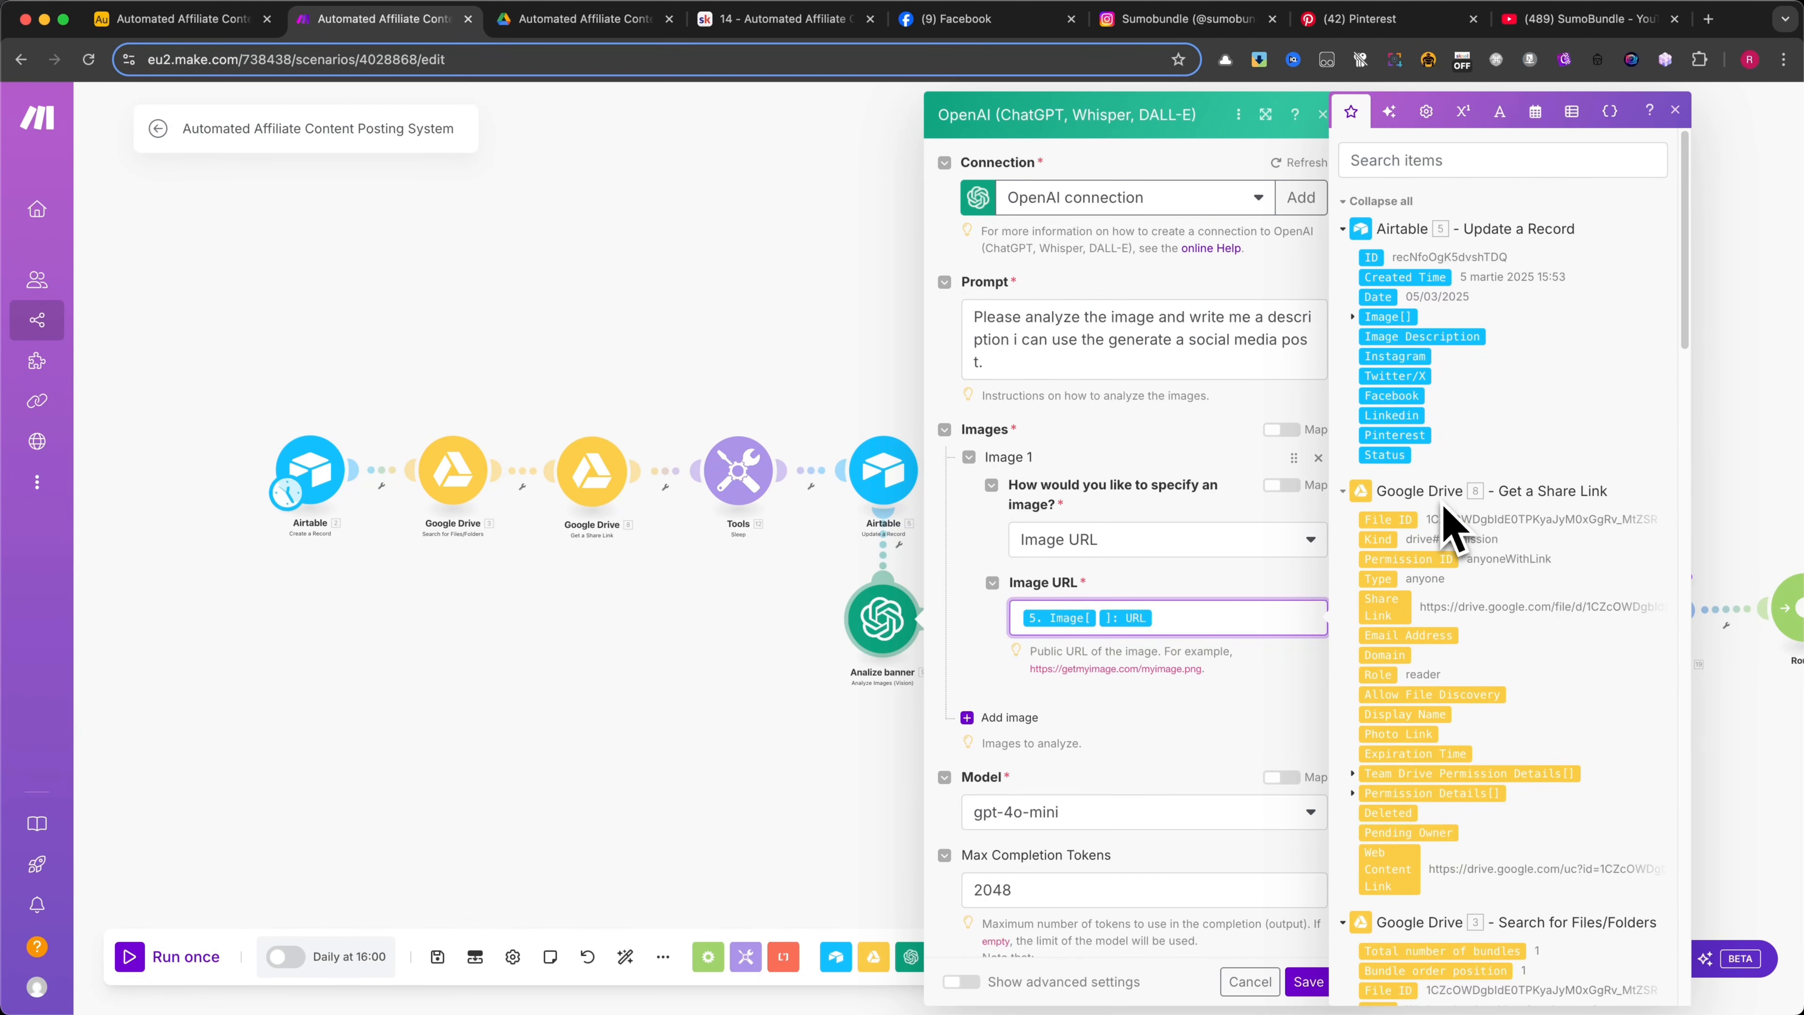
left_click(1353, 317)
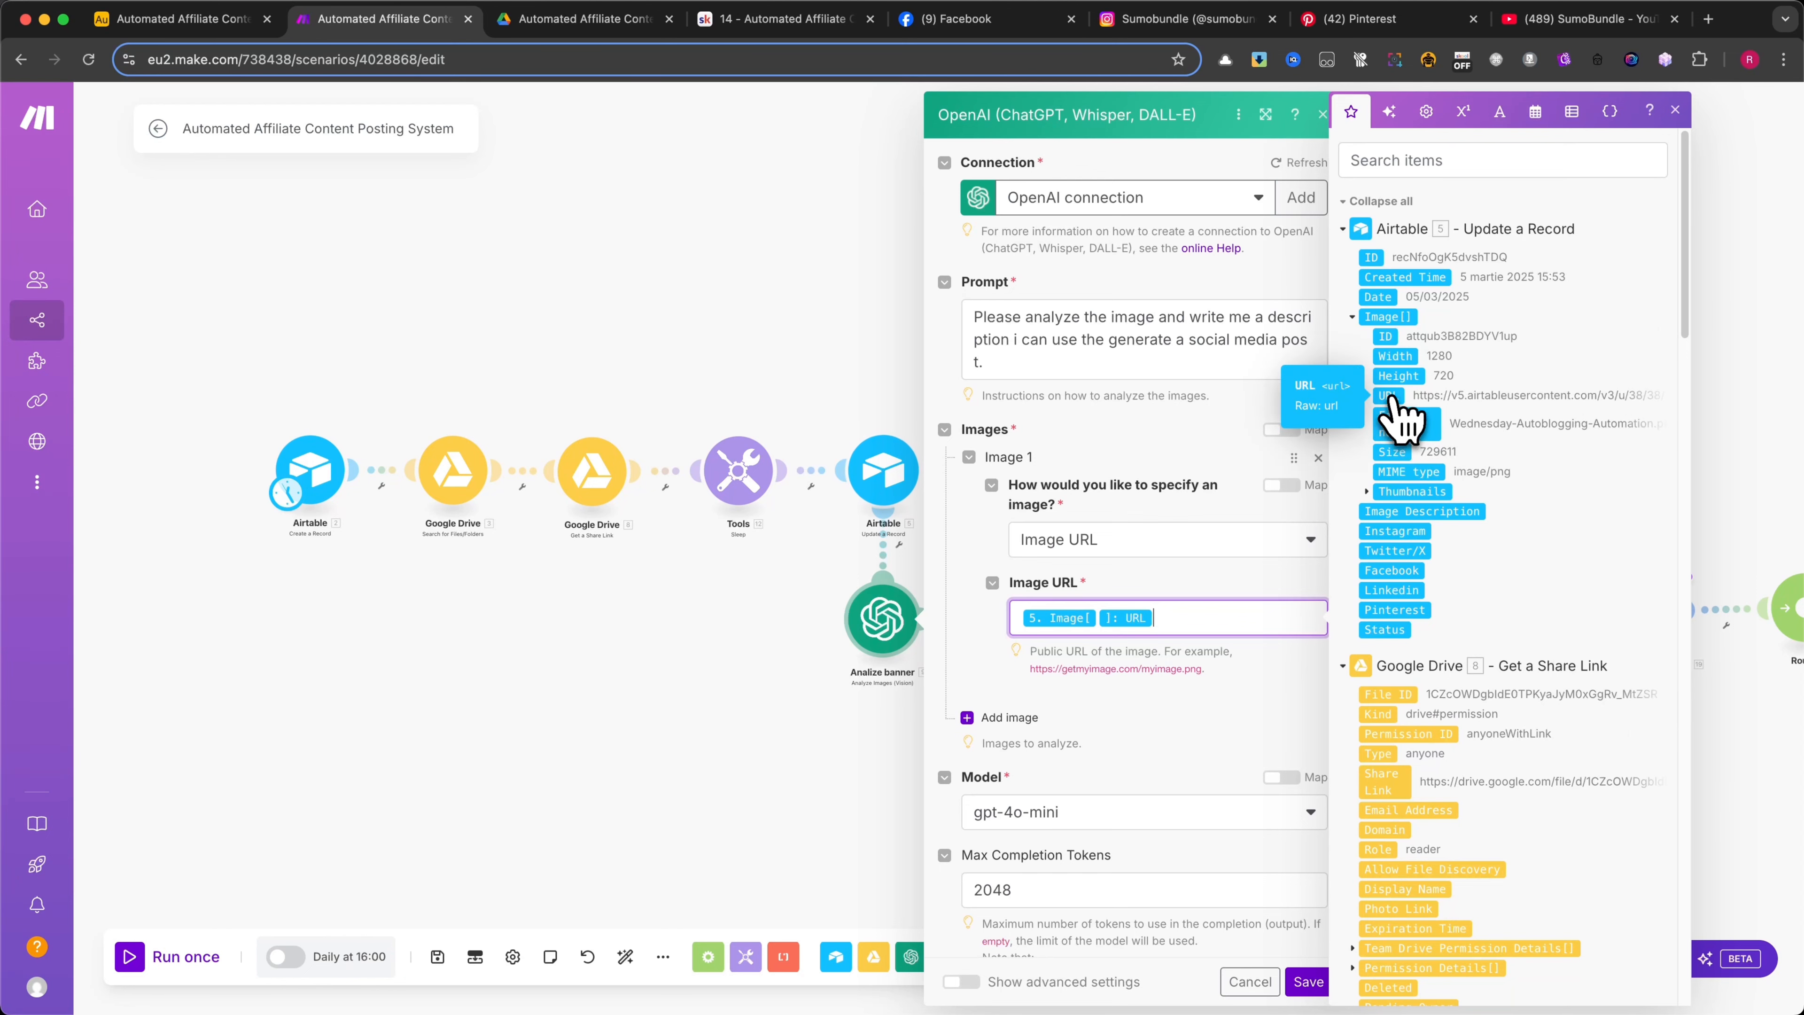
left_click(1213, 719)
scroll(1216, 736, "down", 3)
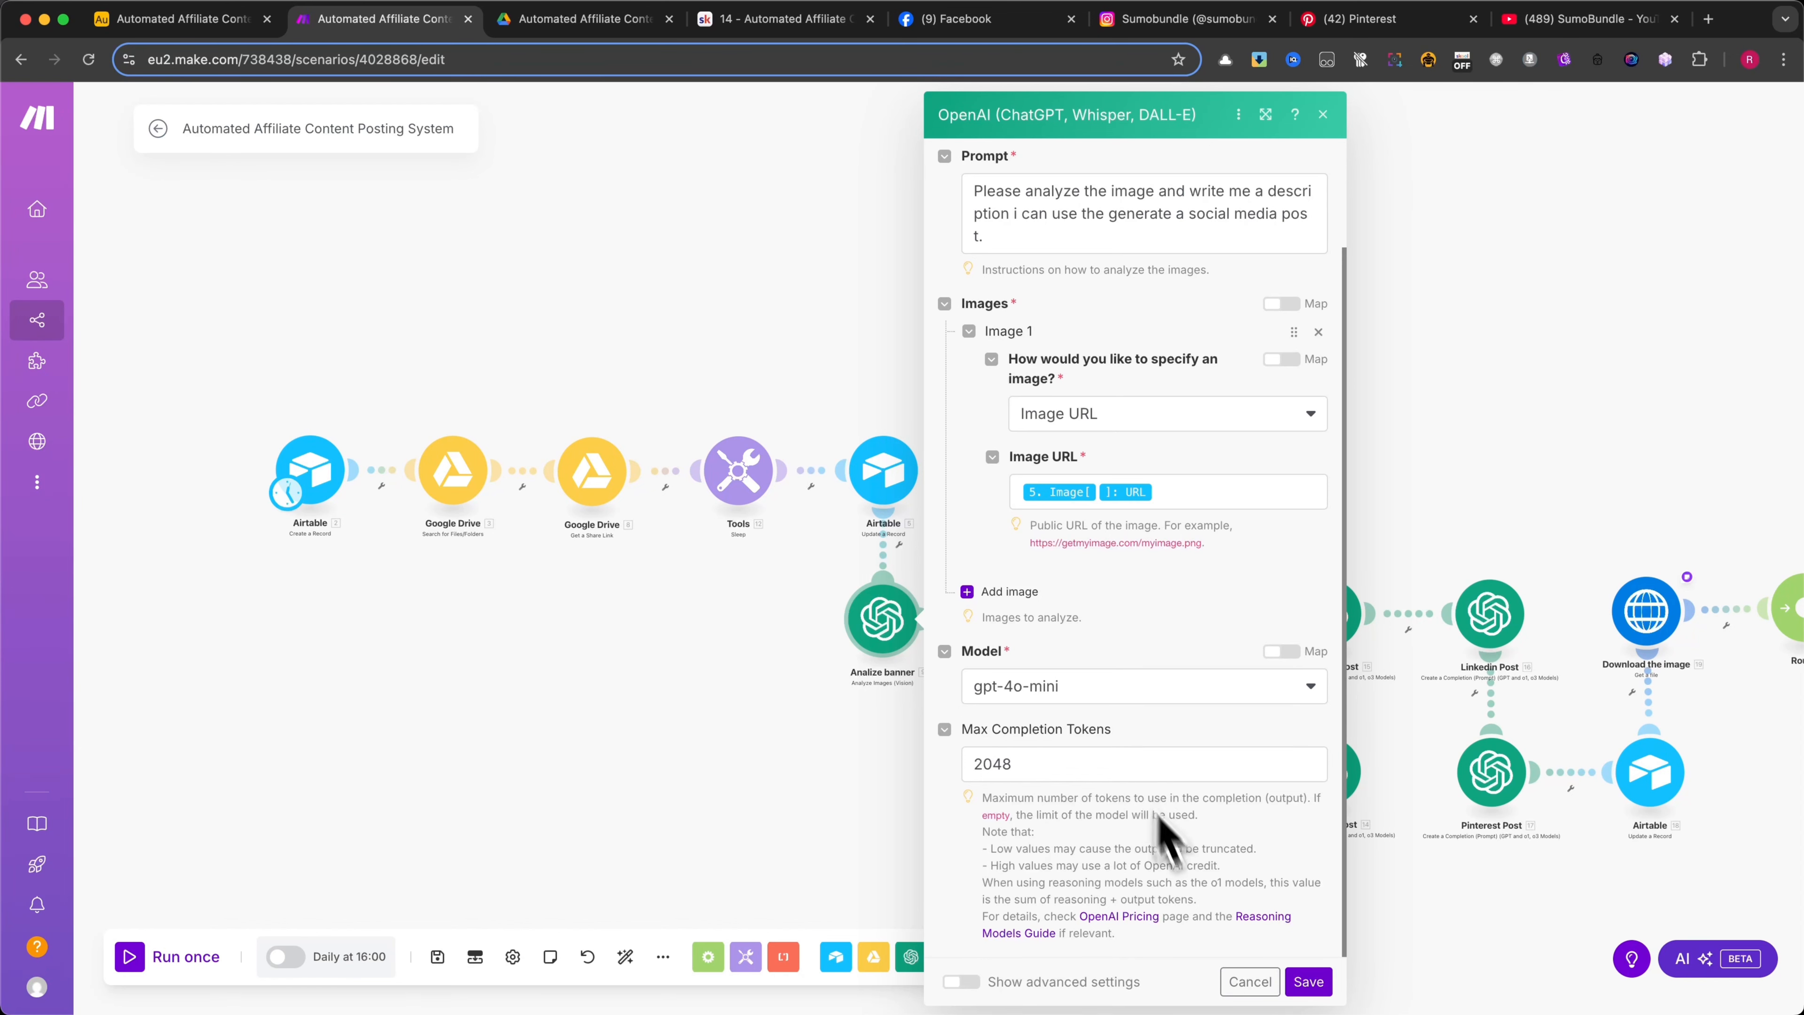
left_click(1250, 982)
Open the Airtable Update a Record module after Analize banner and review its base, table and Record ID mapping
scroll(967, 733, "right", 5)
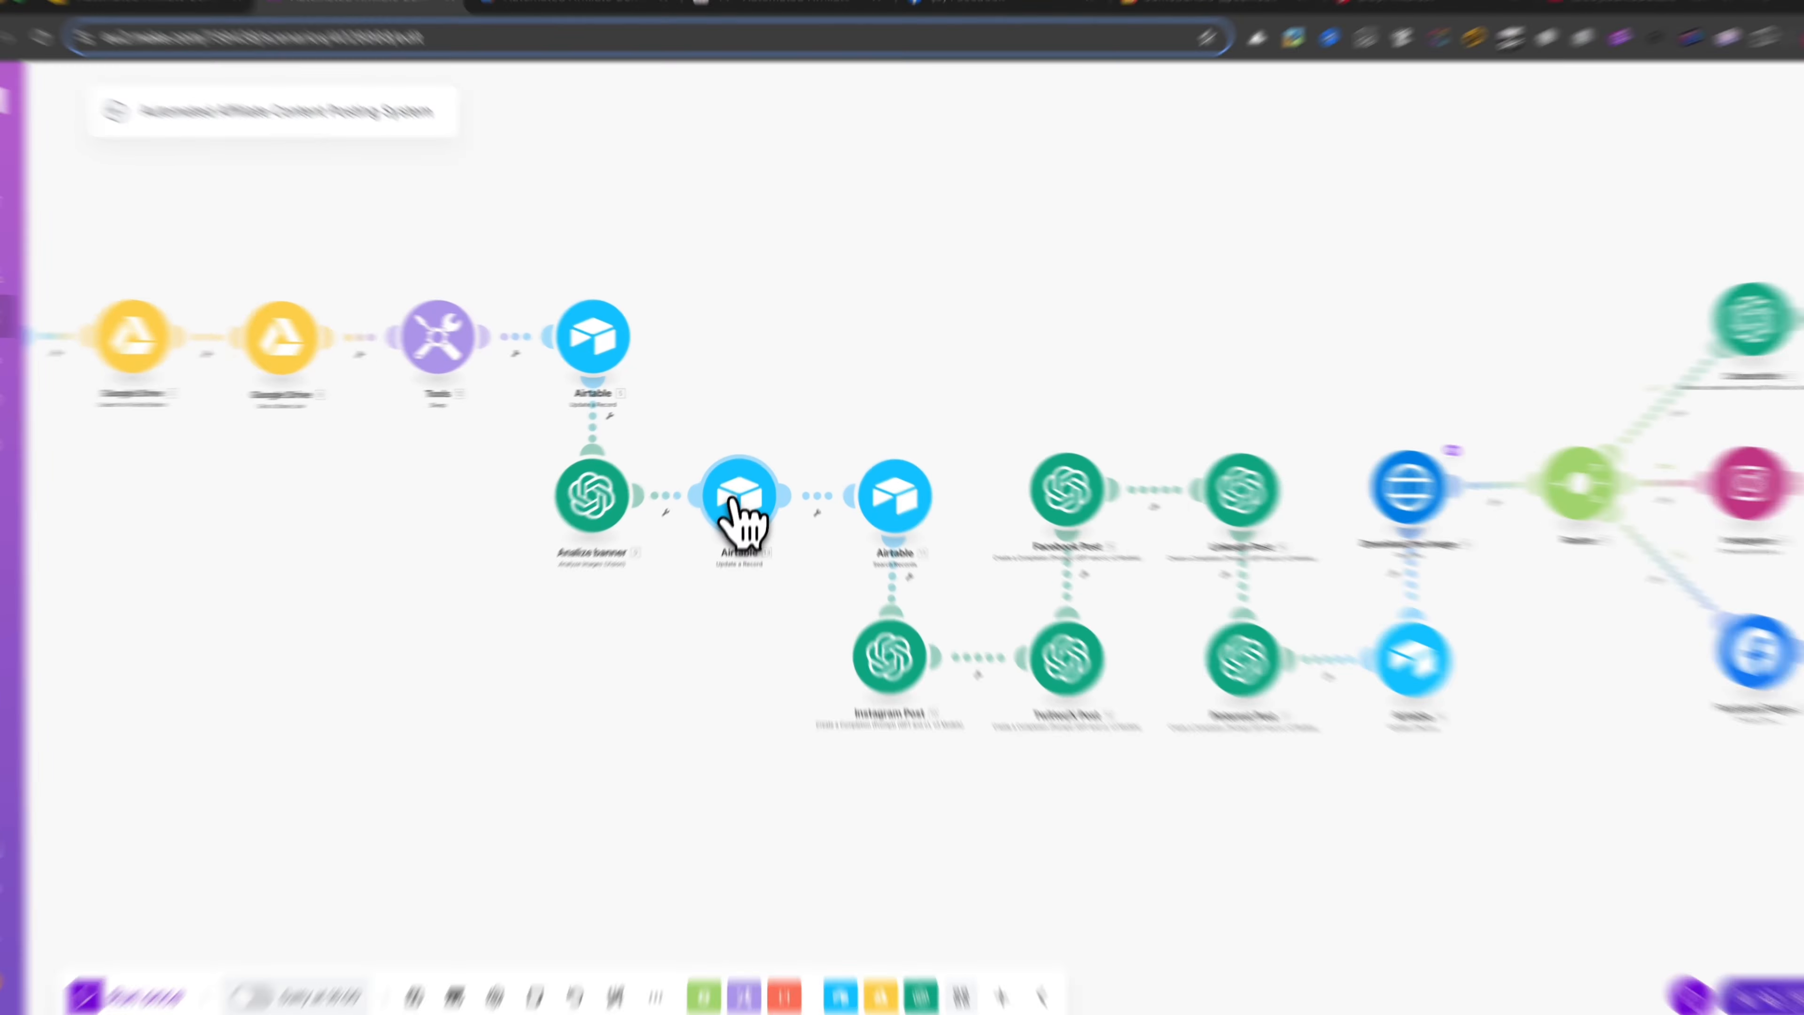
left_click(739, 497)
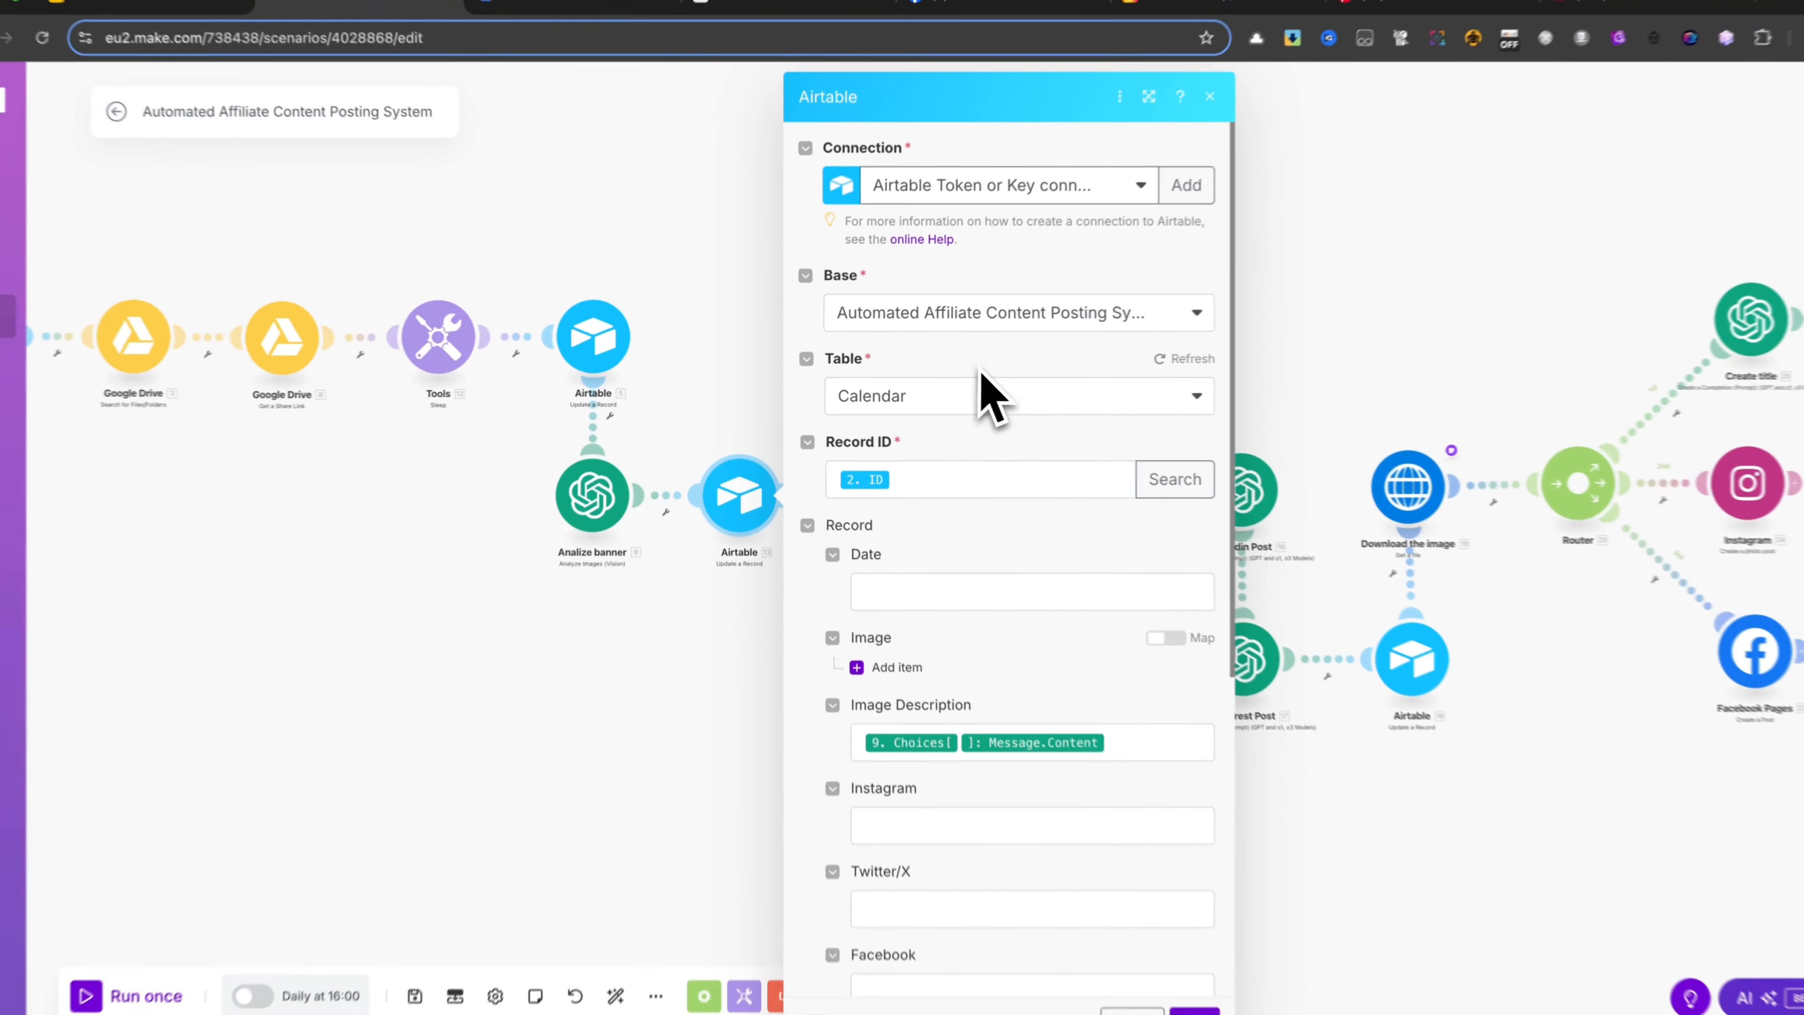
scroll(980, 372, "down", 2)
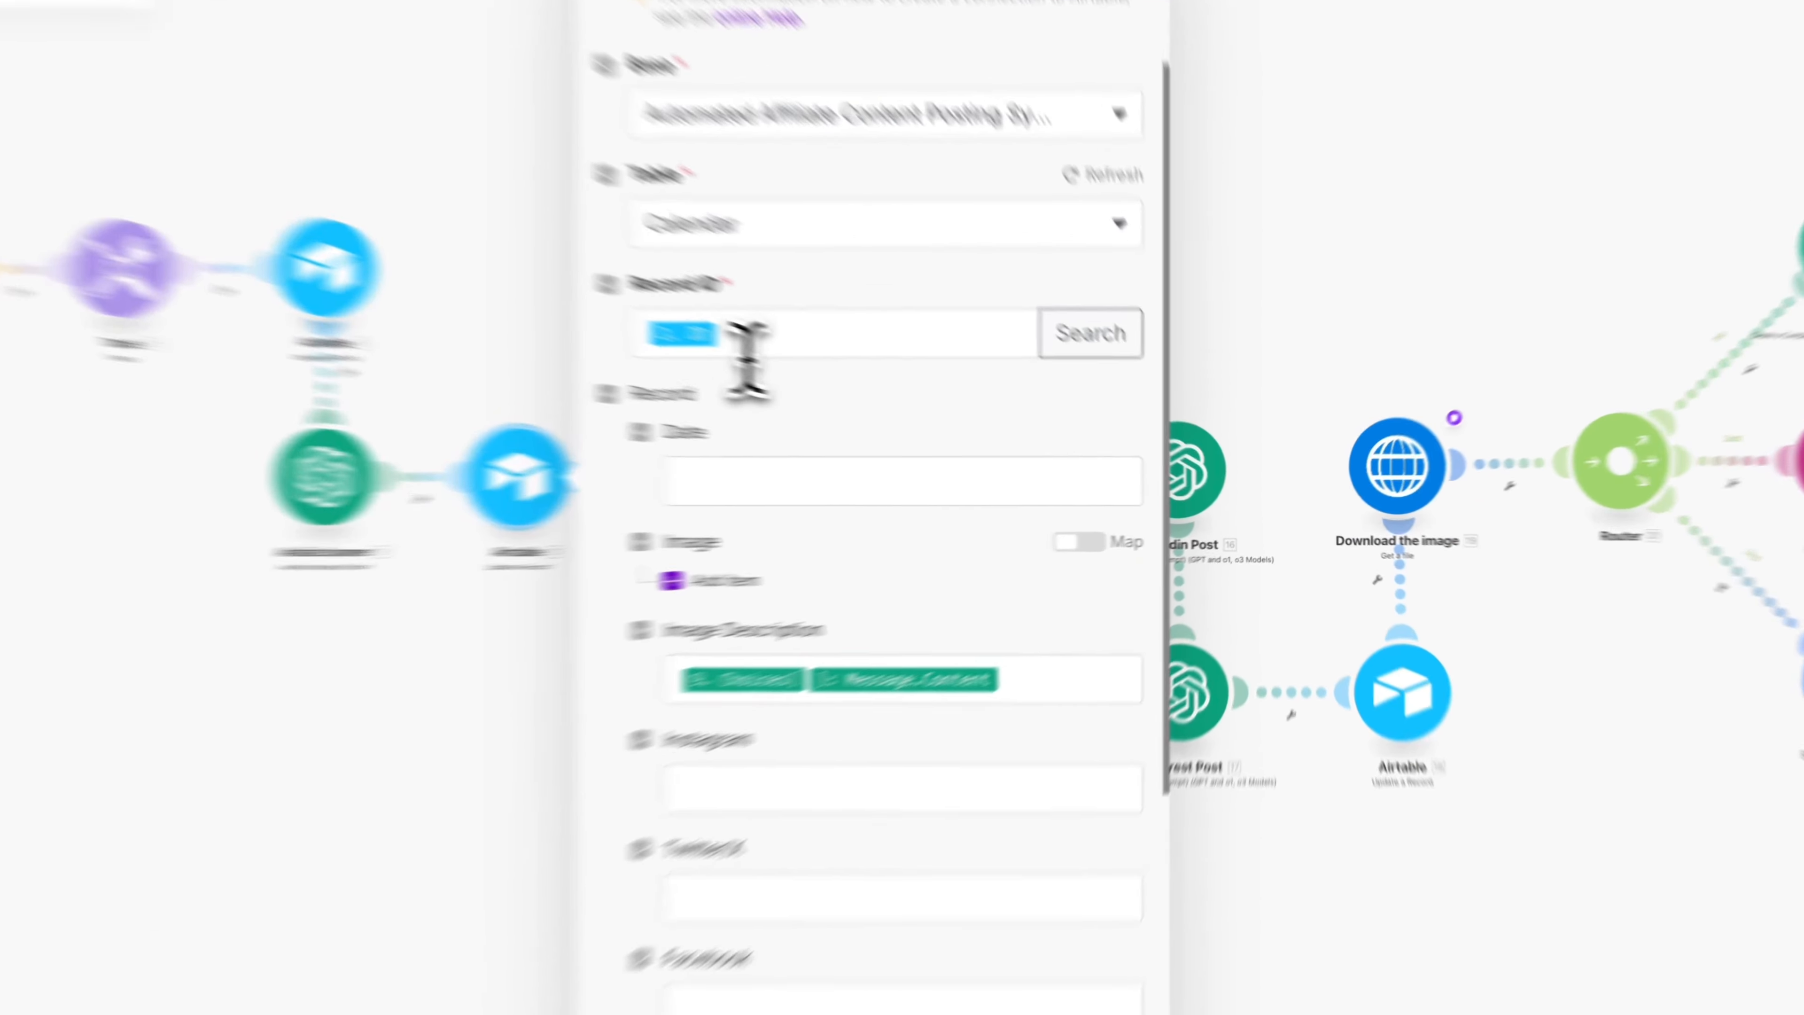
left_click(909, 385)
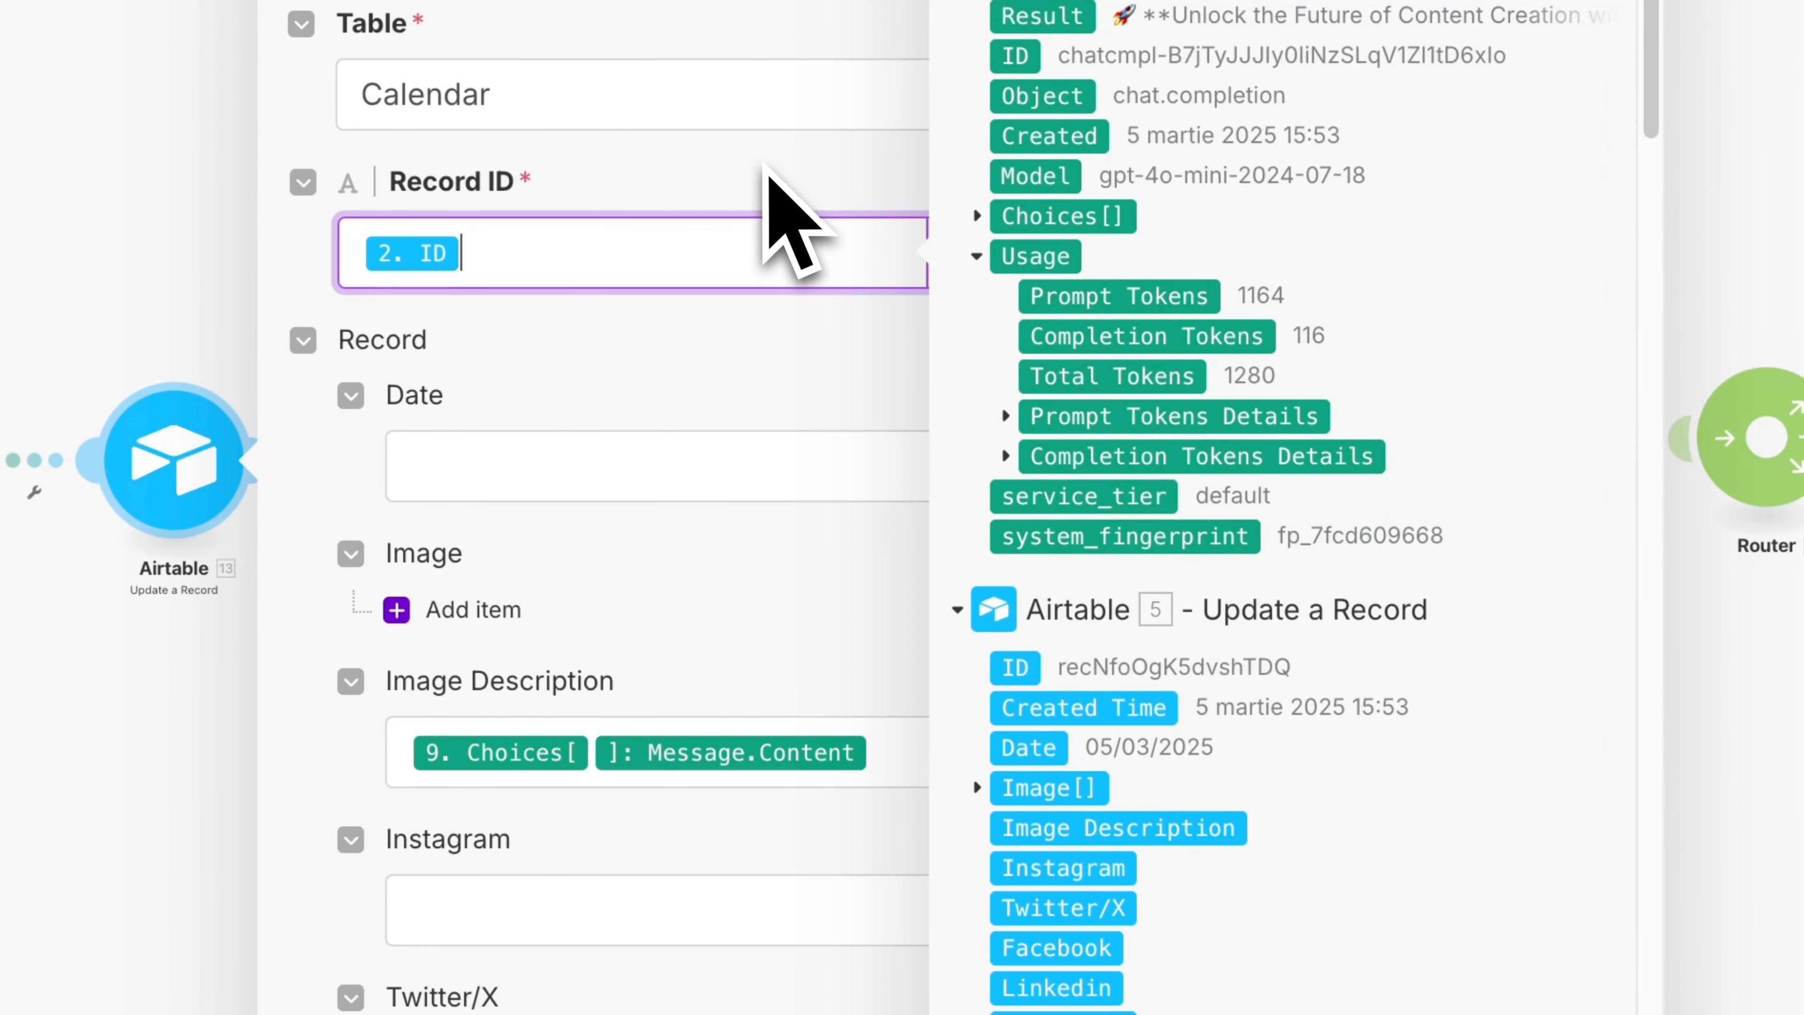
left_click(763, 171)
scroll(757, 533, "down", 4)
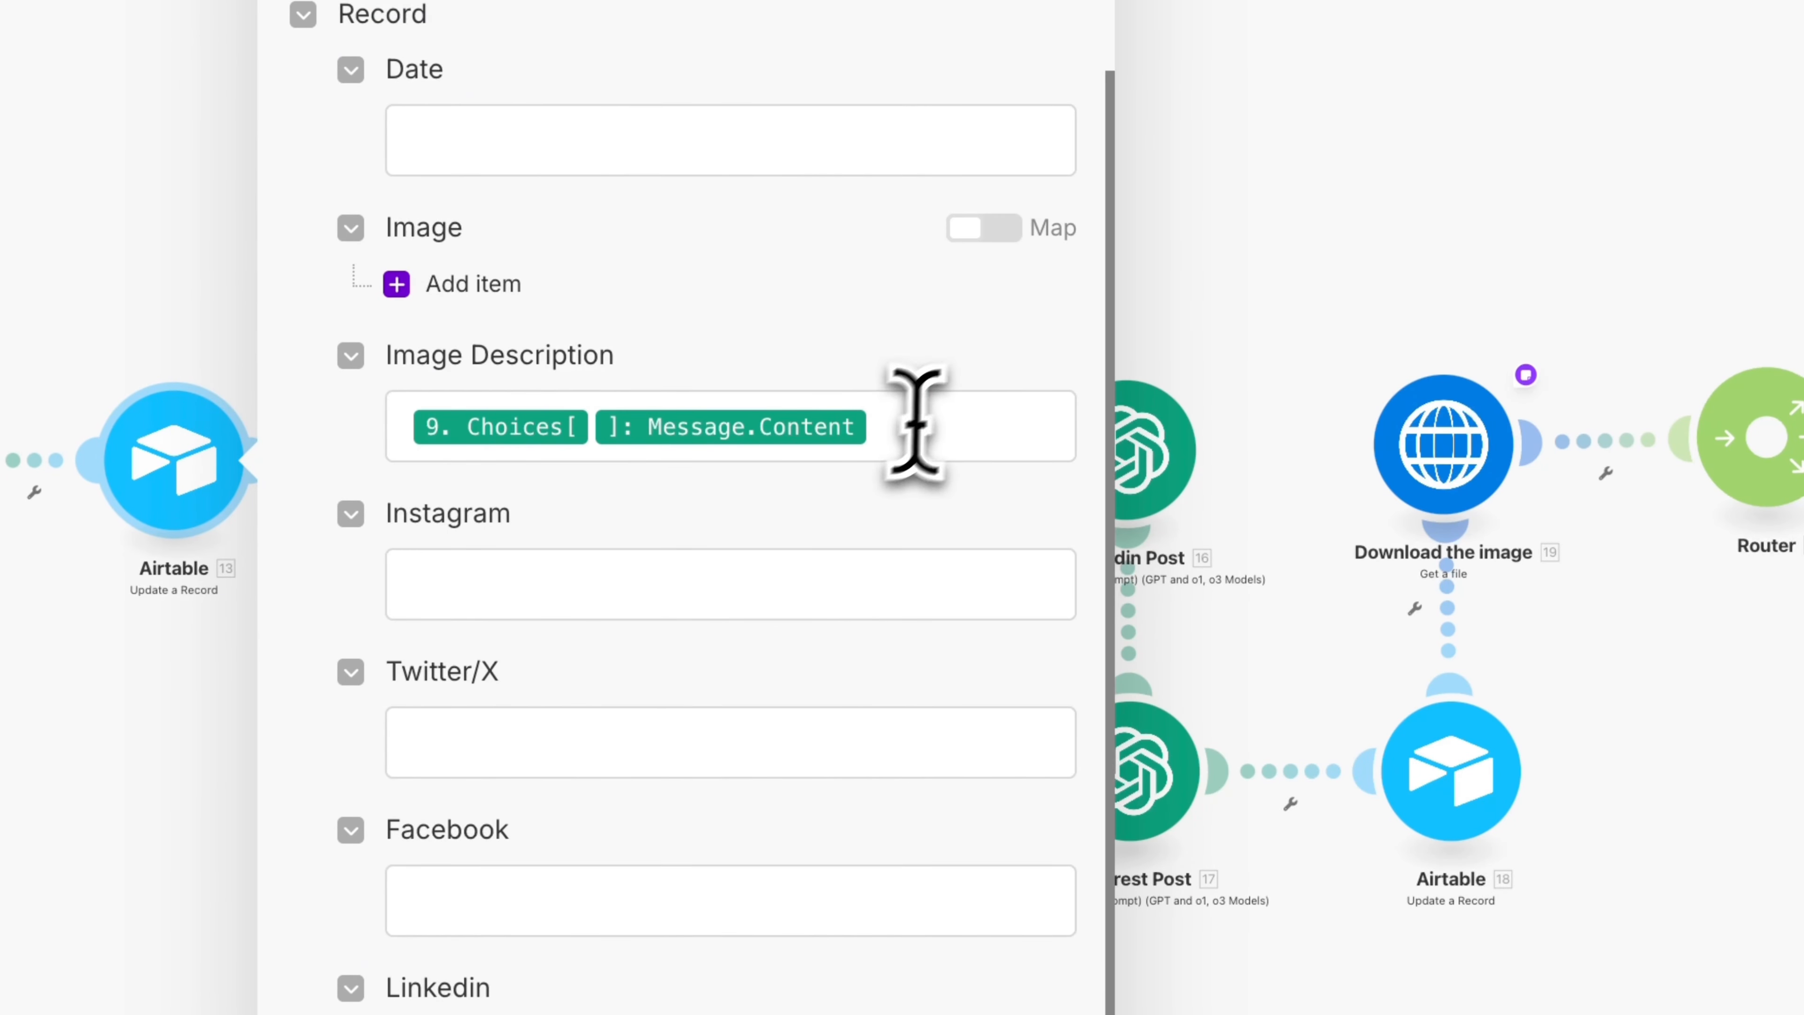
Examine the Image Description mapping to the OpenAI message content and the remaining record fields, then close the module without saving
left_click(955, 425)
left_click(1126, 216)
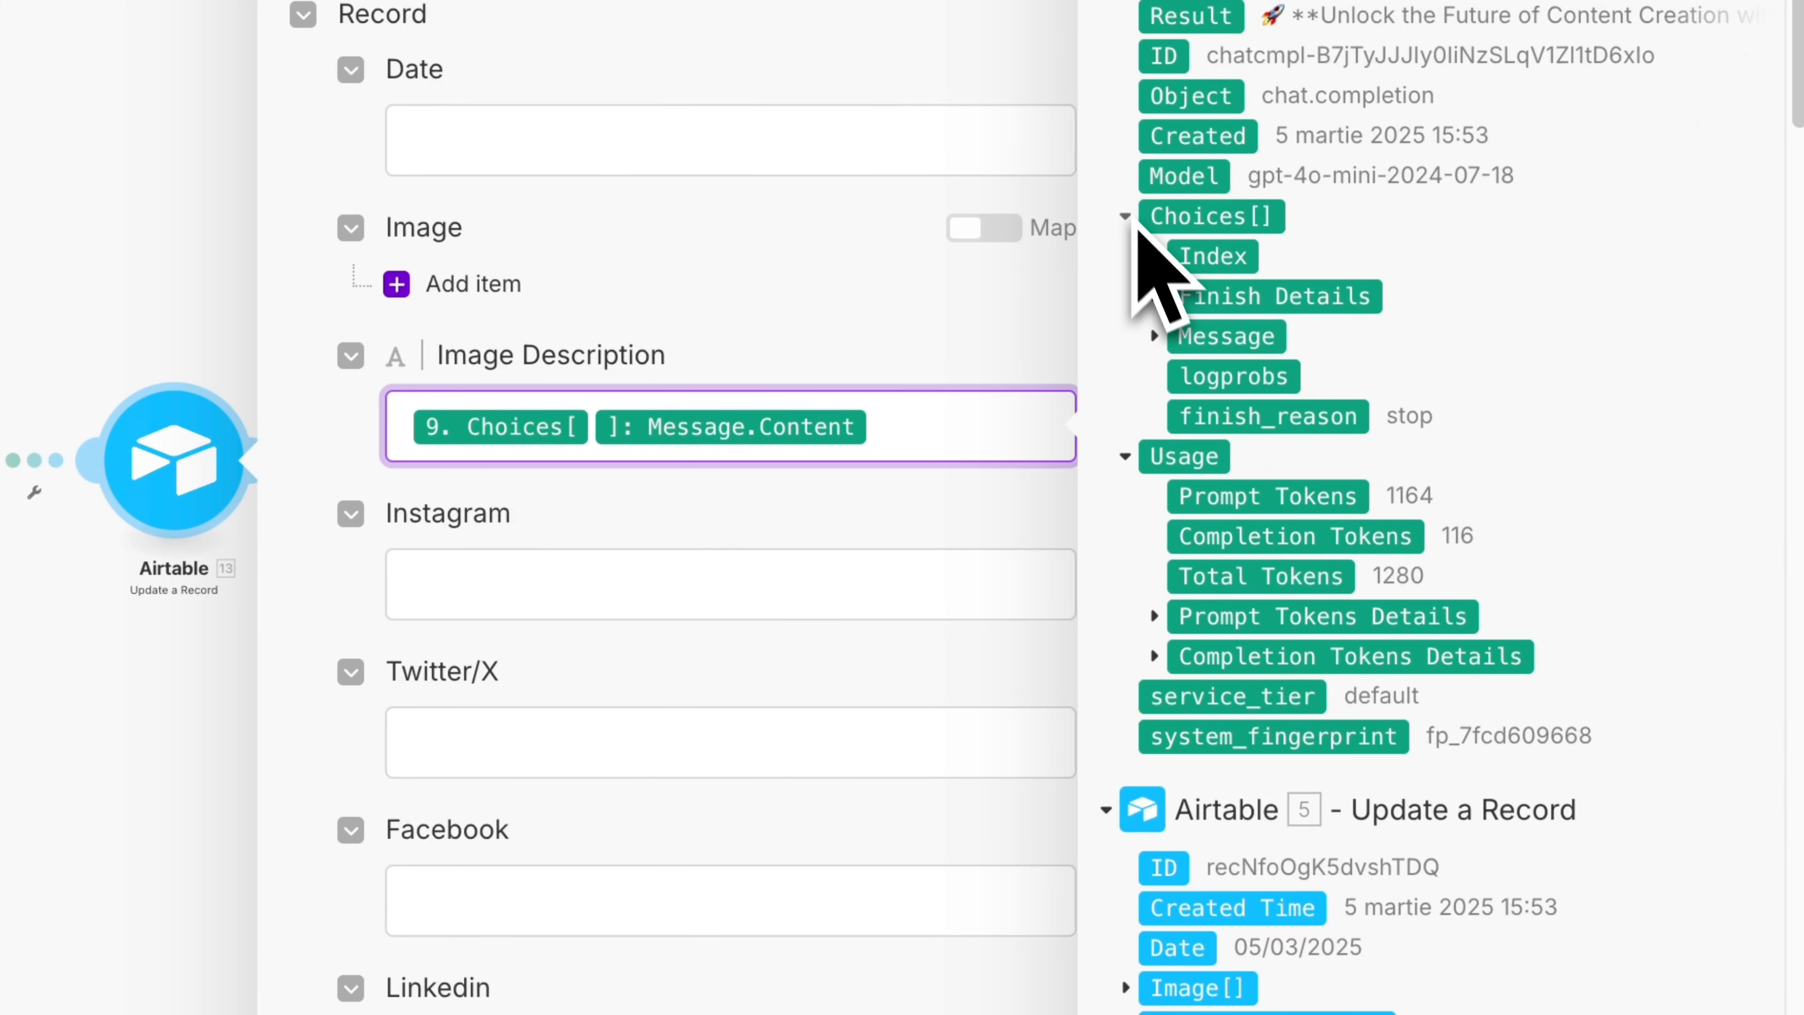
left_click(1154, 336)
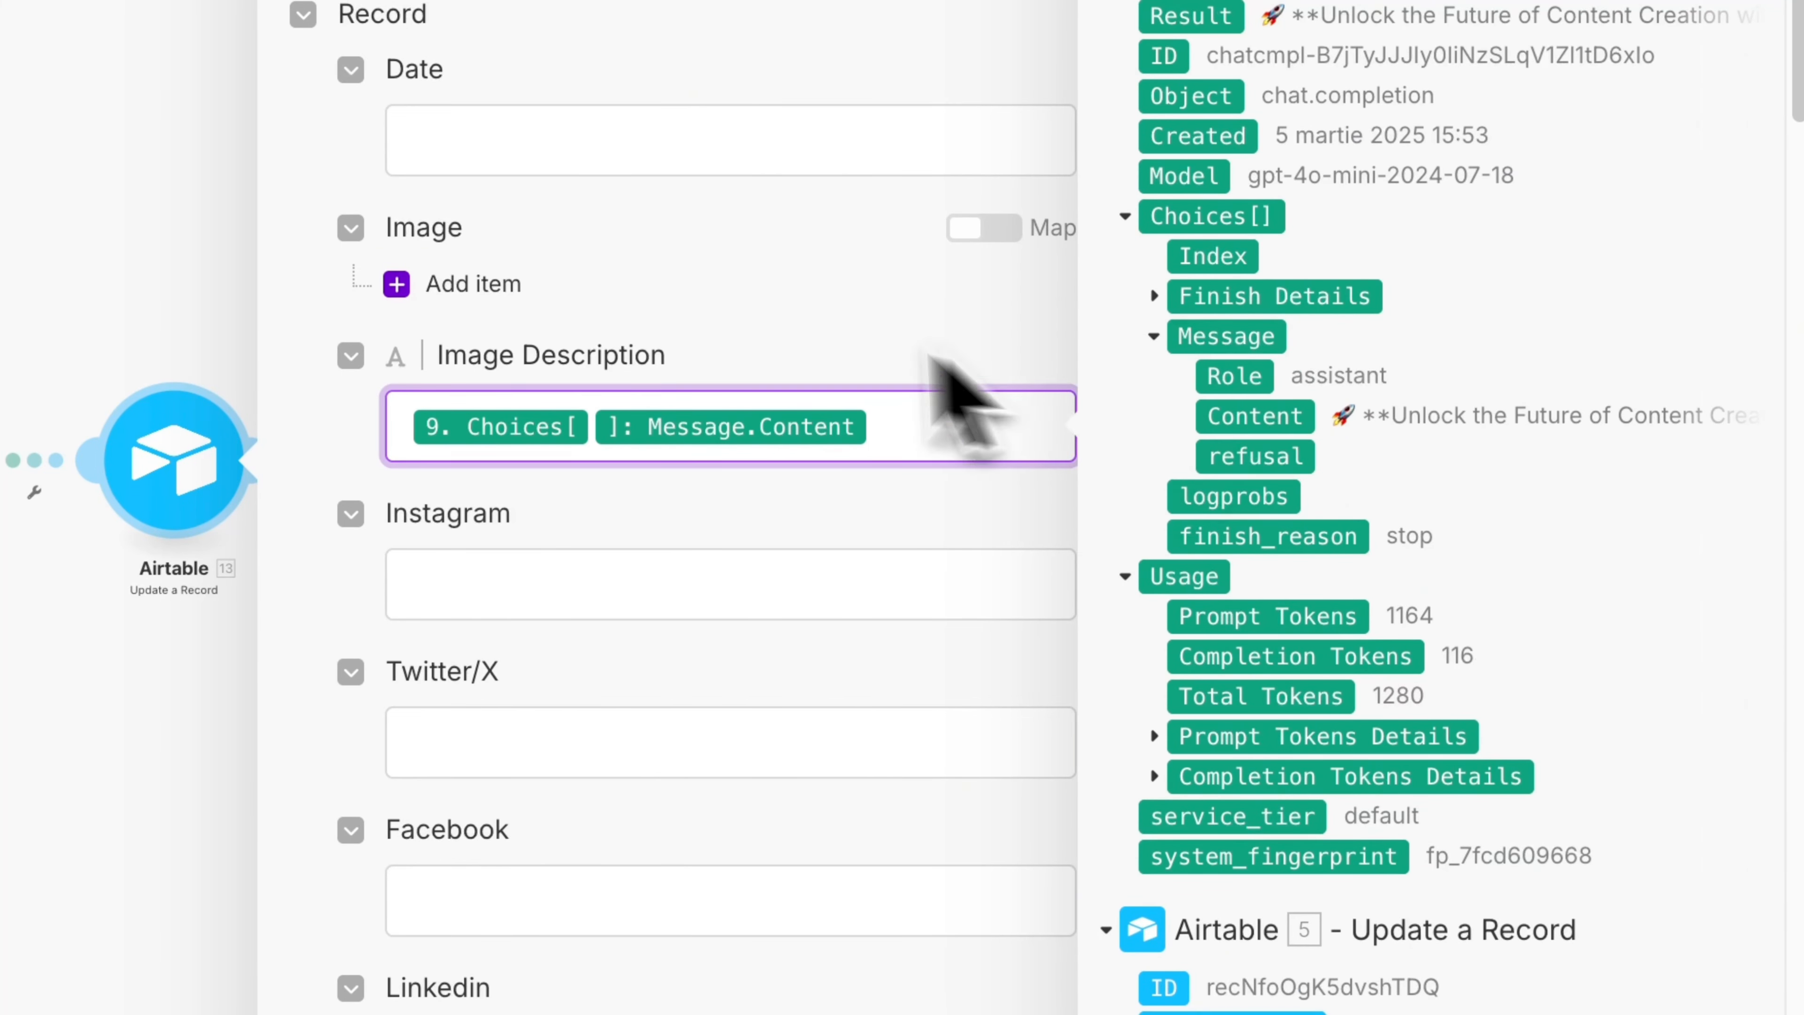
left_click(773, 295)
scroll(787, 525, "down", 4)
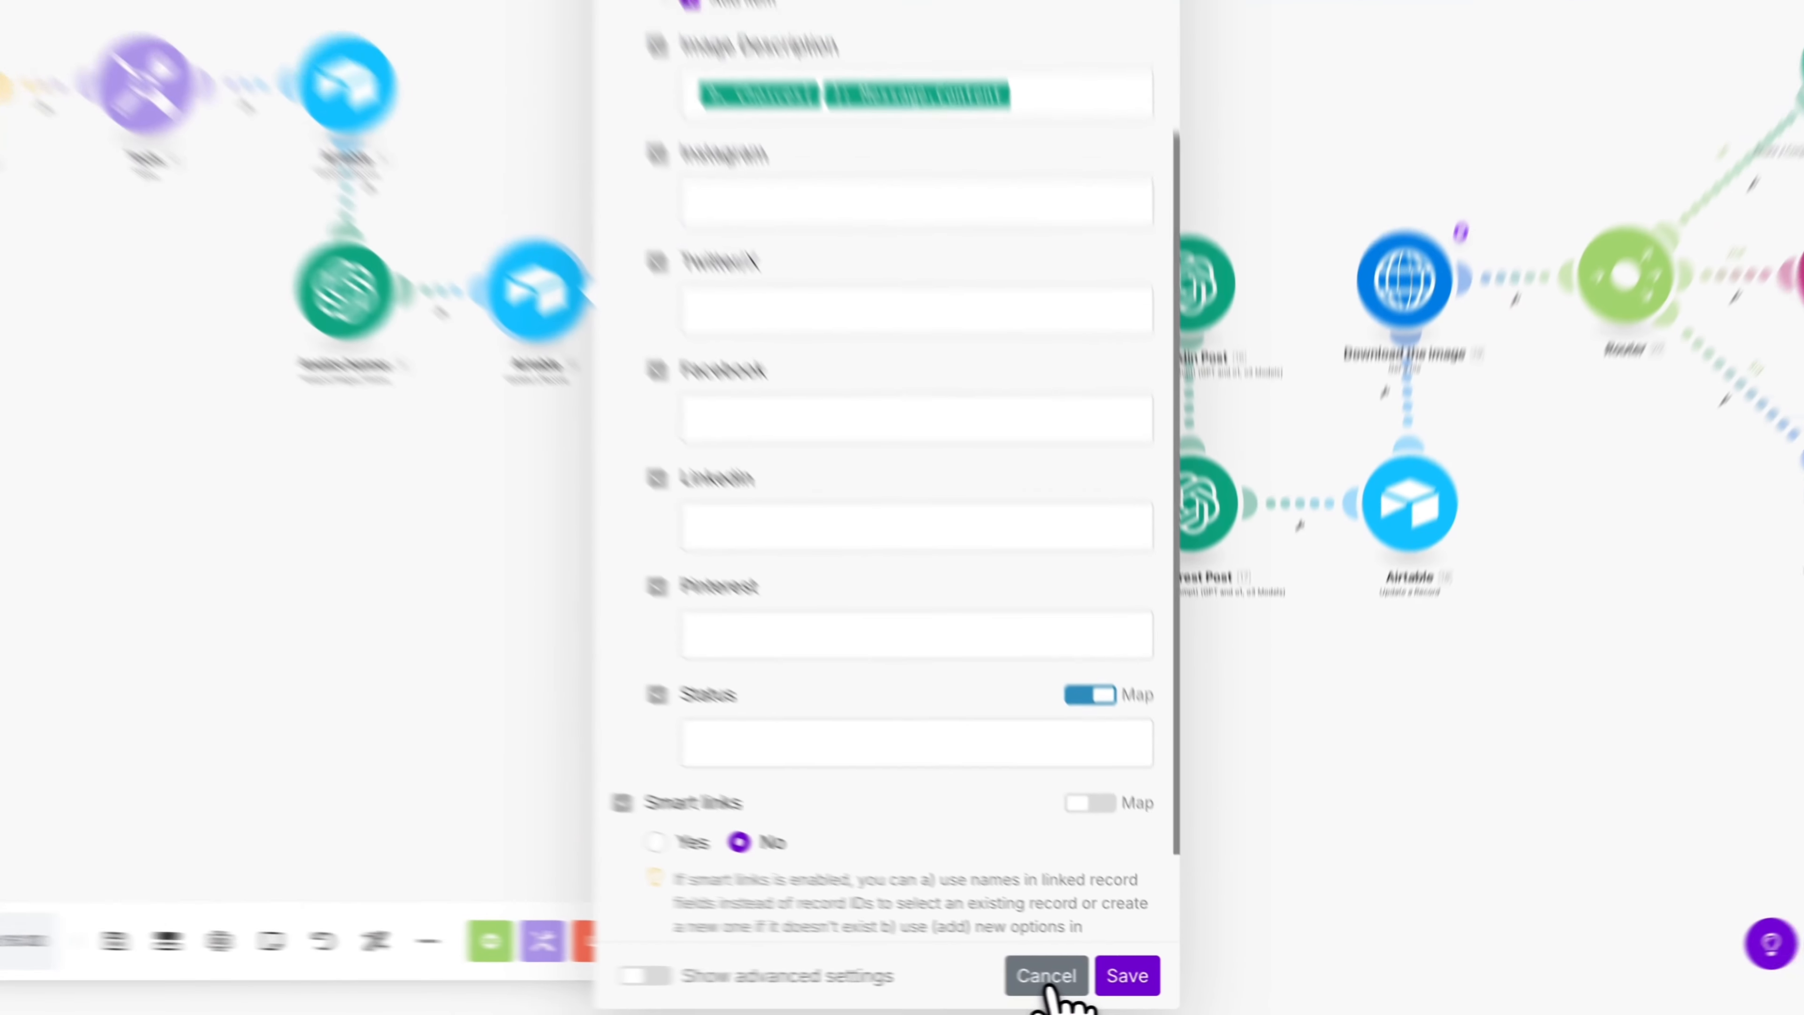
left_click(942, 1003)
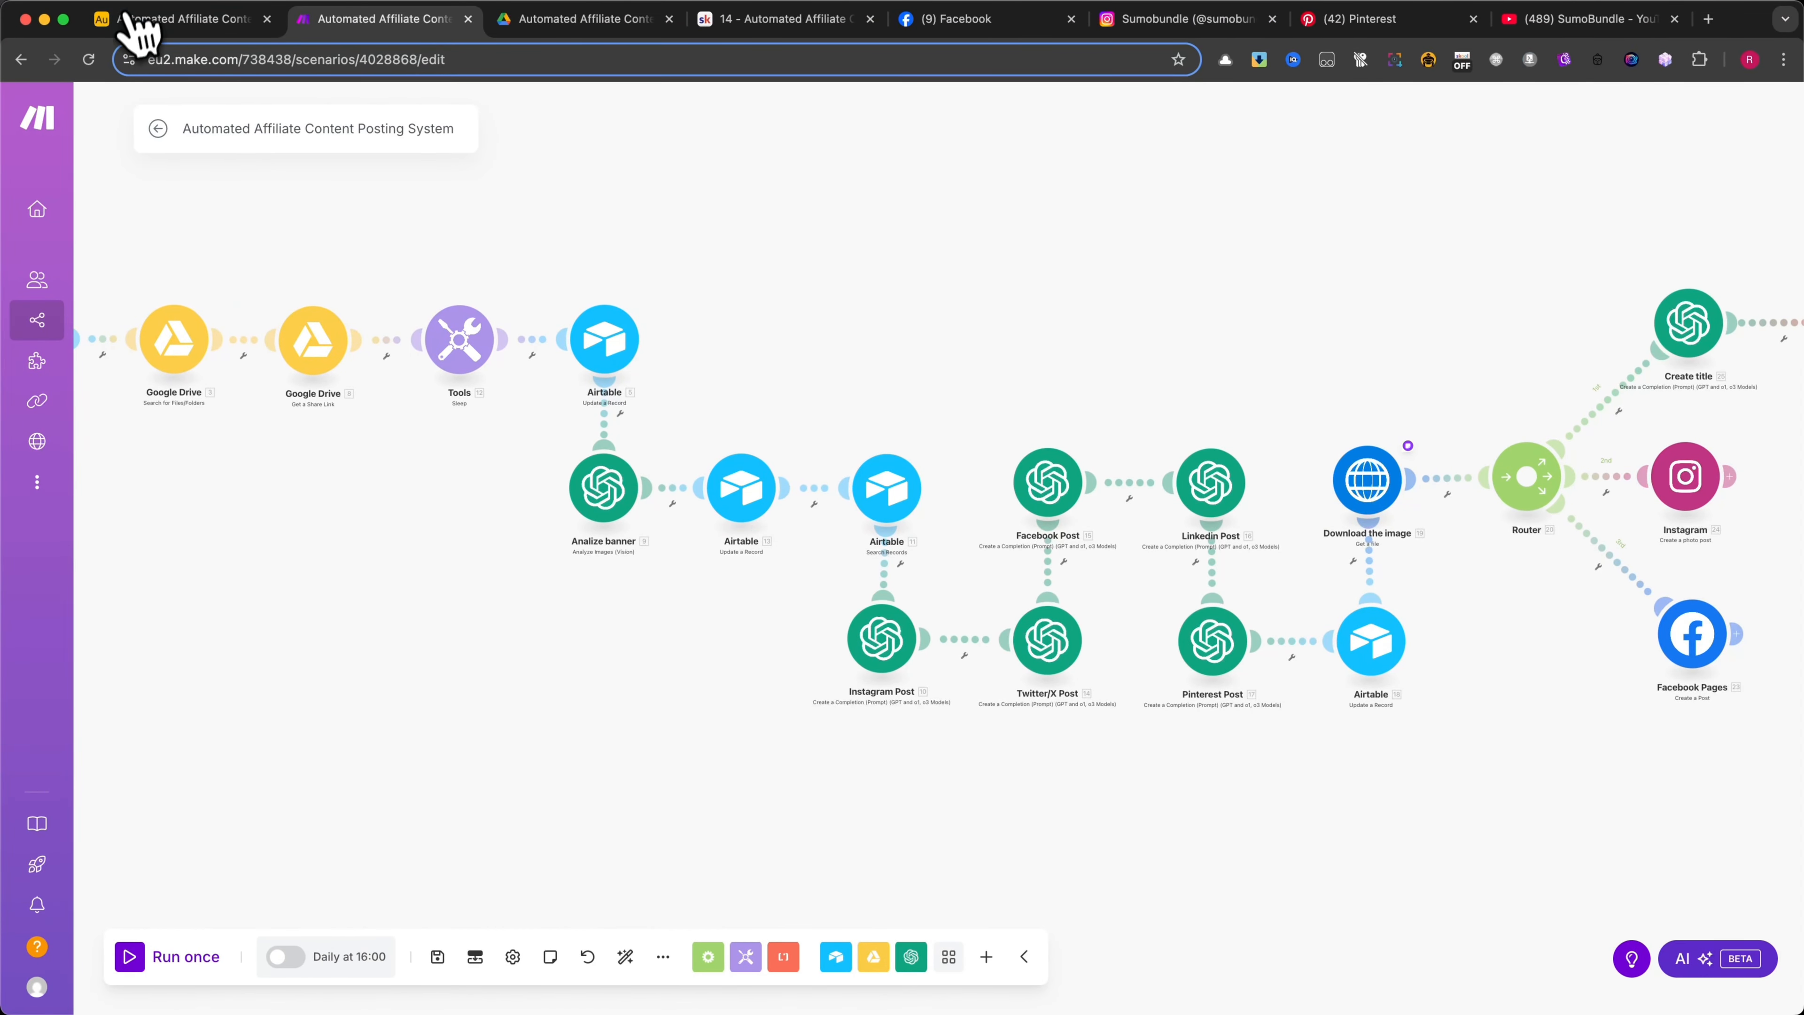
Review the Airtable Search Records module's table options, output fields and limit, then close it without saving
left_click(888, 492)
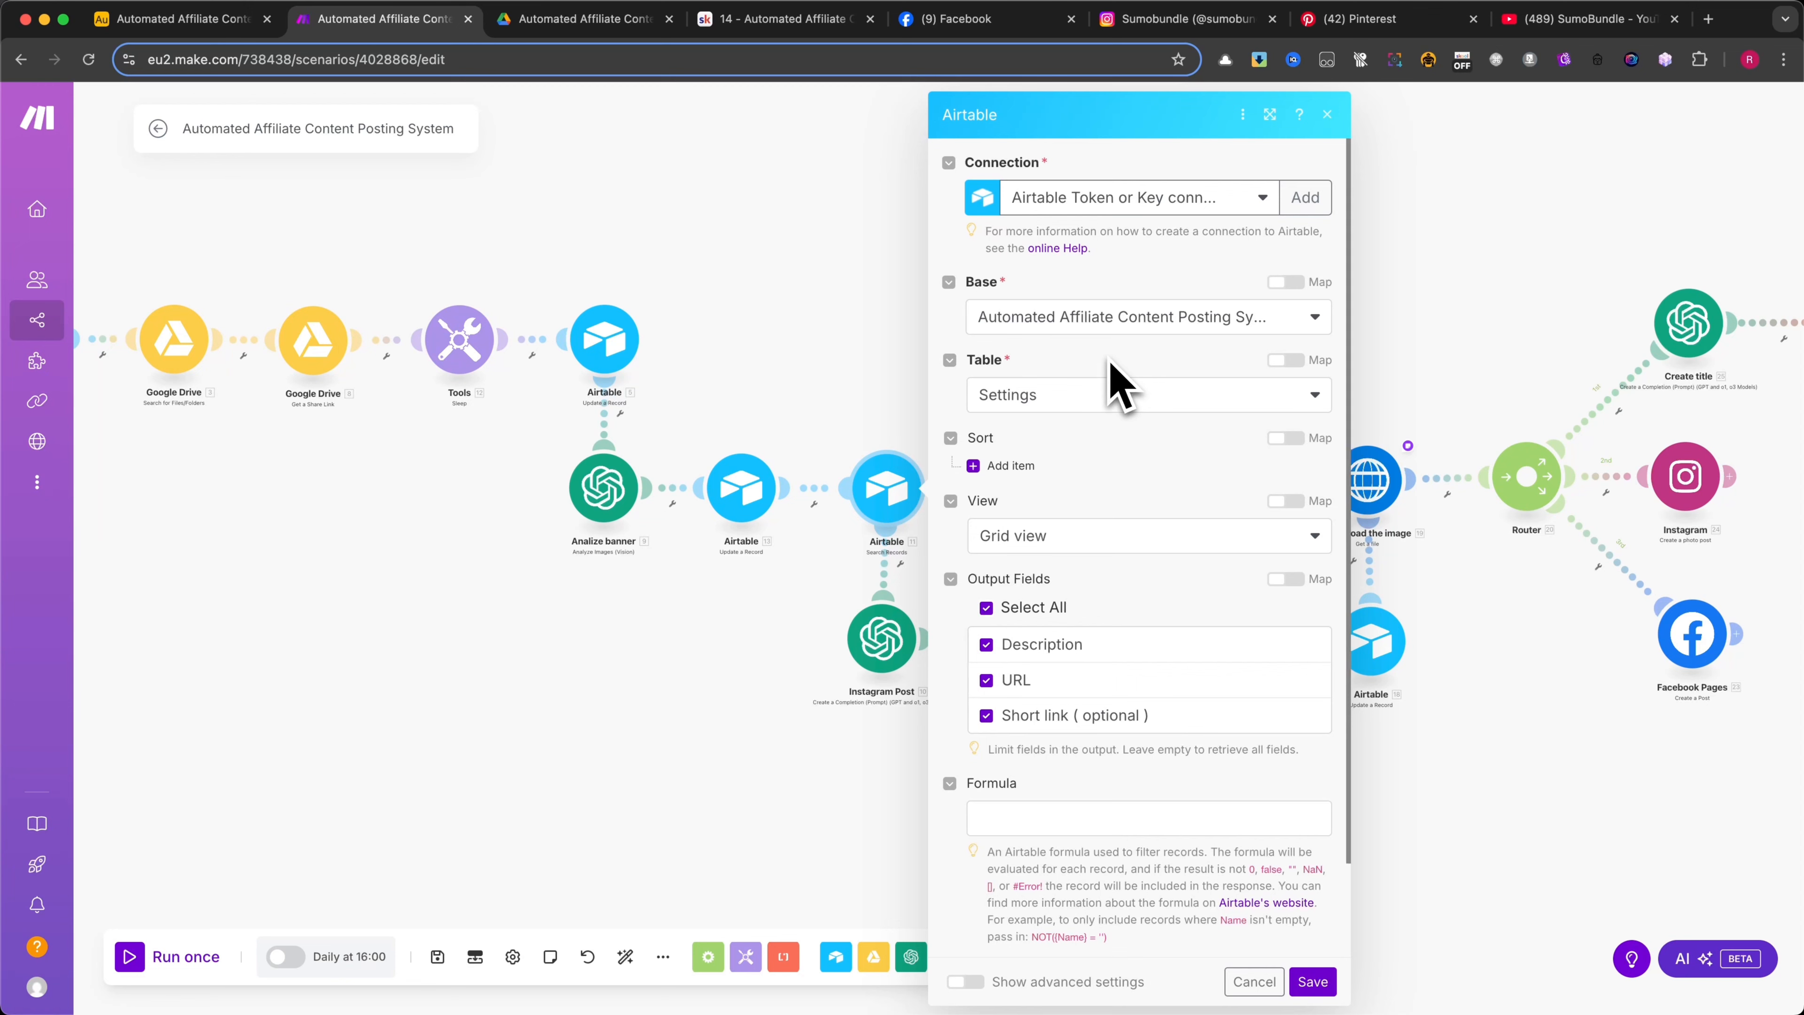
scroll(1117, 384, "down", 1)
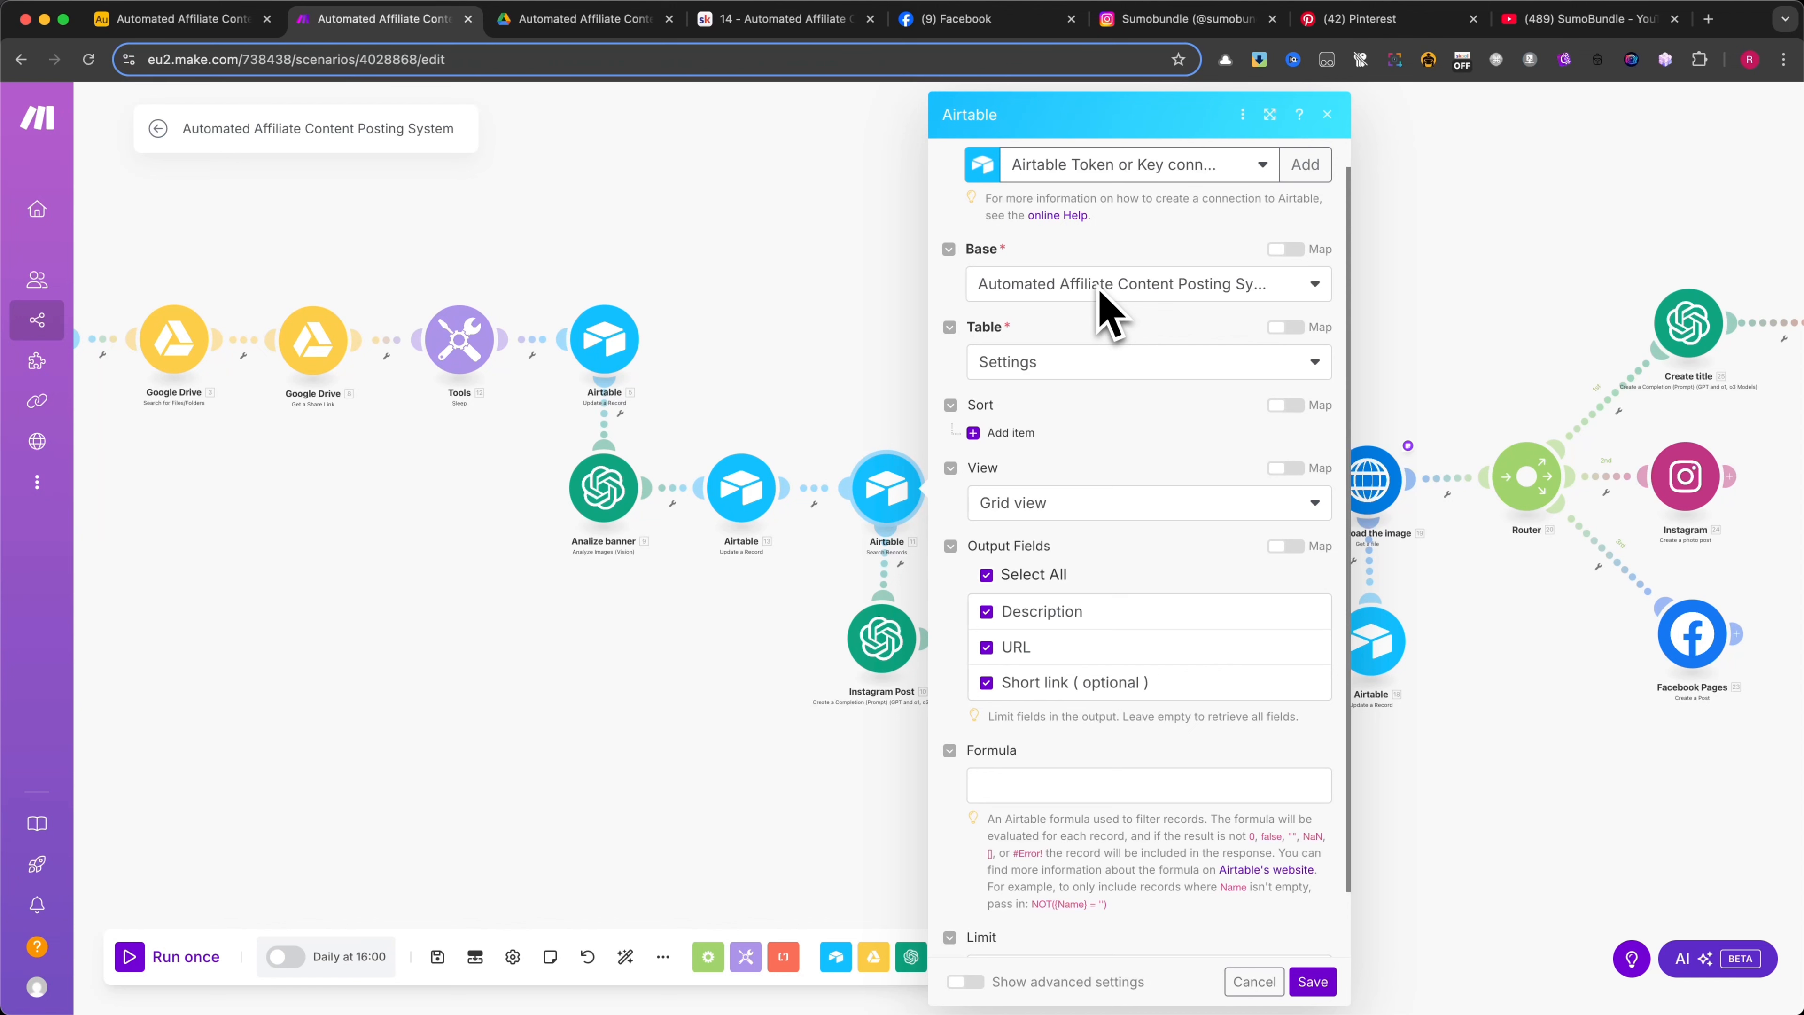
left_click(1079, 362)
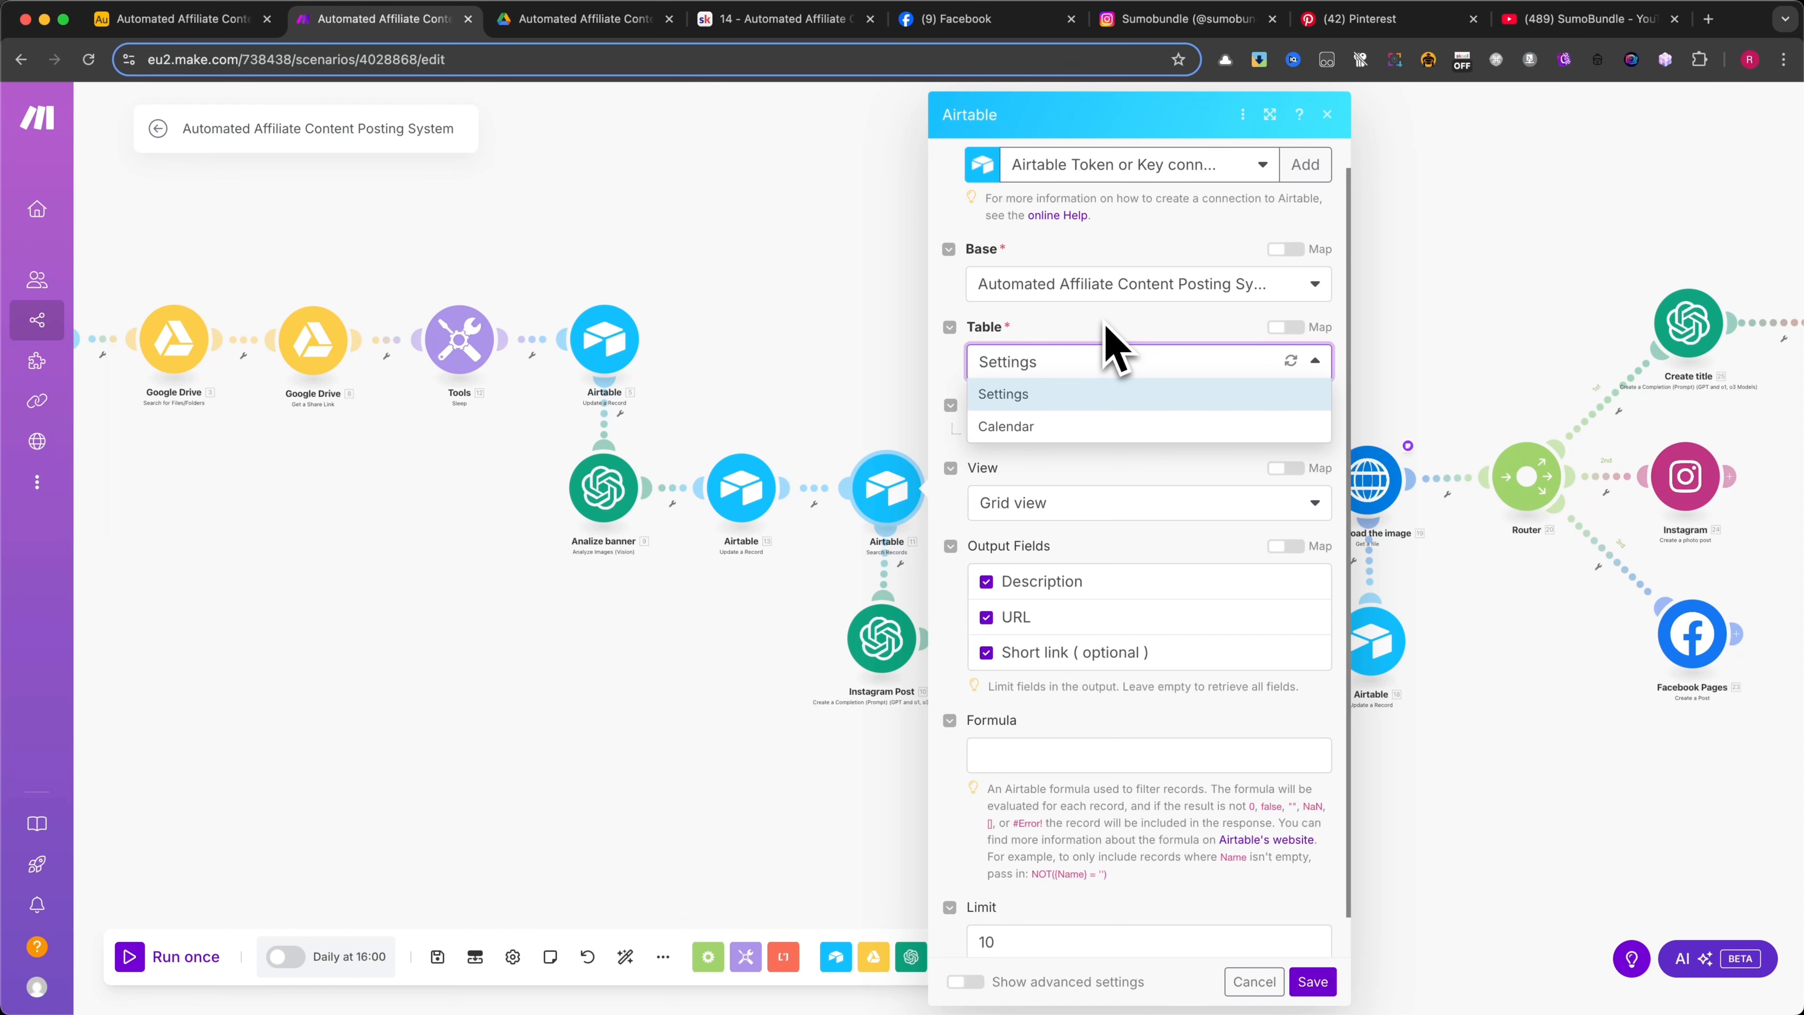
left_click(1105, 323)
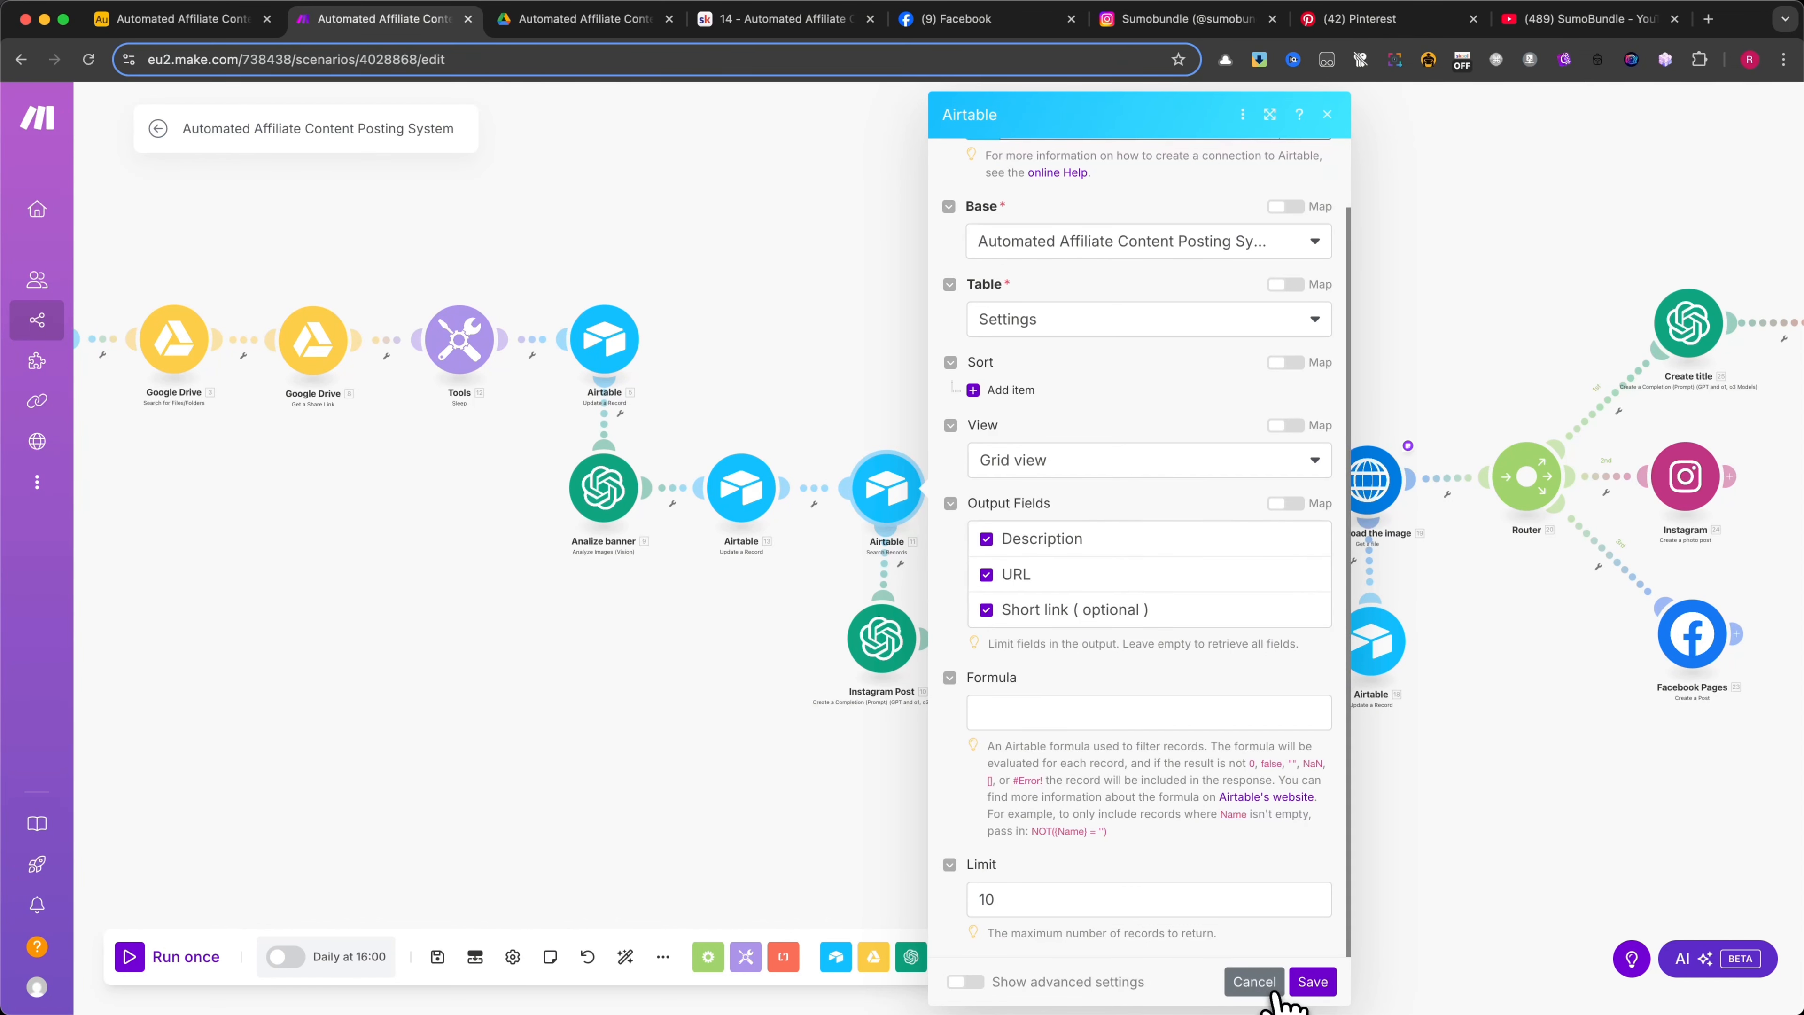
left_click(1261, 984)
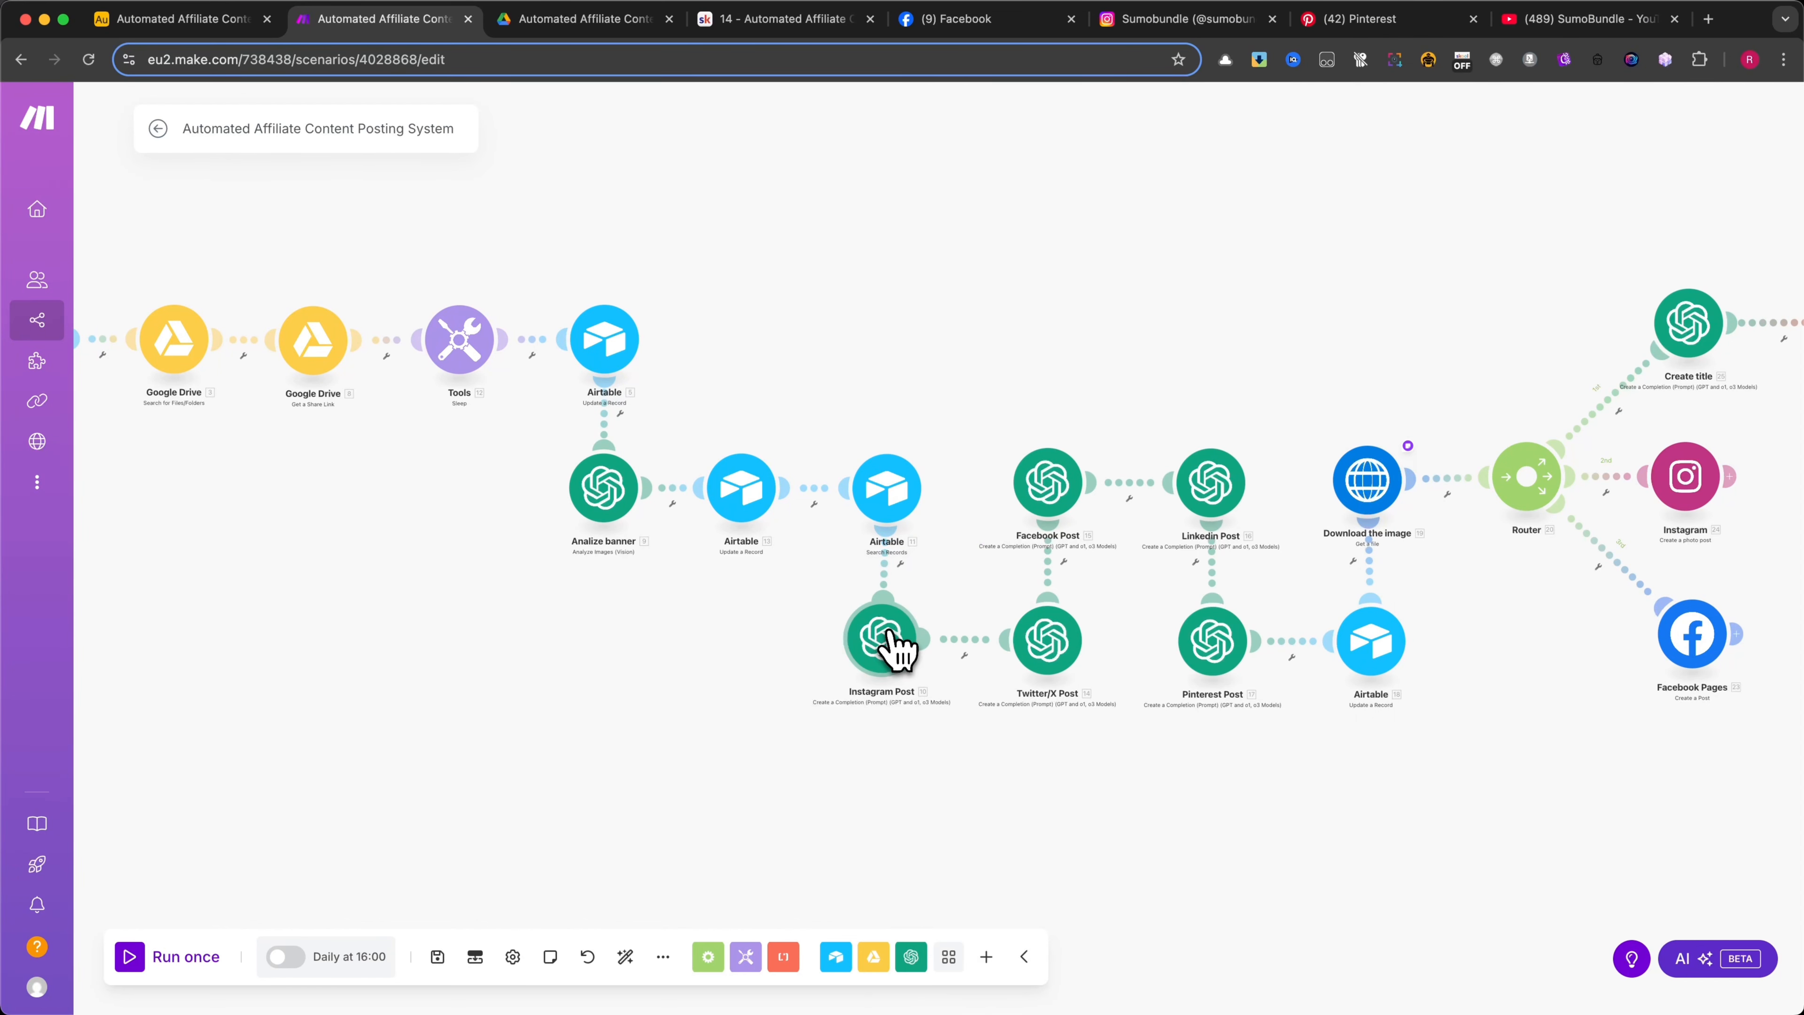
Align the Instagram Post module directly beneath the Airtable Search Records module and save the scenario
left_click_drag(888, 634, 894, 635)
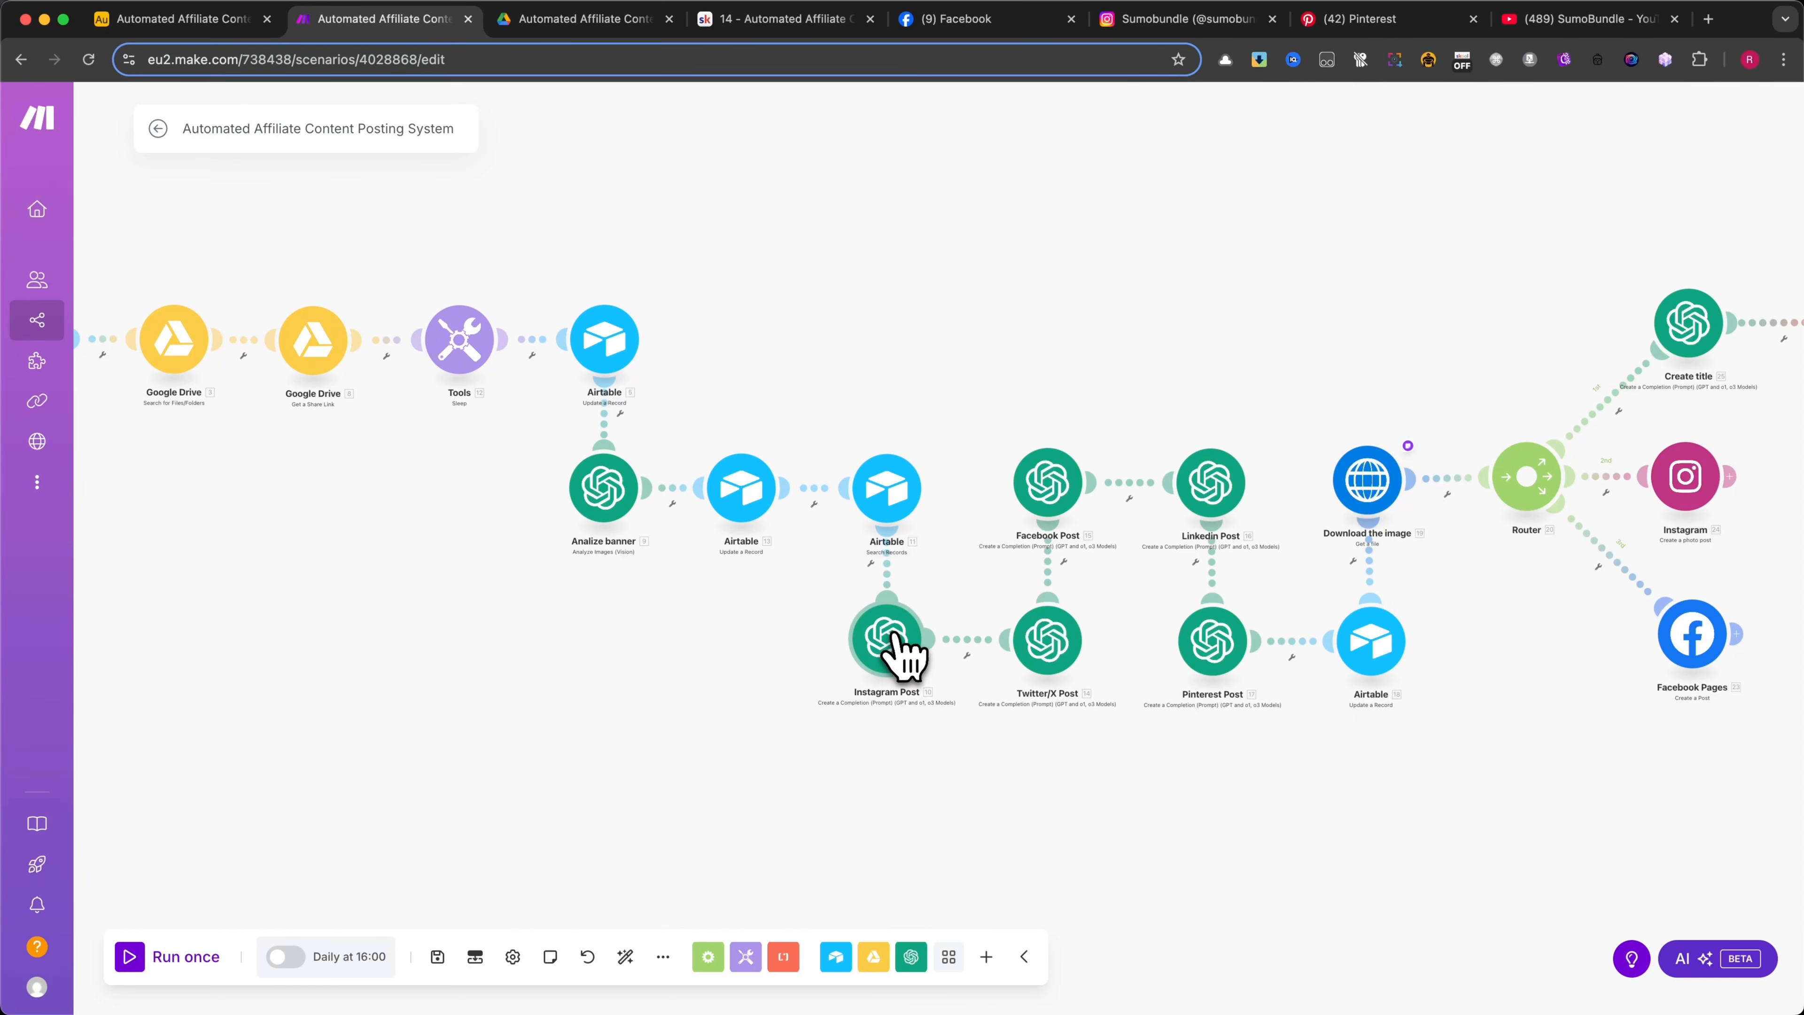
left_click(437, 957)
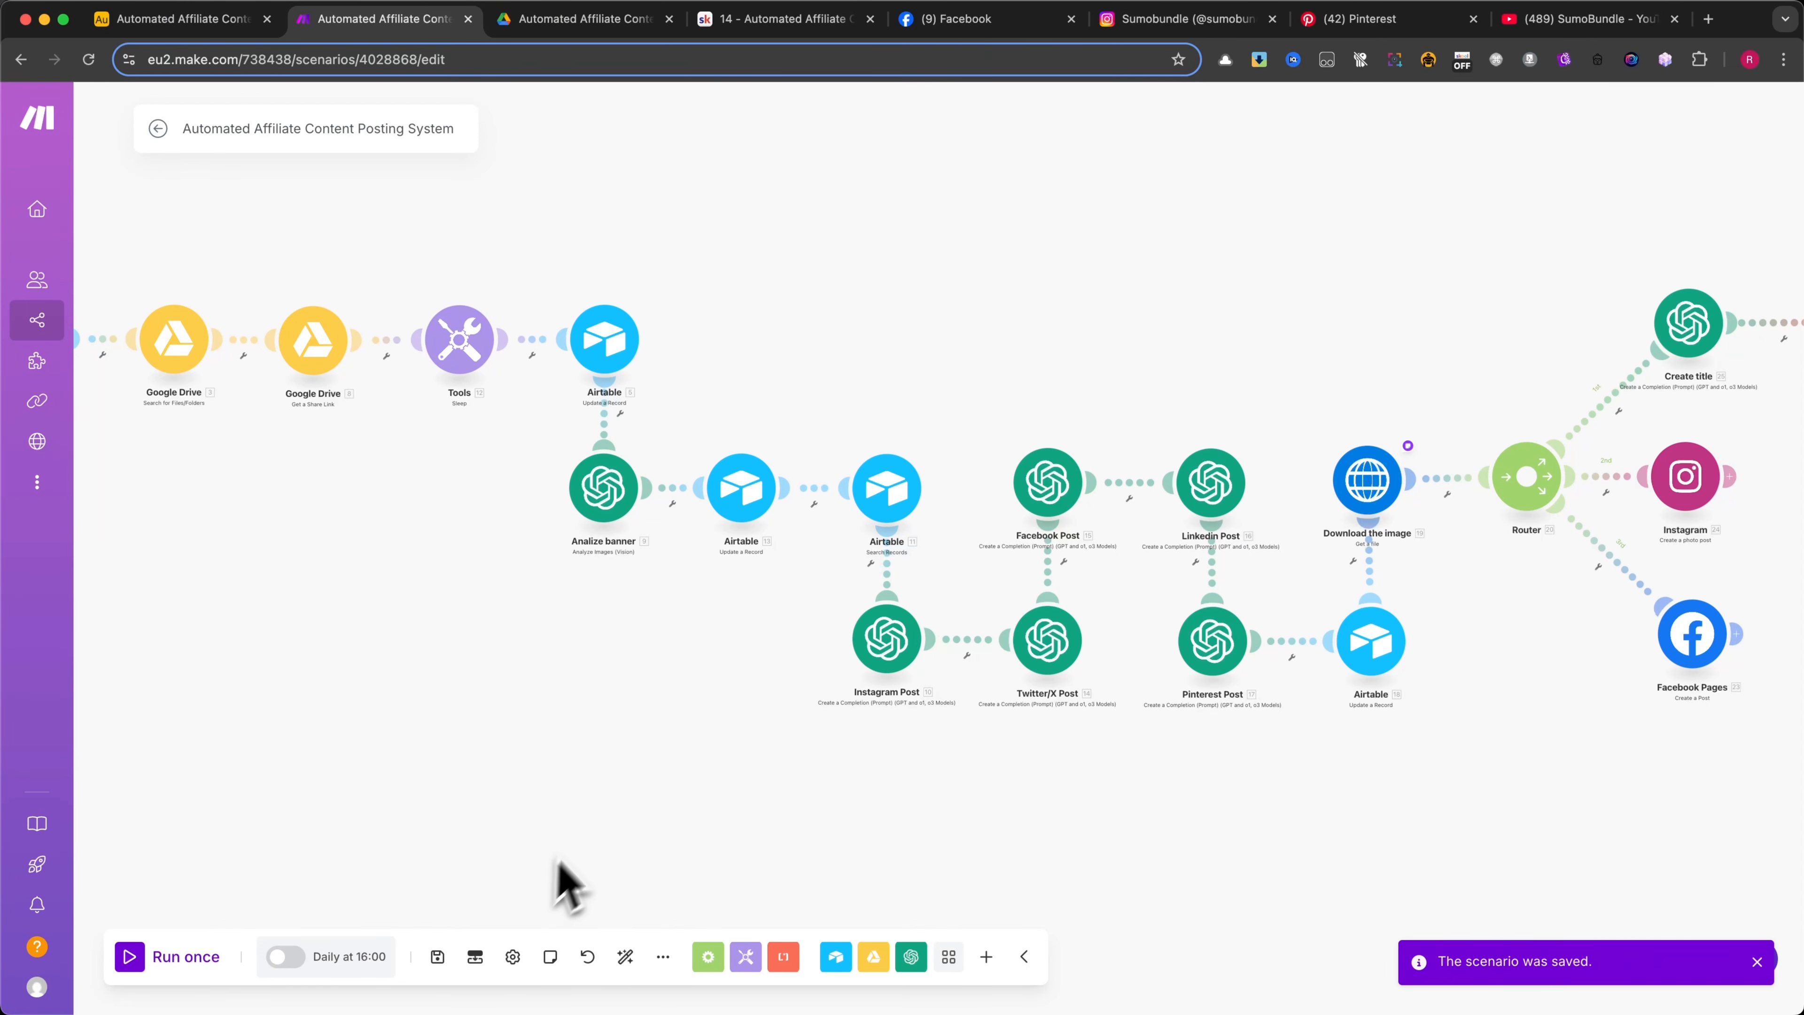
Open the Instagram Post module and review its method, model, message prompt and token setting
left_click(888, 643)
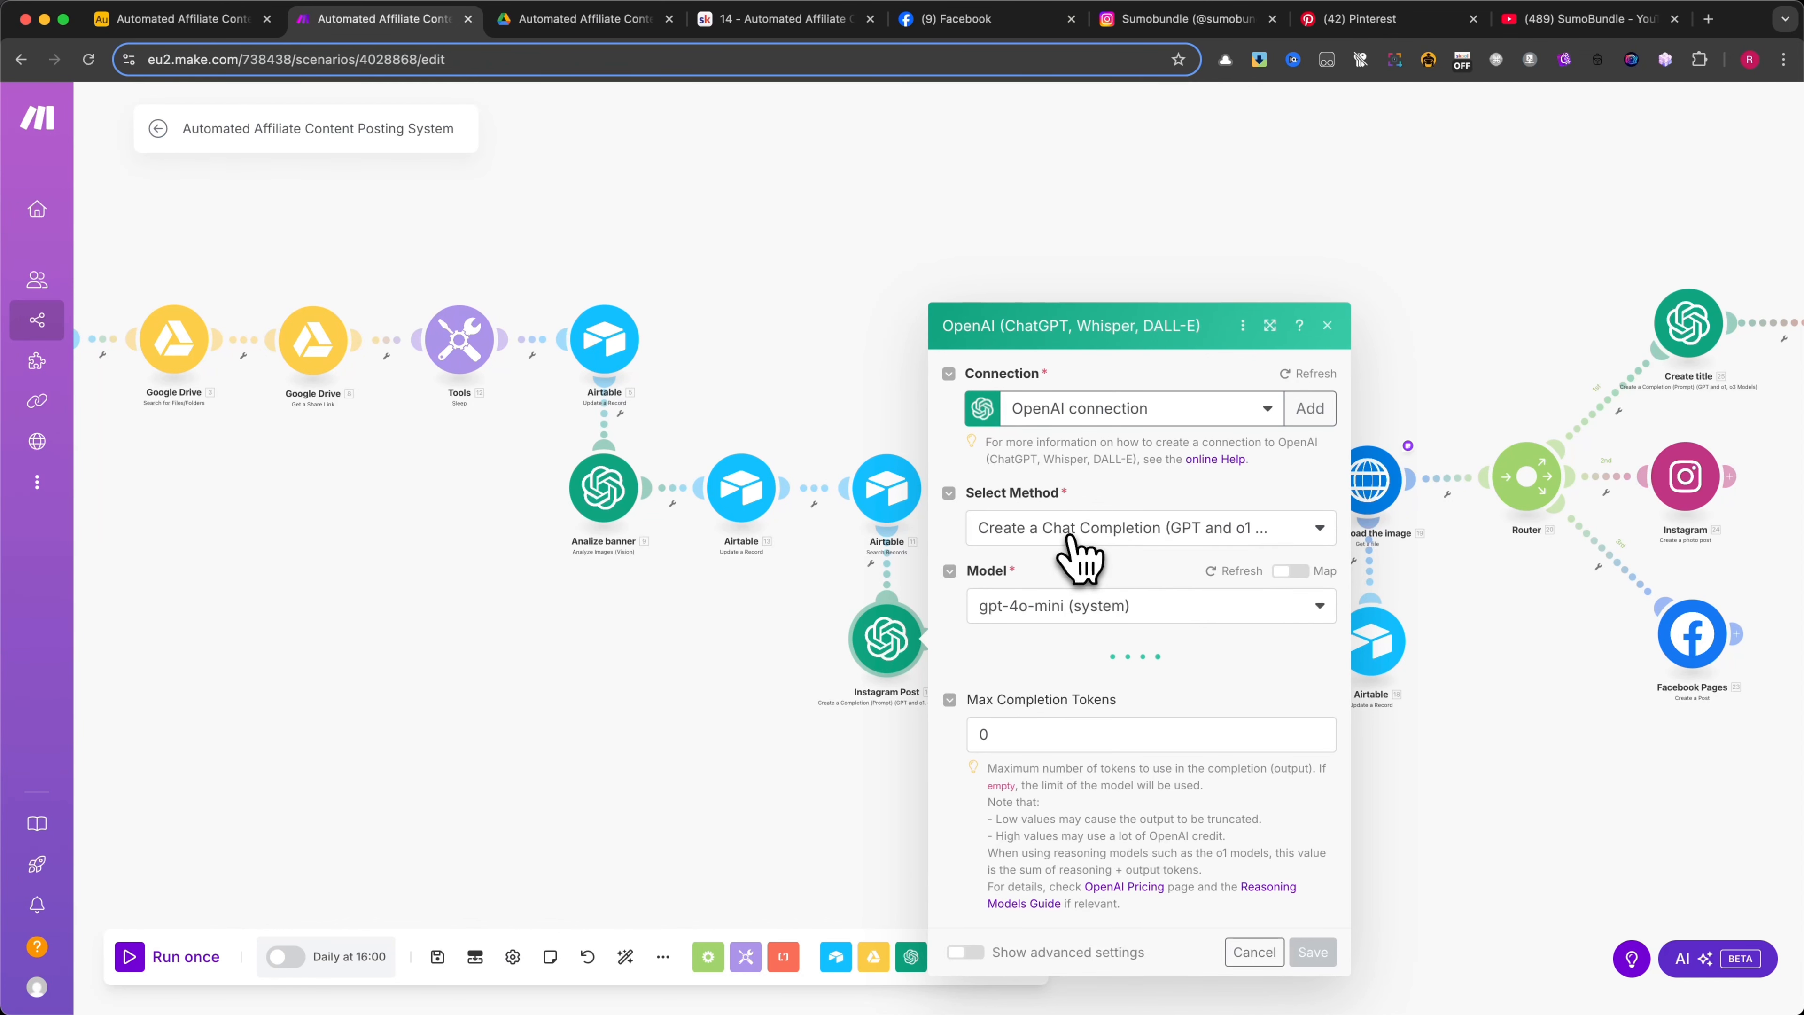
scroll(1090, 597, "down", 2)
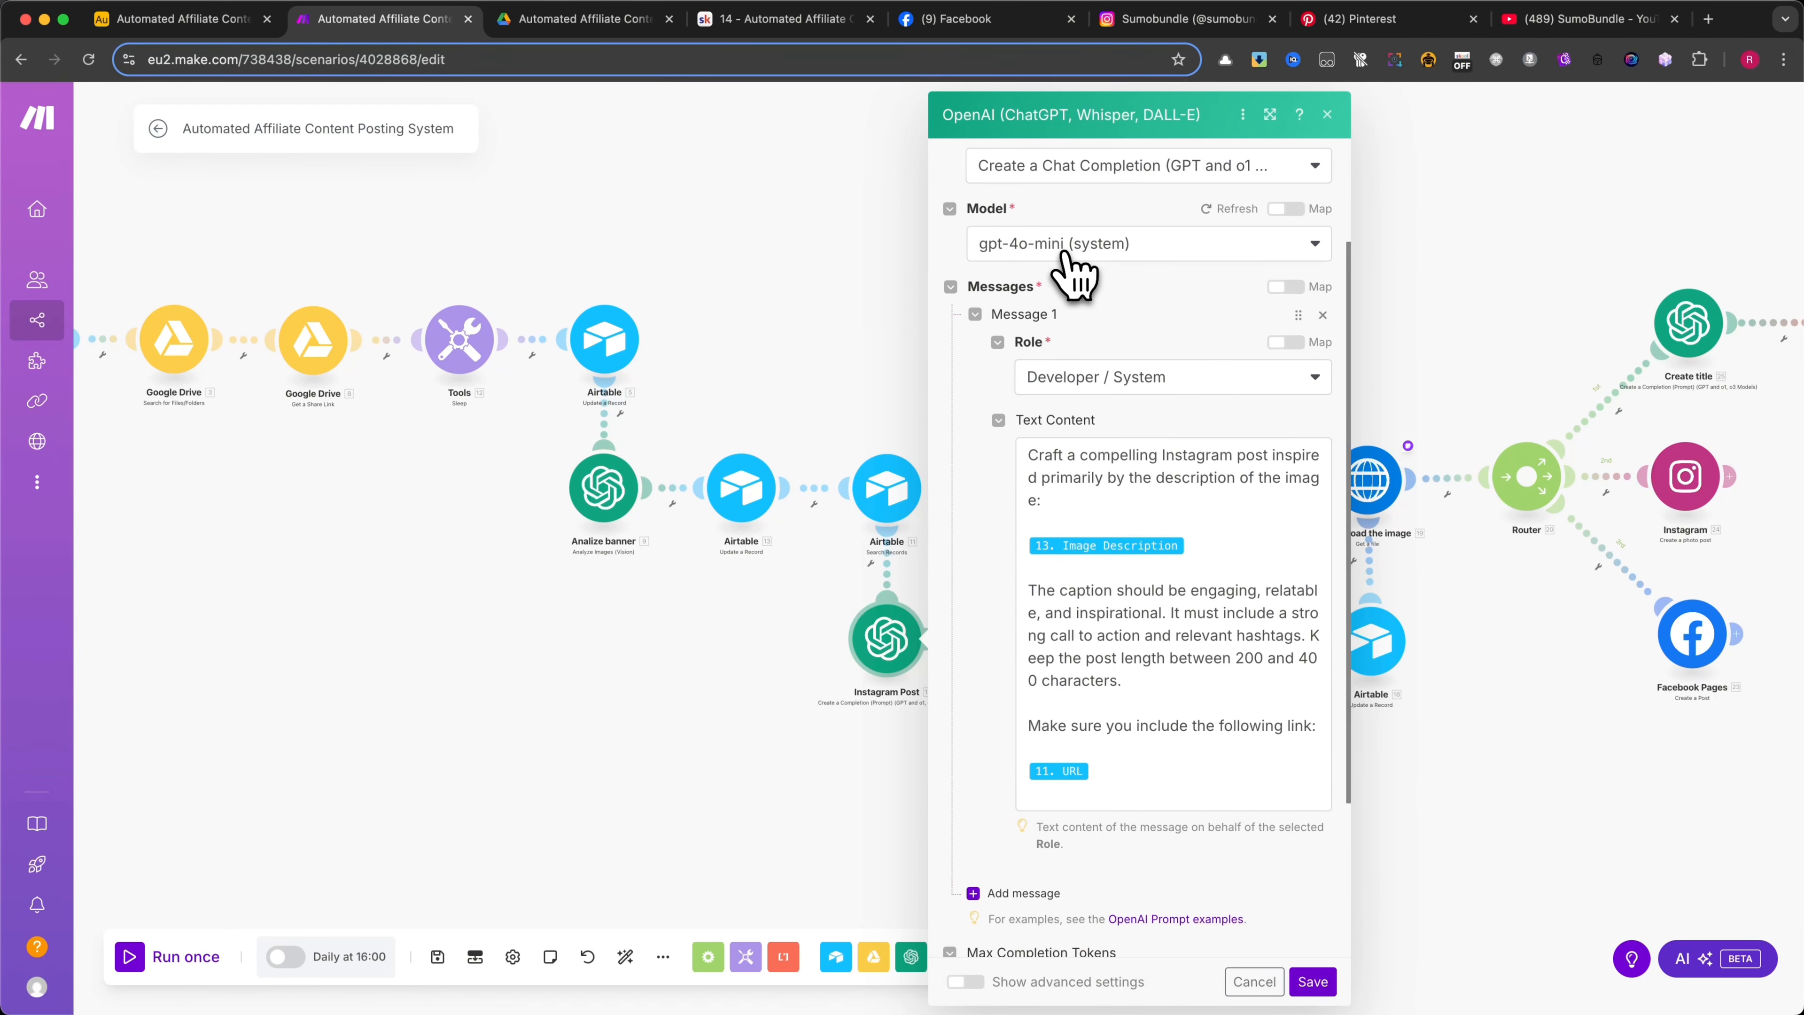
scroll(1094, 280, "down", 3)
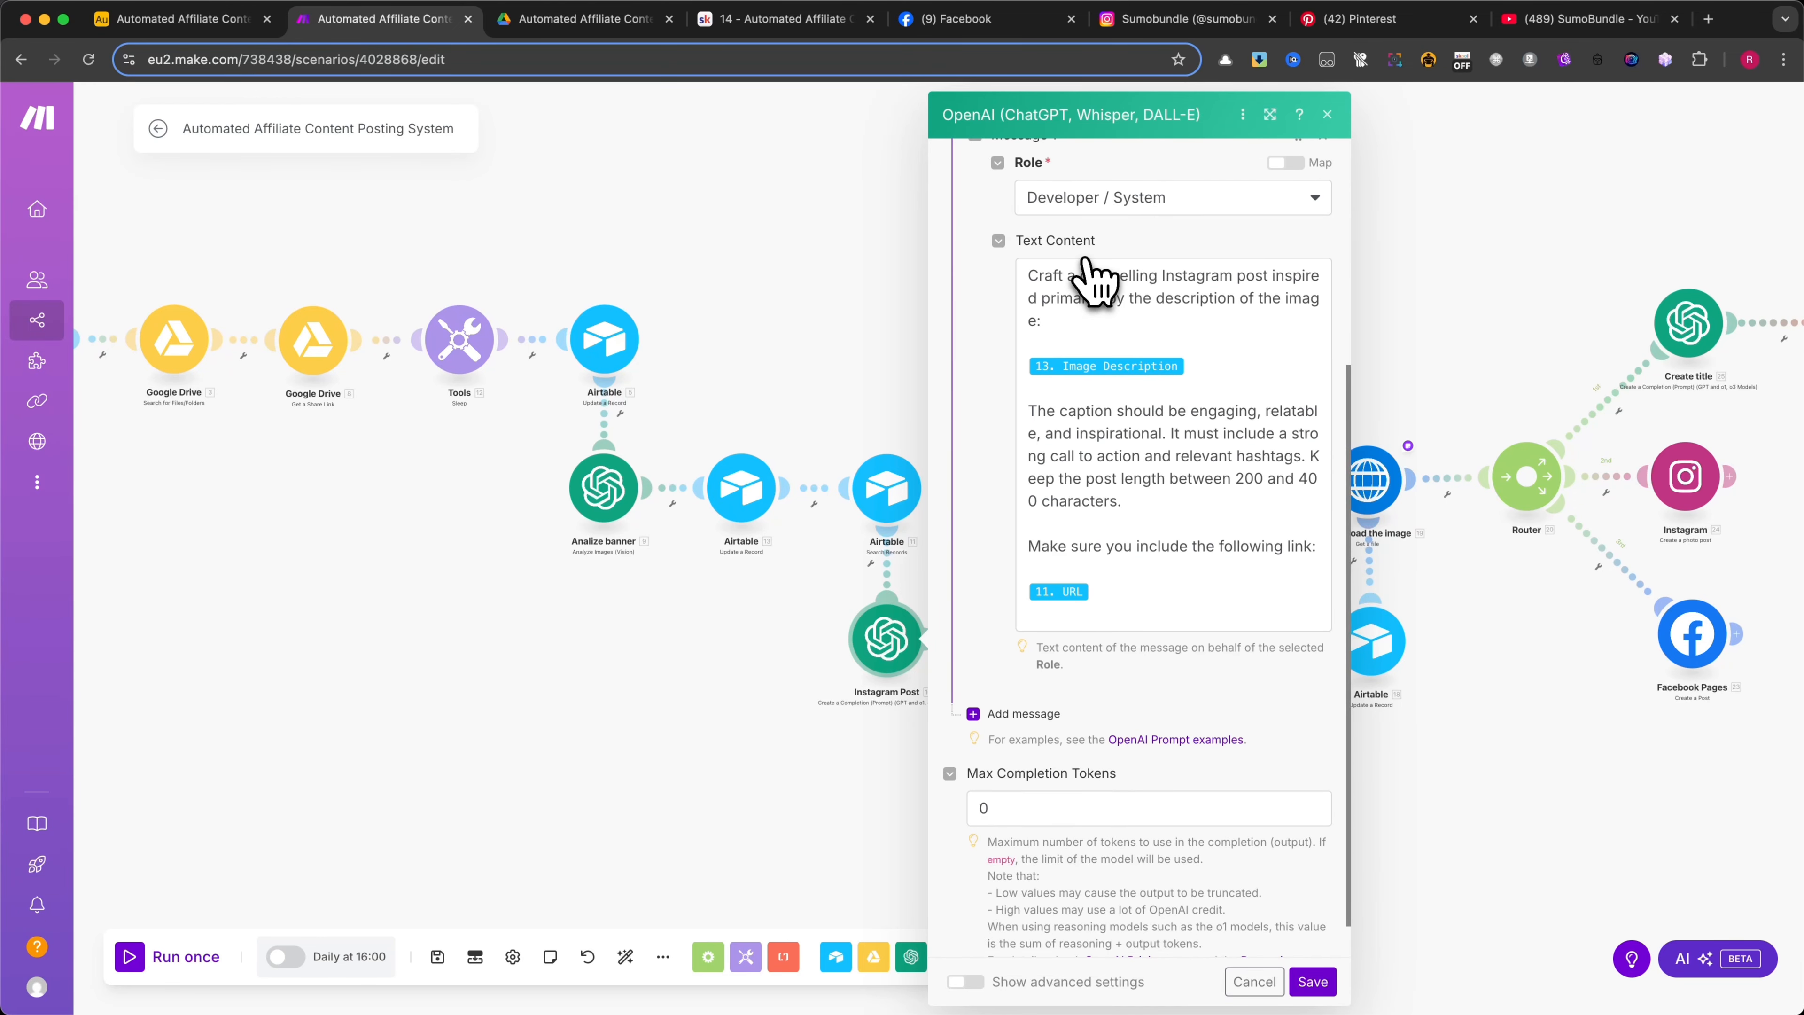
scroll(1085, 260, "down", 1)
scroll(1084, 320, "up", 1)
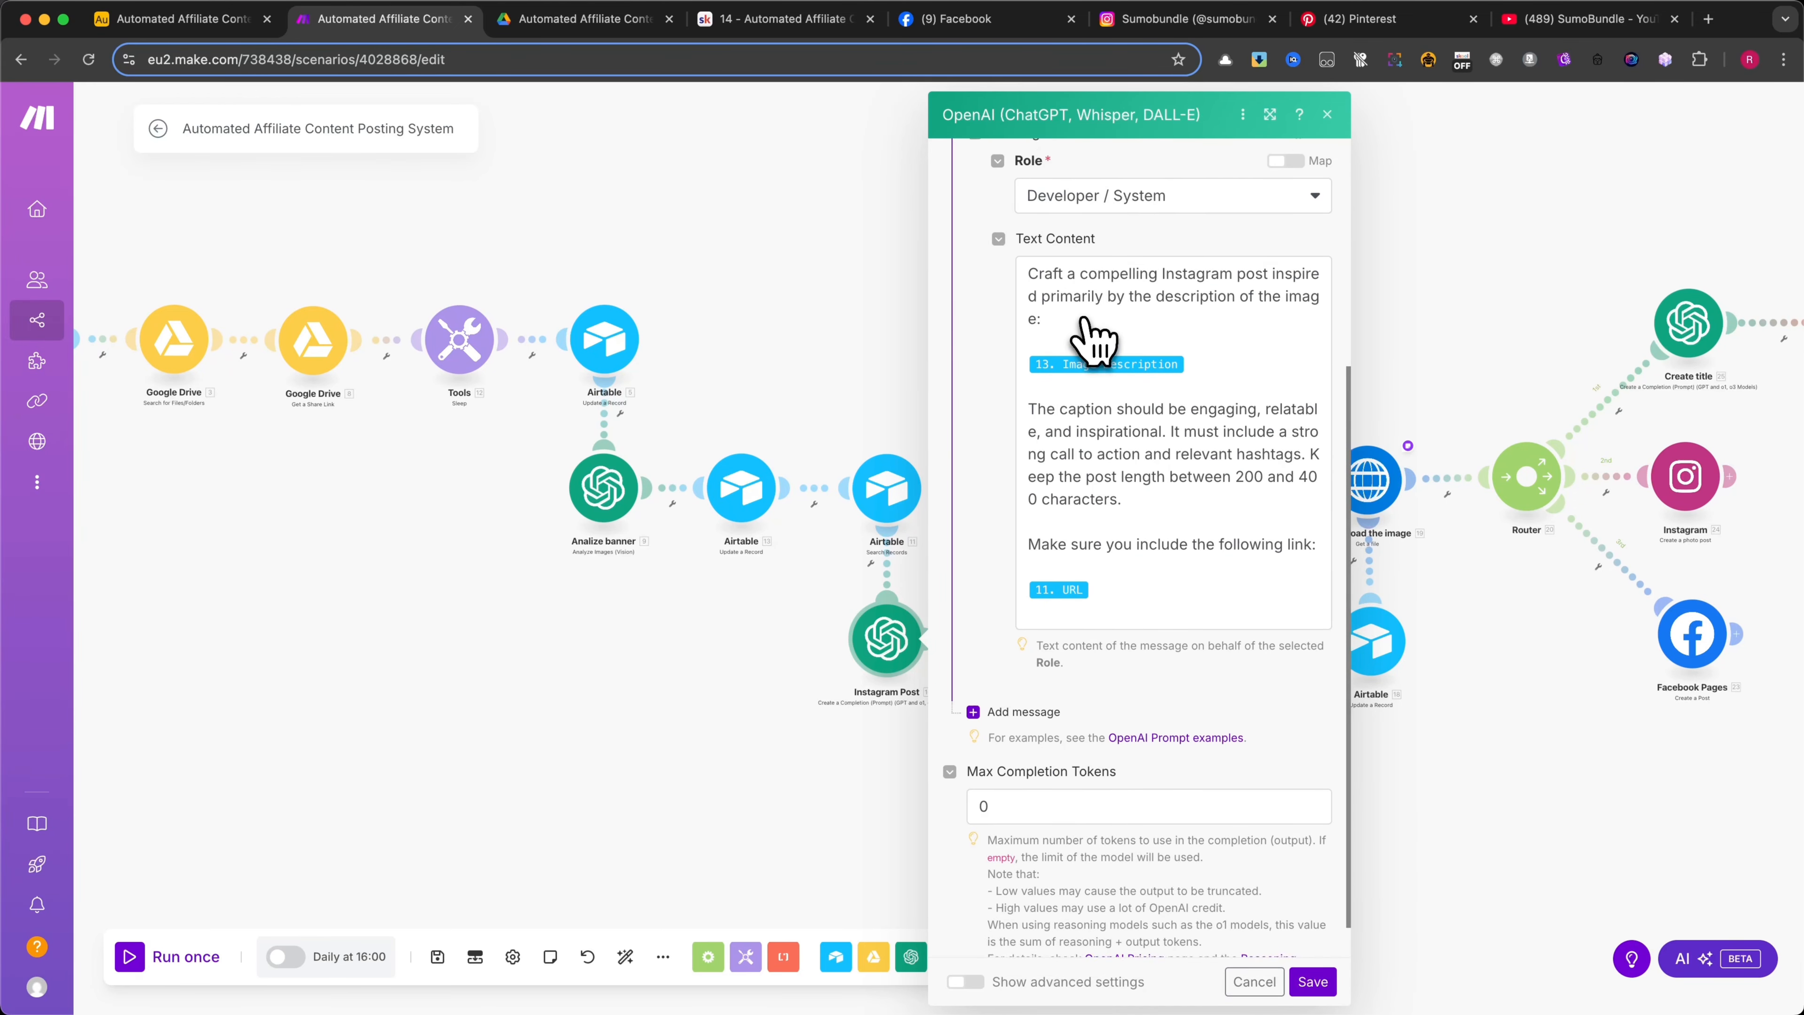
scroll(1093, 341, "up", 2)
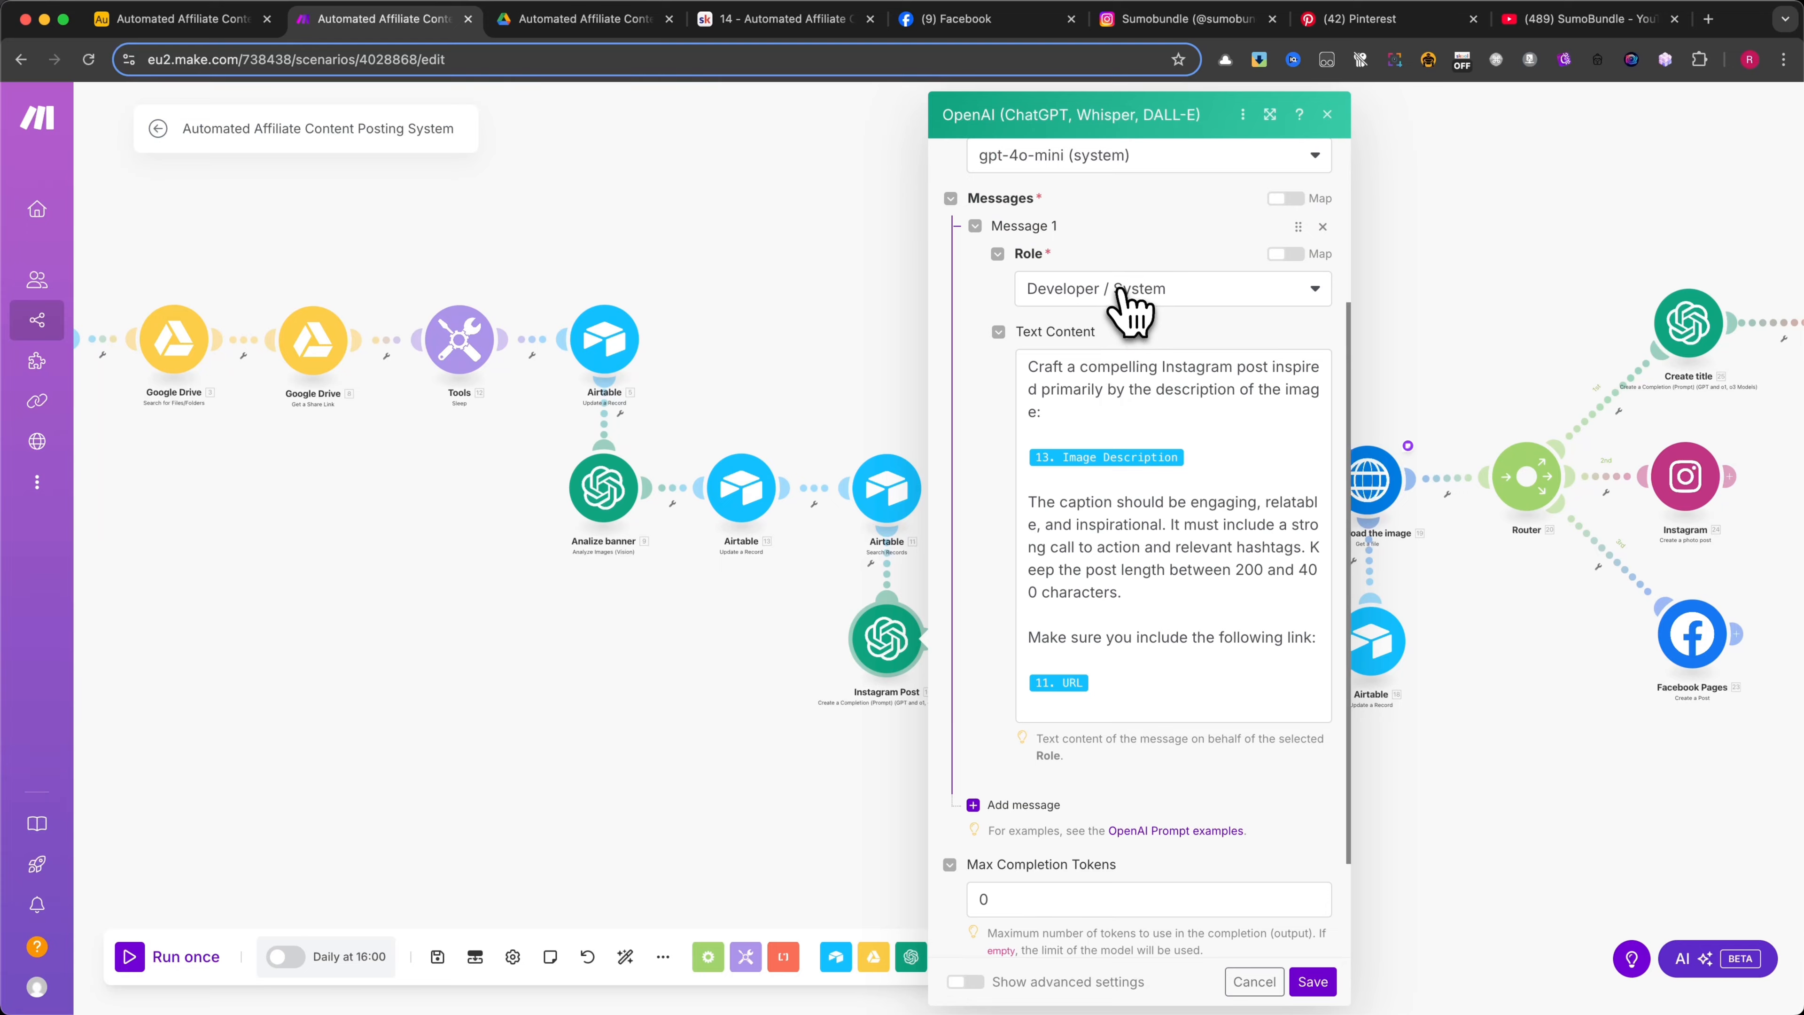
Set the role of Message 1 to User and enlarge the module's settings window to show the full prompt
left_click(1130, 292)
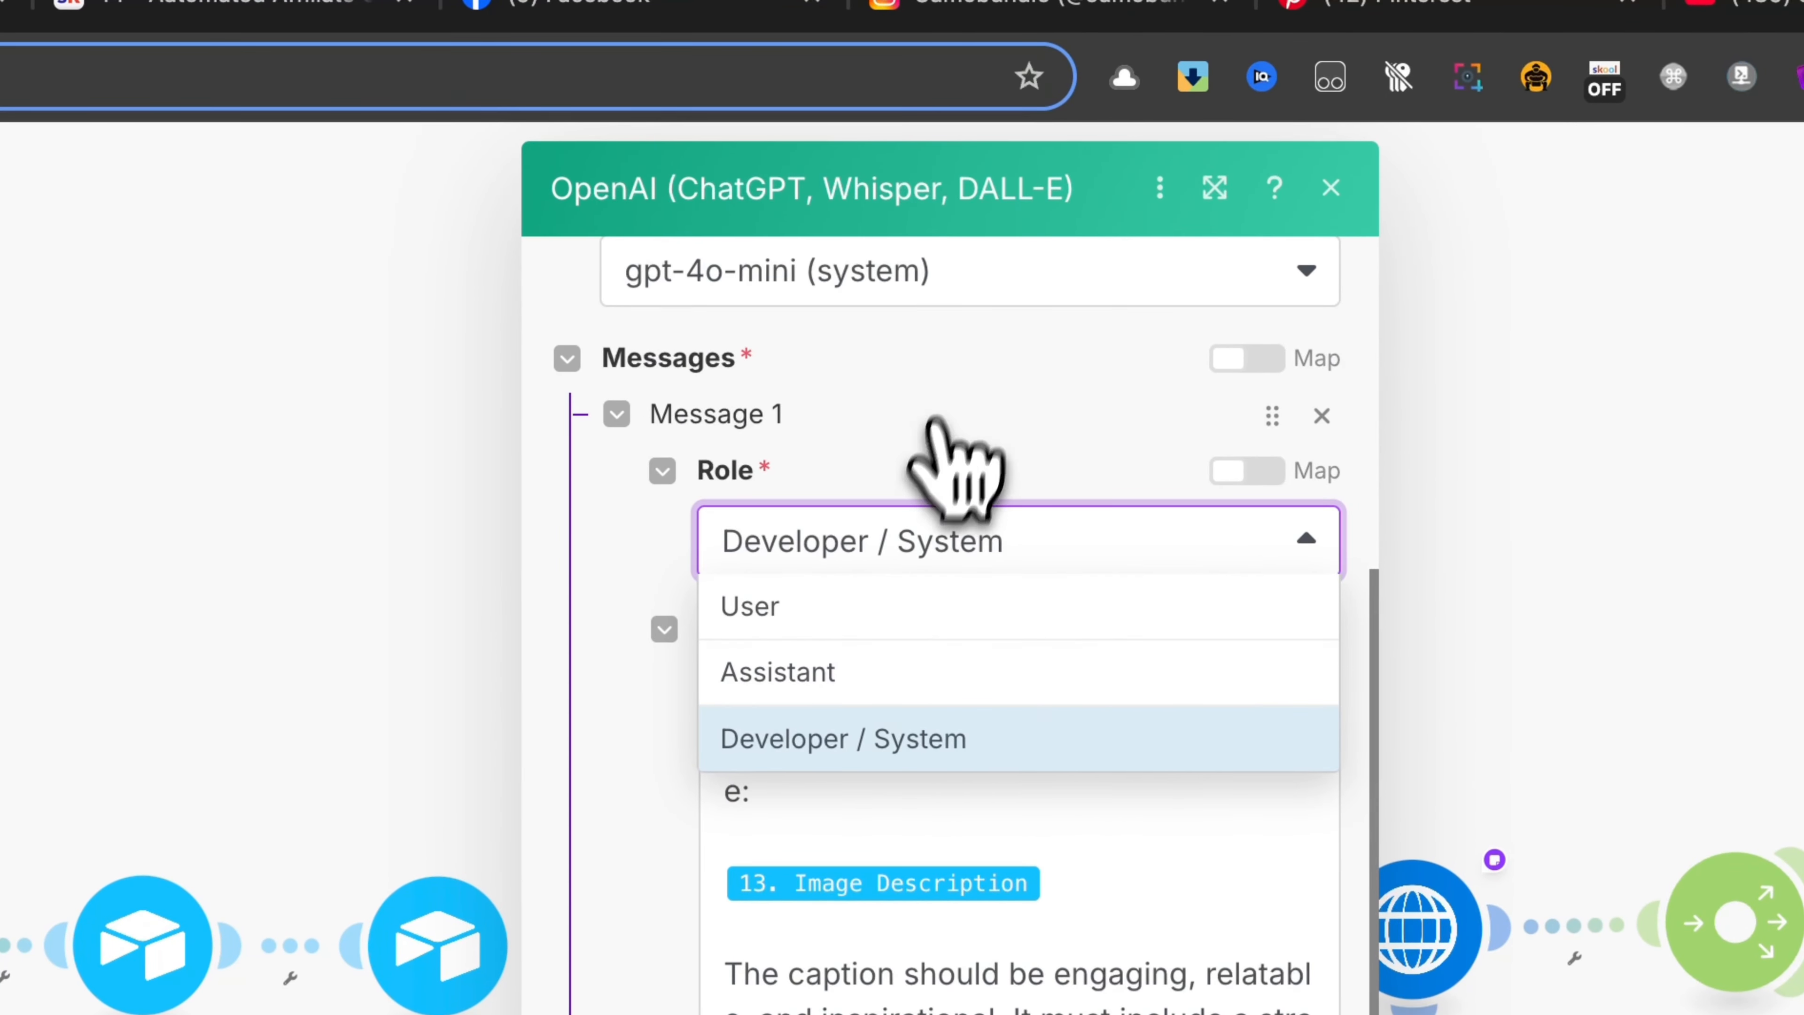
left_click(917, 606)
scroll(1098, 604, "down", 5)
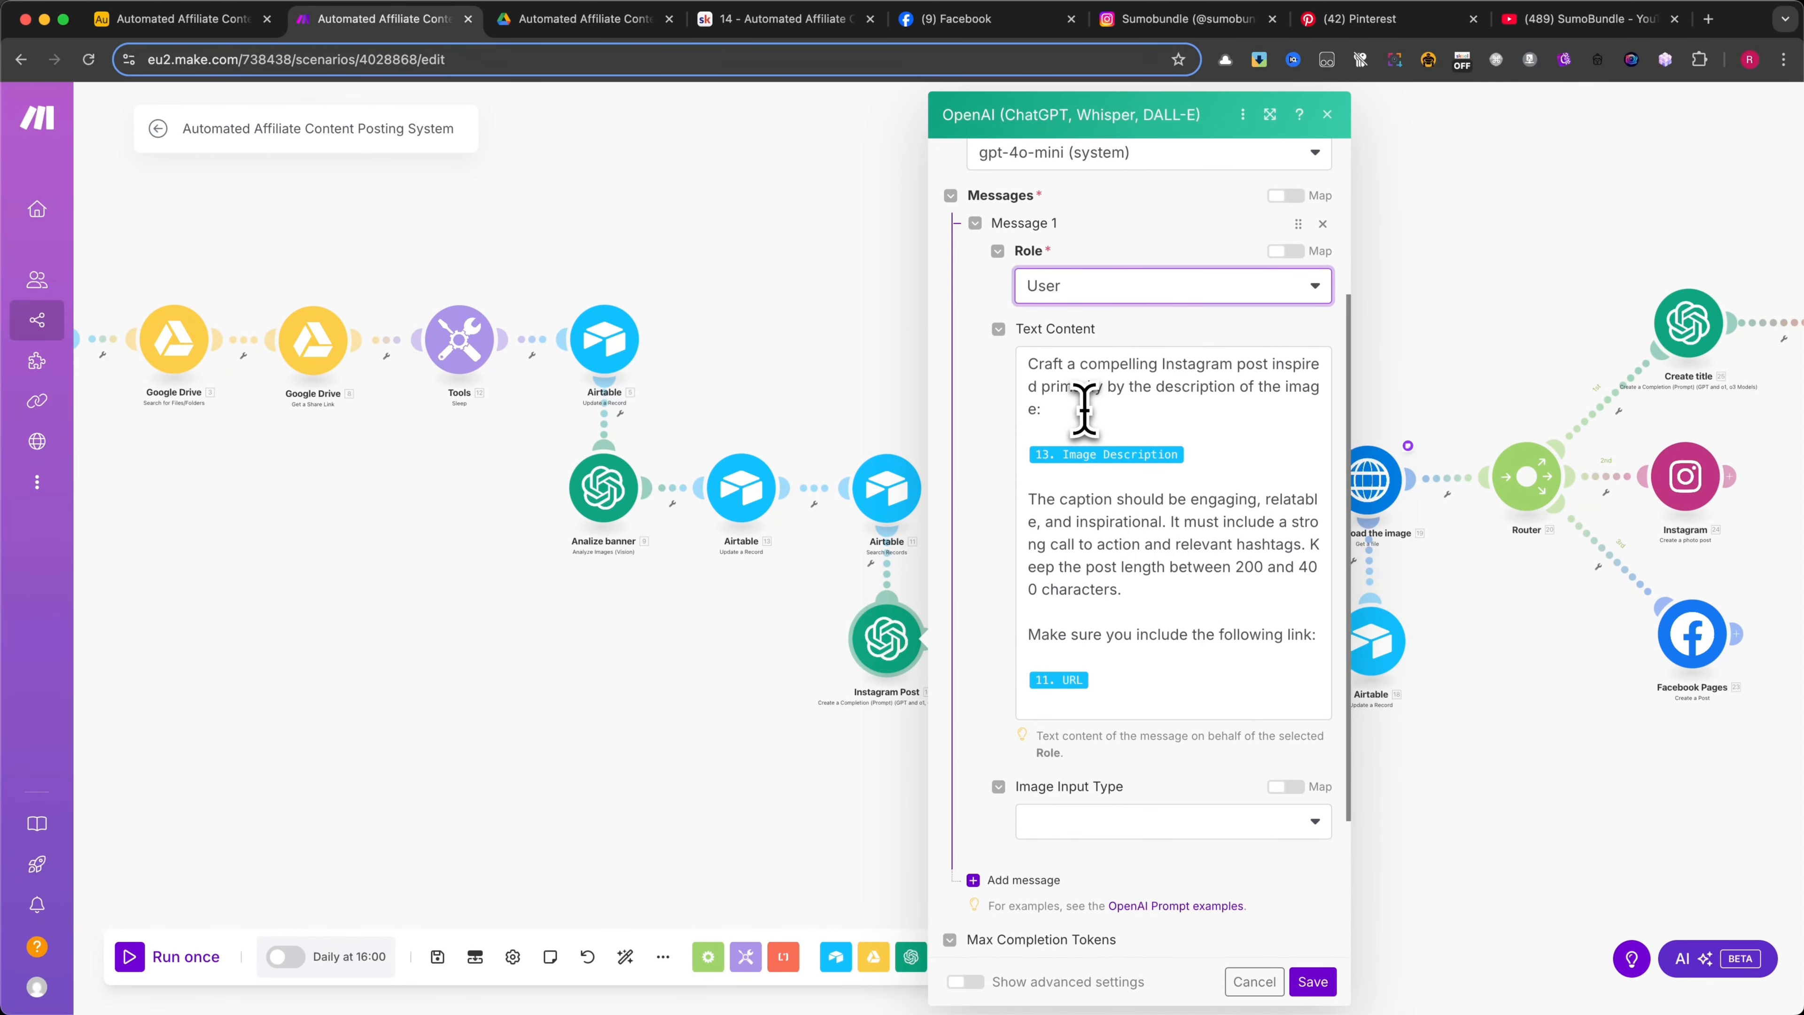
left_click(1083, 409)
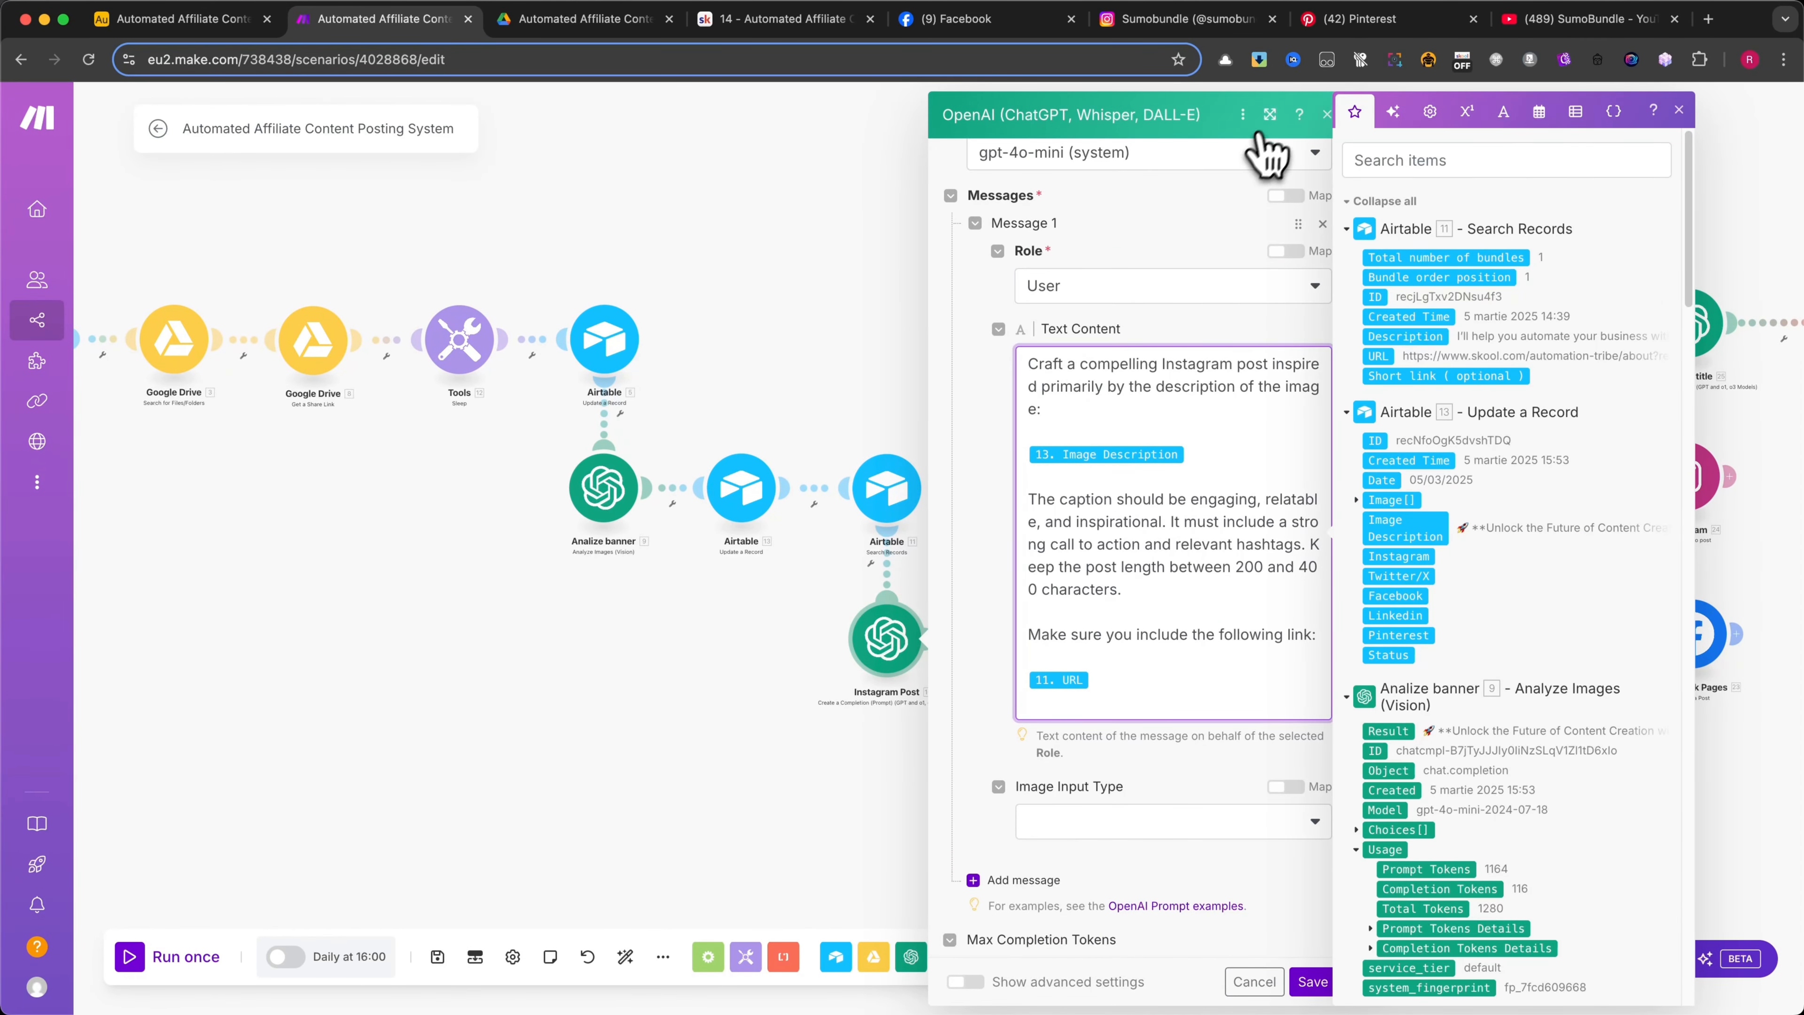
left_click(1270, 114)
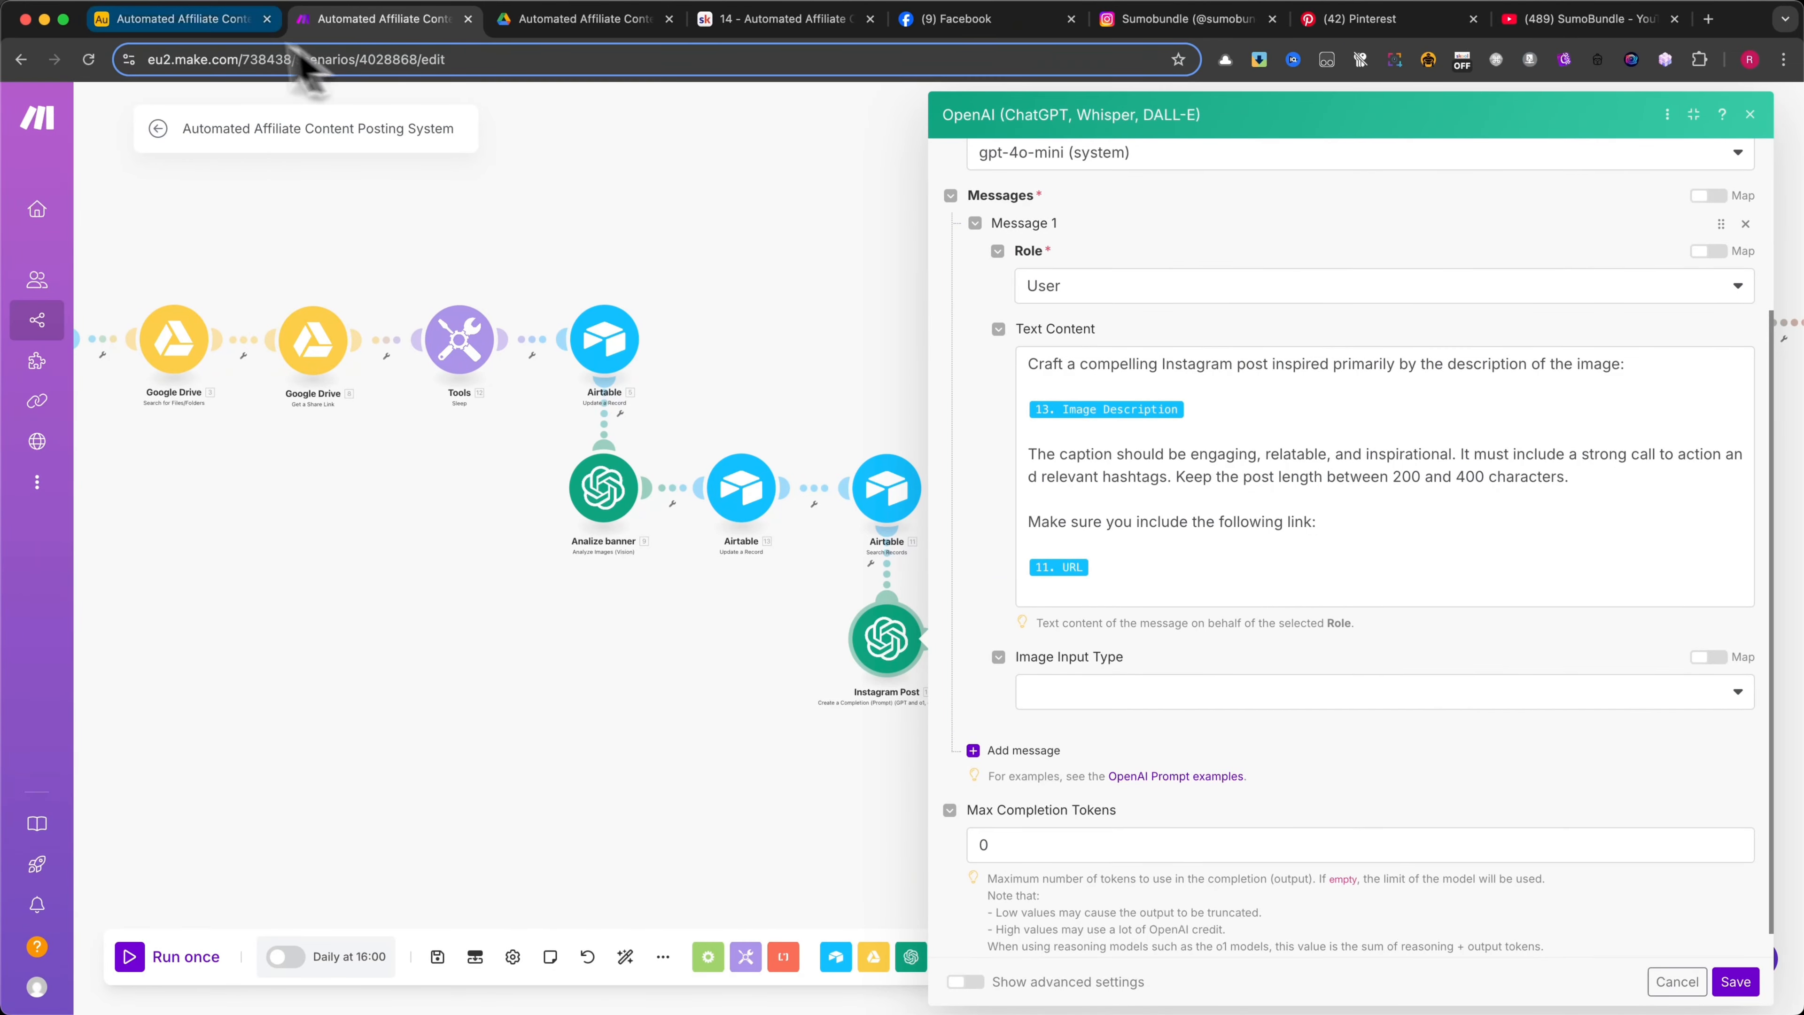
Switch to the Airtable base, view the Description in the Settings table, and return to the Instagram Post prompt in Make
left_click(234, 18)
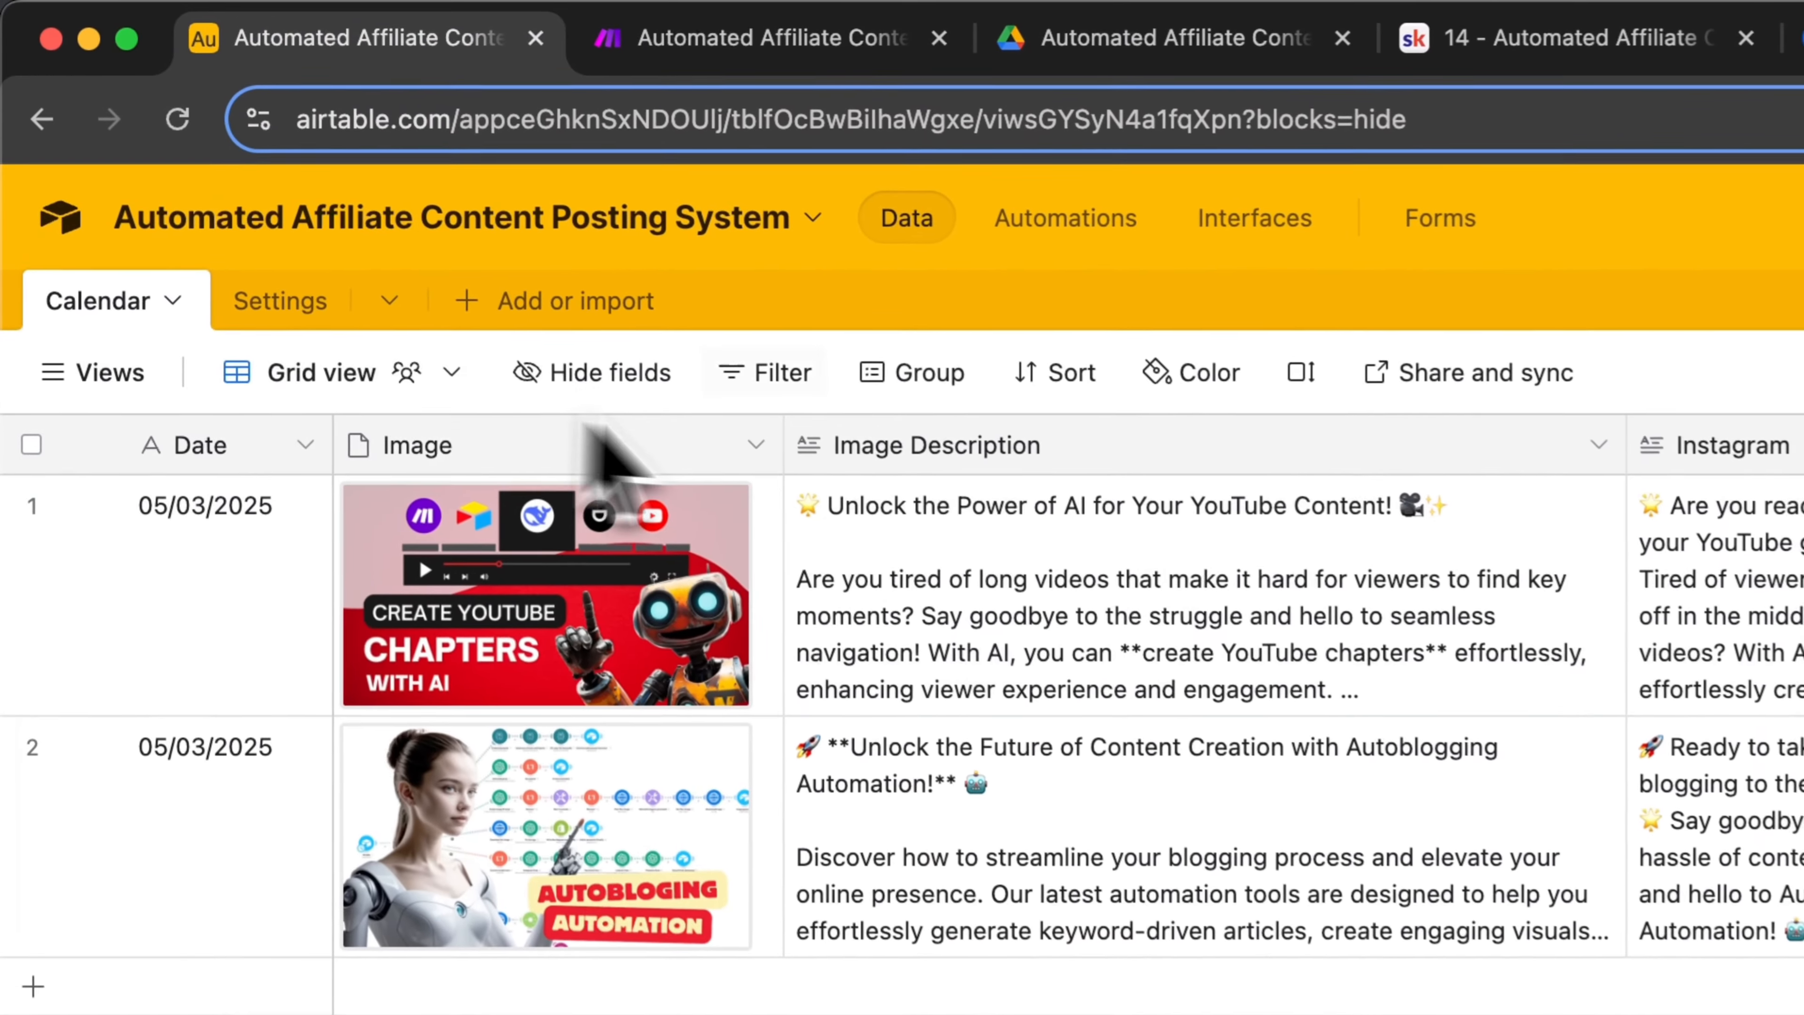
left_click(312, 313)
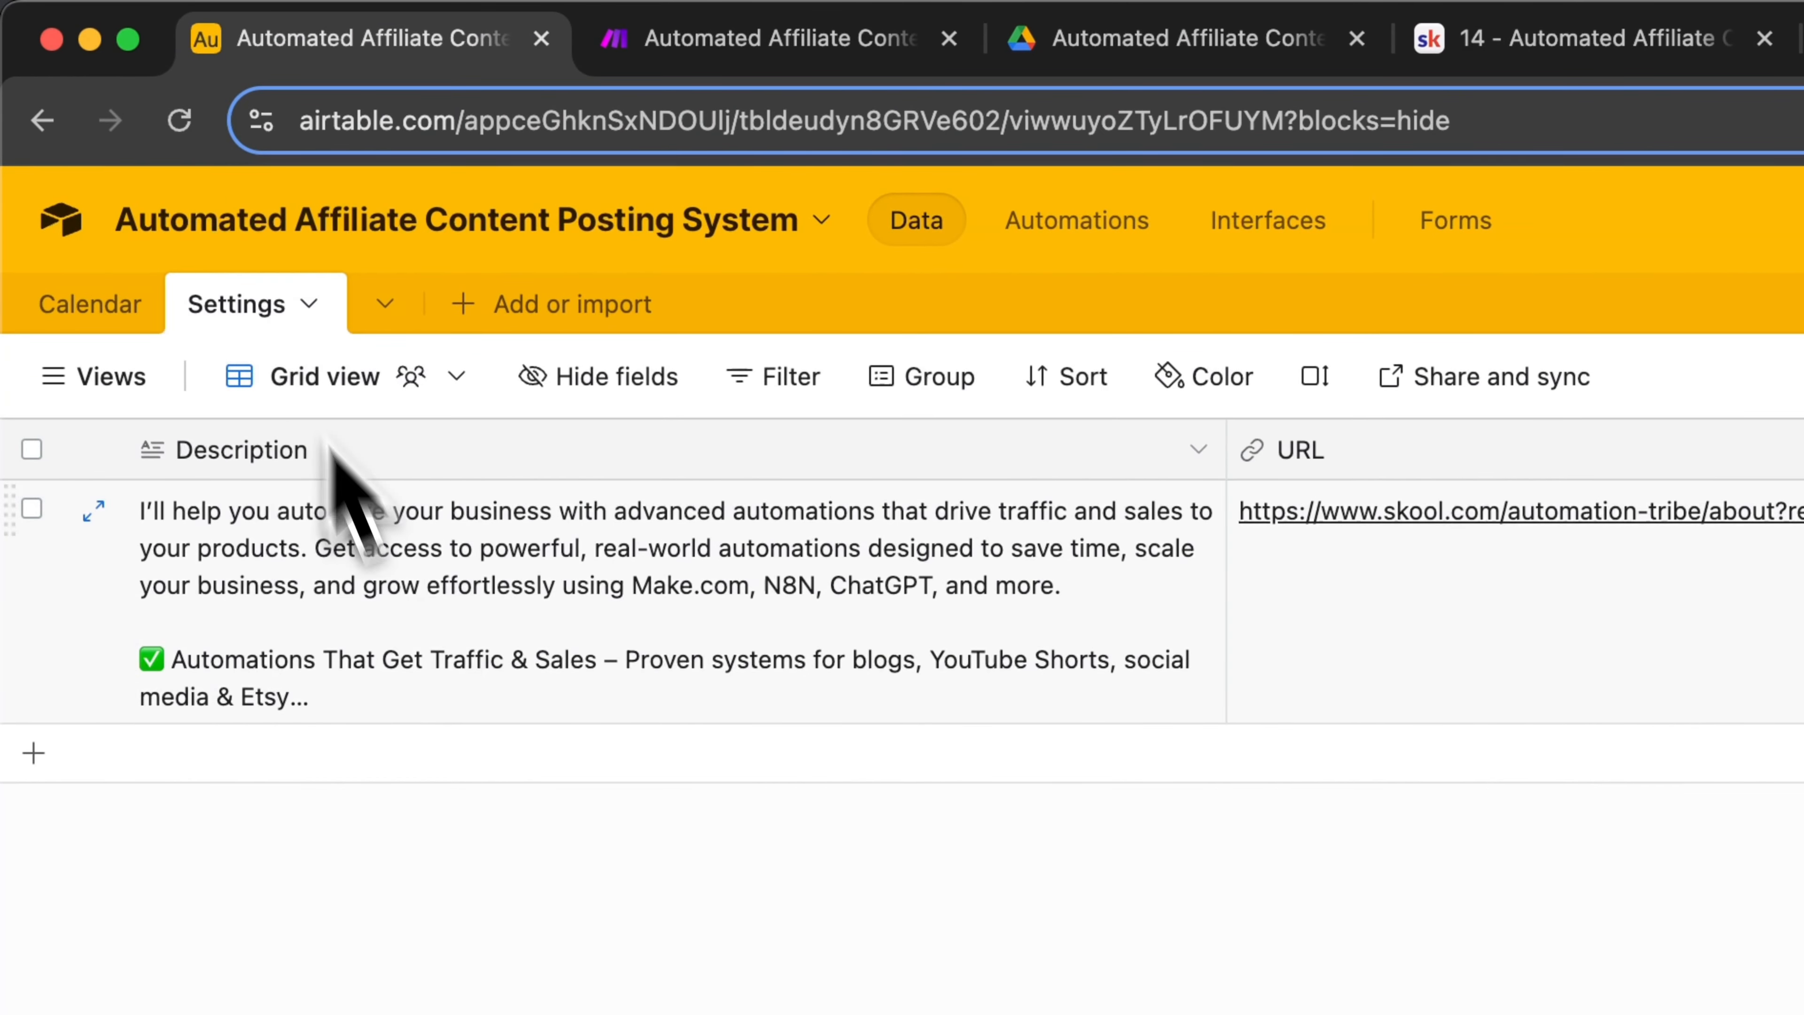
left_click(427, 633)
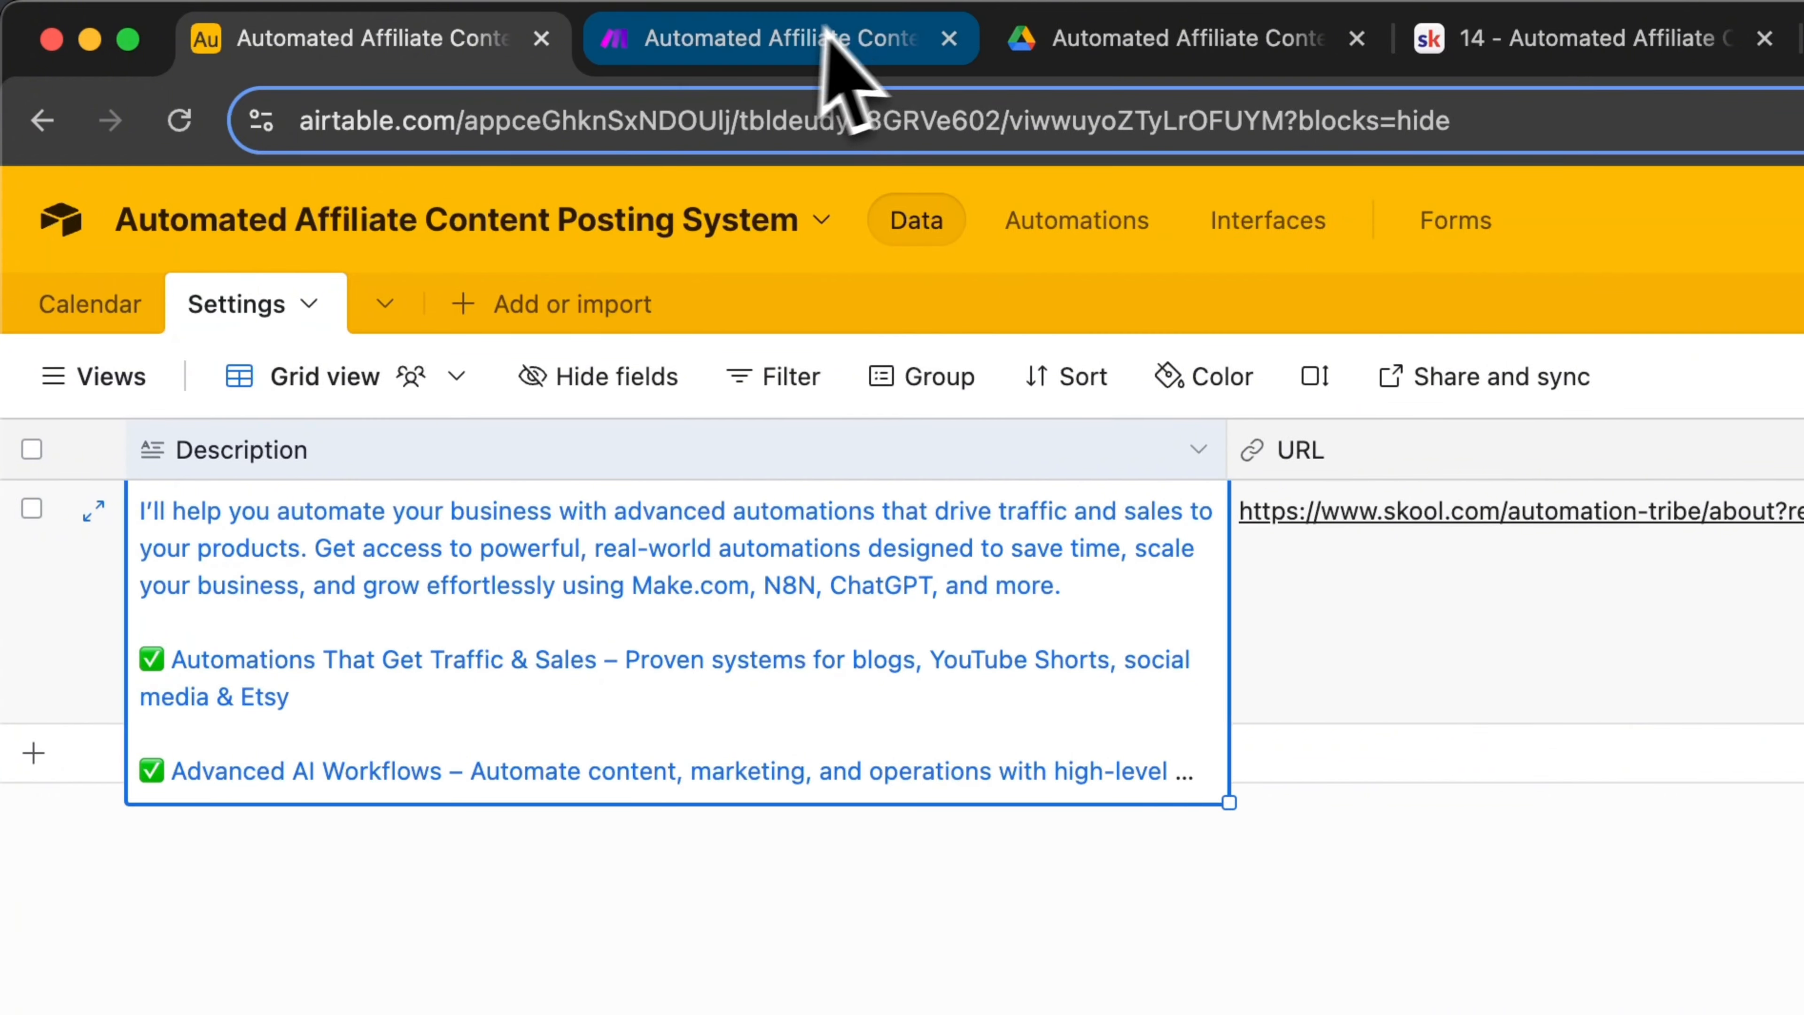
left_click(824, 43)
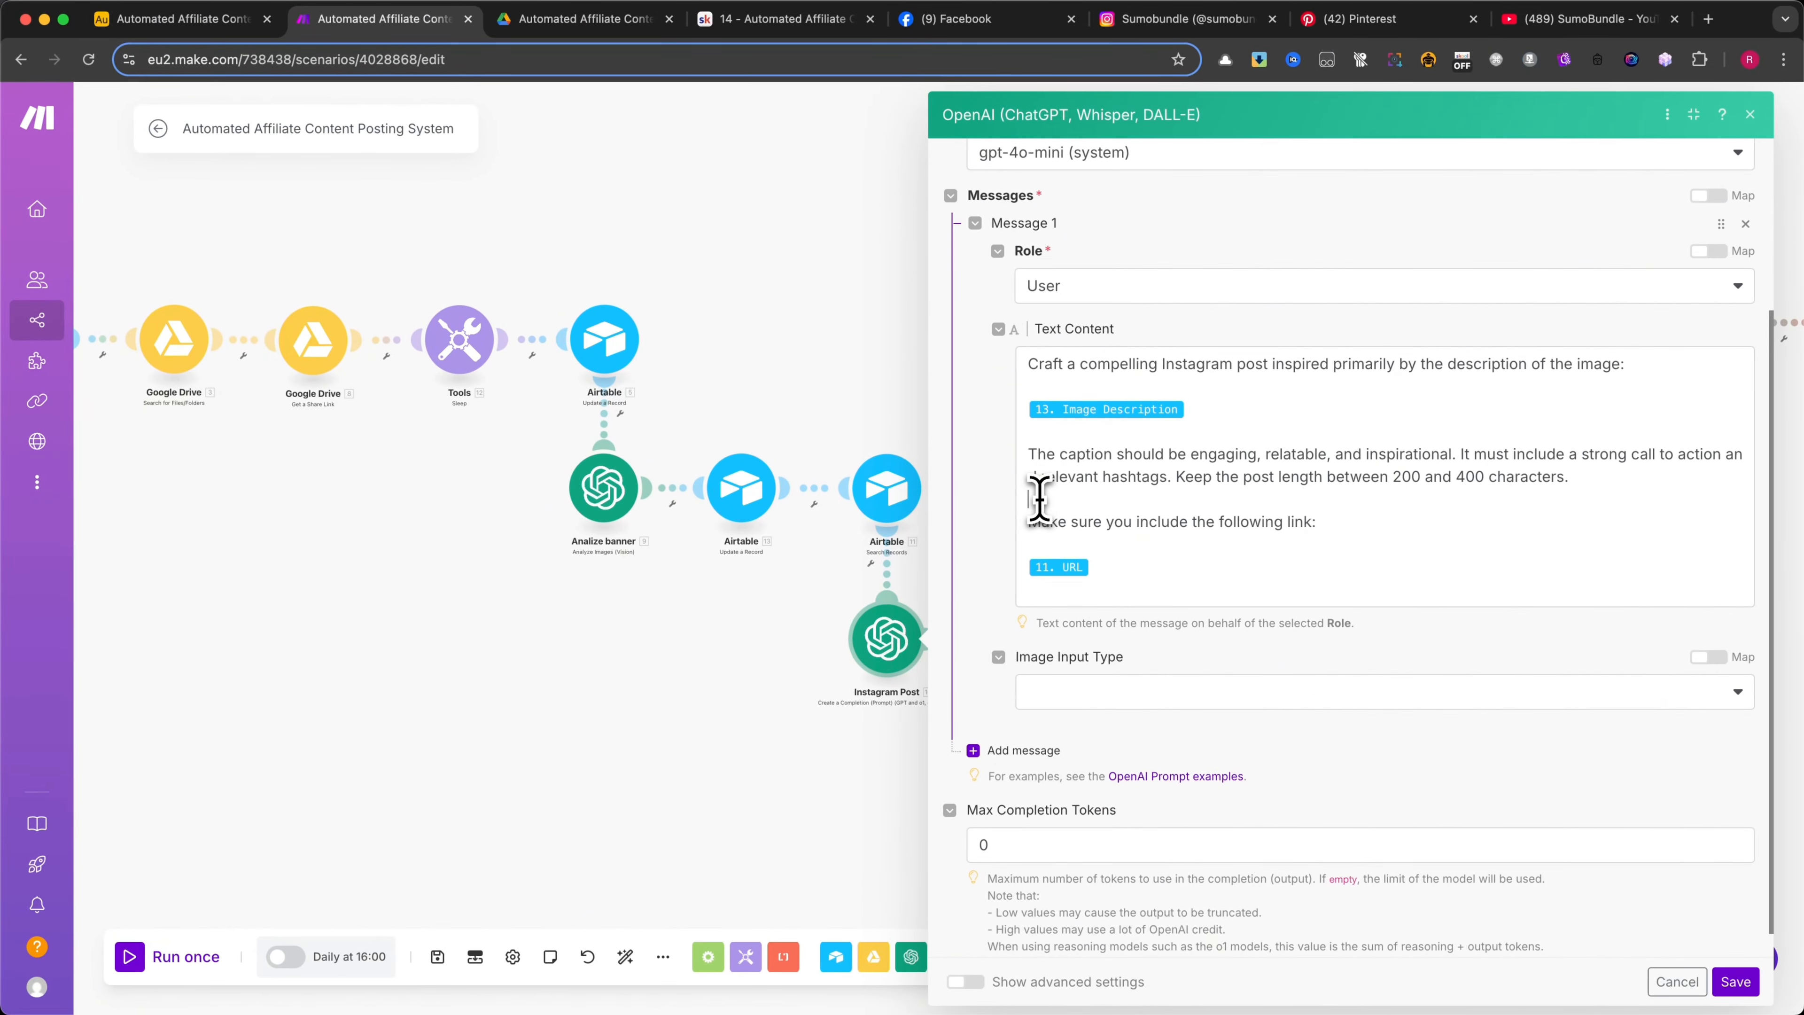
Check the link instruction in the Instagram Post prompt and save the module's settings
left_click(1038, 497)
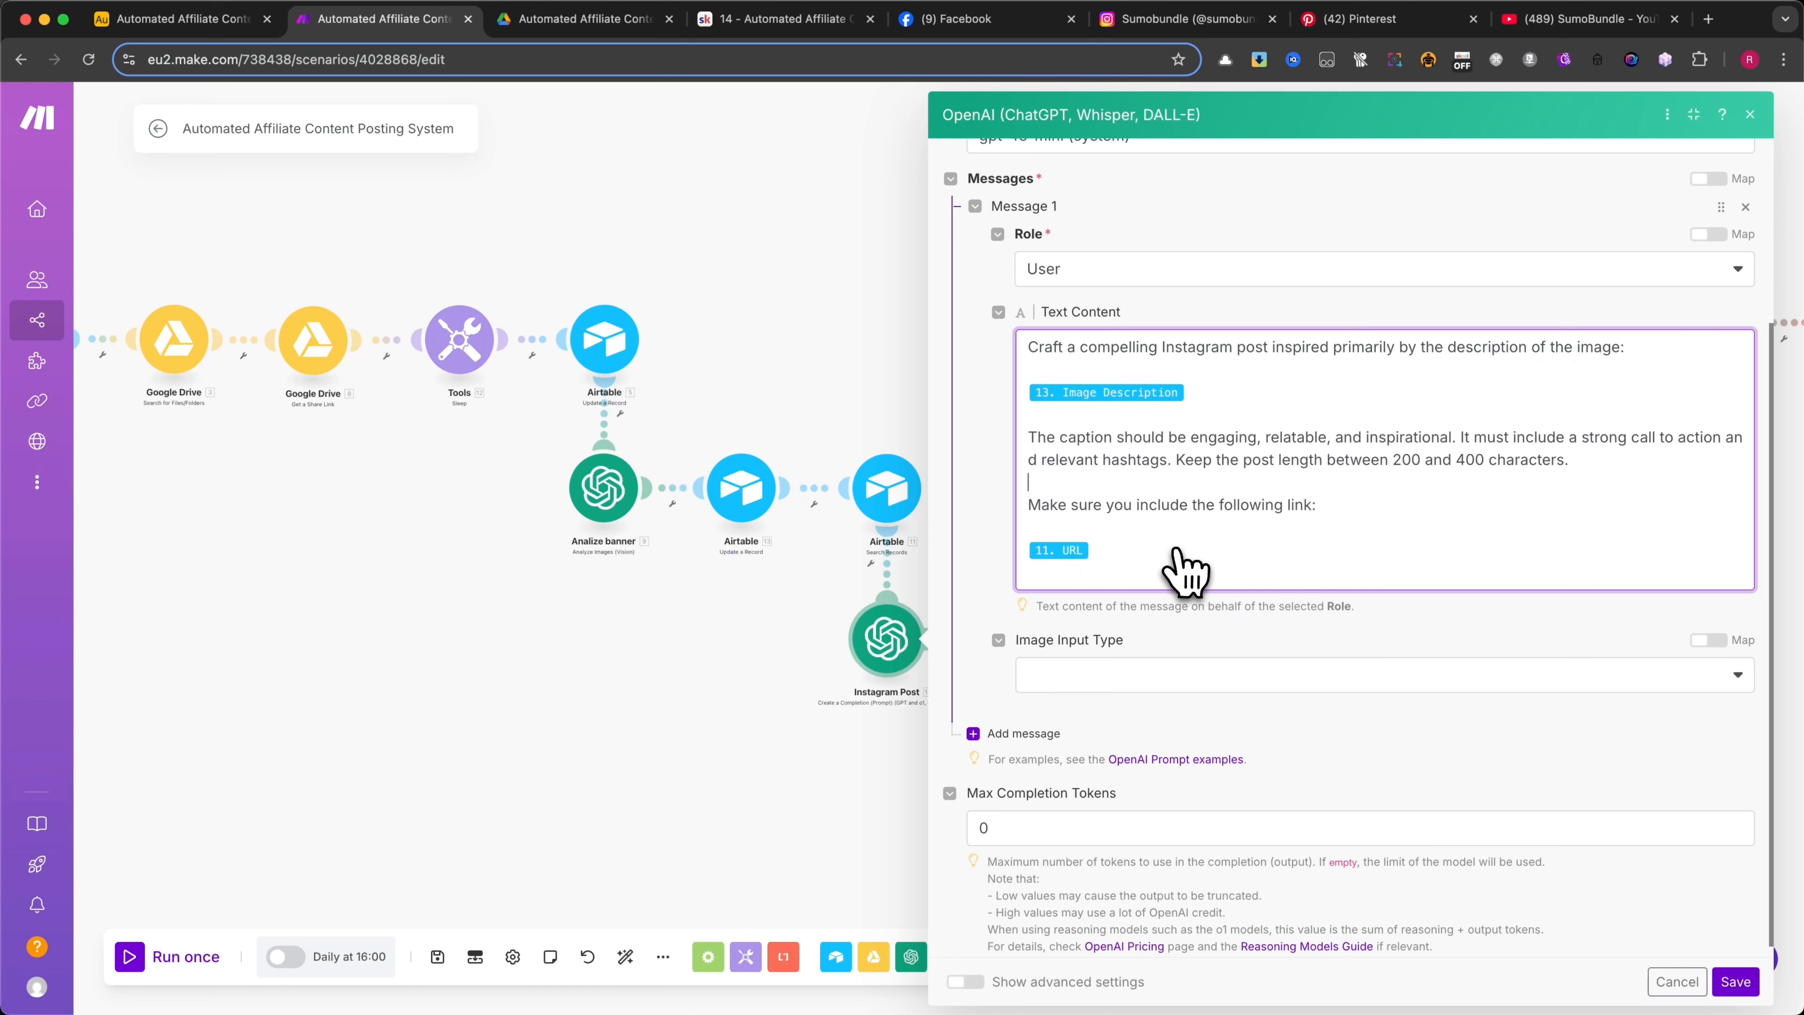
left_click(1735, 981)
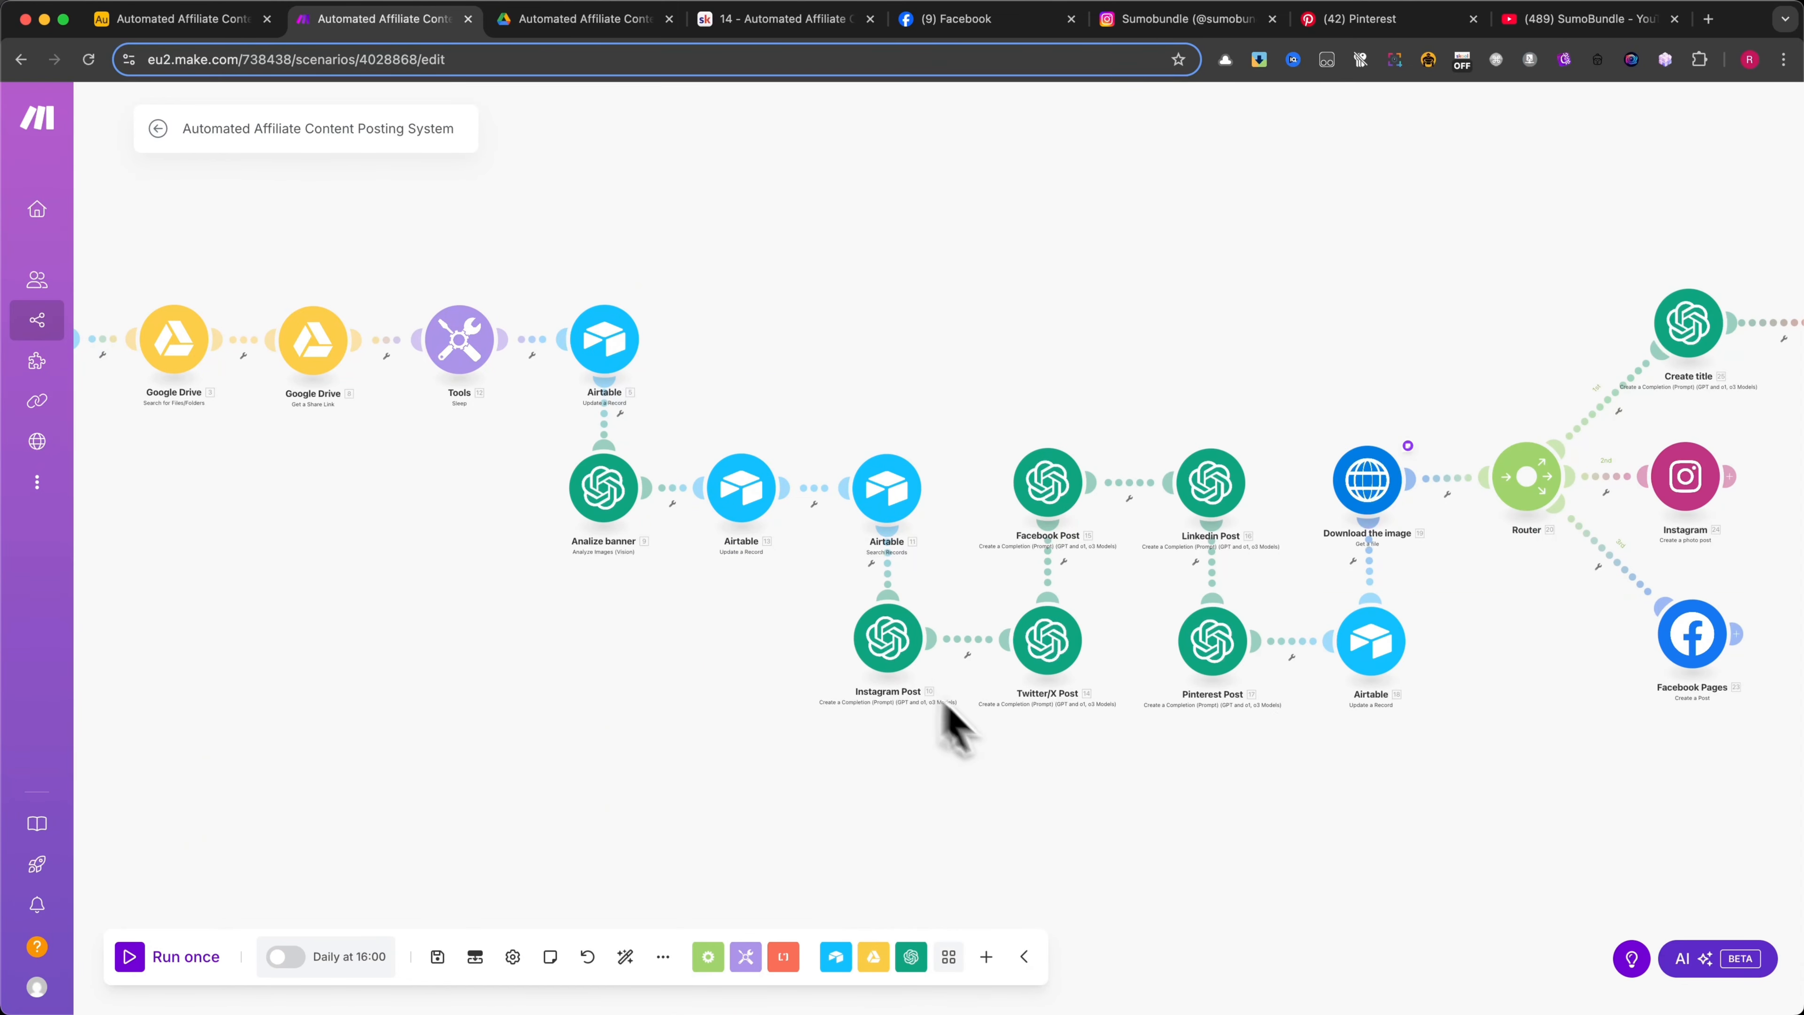
Open the Pinterest Post module, enlarge its settings to review the model, role and description prompt, and close it without saving
scroll(909, 732, "right", 5)
scroll(807, 753, "up", 3)
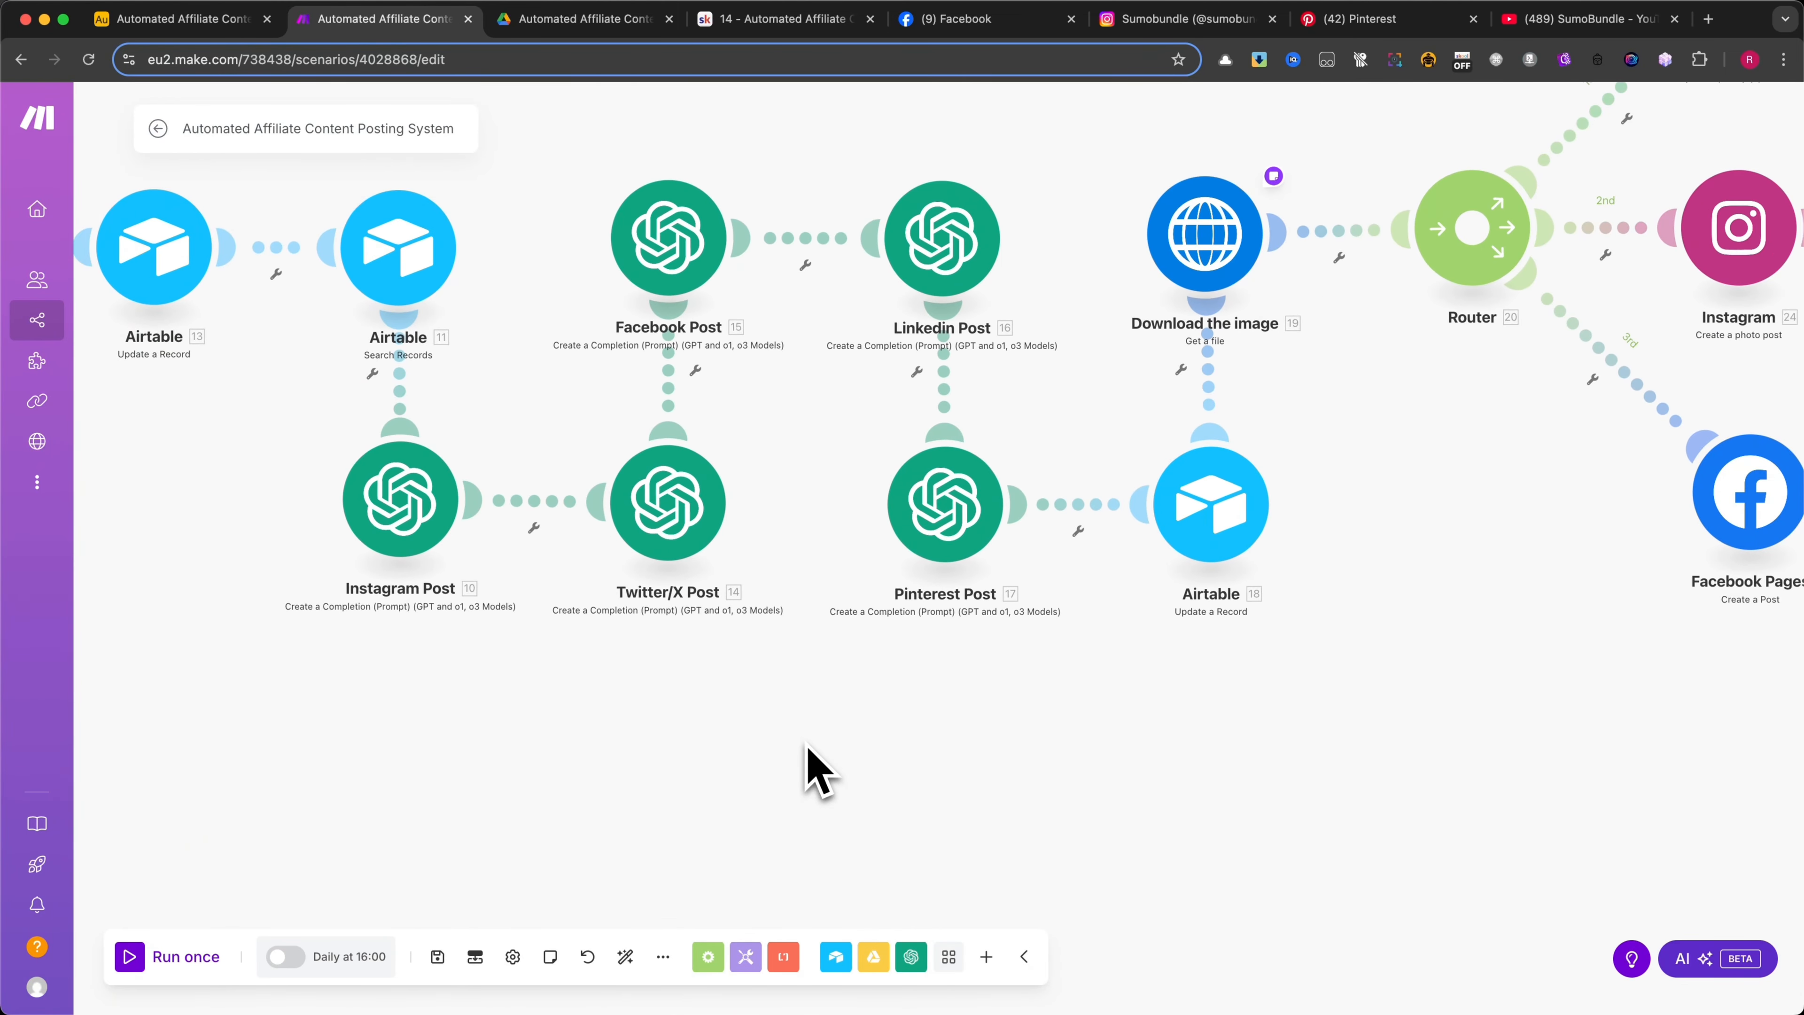
scroll(810, 753, "down", 4)
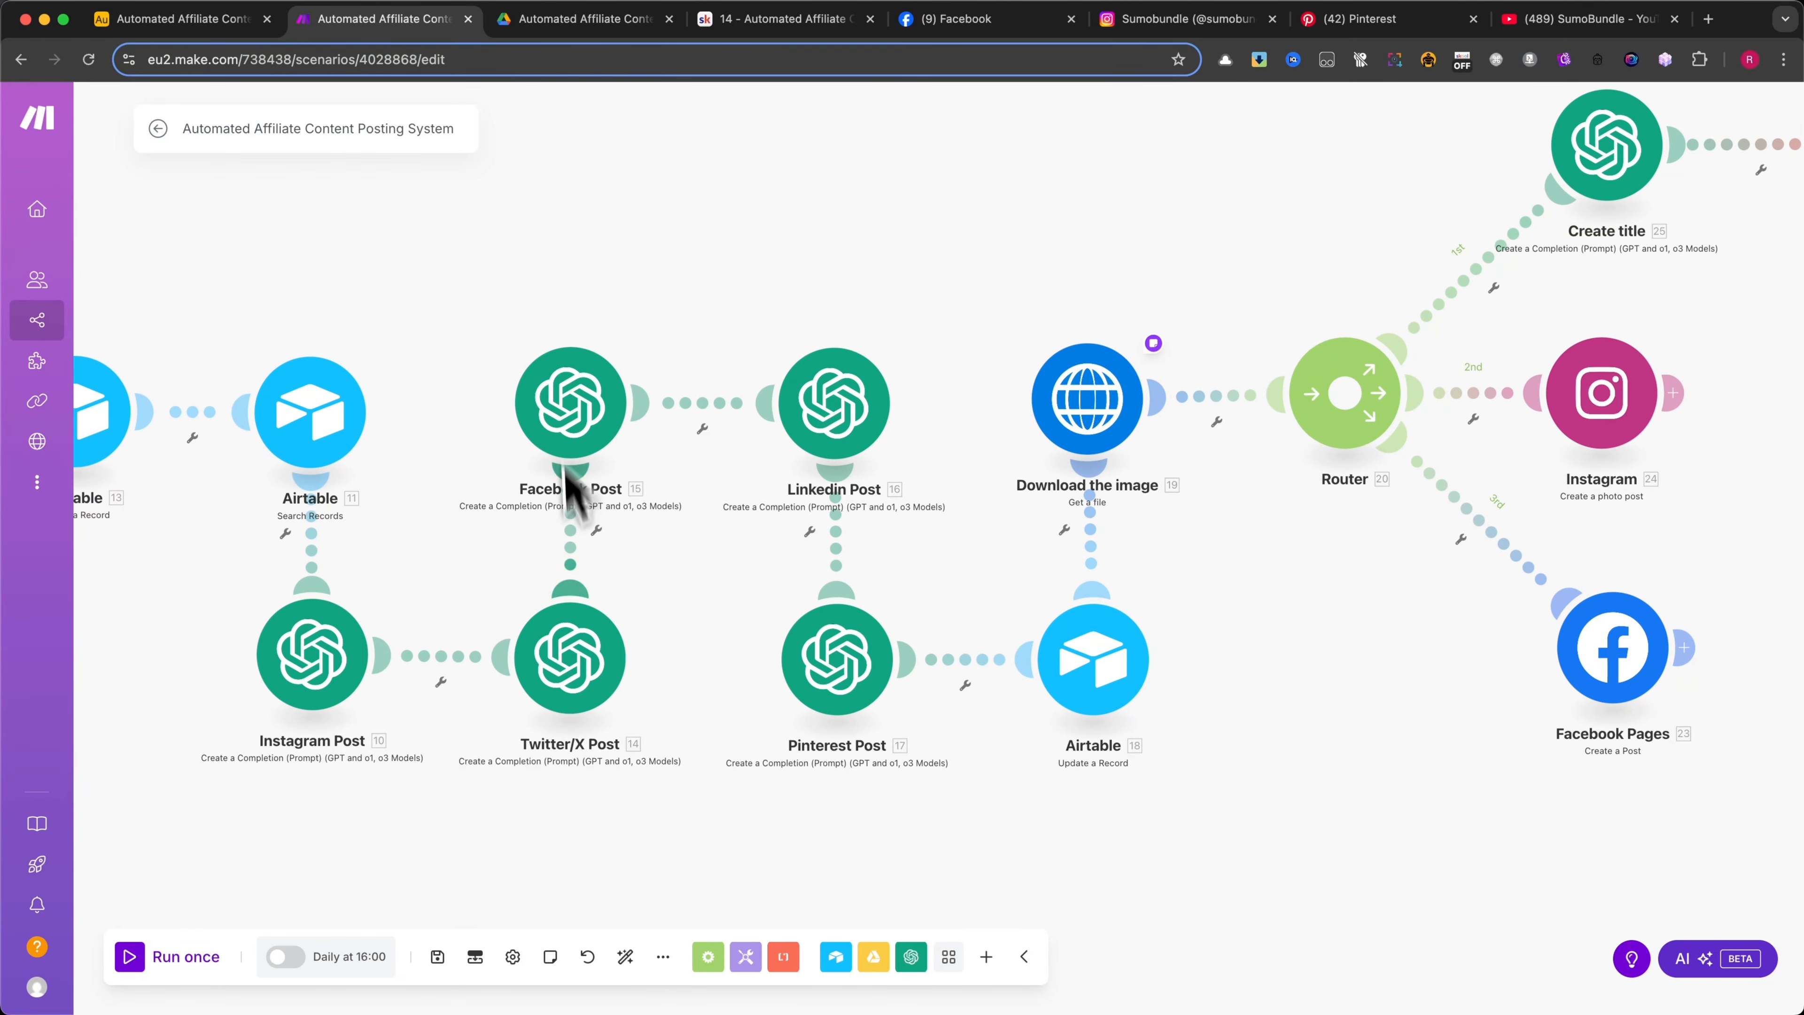
scroll(963, 816, "down", 1)
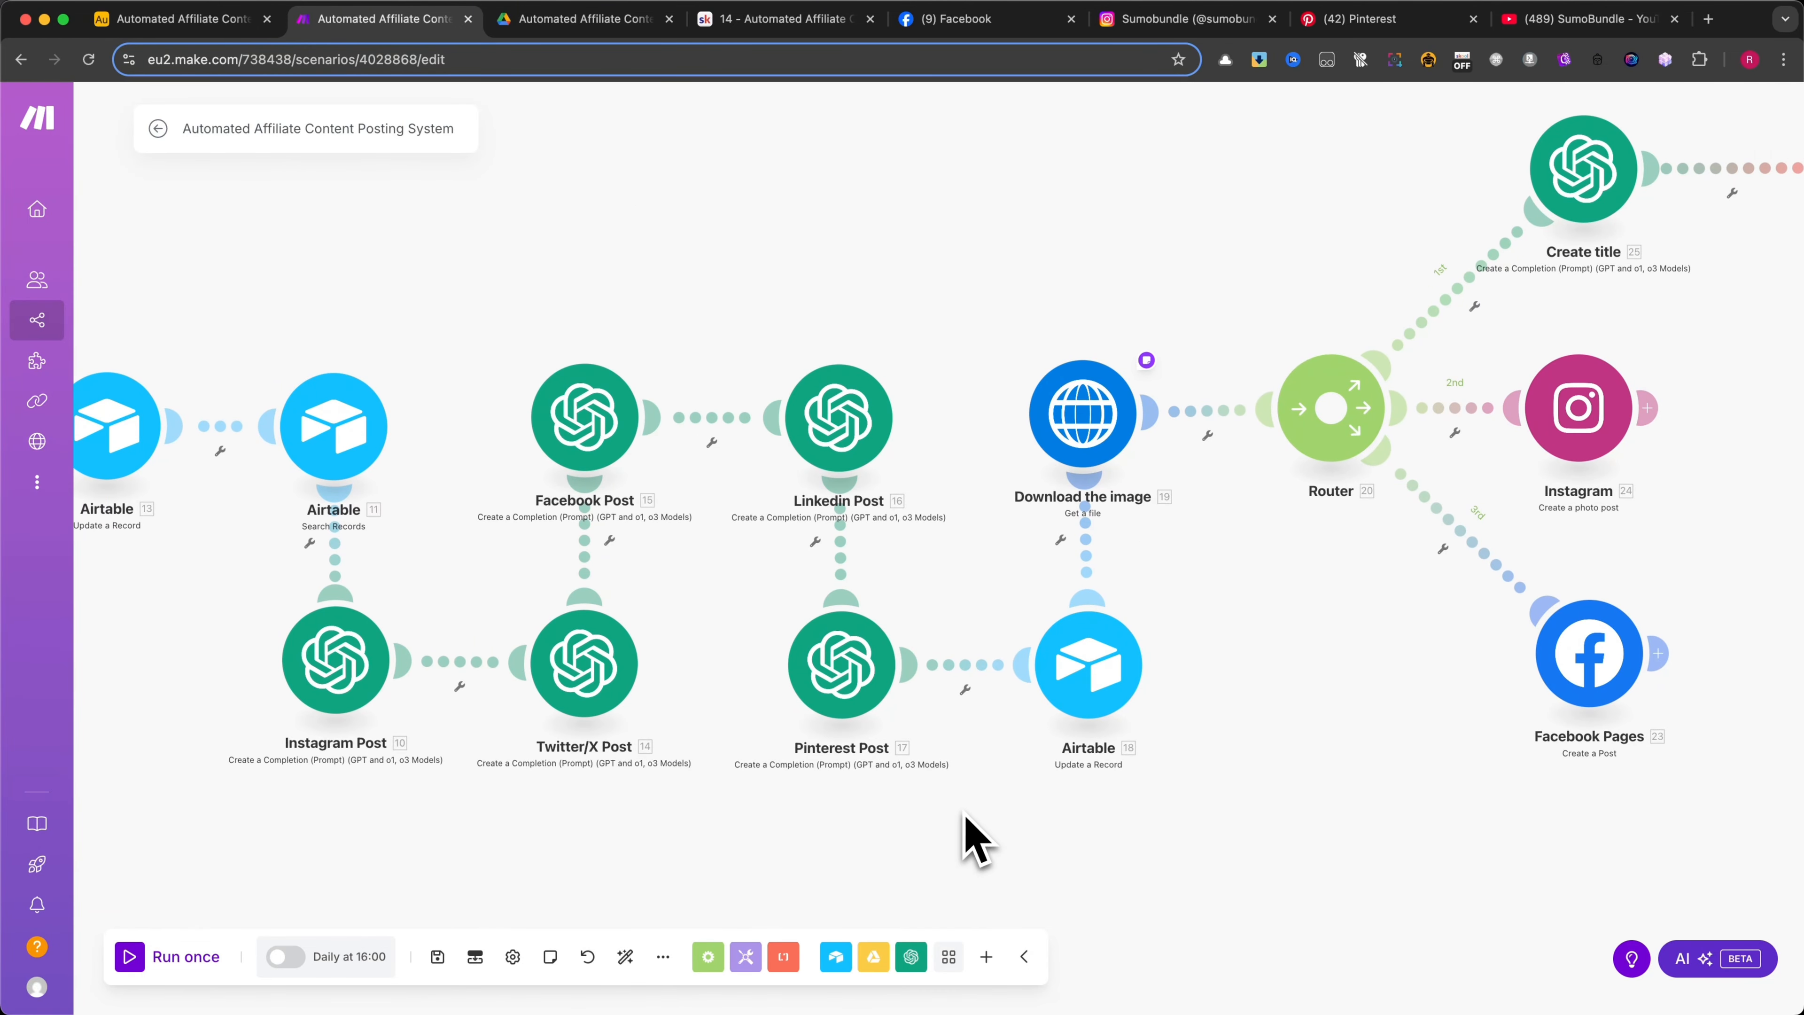
scroll(923, 821, "down", 1)
left_click(858, 624)
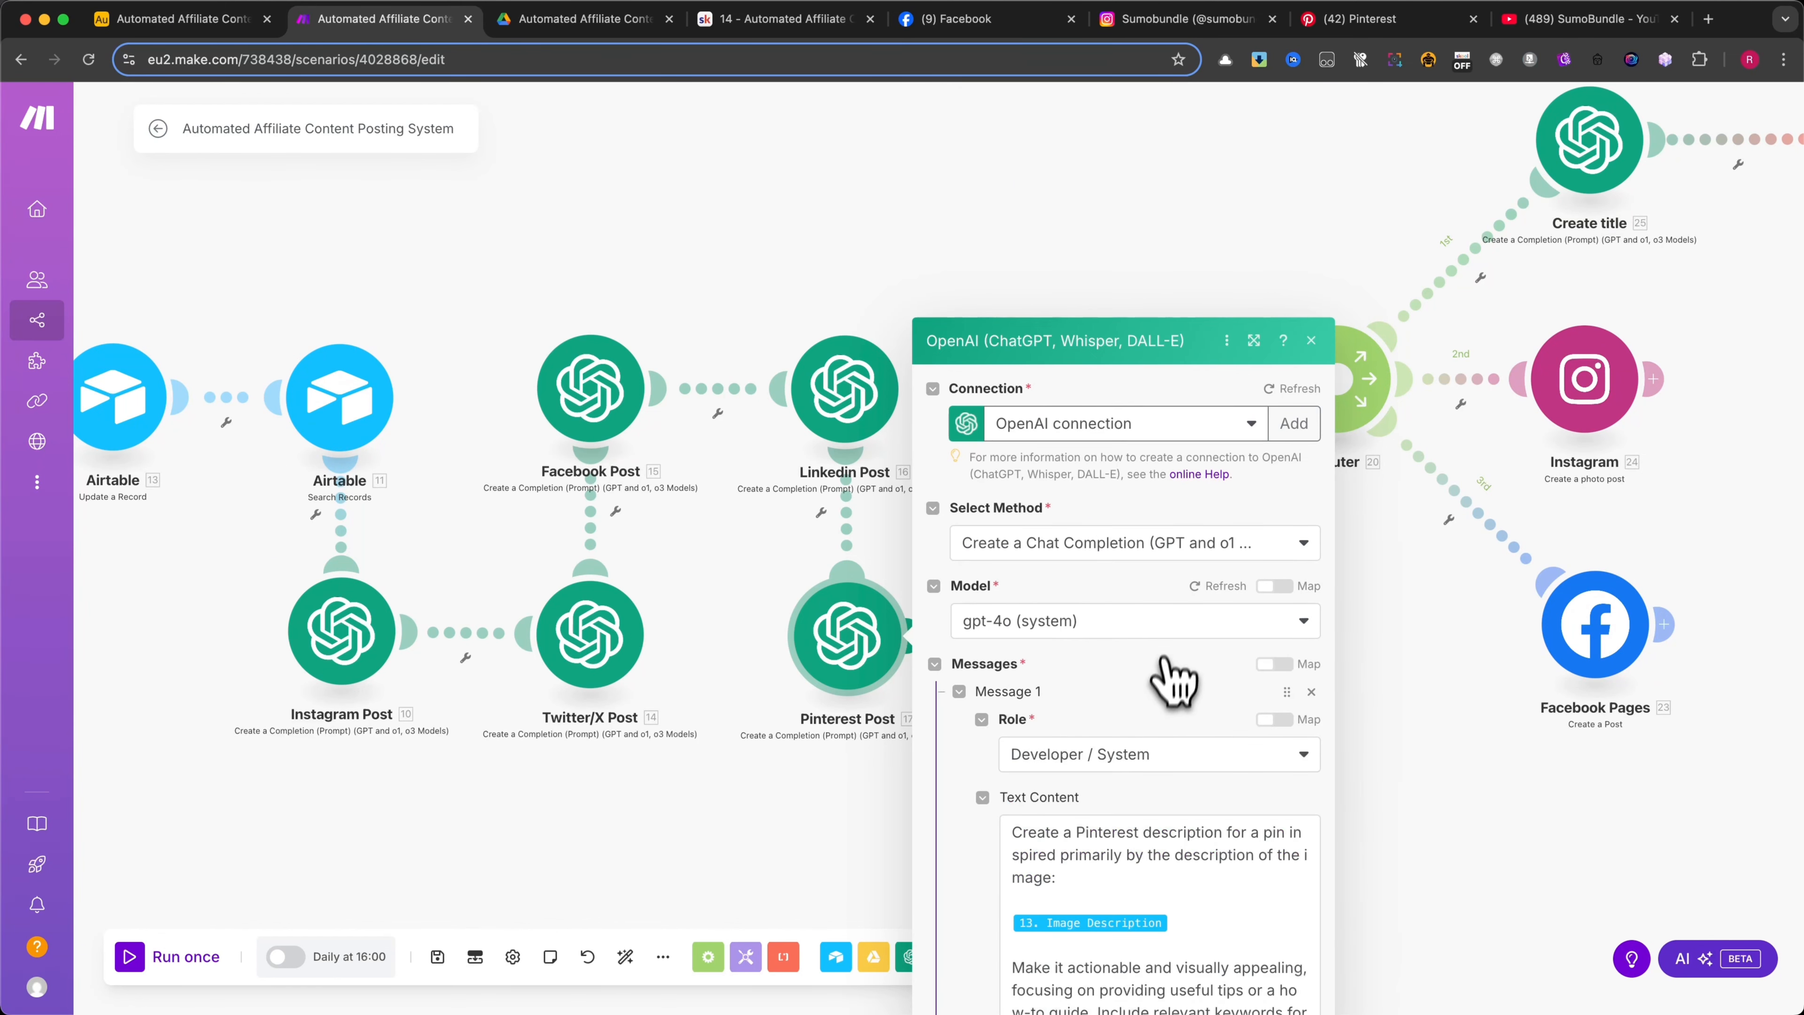
scroll(1165, 672, "down", 2)
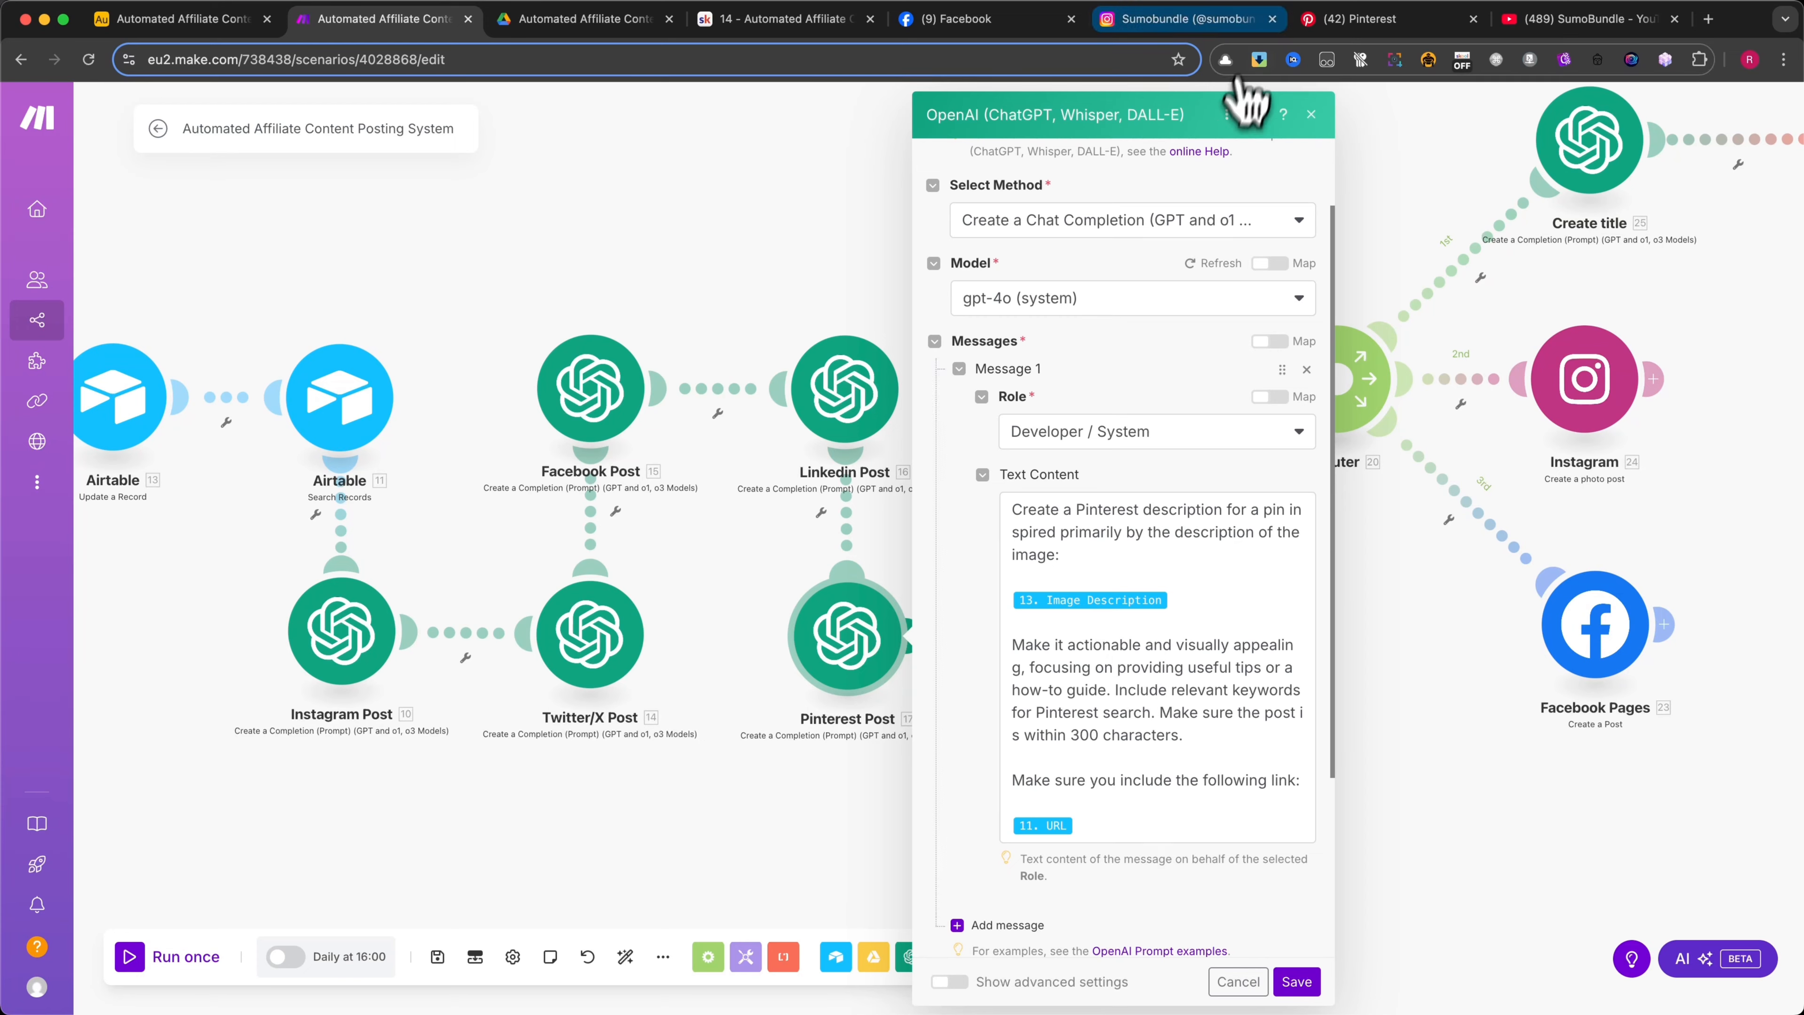
left_click(1253, 114)
left_click(1655, 984)
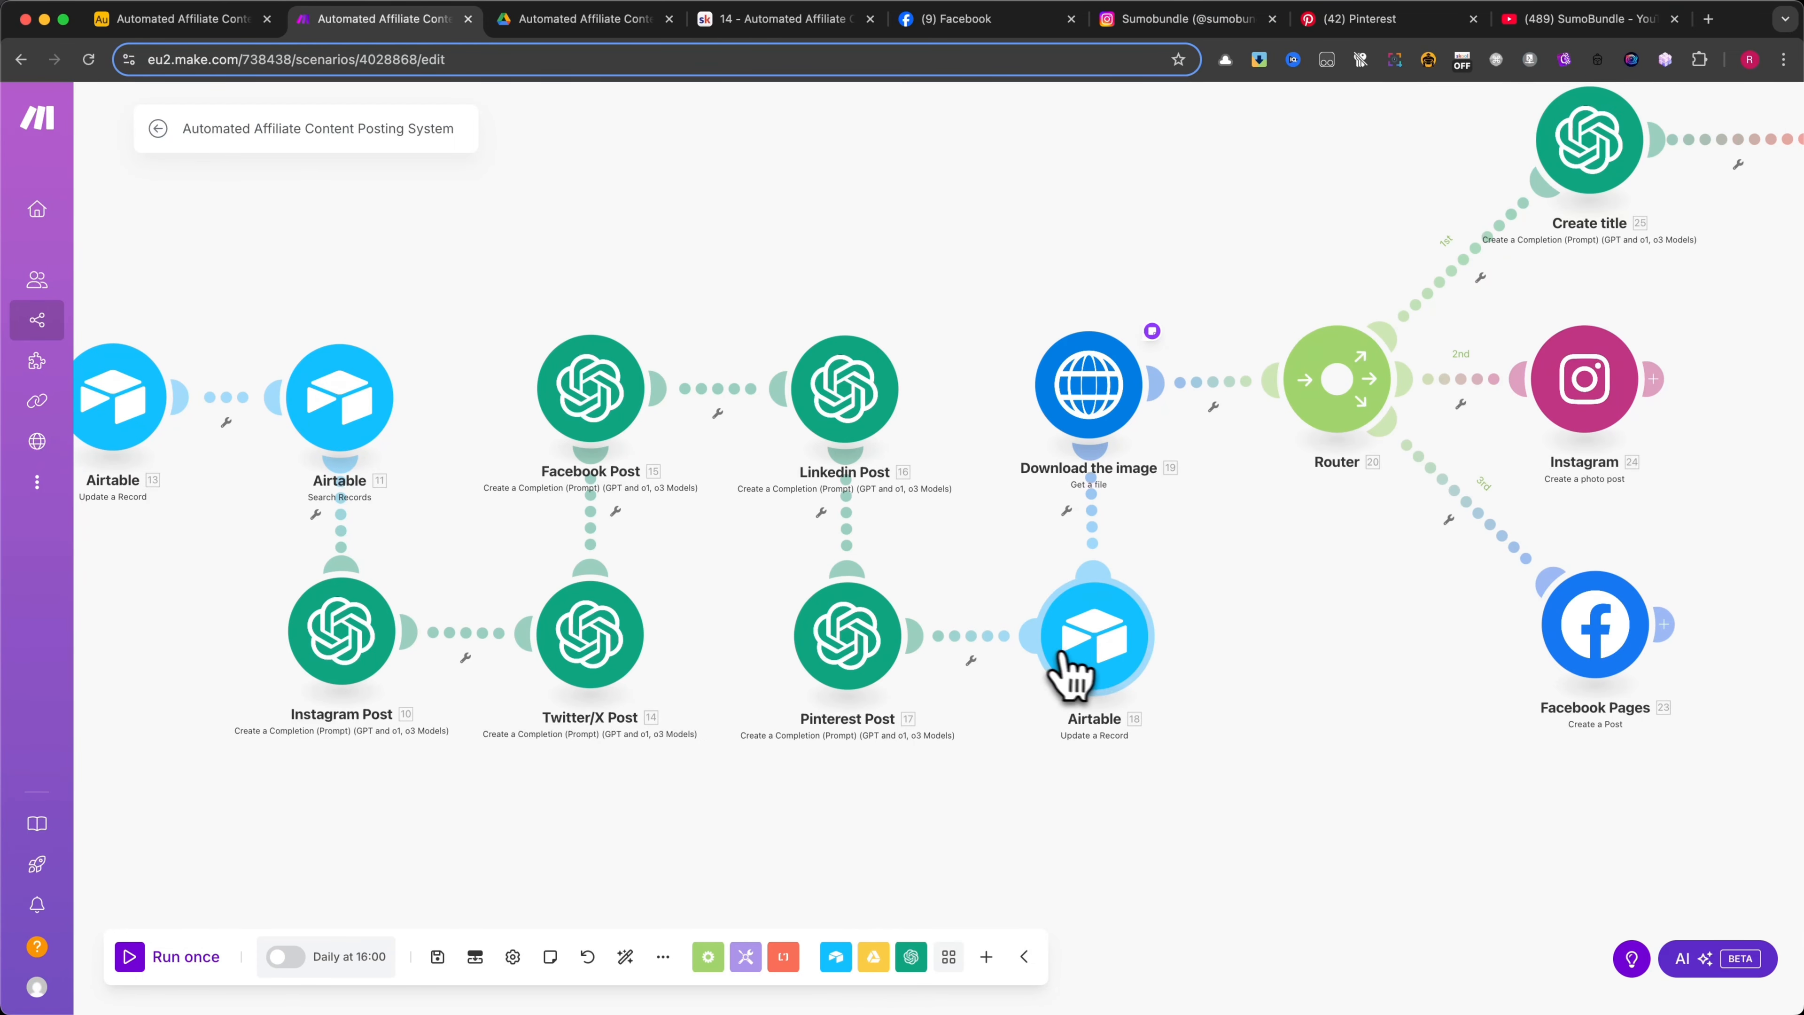
Open the Airtable Update a Record module after Pinterest Post and review its base, table and the source of its Record ID
left_click(1099, 657)
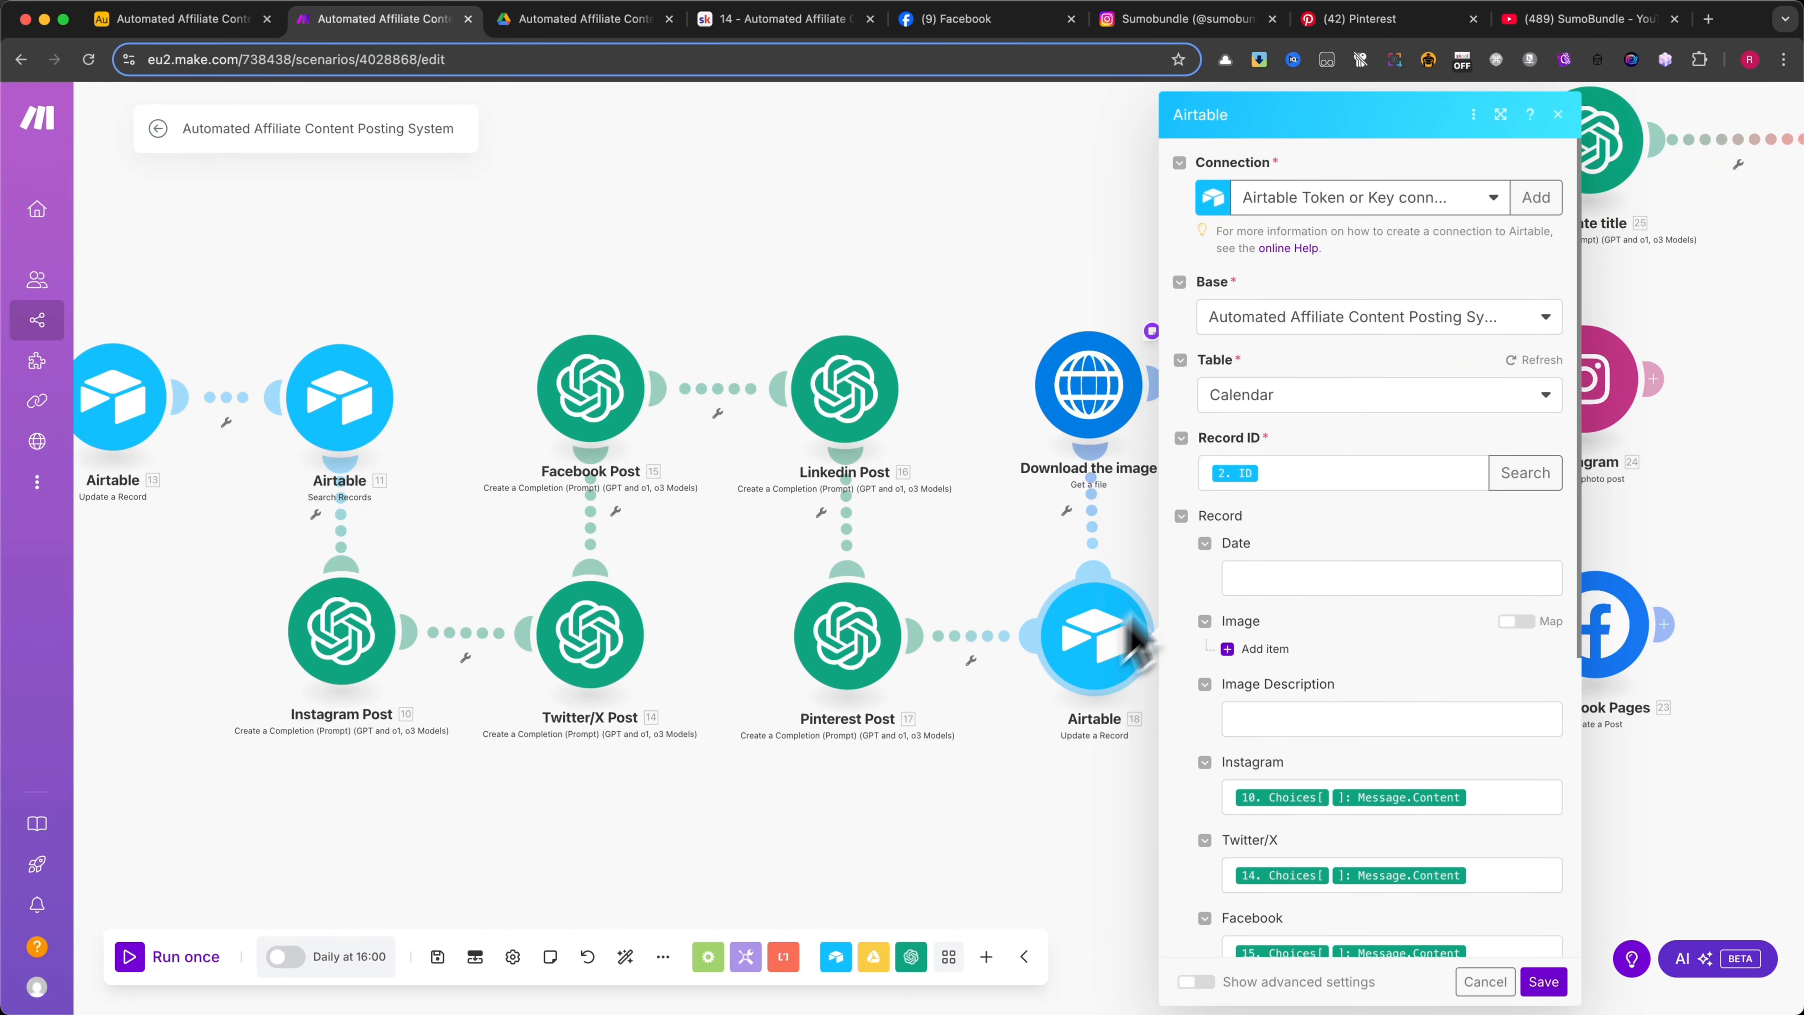
scroll(1339, 394, "down", 1)
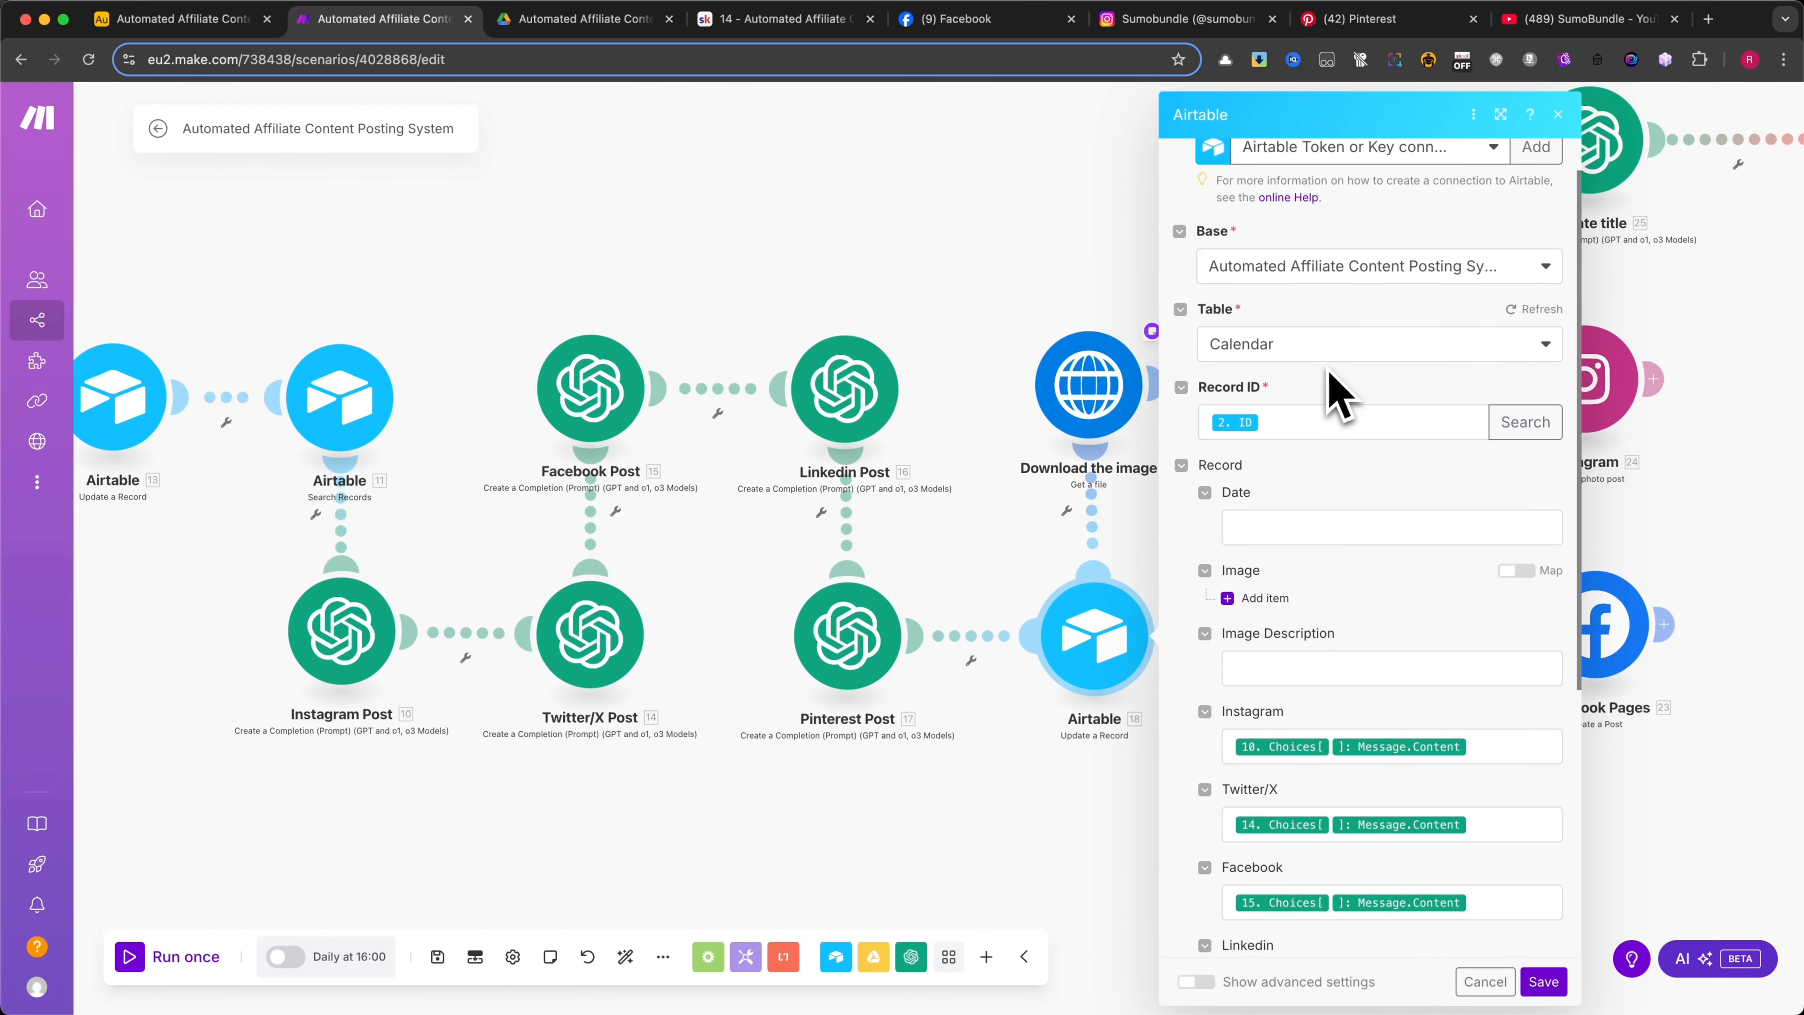
scroll(1338, 394, "up", 1)
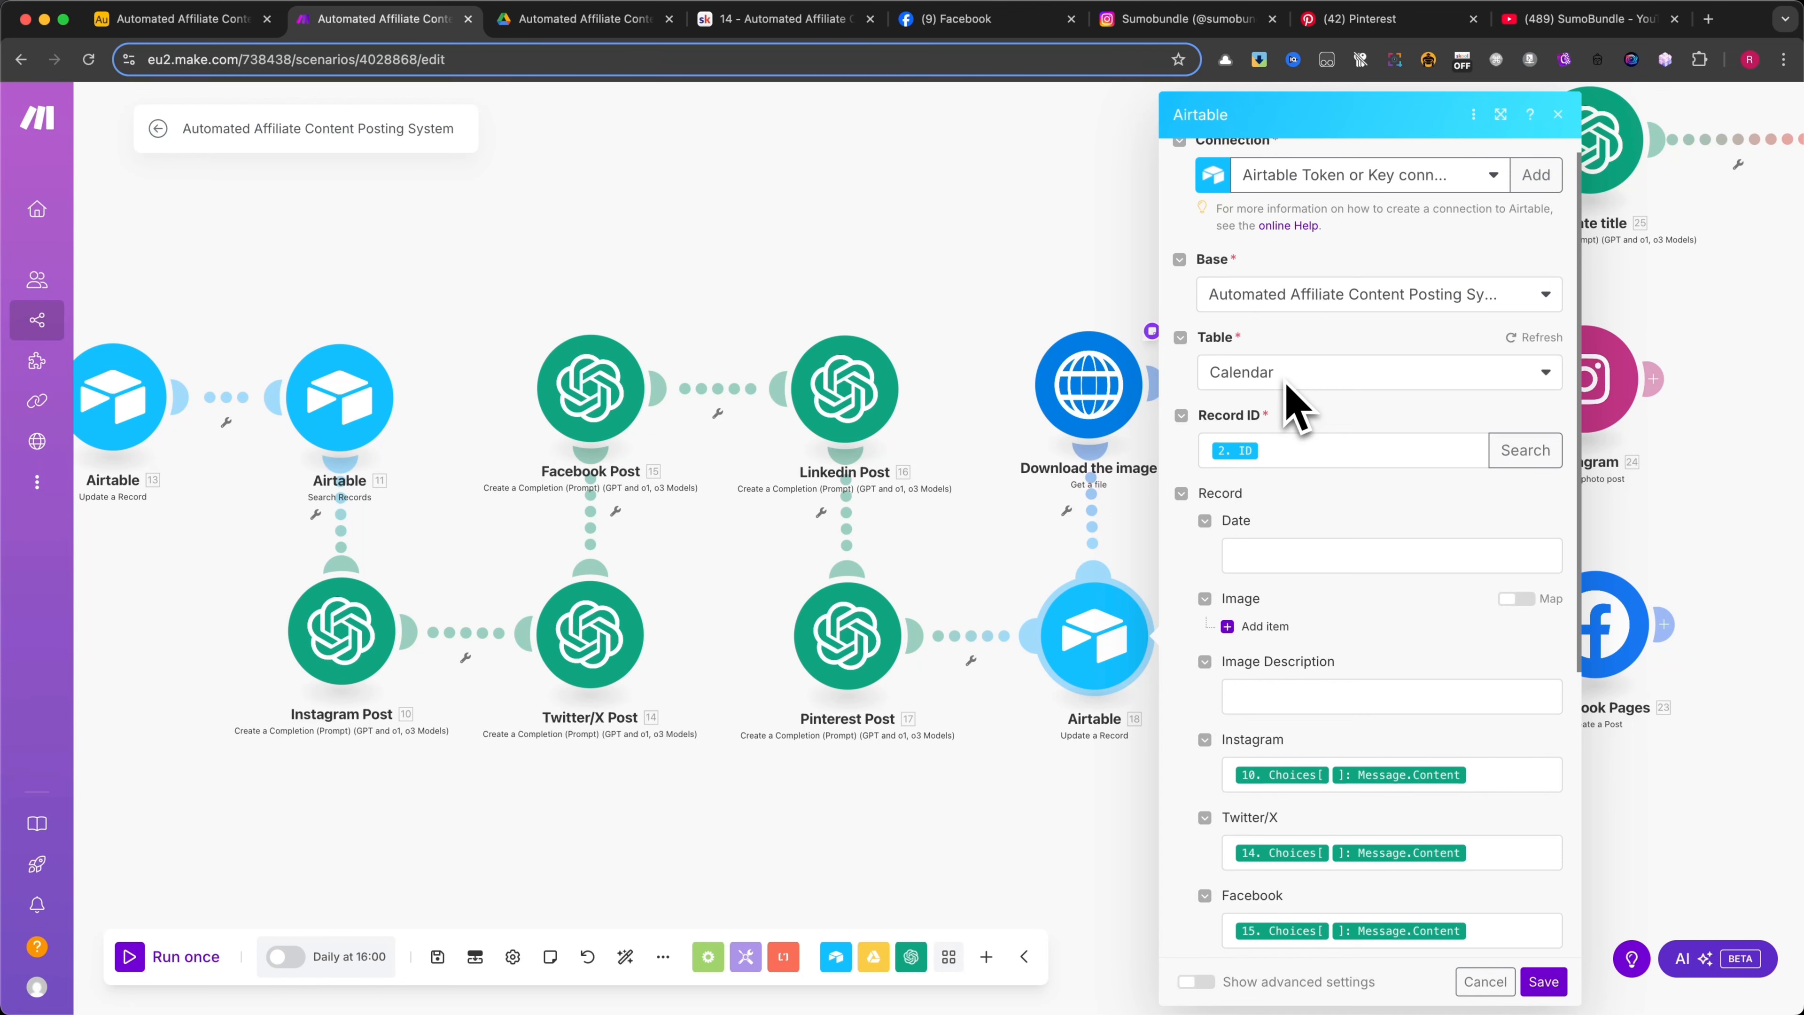
left_click(1277, 450)
scroll(1087, 525, "down", 20)
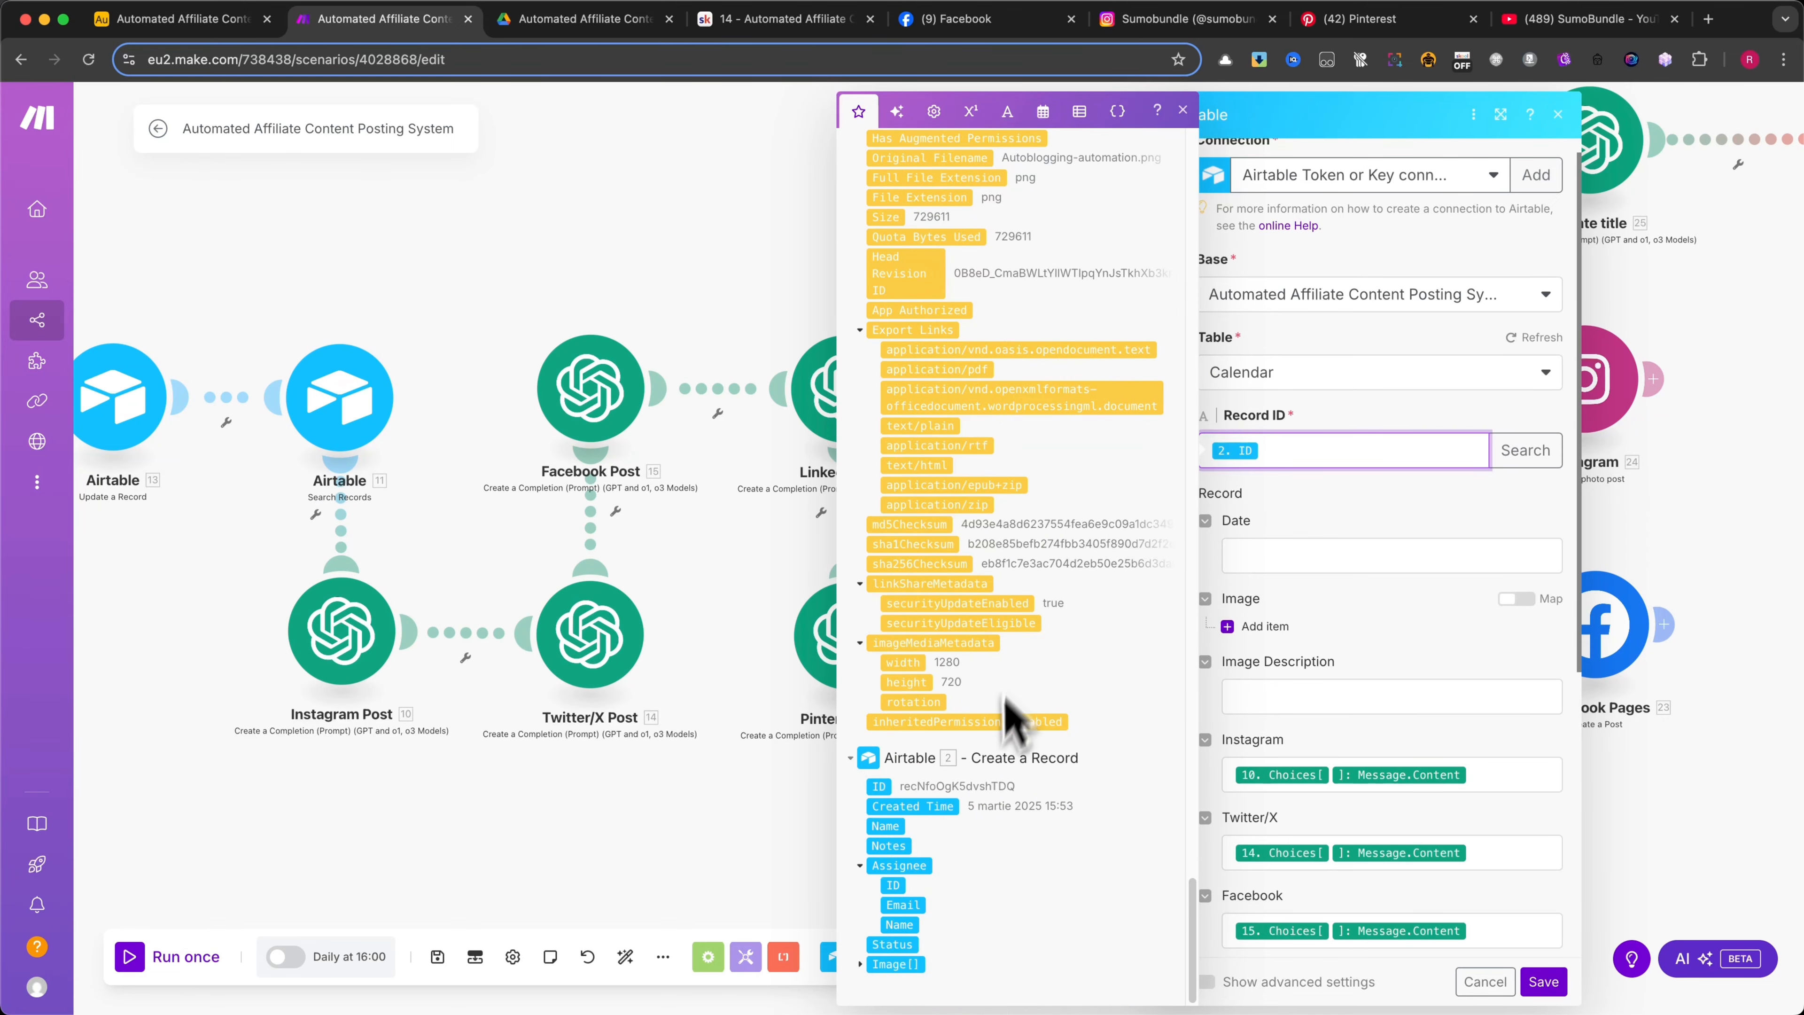
left_click(1334, 530)
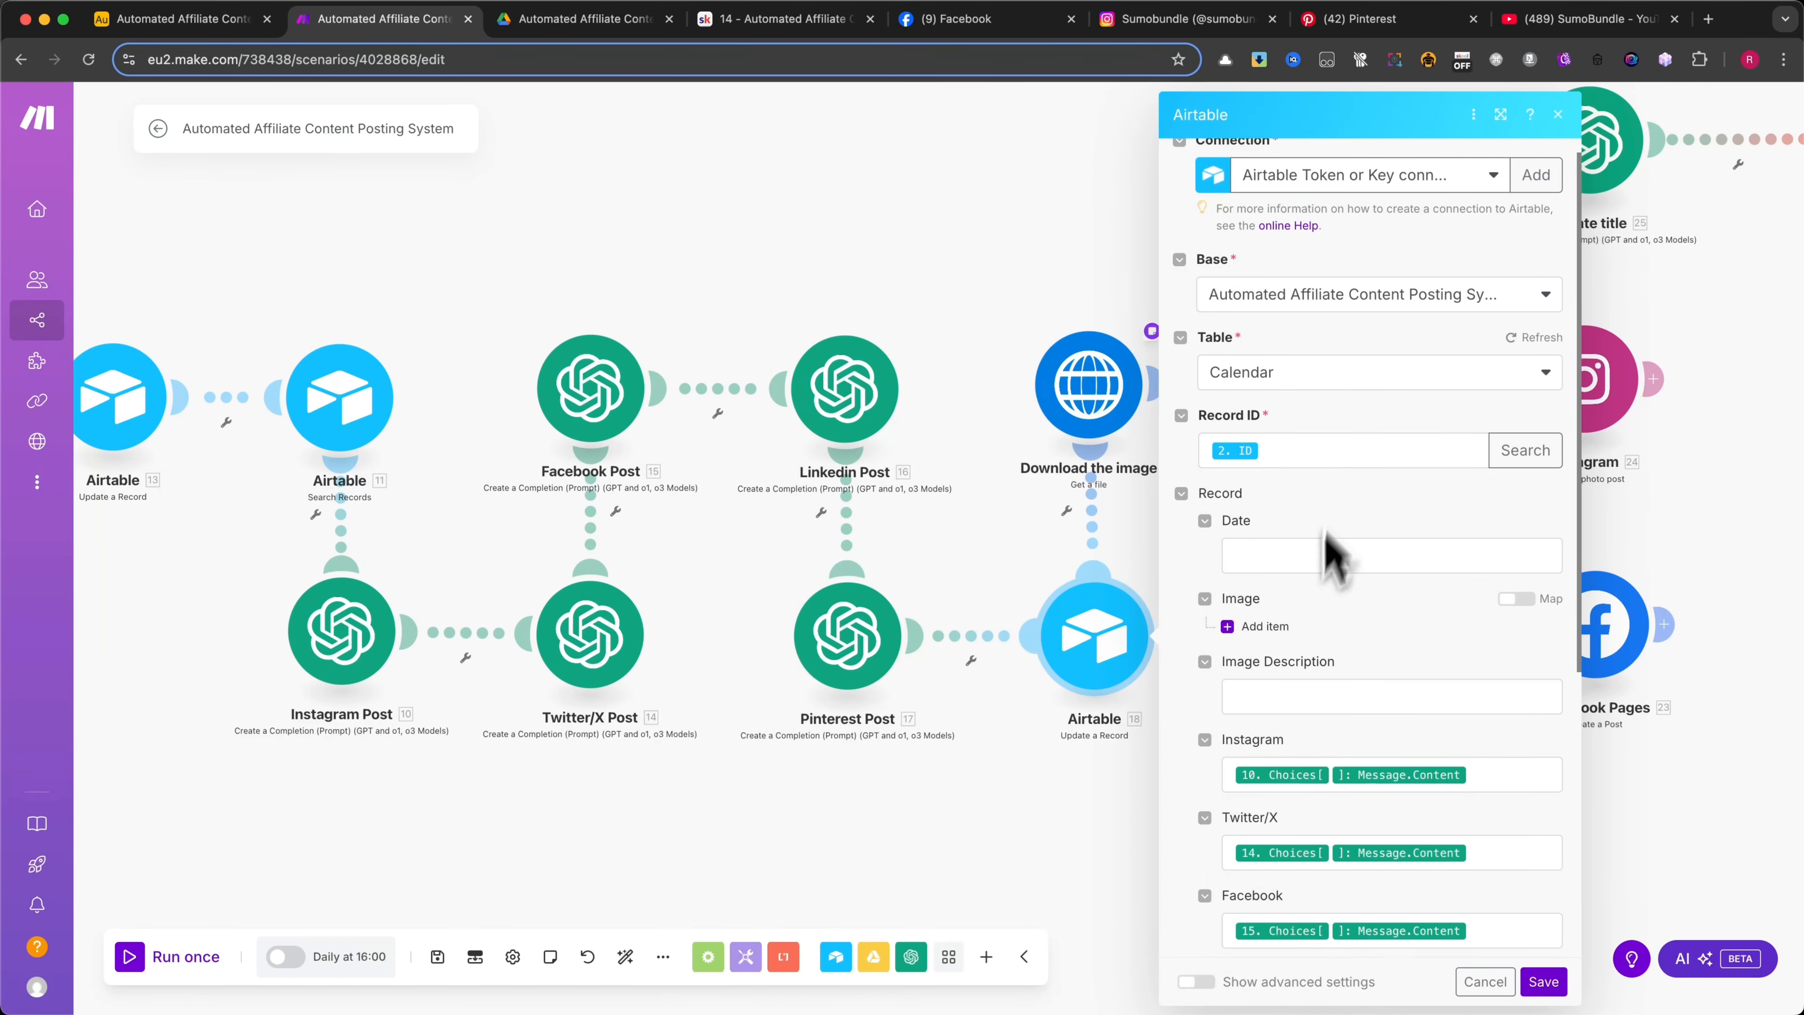
Review the social post field mappings and Status, check the Instagram Post message content used for Instagram, and cancel out of the module
scroll(1321, 625, "down", 6)
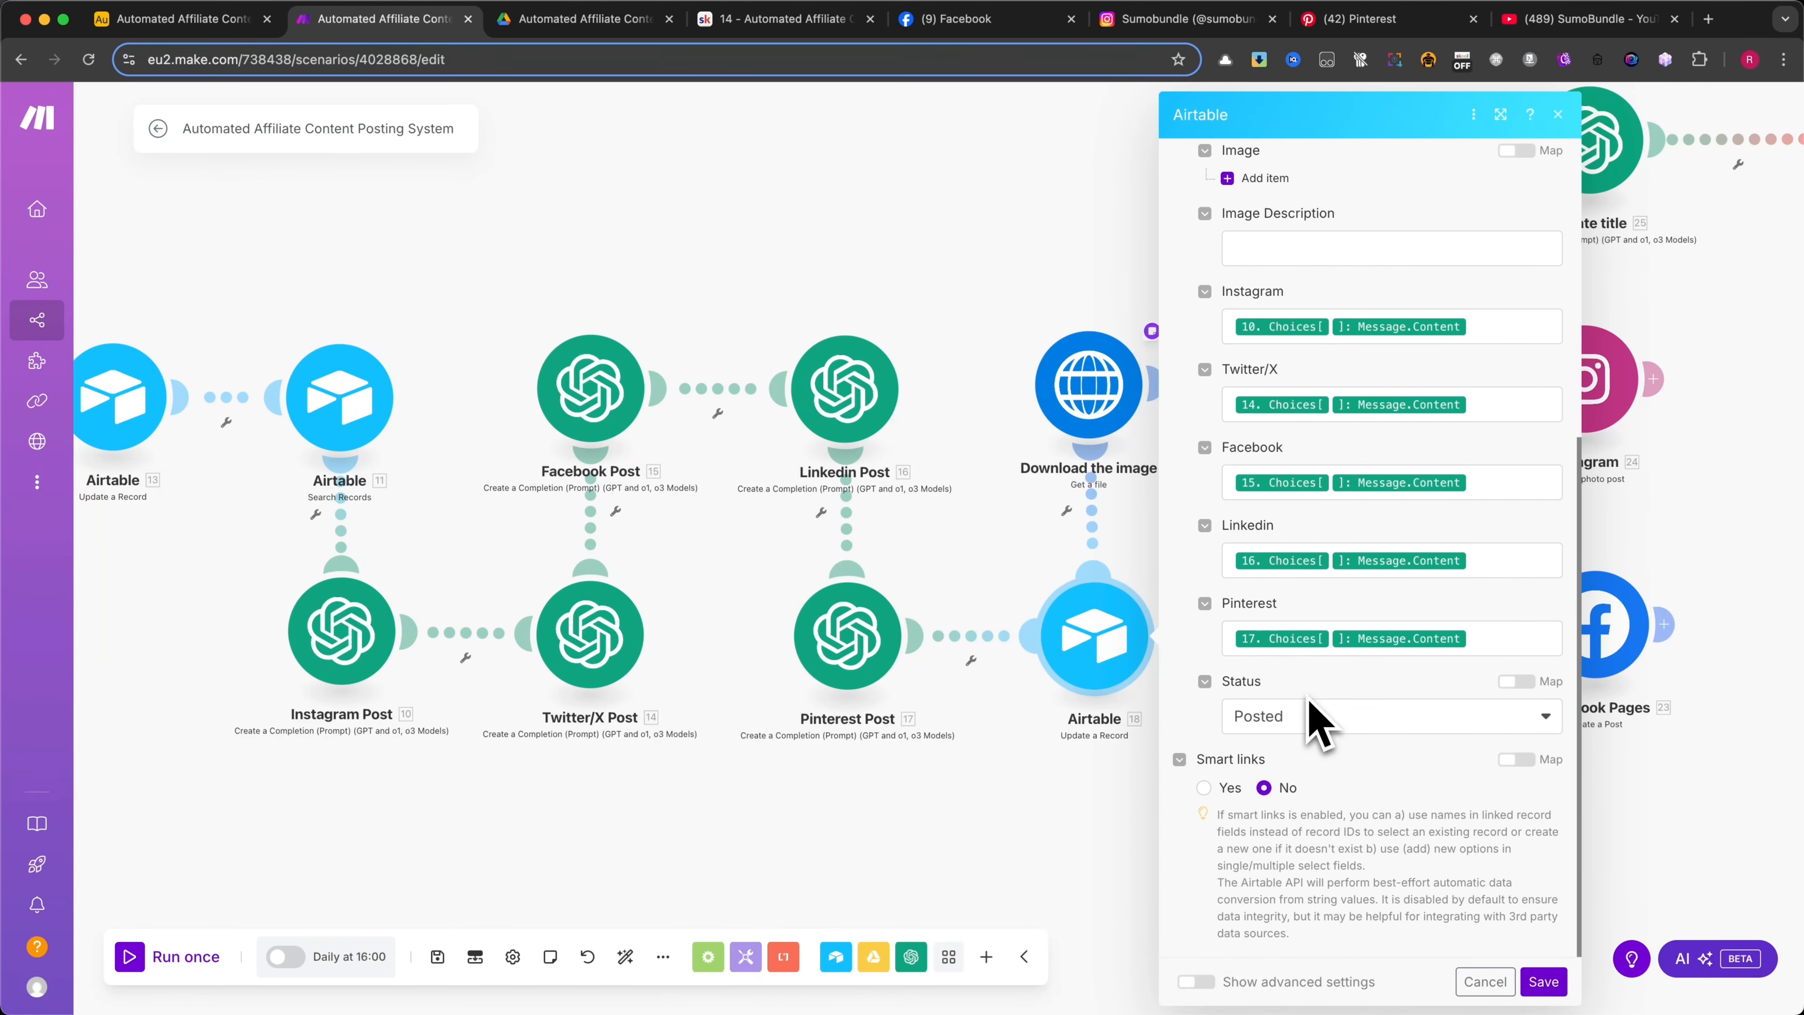
left_click(1495, 331)
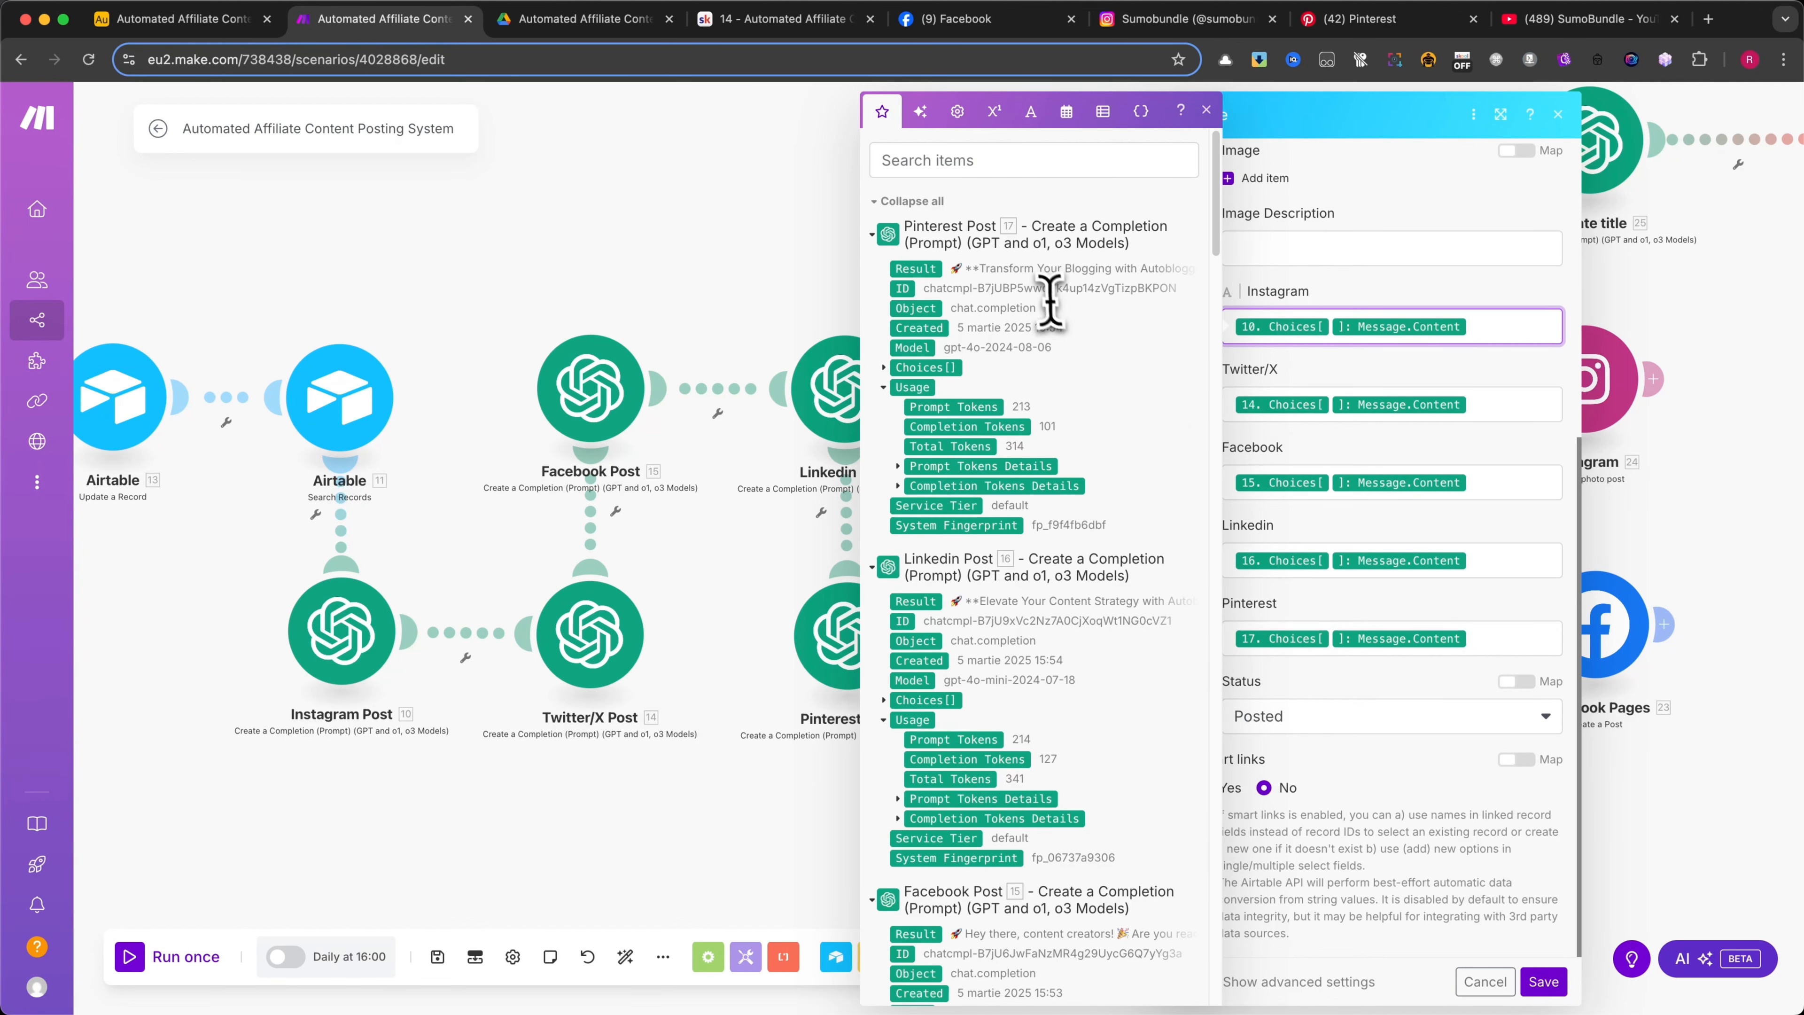
scroll(1089, 480, "down", 12)
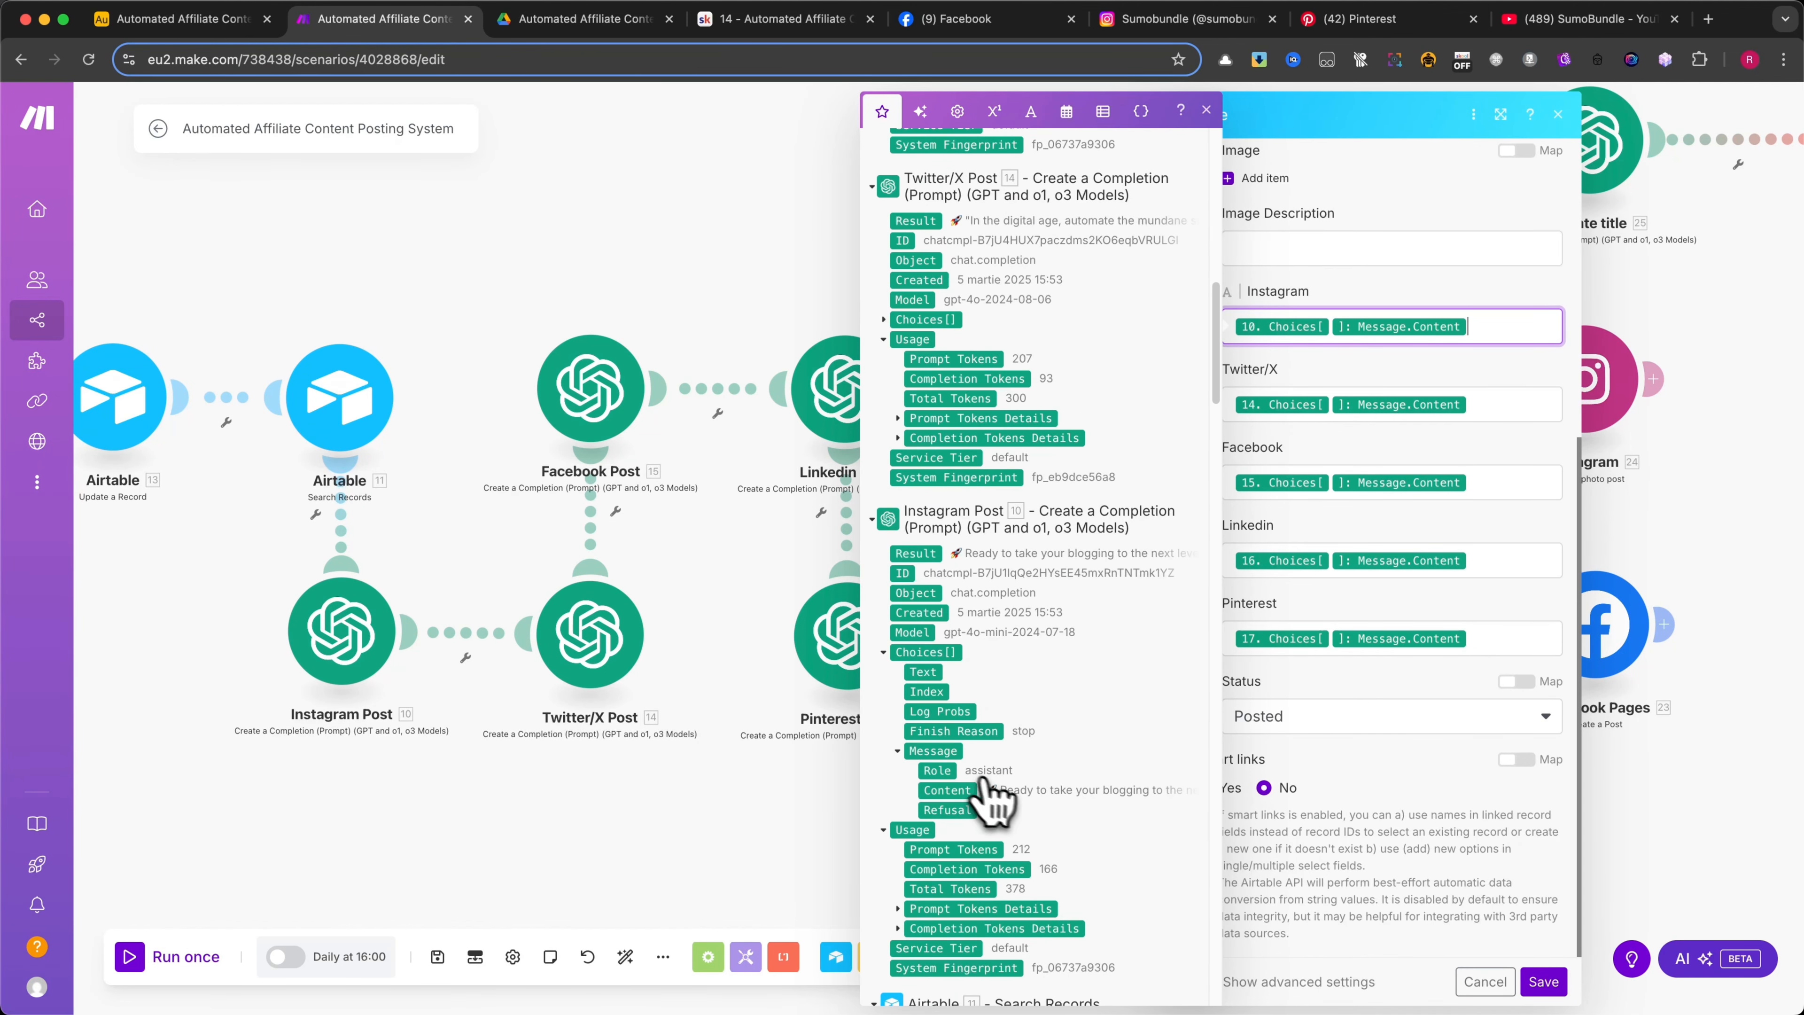
left_click(1446, 280)
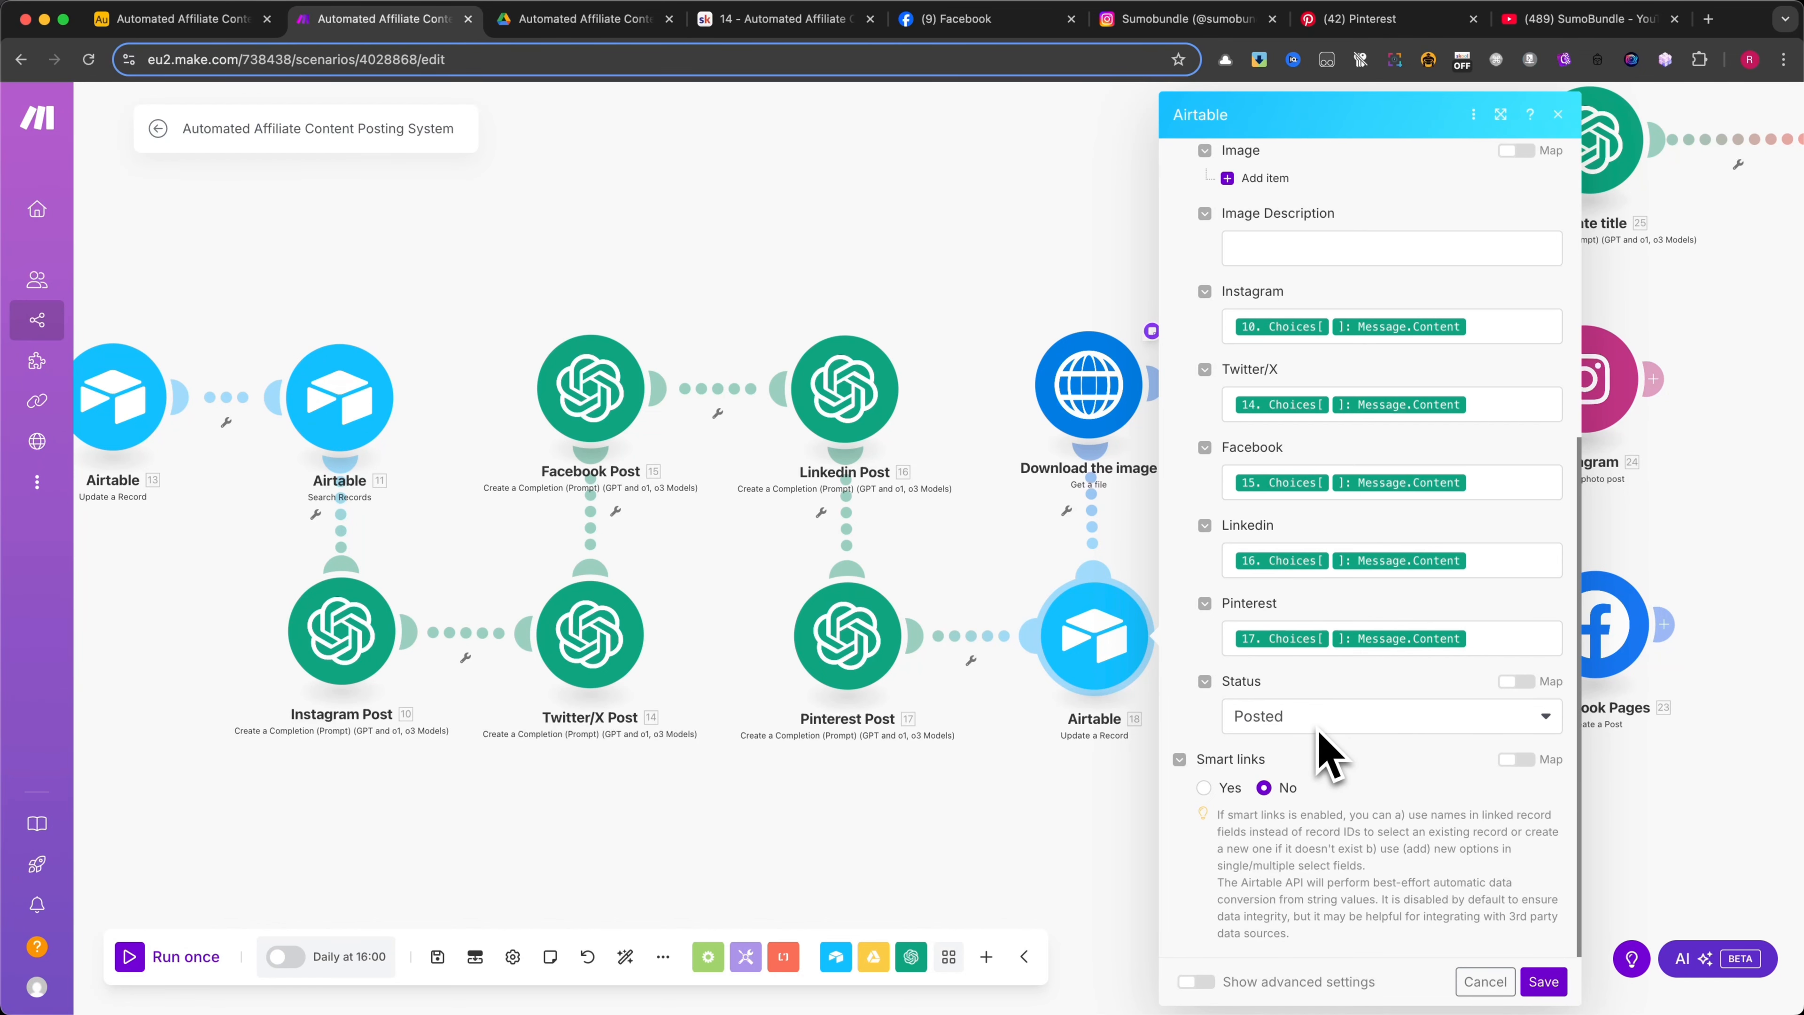
left_click(1484, 981)
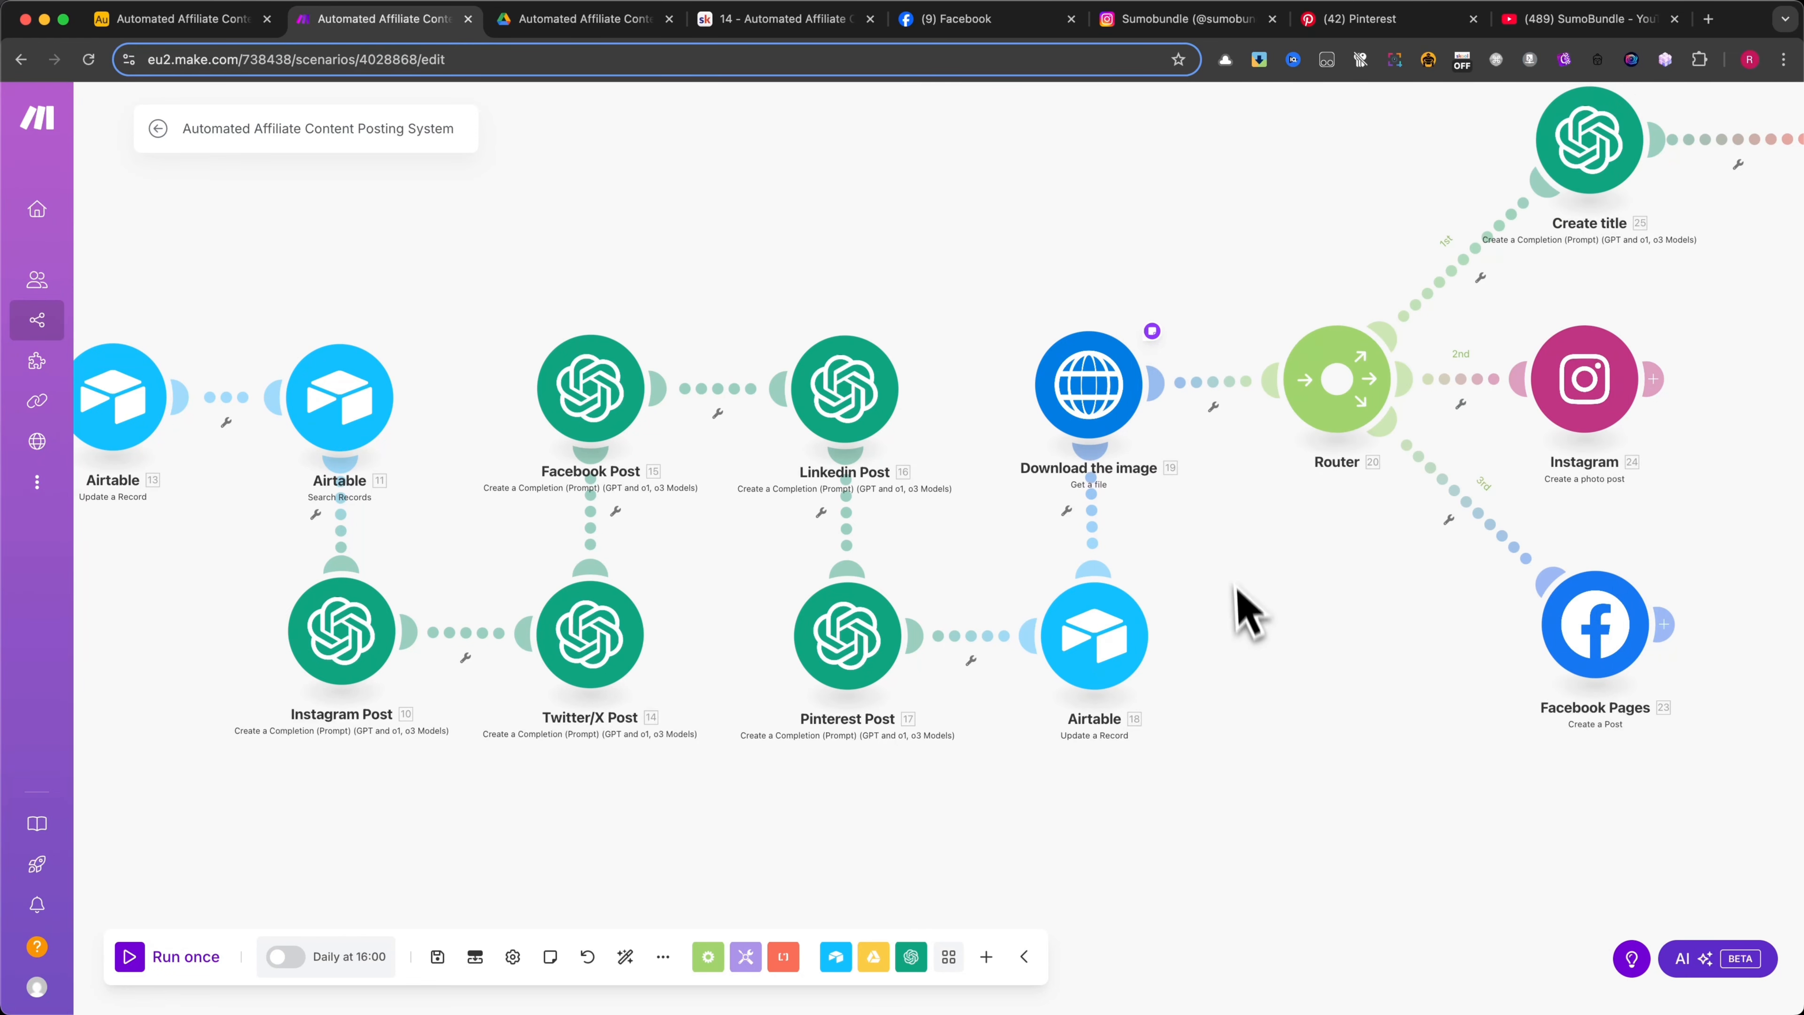
Open the Download the image module, inspect the Airtable image URL mapped as its source, and close the module
left_click_drag(1285, 575, 875, 714)
left_click(681, 531)
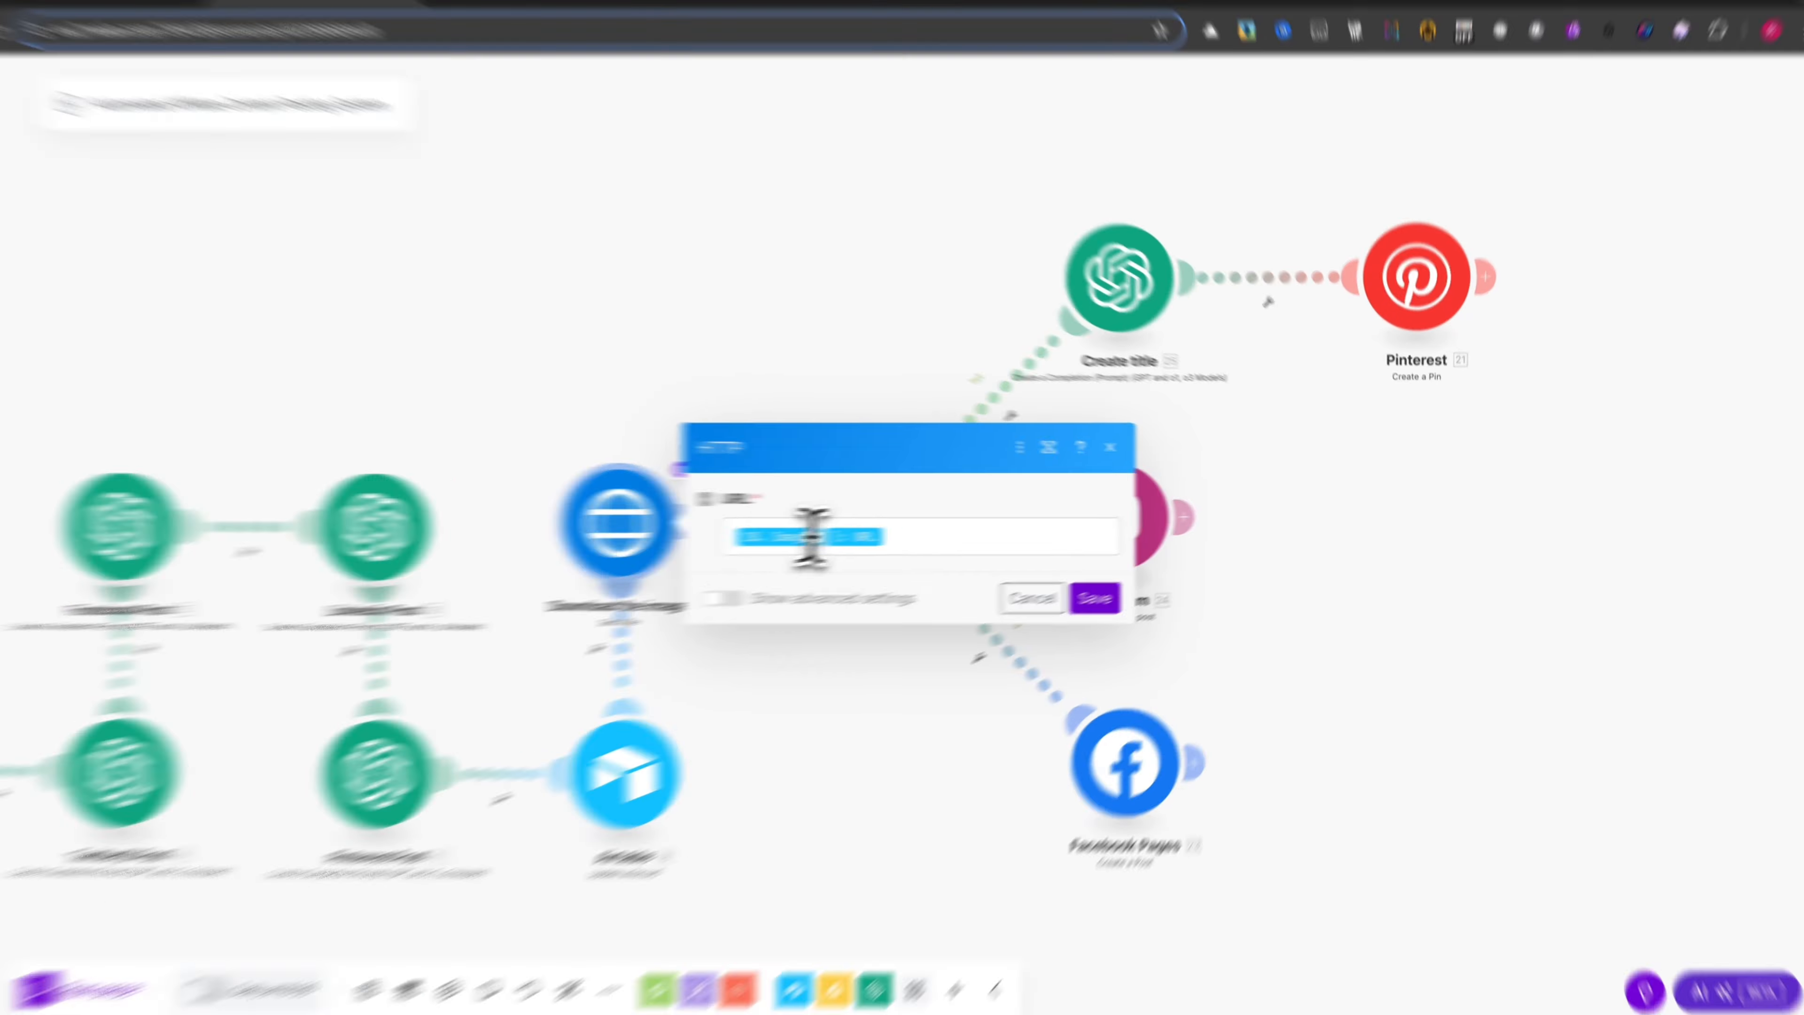
left_click(951, 533)
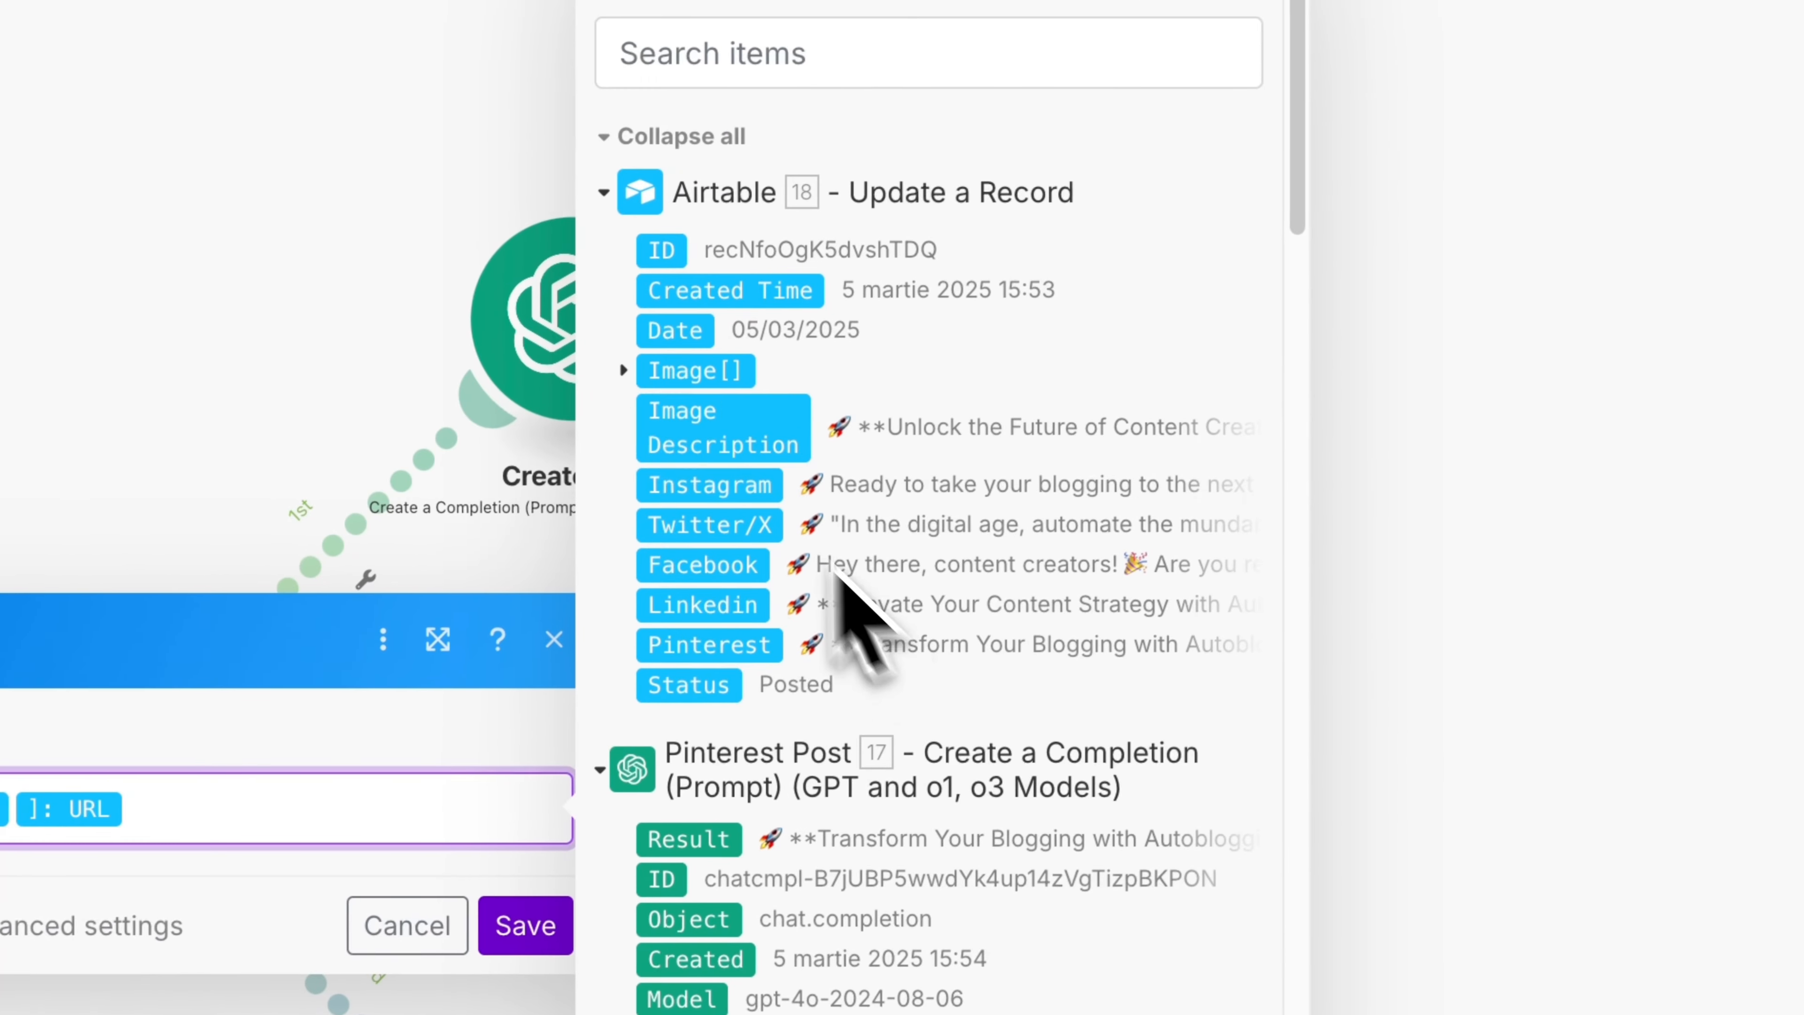
left_click(702, 317)
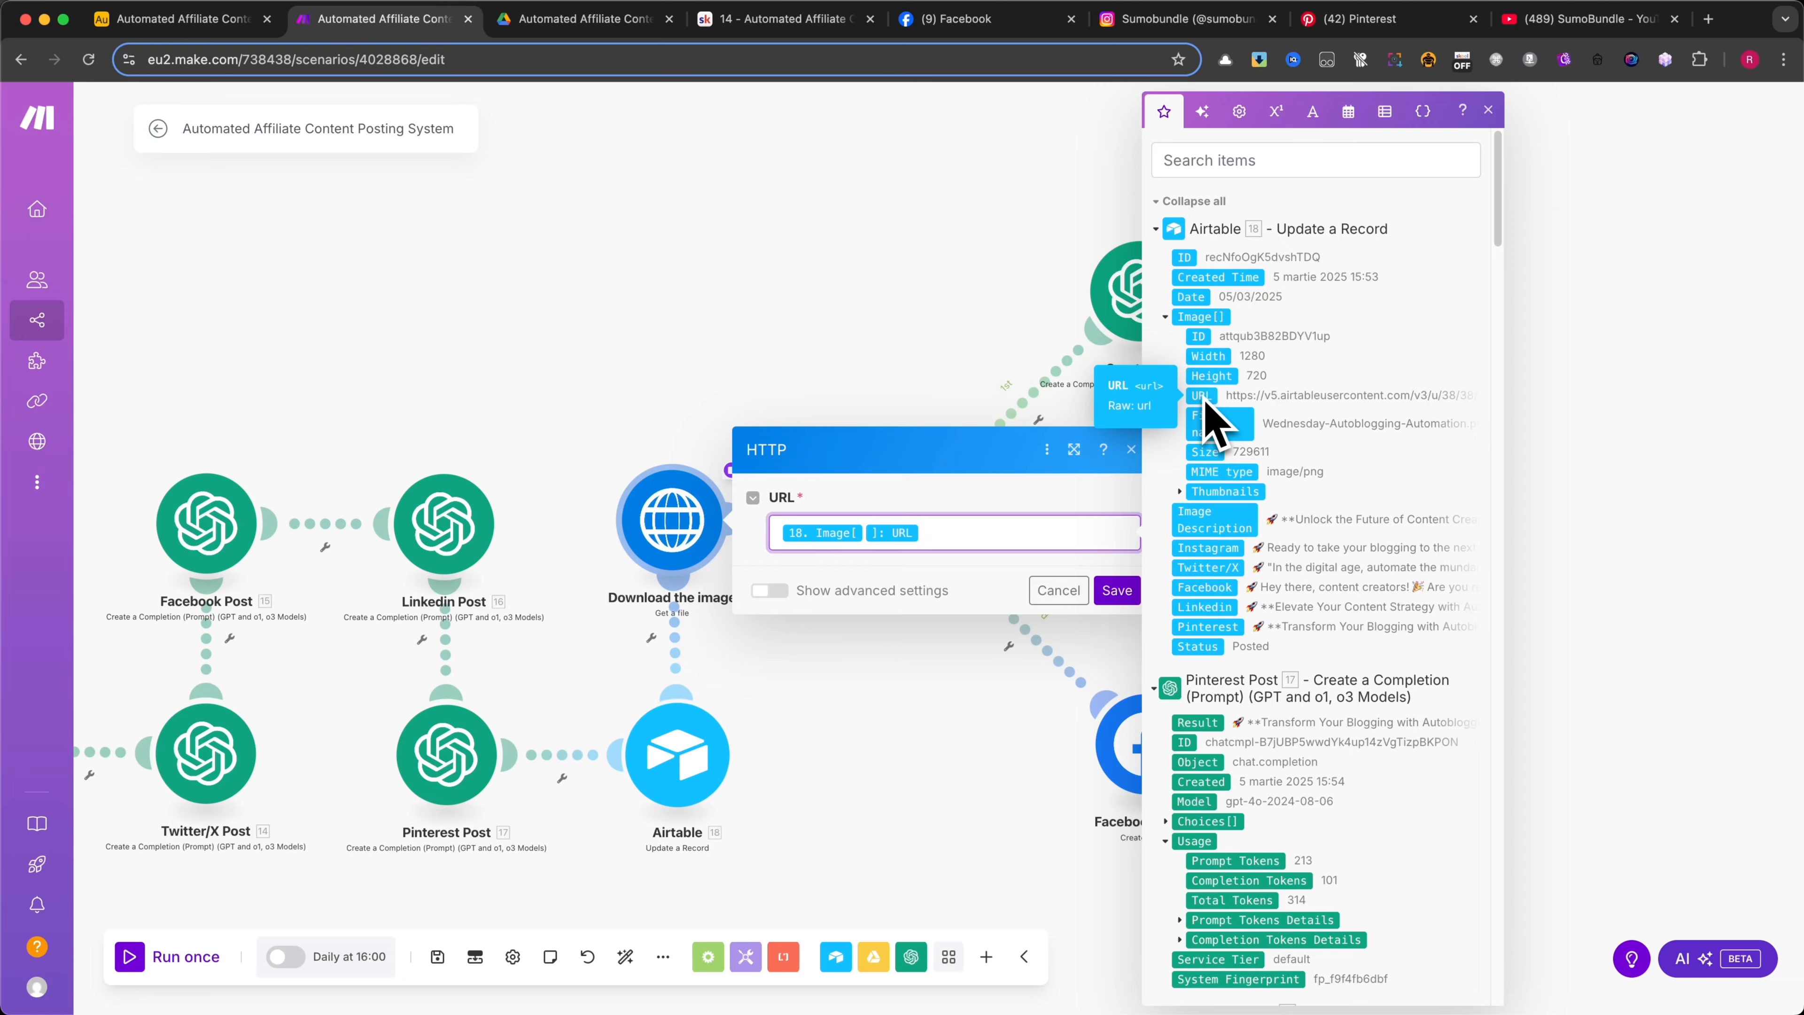
left_click(940, 474)
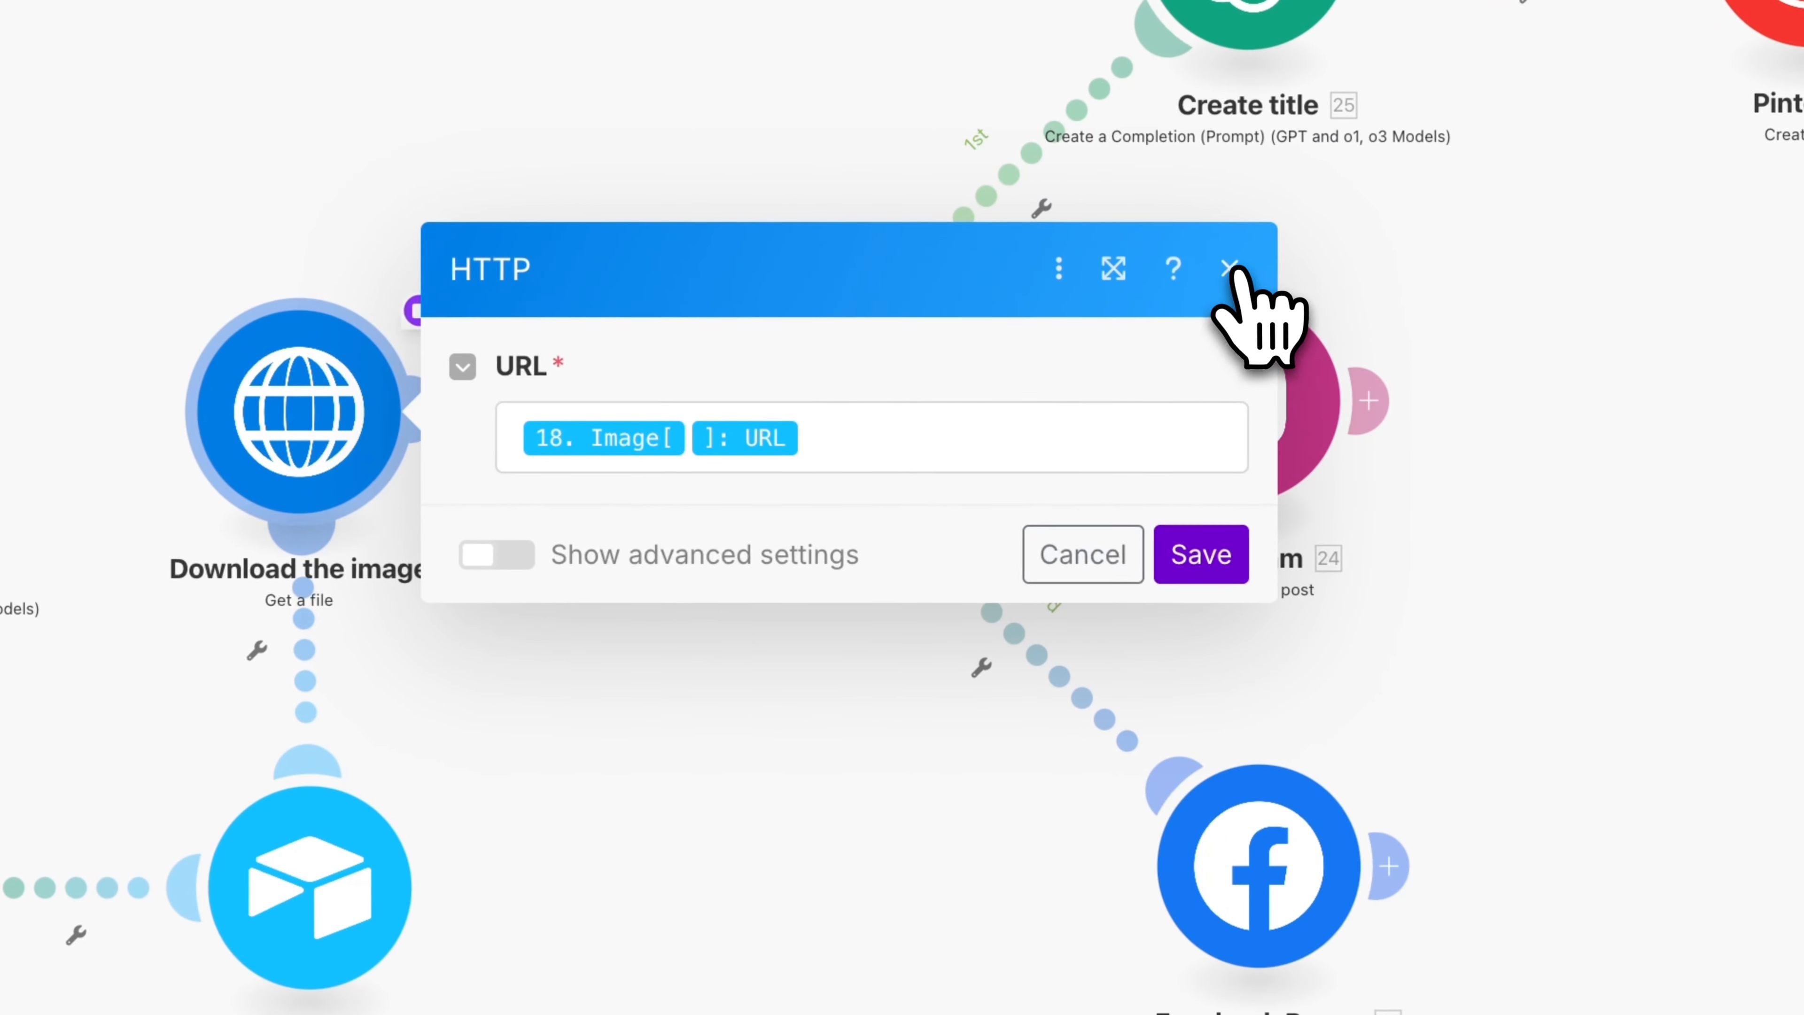
left_click(1228, 270)
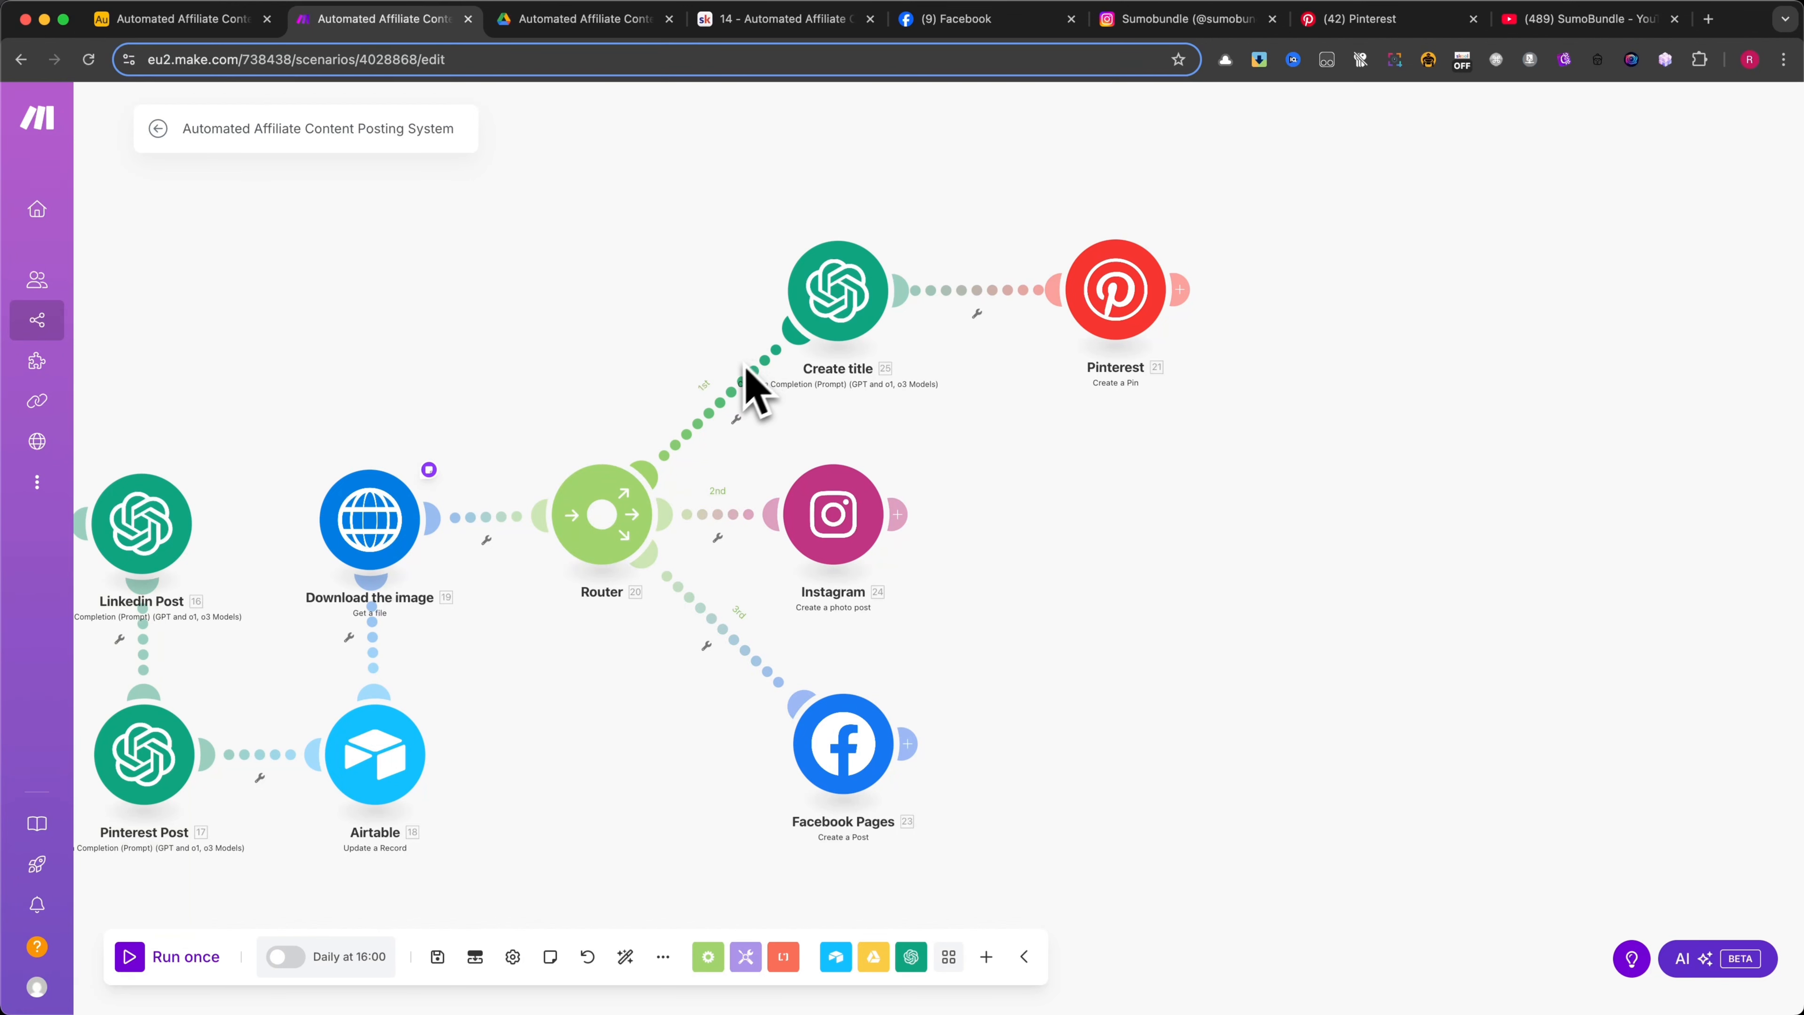
Open the Create title module, enlarge its settings and check the Airtable Pinterest text mapped into the title prompt
left_click(836, 304)
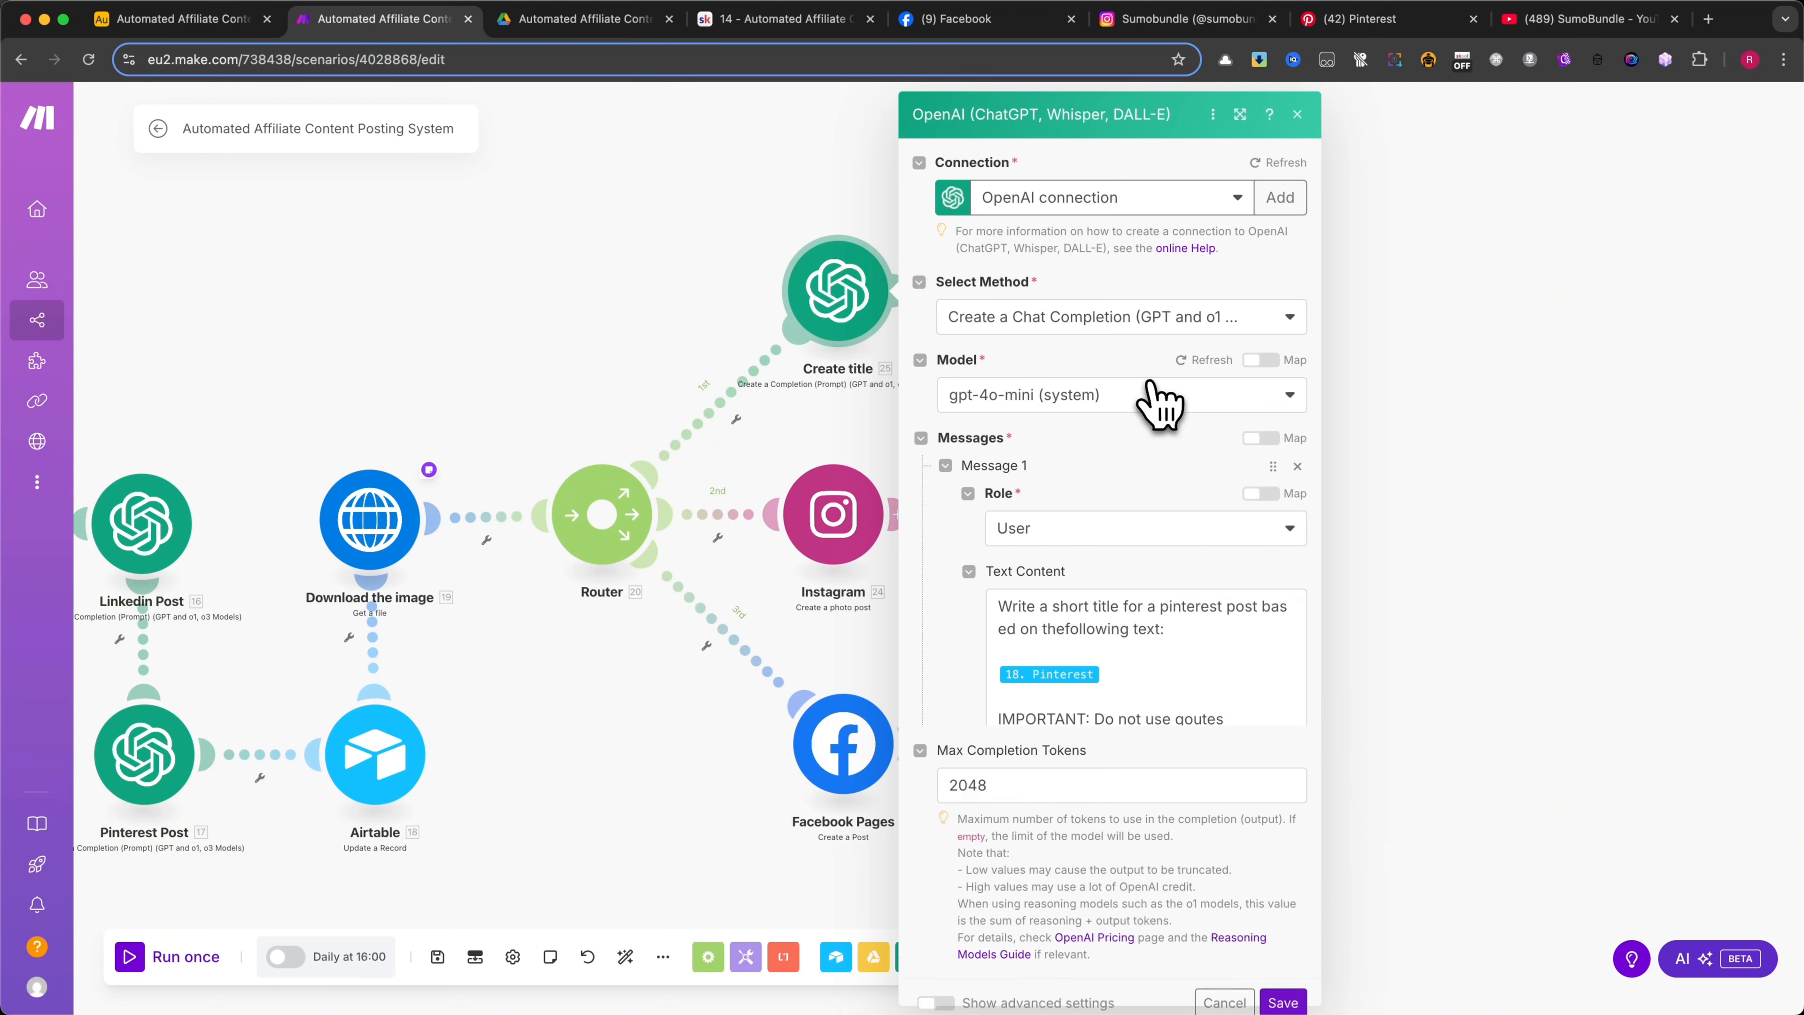
scroll(1152, 387, "down", 3)
scroll(1138, 437, "up", 2)
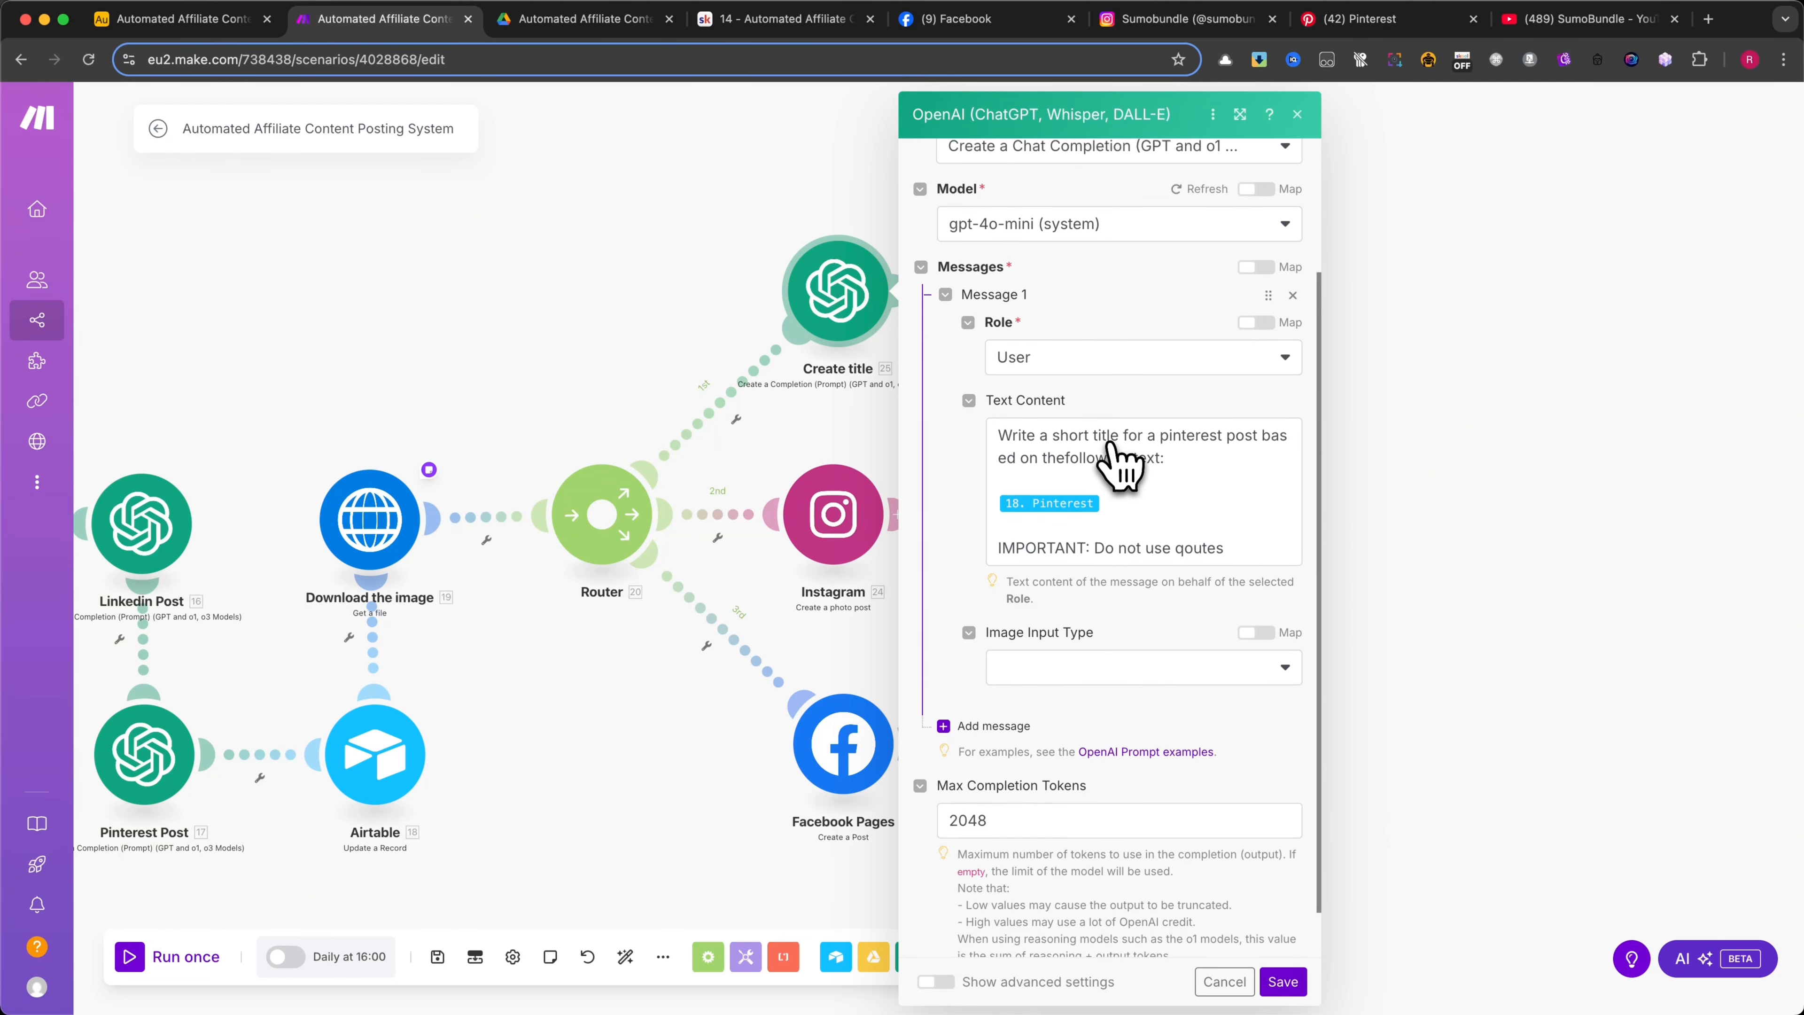
left_click(1240, 114)
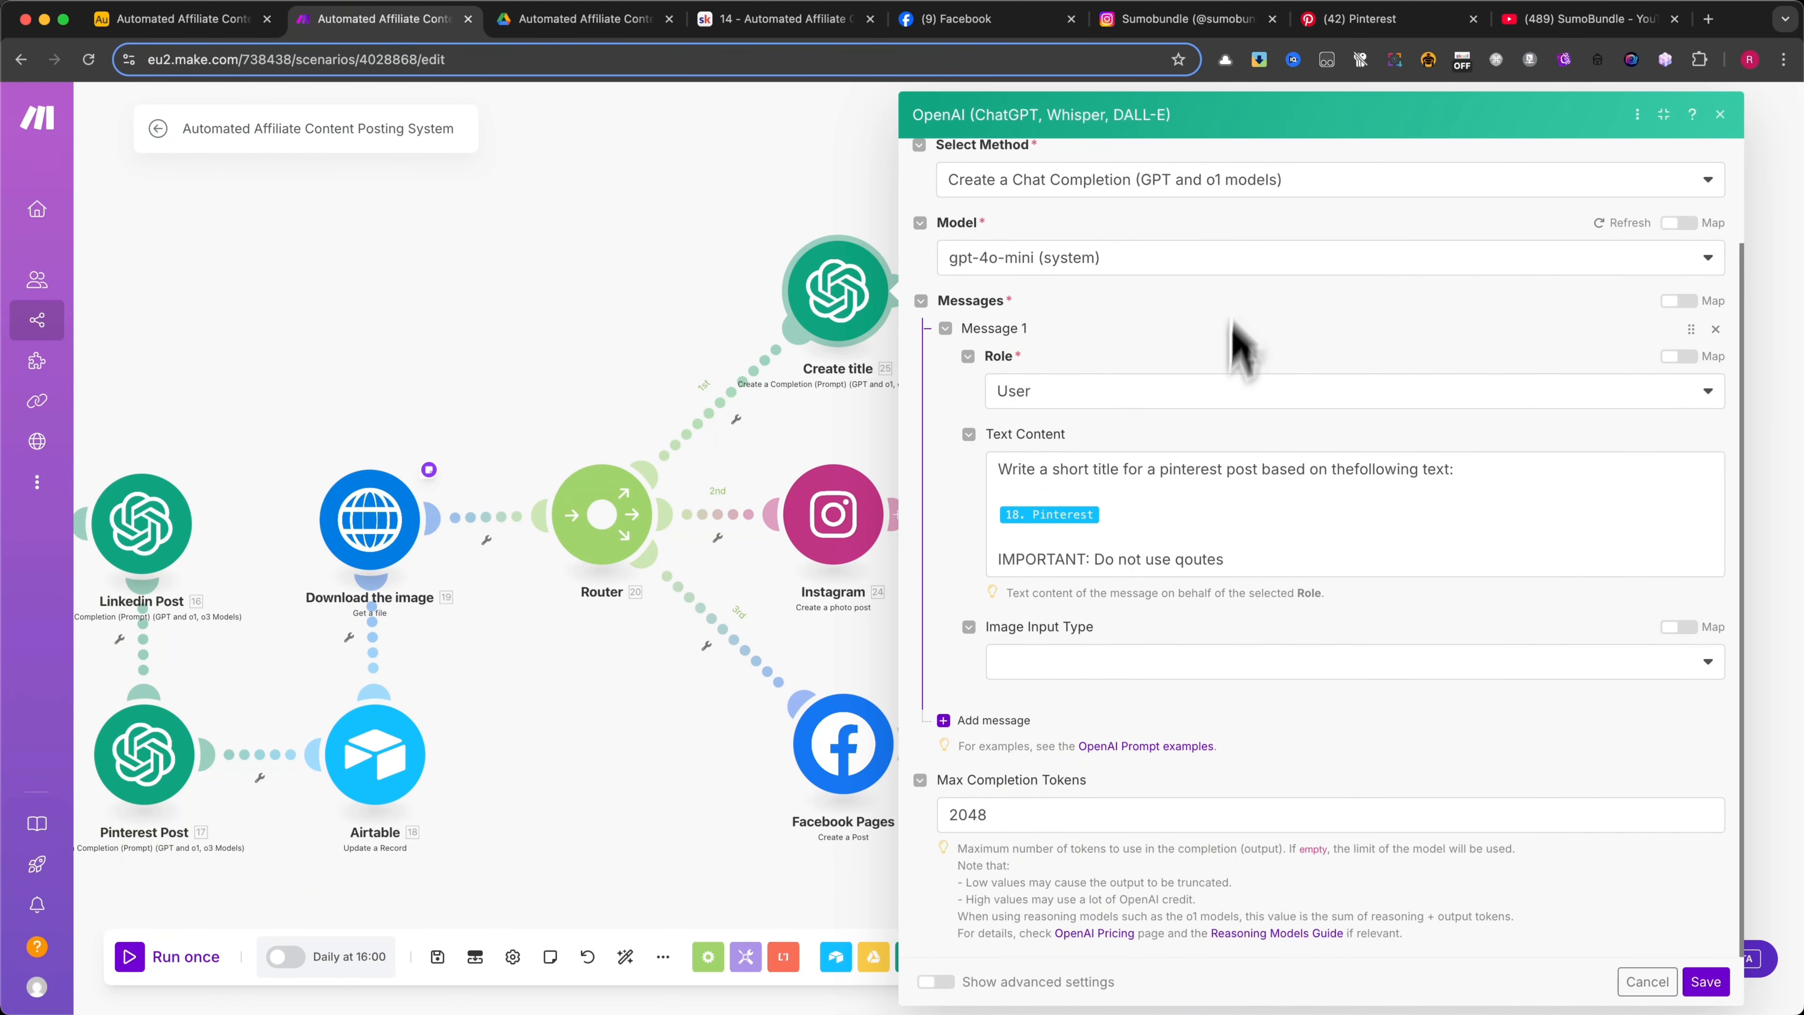
left_click(1202, 522)
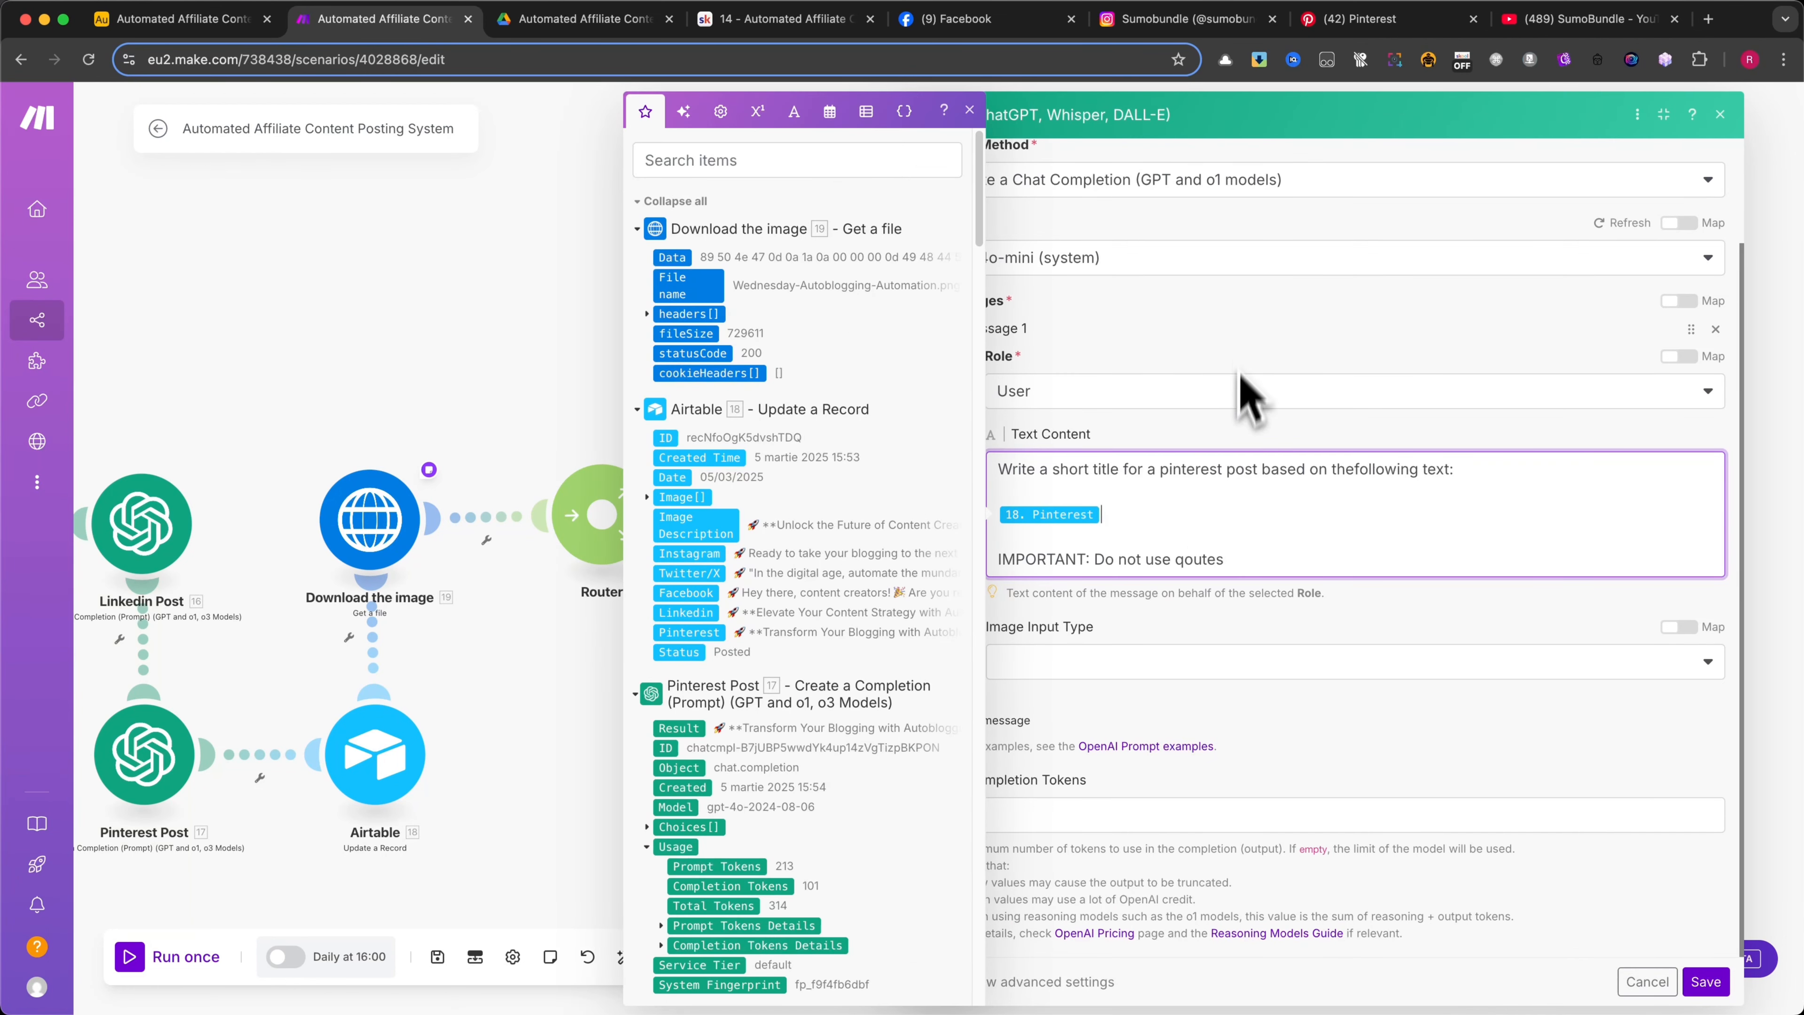
left_click(1241, 352)
Review the Create title module's method, model and prompt wording, and cancel out of its settings
scroll(1107, 288, "up", 1)
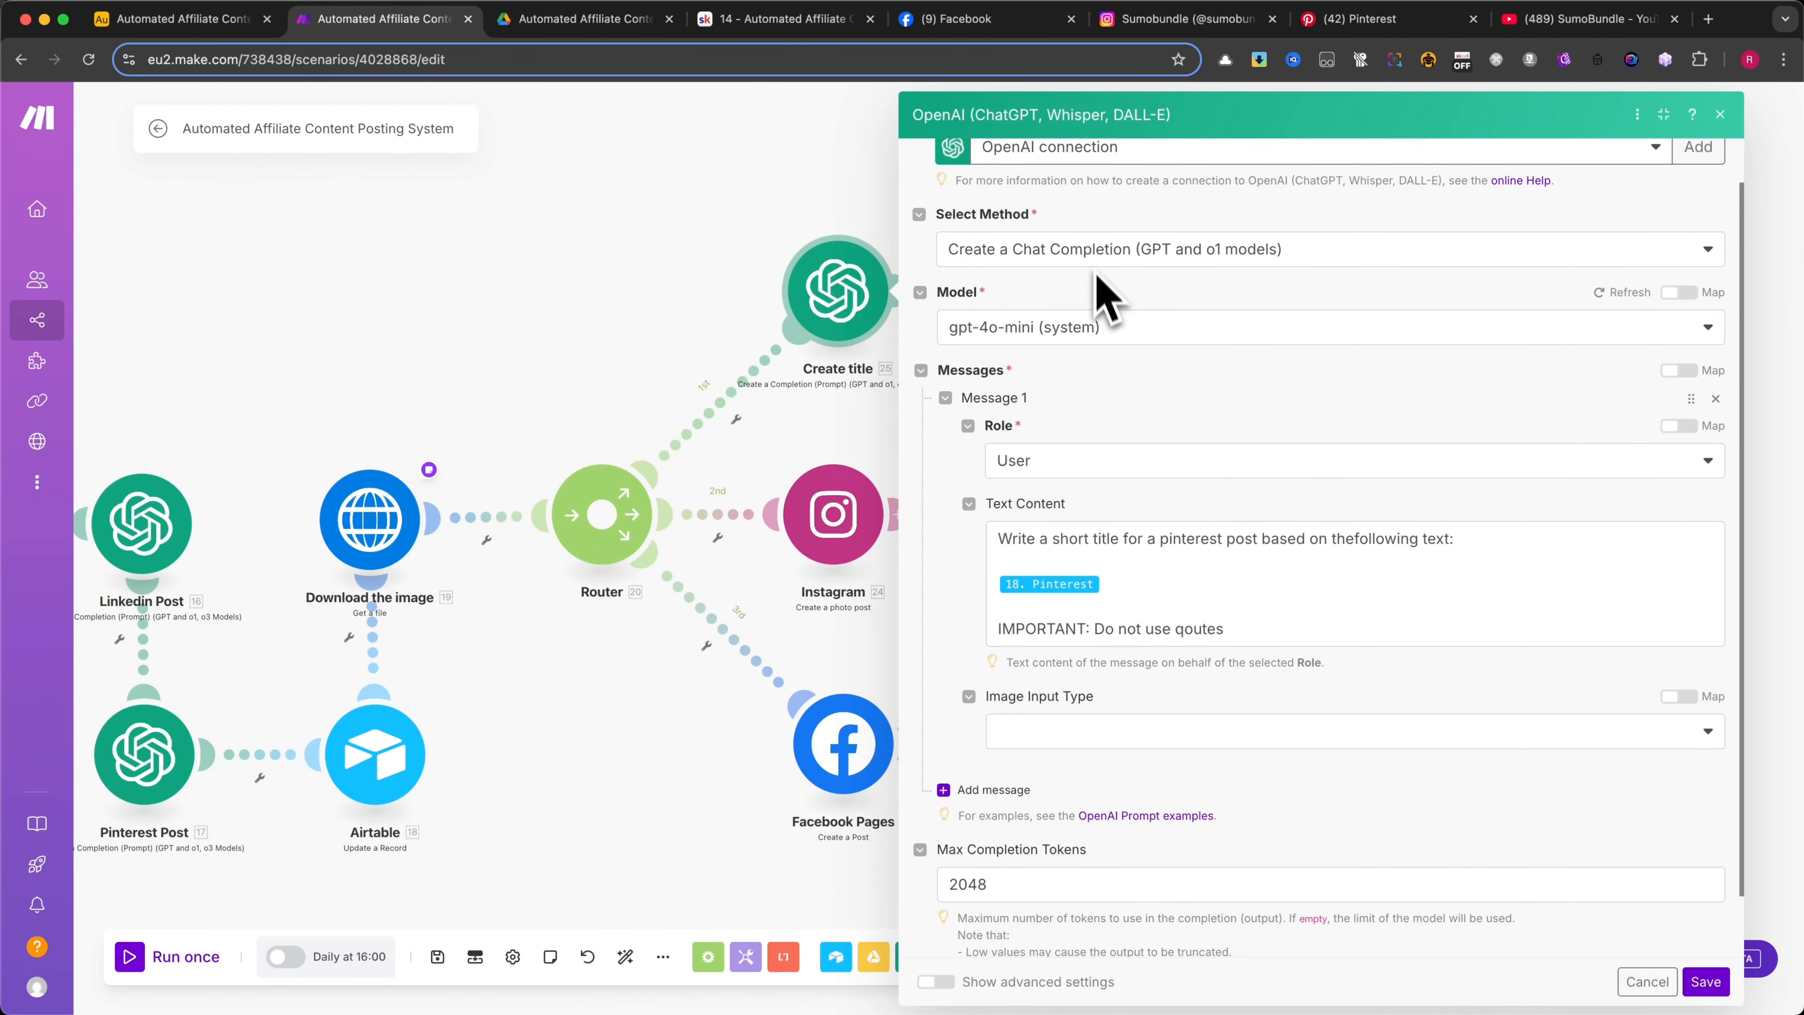
scroll(1106, 320, "down", 1)
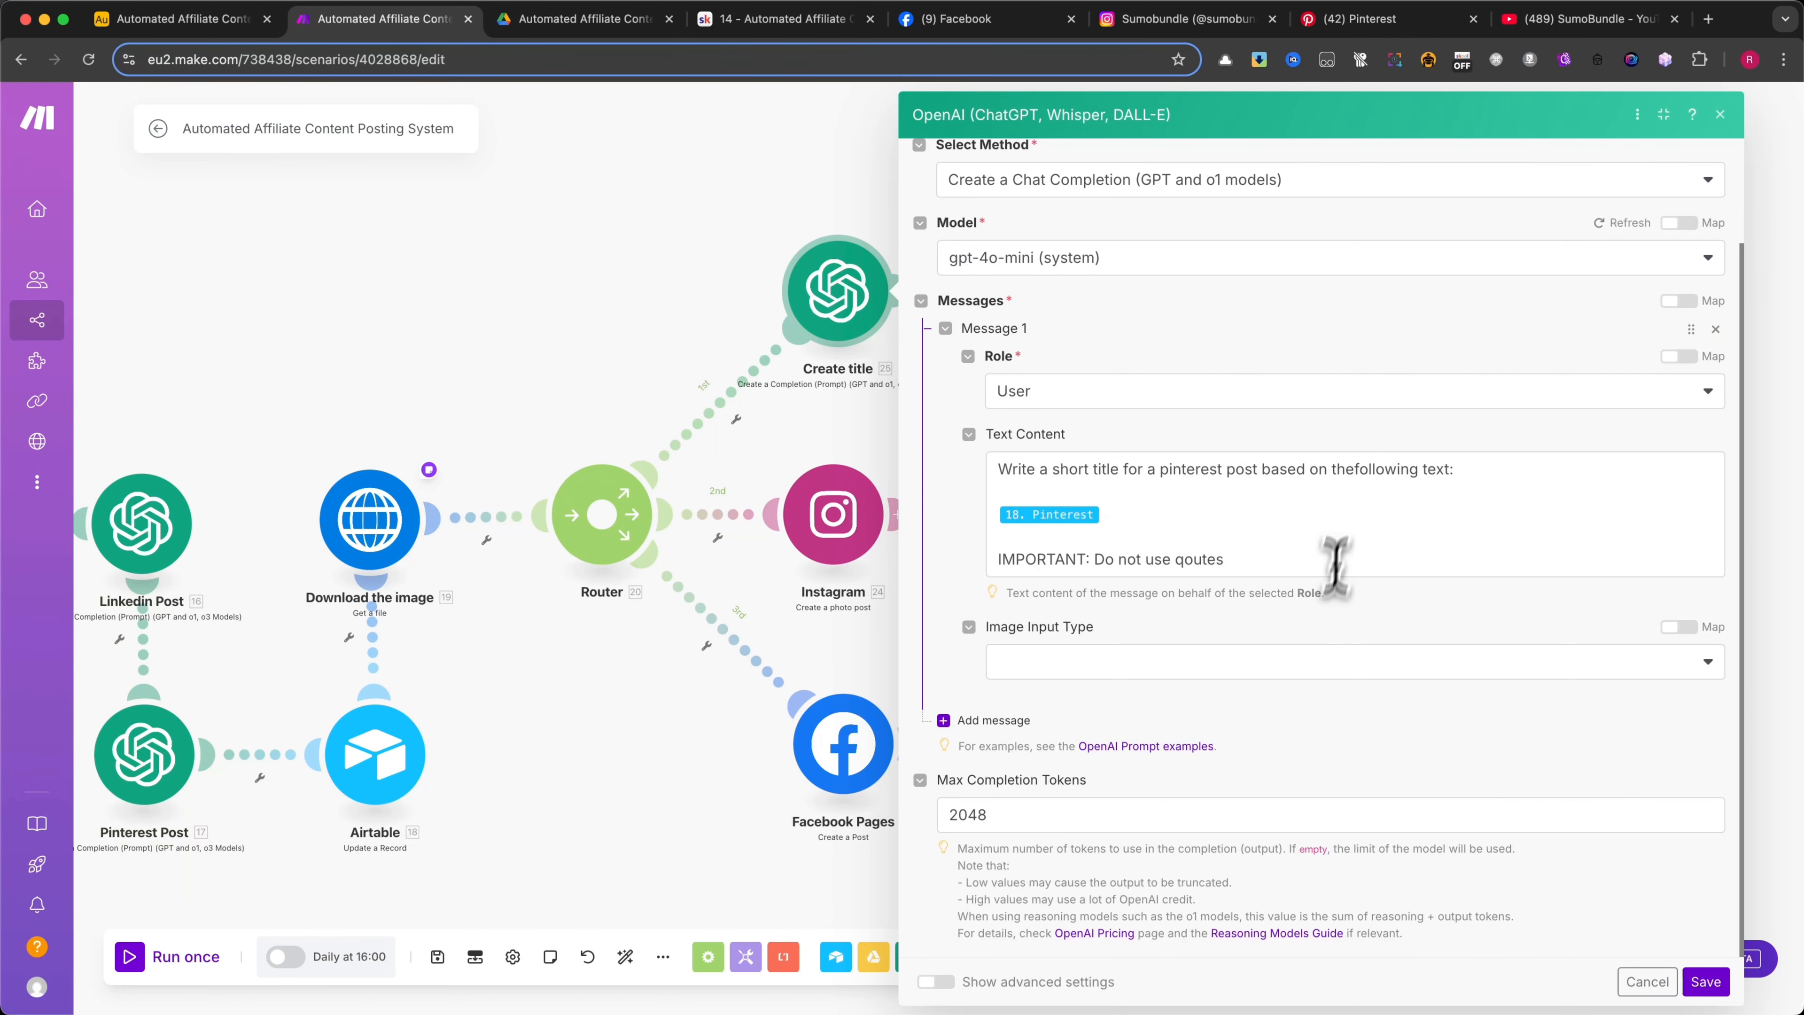
left_click(1358, 470)
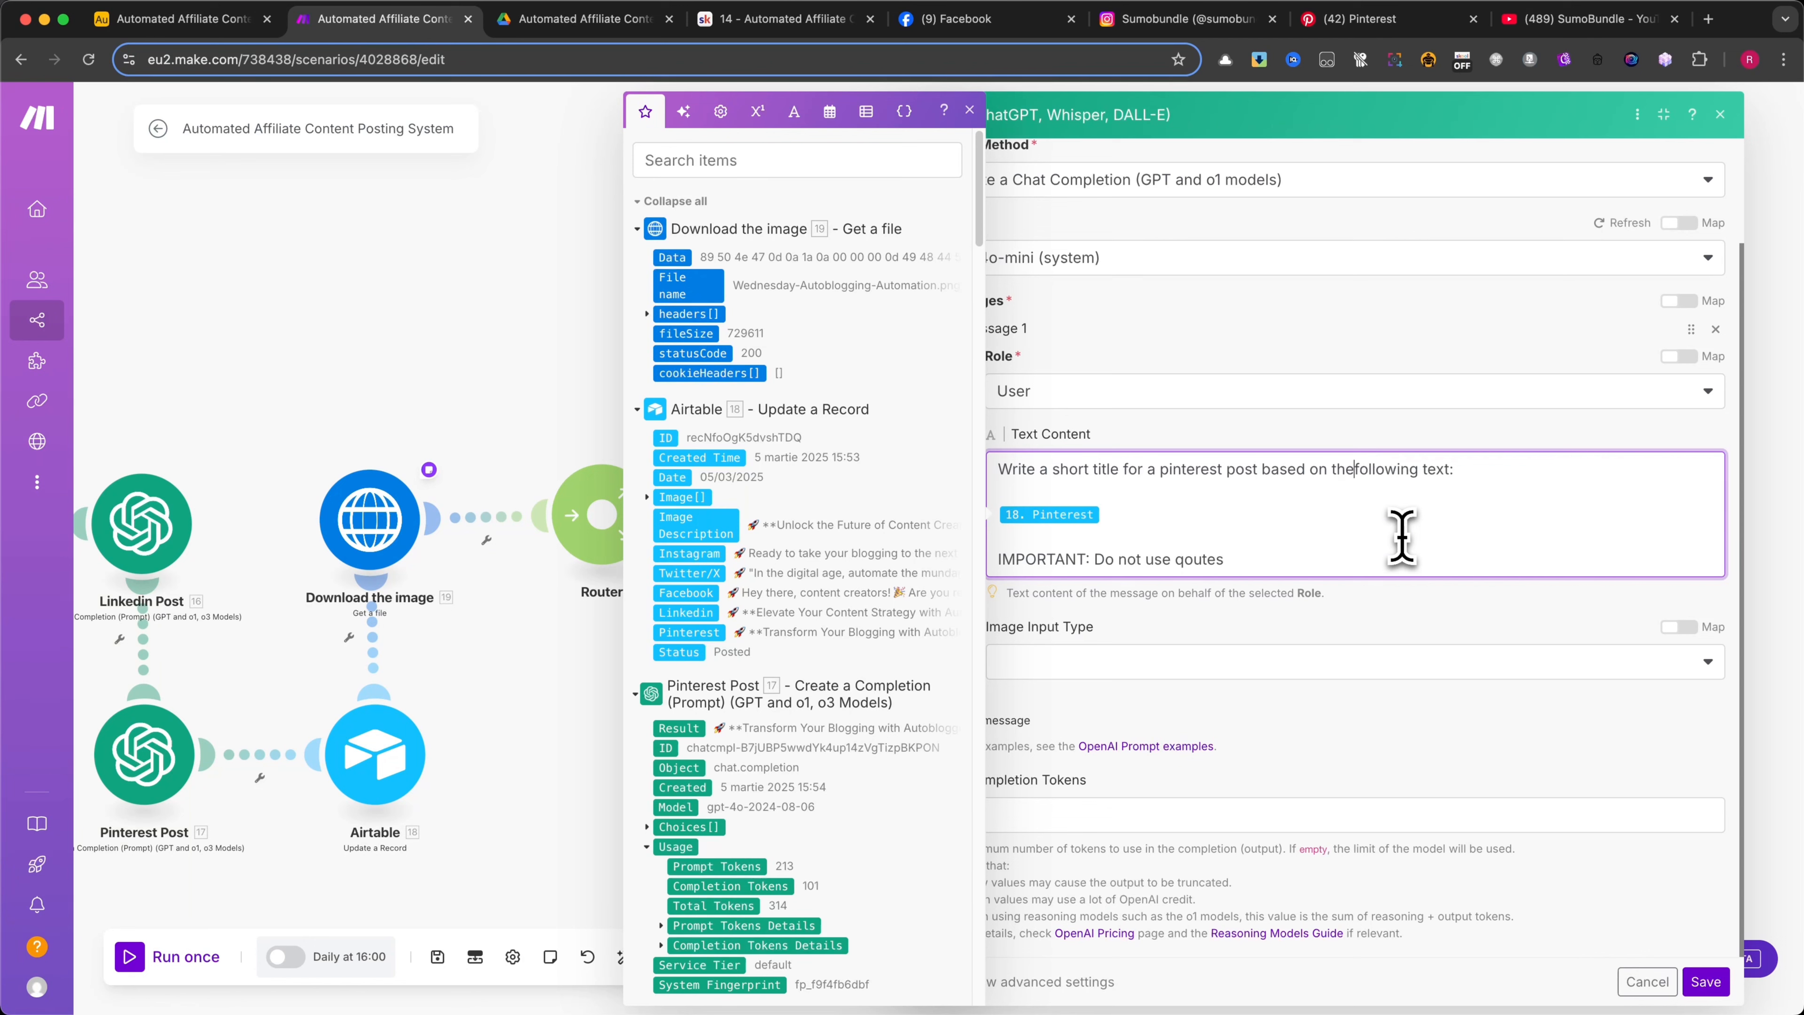
left_click(1649, 982)
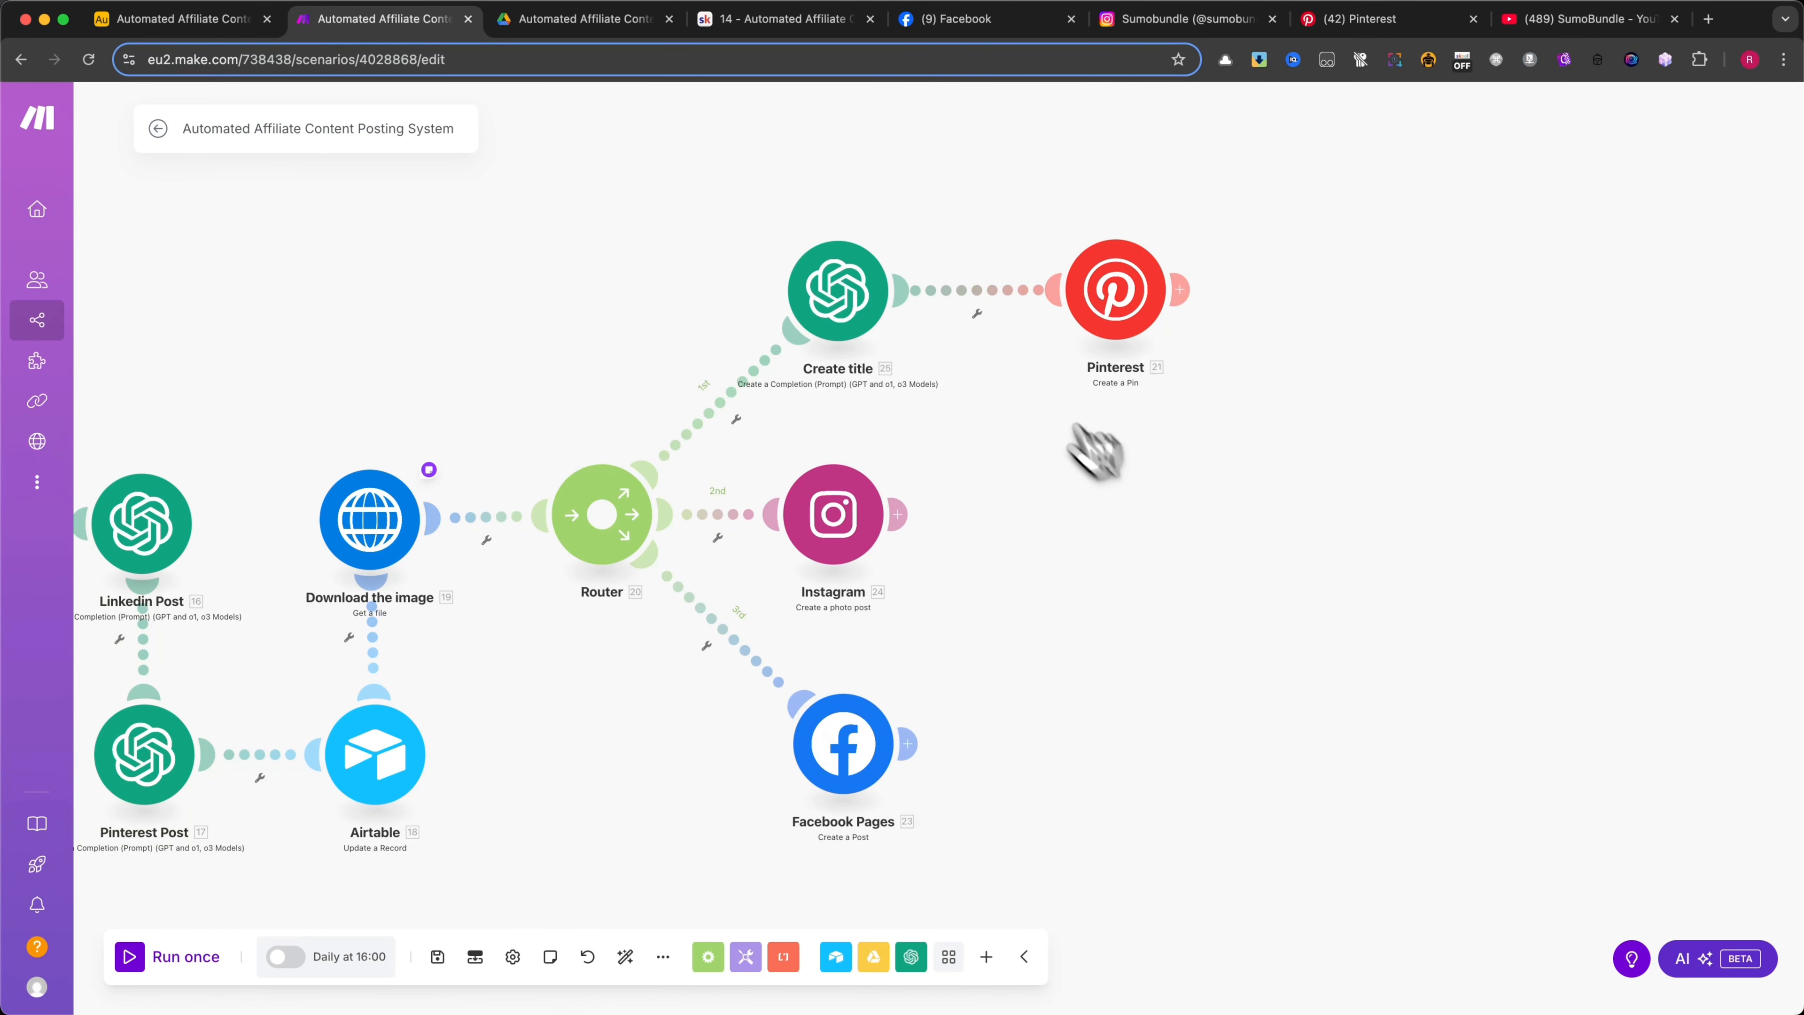
Open the Pinterest module and inspect the Airtable image URL mapped as the pin's media source
left_click(1118, 313)
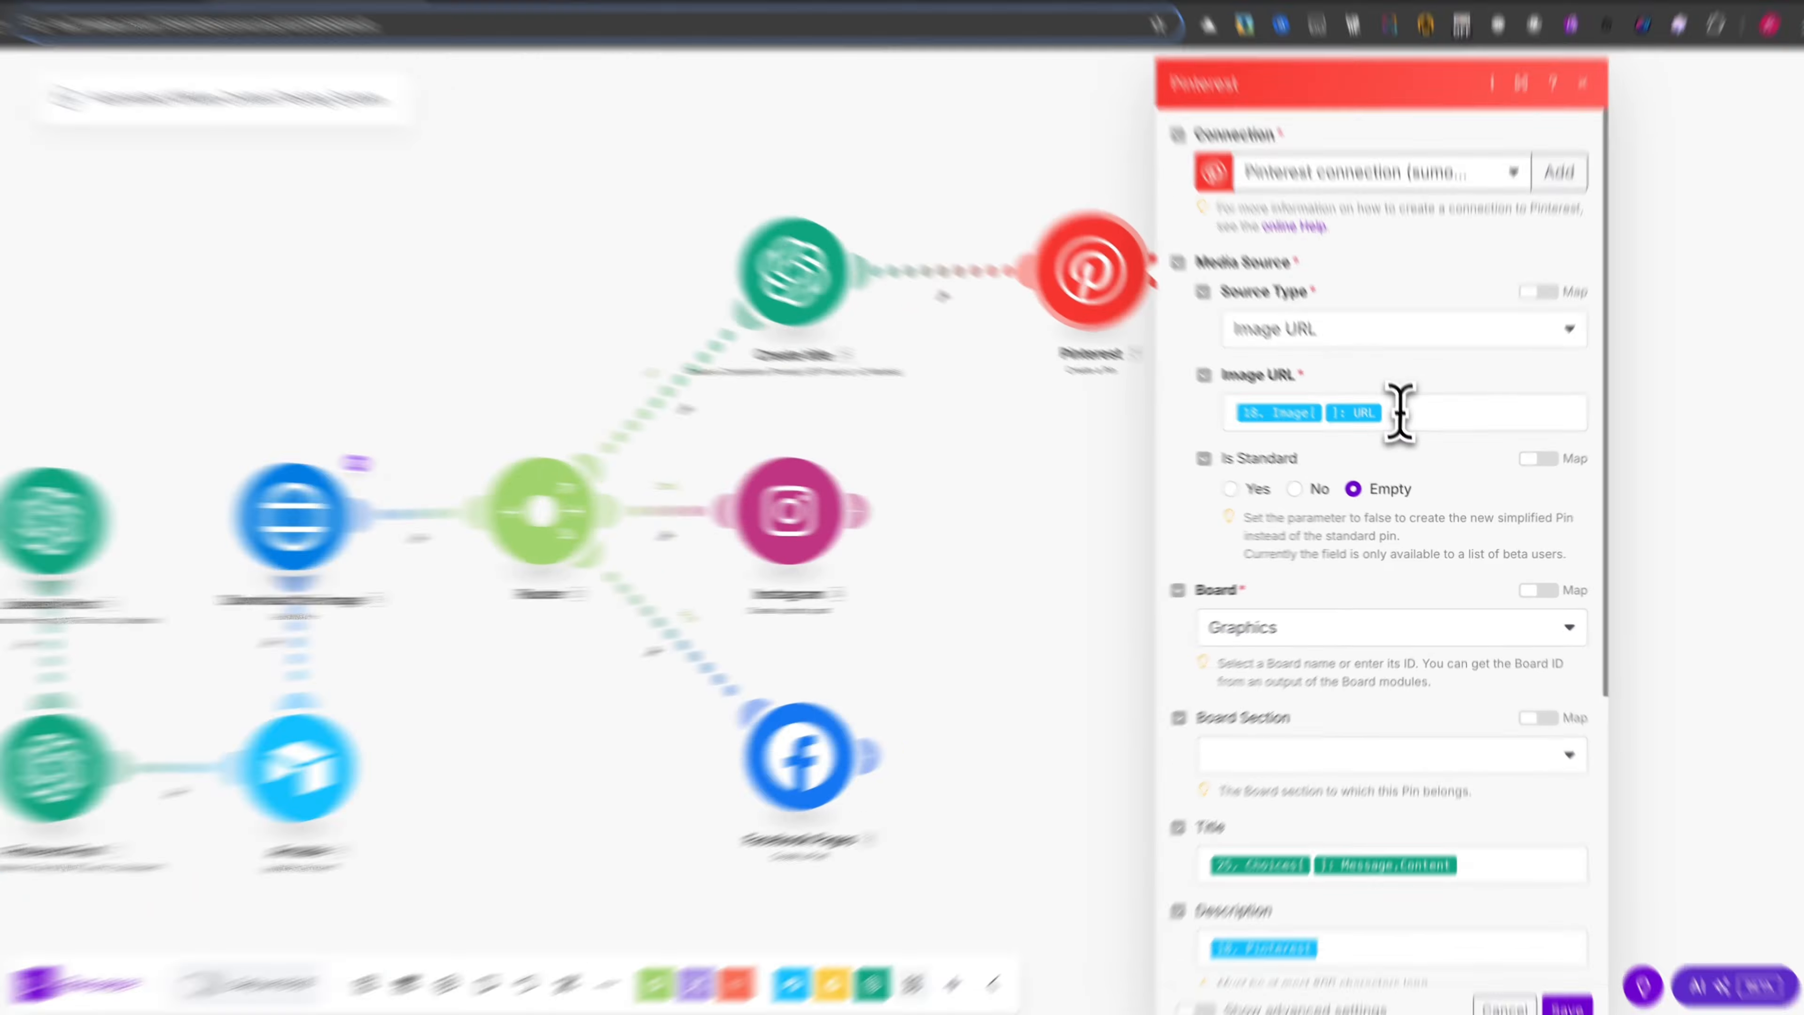
left_click(1395, 422)
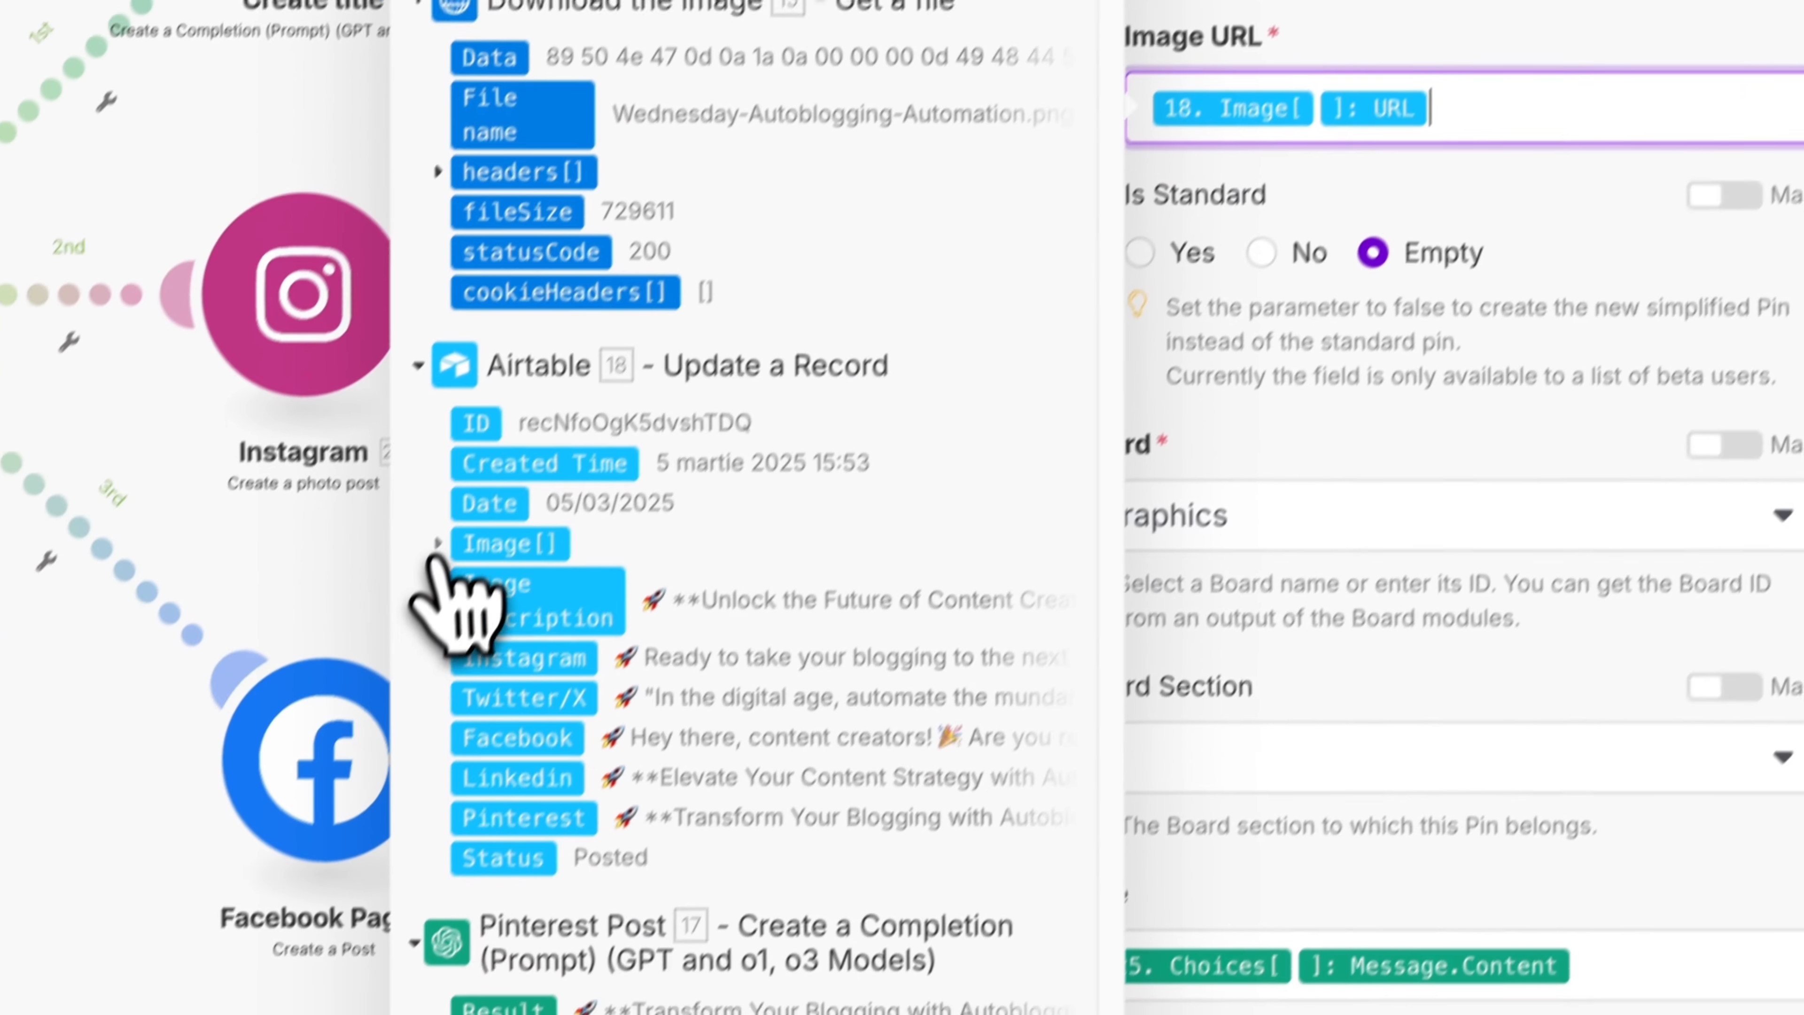
left_click(389, 749)
left_click(1555, 165)
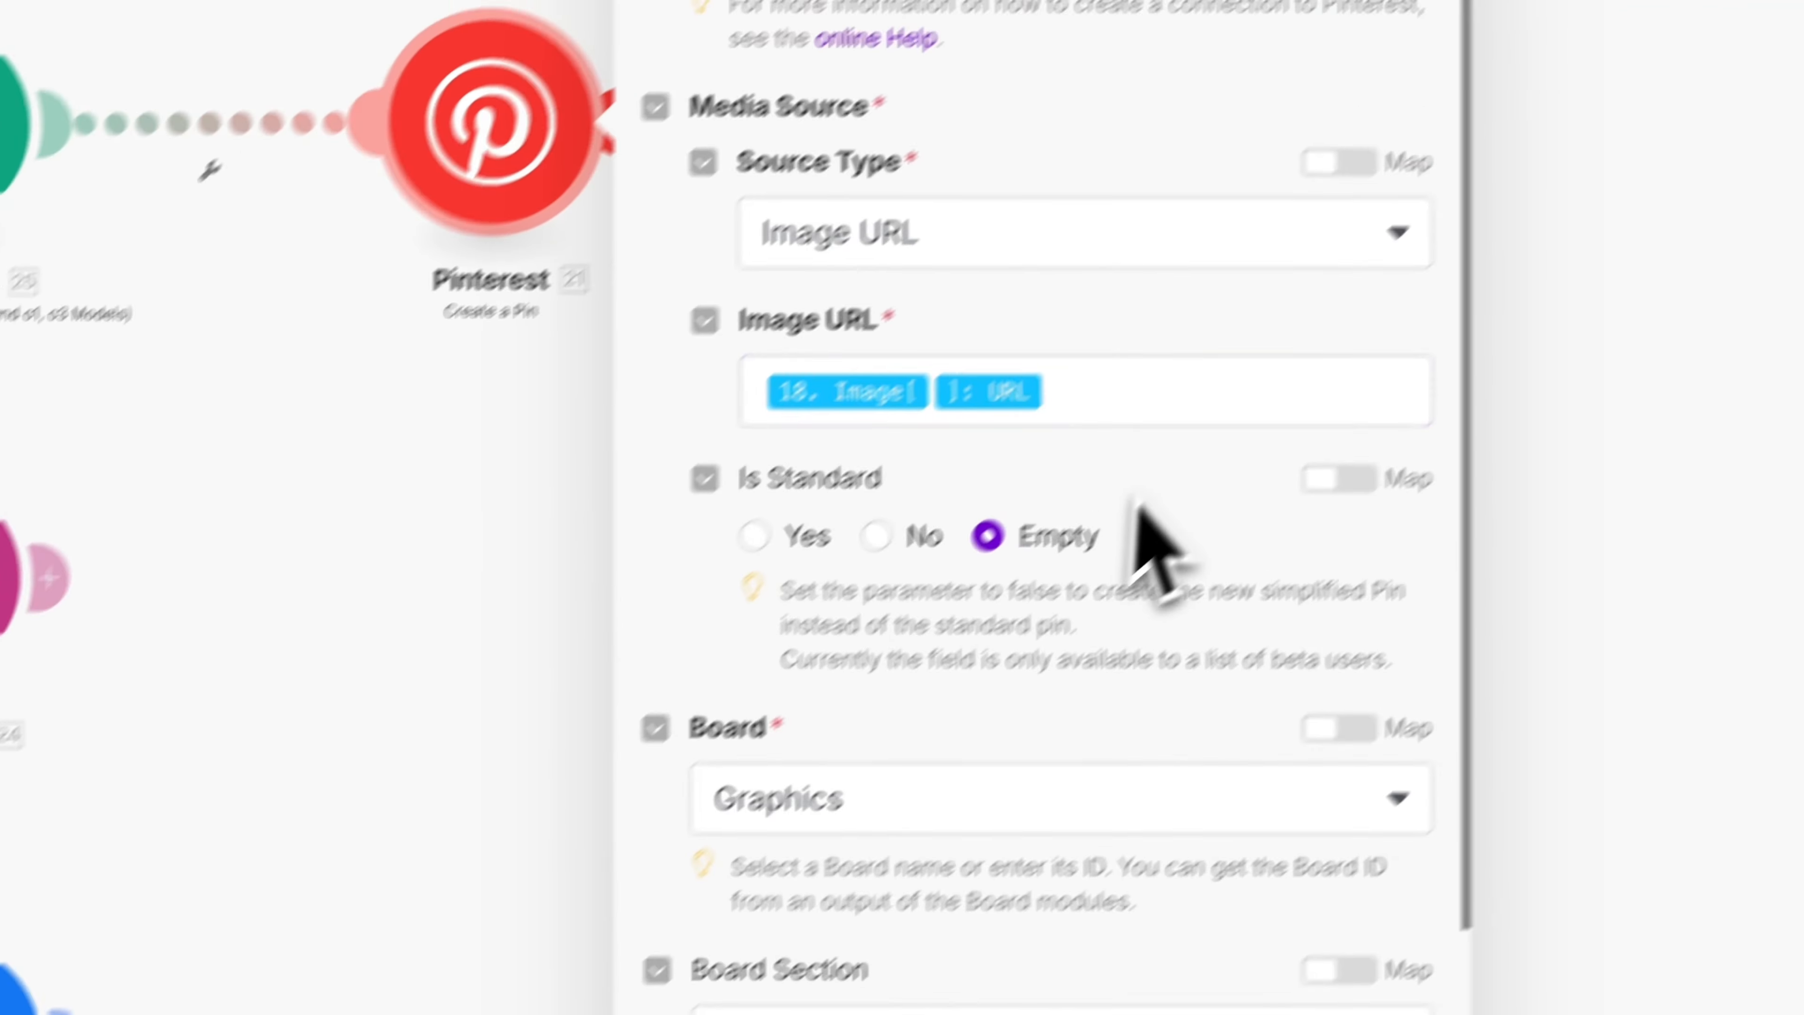
Check the Board and the pin's Title mapping, expanding the Create title module's Choices to find the Message Content
scroll(1542, 227, "down", 5)
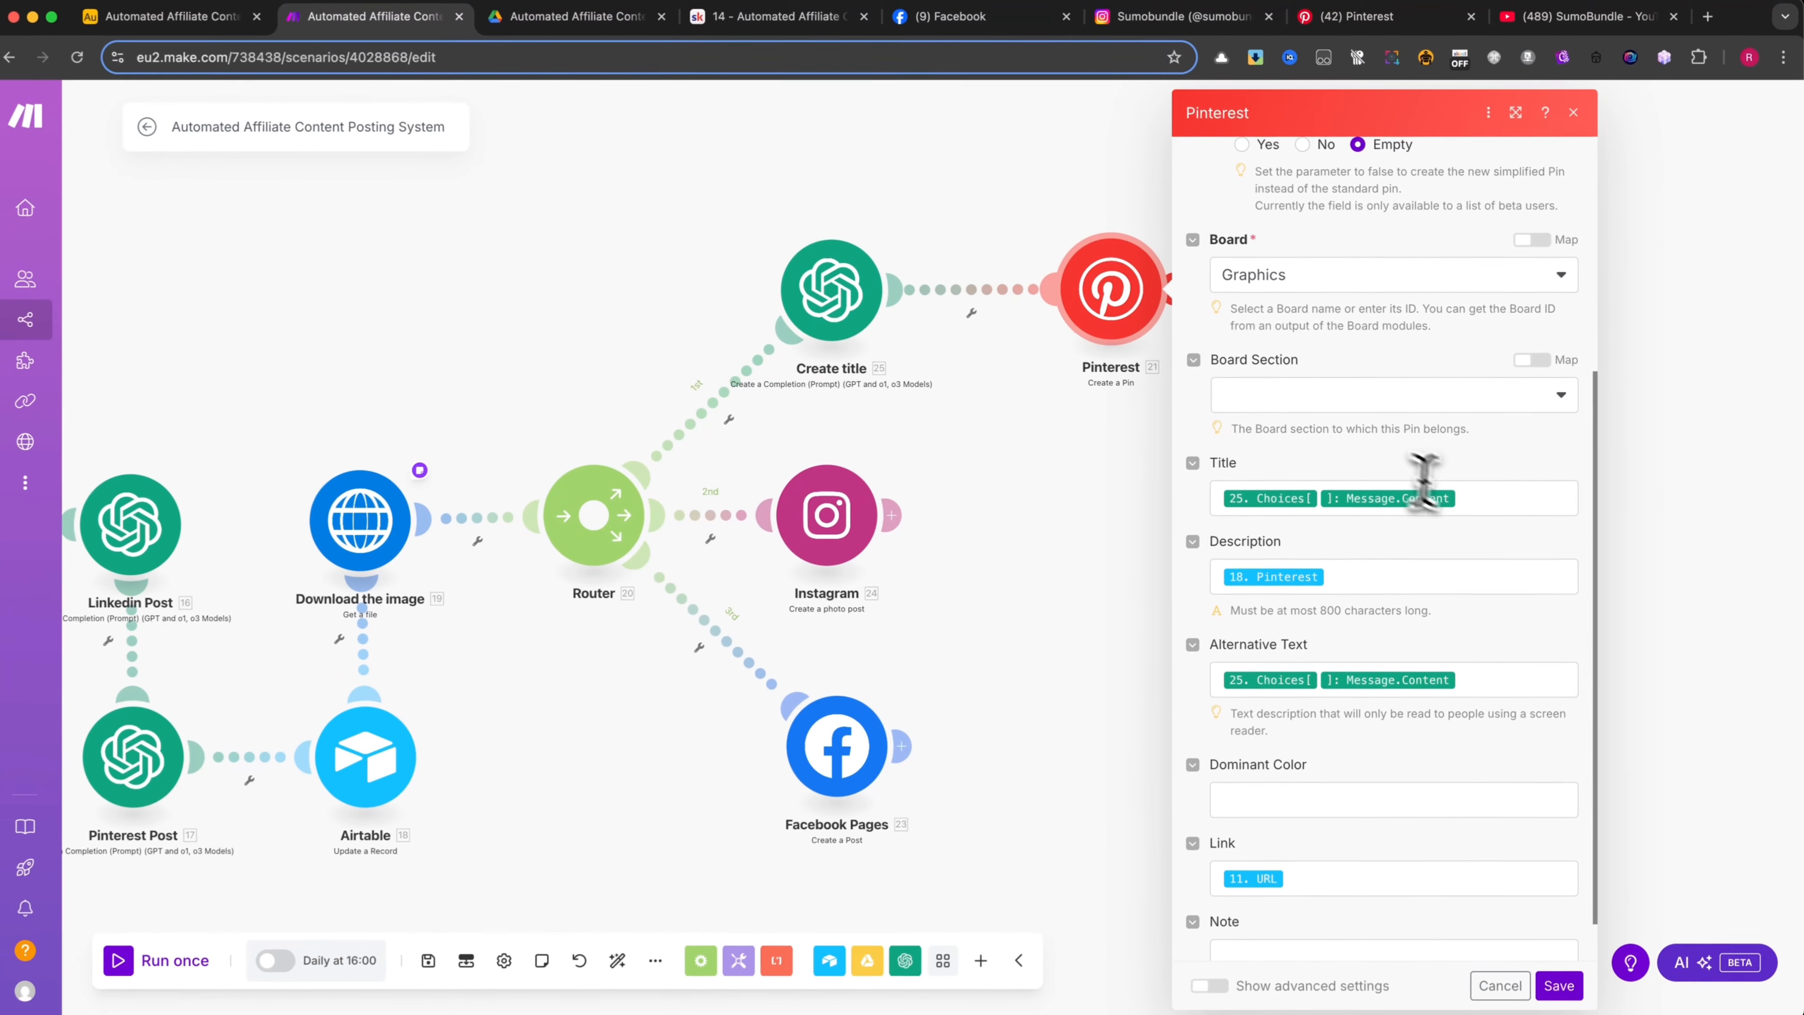
left_click(1152, 725)
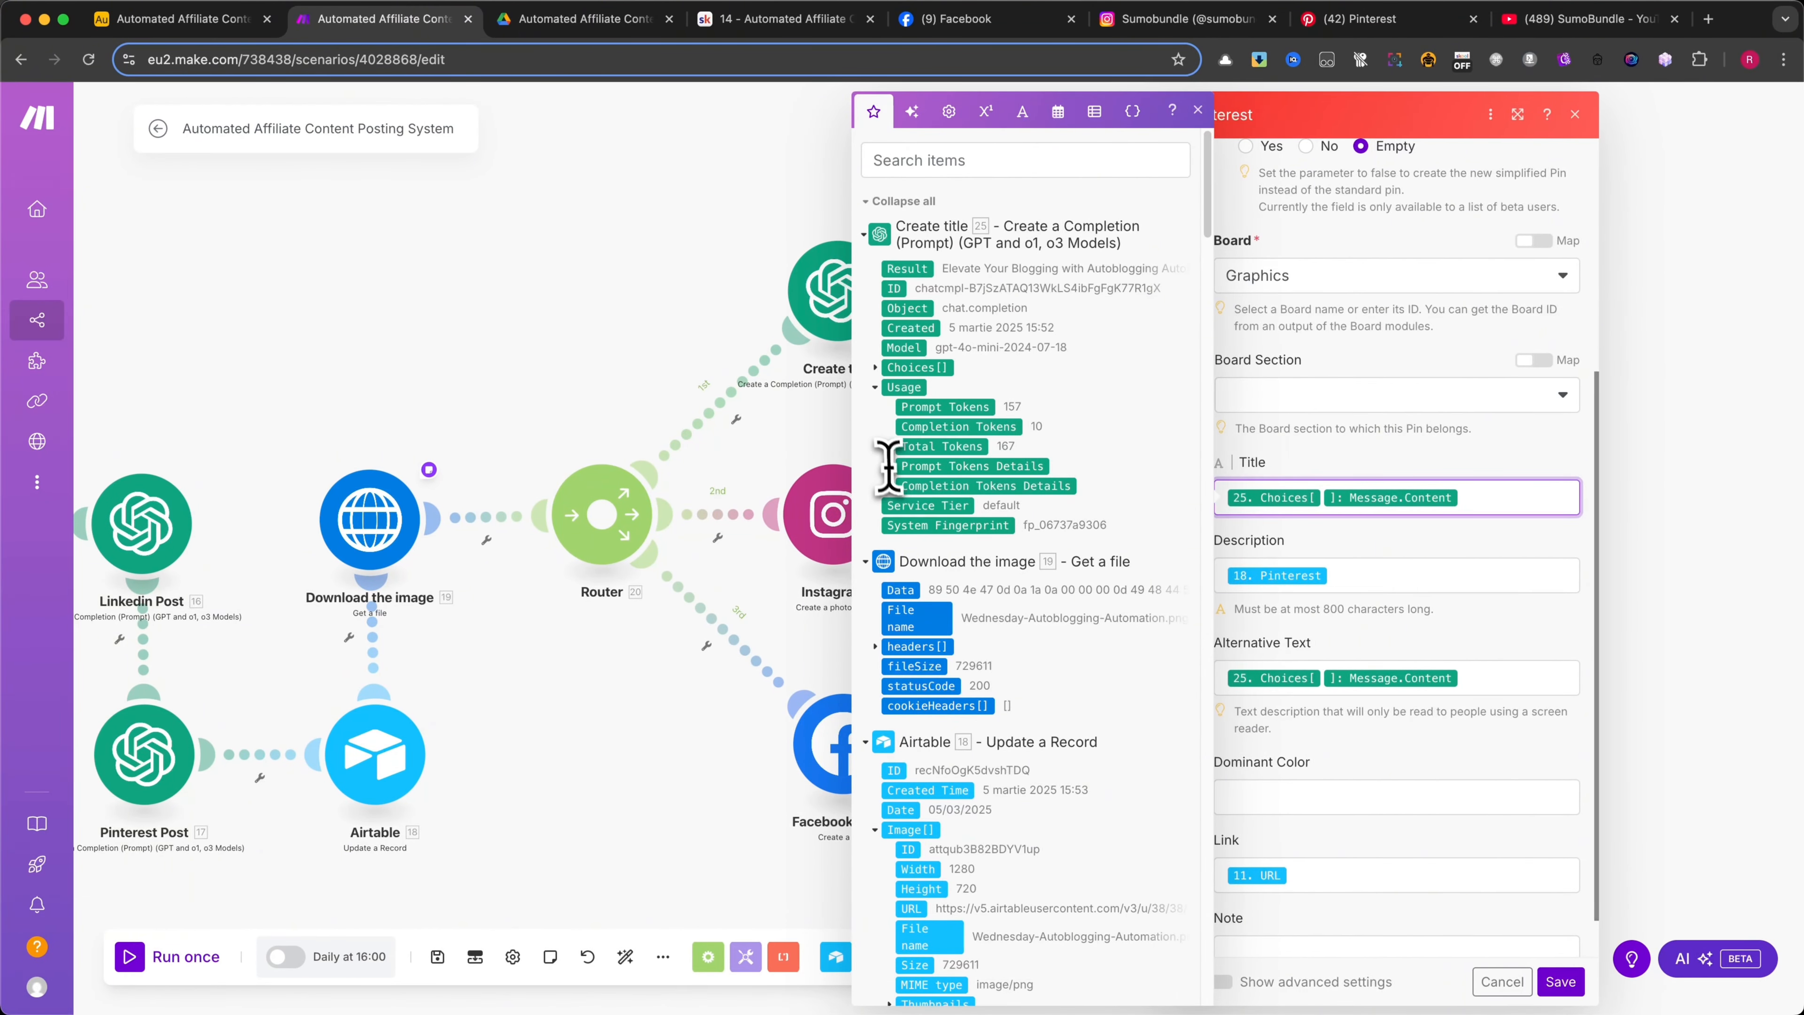
left_click(874, 368)
left_click(892, 466)
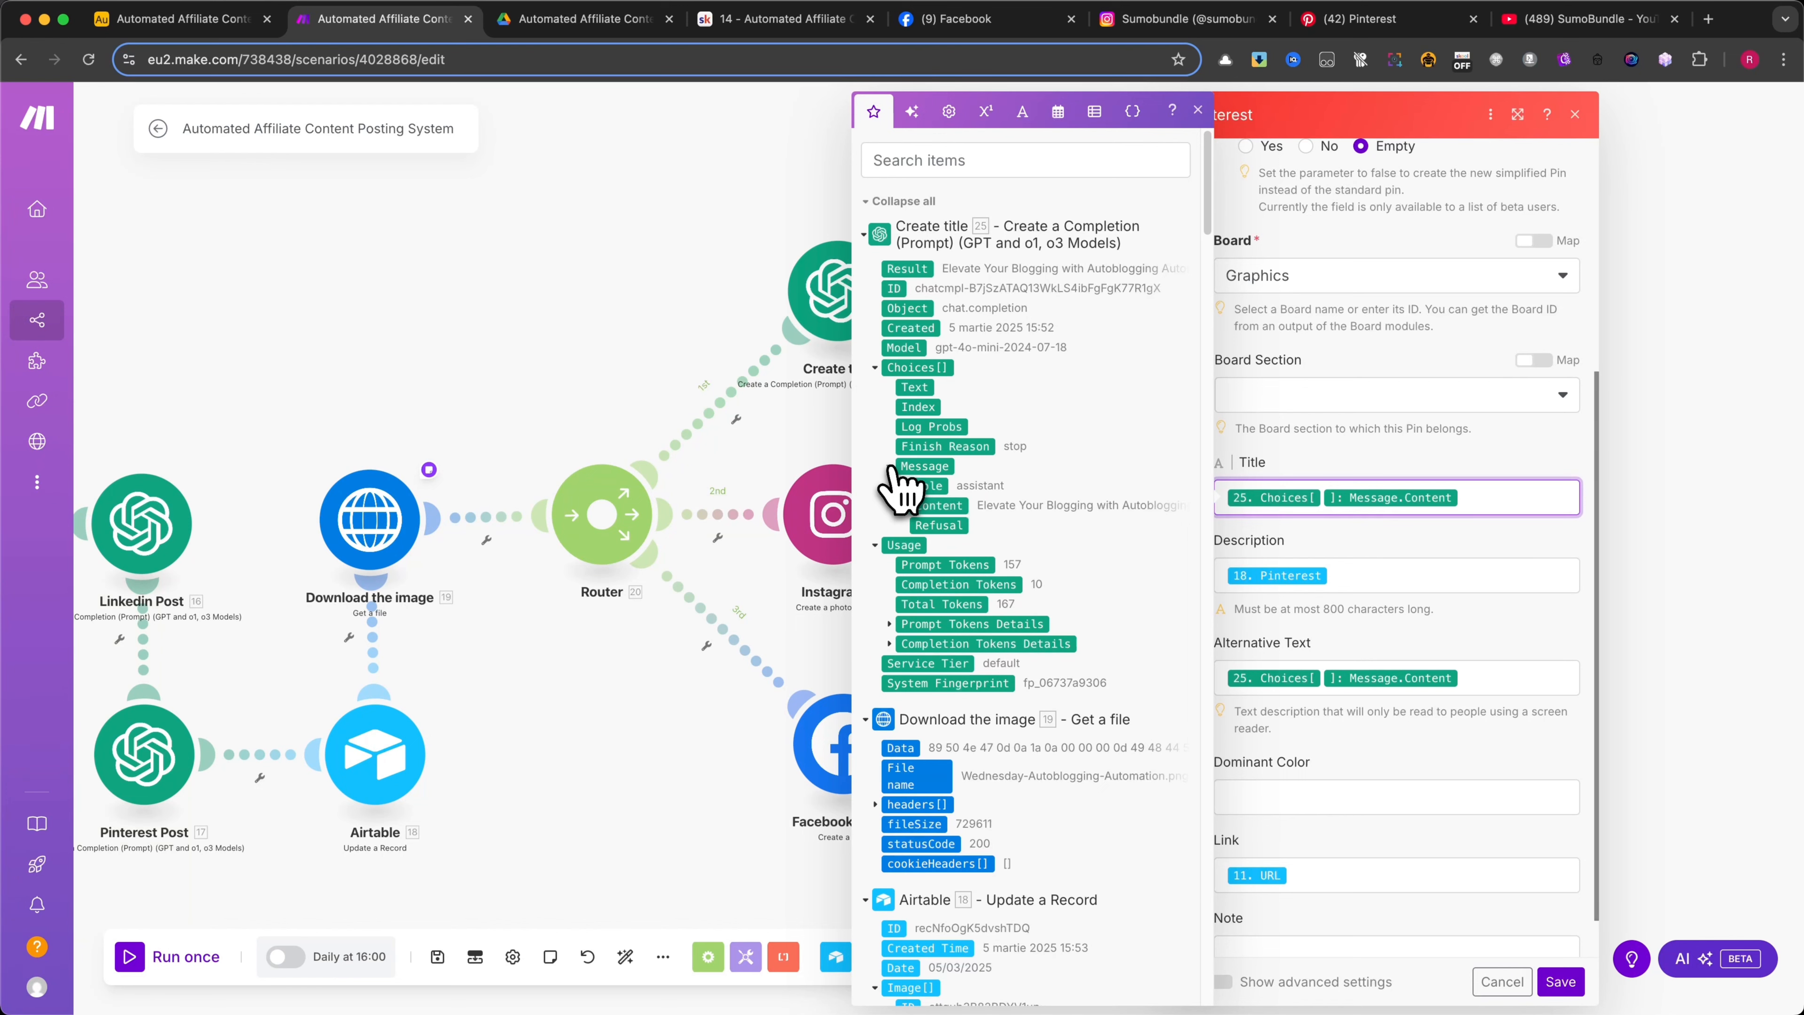
left_click(1349, 447)
scroll(1428, 427, "down", 1)
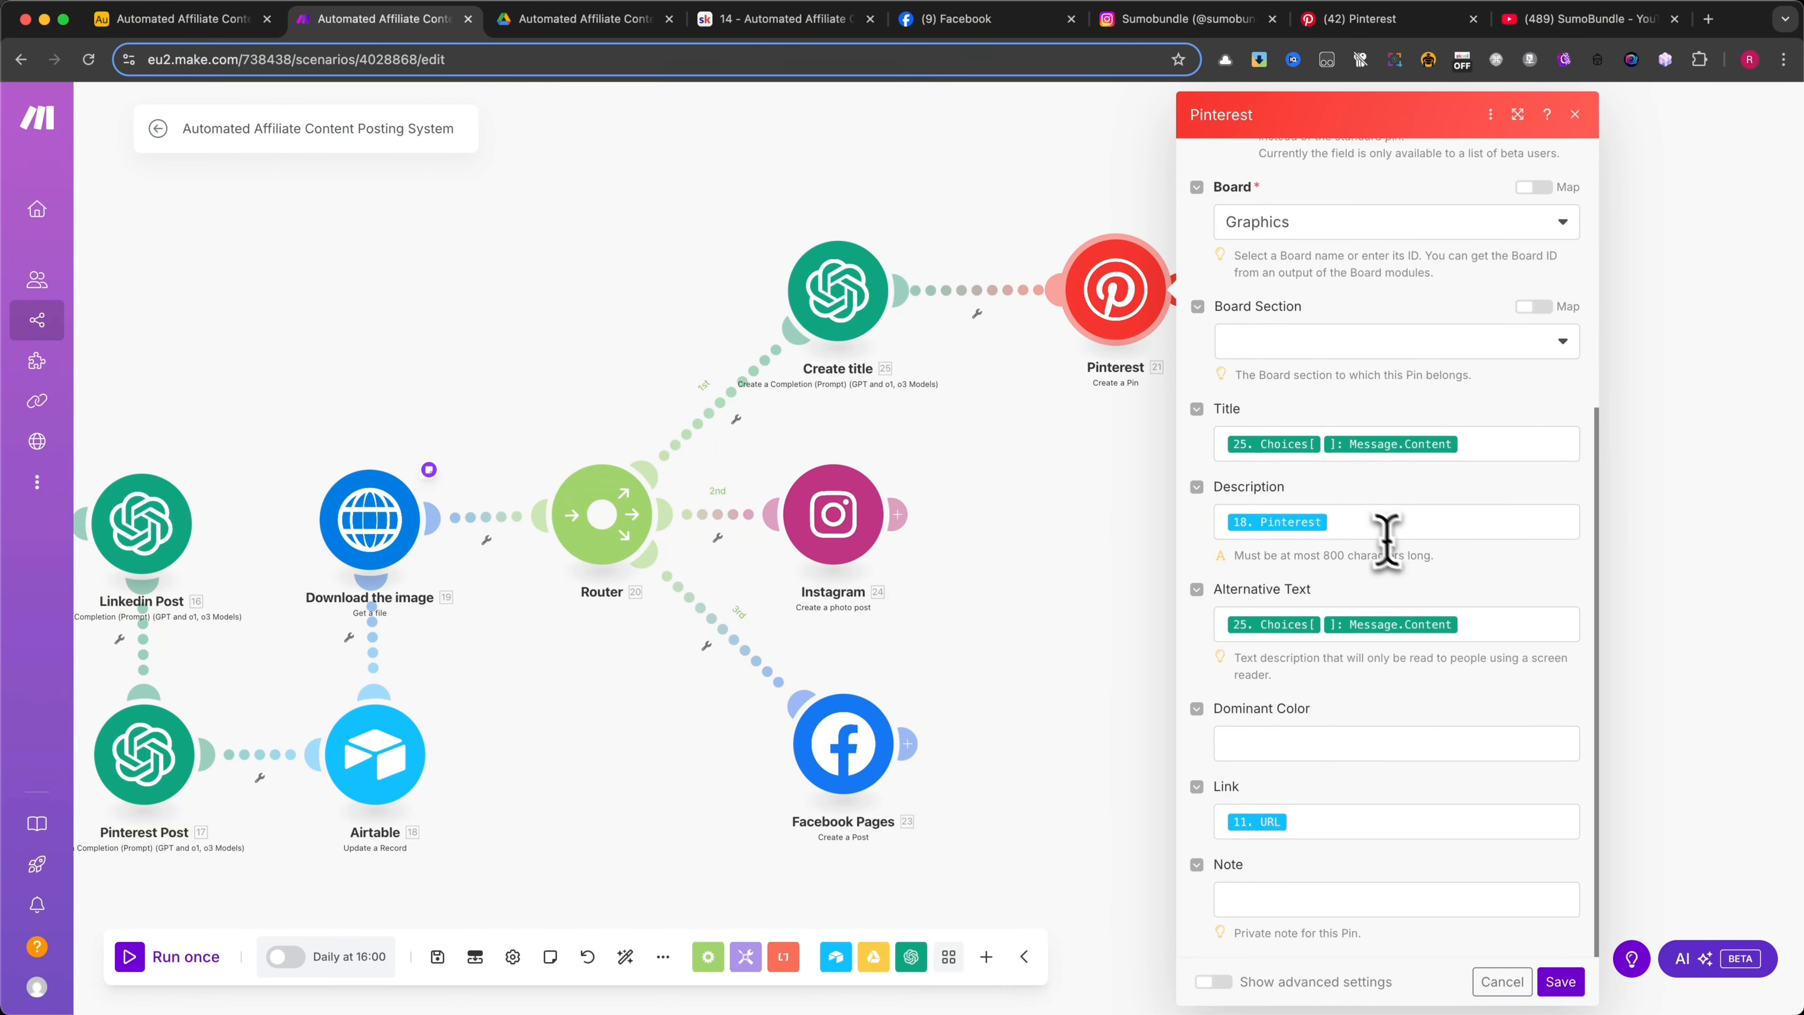
Check the pin's Description mapping from Airtable Pinterest and the Link mapping from the Search Records URL, and save the Pinterest module
left_click(1367, 526)
scroll(1066, 612, "down", 10)
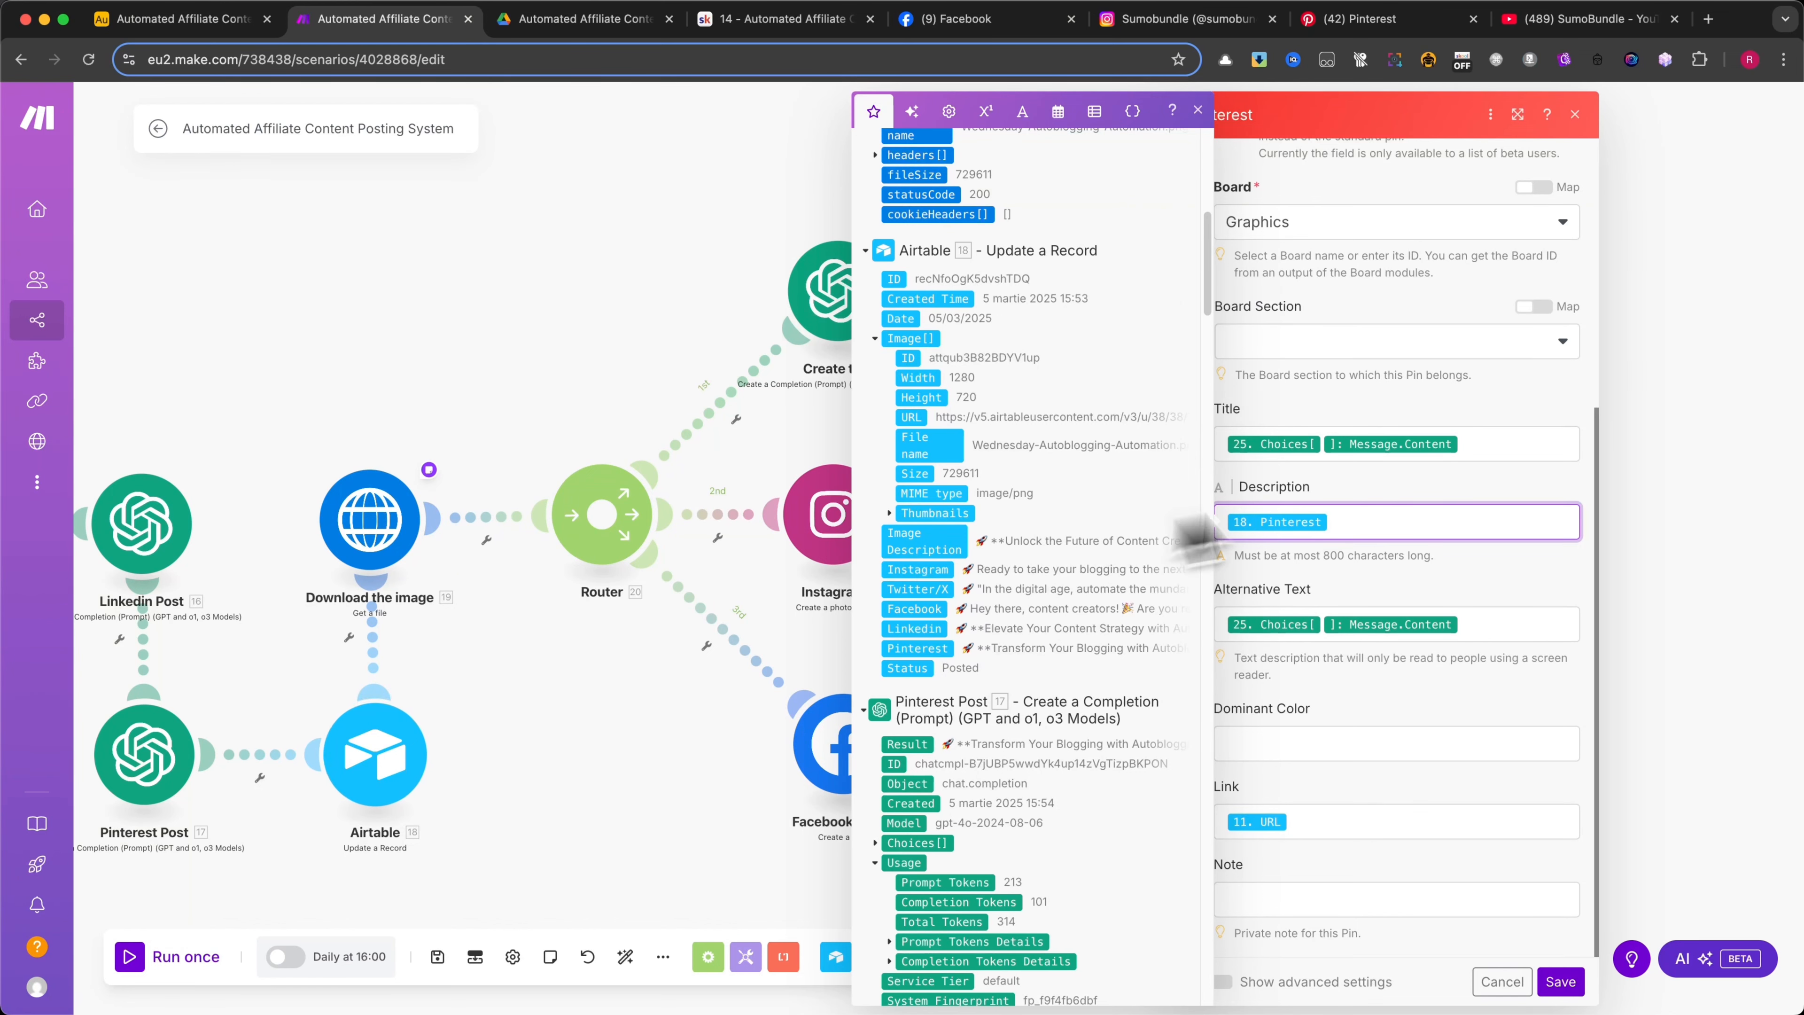
left_click(1483, 419)
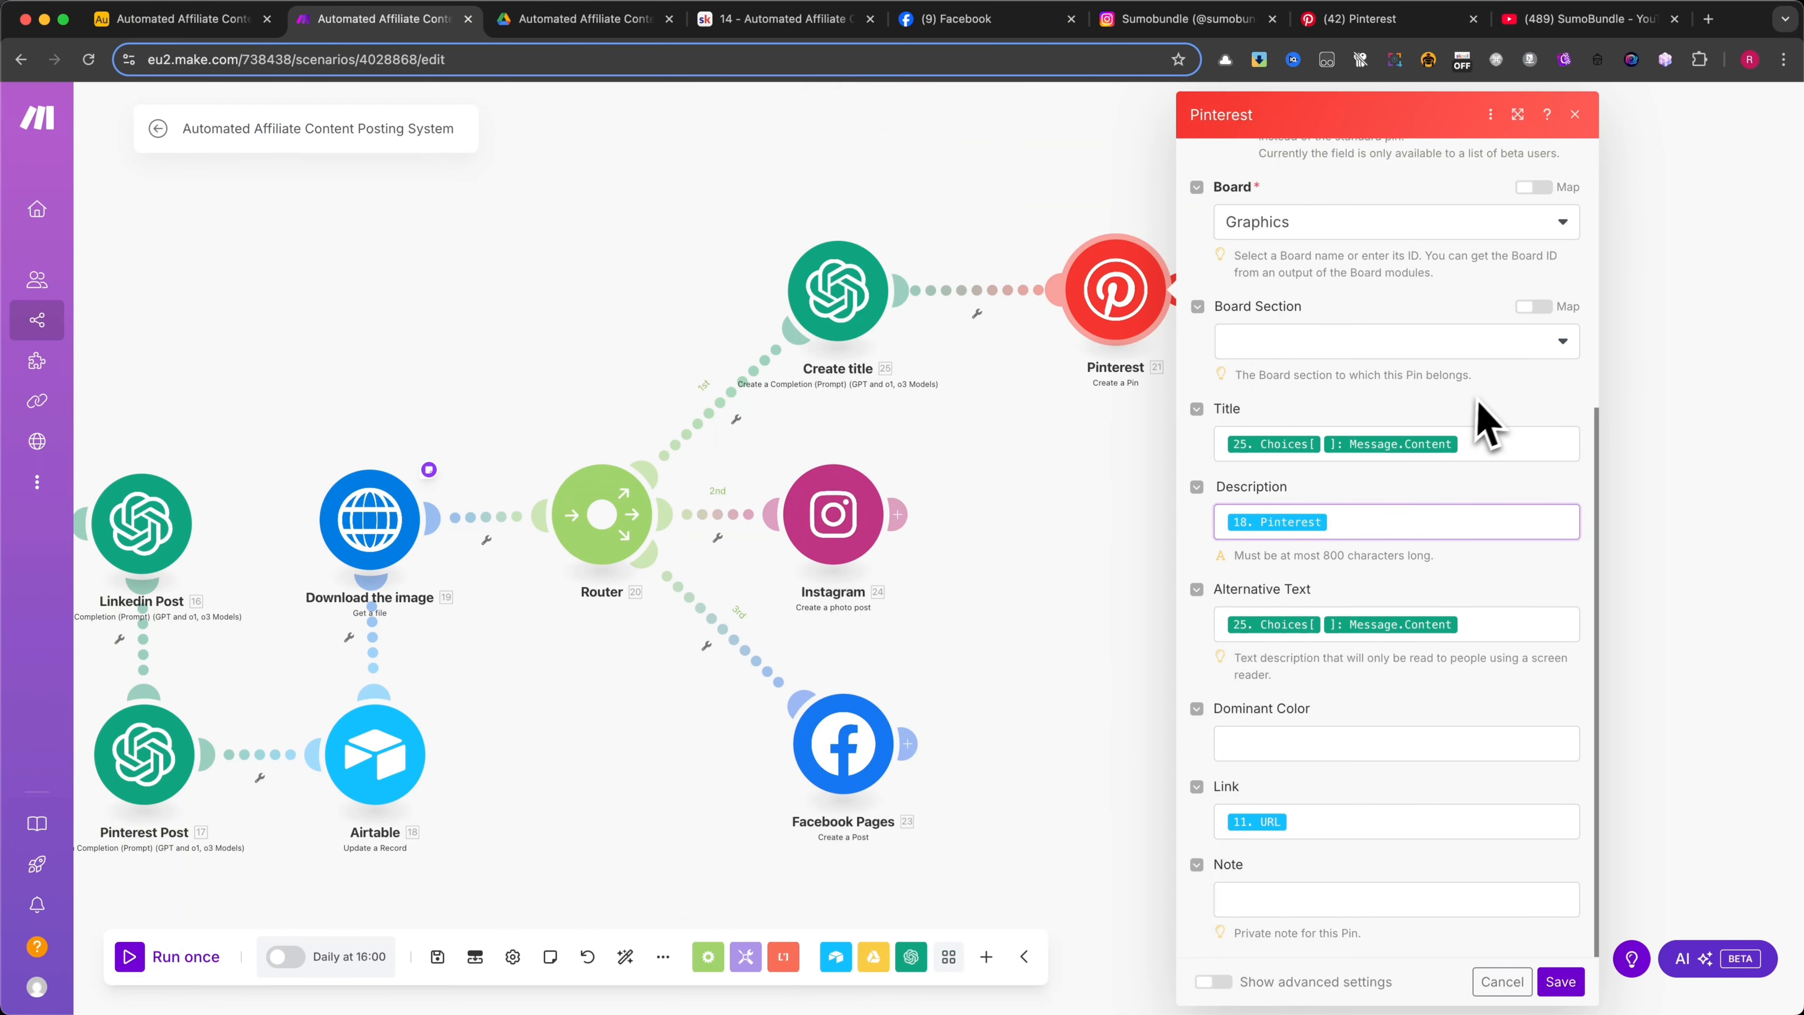
left_click(1300, 822)
scroll(1100, 640, "down", 12)
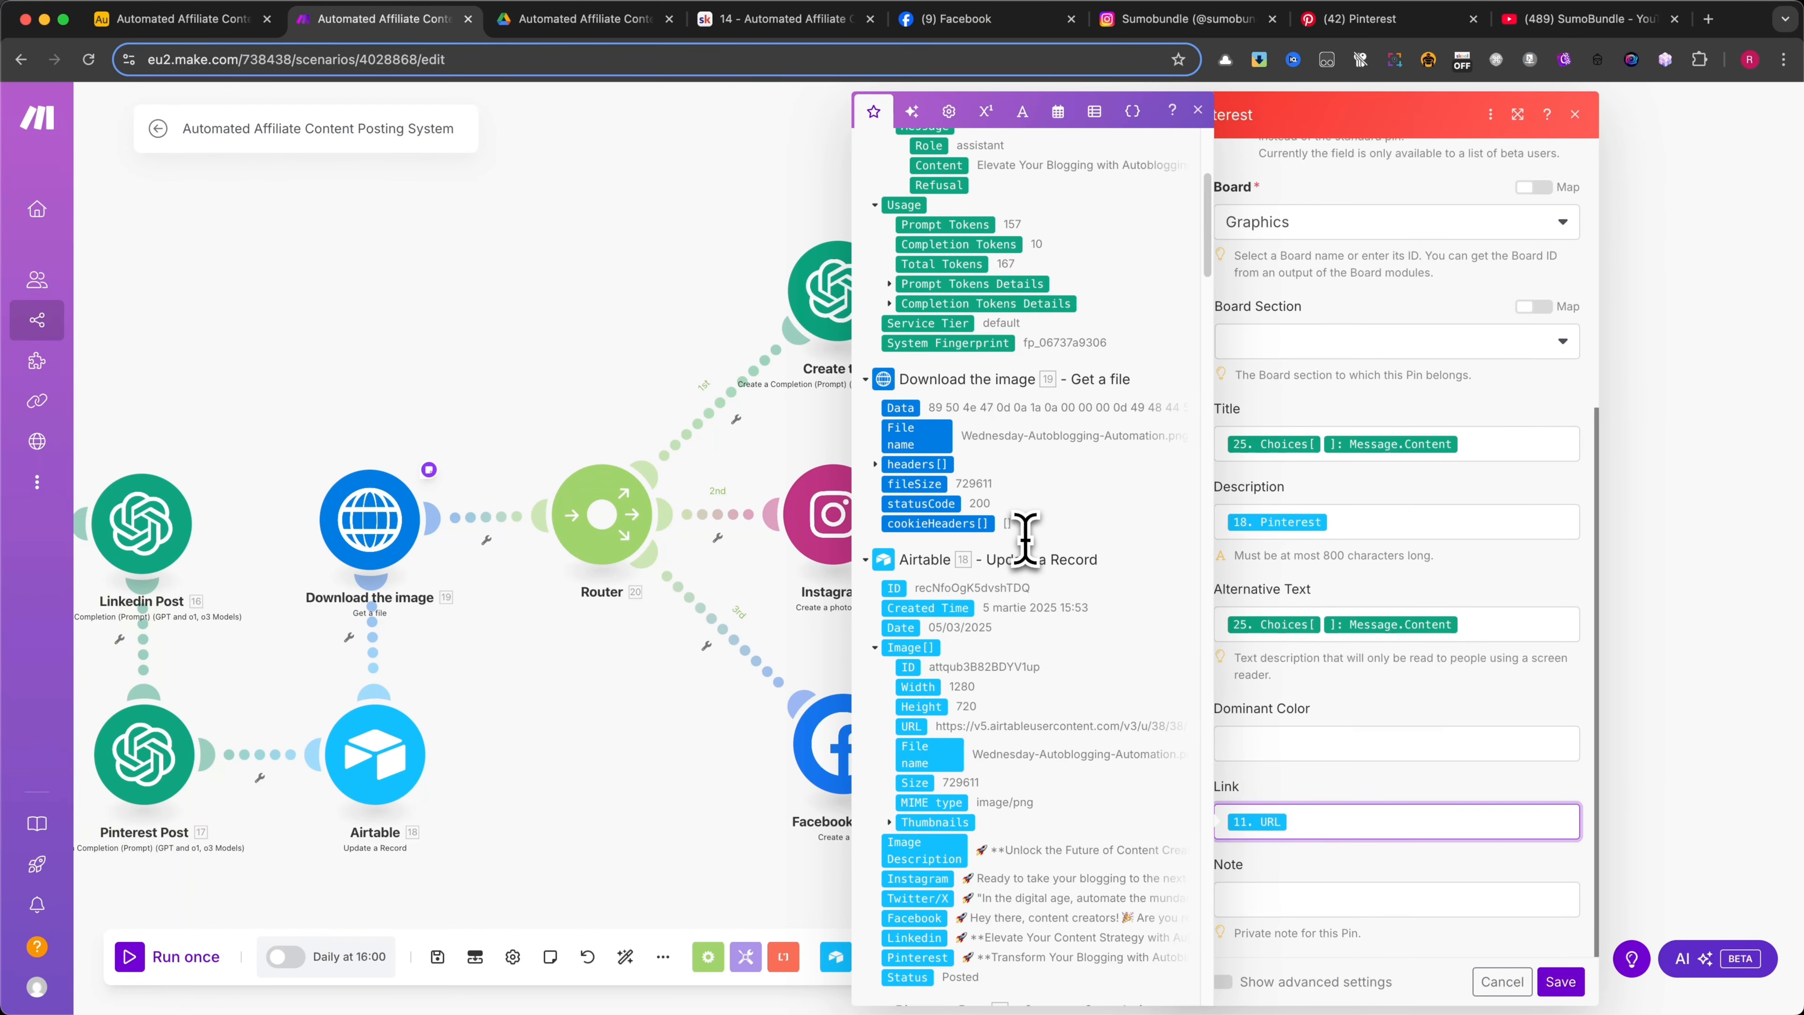
scroll(1025, 538, "down", 20)
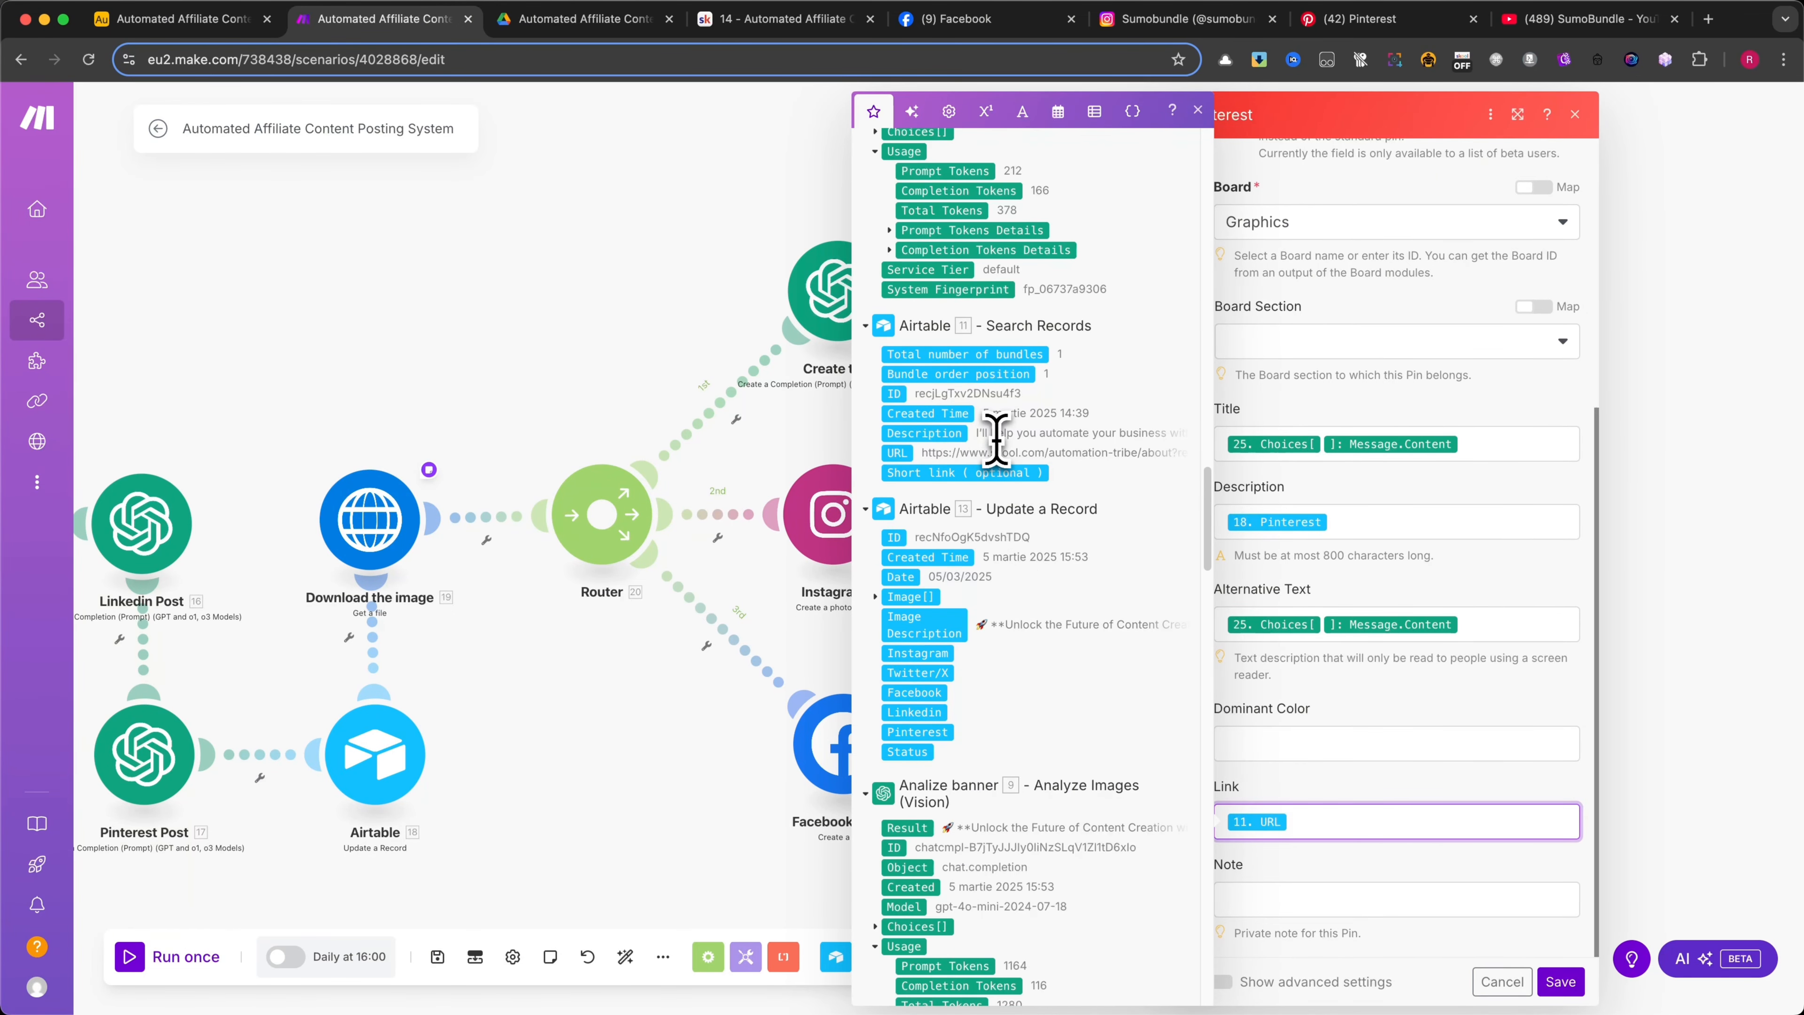
left_click(1469, 498)
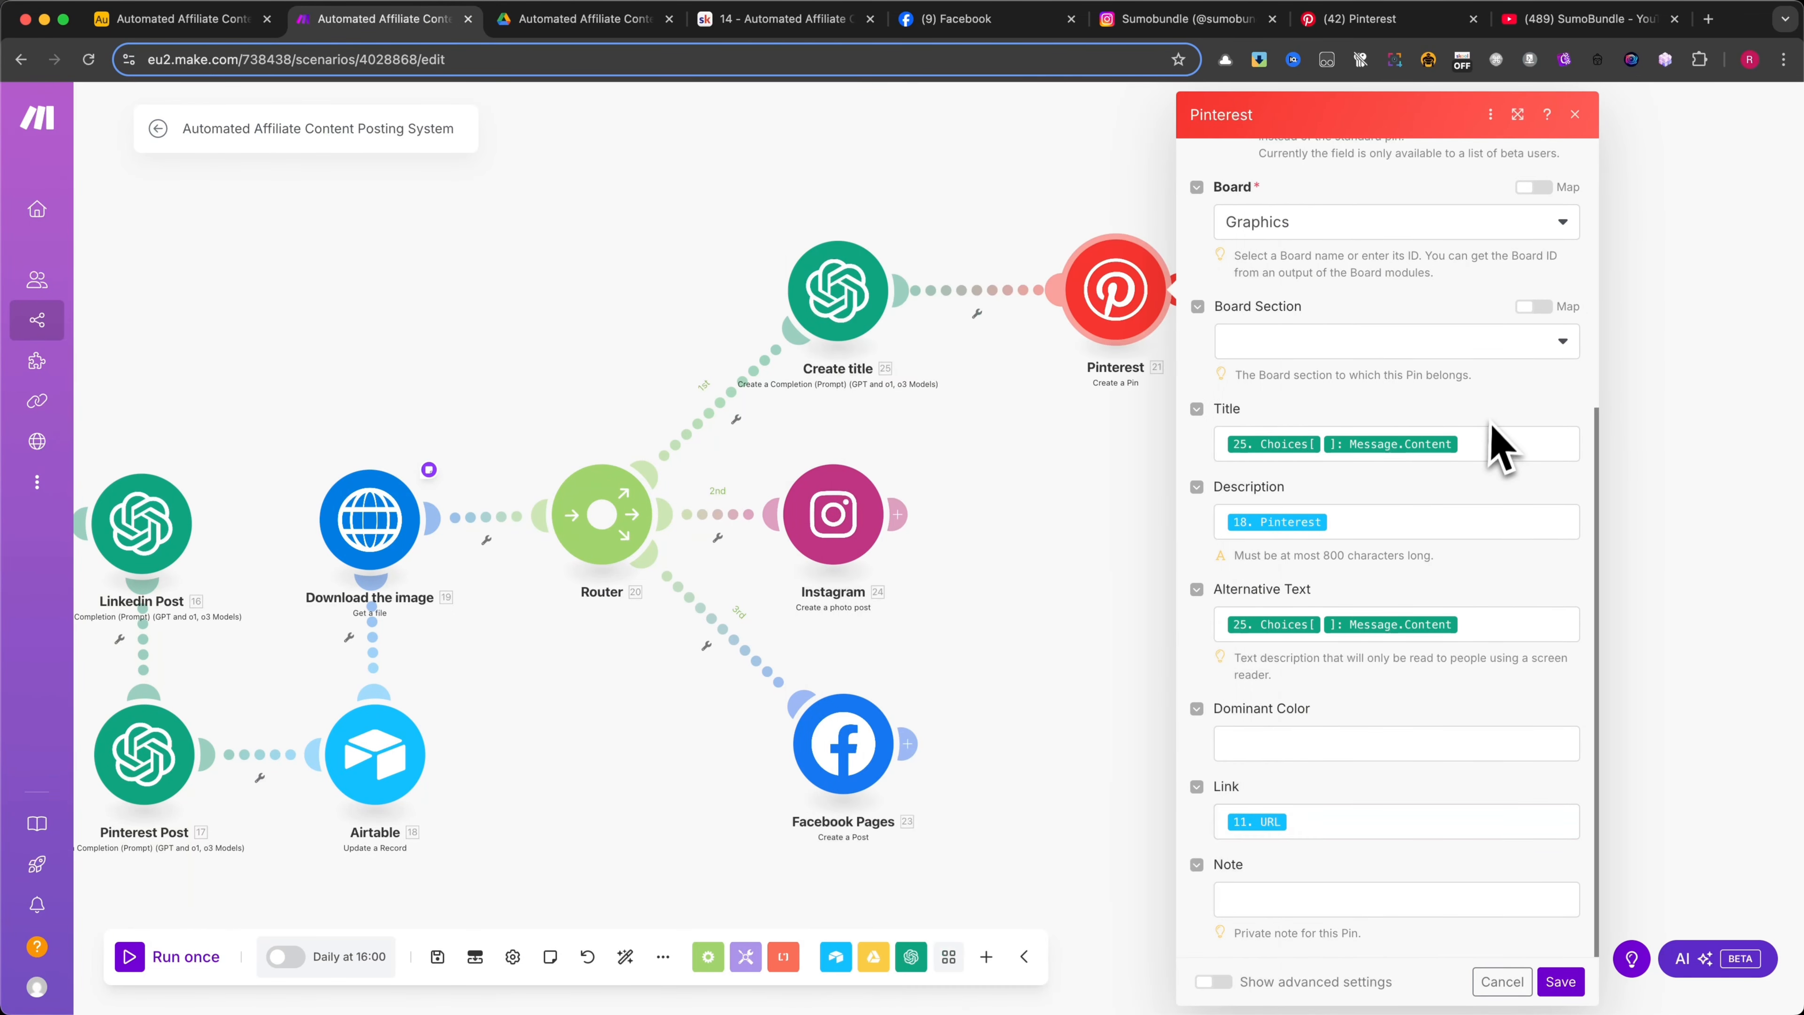
left_click(1559, 982)
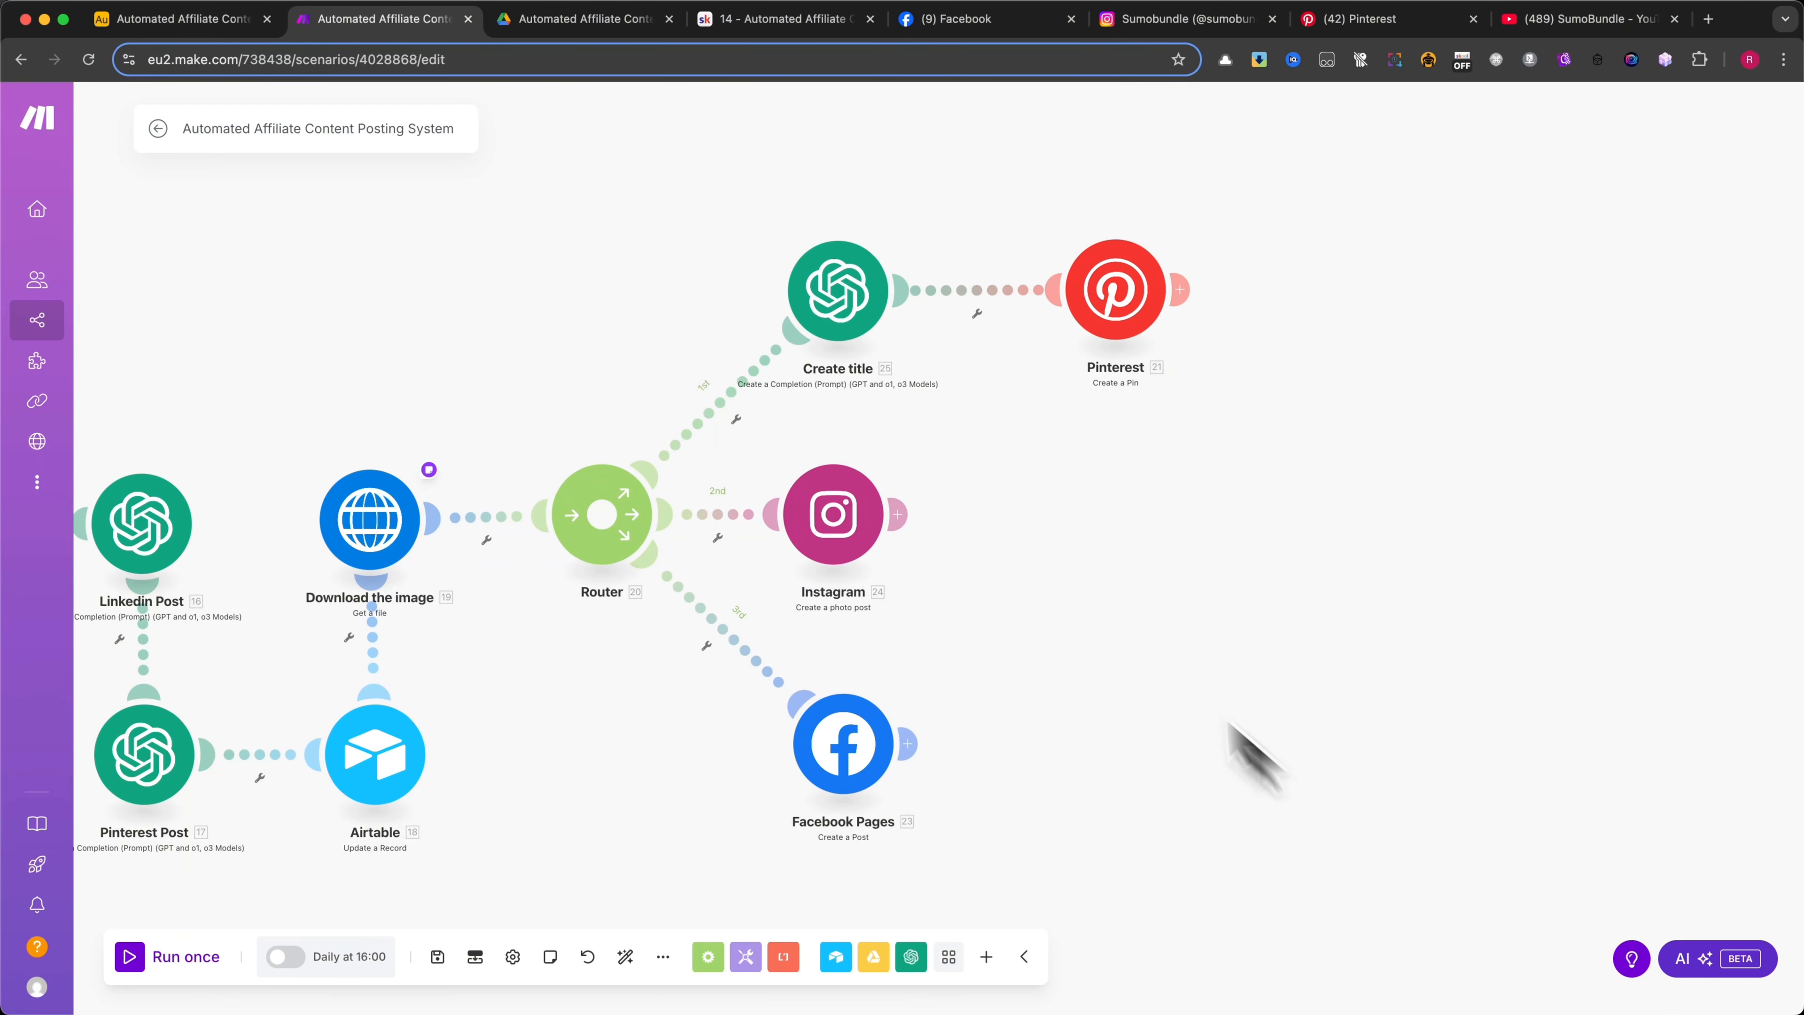
Open the Instagram module, review its Photo URL and Caption mappings including the "Join today:" link, and cancel out of it
left_click(844, 529)
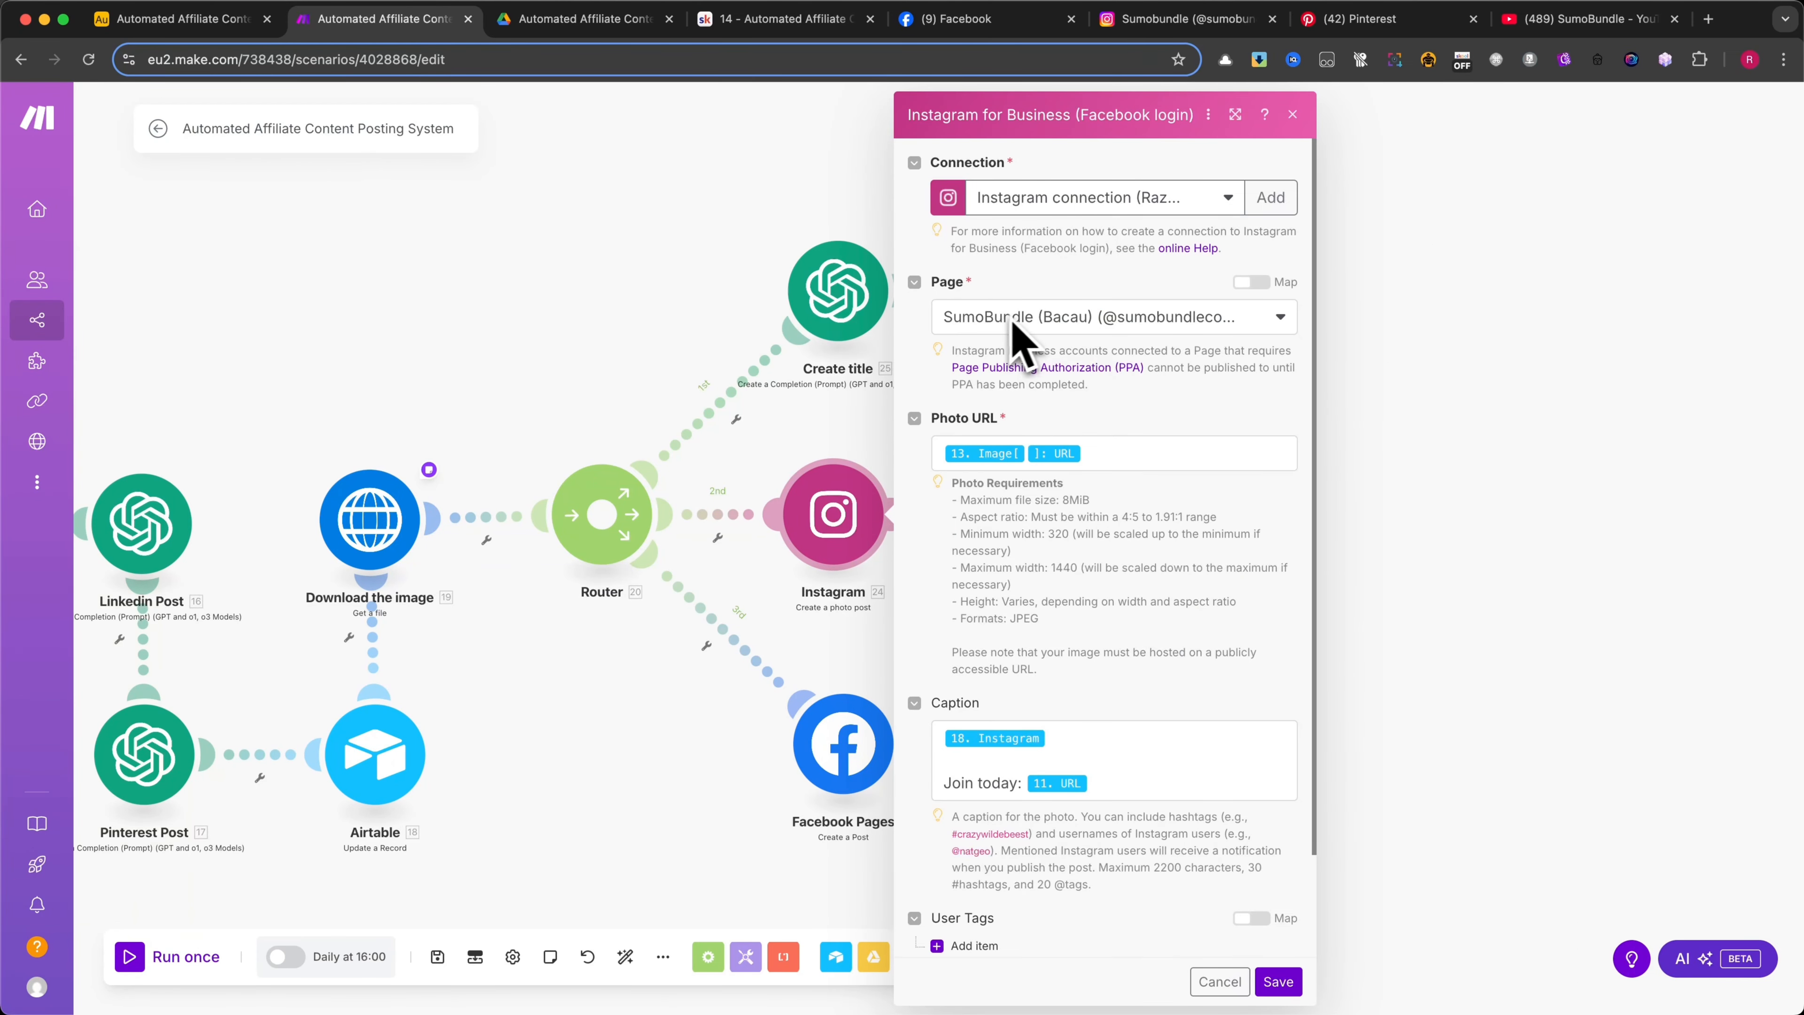
left_click(1114, 455)
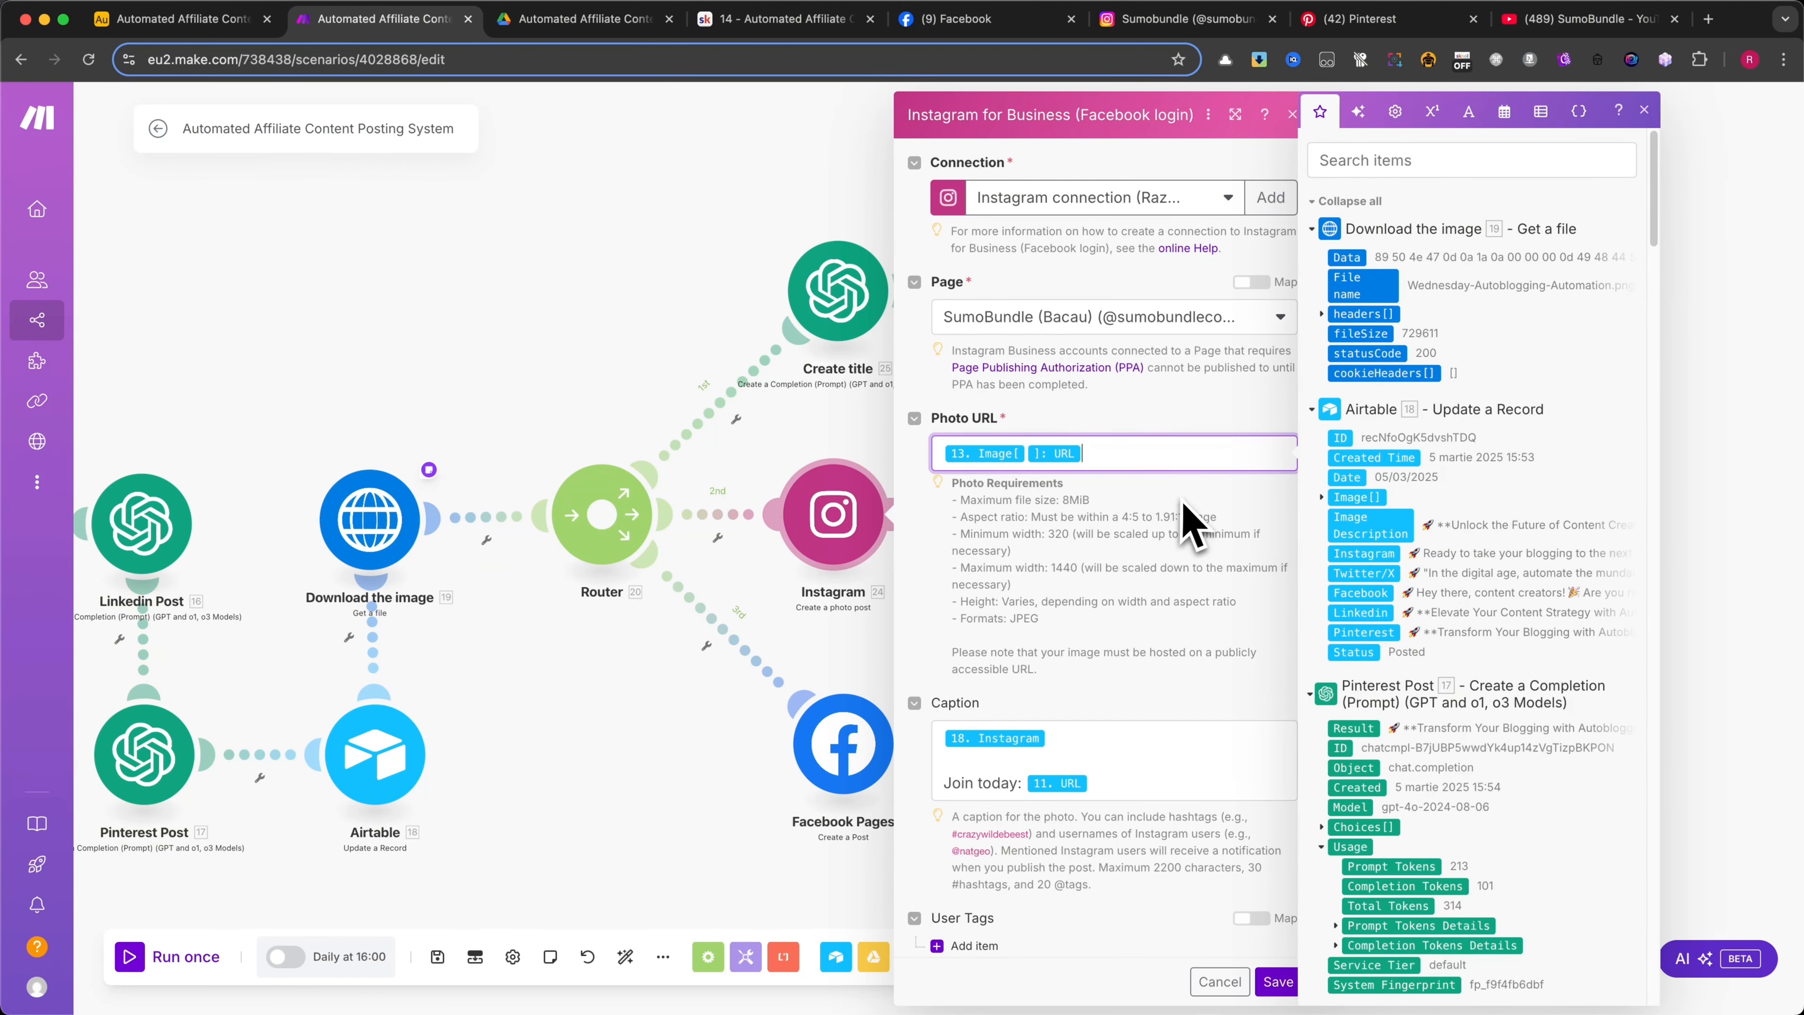
scroll(1151, 562, "down", 2)
left_click(1083, 624)
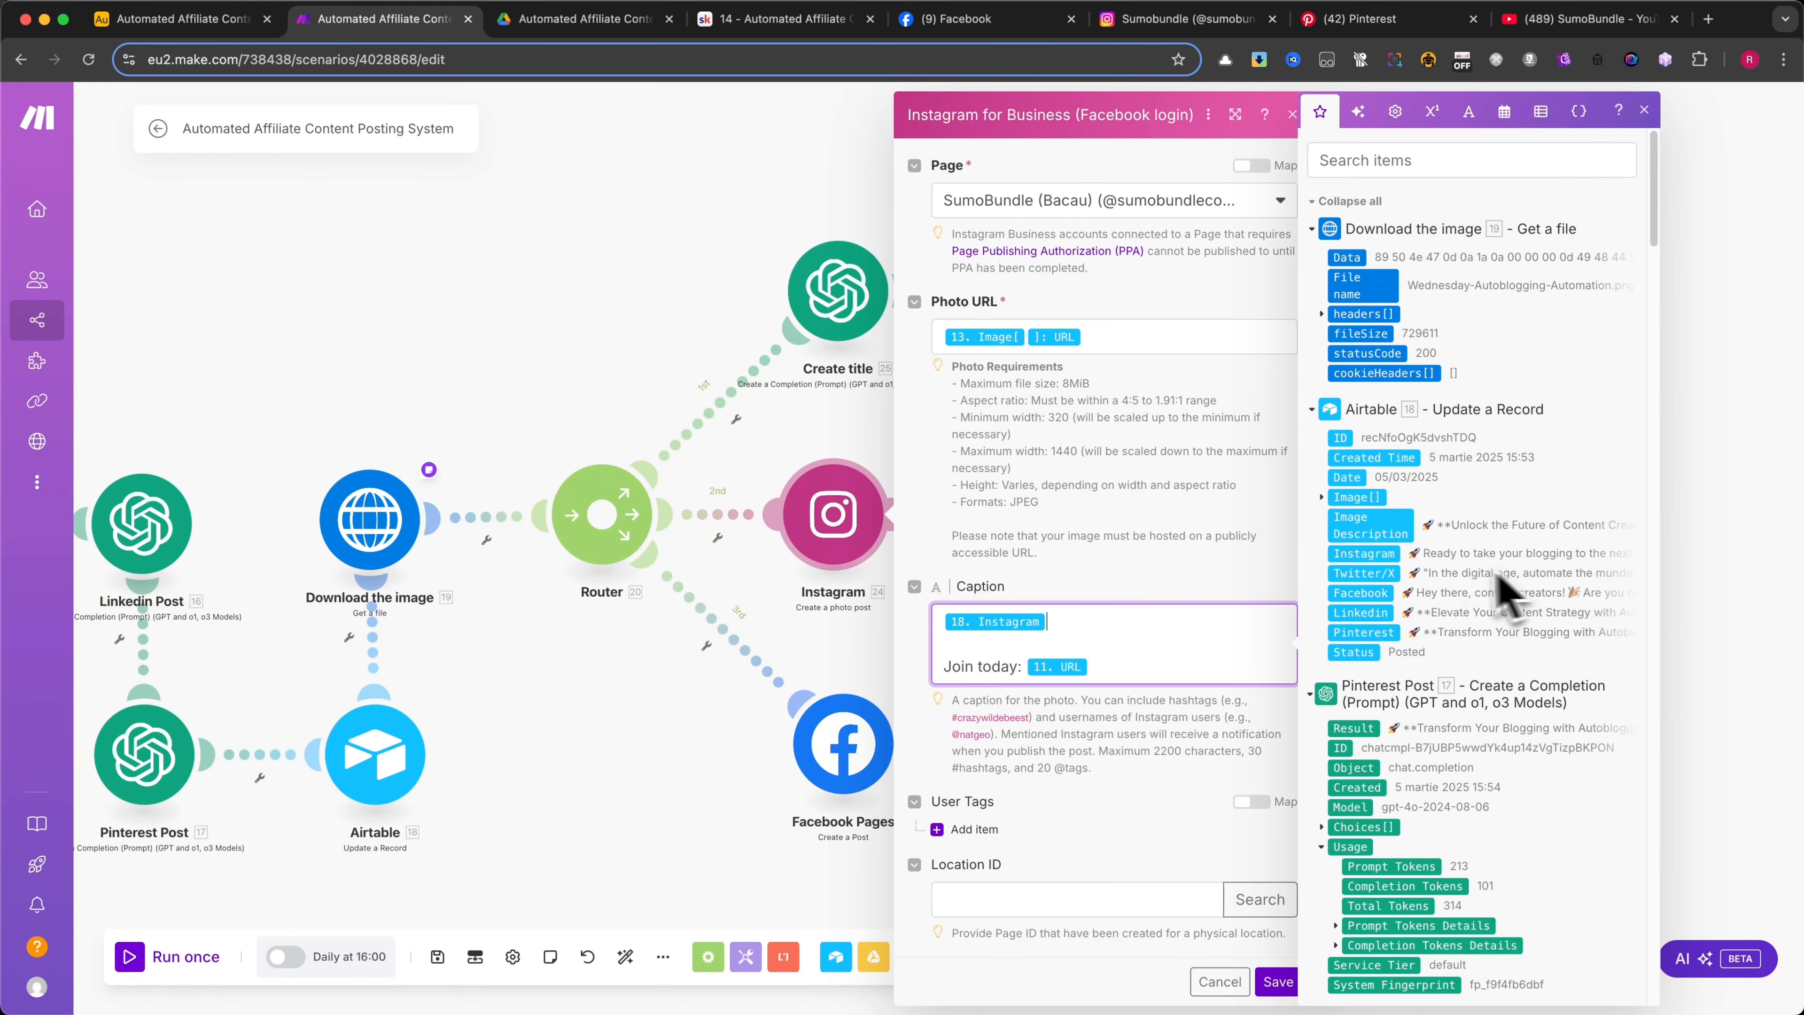
left_click(1149, 666)
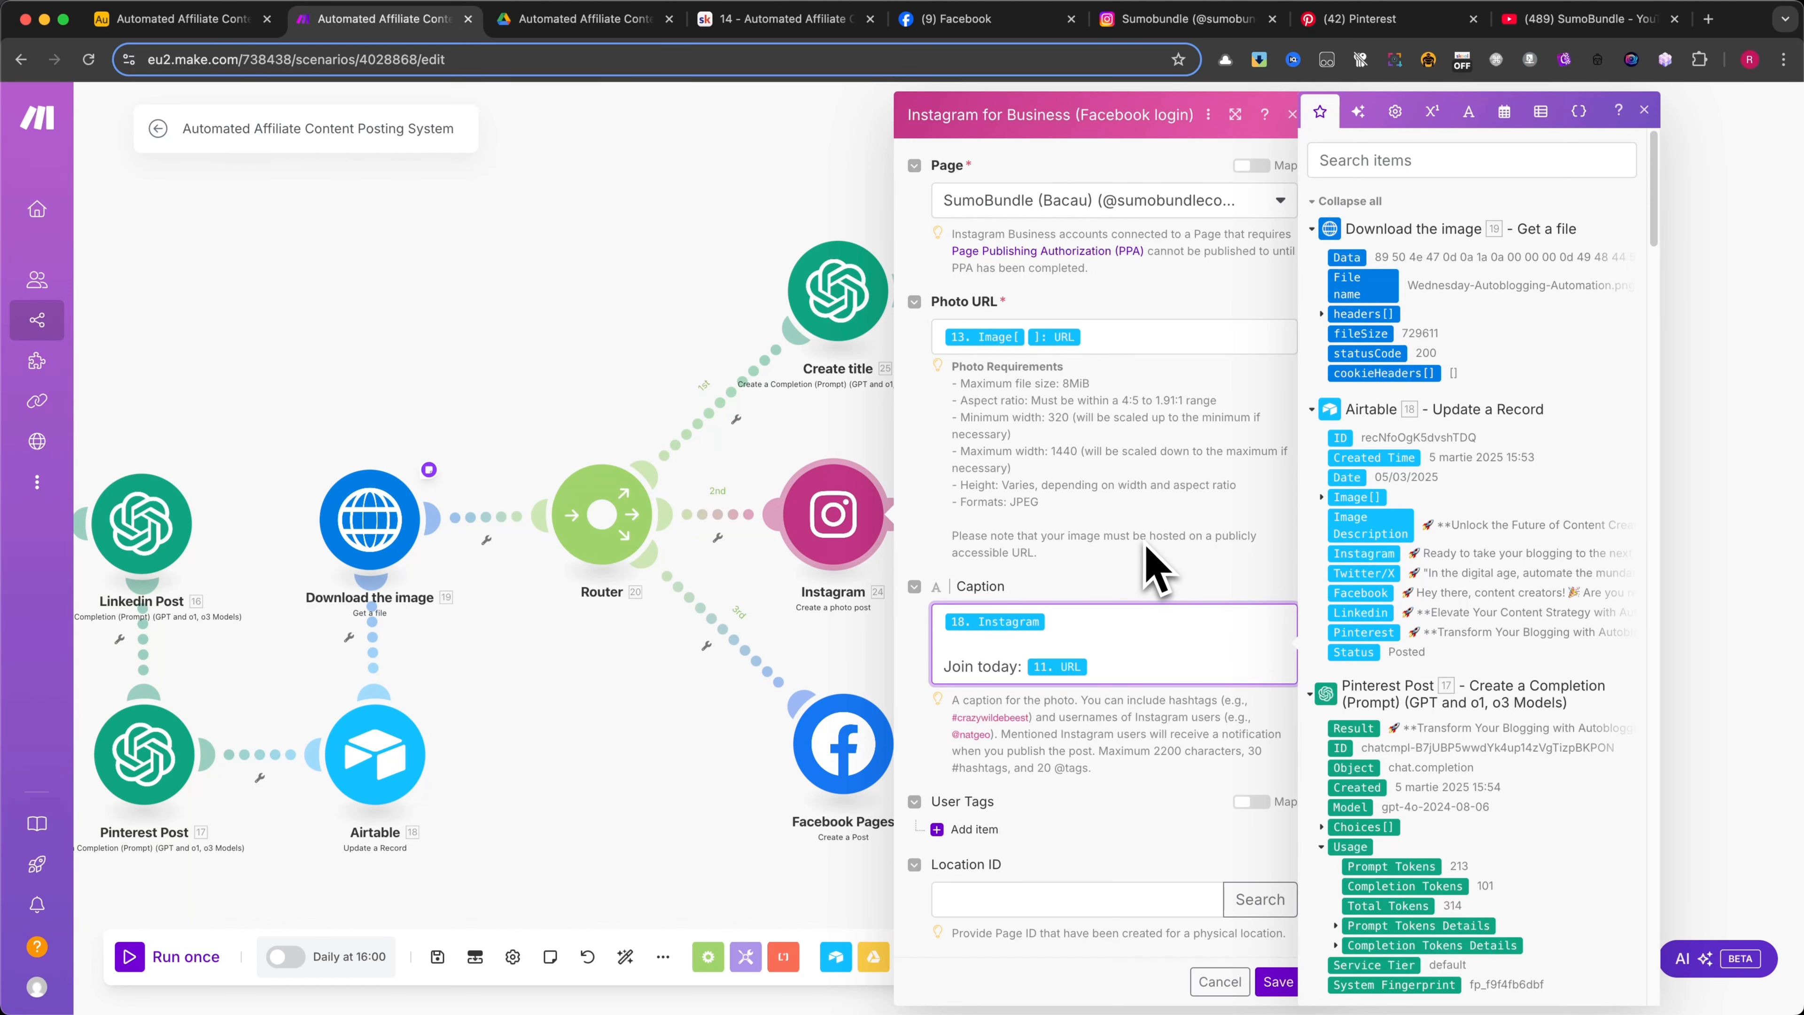
left_click(1218, 979)
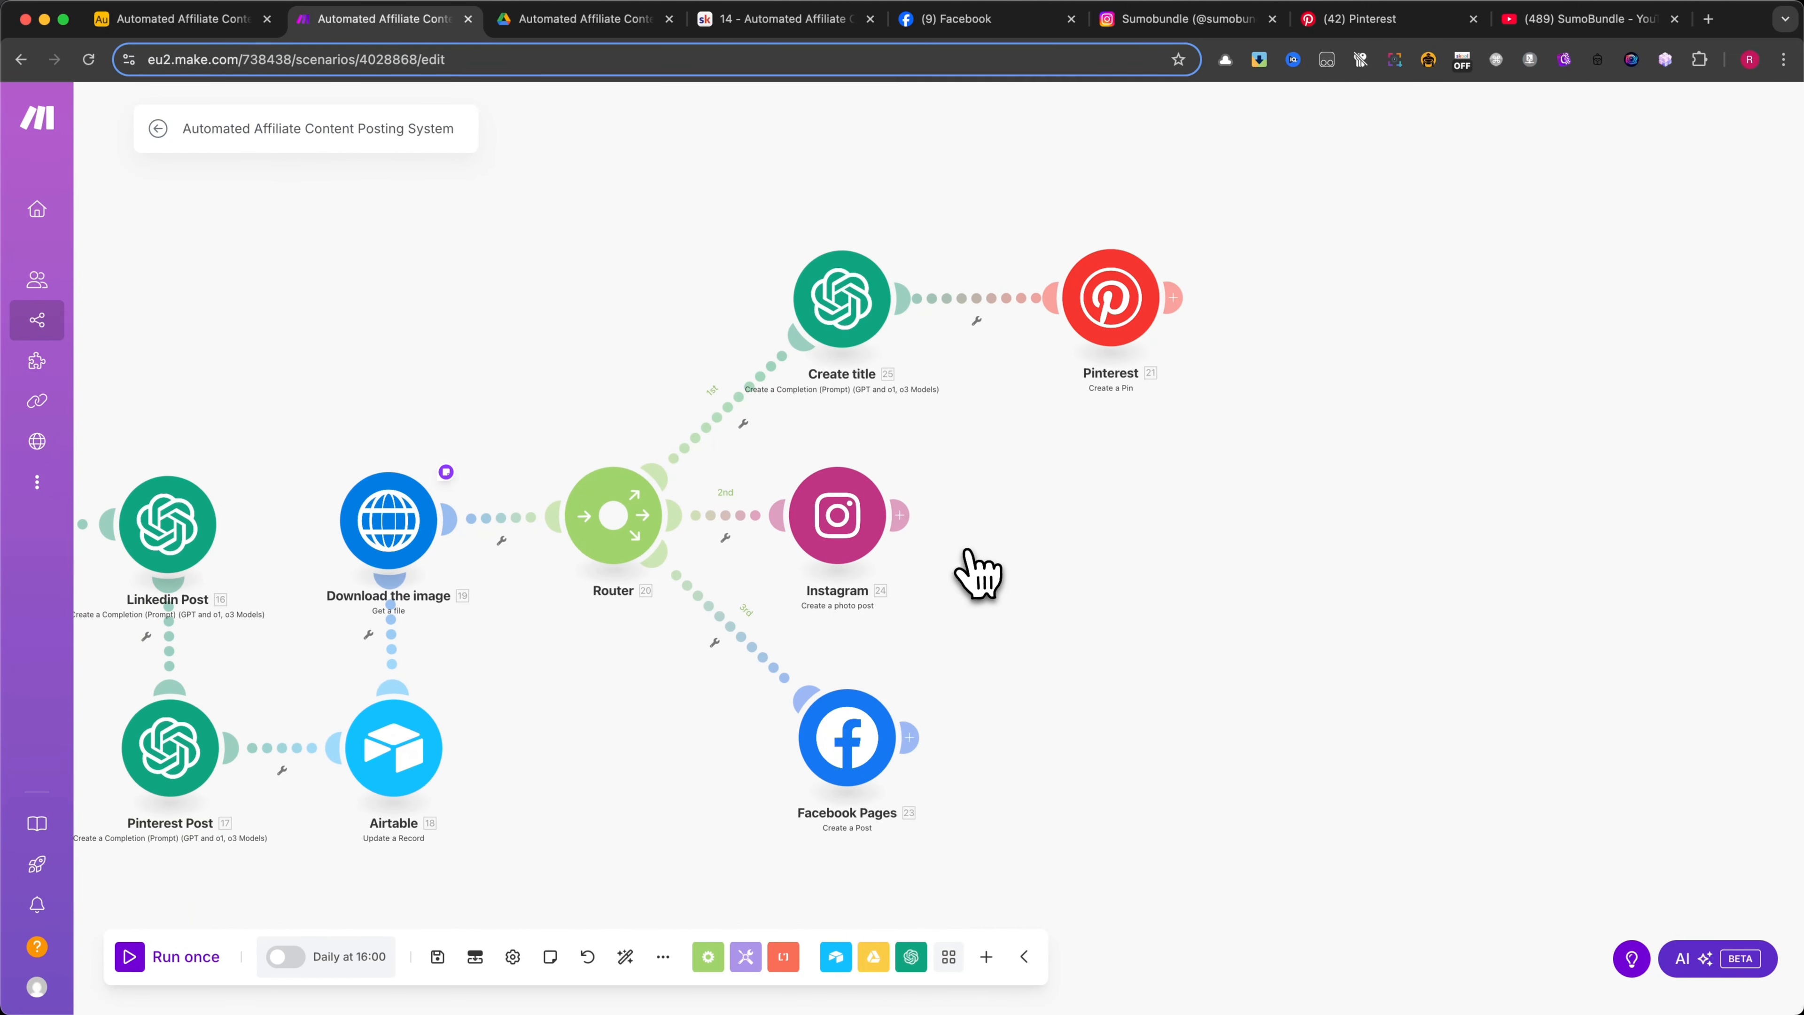
Open the Facebook Pages module and check the SumoBundle page and the Airtable Facebook text mapped as the Message
left_click(865, 710)
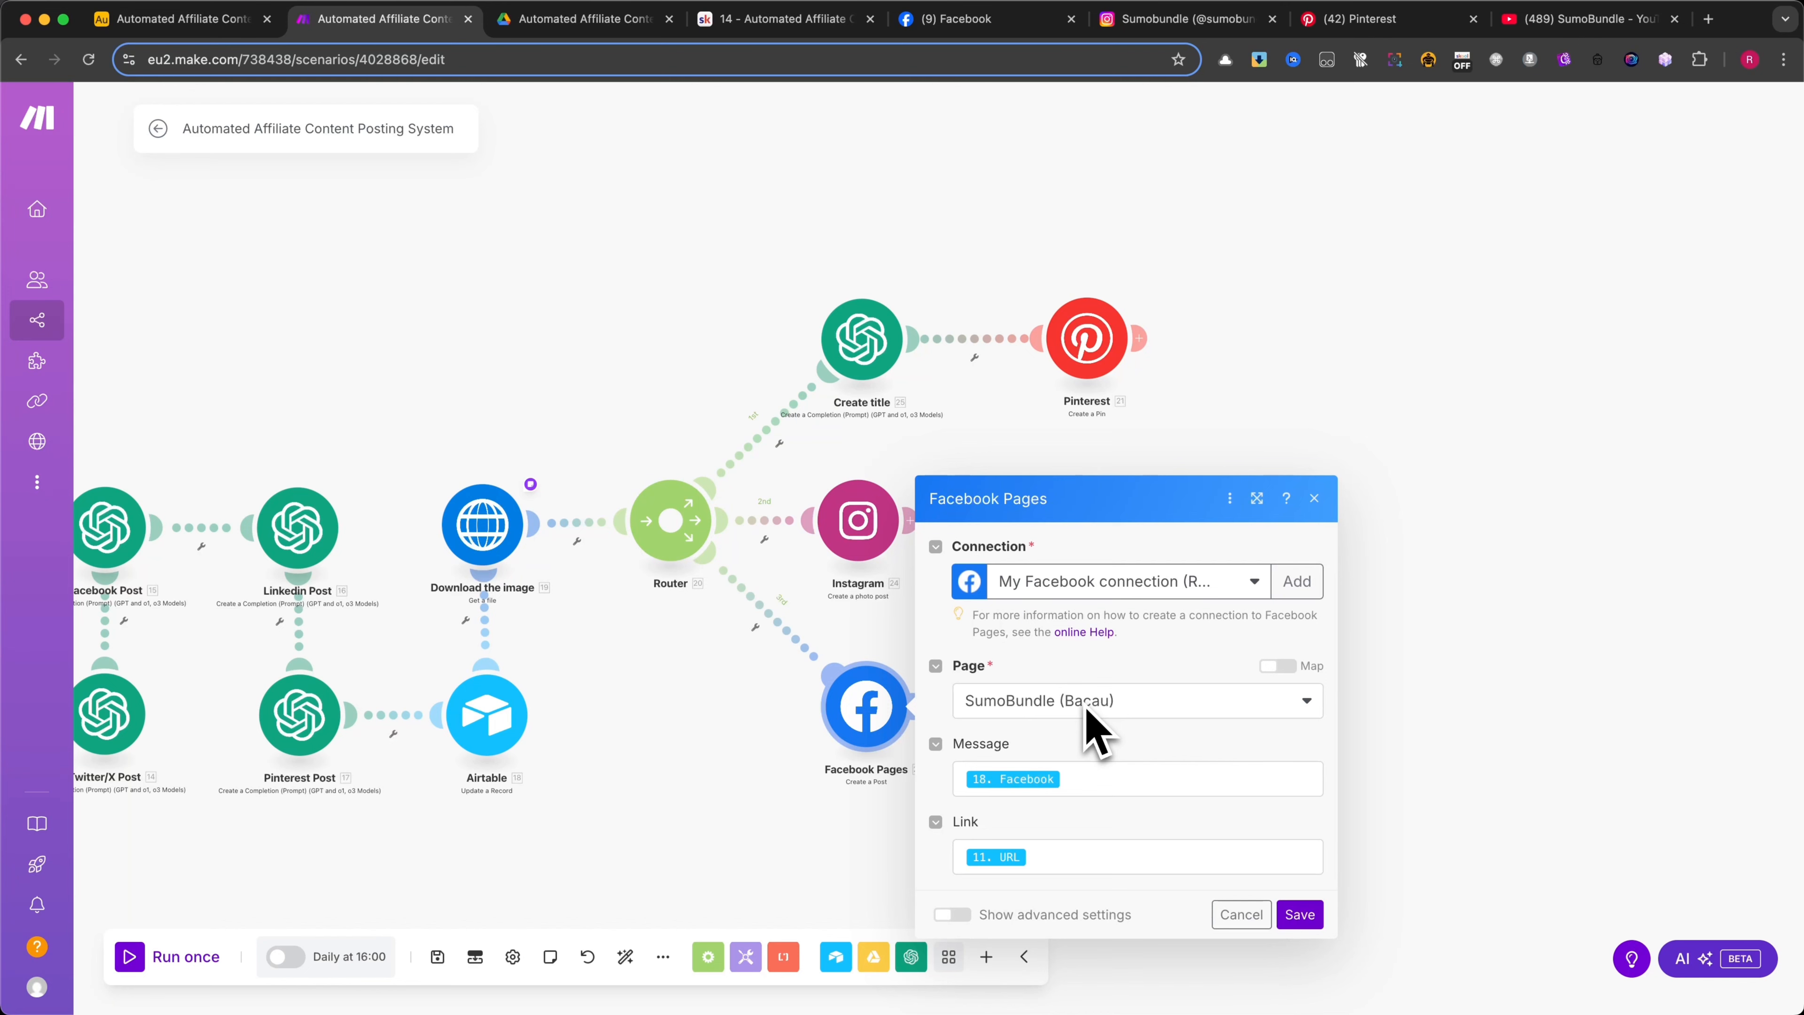
left_click(1079, 780)
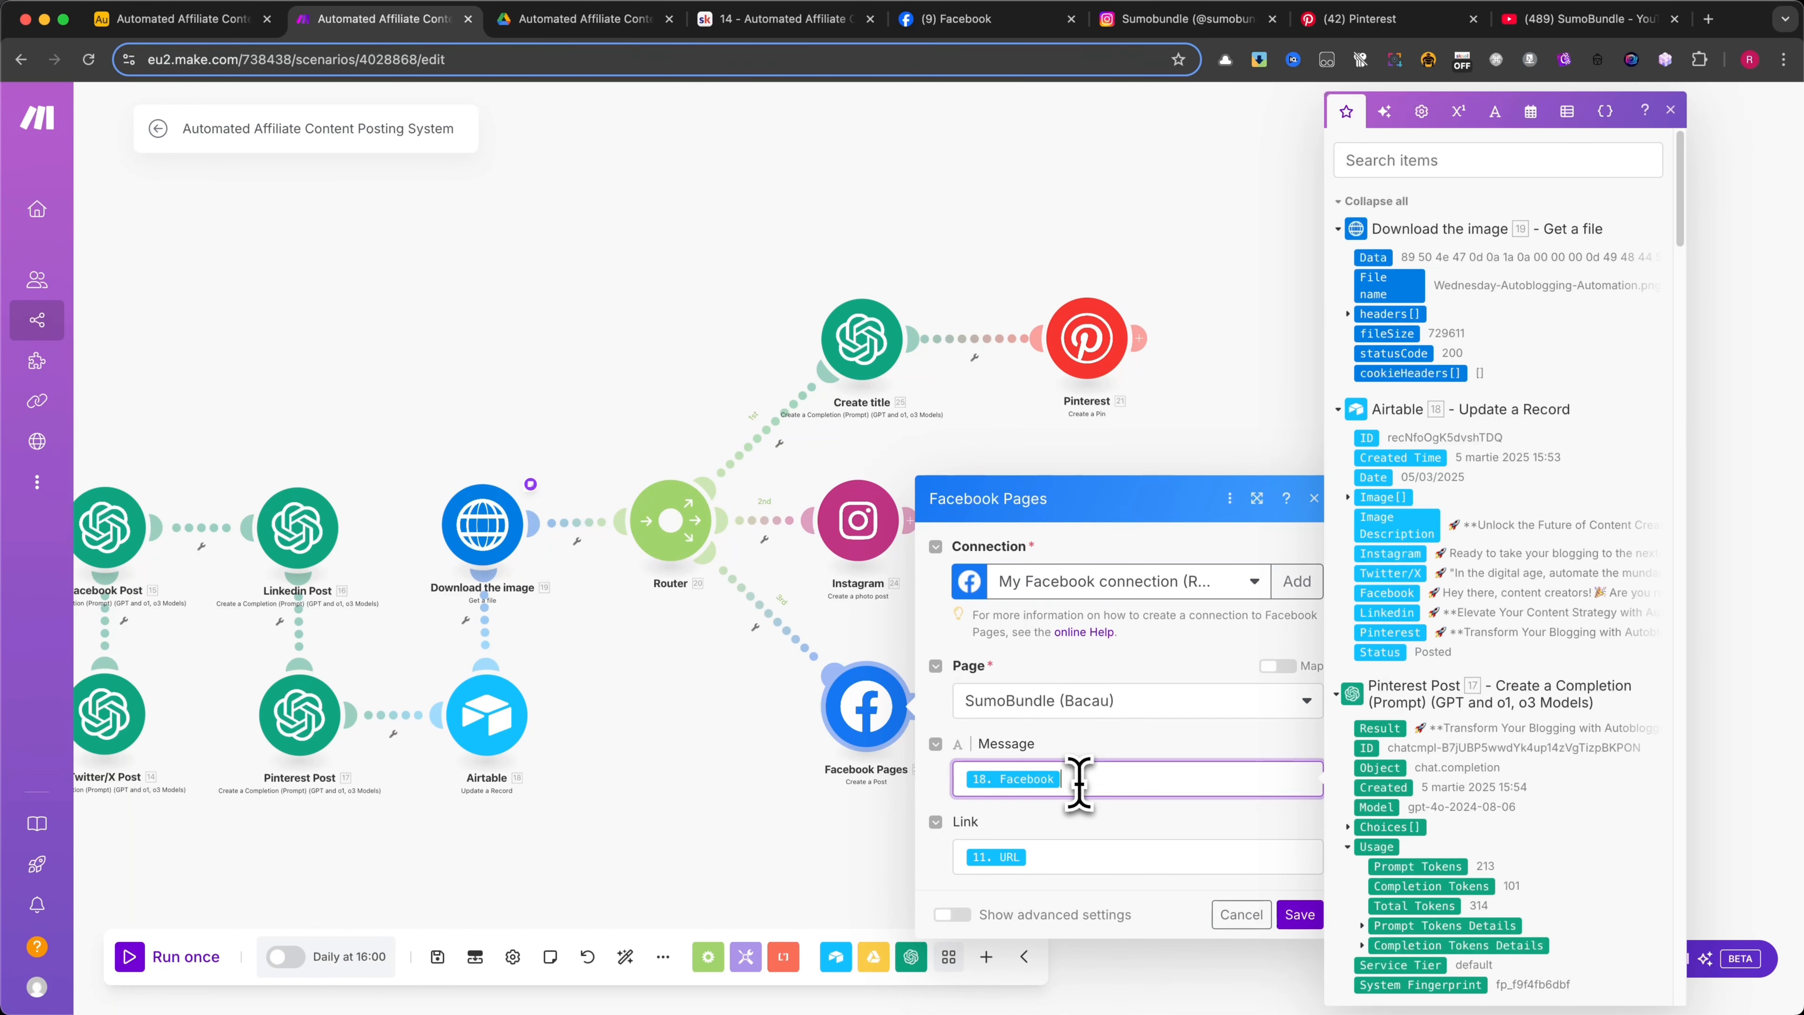
left_click(1103, 741)
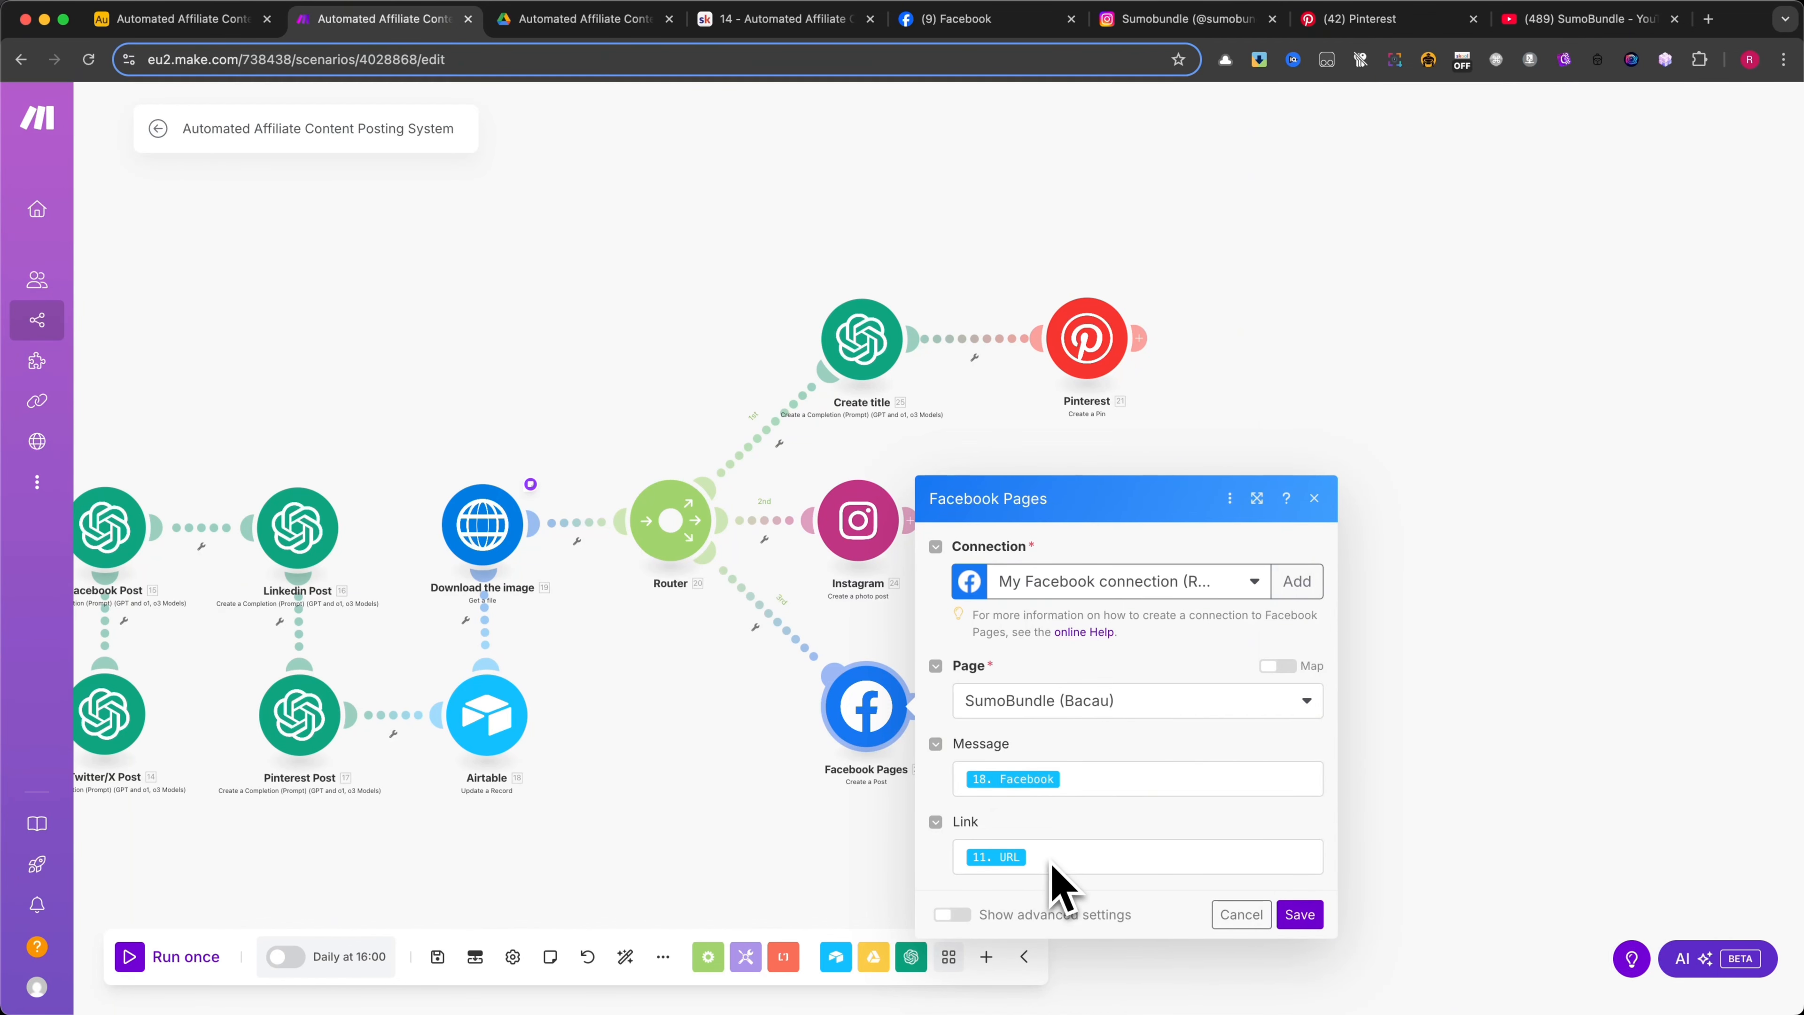
left_click(1078, 779)
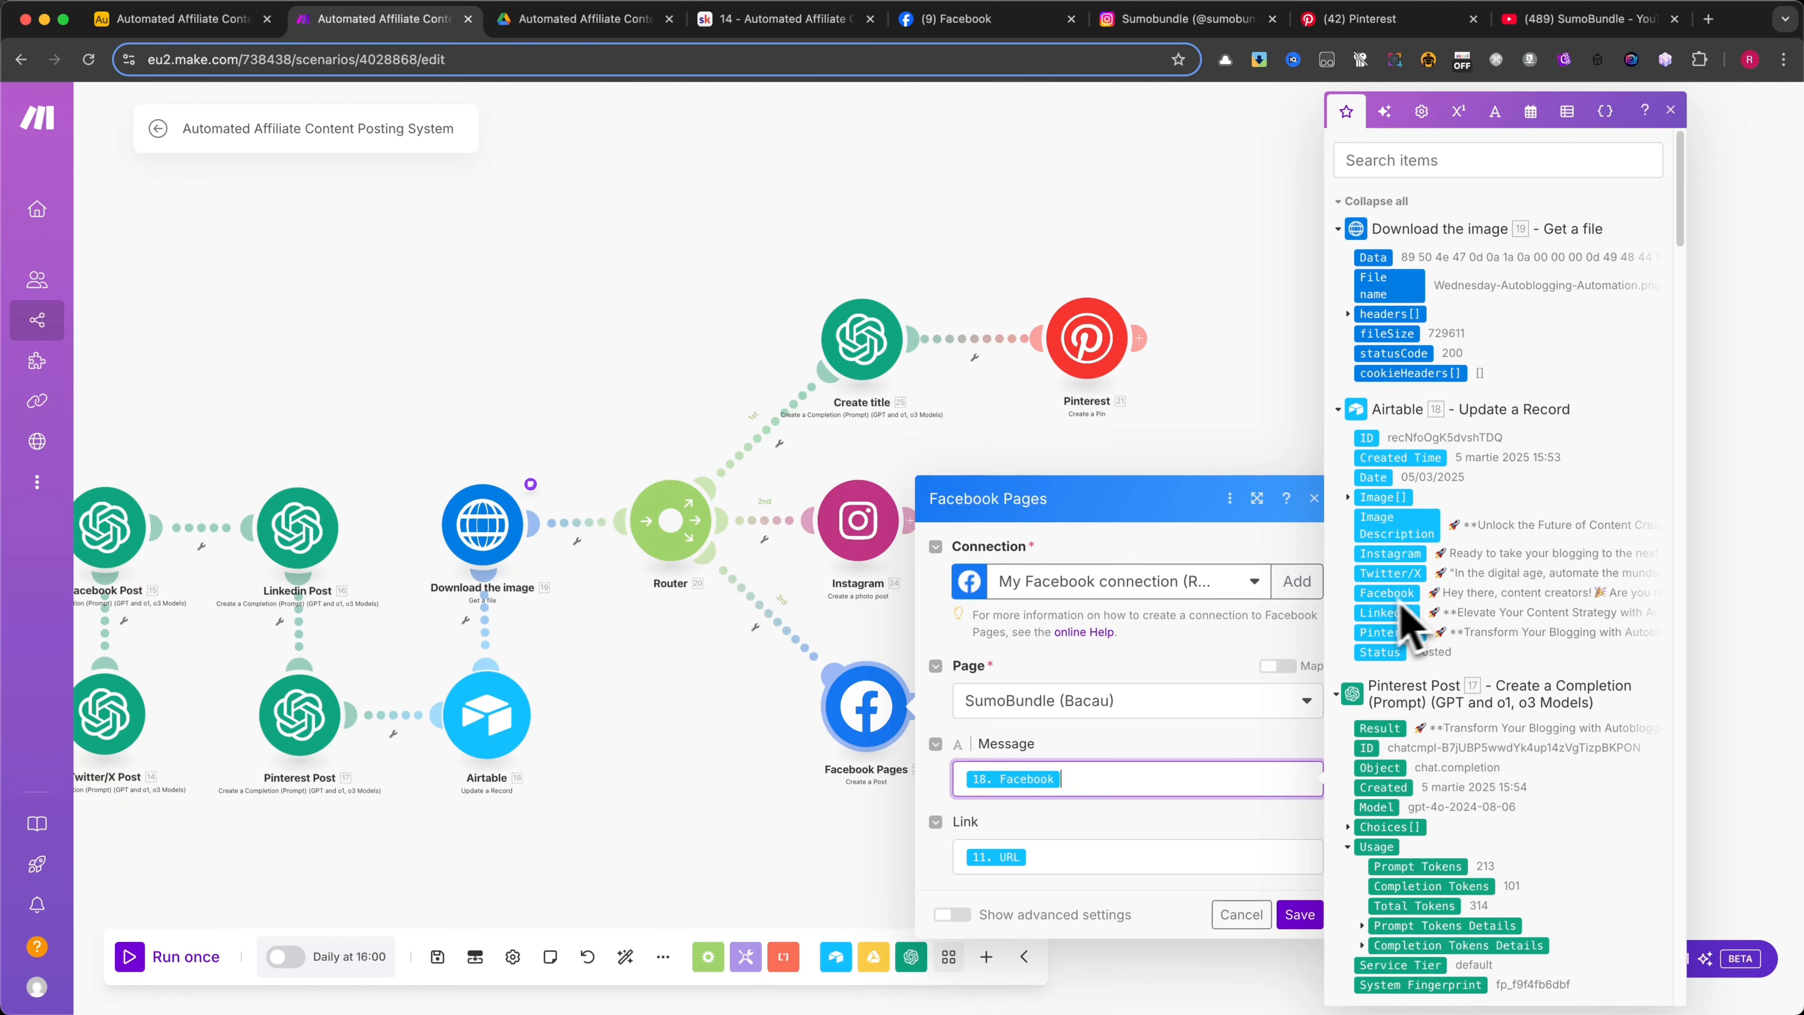
Trace the Facebook post's Link mapping to the Airtable Search Records URL, and cancel out of the module
left_click(1058, 857)
scroll(1548, 753, "down", 10)
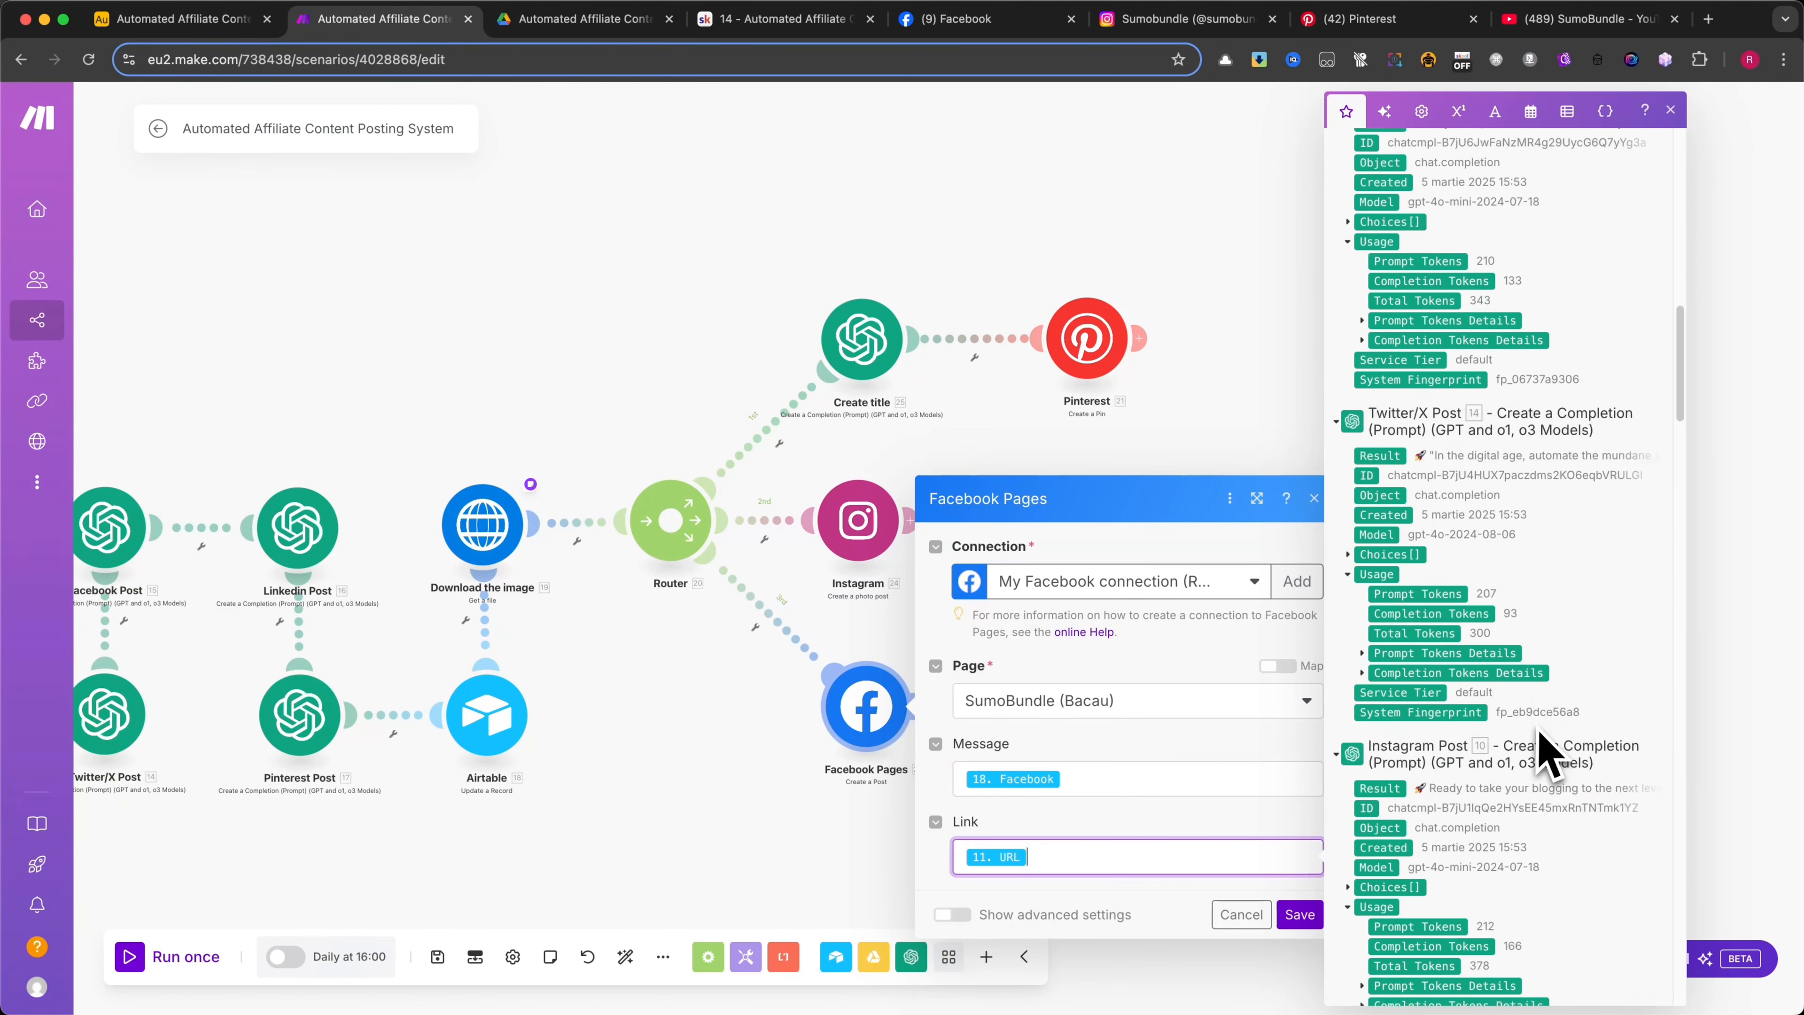
scroll(1548, 754, "up", 3)
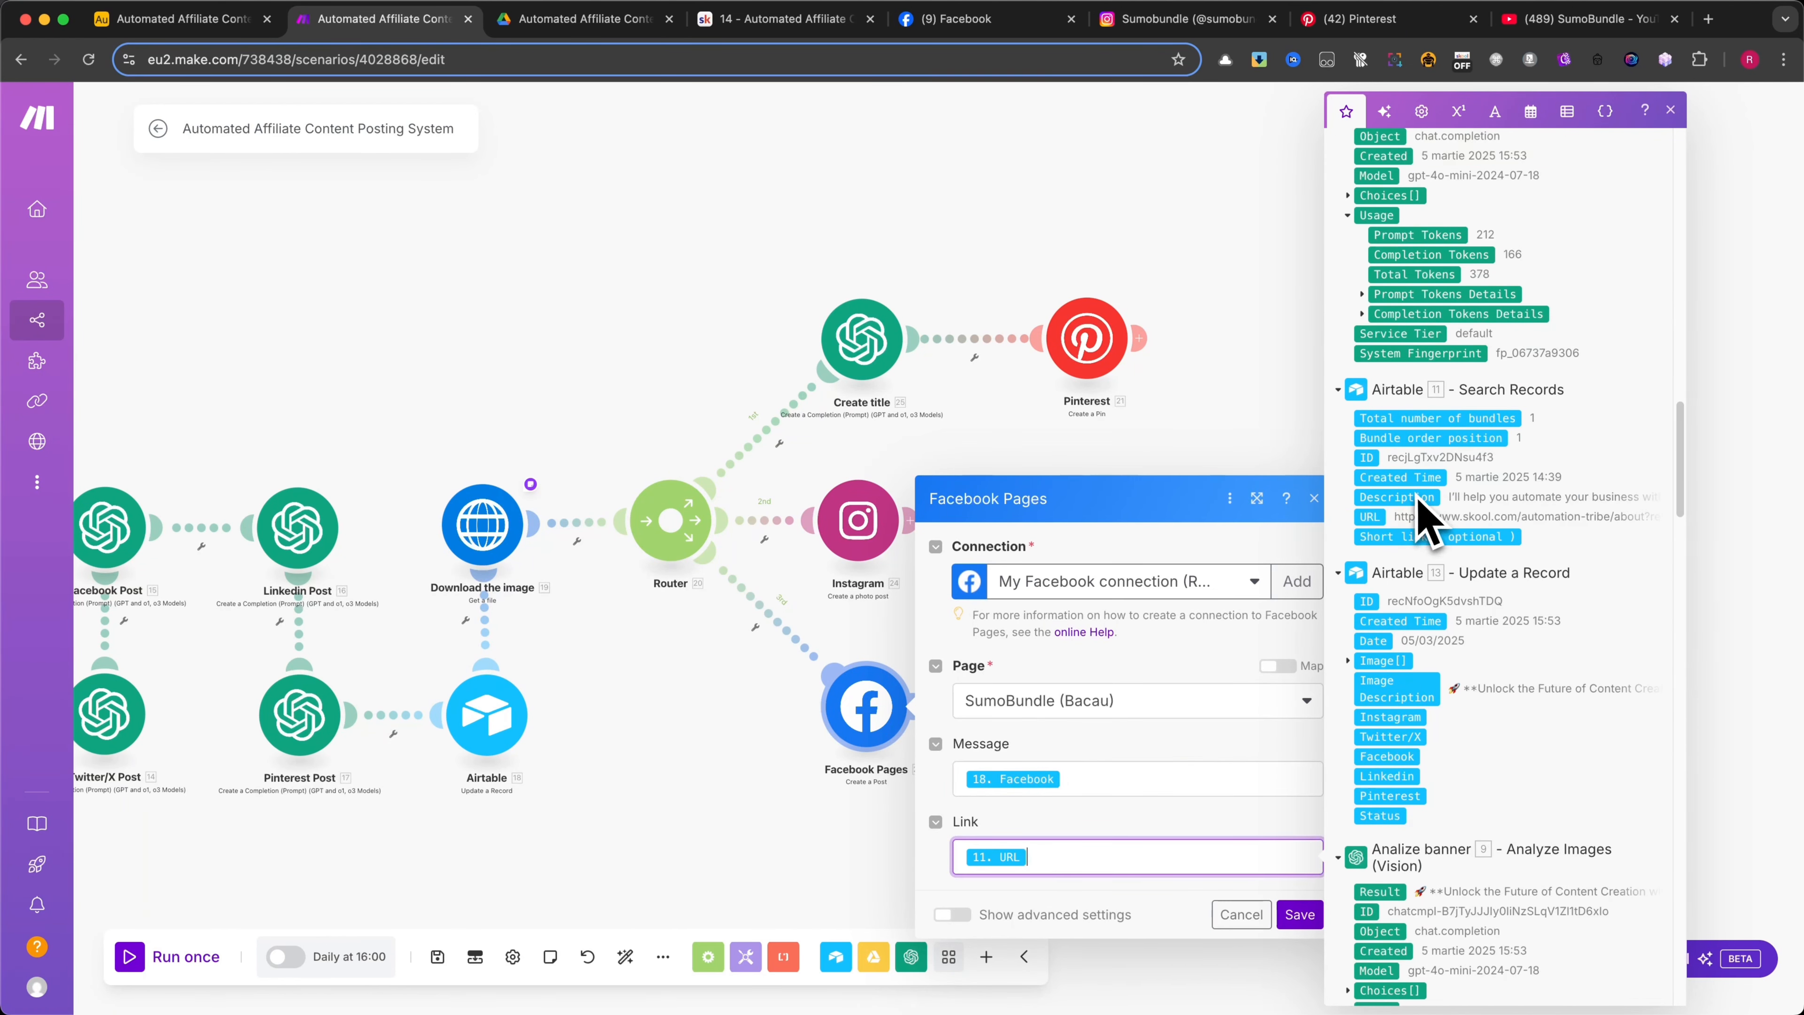
left_click(1221, 735)
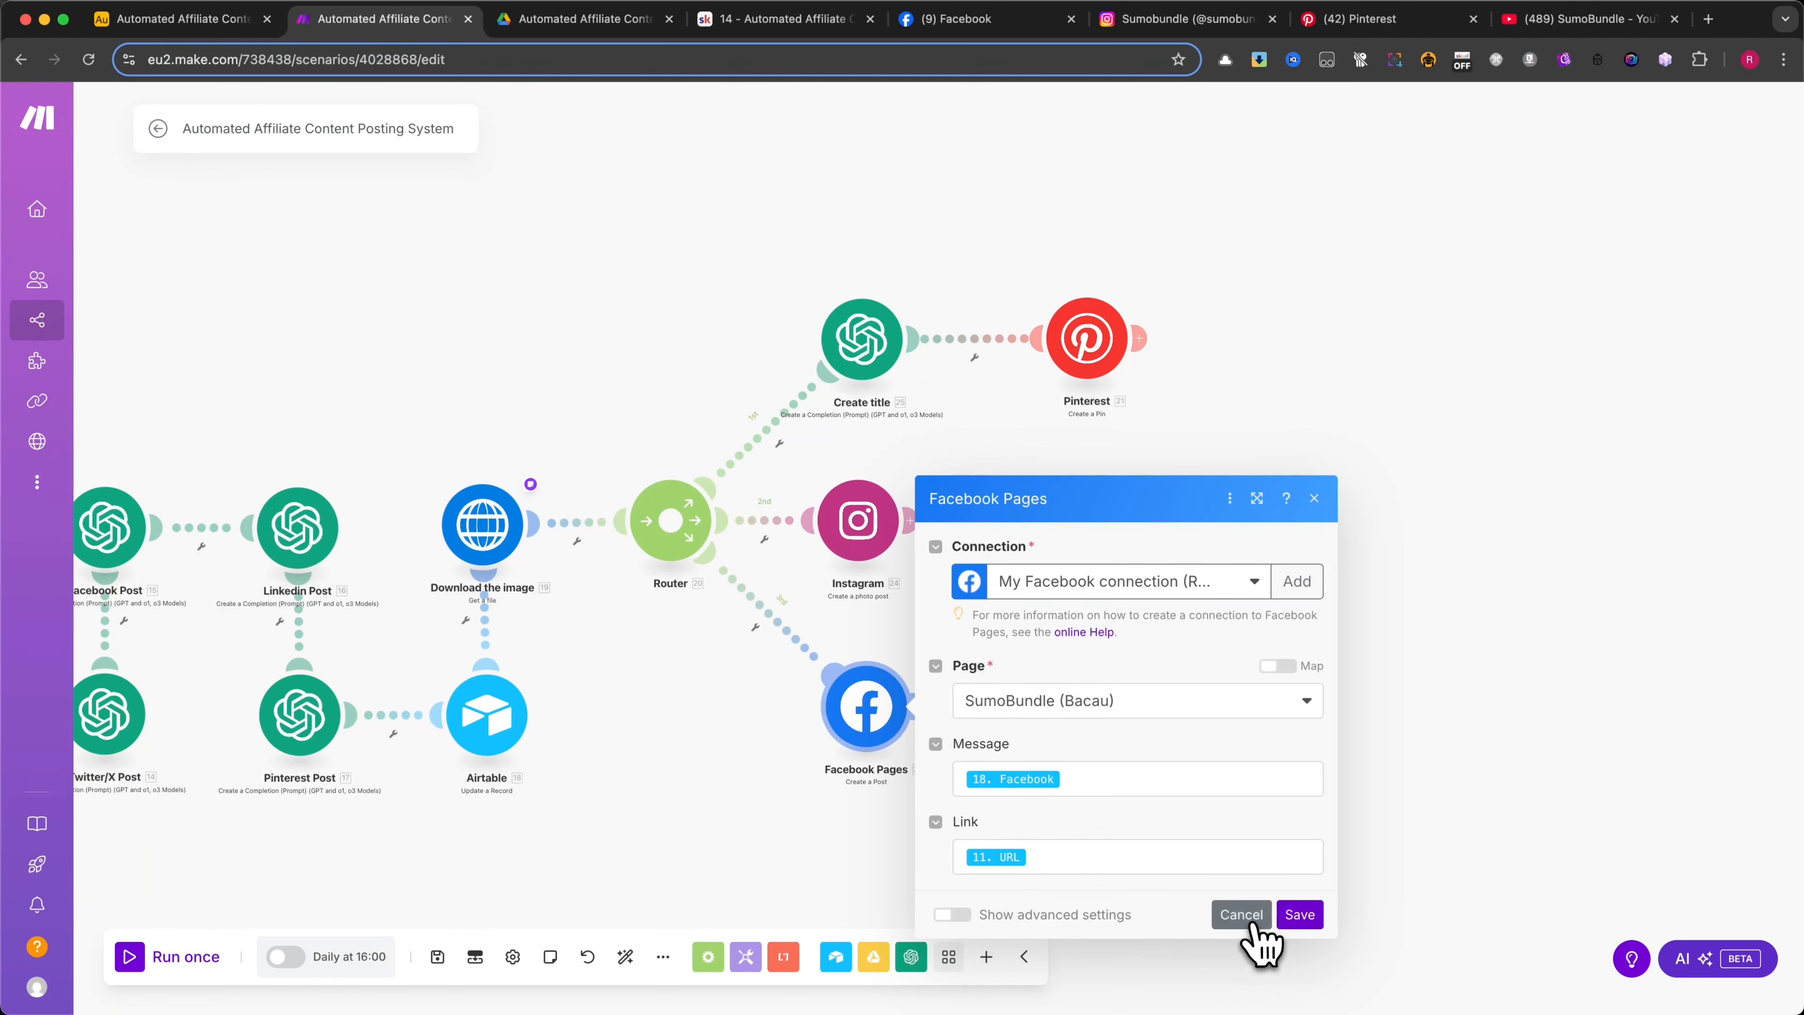
left_click(1244, 915)
Save the scenario schedule as every day at 16:00 and dismiss the offer to activate the scenario
left_click(353, 959)
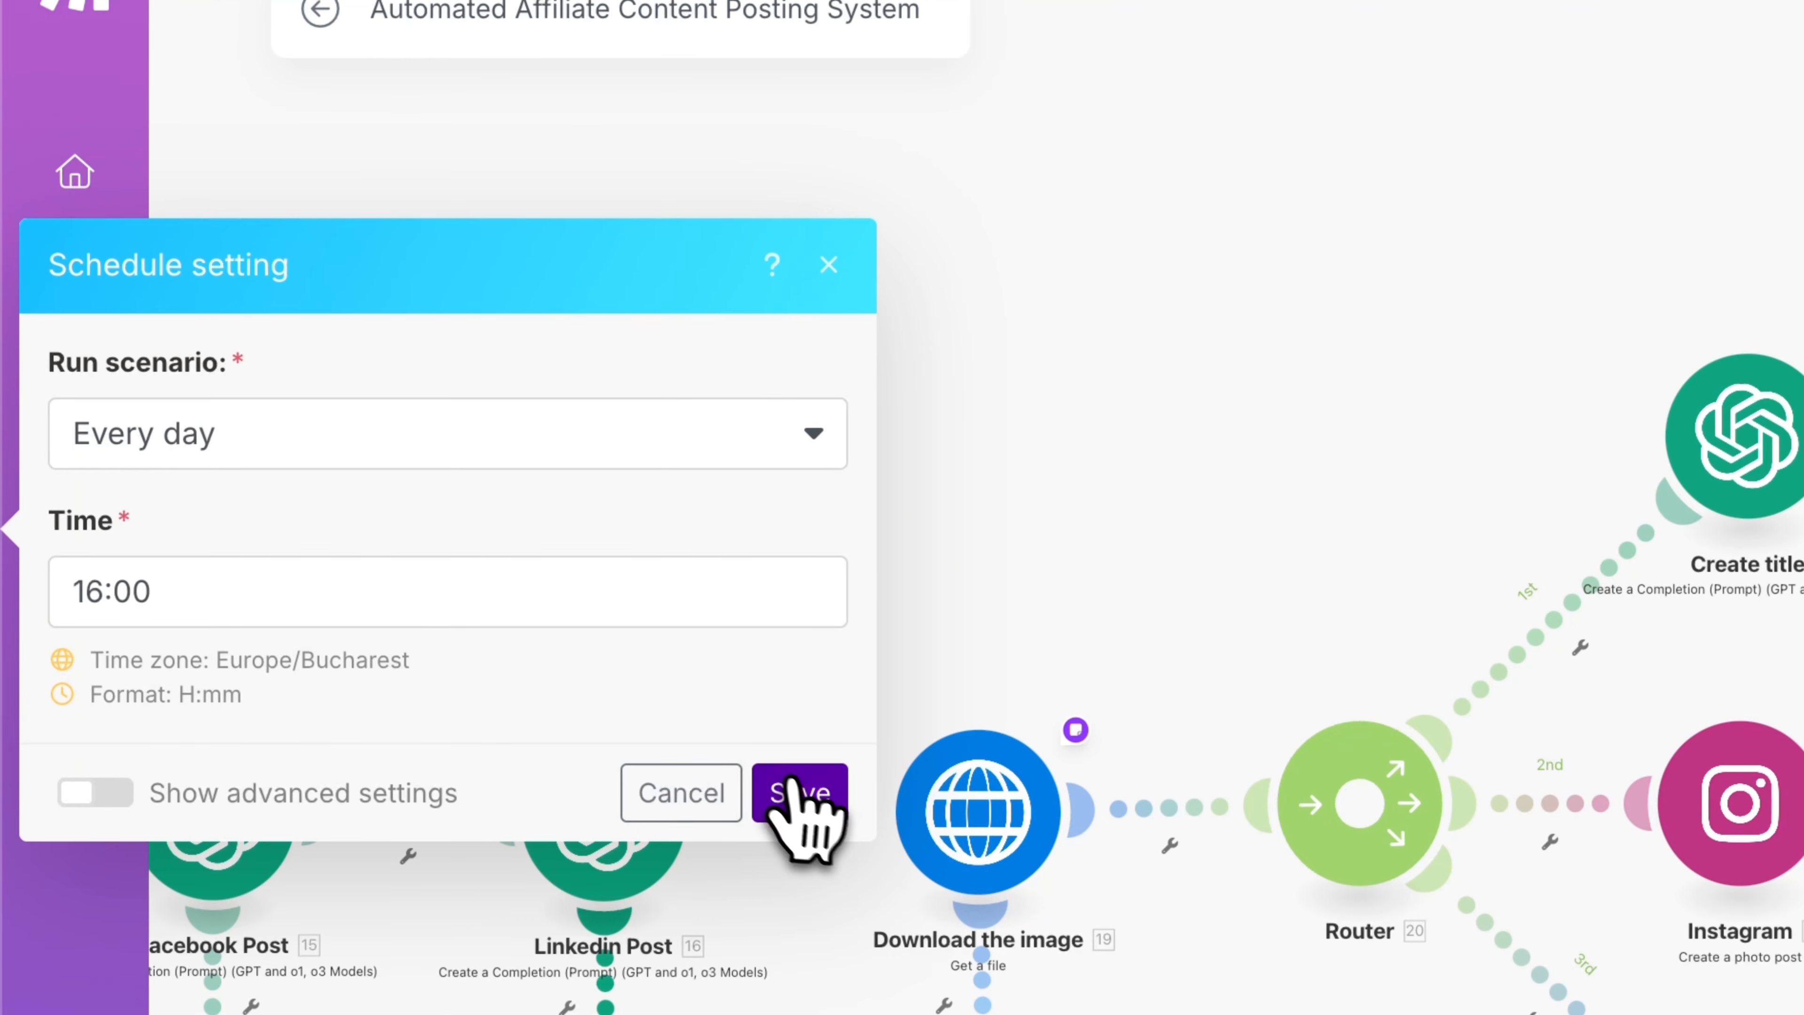
left_click(802, 799)
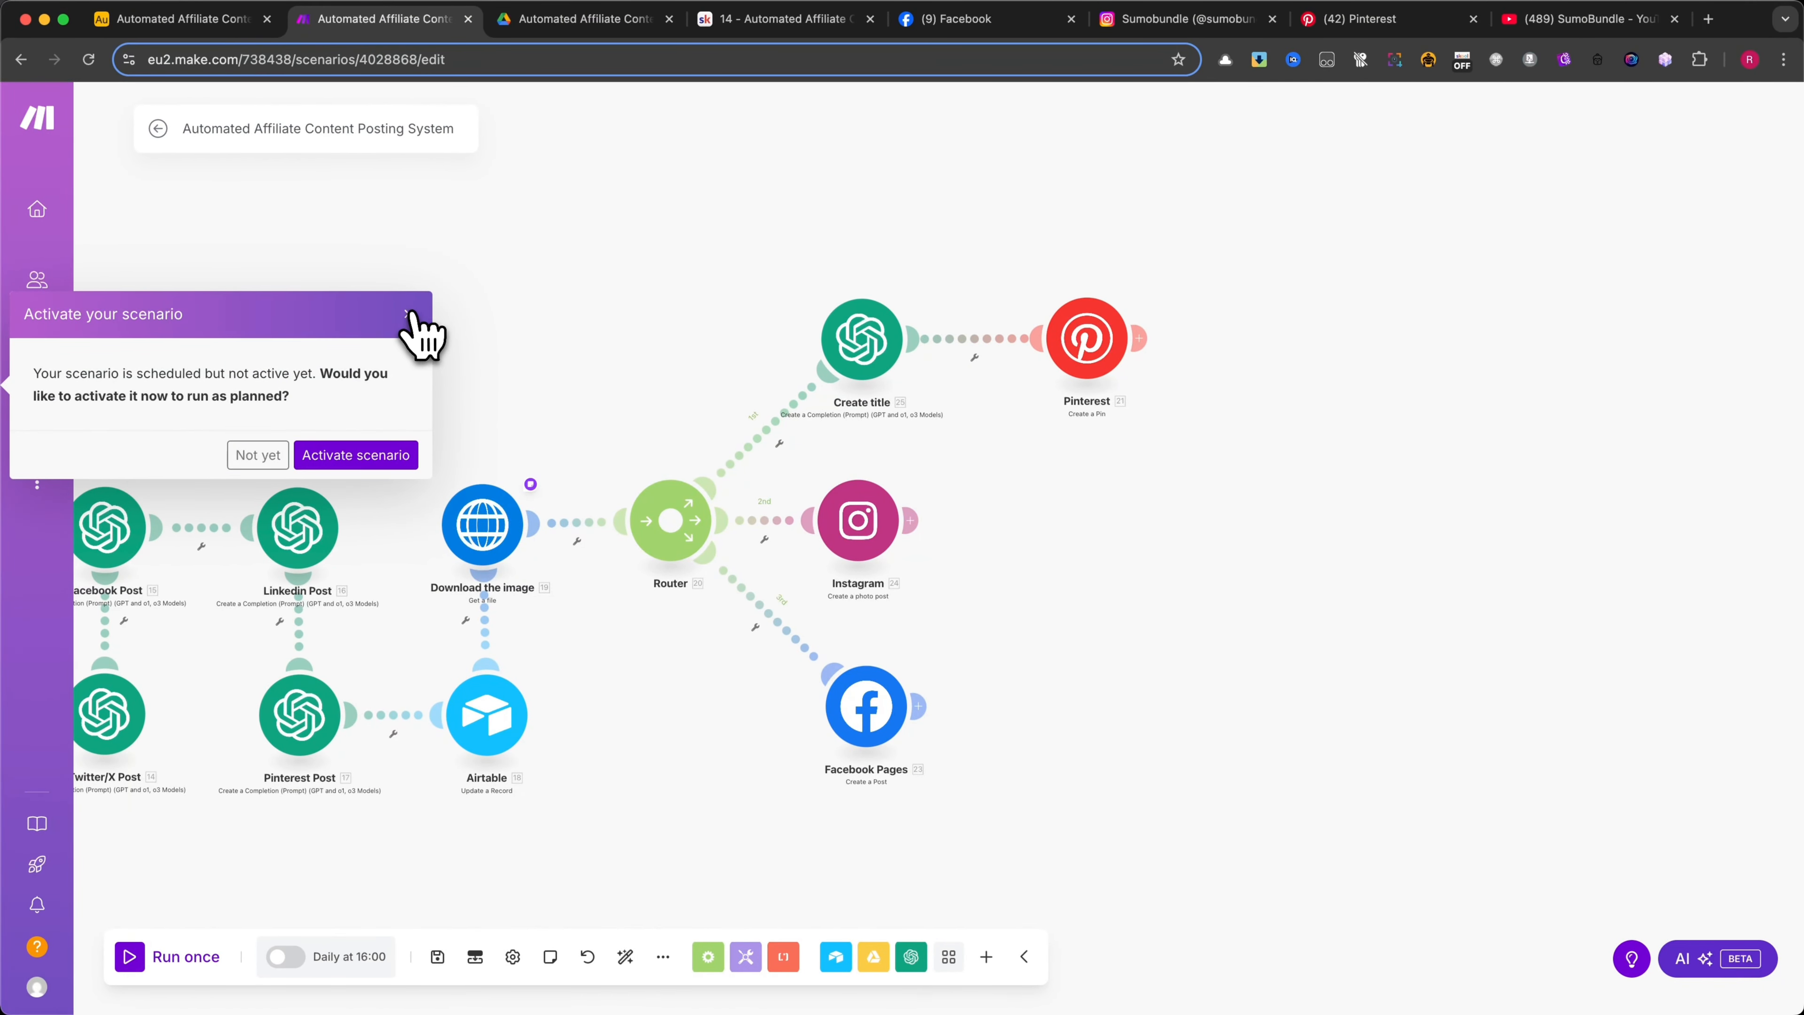
left_click(409, 315)
Add a fourth route with an empty module to the router and open its app selection
scroll(629, 426, "down", 4)
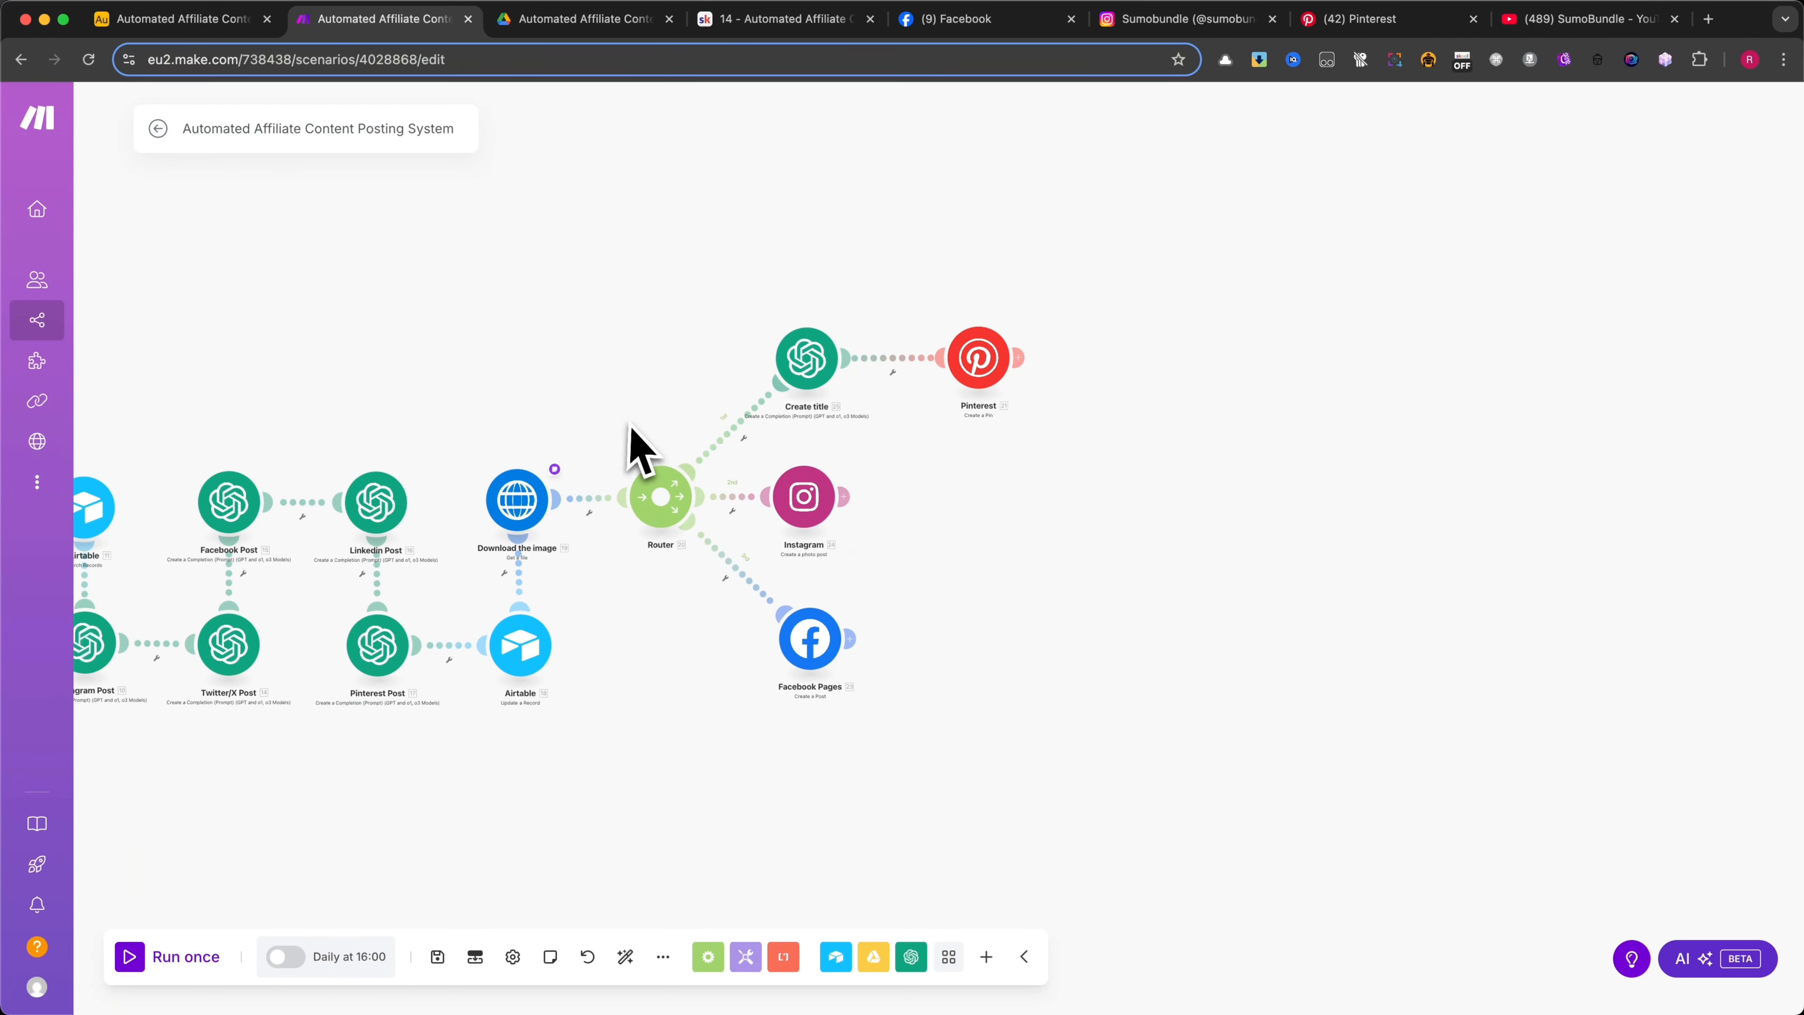
left_click_drag(383, 366, 971, 385)
scroll(917, 419, "down", 2)
scroll(972, 412, "up", 2)
scroll(964, 387, "up", 1)
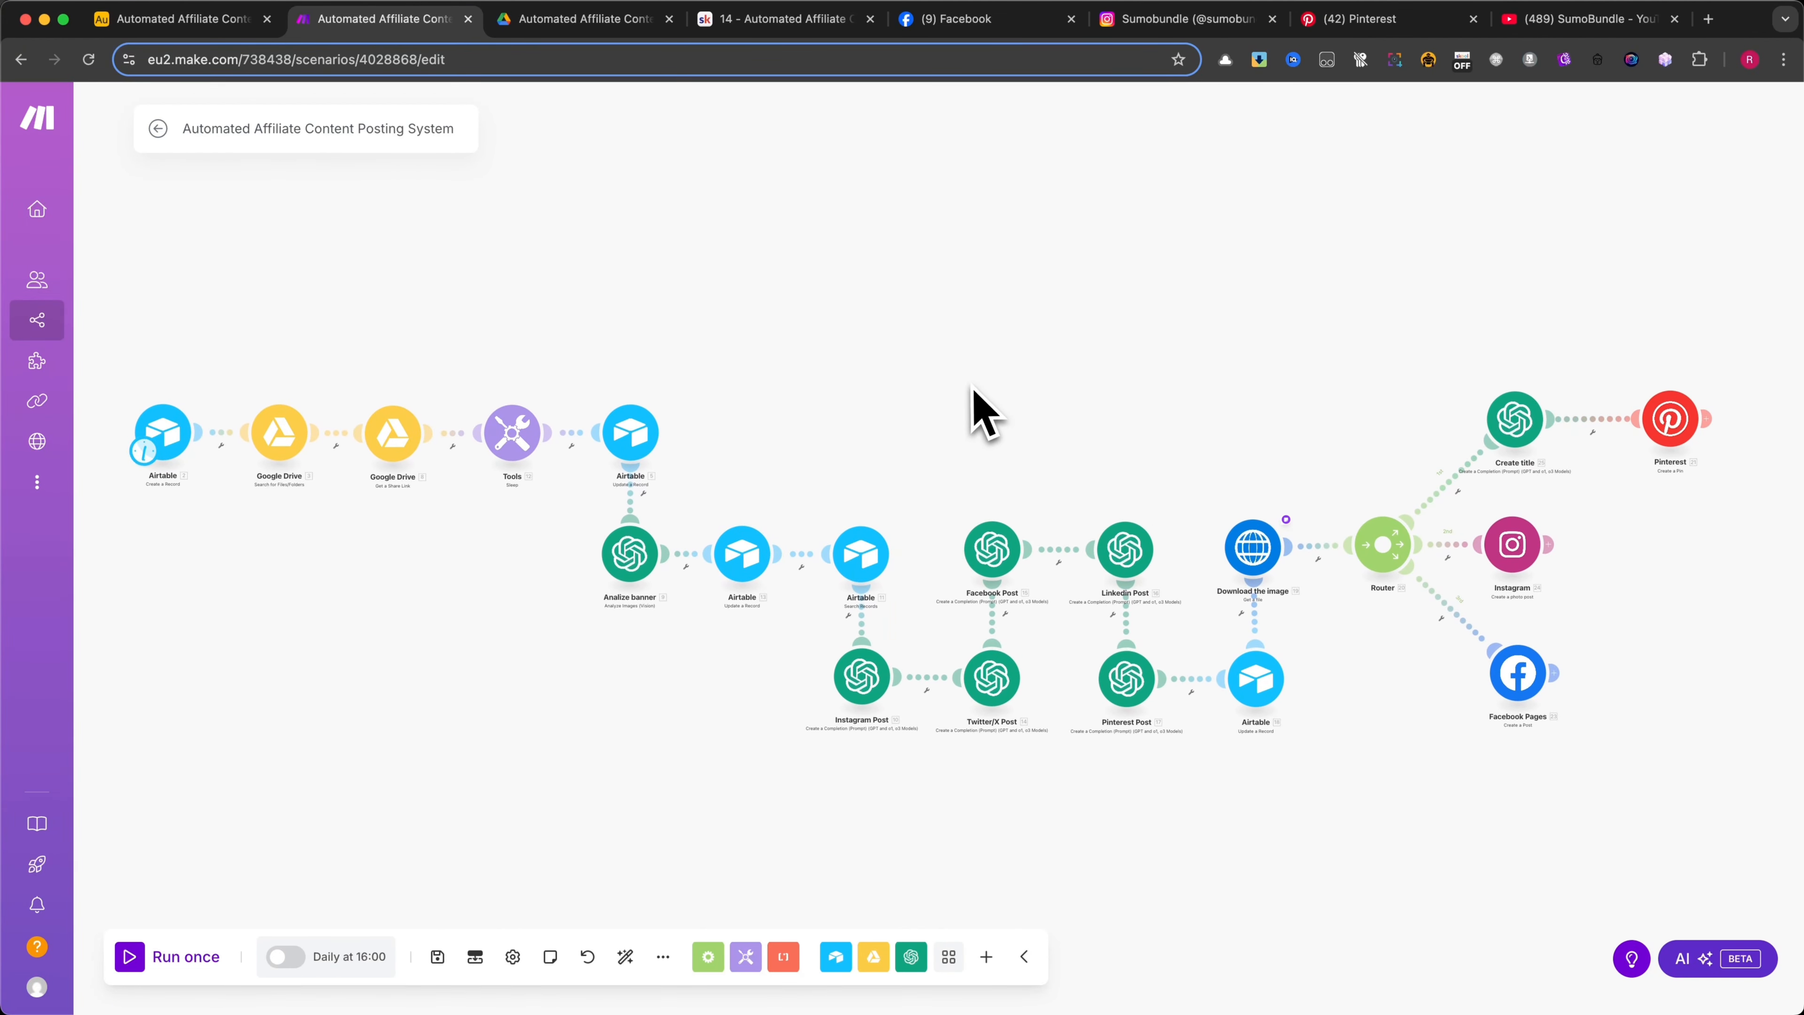
left_click(1385, 547)
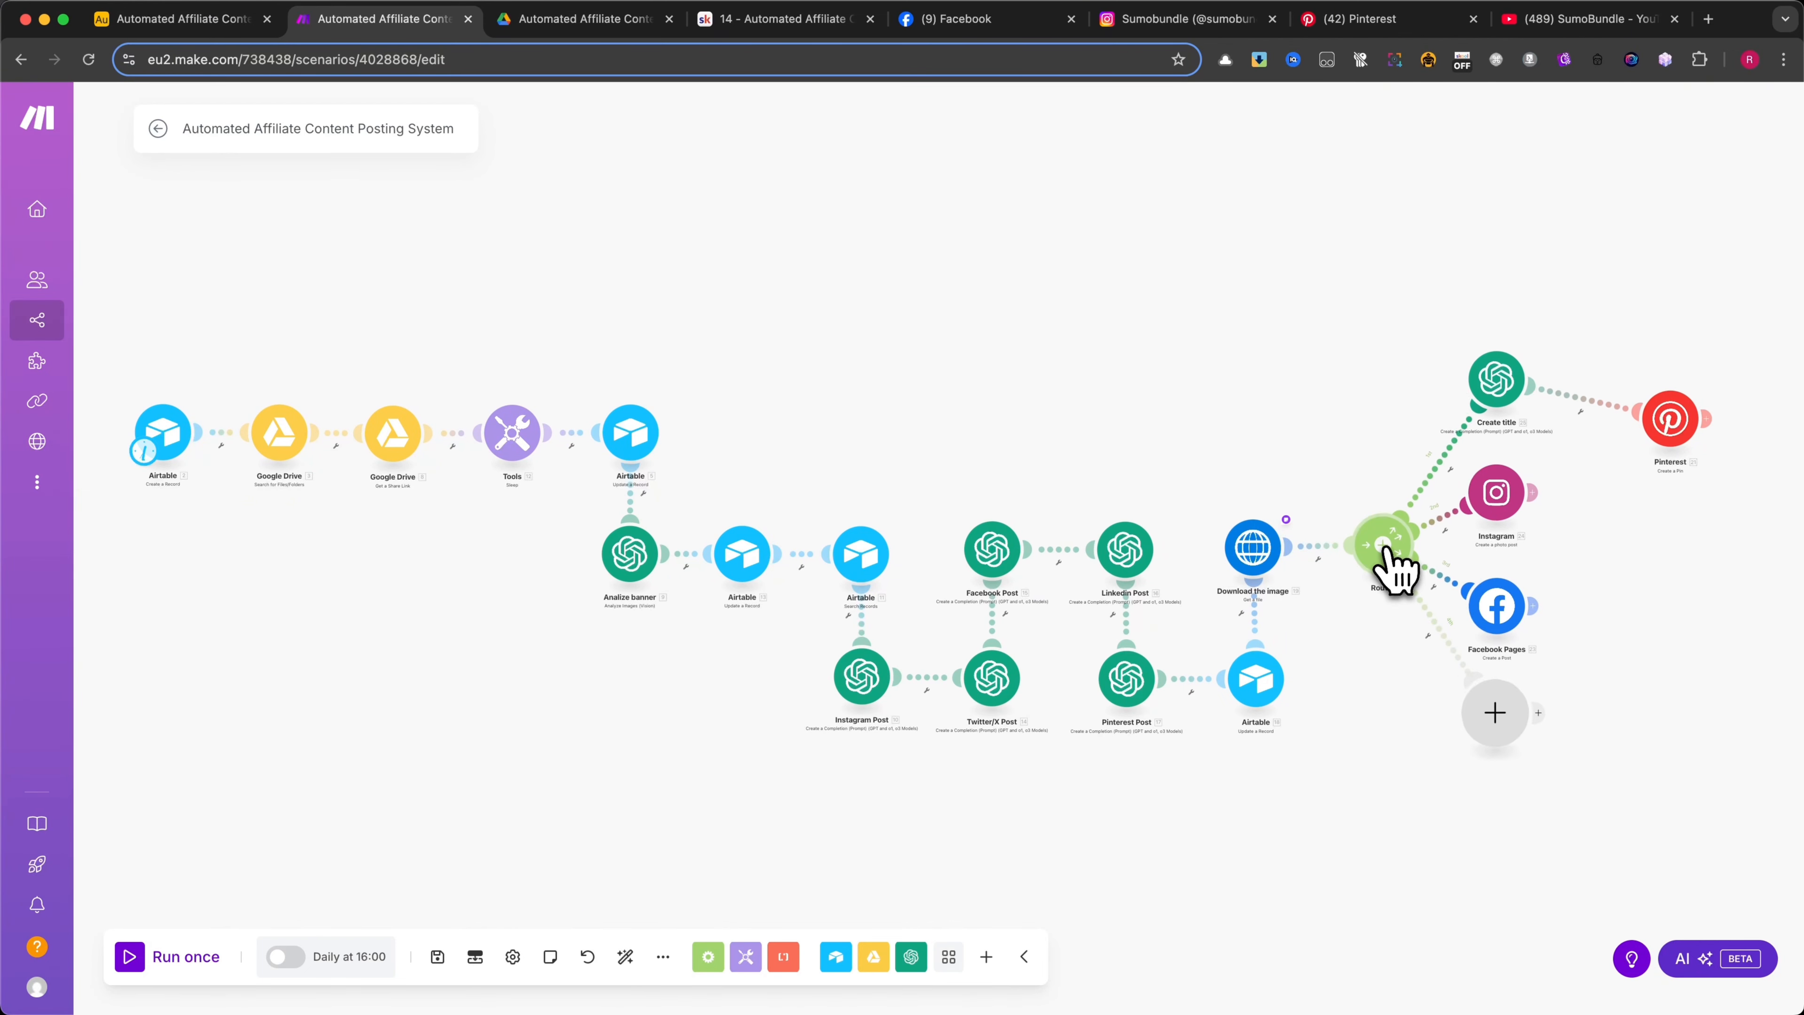
left_click(1495, 713)
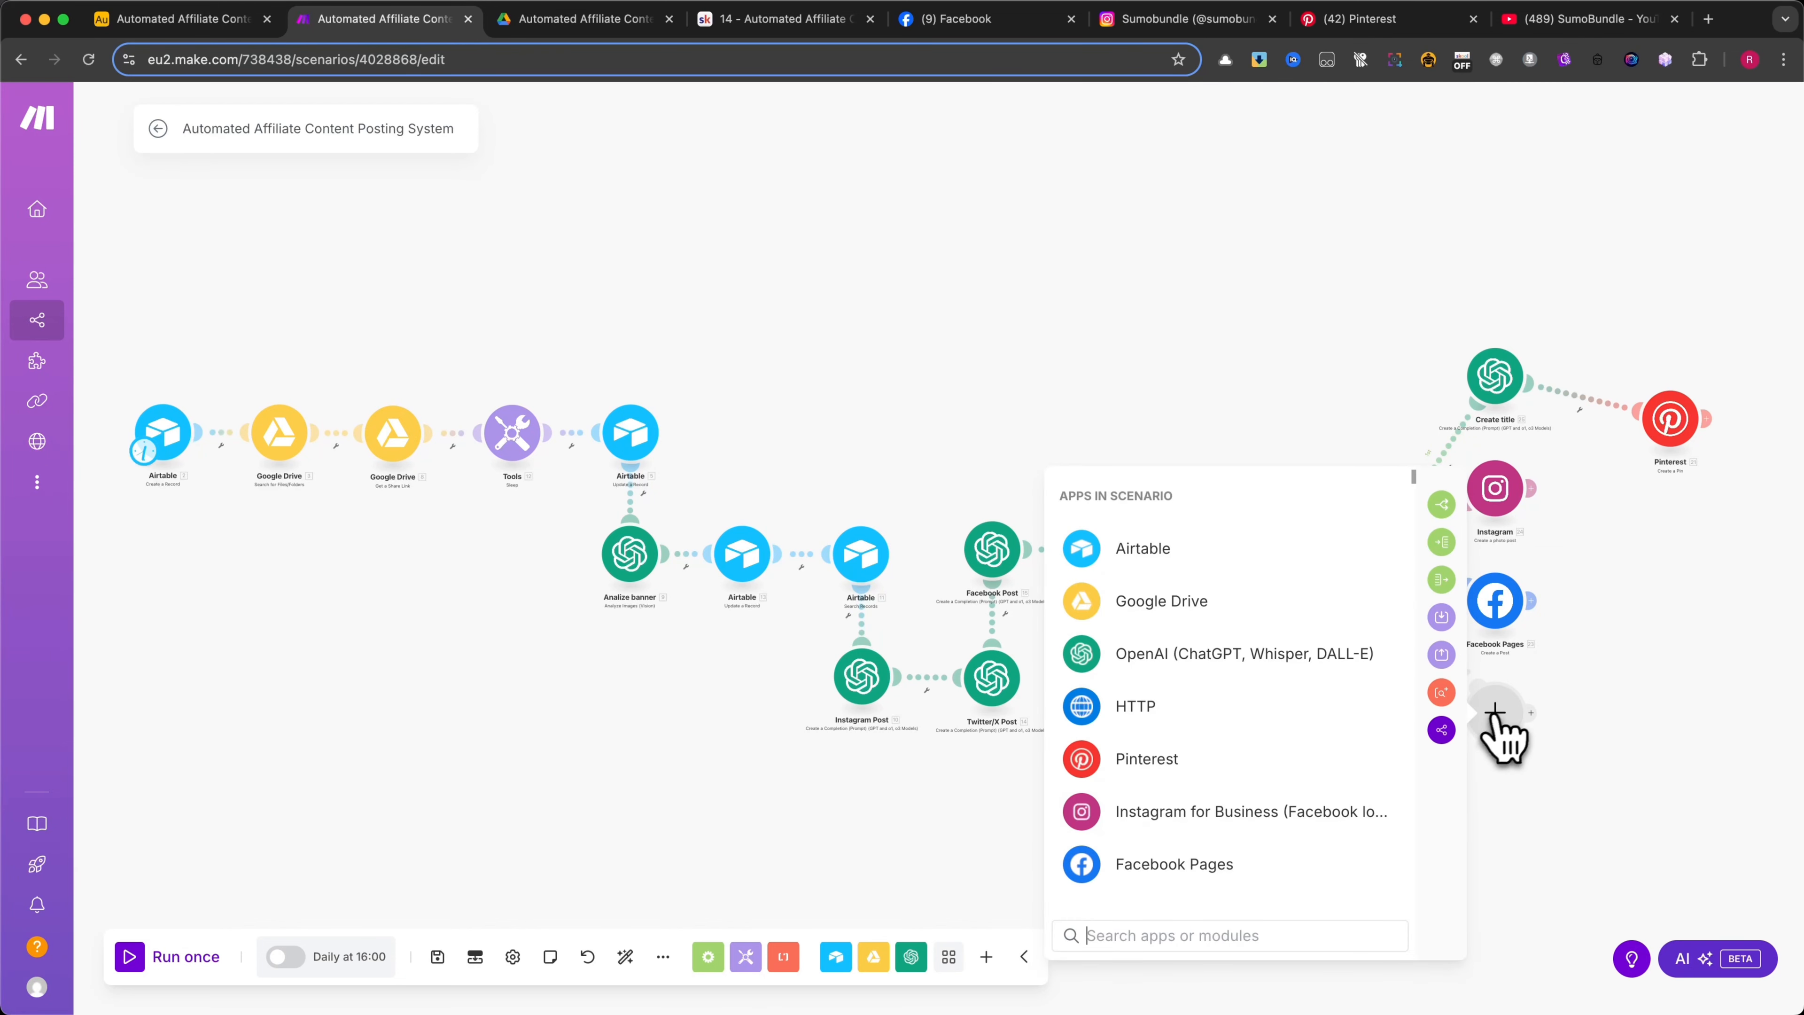
Search the available apps for the empty fourth-route module, looking up X (formerly Twitter), Reddit and Slack
type("x")
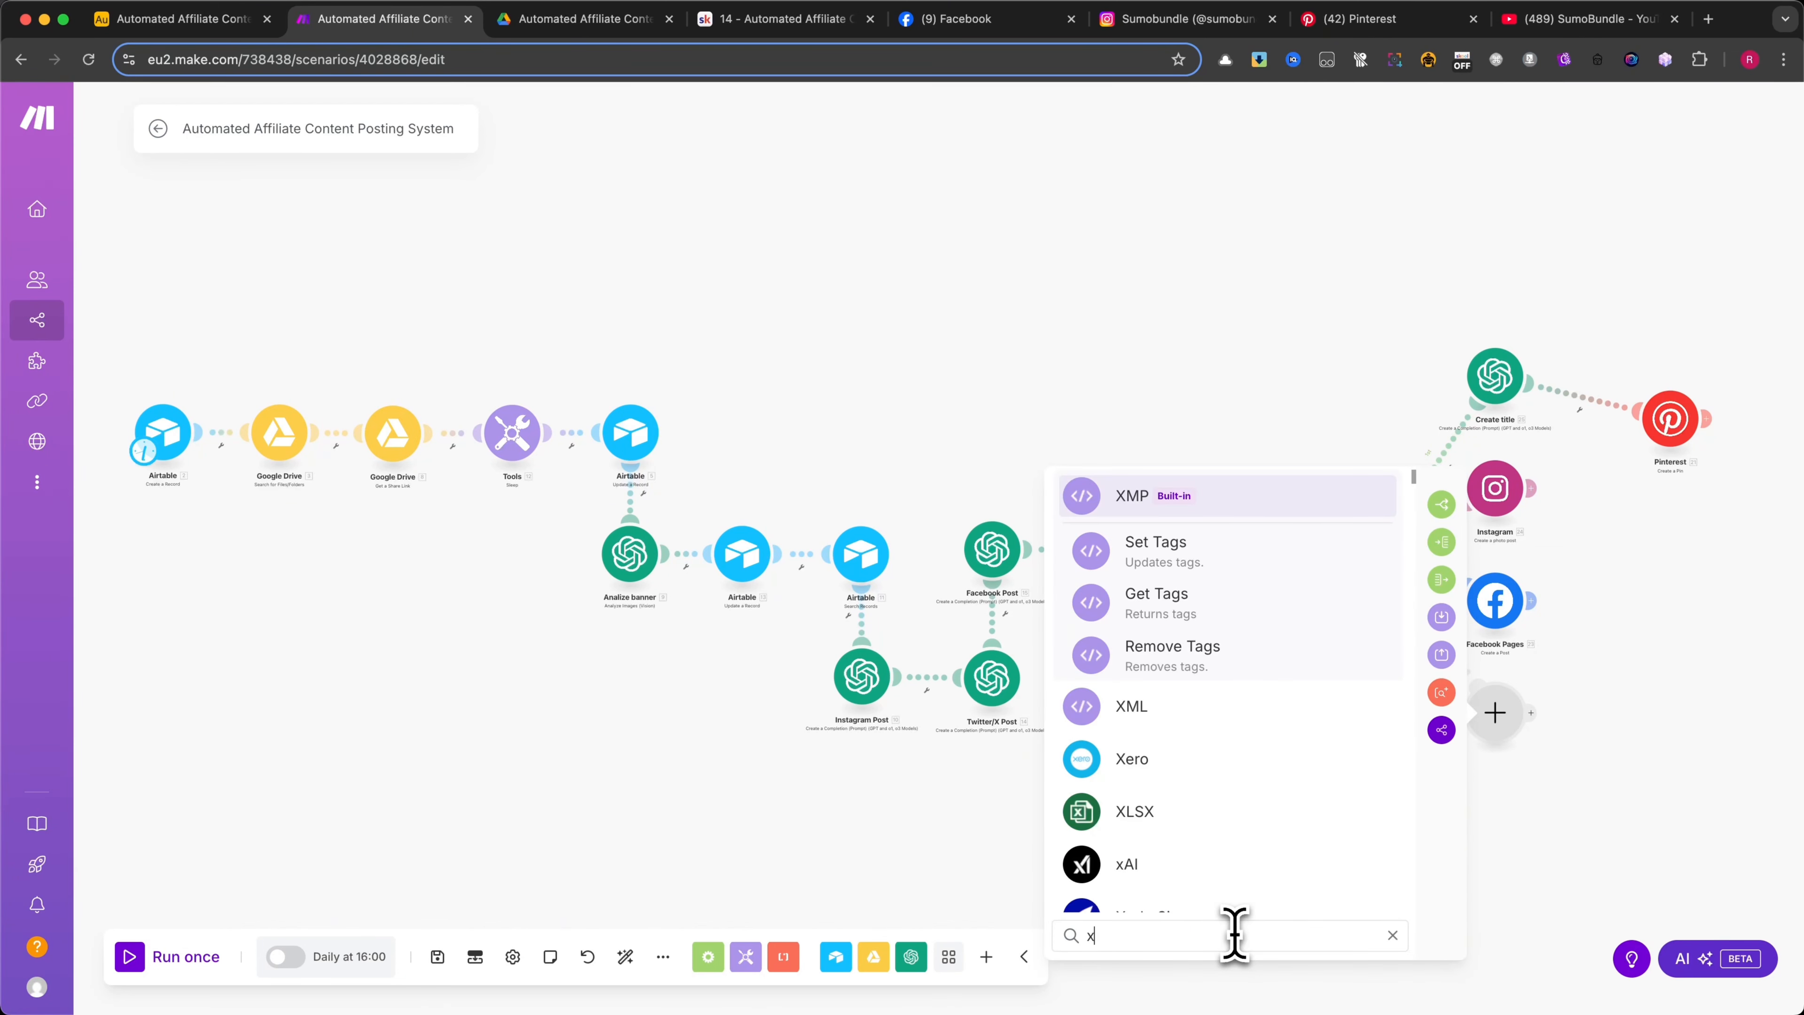
key("BackSpace")
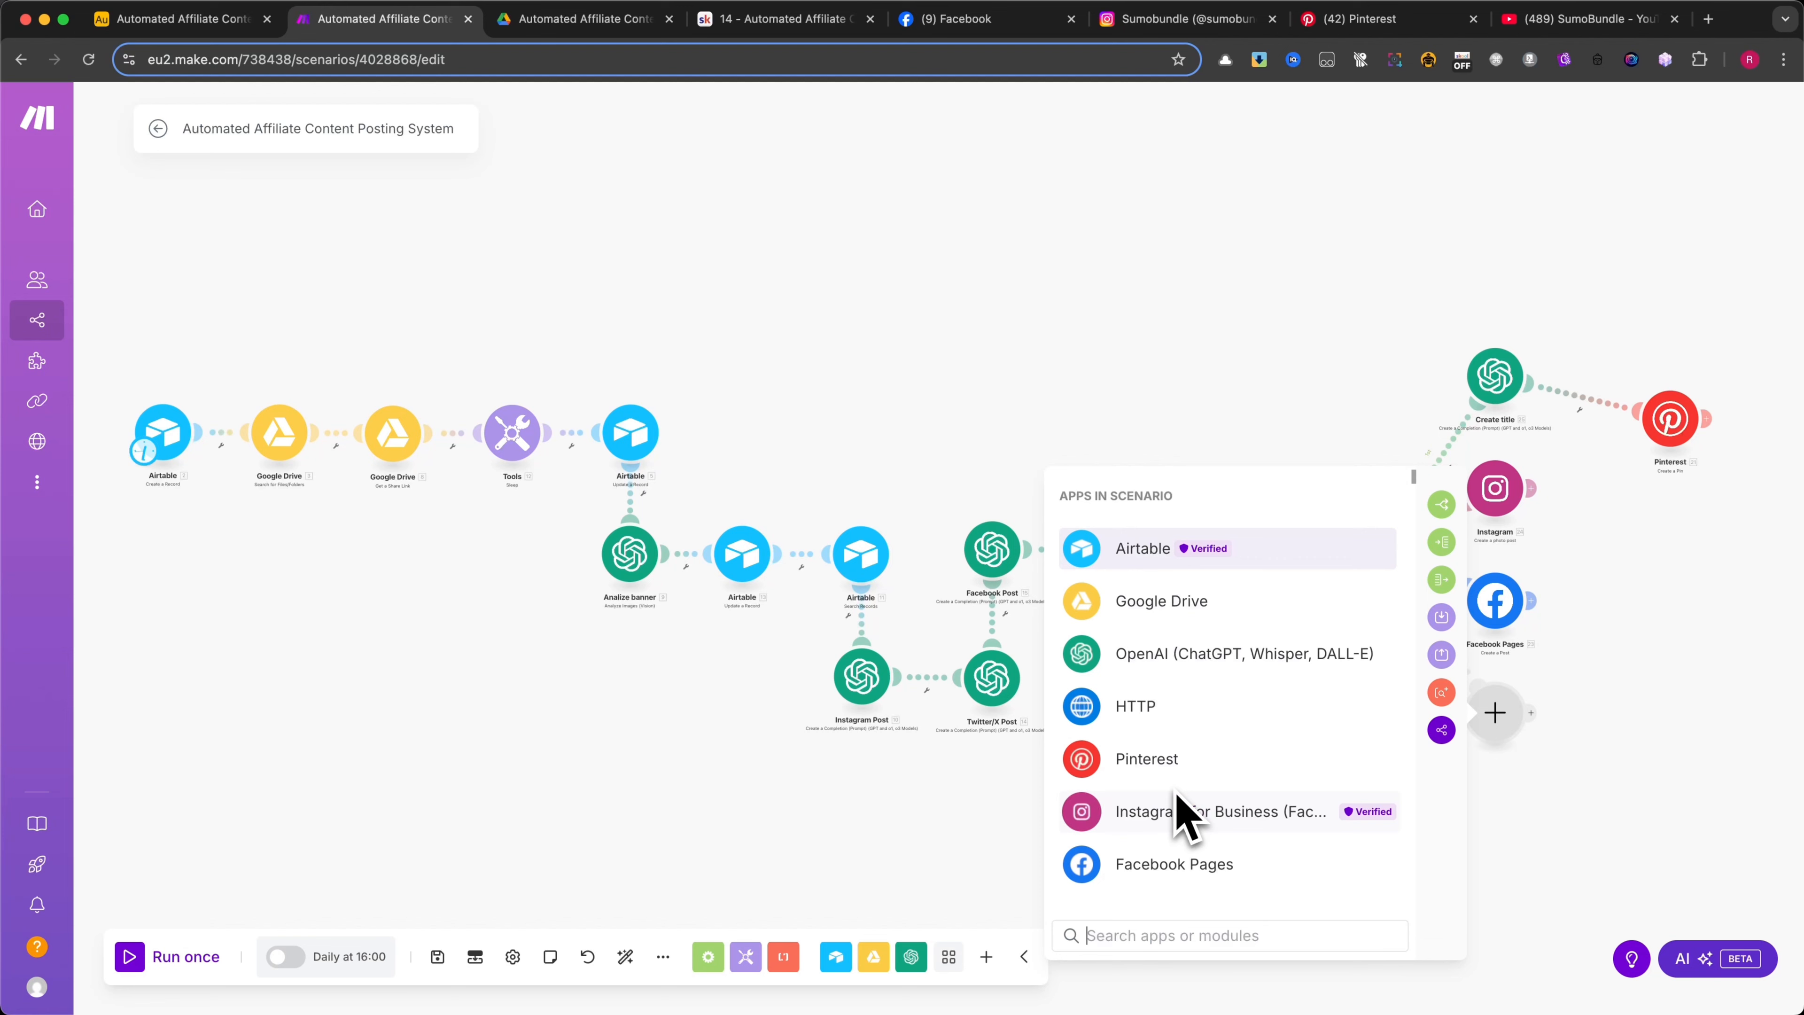
type("tw")
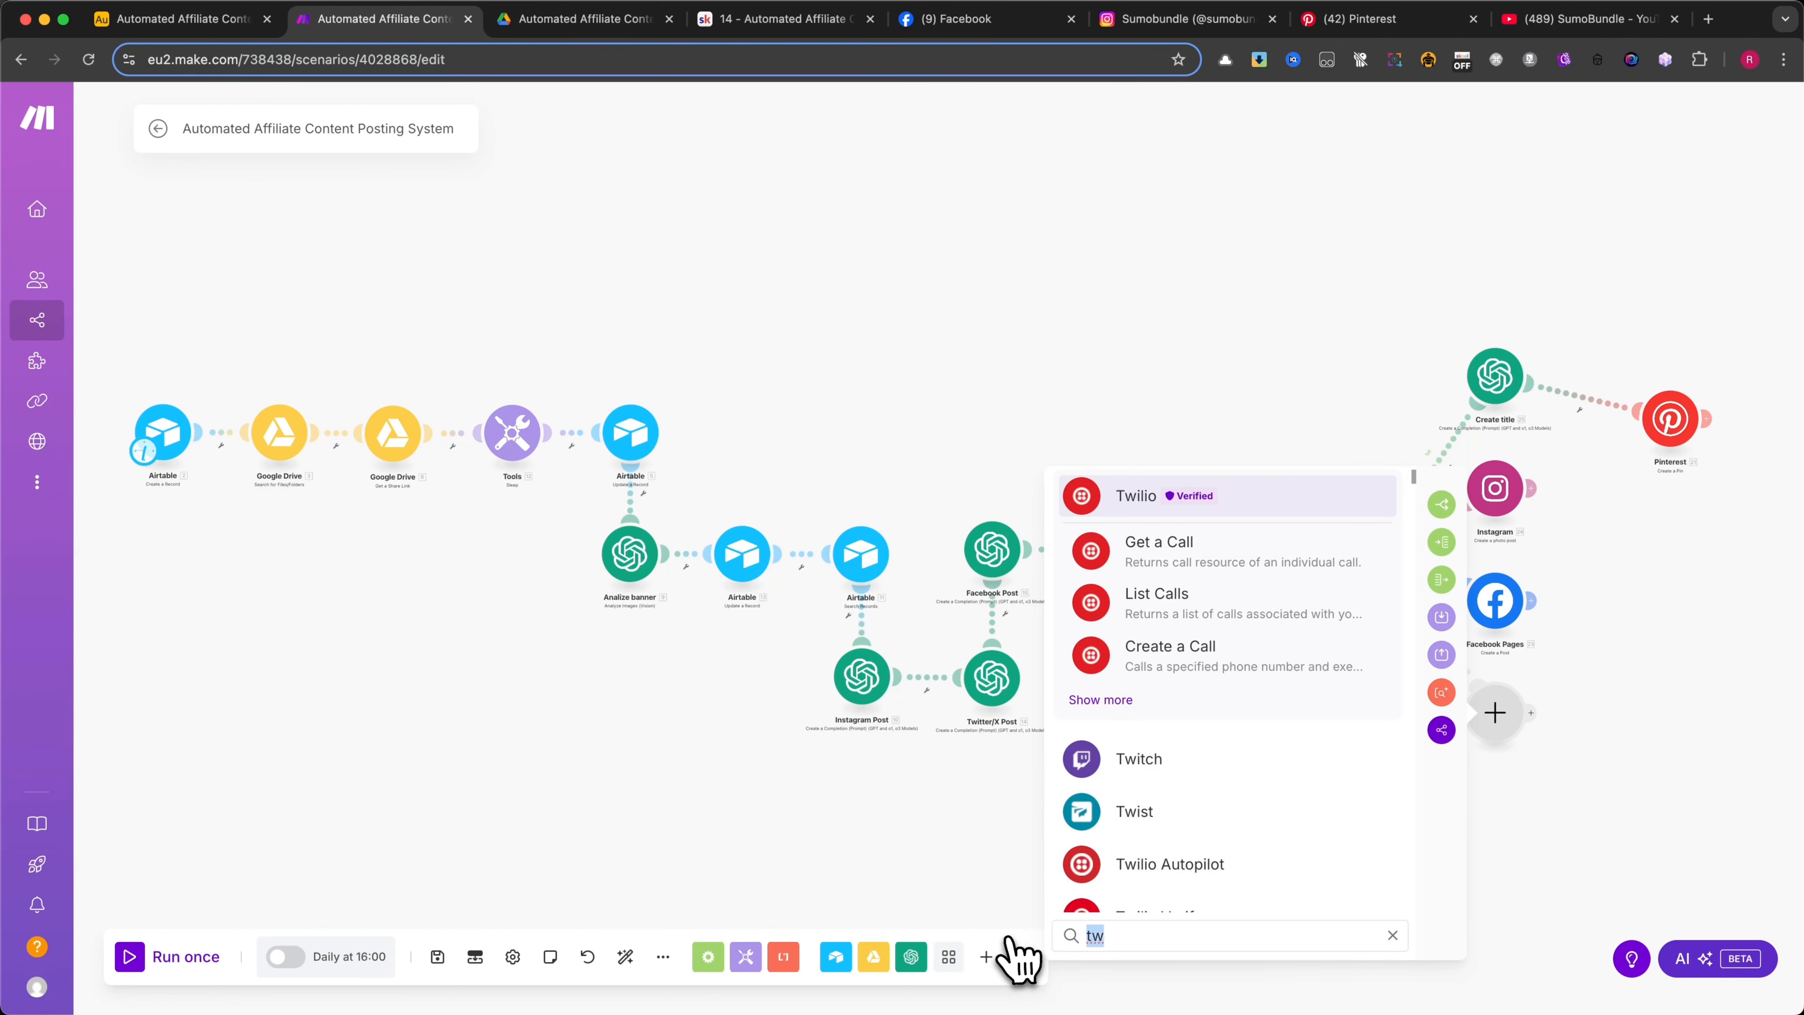
key("BackSpace")
key("BackSpace")
type("redd")
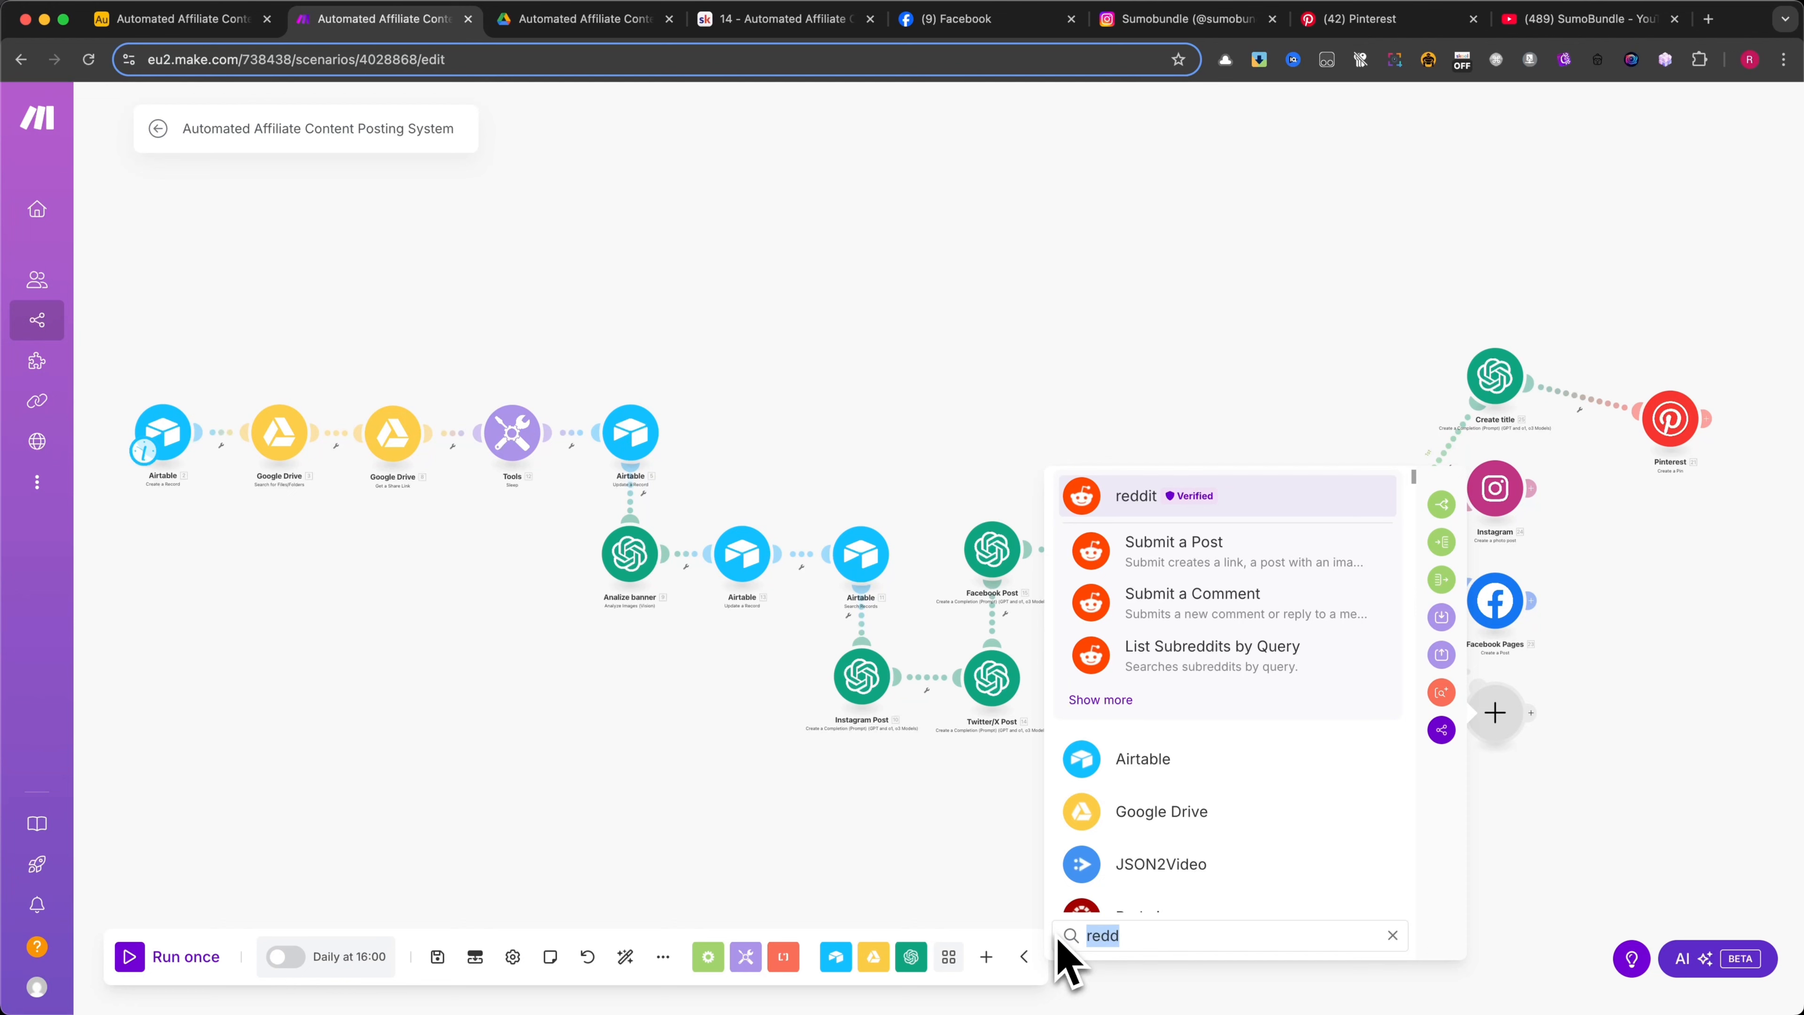
type("twitt")
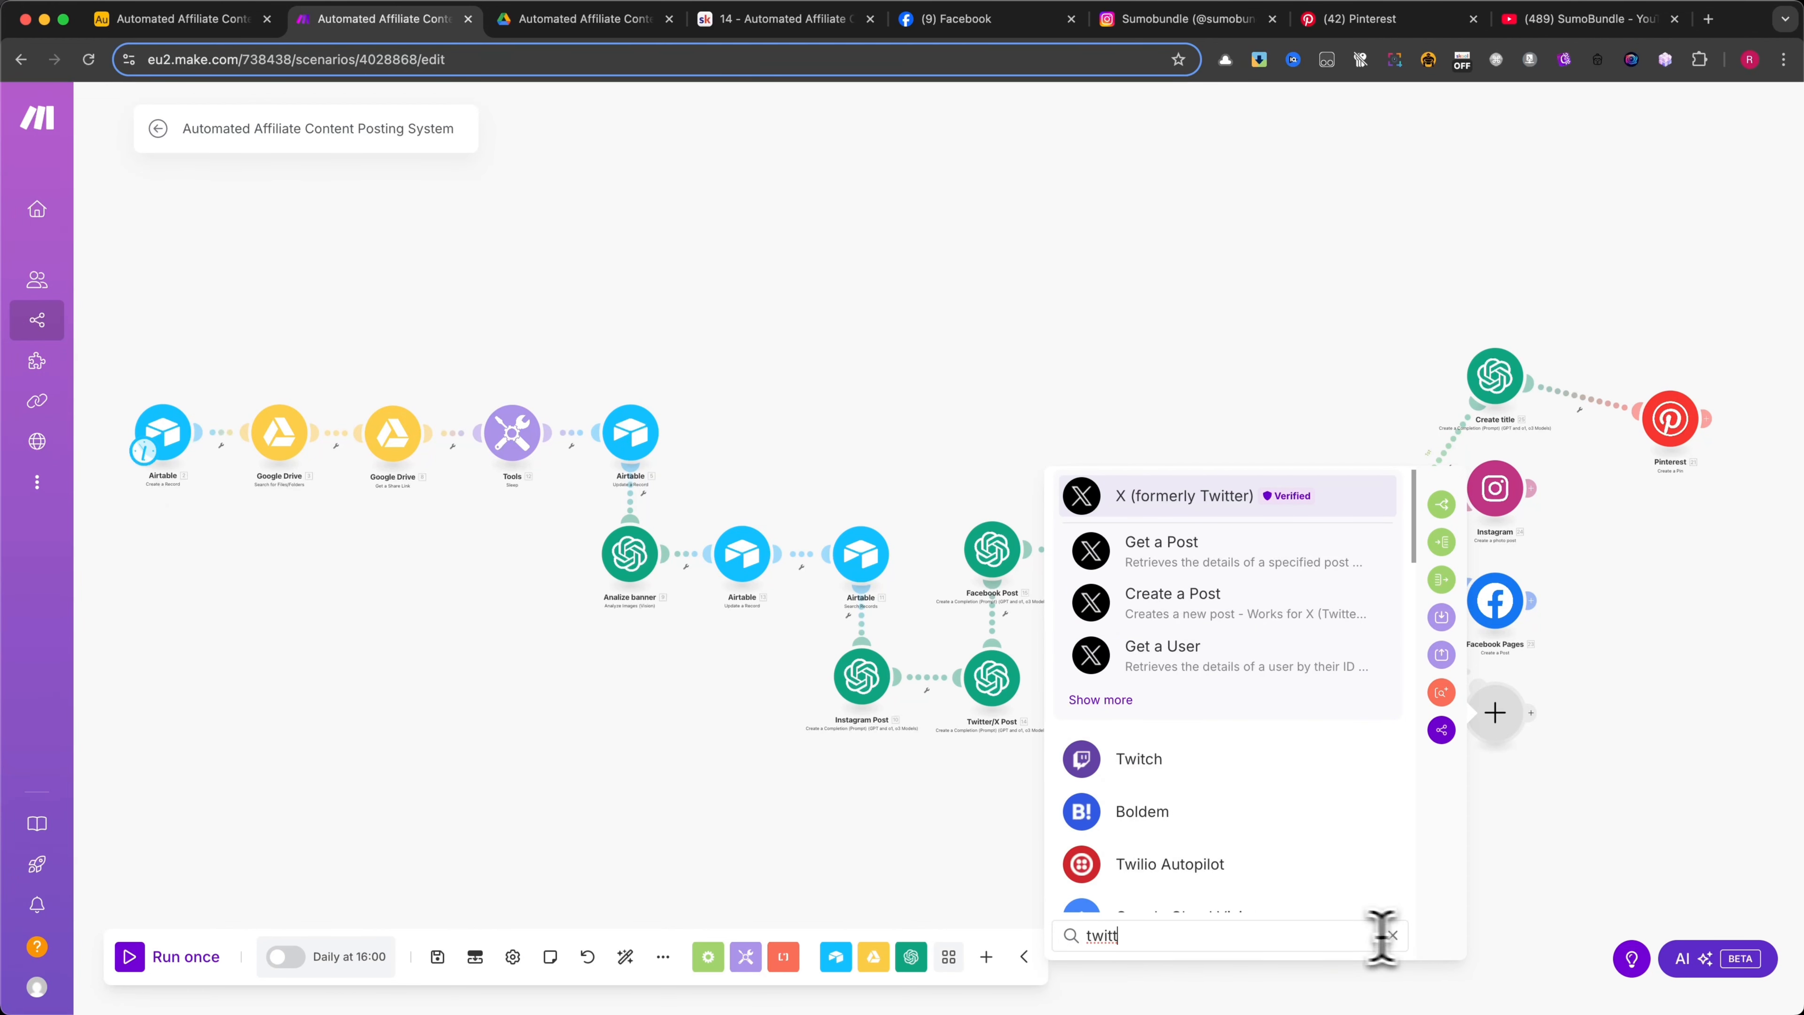
left_click_drag(1381, 937, 965, 950)
type("slac")
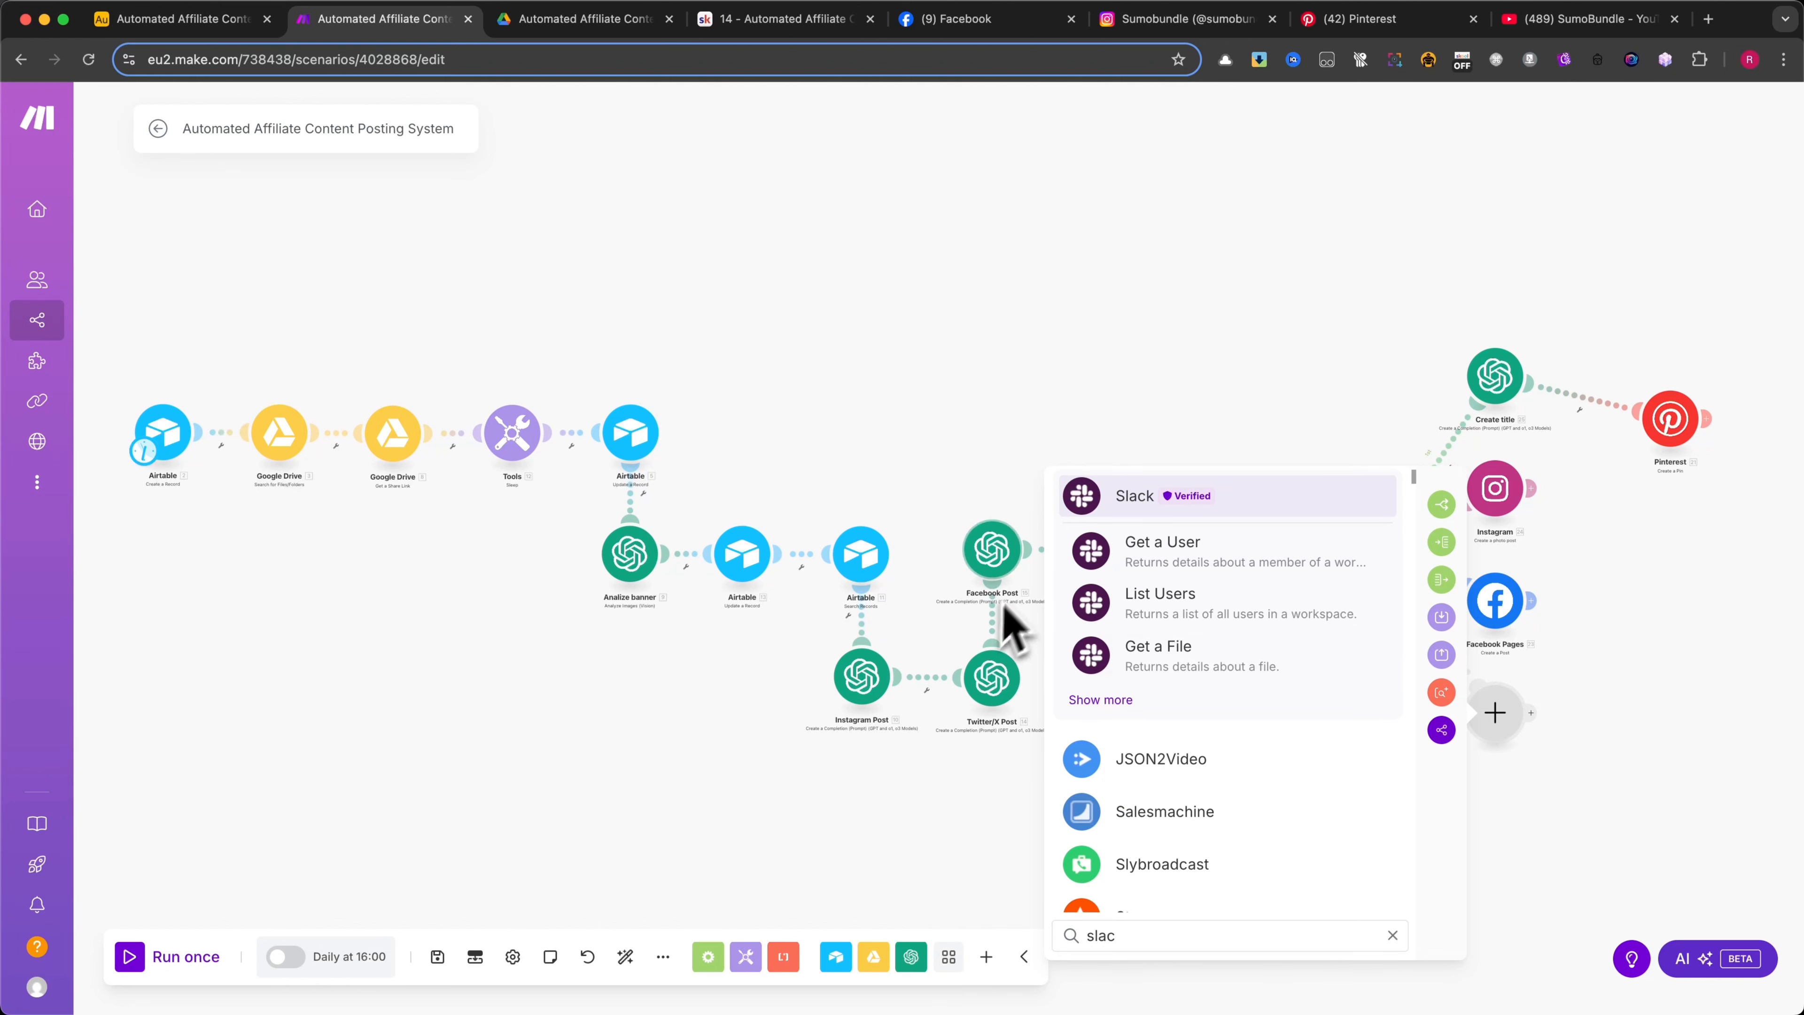
Close the app selection and delete the empty fourth-route module from the router
left_click(1570, 879)
right_click(1511, 733)
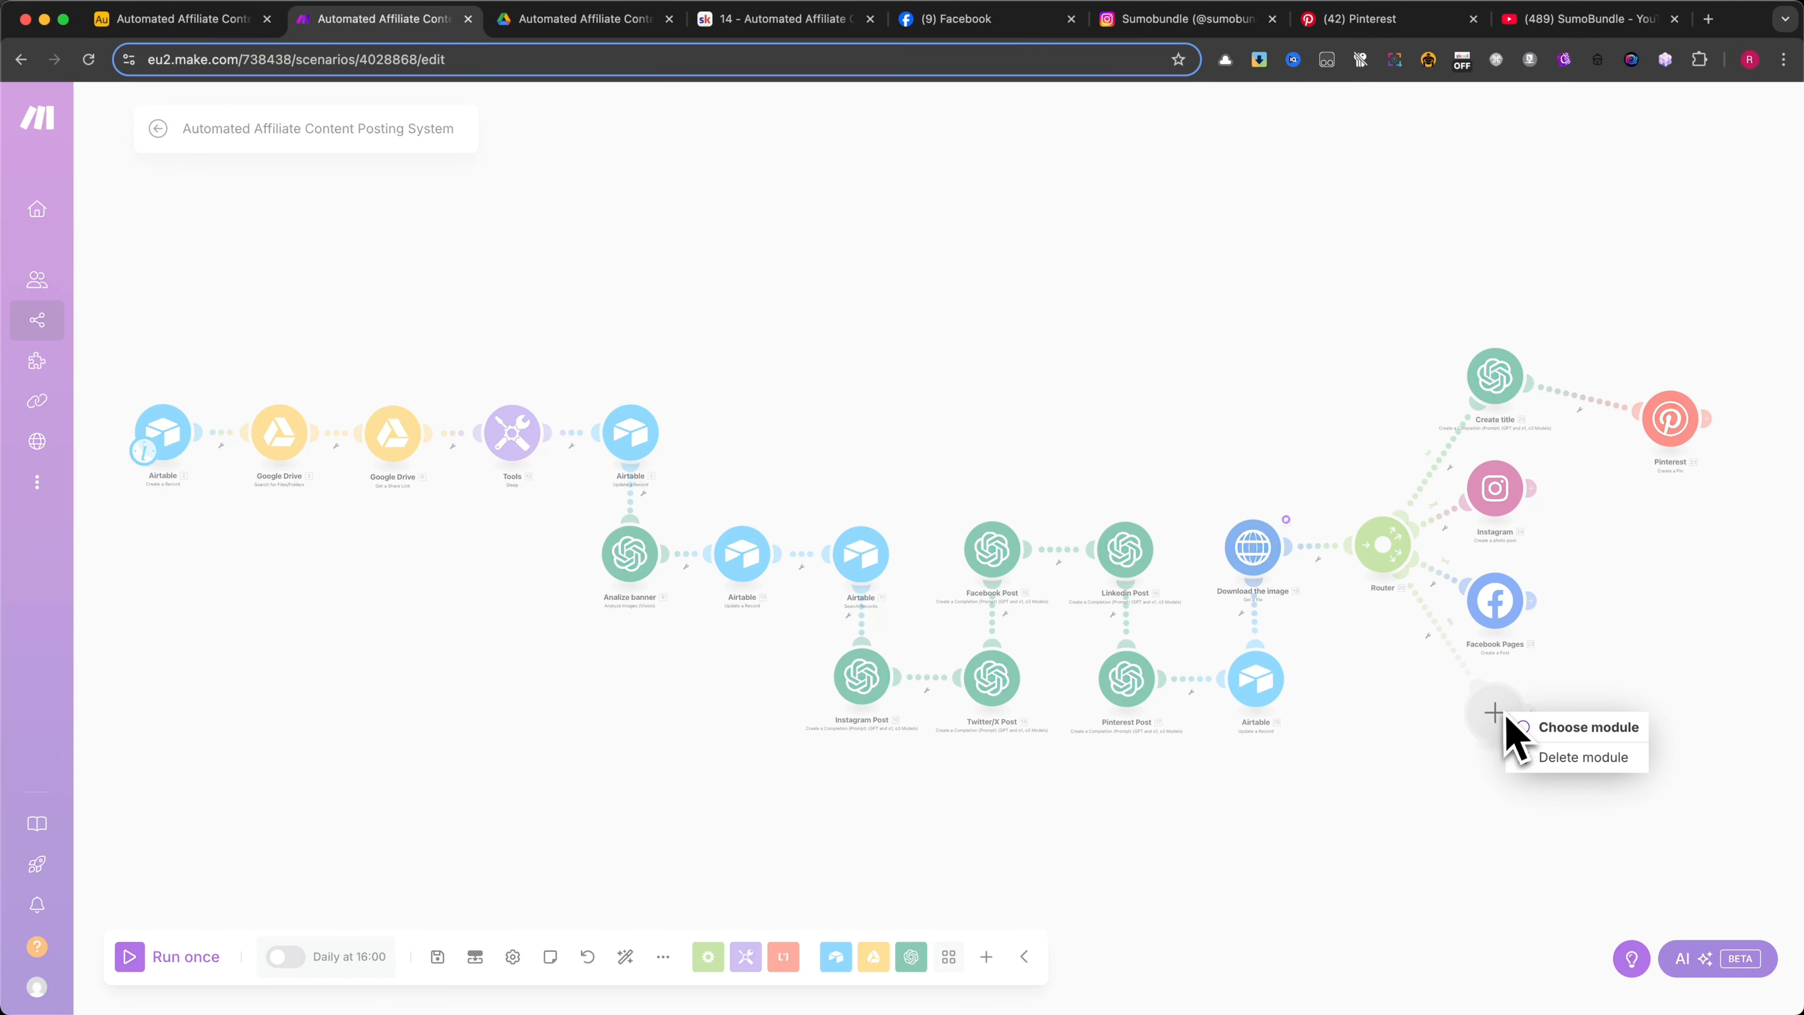
left_click(1562, 757)
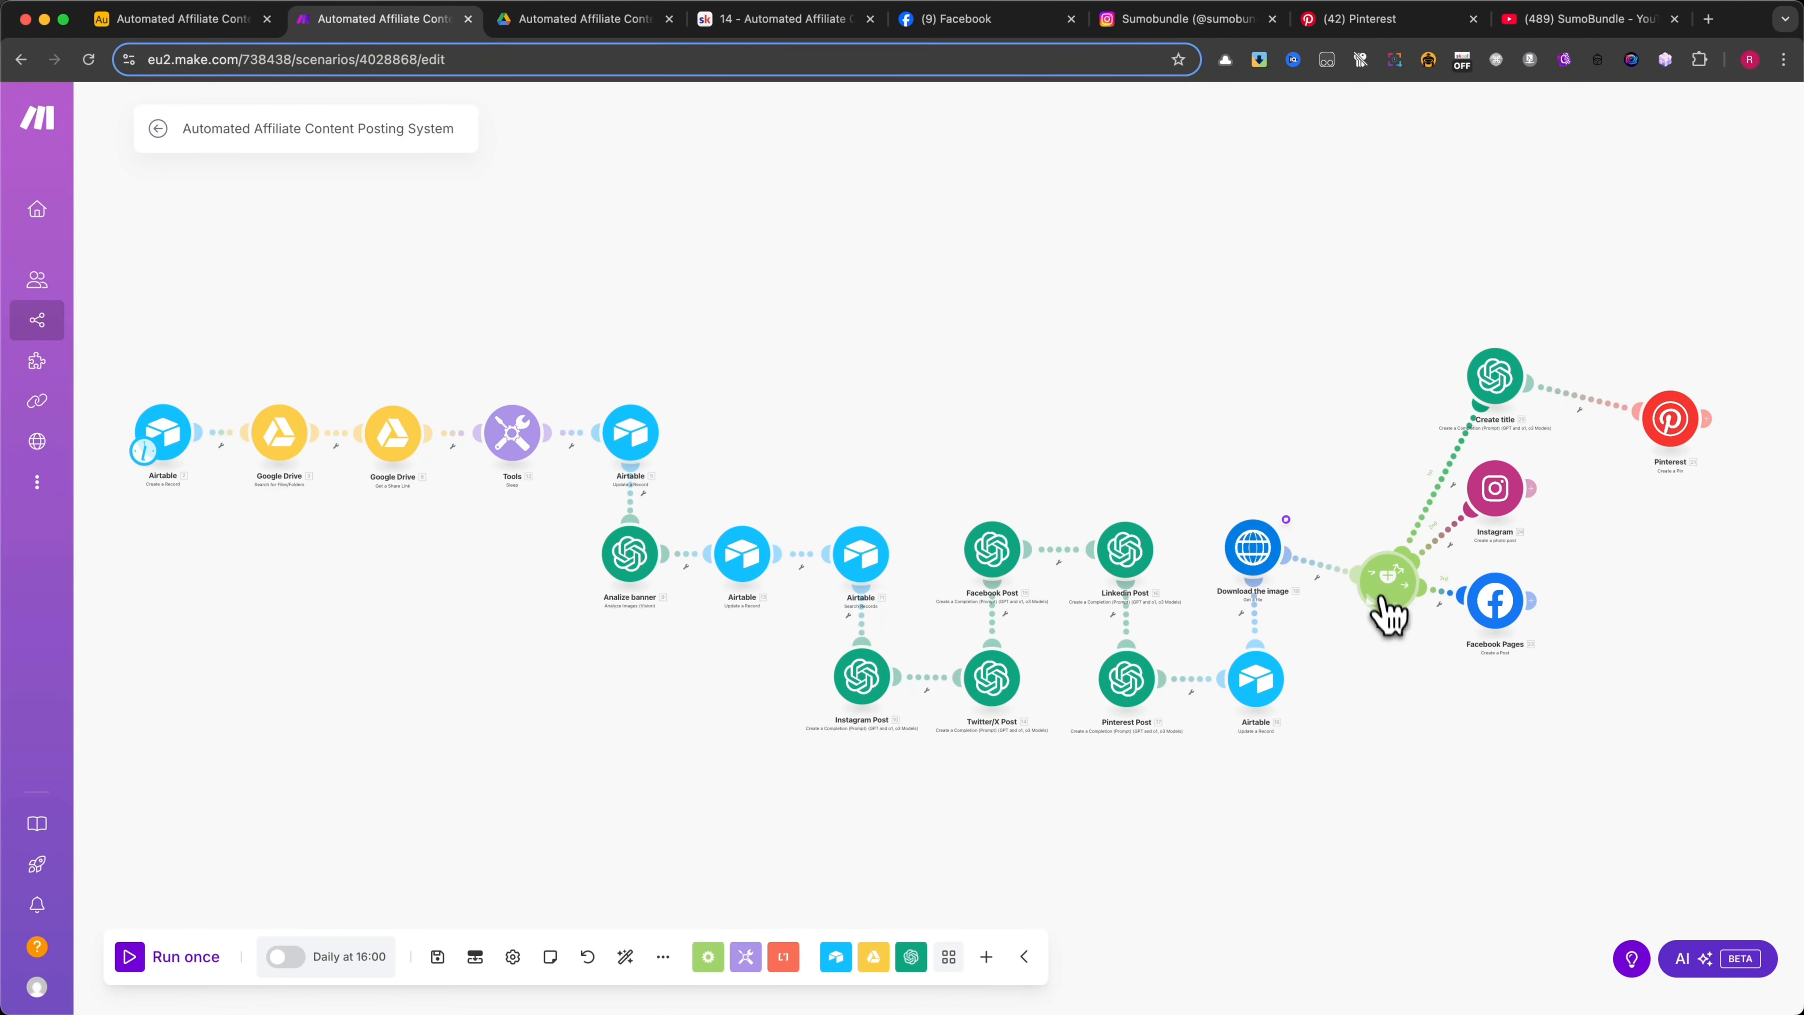
Rearrange the router's branches by moving the Facebook Pages, Instagram and Create title modules lower on the canvas
left_click_drag(1481, 625, 1511, 735)
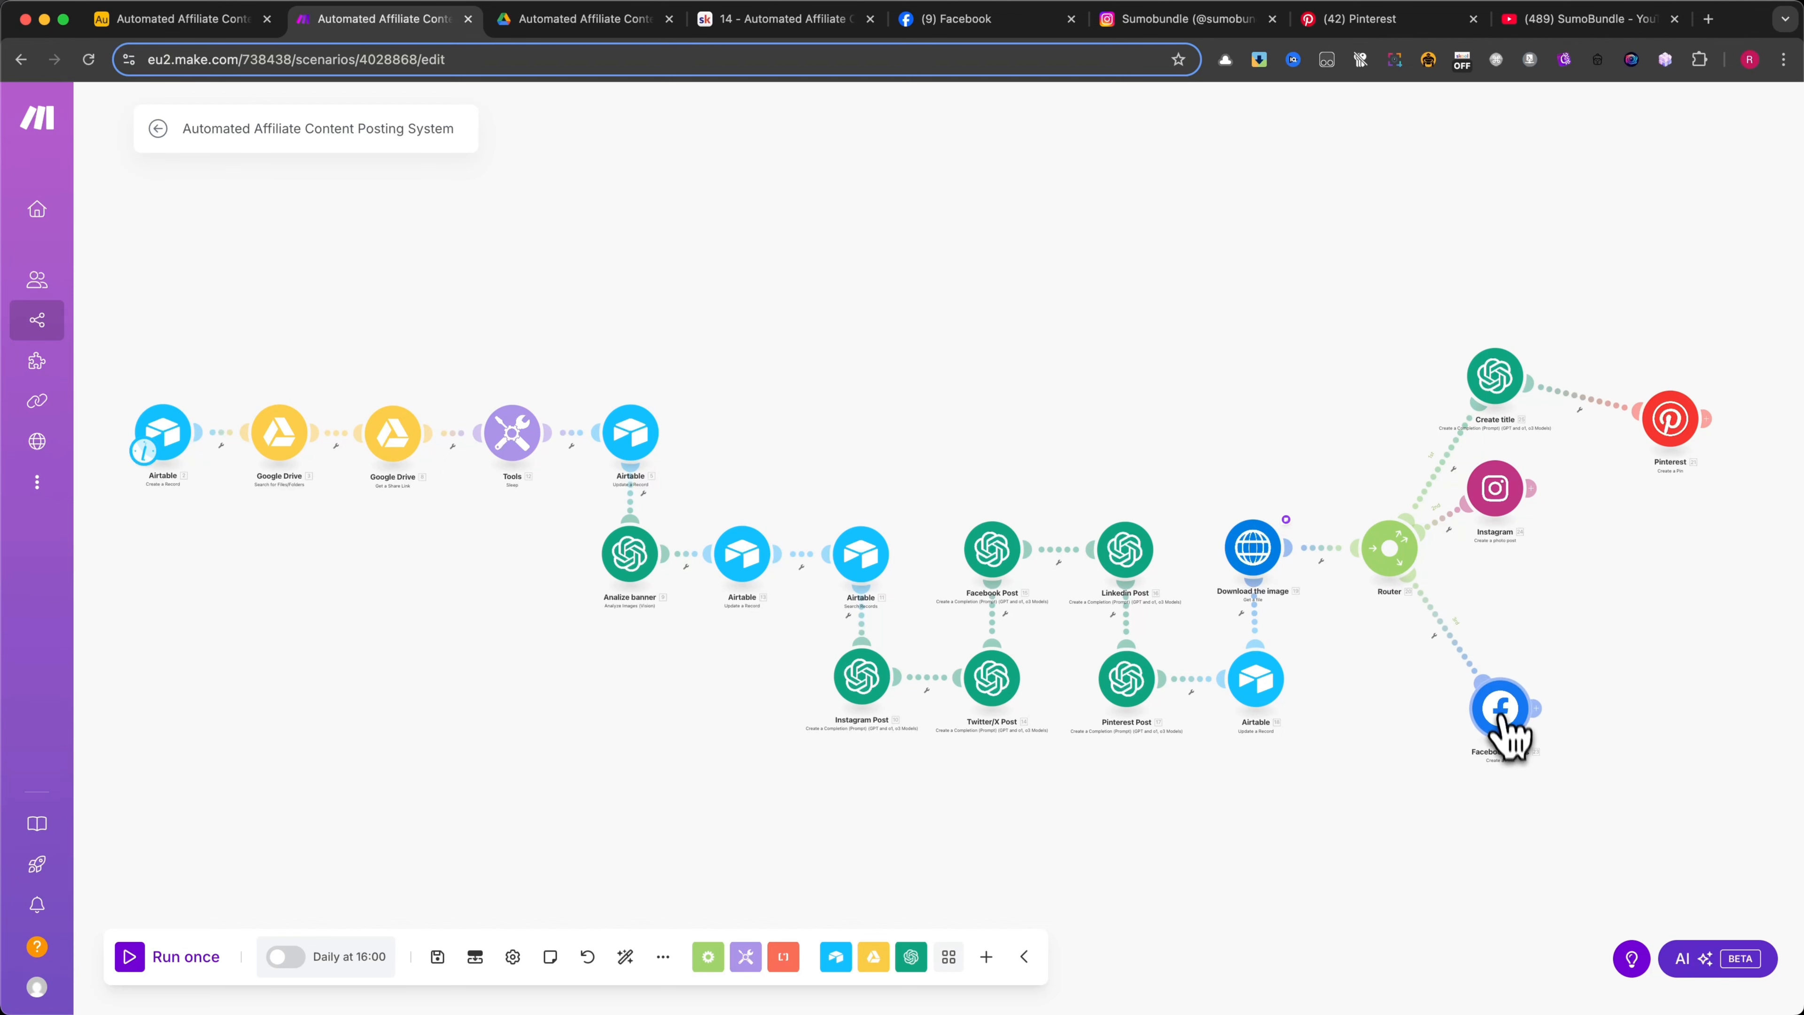
left_click_drag(1497, 506, 1515, 563)
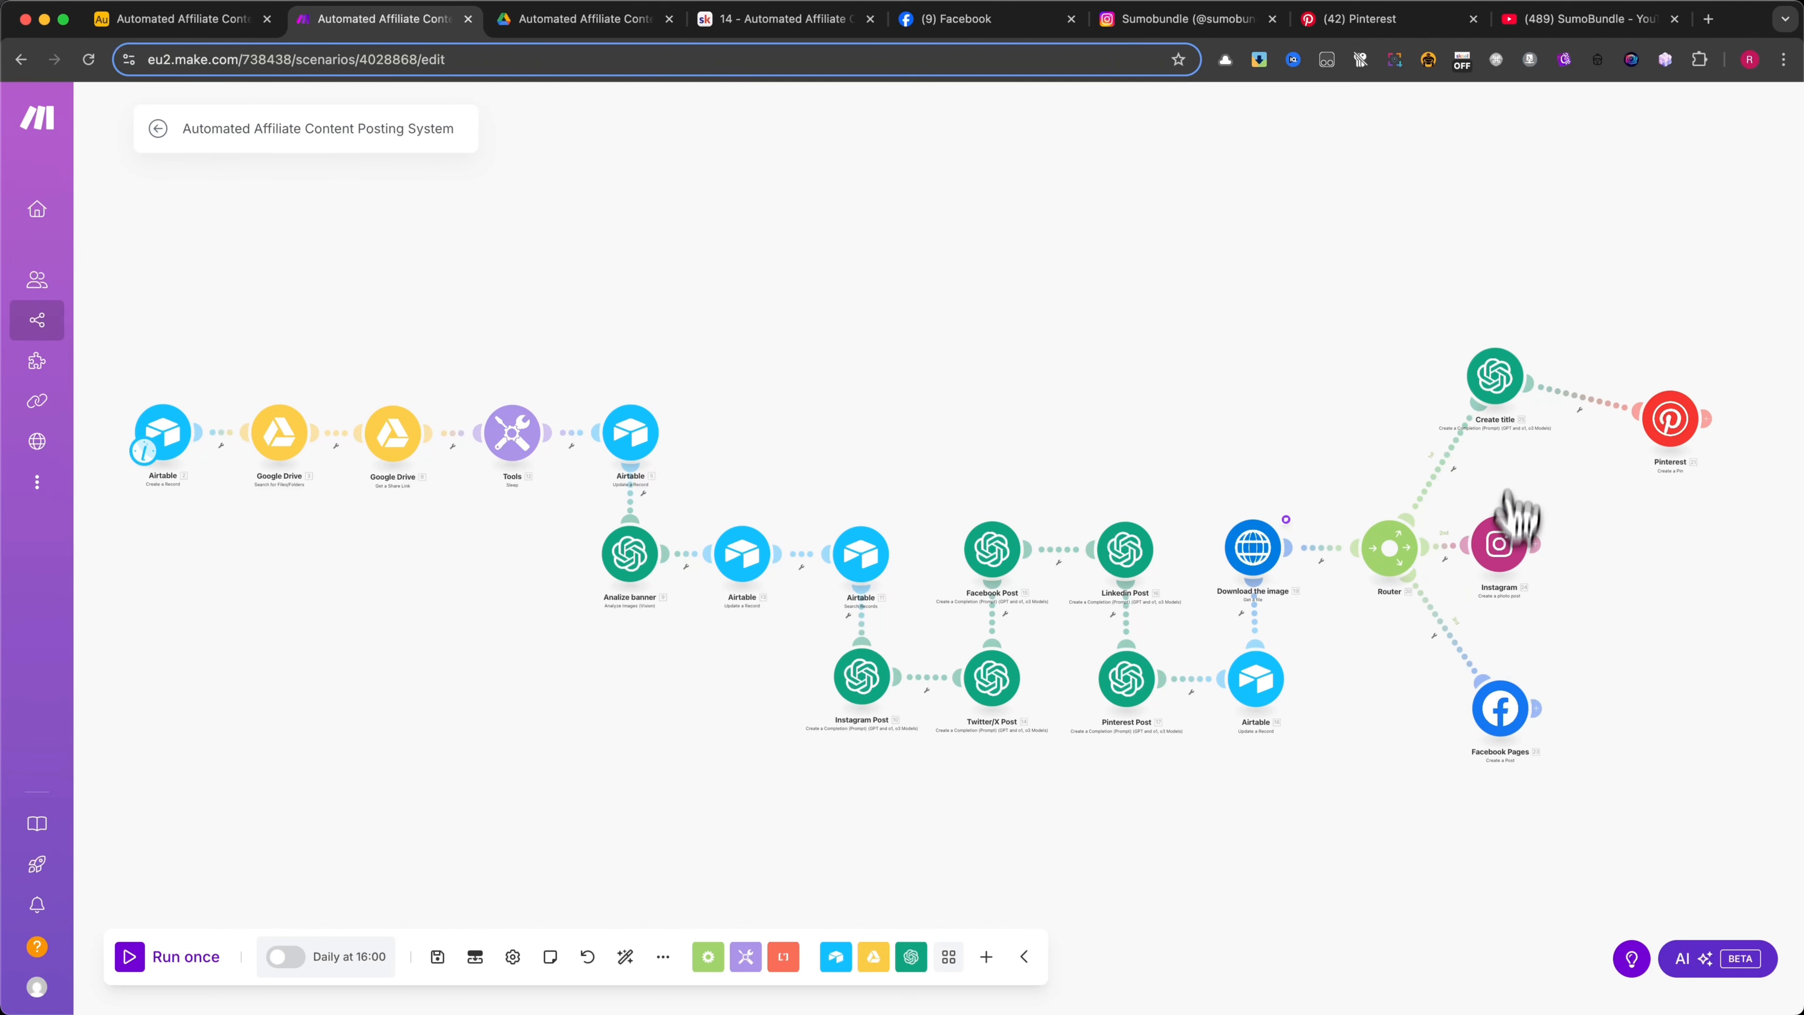
left_click_drag(1498, 378, 1520, 444)
Check the URL field in the Airtable Settings table and view the SumoBundle YouTube channel's videos, returning to the Make scenario
left_click(242, 18)
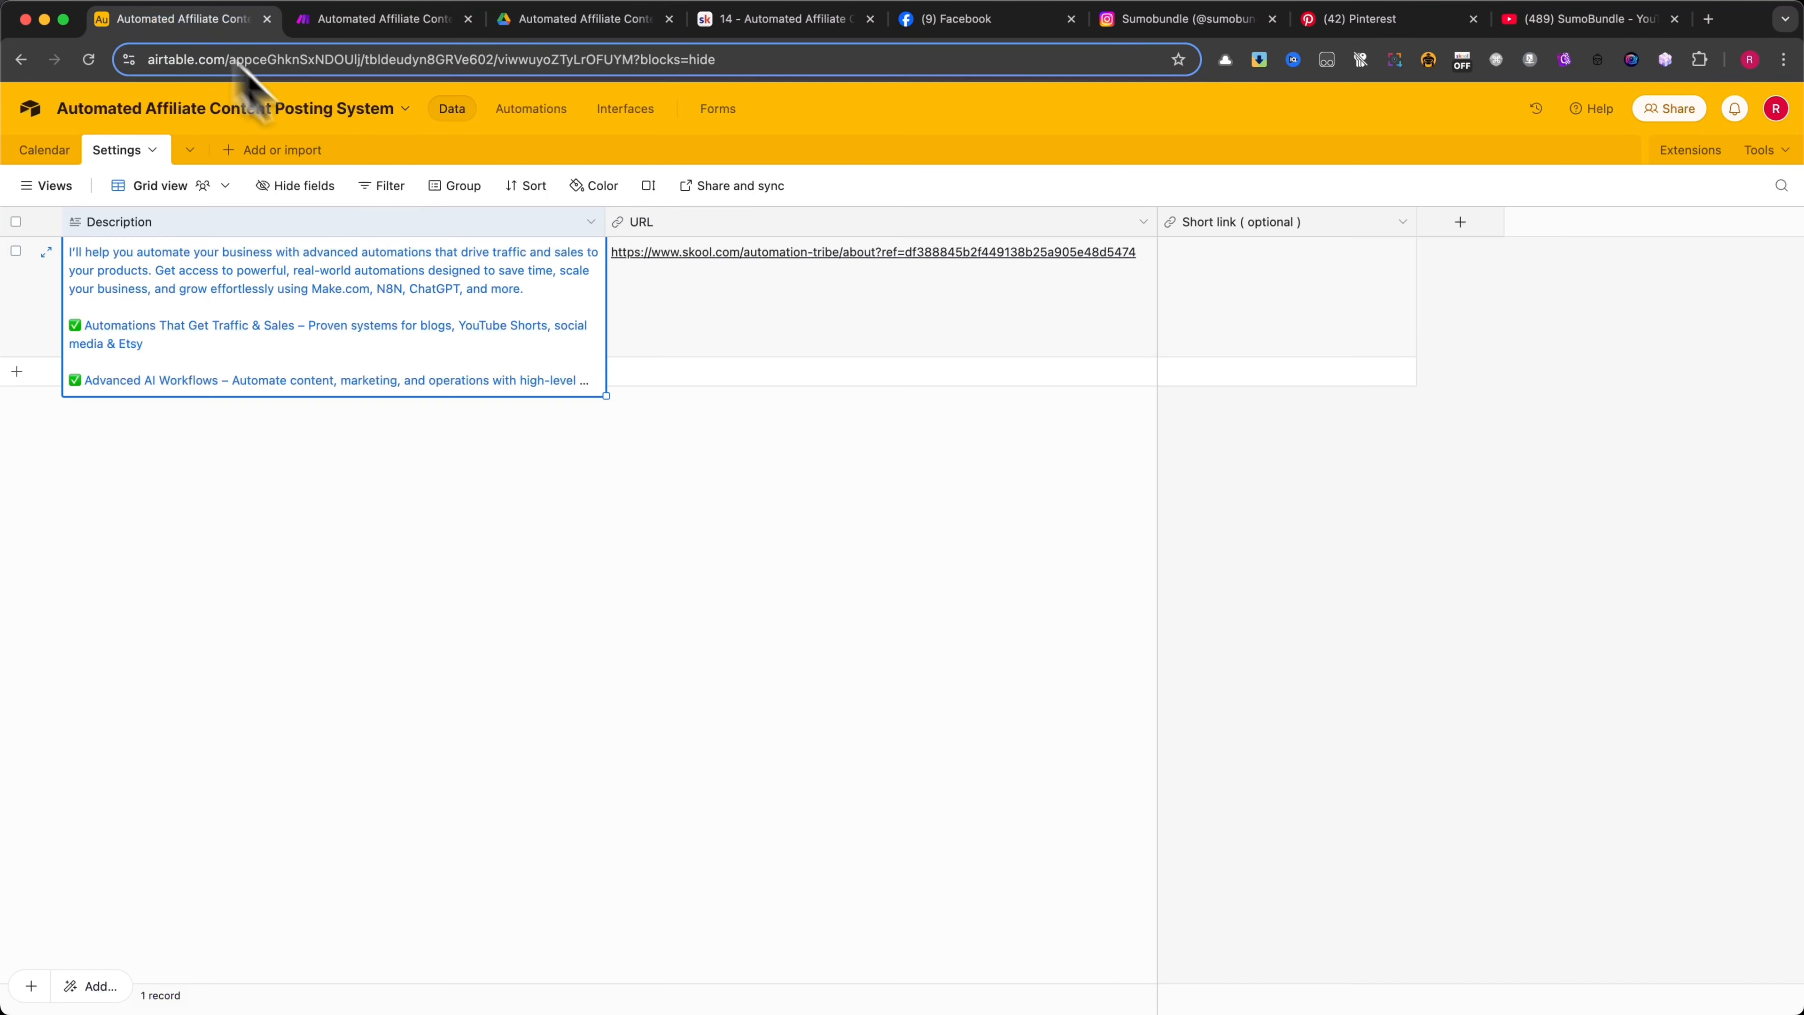
left_click(718, 283)
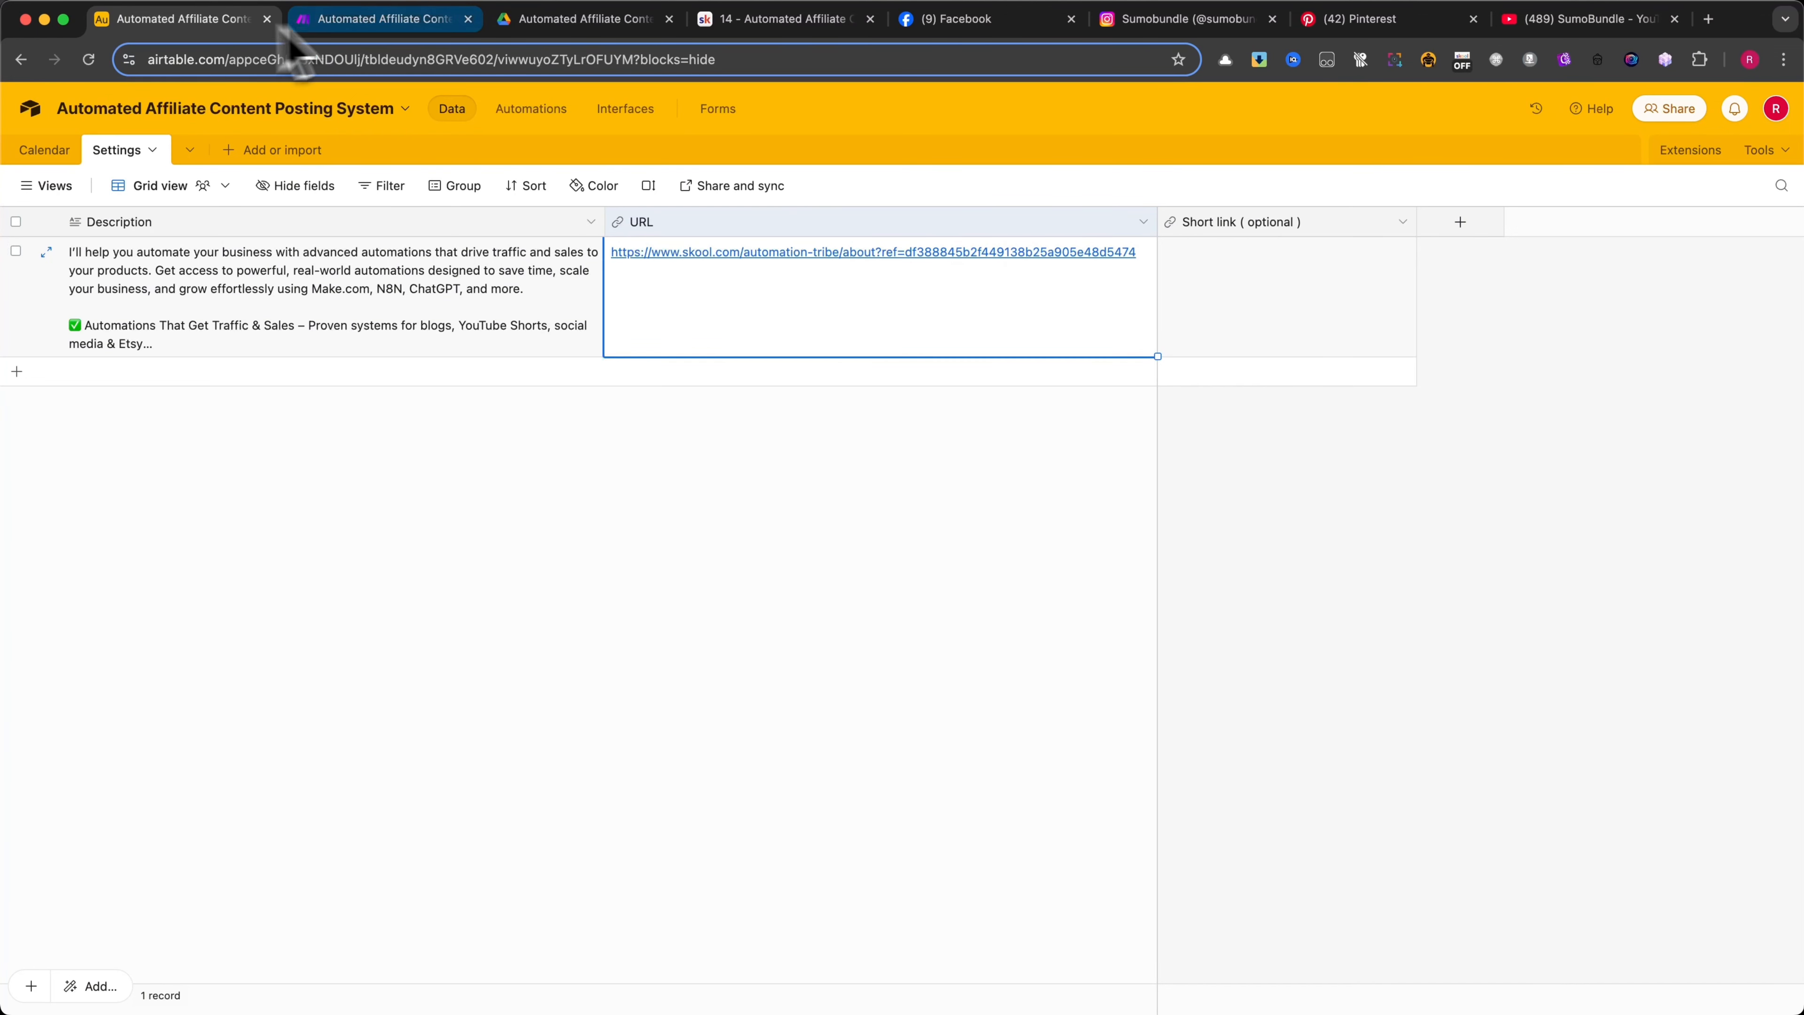
left_click(384, 21)
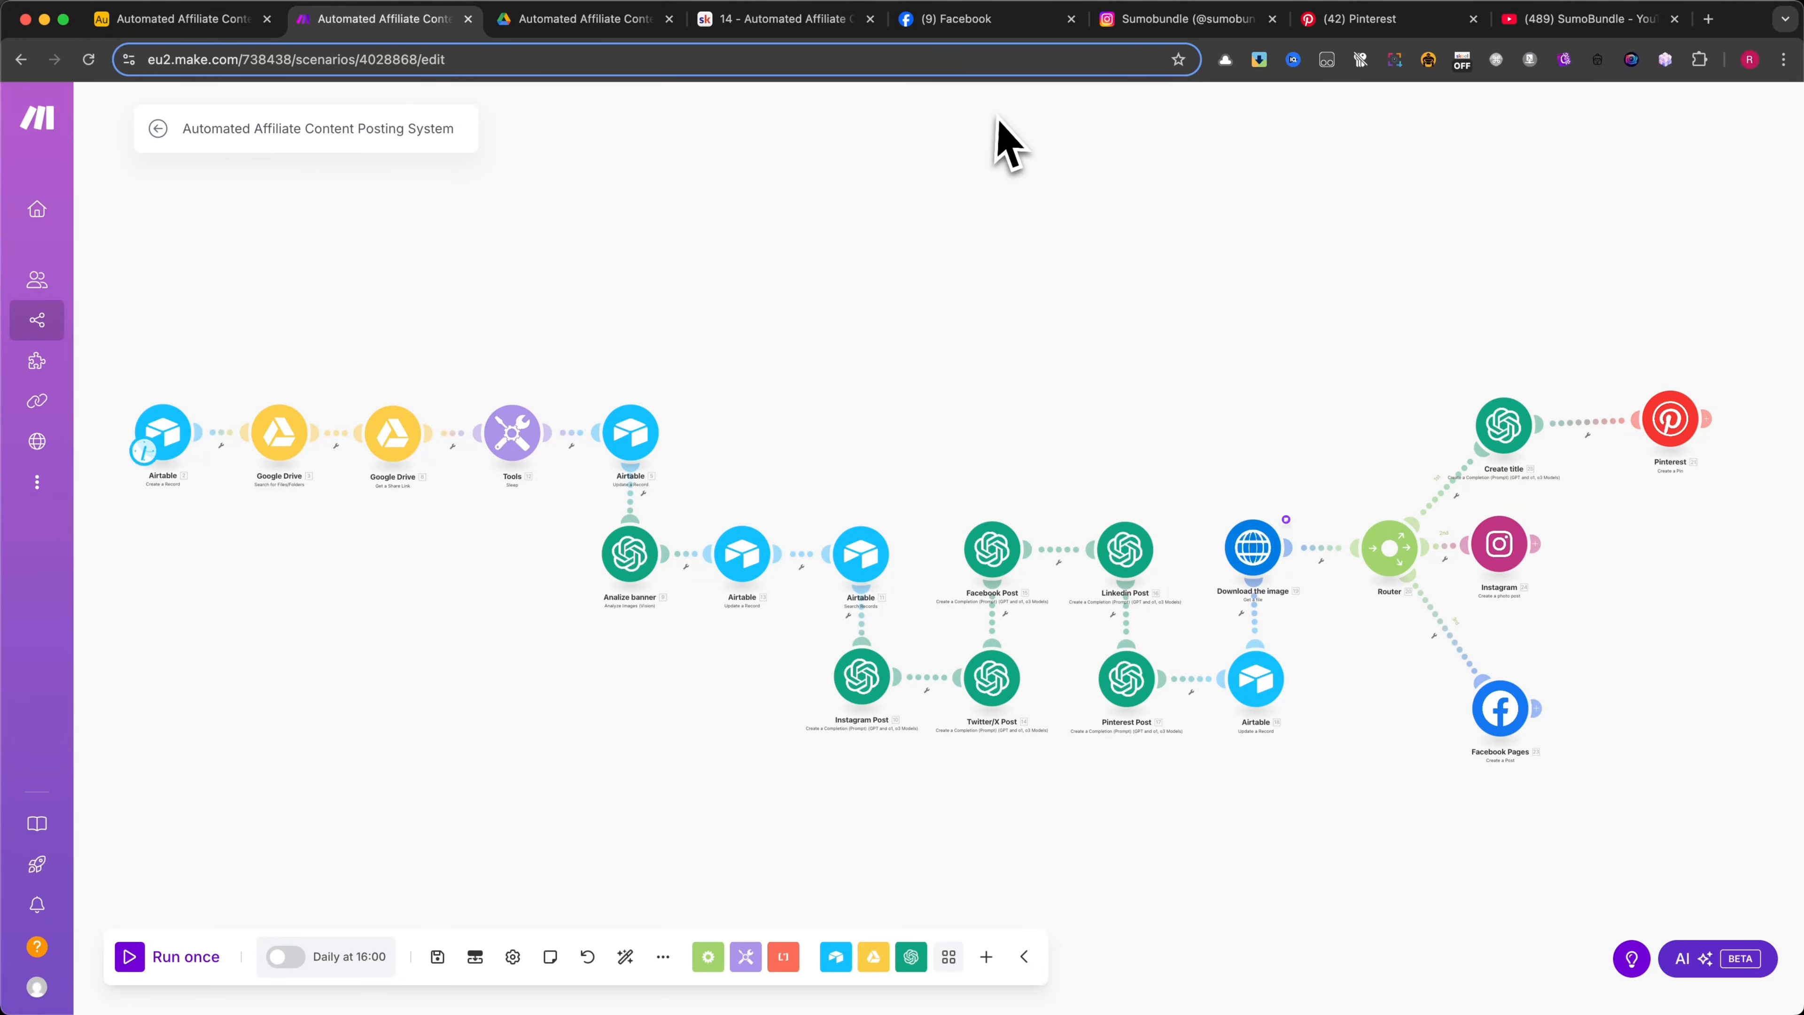
left_click(1548, 20)
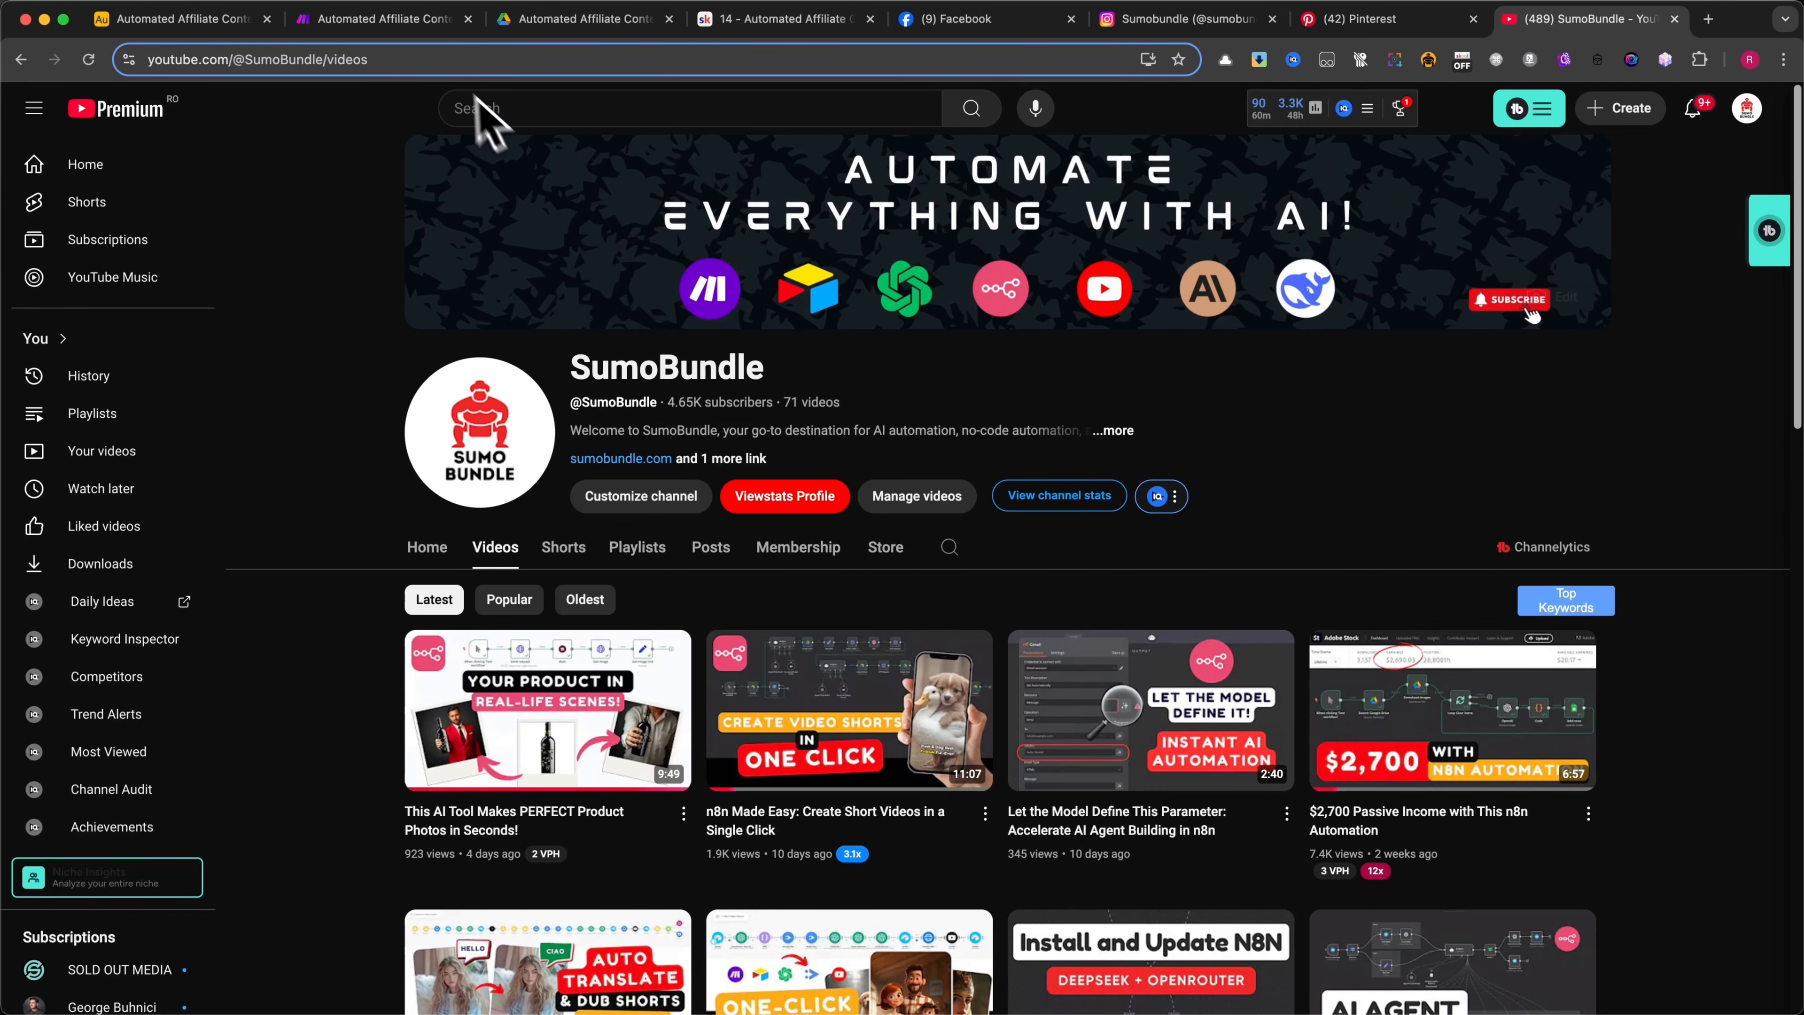
left_click(371, 20)
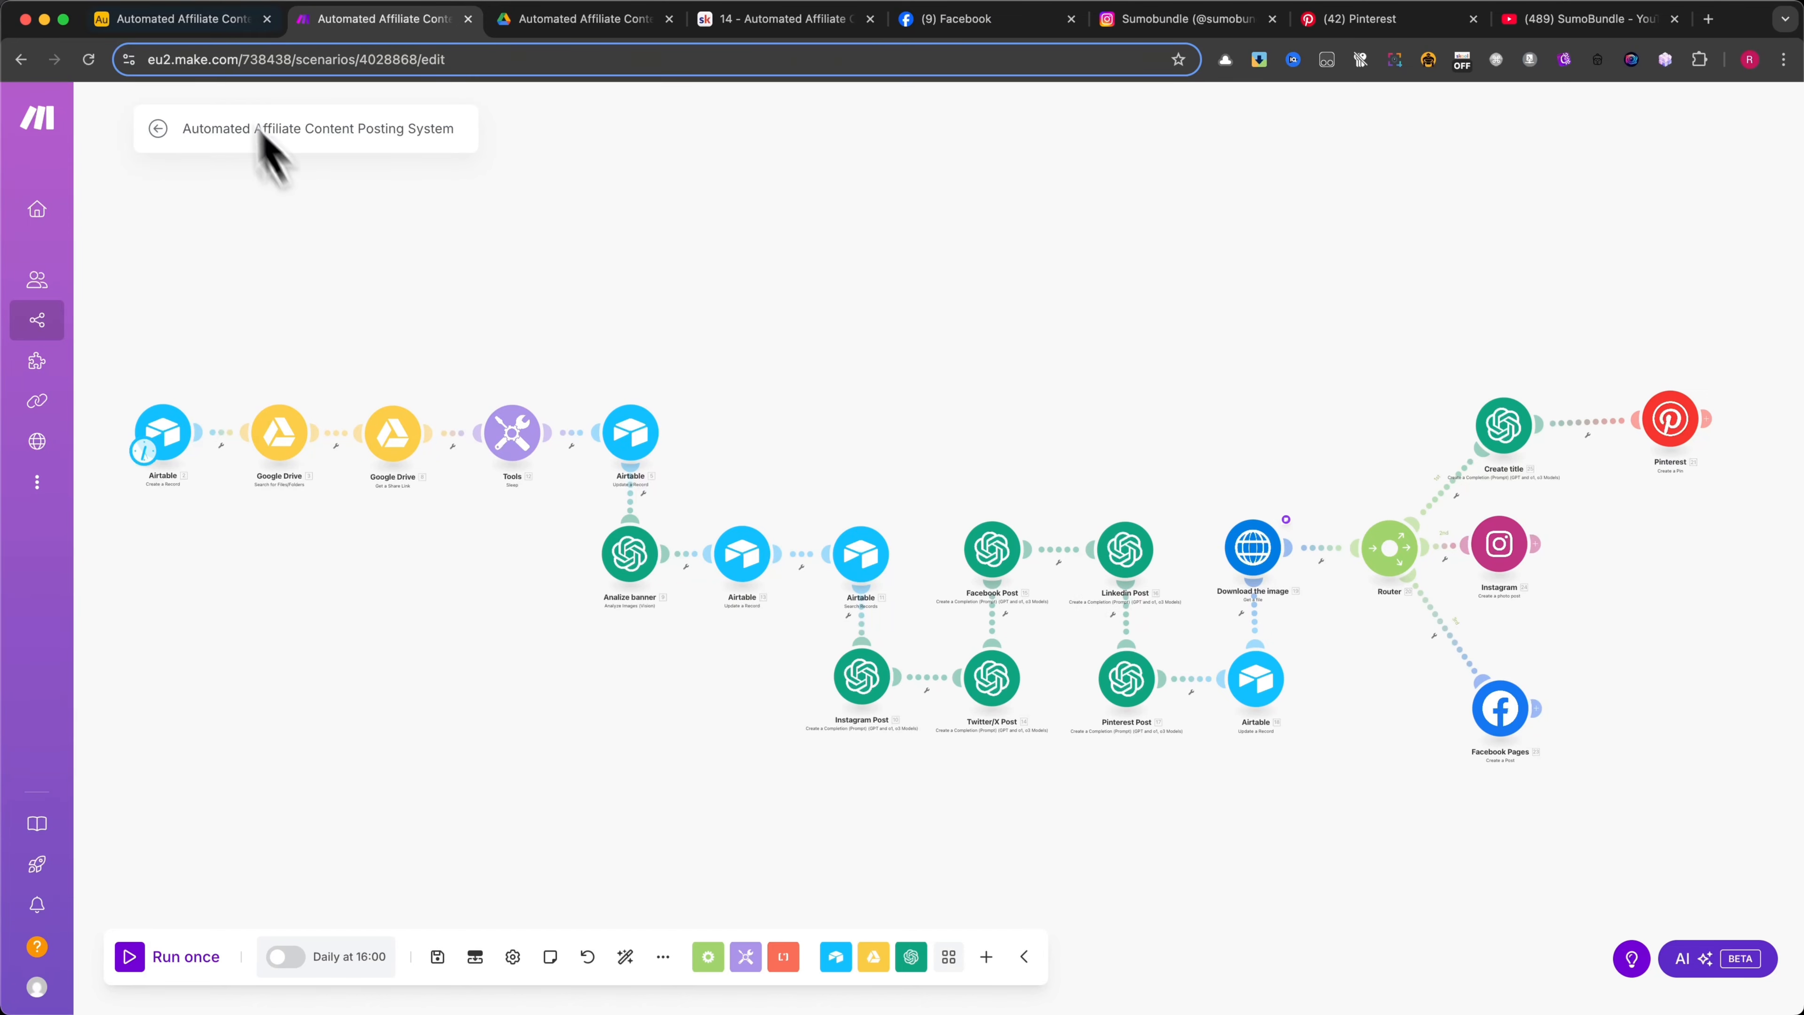
Run the Make scenario once, checking the Airtable Calendar table before and during the run
left_click(178, 20)
left_click(71, 149)
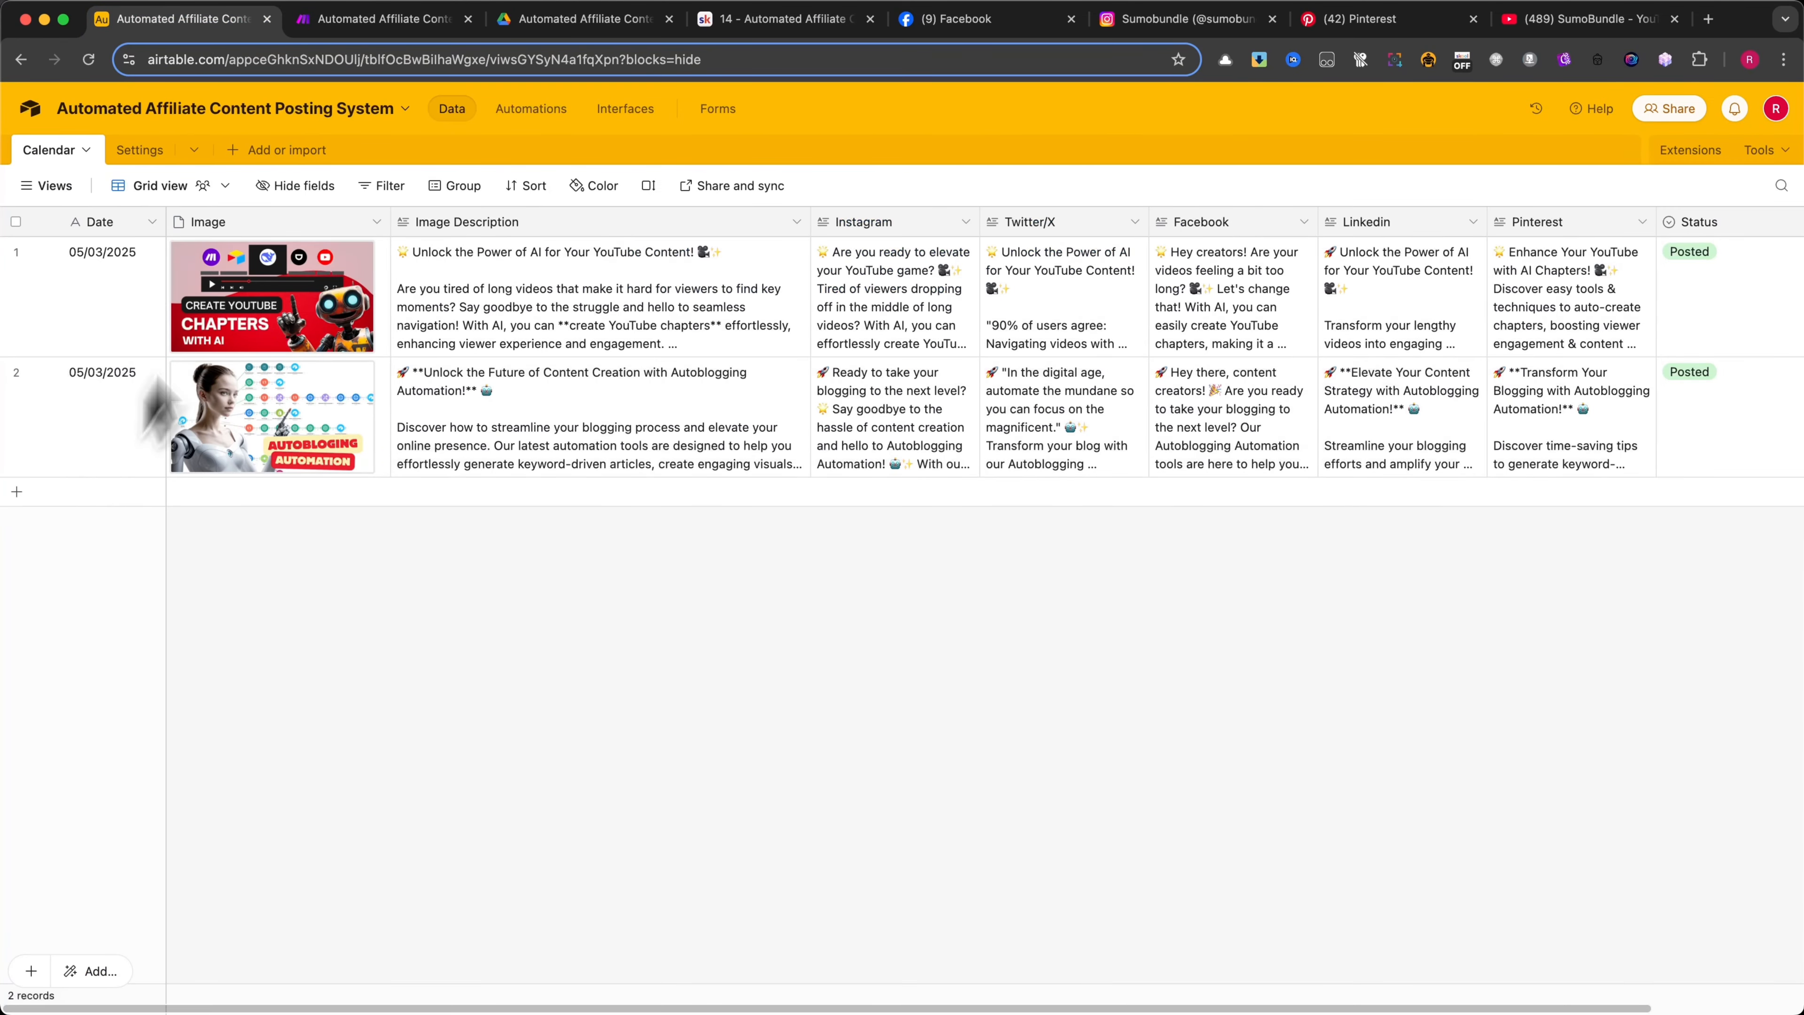
left_click(371, 22)
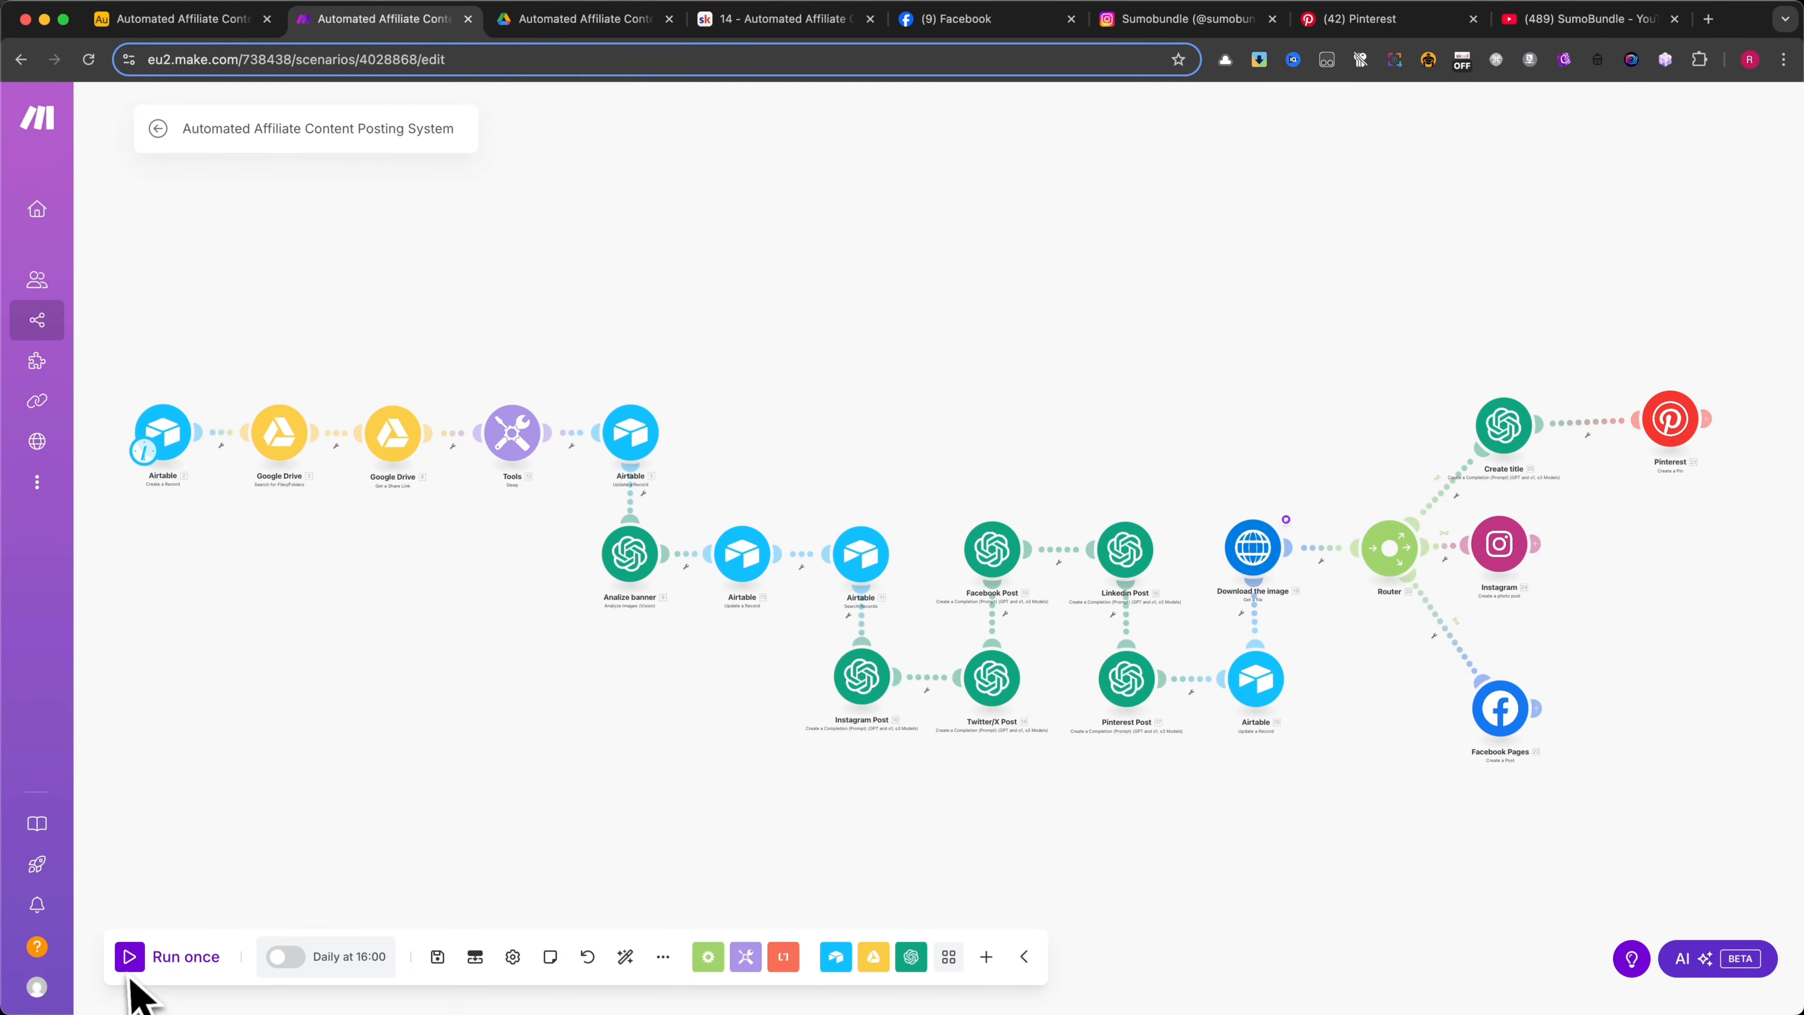
left_click(132, 958)
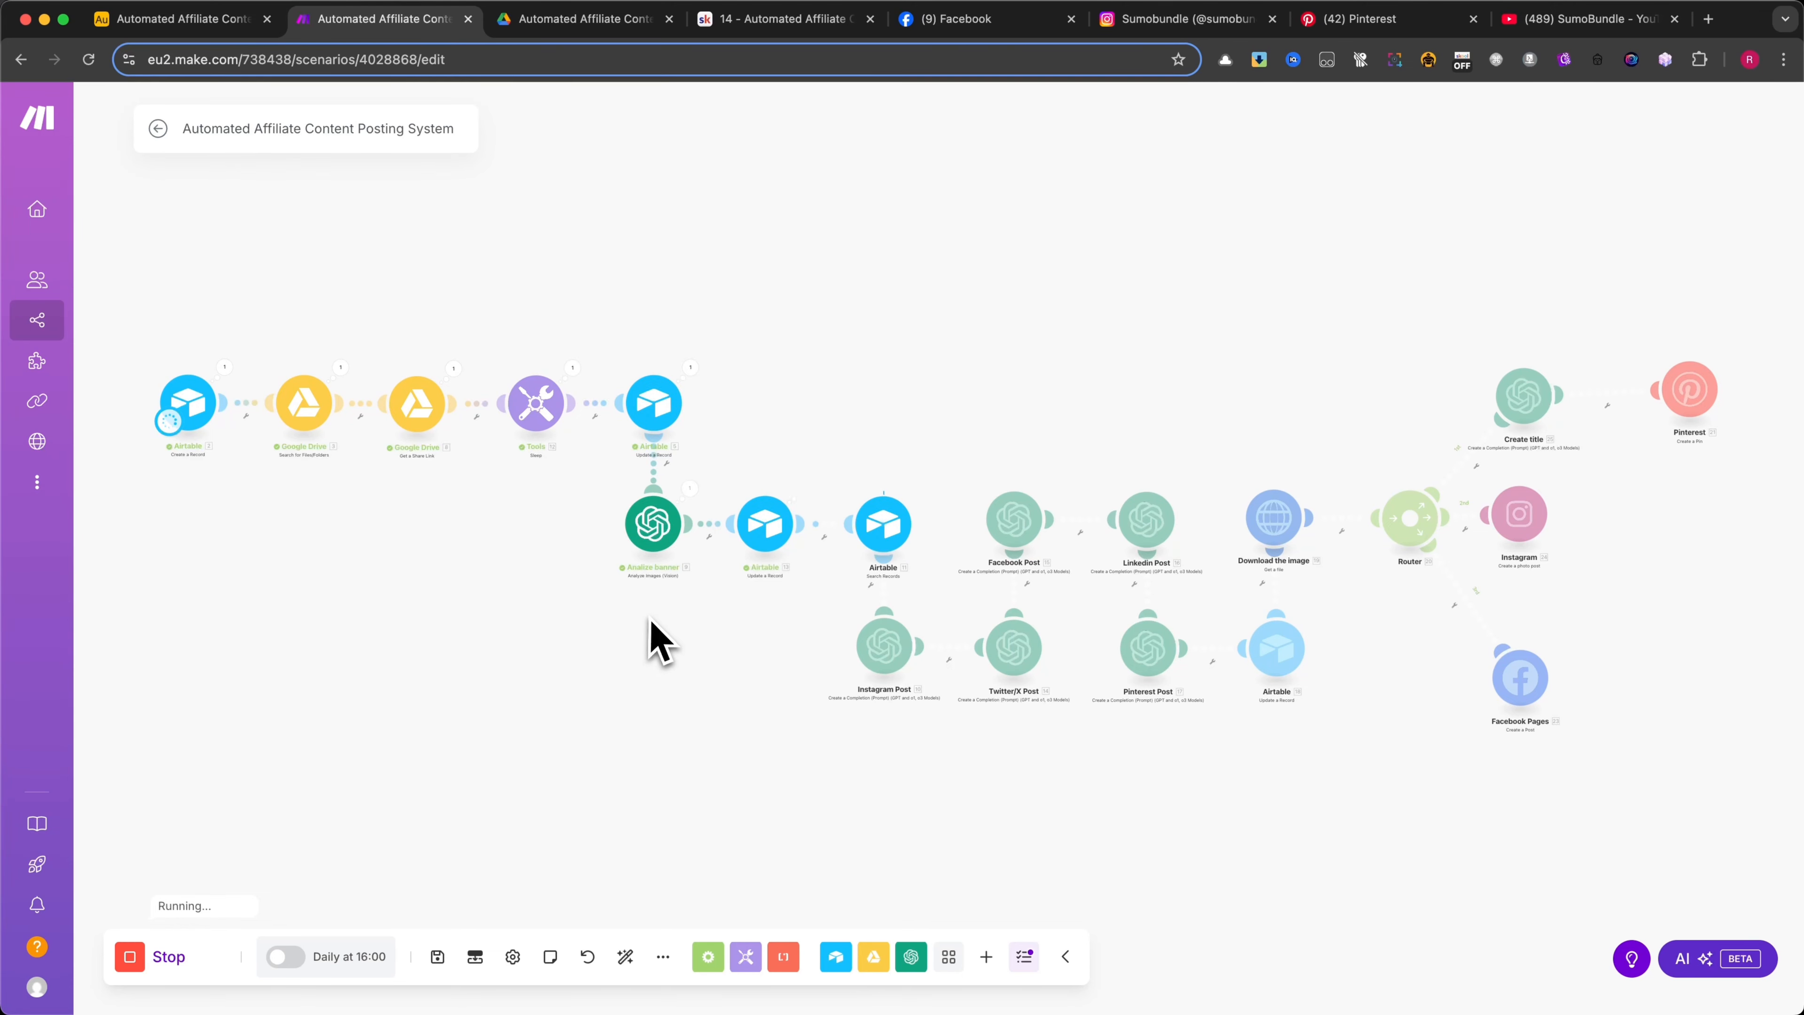
left_click(167, 19)
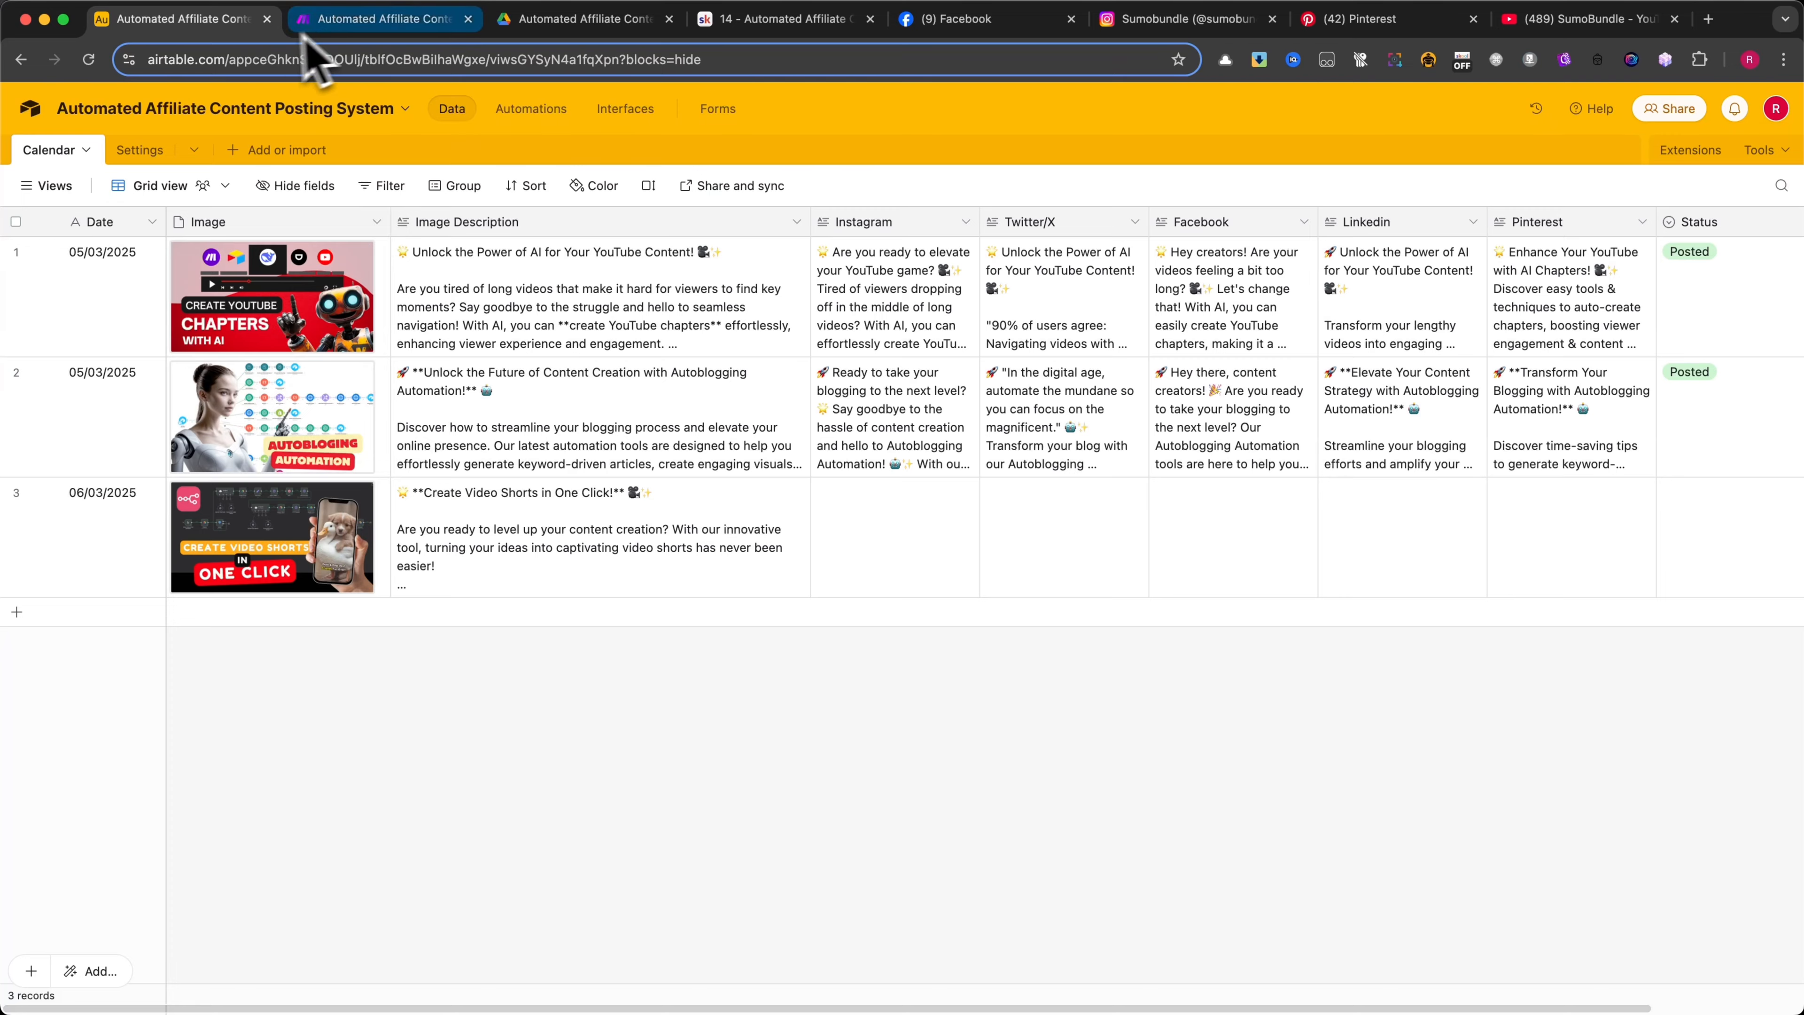
left_click(351, 19)
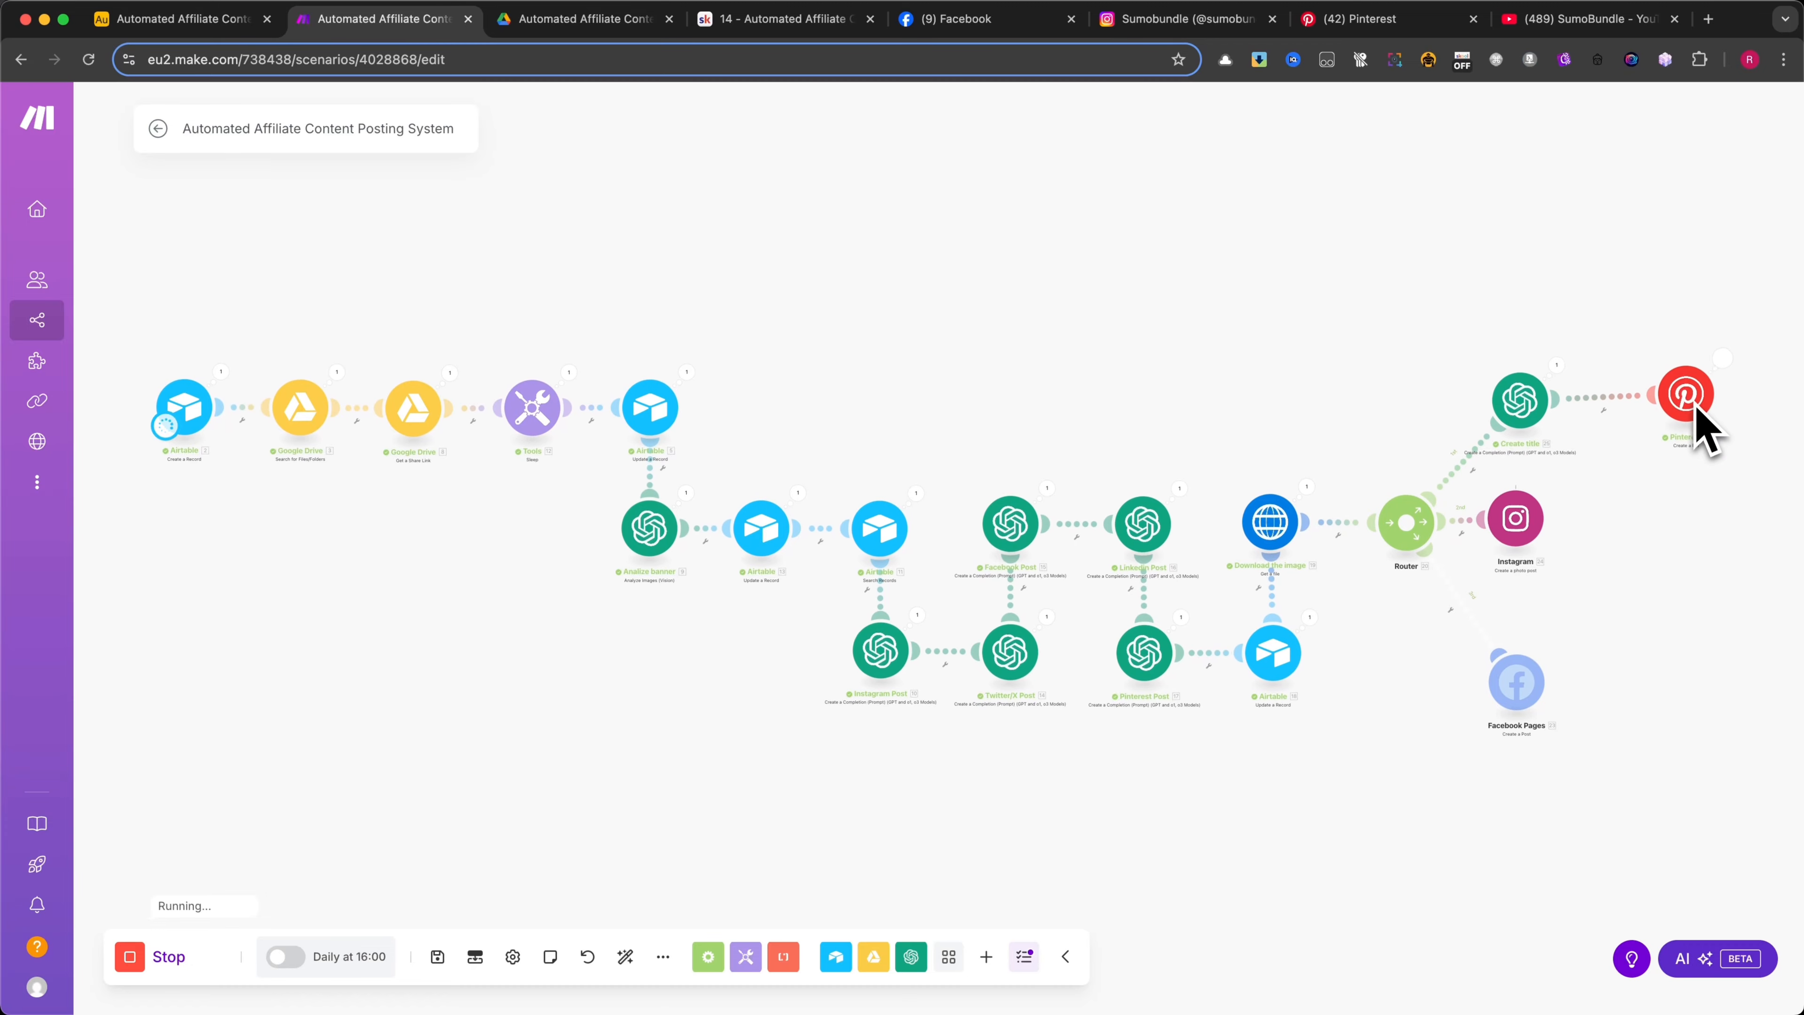
Open the newest video shorts pin on Pinterest and follow its site link, and view the newest SumoBundle Instagram post
left_click(1371, 18)
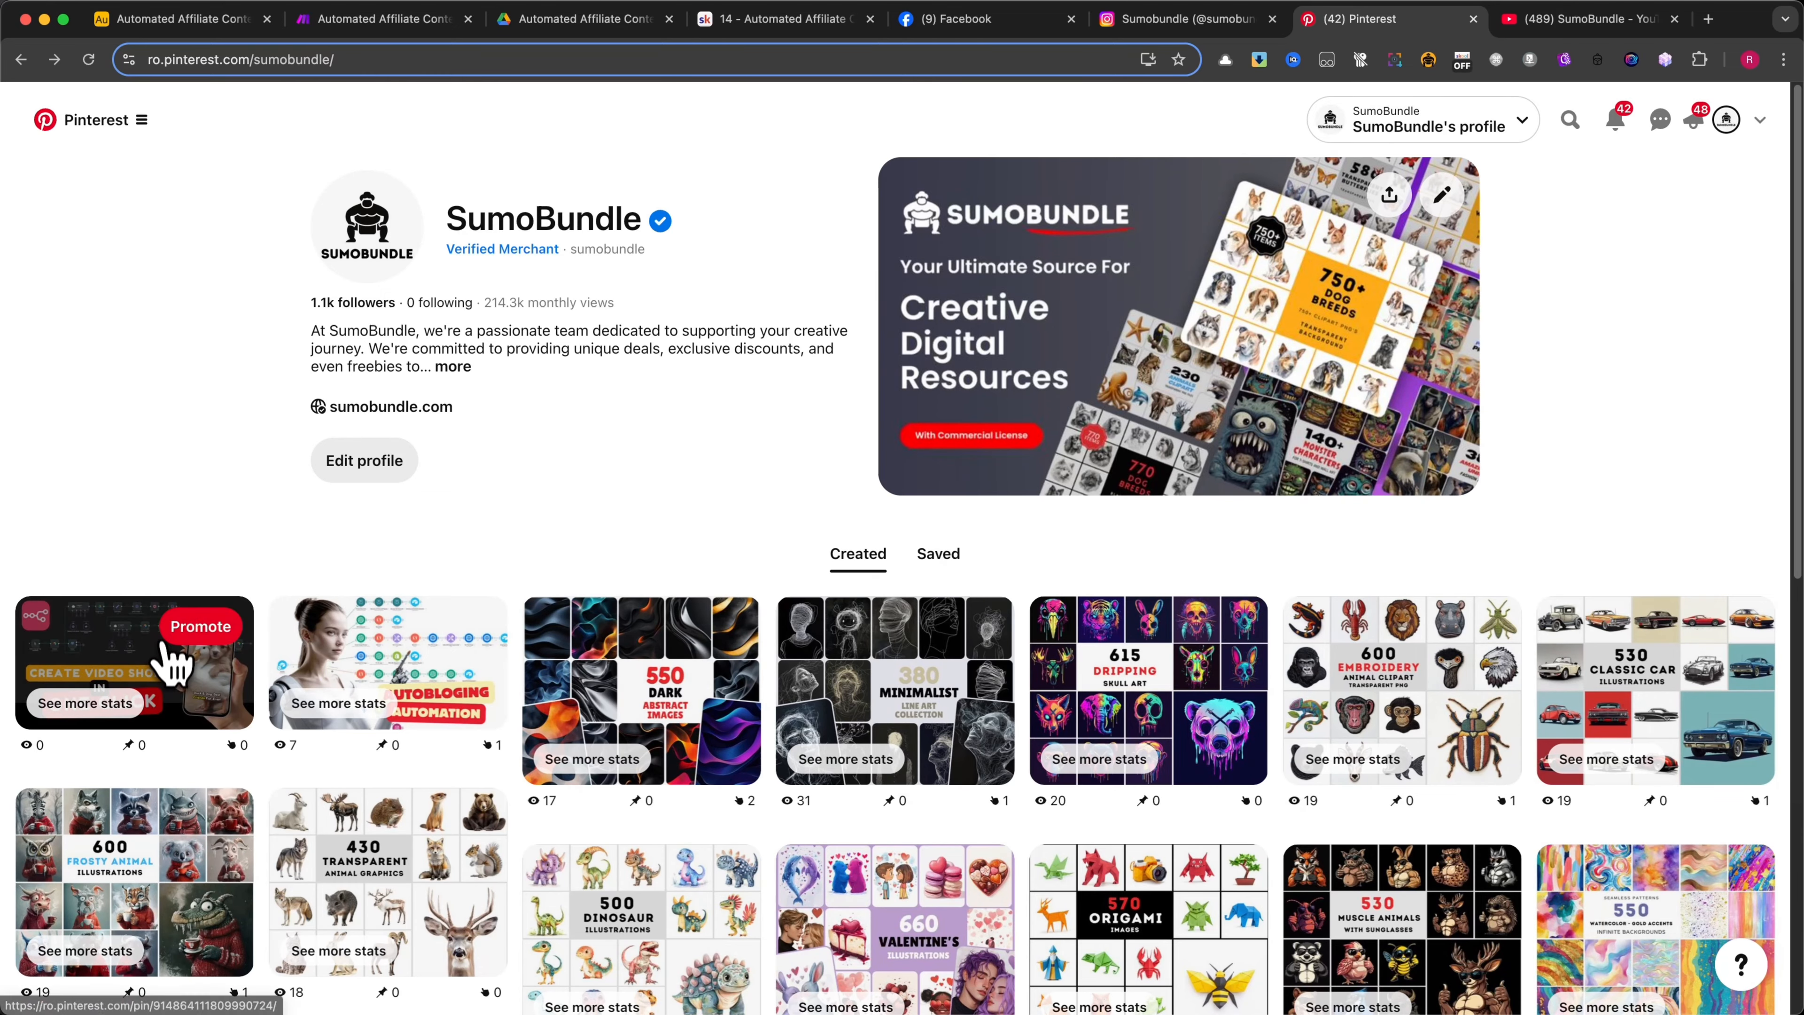
left_click(162, 650)
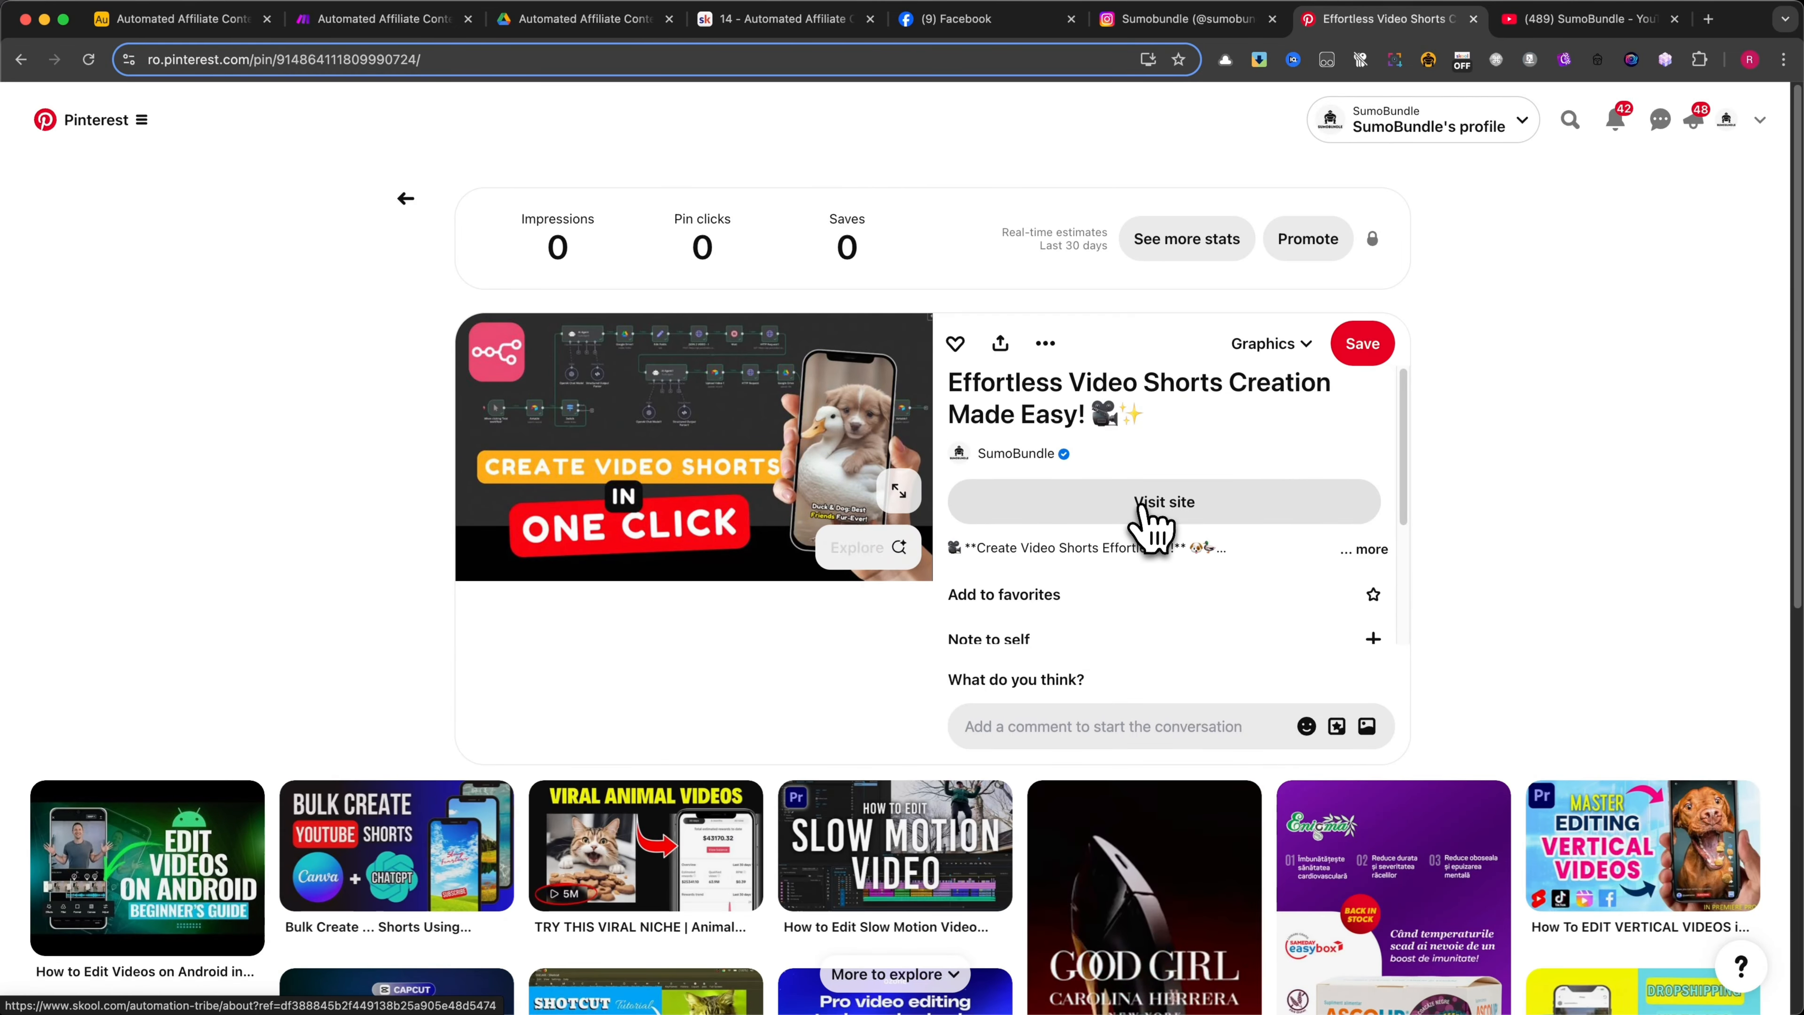
left_click(1152, 506)
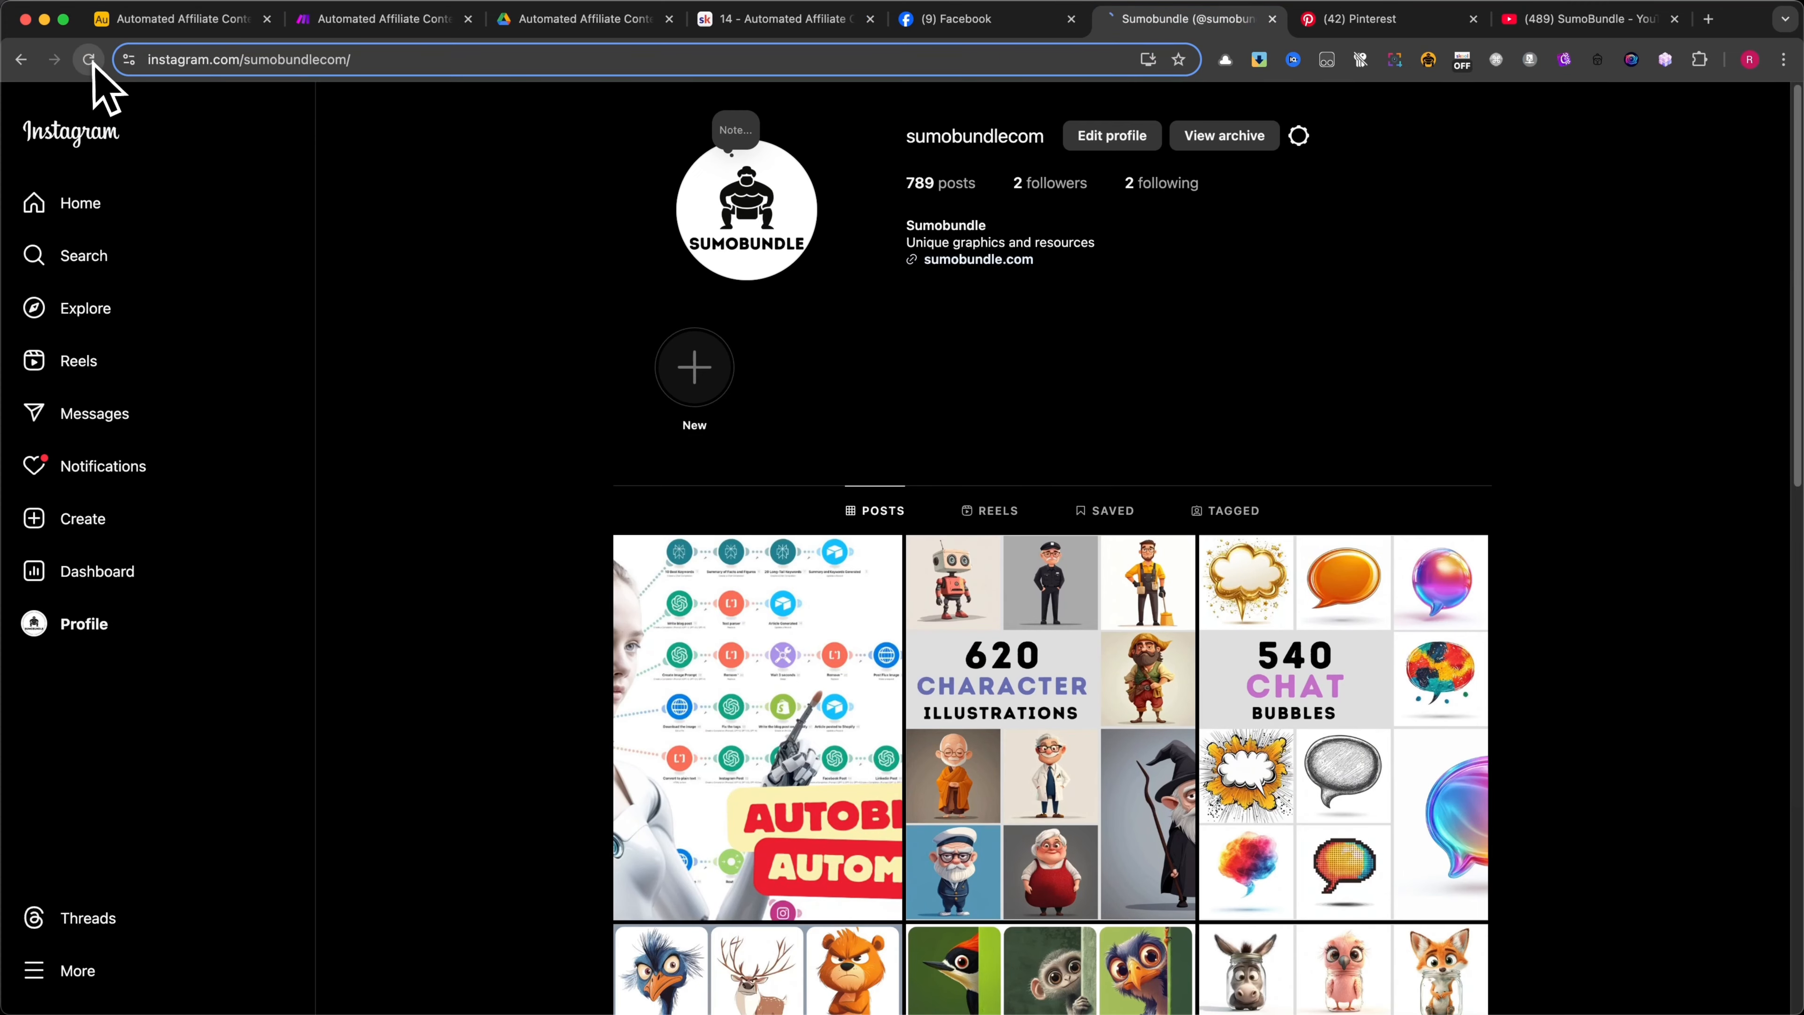
left_click(753, 624)
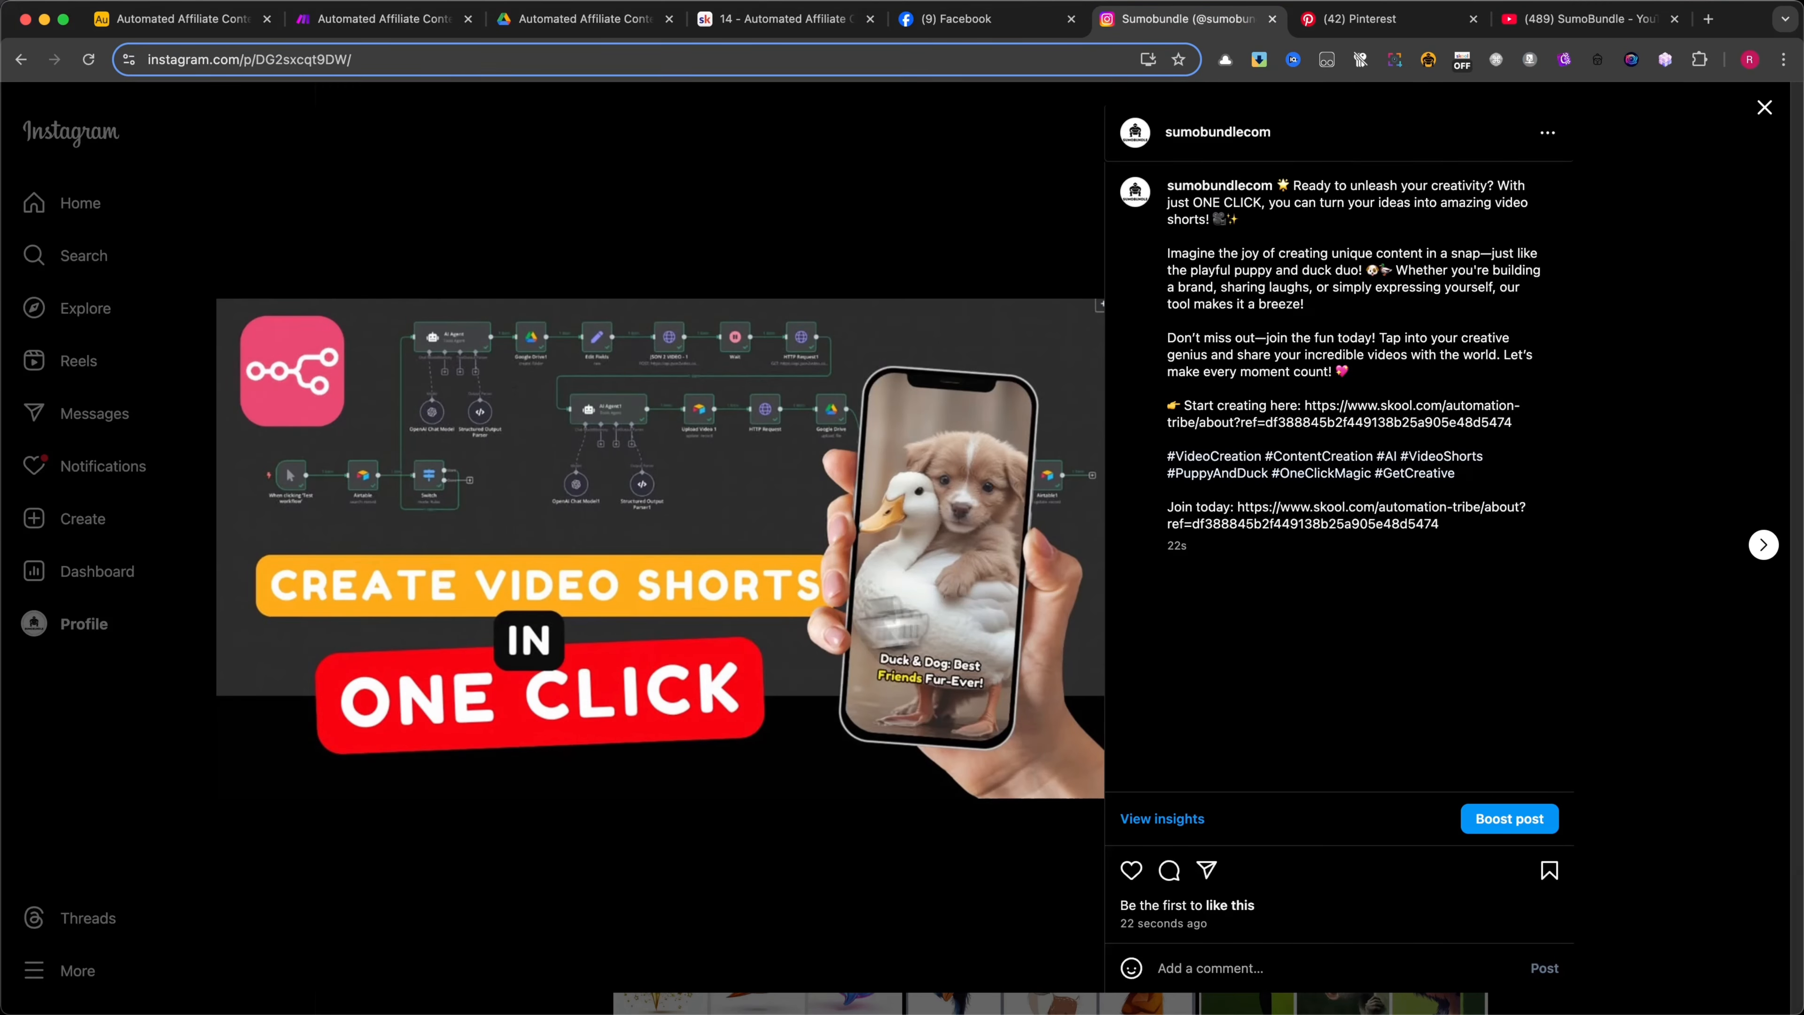
left_click(1764, 107)
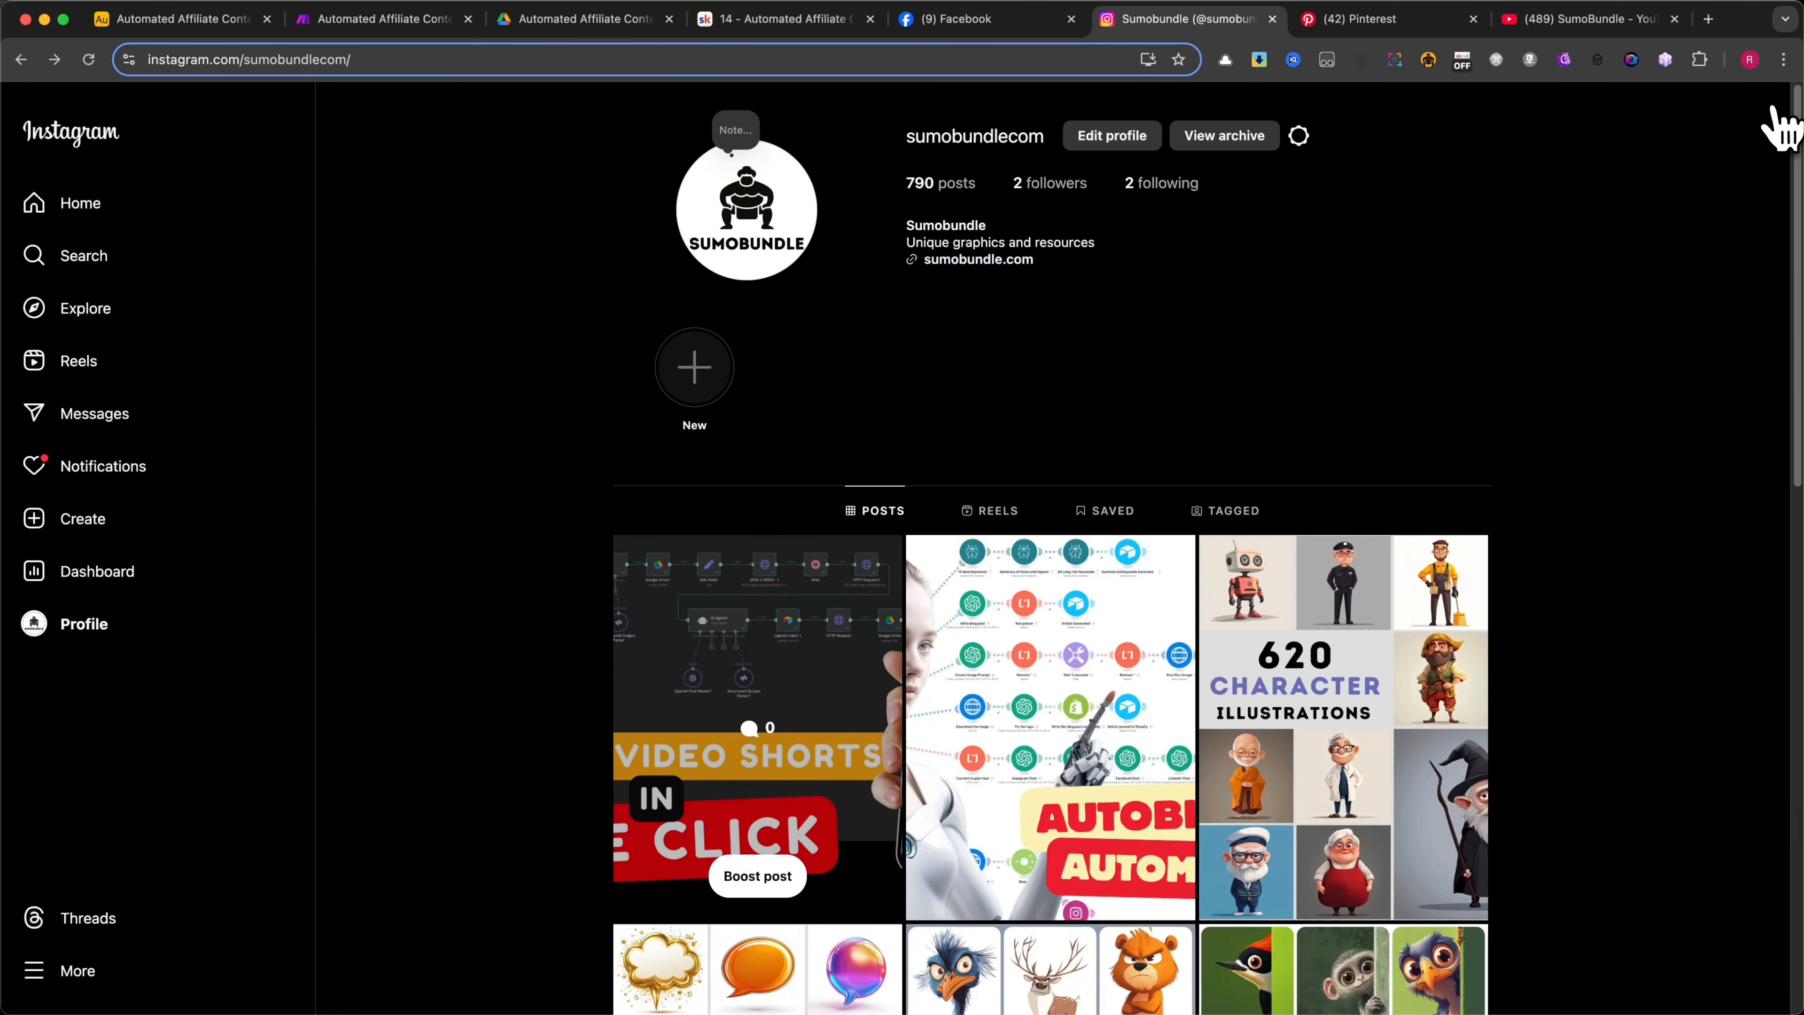
Reload the SumoBundle Facebook page and look through its latest posts
left_click(973, 18)
scroll(1094, 490, "down", 7)
left_click(88, 60)
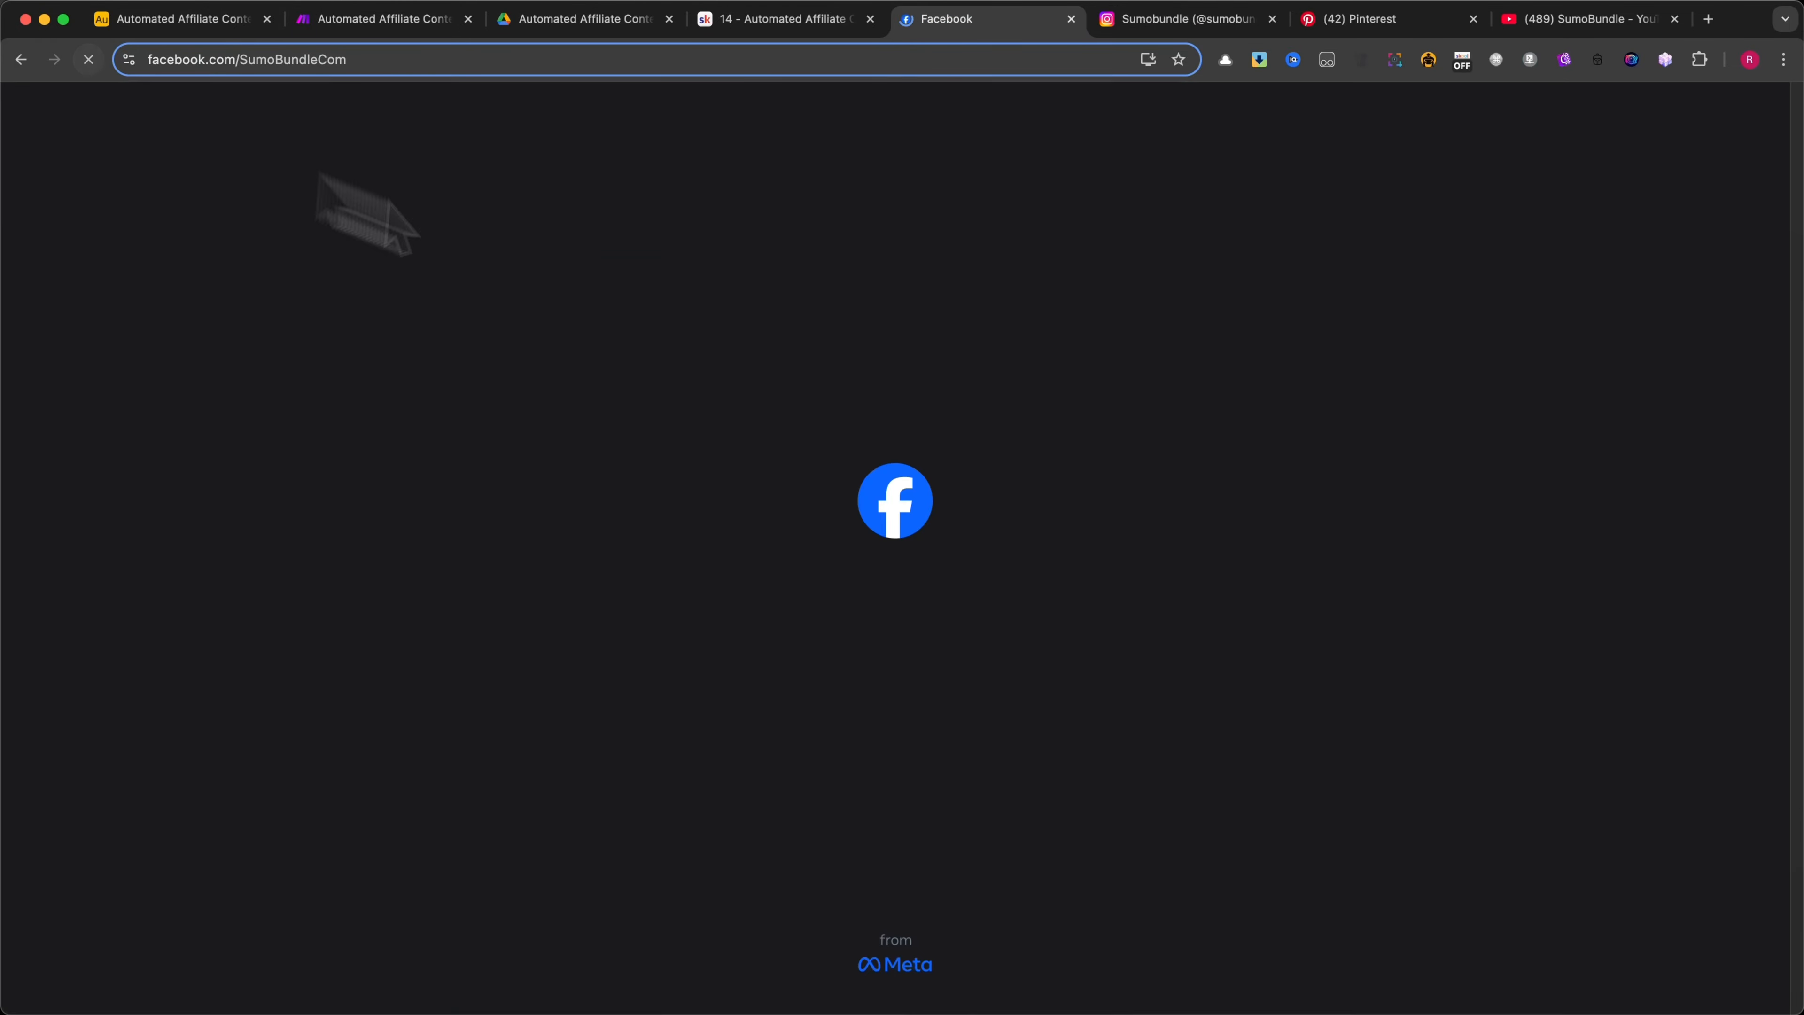
scroll(1280, 438, "down", 5)
scroll(1289, 462, "down", 5)
left_click(1550, 437)
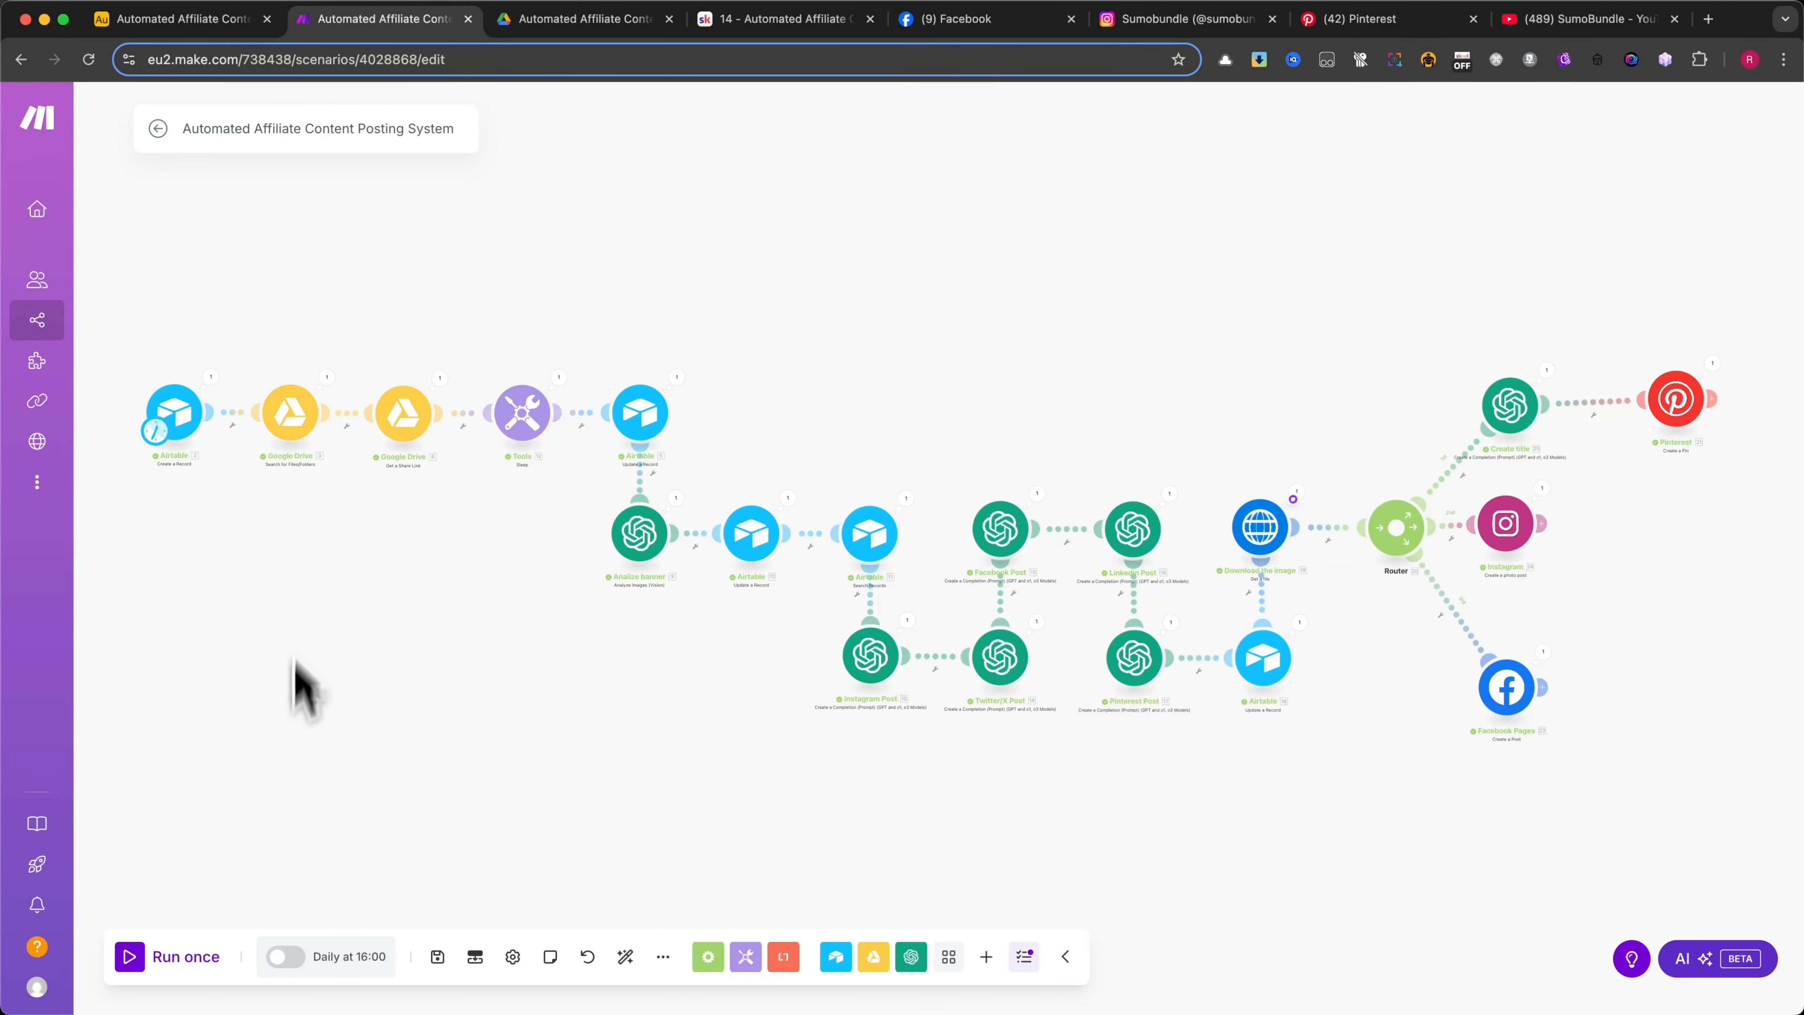
Review the 06/03/2025 record's generated texts in the Airtable Calendar table, expanding the Pinterest text and closing it
left_click(146, 21)
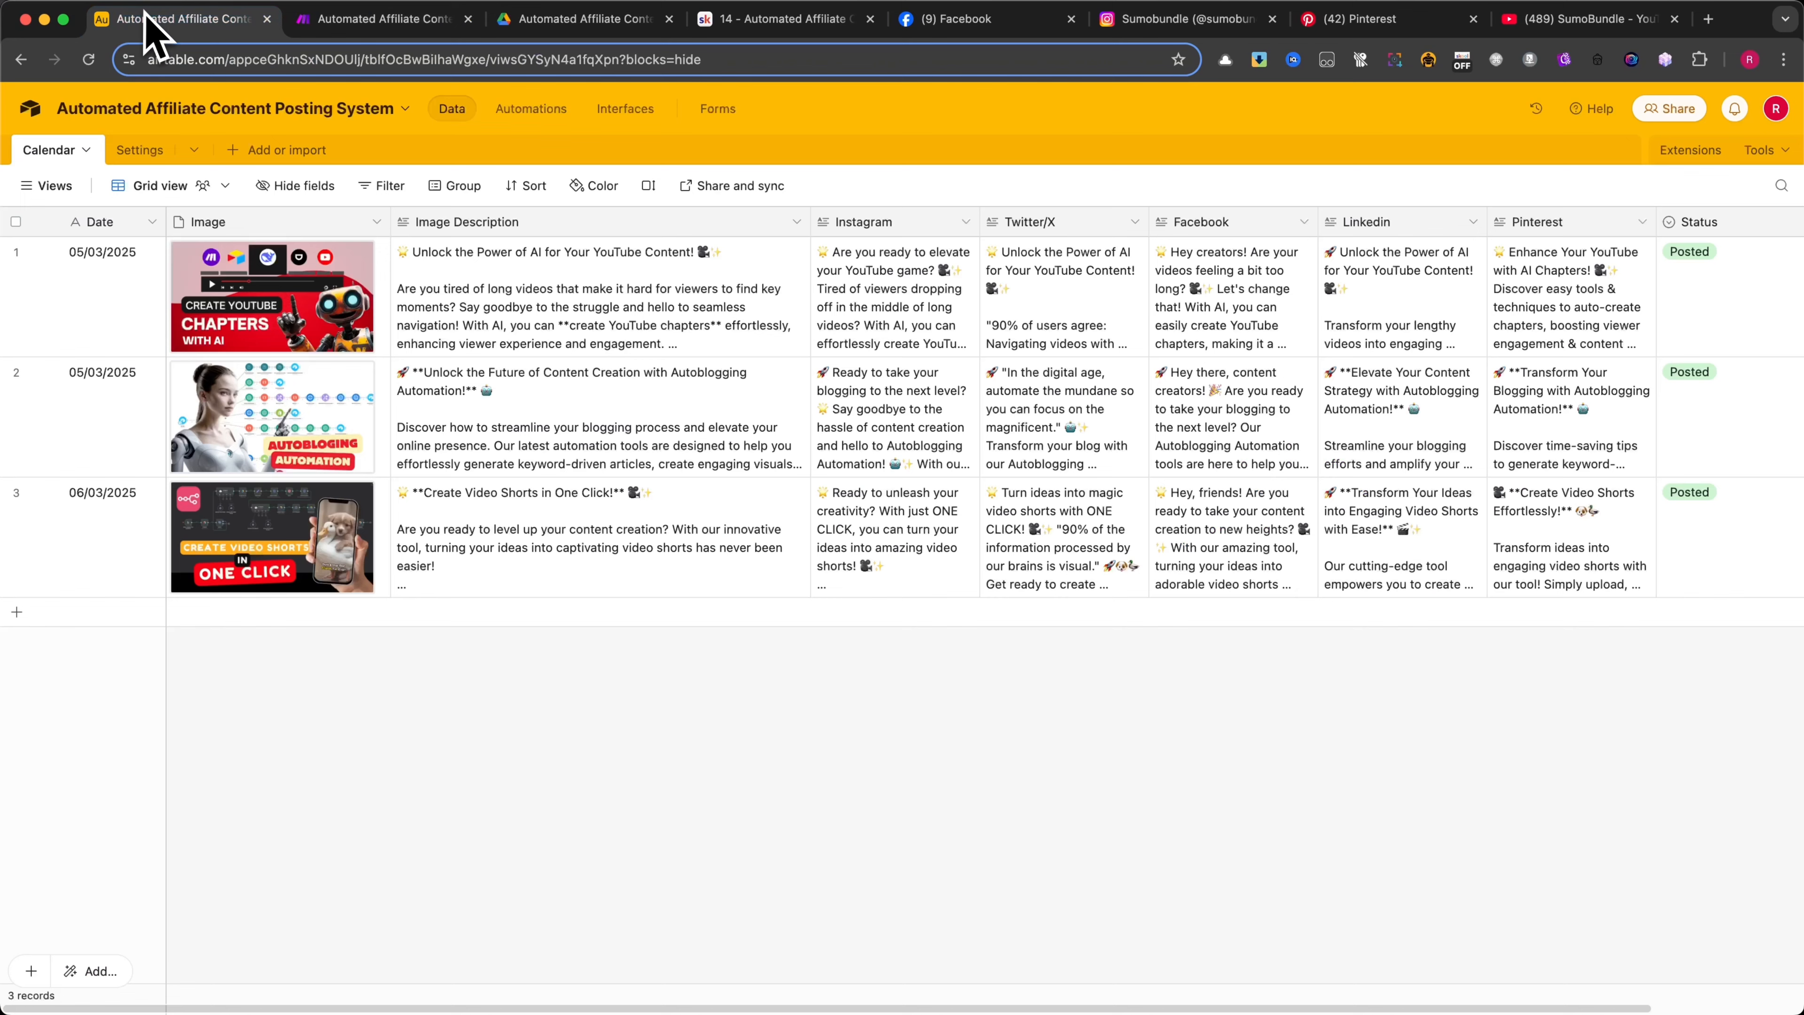
left_click(696, 547)
left_click(797, 490)
left_click(905, 723)
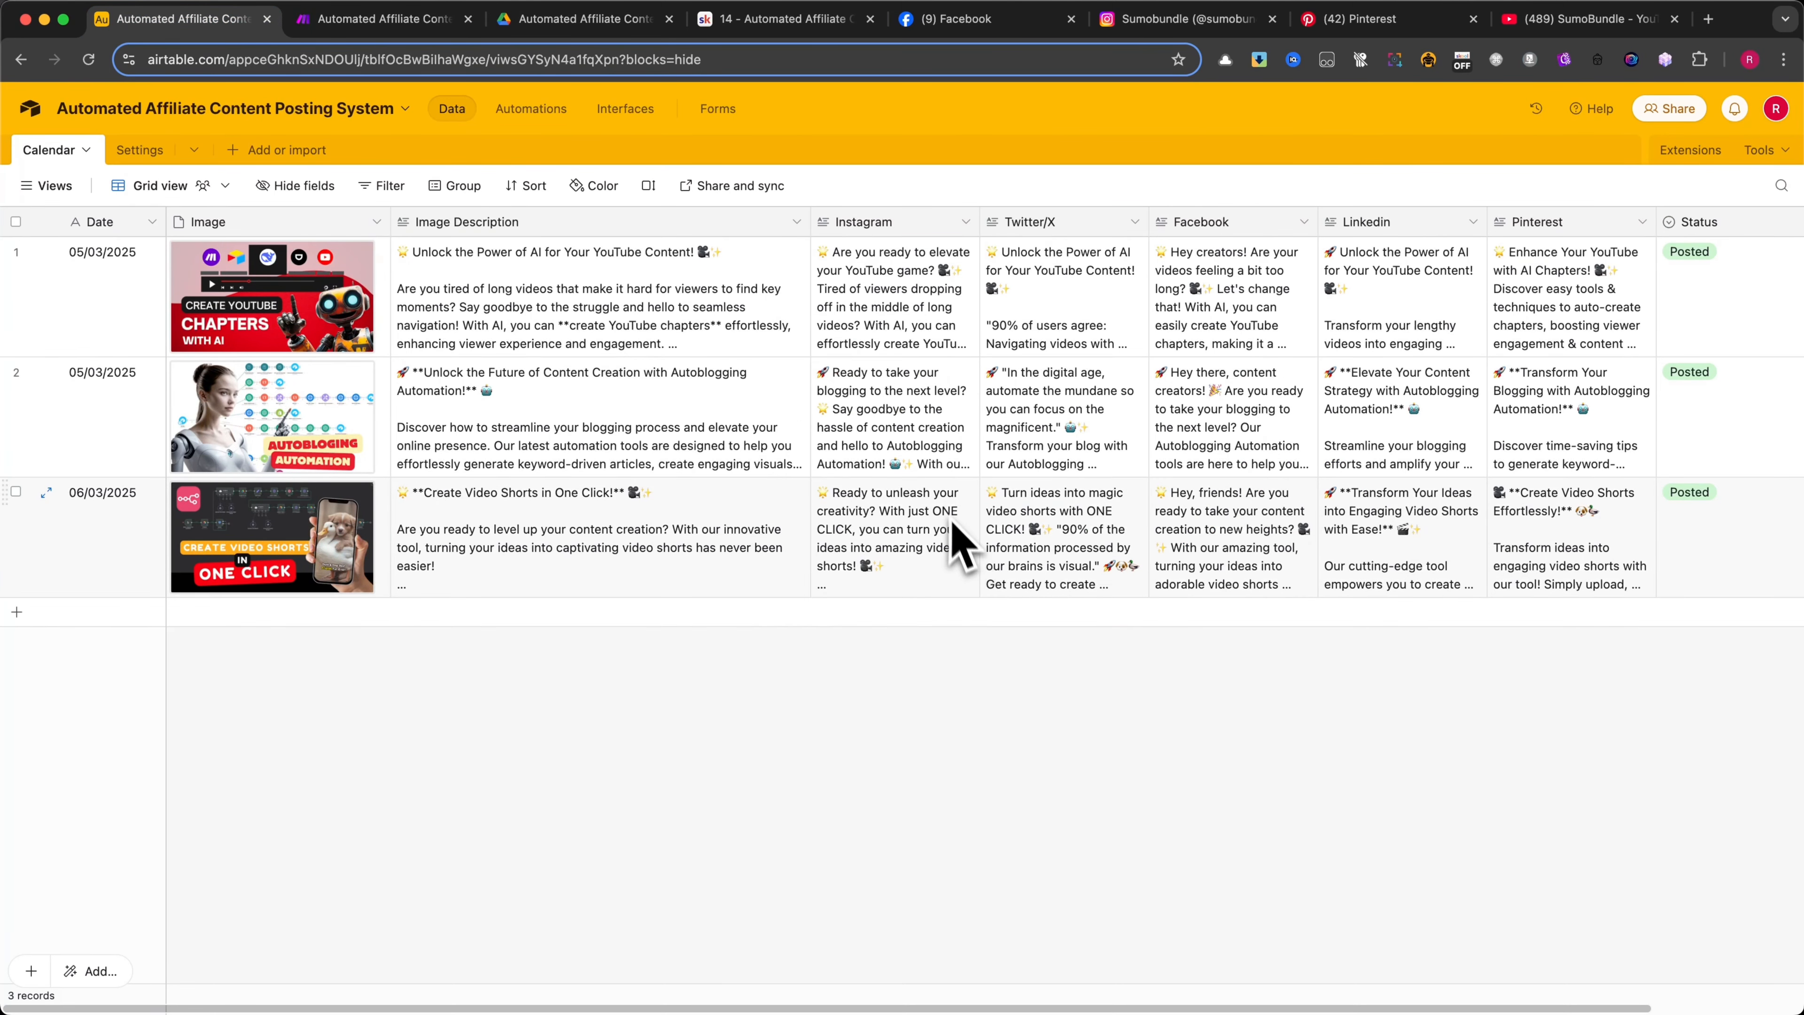
left_click(1507, 522)
left_click(1591, 545)
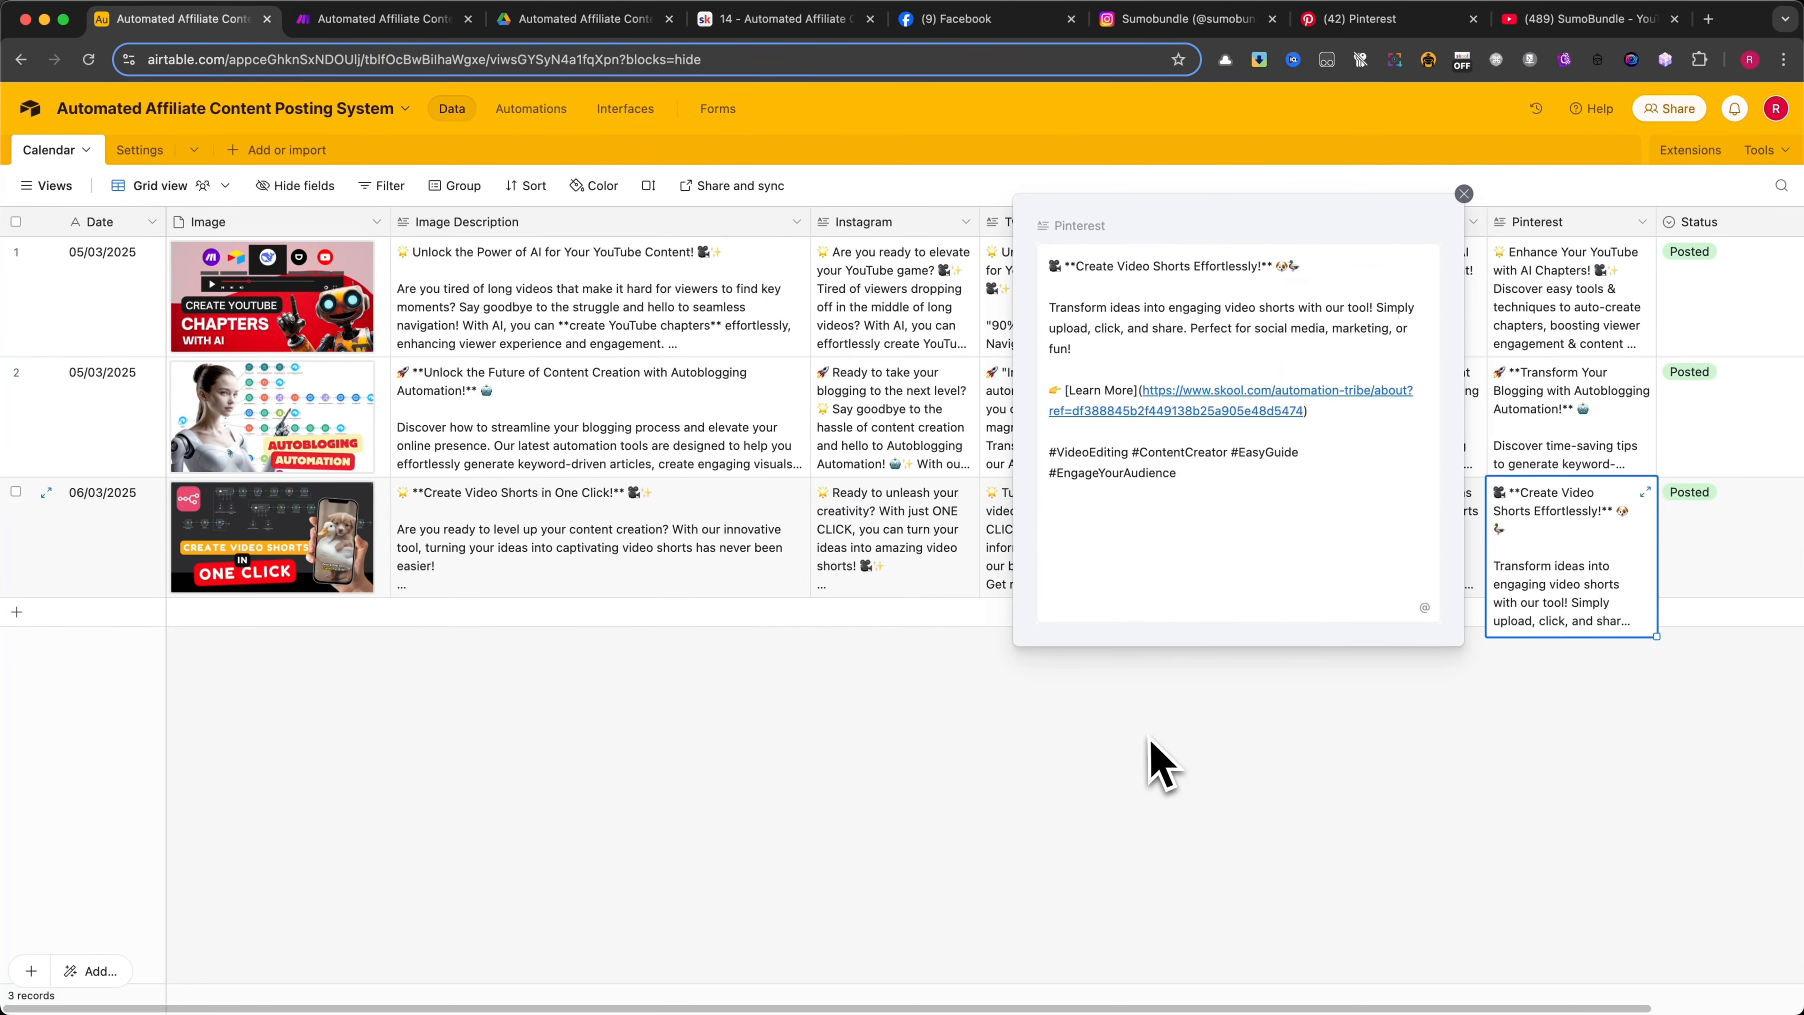
left_click(1155, 764)
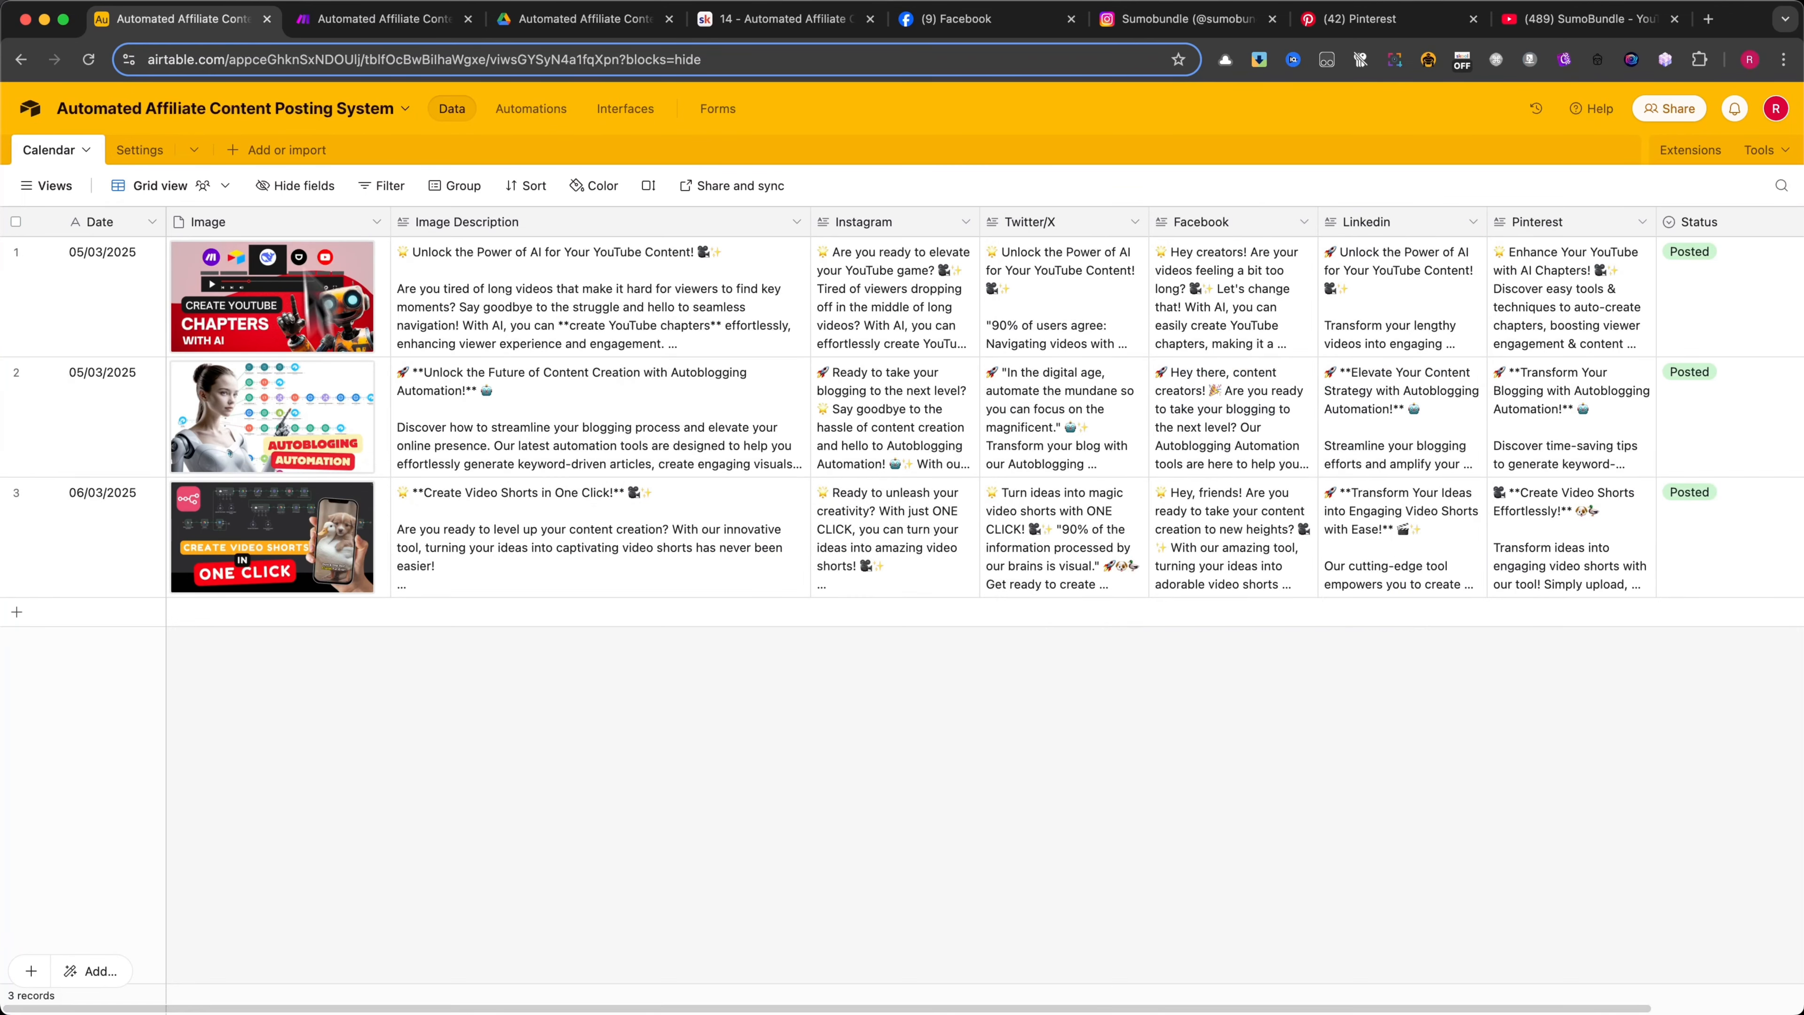